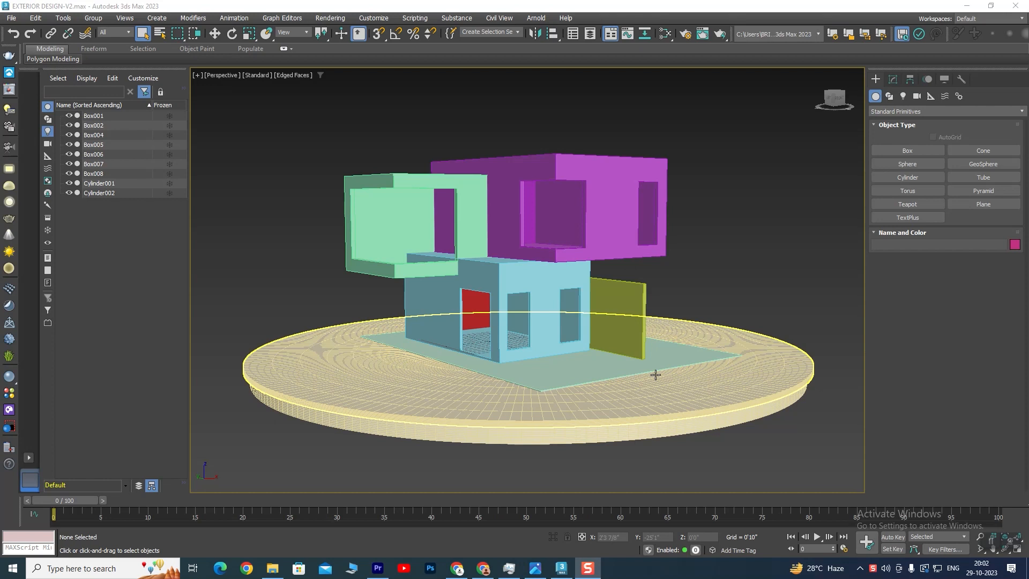
- Examine the house model's door and window openings from different distances and angles
scroll(491, 294, up, 5)
scroll(490, 294, down, 4)
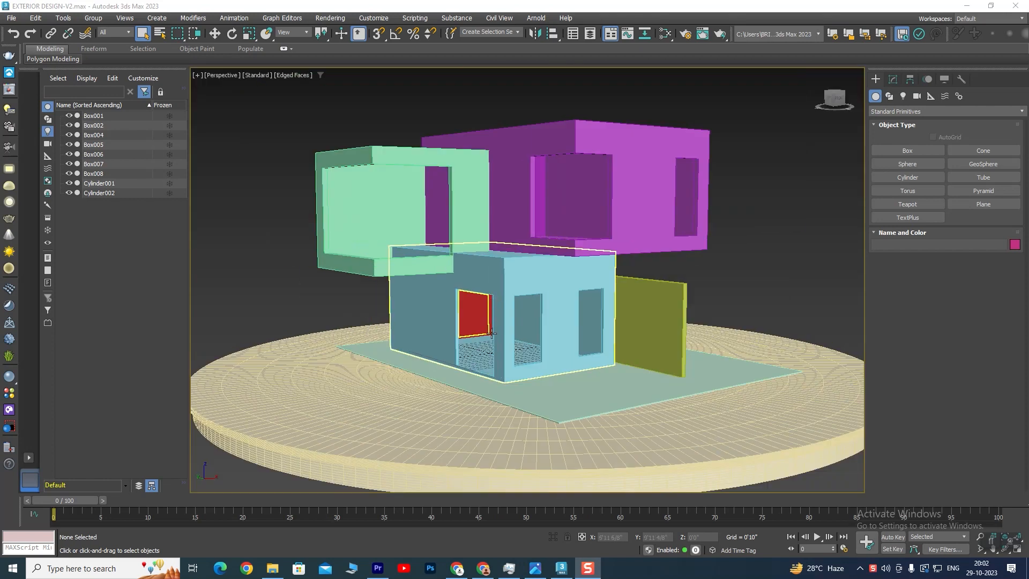
scroll(483, 336, up, 2)
scroll(483, 337, down, 4)
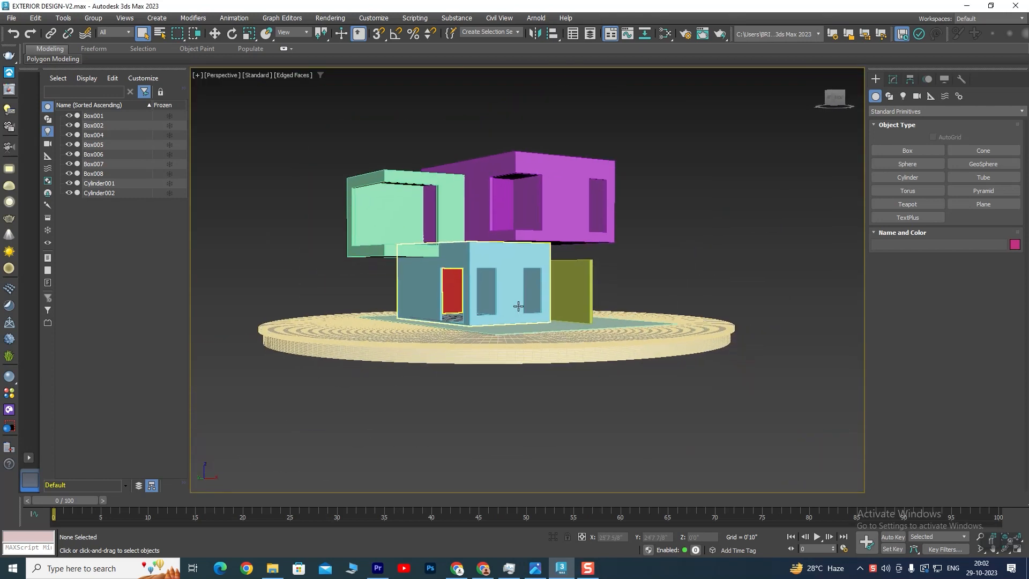
scroll(519, 328, up, 3)
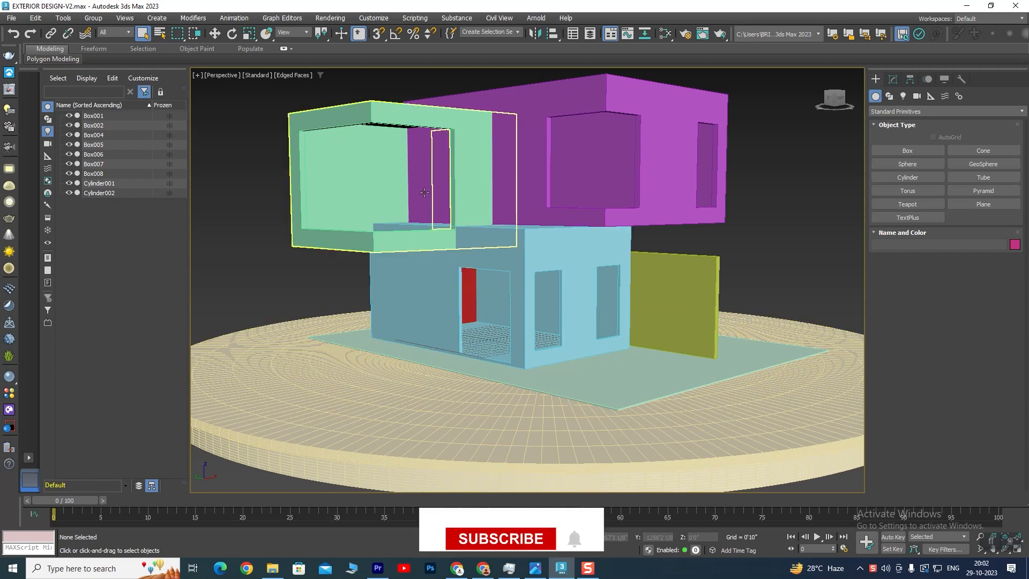
- Switch to the Photos app and examine the windows, glass door and frames in the reference house image
click(535, 568)
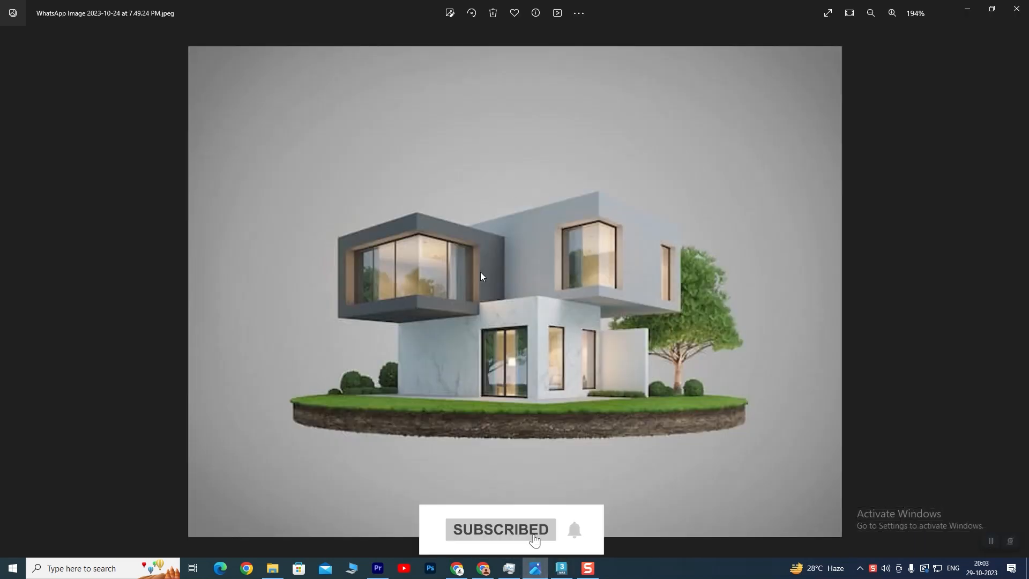
scroll(361, 297, up, 3)
scroll(383, 209, up, 5)
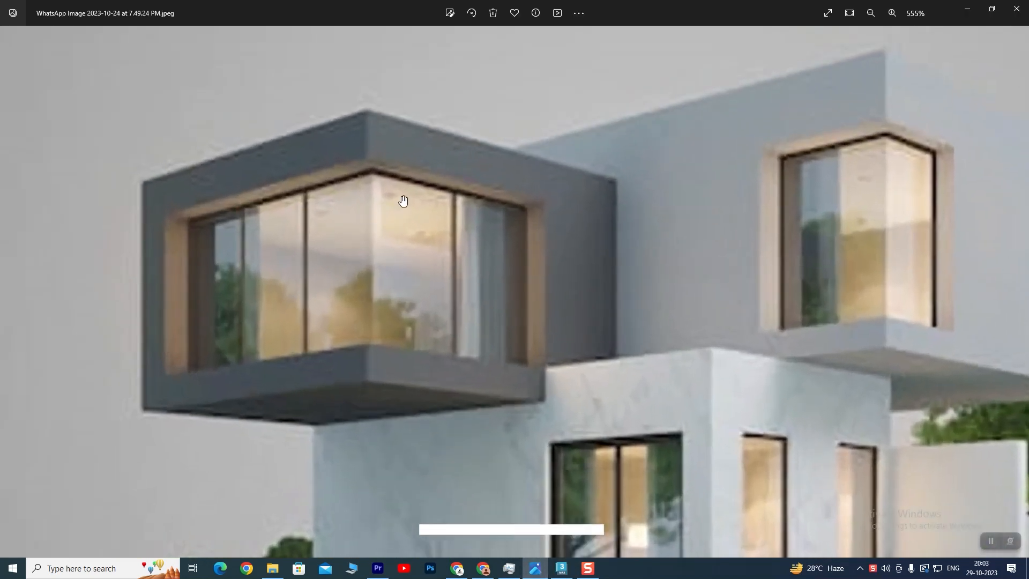
scroll(356, 271, down, 4)
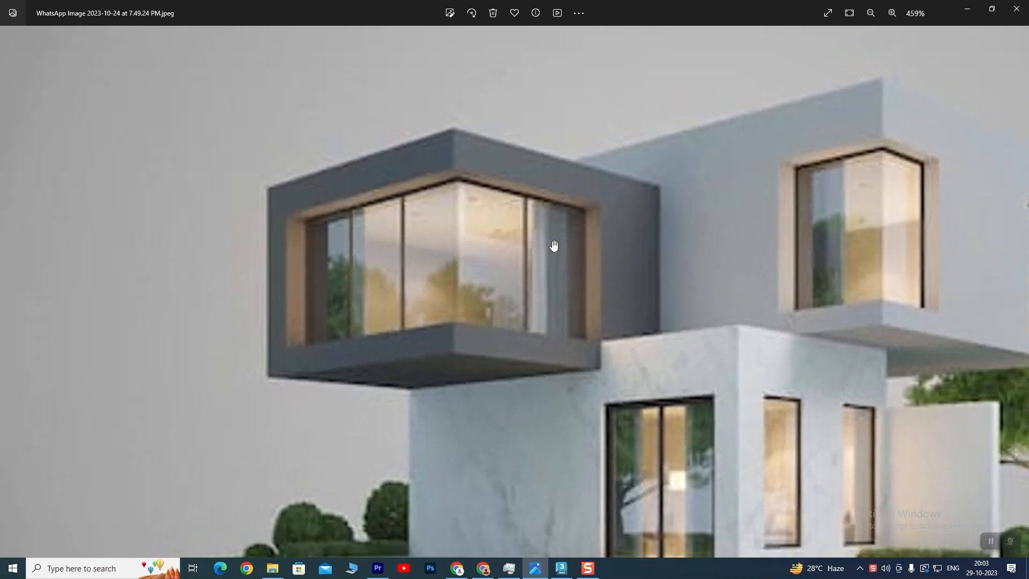
scroll(641, 320, down, 1)
scroll(640, 321, up, 3)
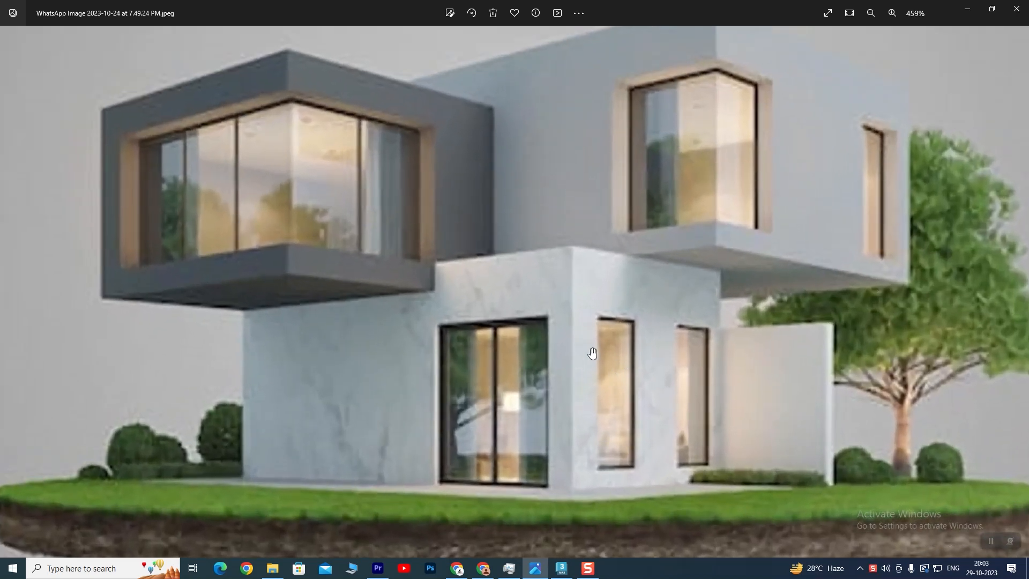
scroll(626, 342, down, 2)
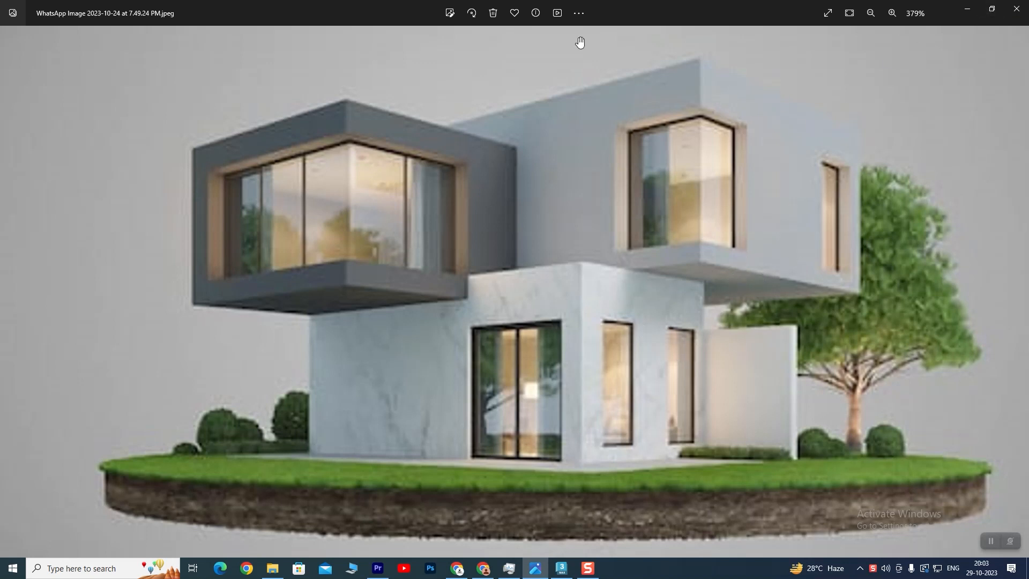
- Return to 3ds Max and compare the model's upper and ground-floor openings with the reference image
click(562, 568)
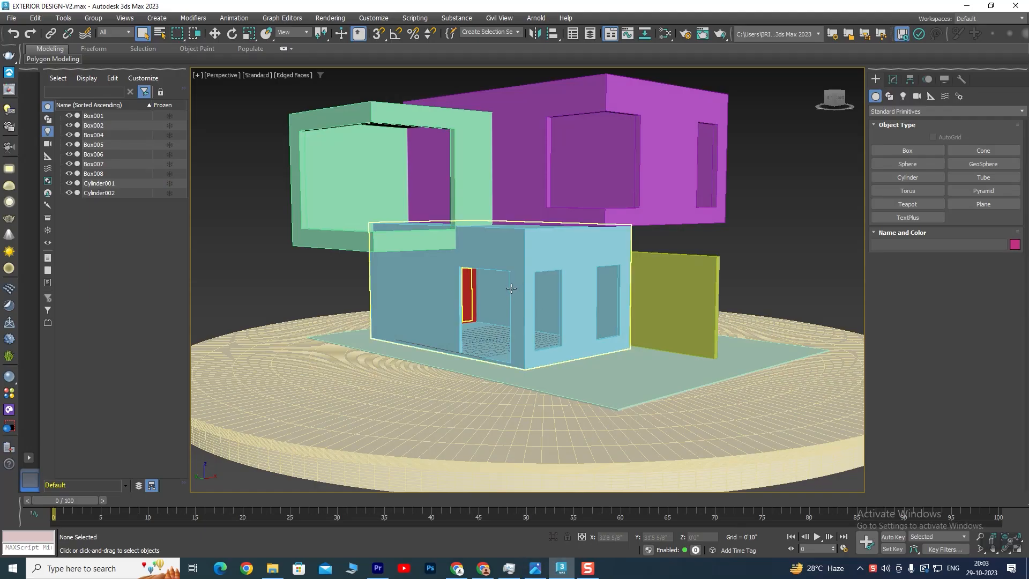
scroll(505, 252, up, 4)
scroll(504, 251, down, 4)
scroll(400, 218, up, 5)
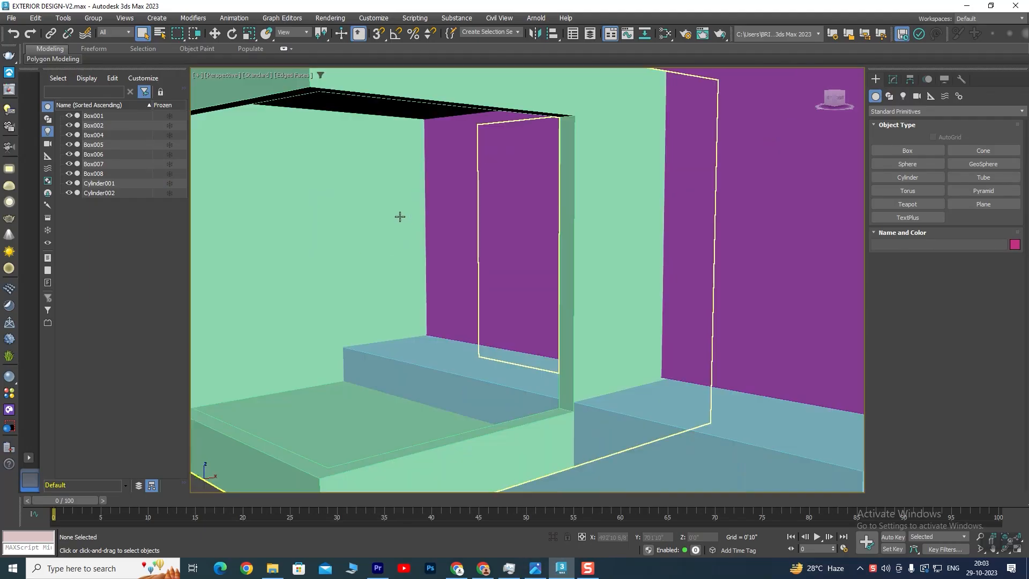
scroll(328, 218, down, 2)
scroll(364, 174, down, 4)
scroll(554, 335, up, 4)
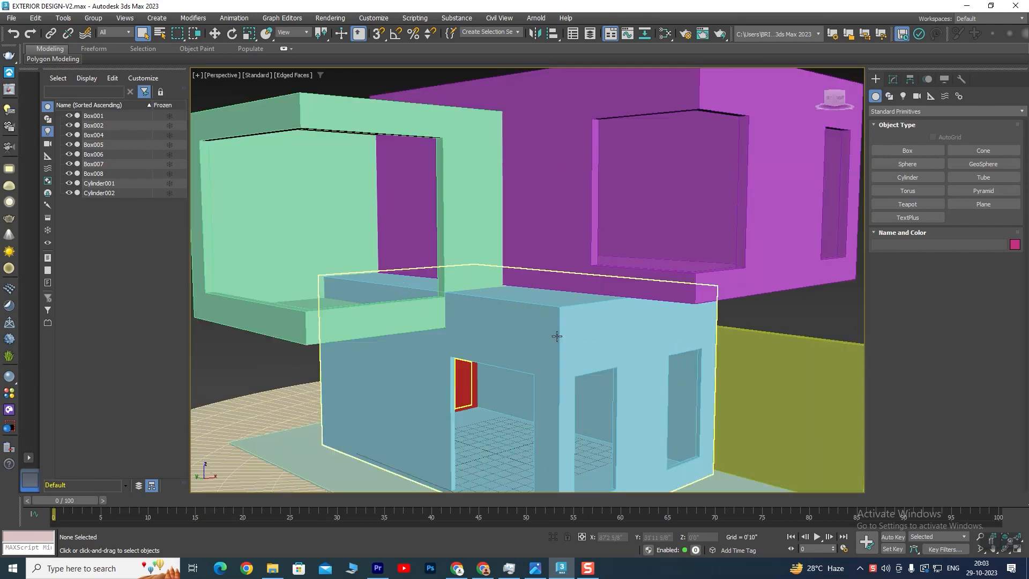
scroll(518, 304, up, 3)
click(535, 568)
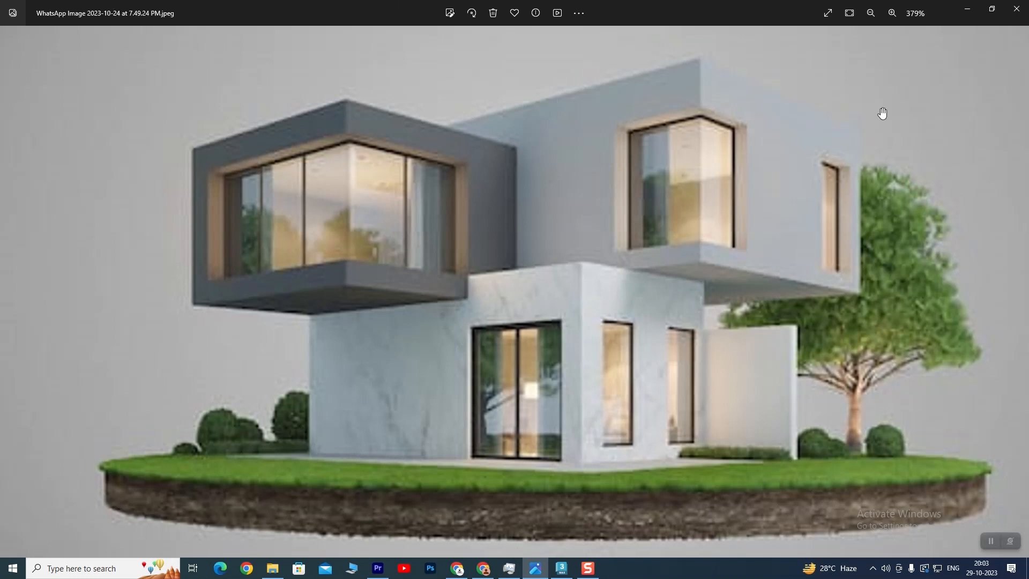
click(561, 568)
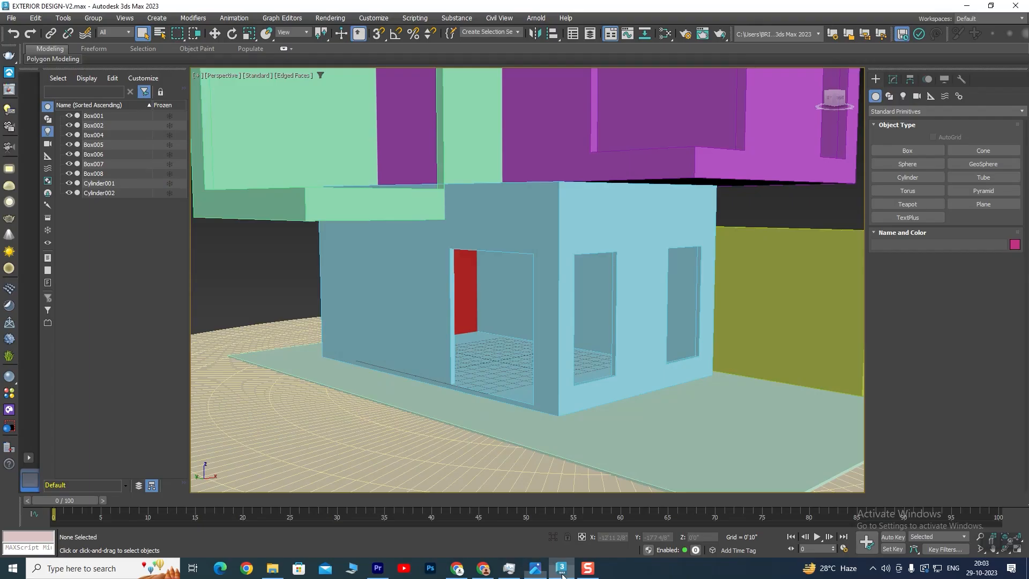
- Isolate the light blue ground-floor box and bring its door opening into view
key(alt+w)
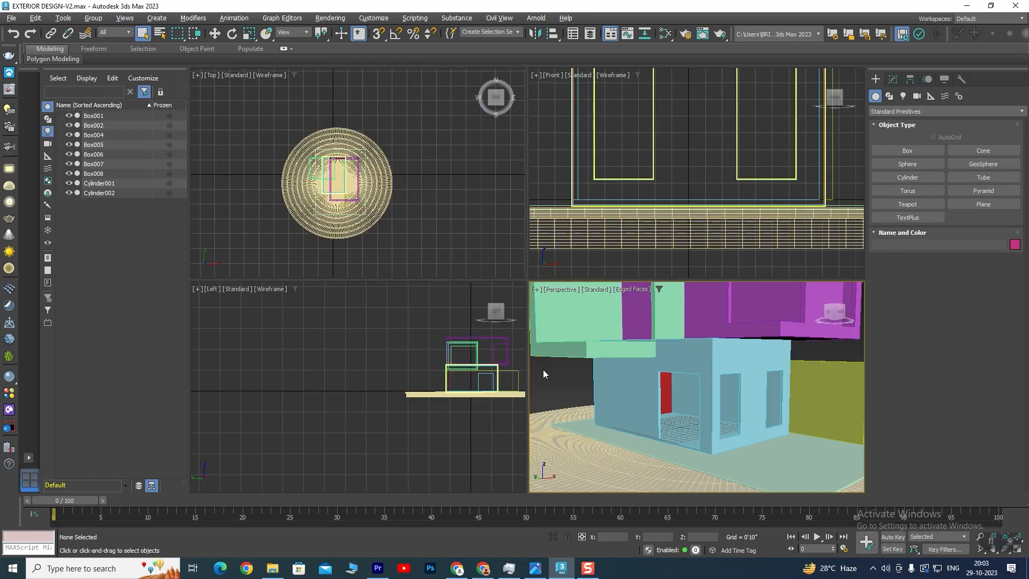
scroll(465, 384, up, 3)
click(710, 365)
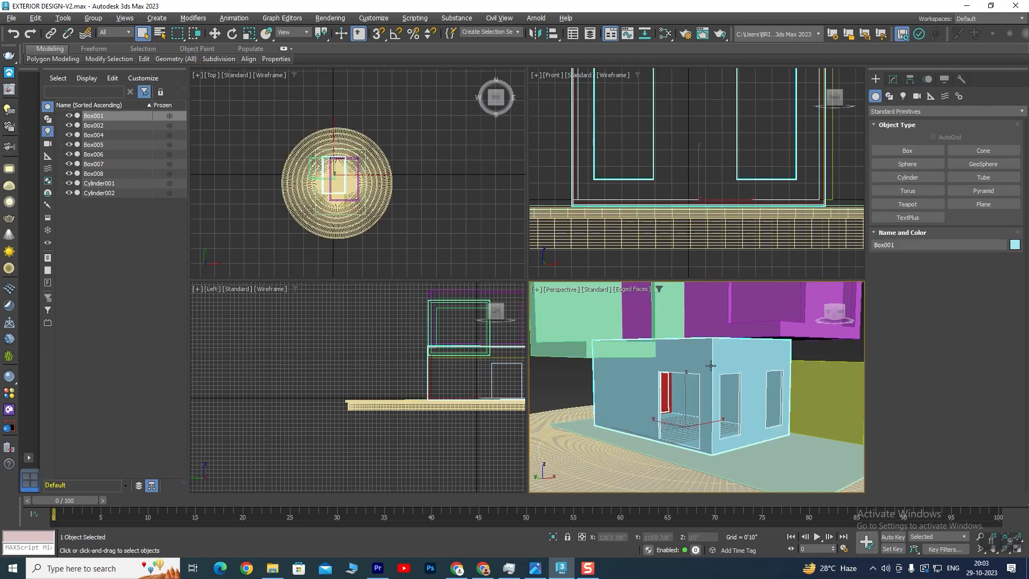
click(215, 33)
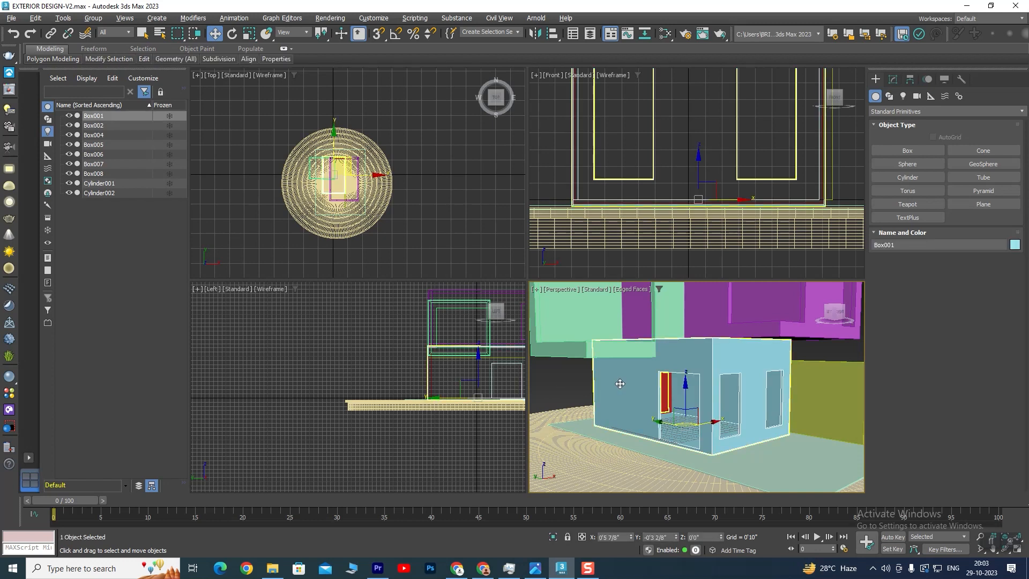
key(alt+q)
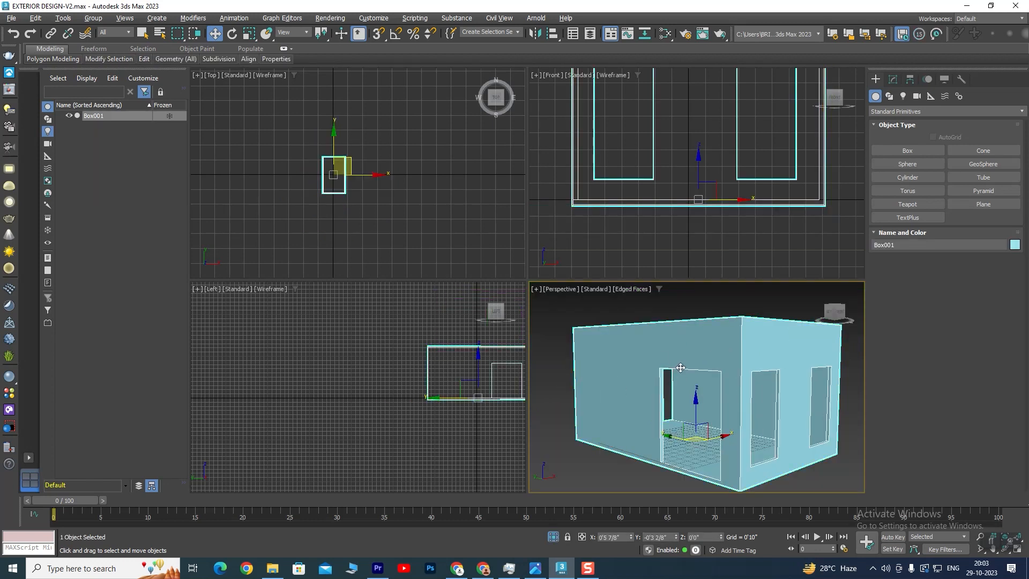
key(alt+w)
alt+middle_drag(514, 301, 516, 305)
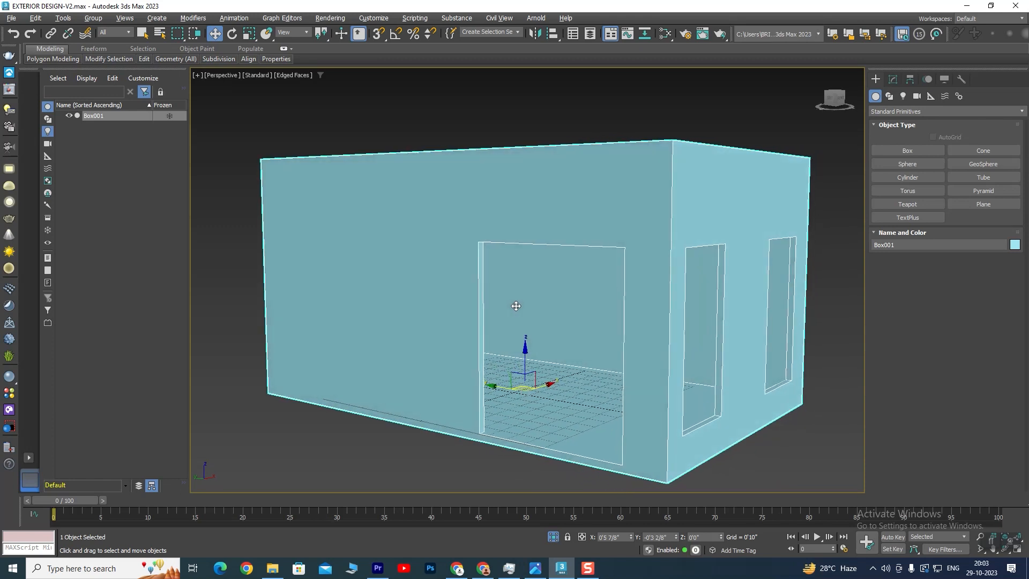
key(alt+w)
scroll(694, 408, up, 3)
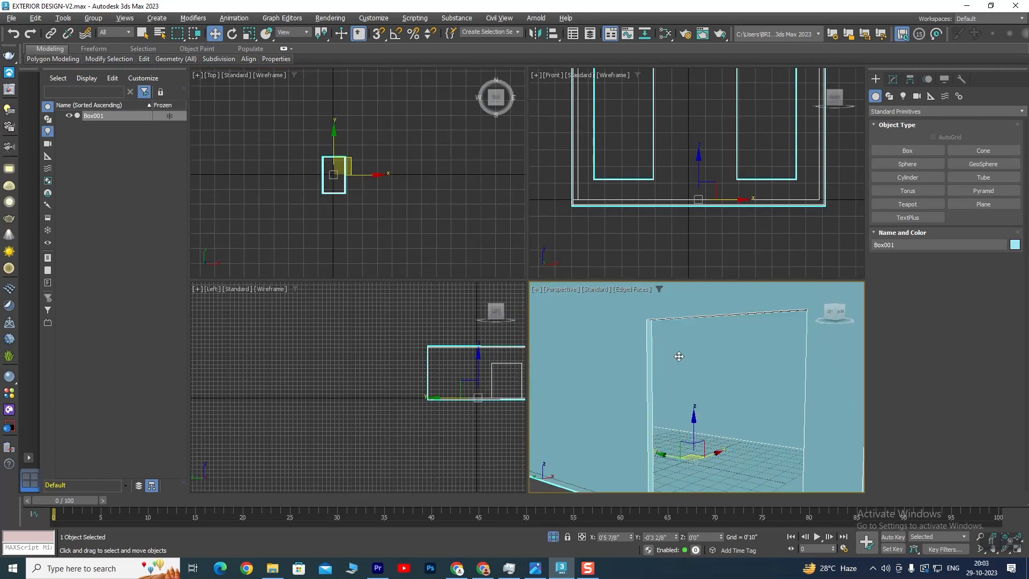
scroll(669, 344, down, 3)
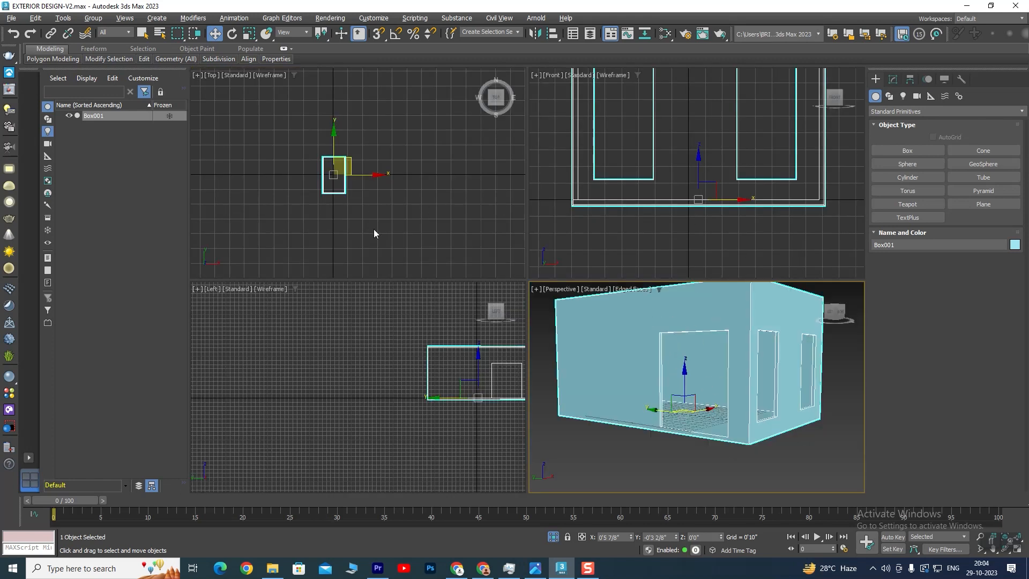
- With snapping on, trace the door opening's four corners in the Left view as a closed Line spline
middle_click(437, 391)
key(alt+w)
middle_drag(681, 329, 410, 349)
scroll(410, 349, up, 2)
scroll(560, 269, up, 4)
middle_drag(658, 248, 530, 272)
scroll(510, 294, up, 3)
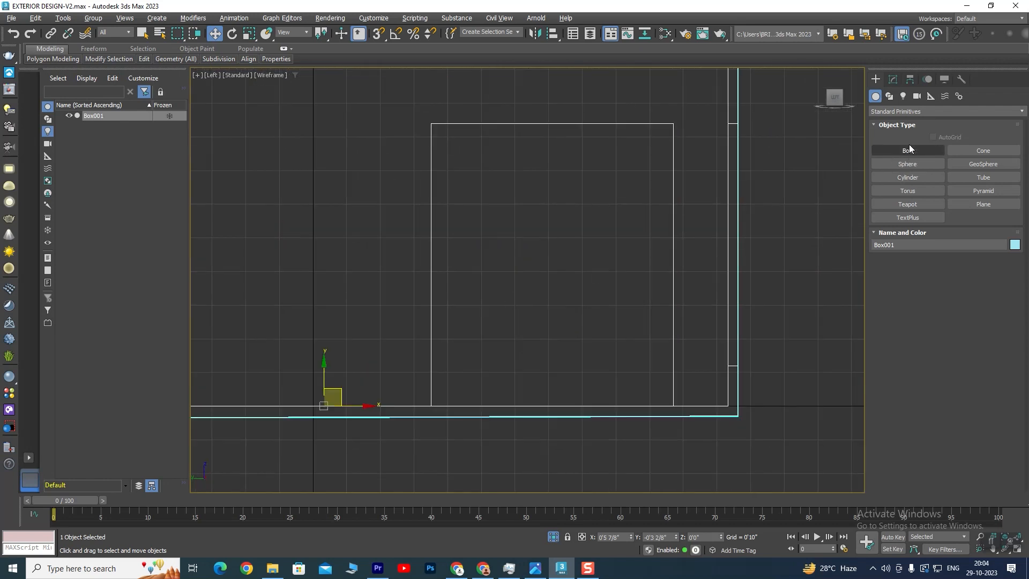
click(894, 79)
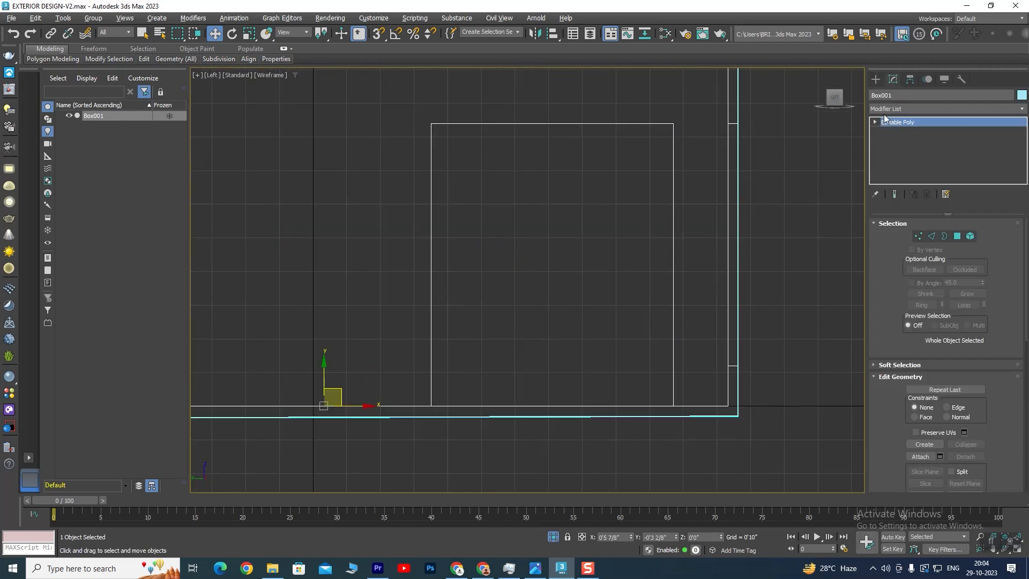
click(876, 79)
click(891, 95)
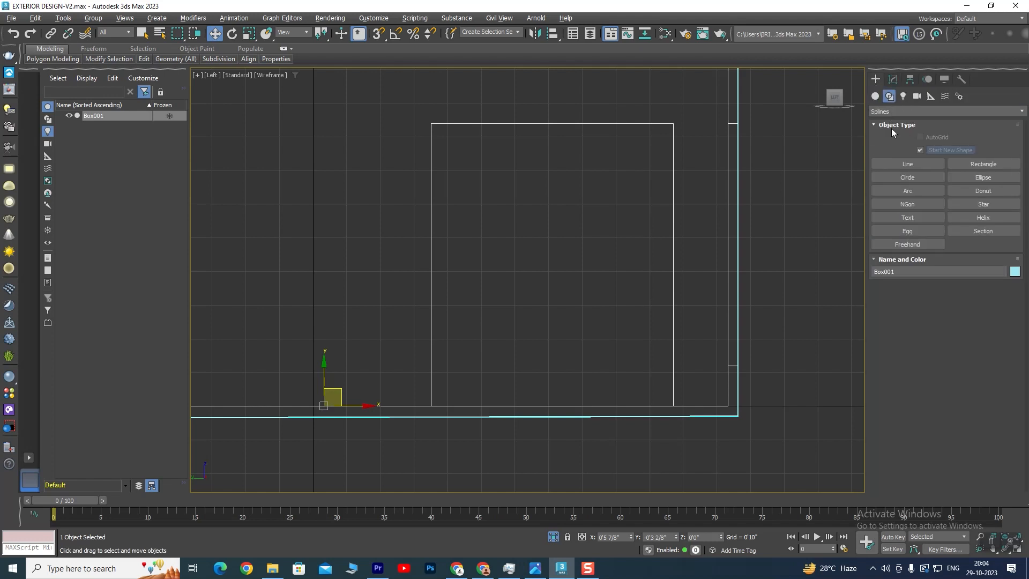
click(906, 164)
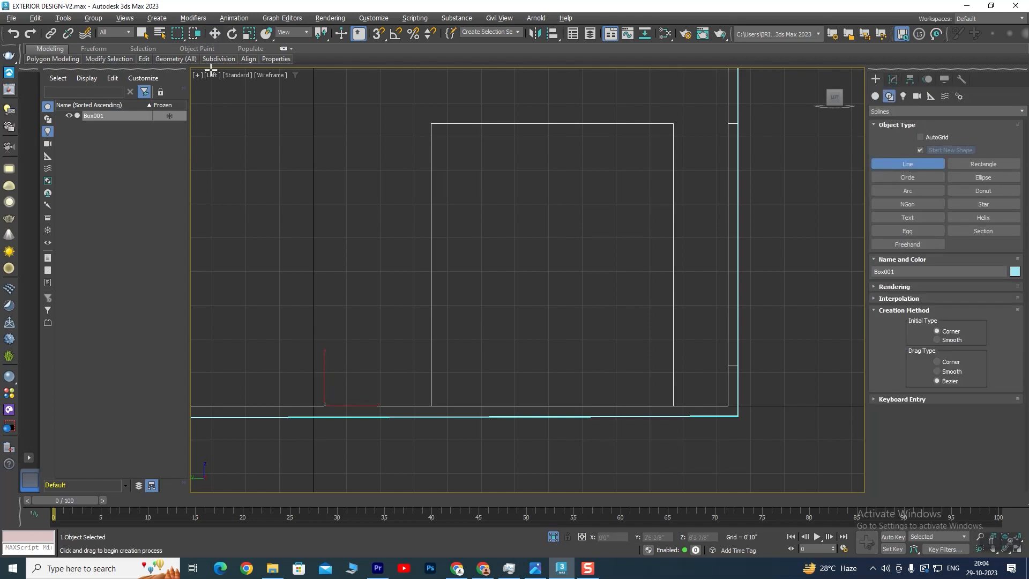
click(378, 34)
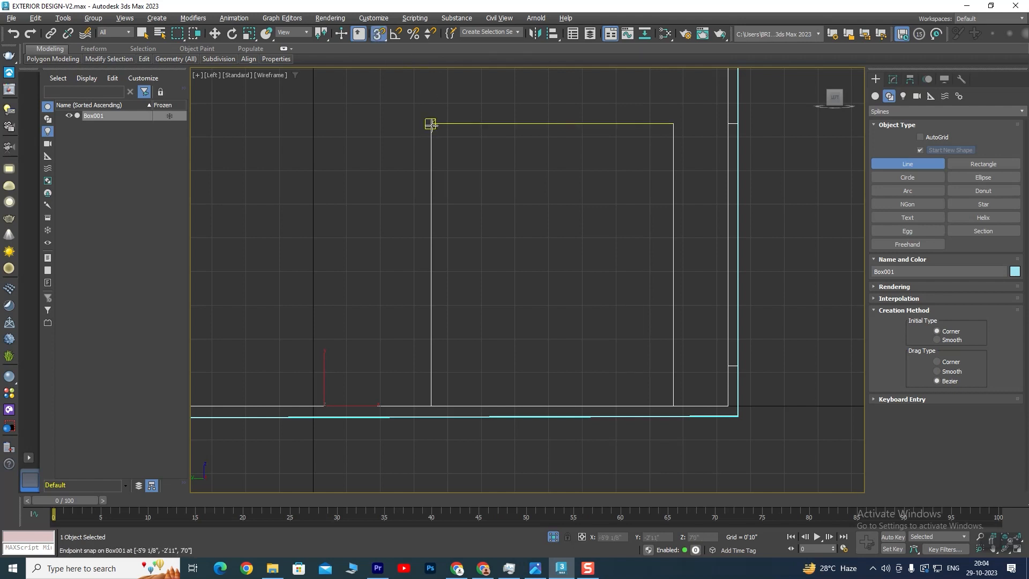
click(431, 406)
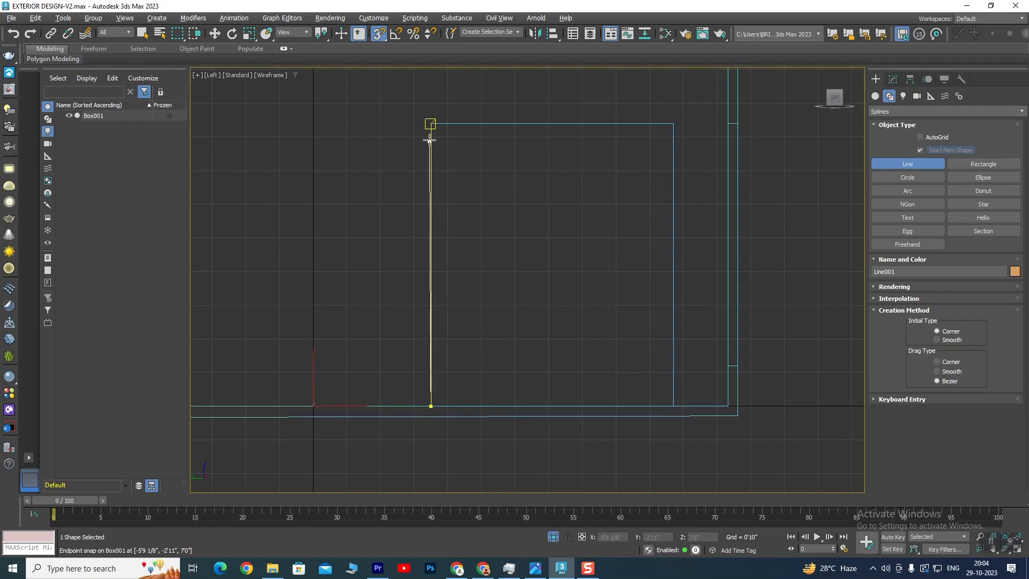
click(431, 123)
click(672, 124)
click(674, 403)
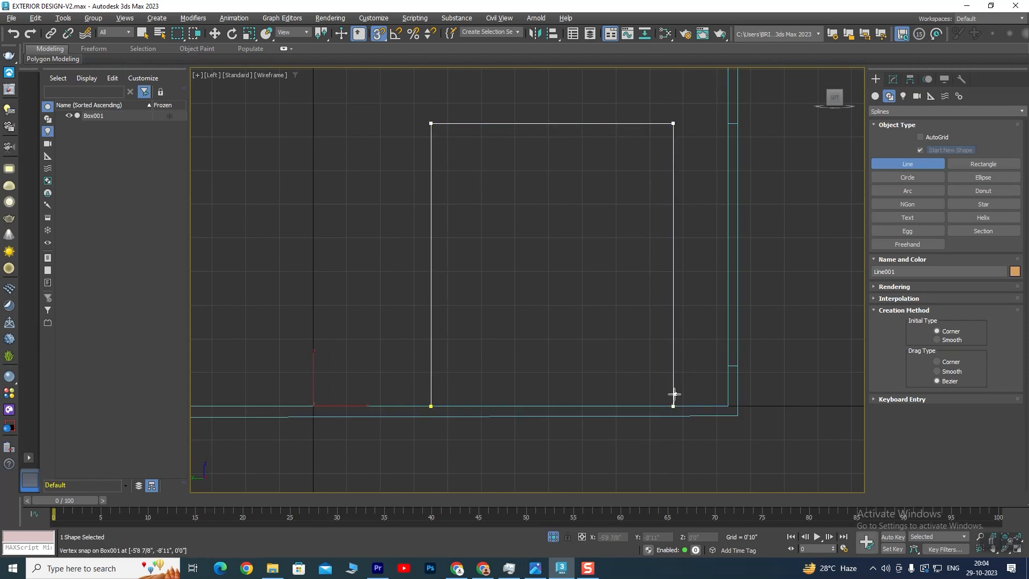
click(431, 407)
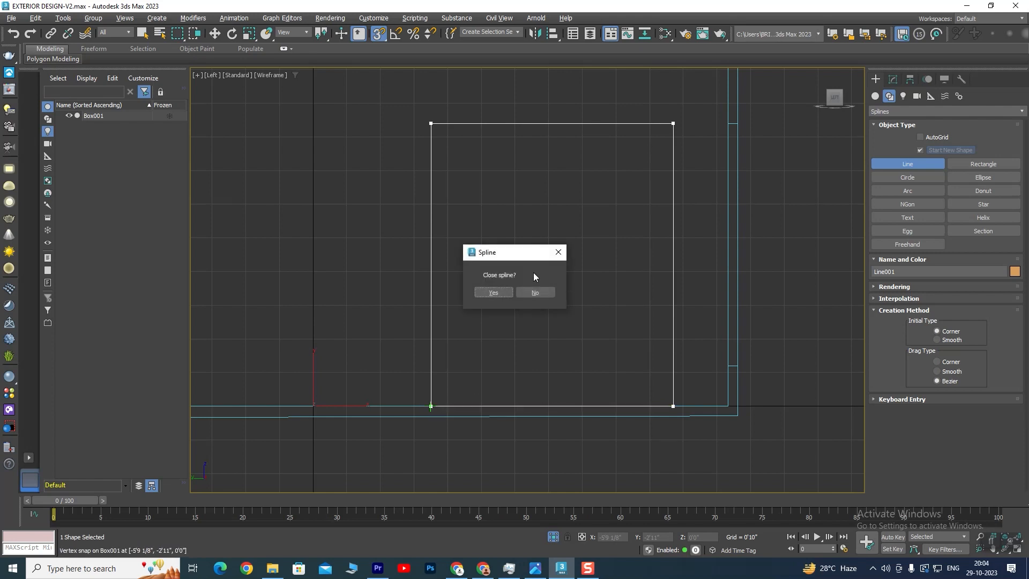
click(502, 294)
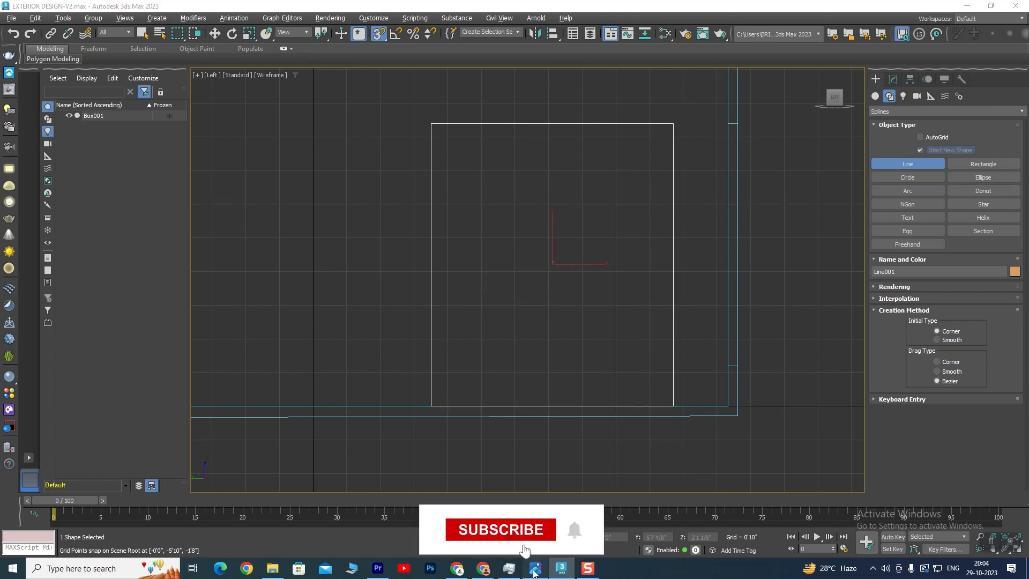
- Turn snapping off after checking the reference image, and enable the door outline spline in both renderer and viewport
click(536, 568)
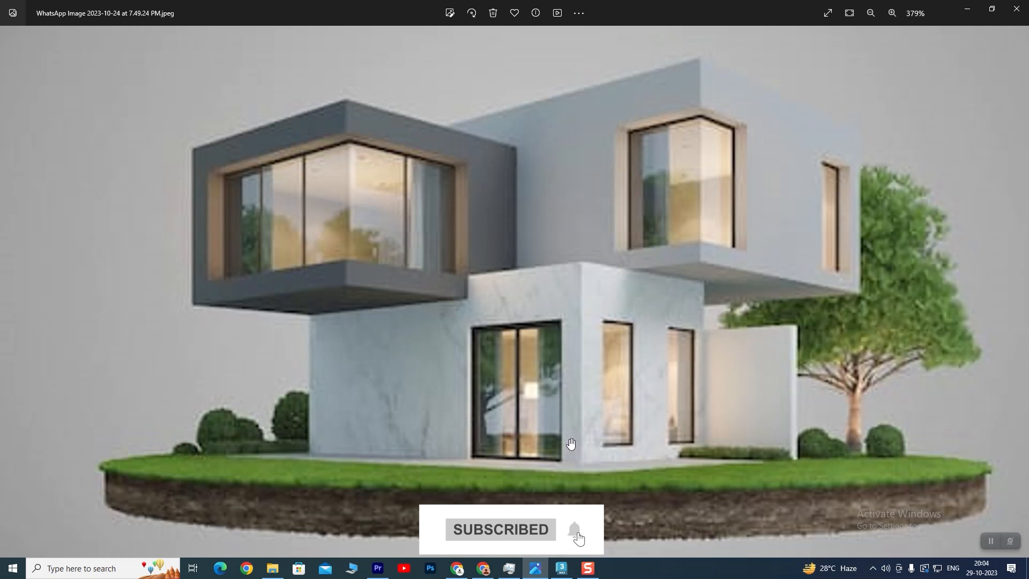
click(562, 568)
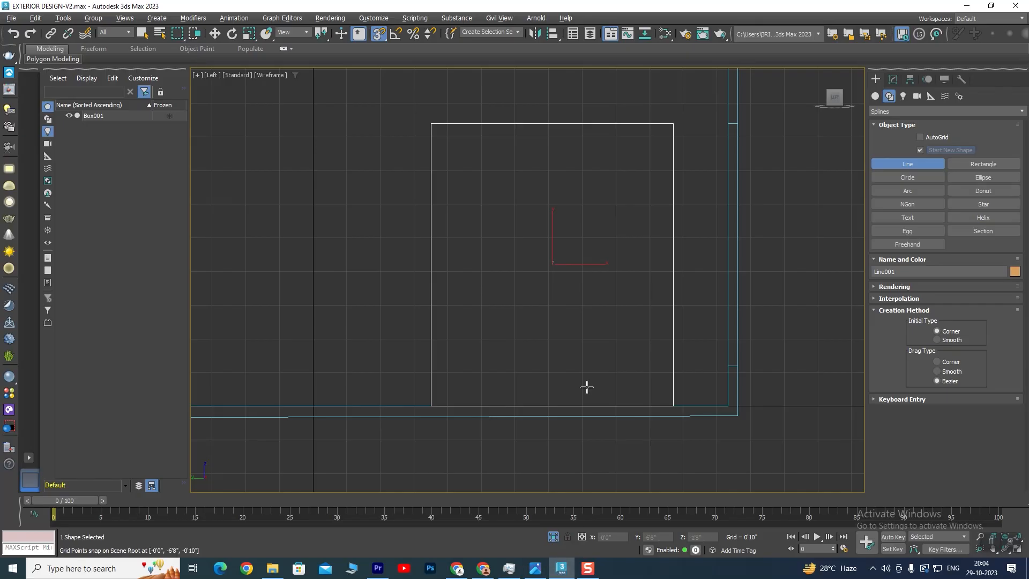
click(378, 34)
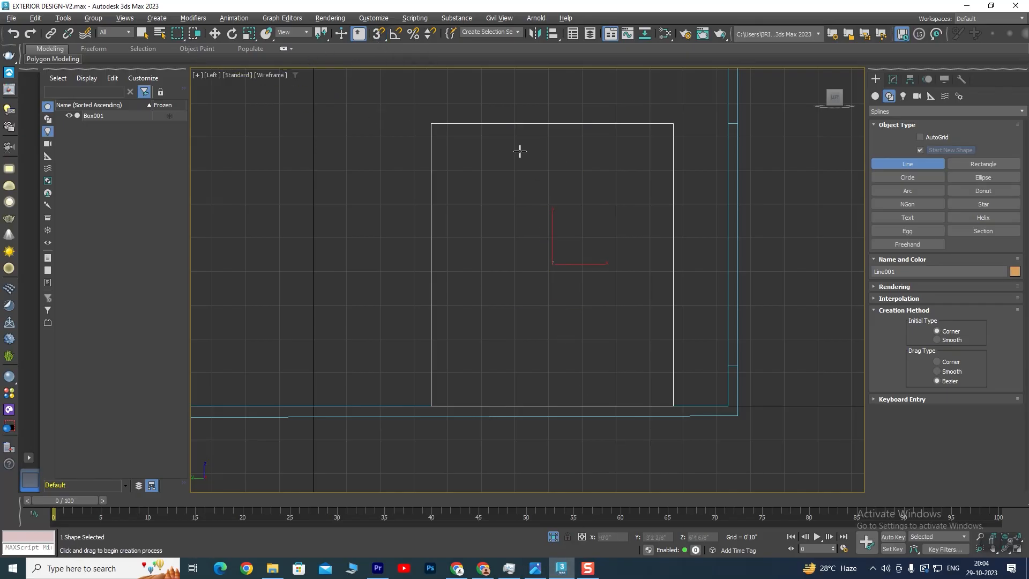
click(214, 34)
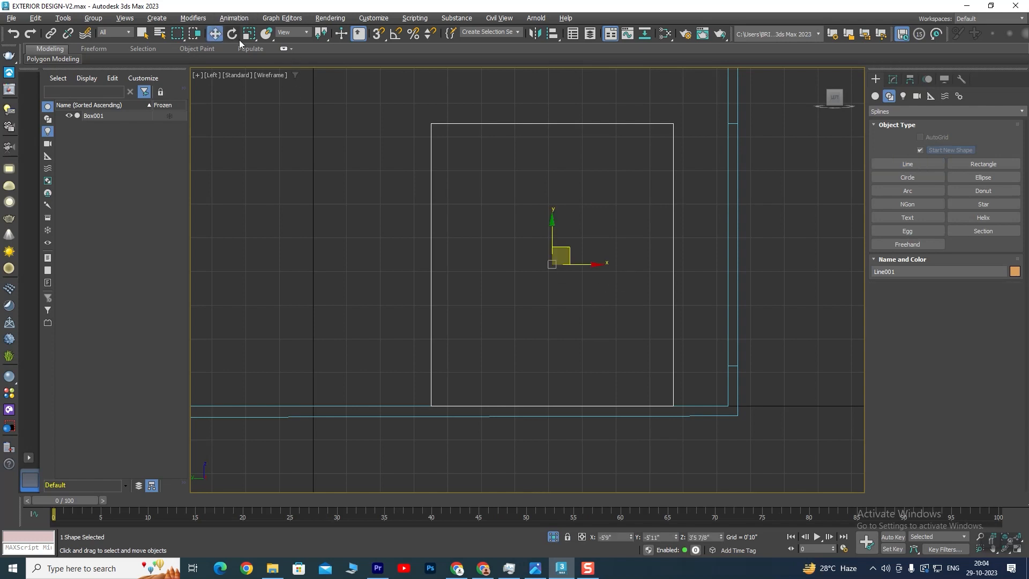
click(893, 80)
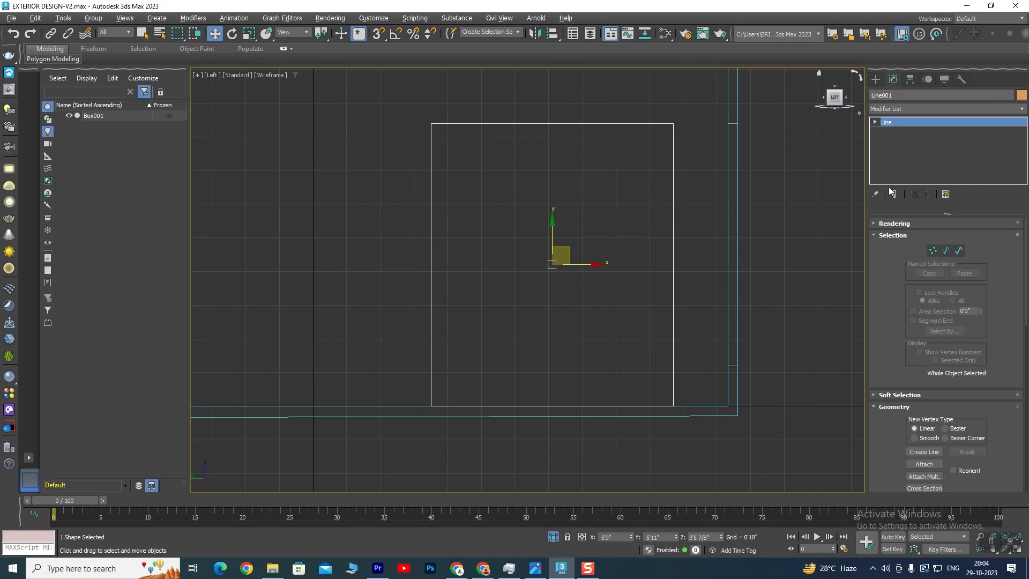
click(875, 224)
click(911, 235)
click(910, 243)
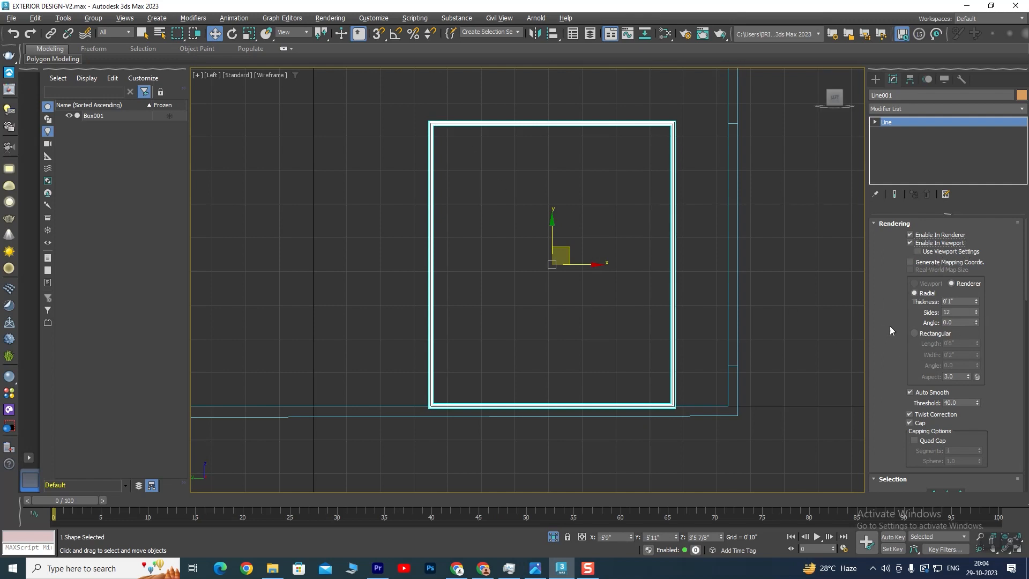
- Give the door outline spline a rectangular rendered profile with length and width both 3 inches
click(915, 332)
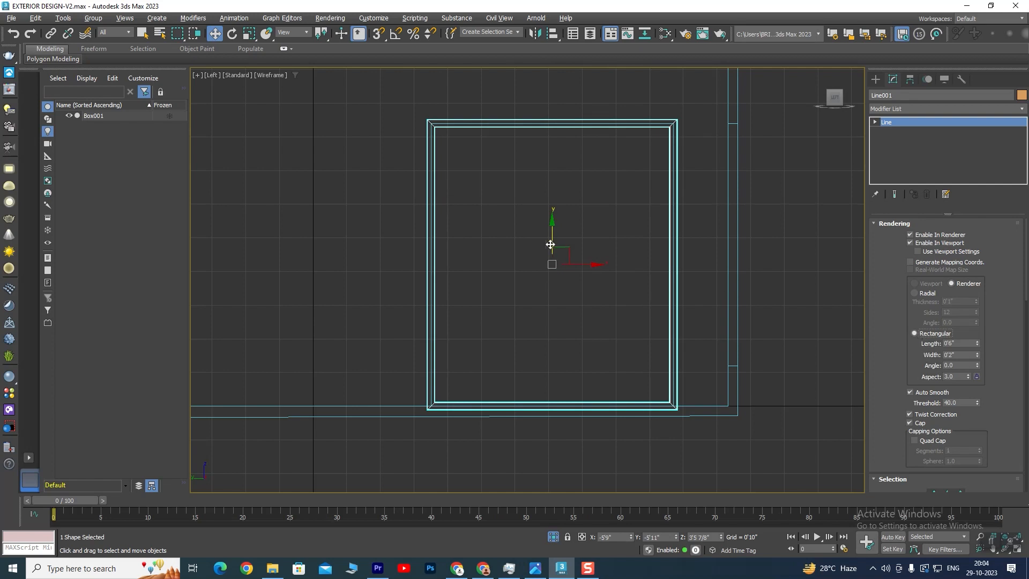
key(alt+w)
middle_click(669, 365)
key(alt+w)
alt+middle_drag(570, 332, 604, 295)
scroll(575, 342, down, 4)
middle_drag(575, 343, 594, 278)
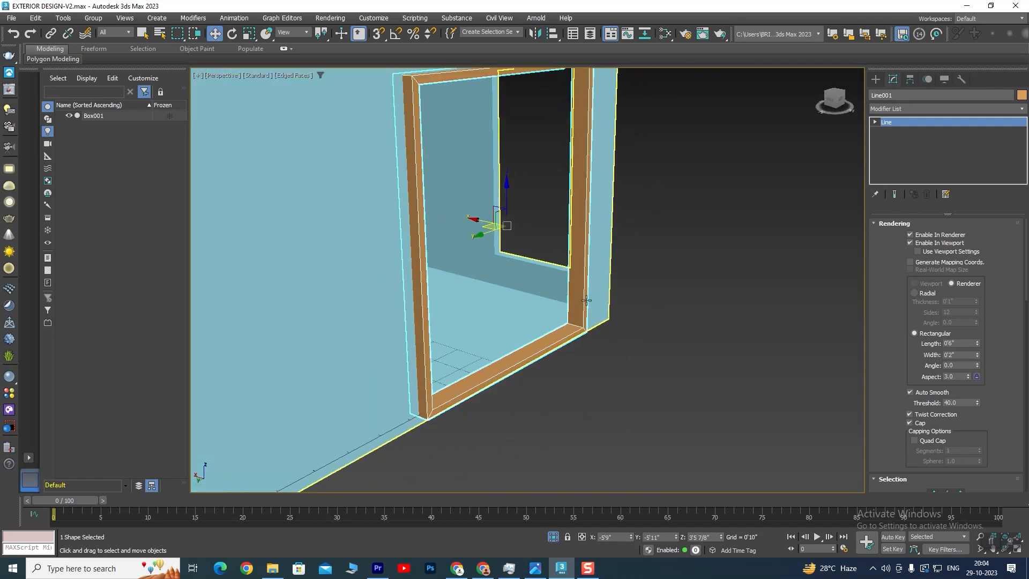
scroll(580, 330, up, 4)
alt+middle_drag(555, 339, 571, 351)
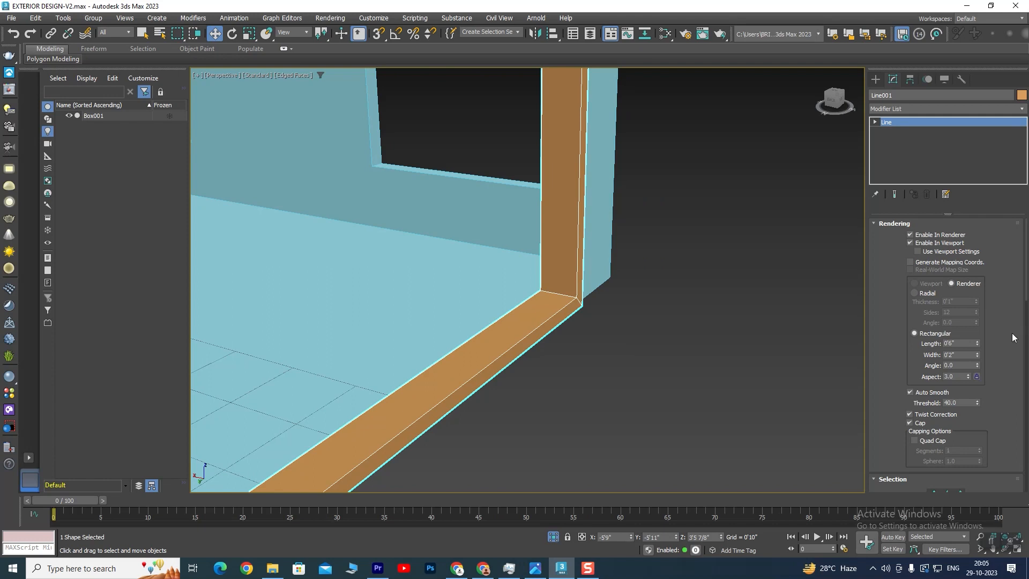
drag(977, 343, 979, 376)
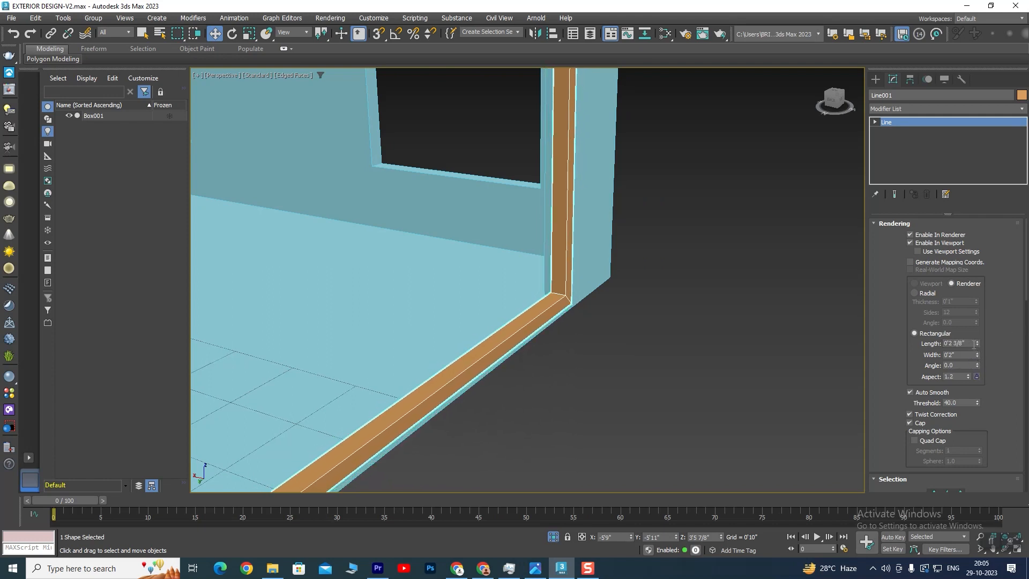
text(3)
key(Tab)
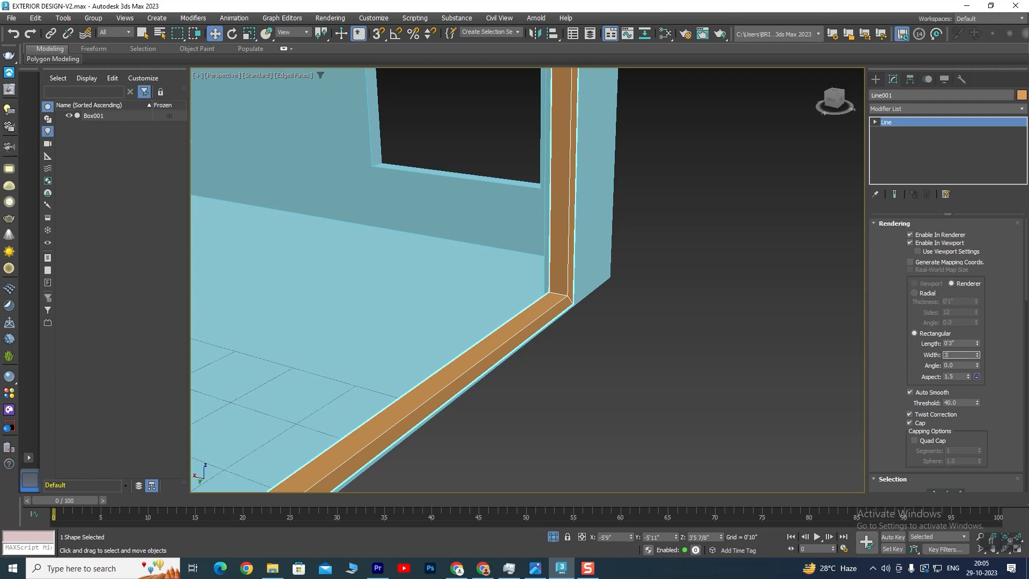
key(Tab)
- Move the door frame along X out of its opening to stand clear of the wall at about X -12'5 2/8"
scroll(529, 259, down, 8)
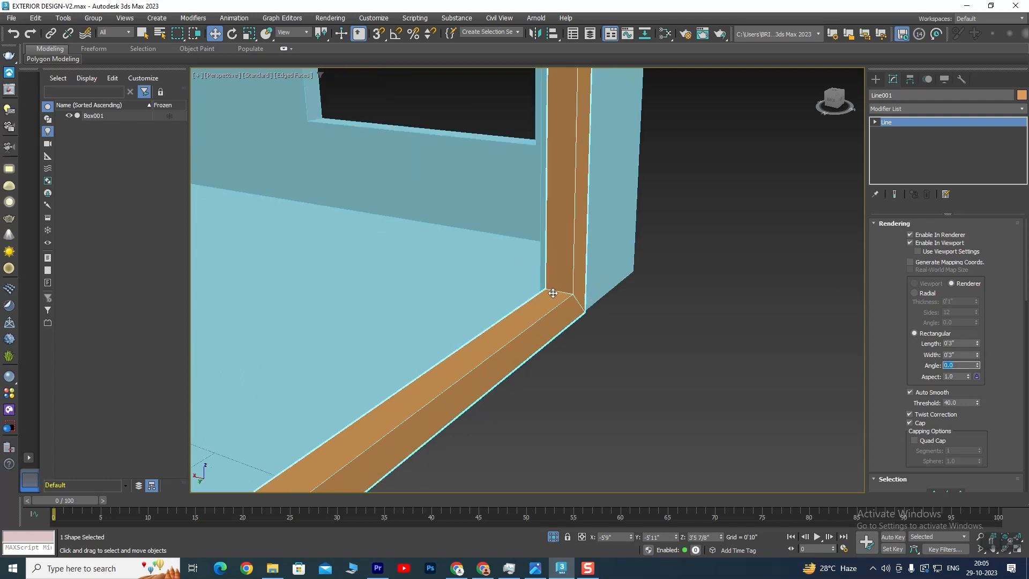
alt+middle_drag(541, 327, 477, 313)
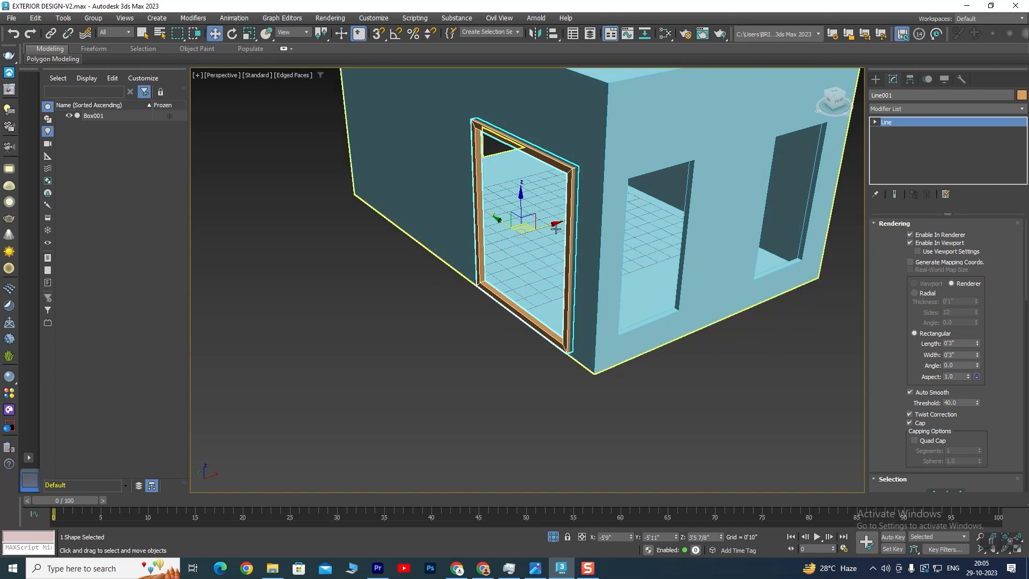
drag(560, 225, 390, 274)
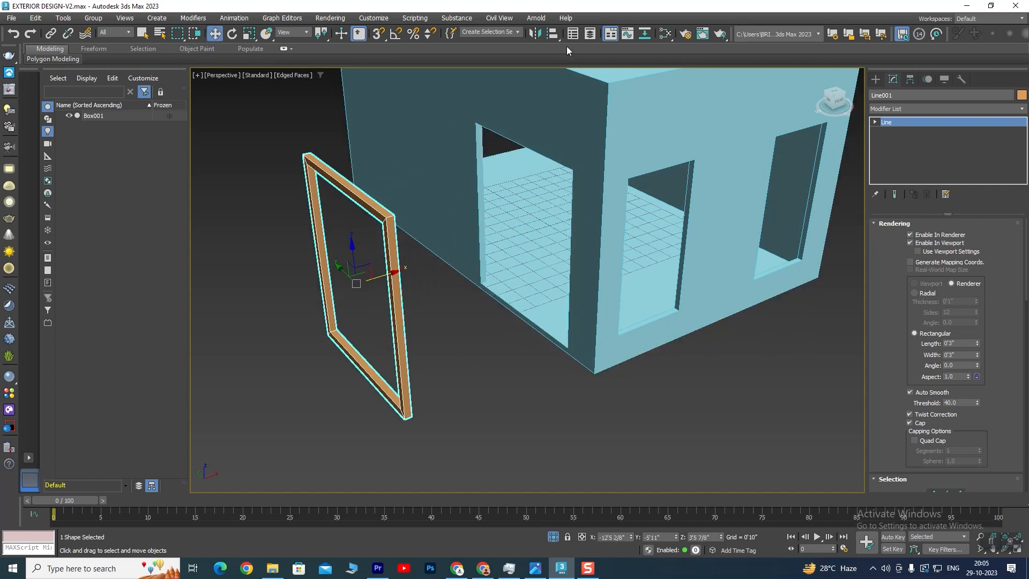
click(554, 34)
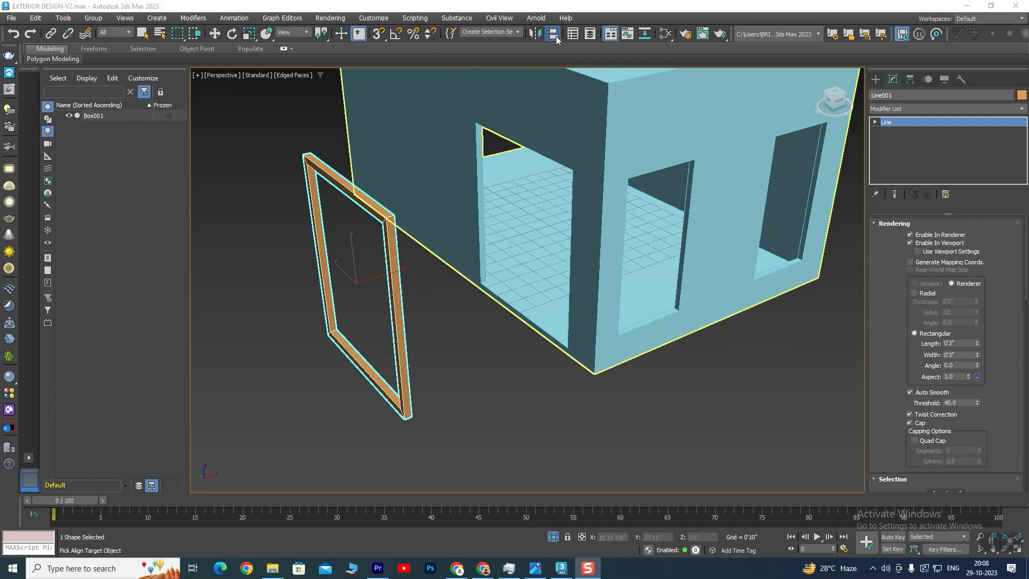
click(555, 35)
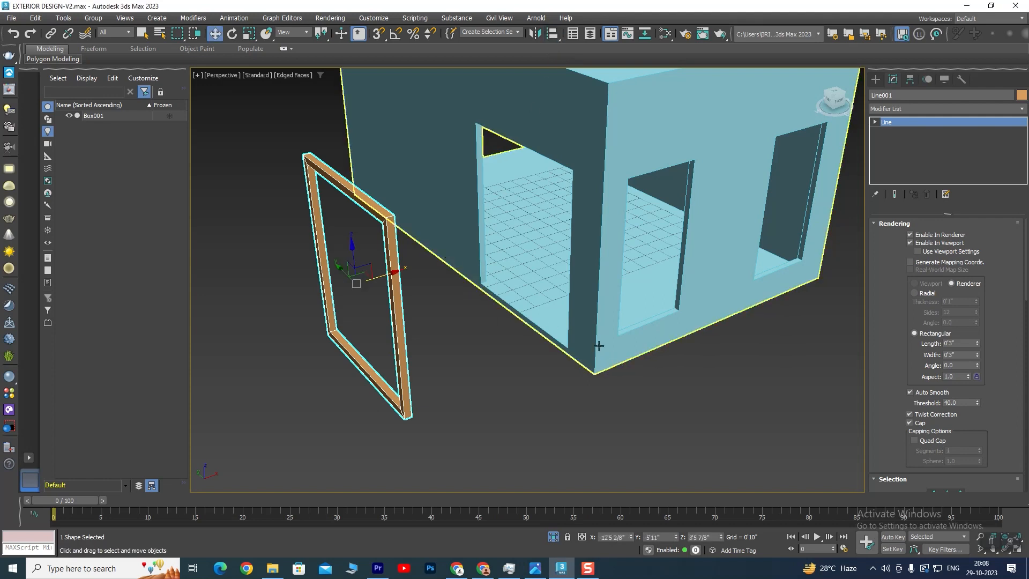
click(572, 339)
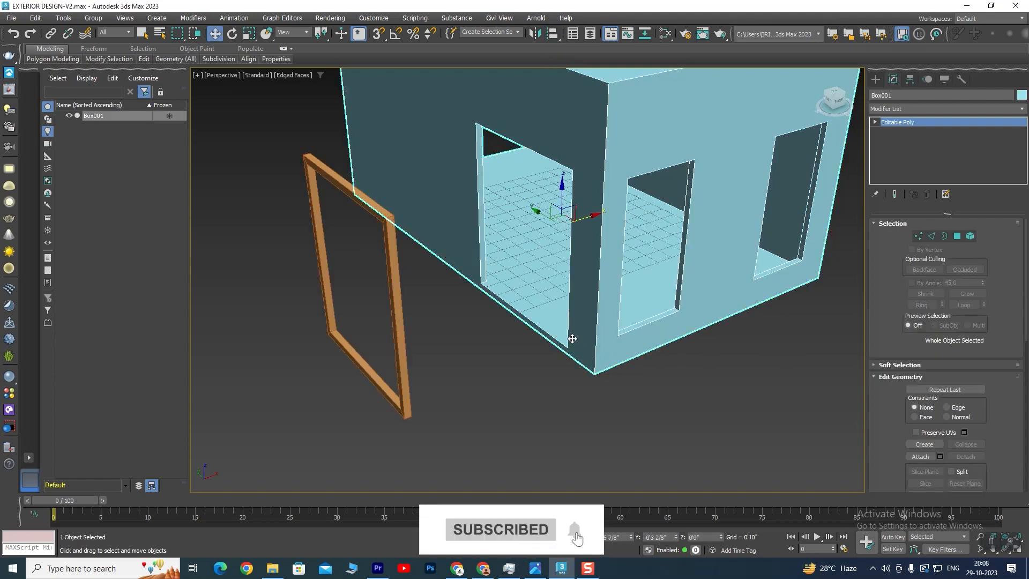
- Align the door frame to the ground-floor box, minimum to minimum, on the X position only
click(408, 335)
click(553, 33)
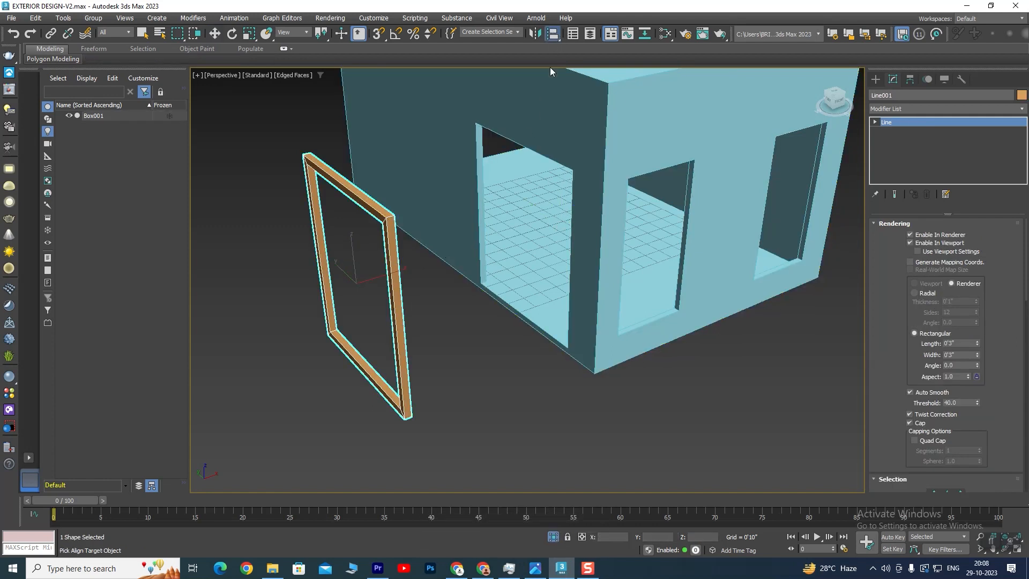
click(593, 267)
drag(543, 189, 390, 201)
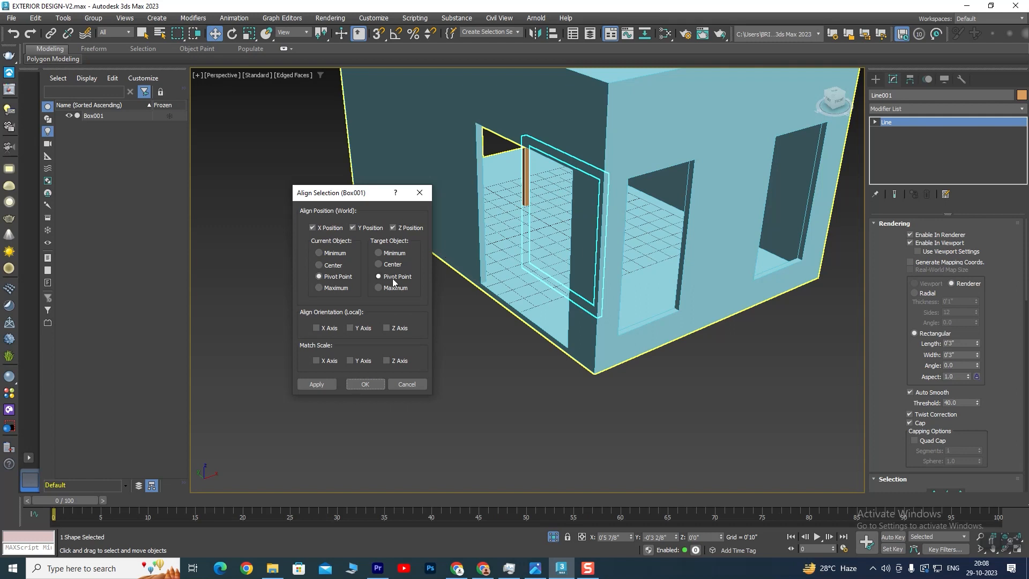
click(320, 253)
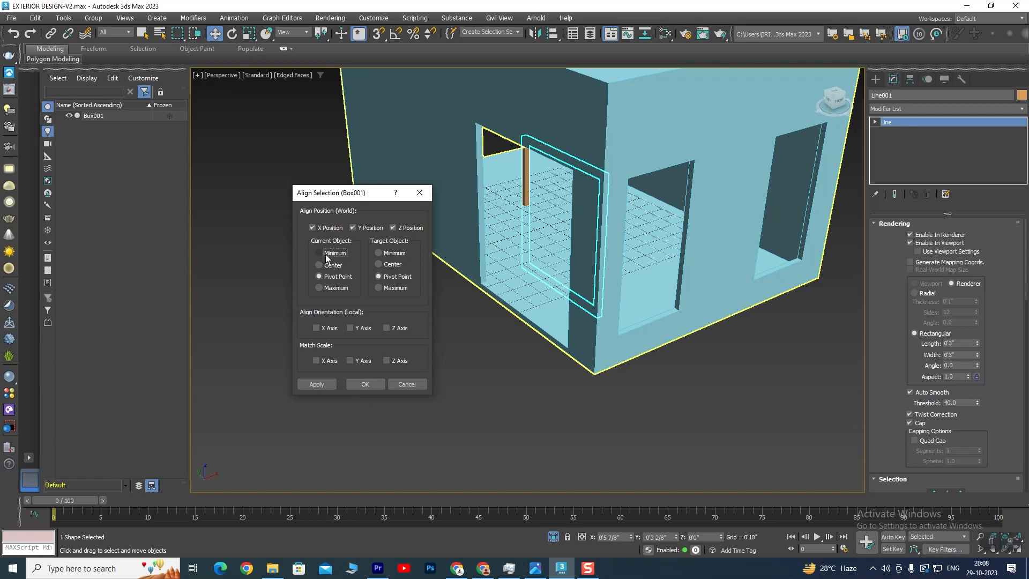
click(385, 253)
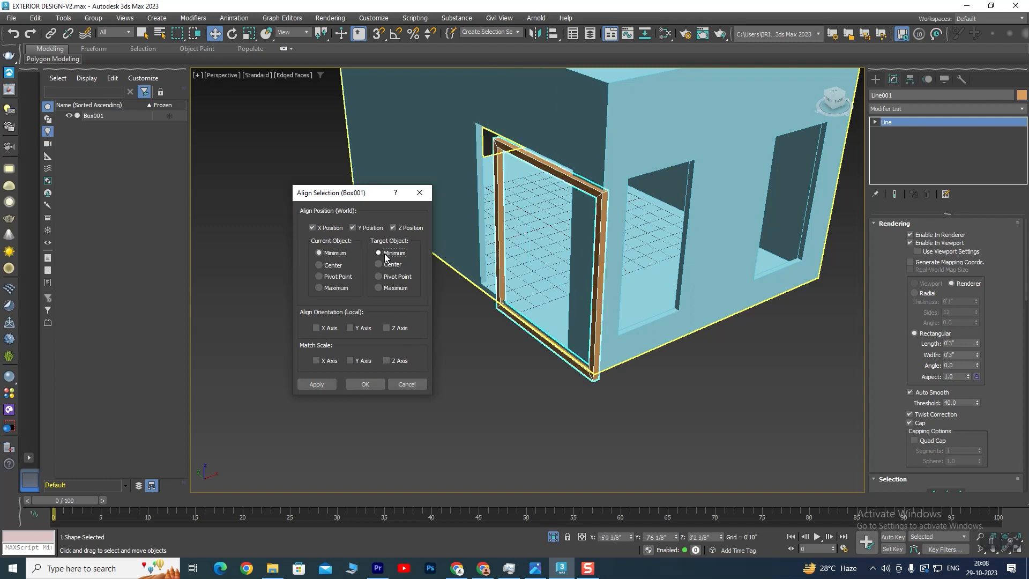
click(368, 229)
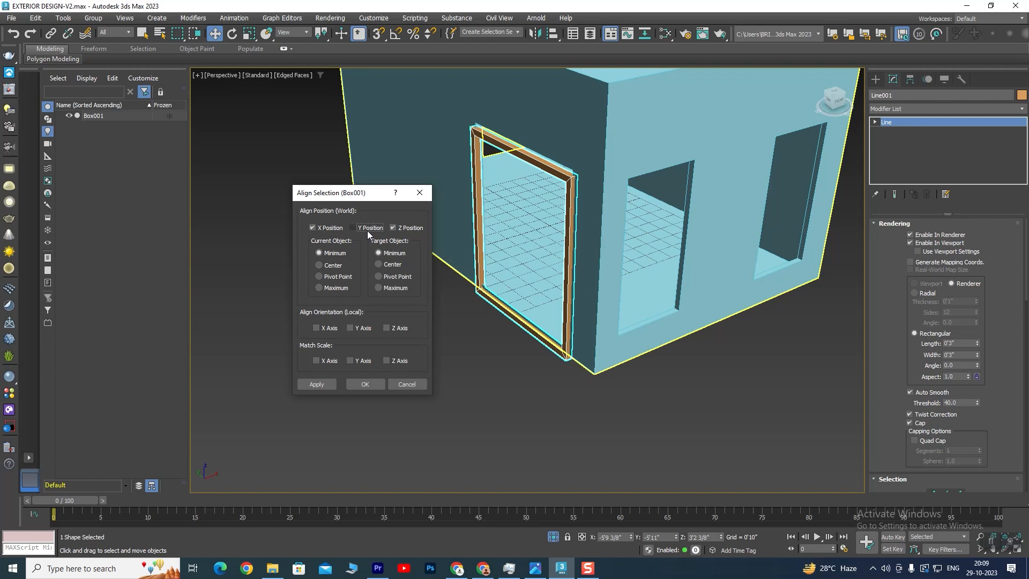
click(326, 228)
click(326, 228)
click(403, 229)
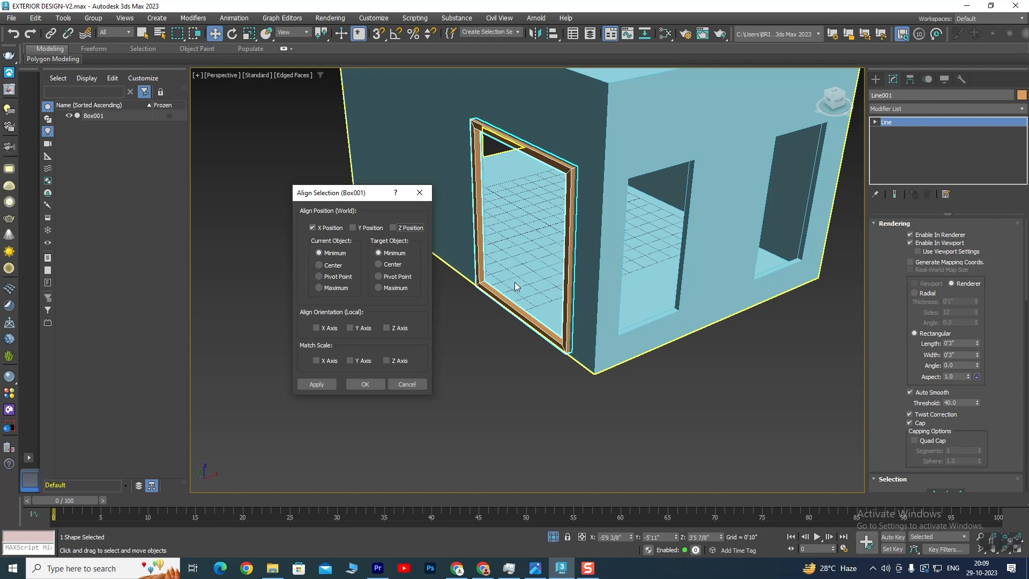
- Try aligning the frame to the box centre to centre and matching the X-axis orientation
click(393, 265)
click(330, 266)
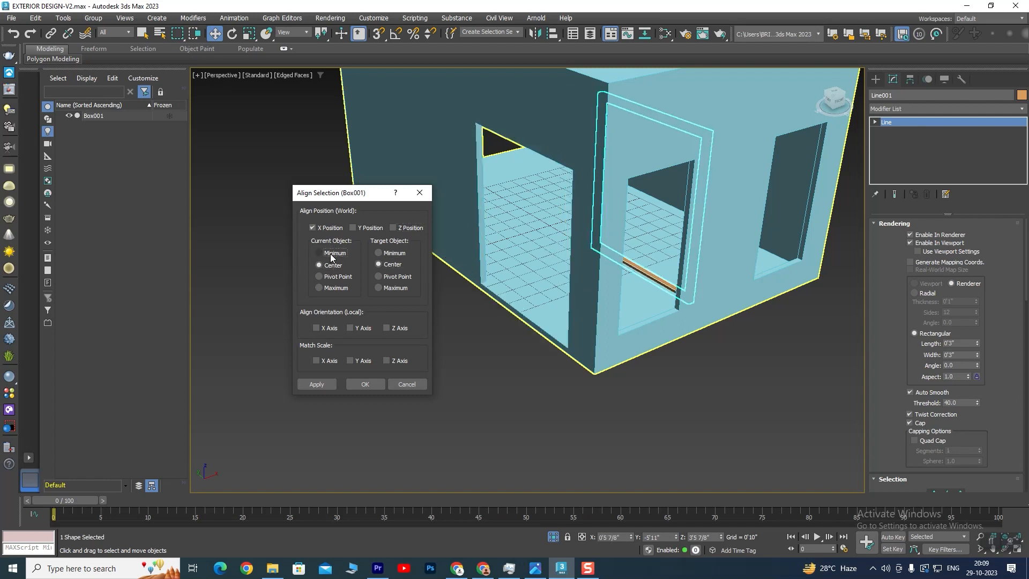
click(386, 254)
click(317, 328)
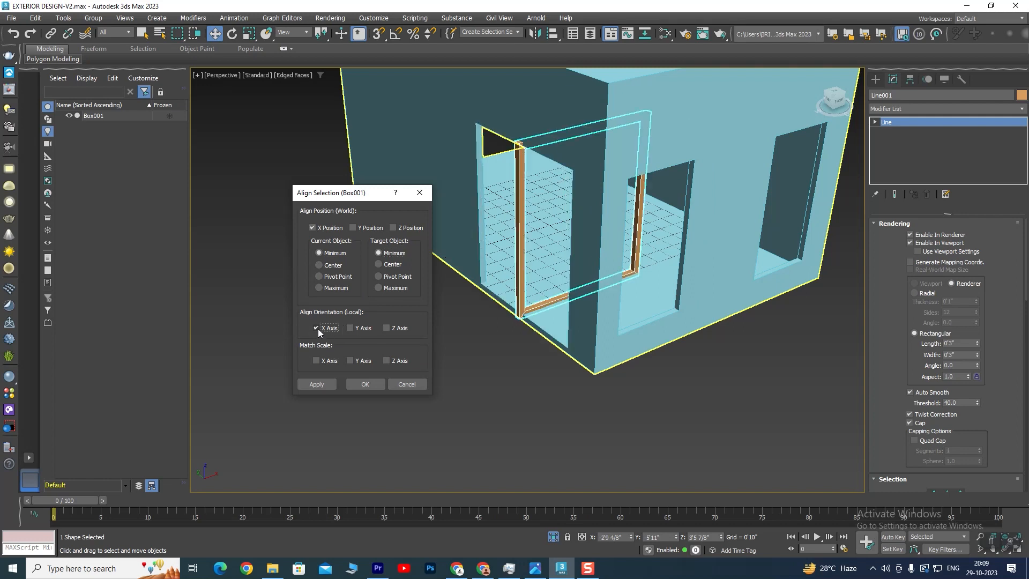
click(316, 328)
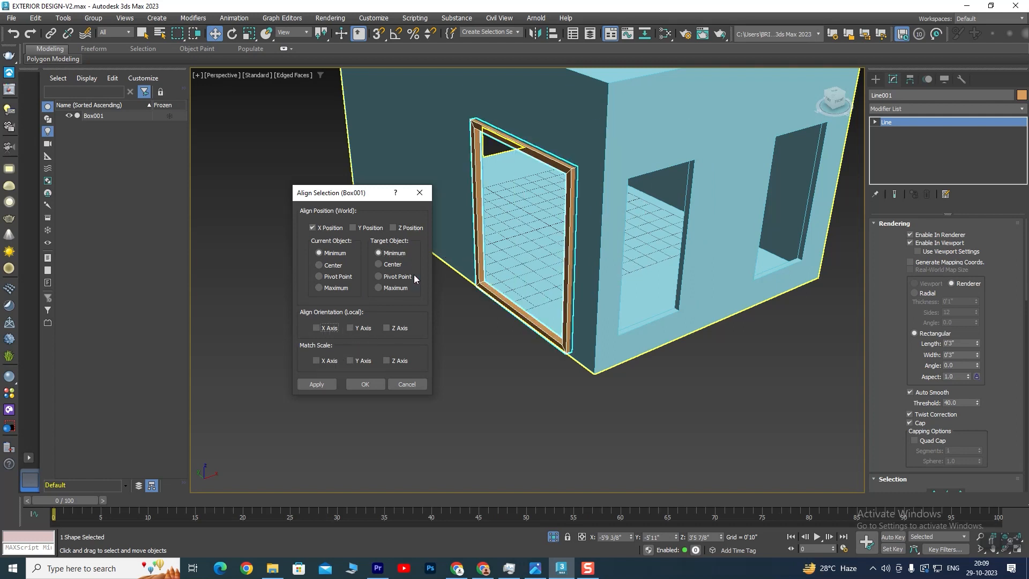
- Apply the minimum-to-minimum X alignment to the door frame and finish aligning
click(324, 384)
click(359, 381)
alt+middle_drag(413, 355, 581, 277)
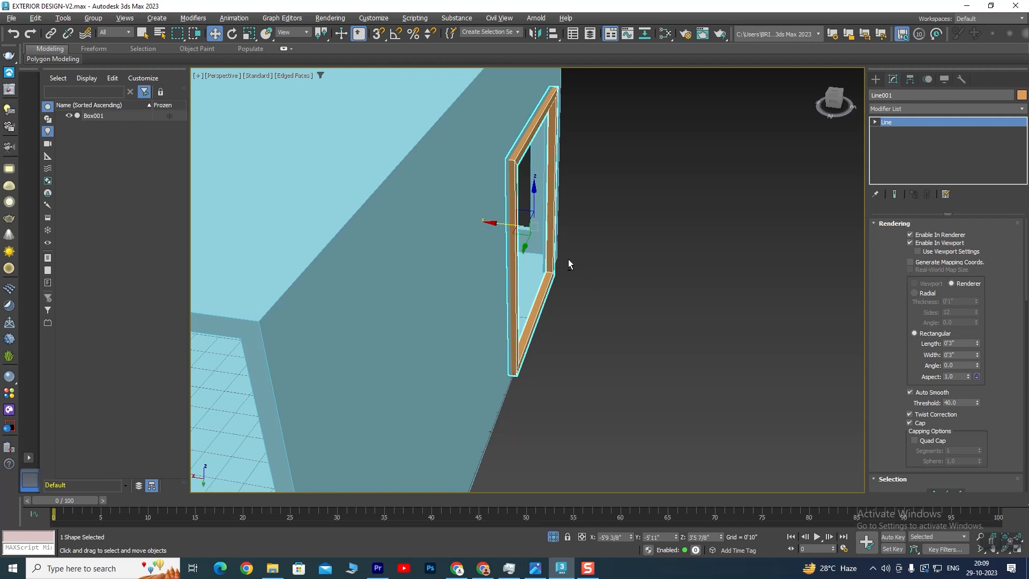
- In the Front view, move the door frame slightly along X into the wall thickness, to about X -5'7 6/8"
key(alt+w)
middle_click(676, 223)
key(alt+w)
scroll(301, 253, up, 2)
middle_drag(268, 251, 460, 266)
scroll(460, 265, up, 1)
middle_drag(473, 178, 460, 285)
scroll(467, 232, down, 1)
scroll(433, 233, up, 2)
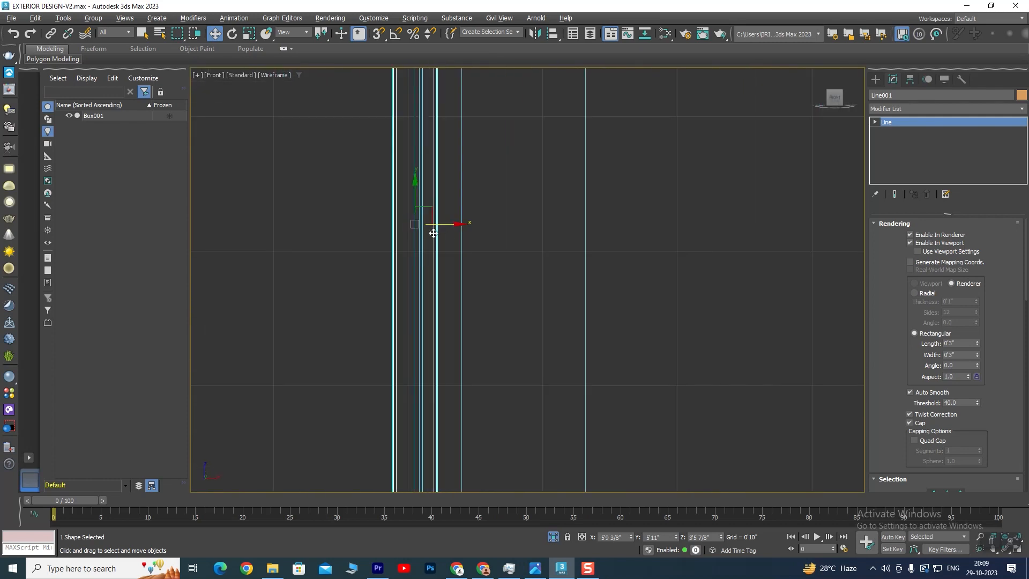
drag(454, 225, 477, 228)
key(alt+w)
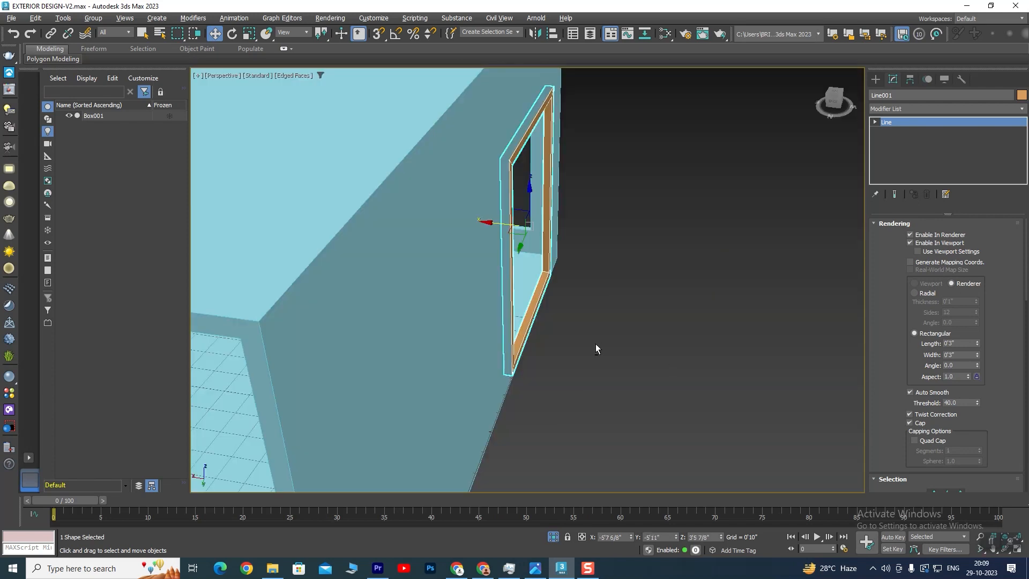
- Examine the door frame's corners from outside and inside the box for its fit in the wall opening
scroll(596, 349, up, 10)
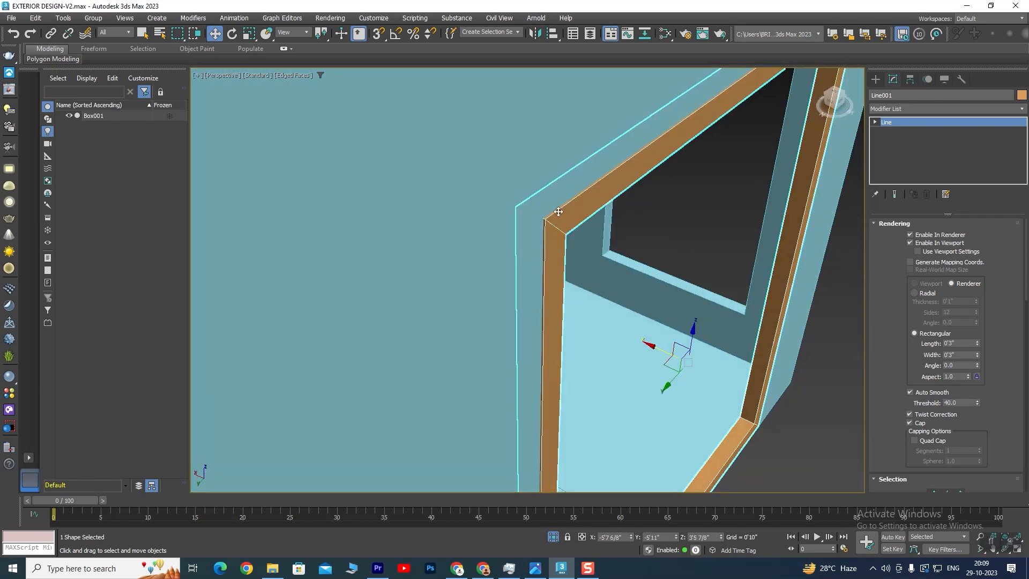
scroll(558, 211, up, 1)
scroll(547, 220, down, 6)
alt+middle_drag(548, 220, 576, 233)
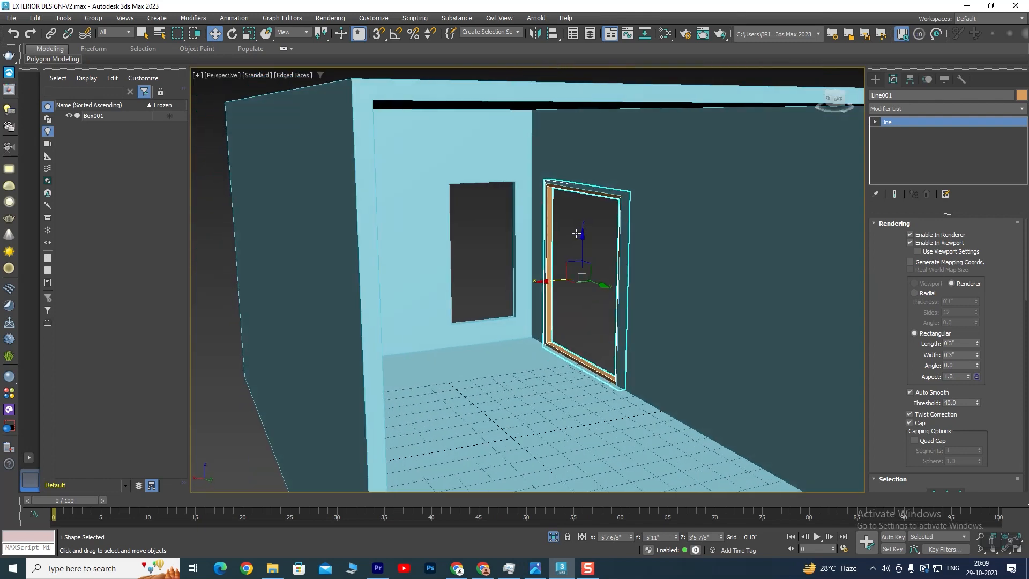
scroll(587, 199, up, 3)
scroll(423, 177, up, 6)
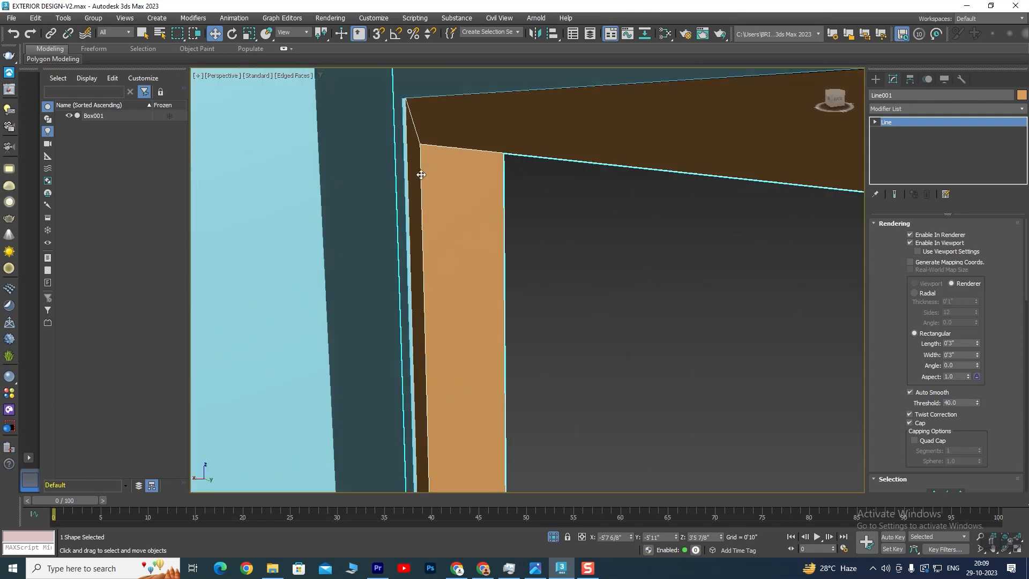
middle_drag(421, 175, 545, 255)
scroll(546, 257, down, 6)
alt+middle_drag(599, 282, 569, 318)
scroll(686, 234, up, 6)
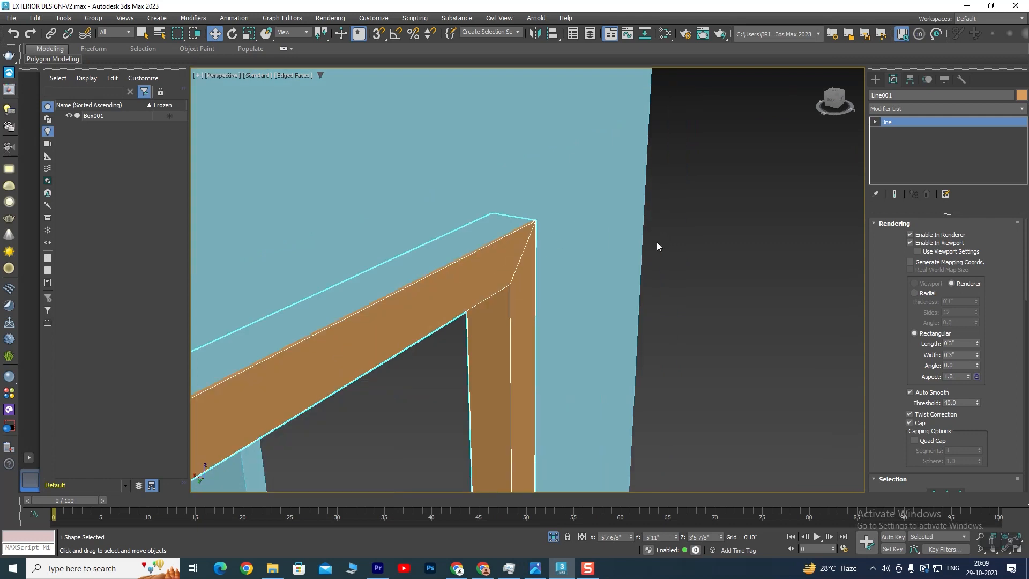
scroll(567, 278, down, 5)
middle_drag(567, 278, 633, 101)
scroll(490, 242, up, 5)
scroll(519, 275, down, 5)
middle_drag(490, 233, 573, 272)
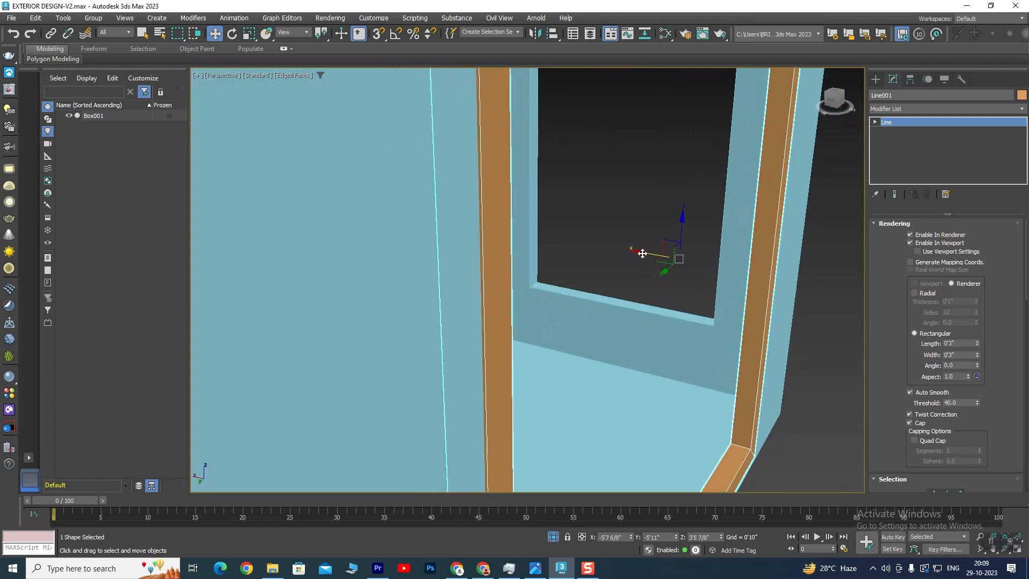
- Move the door frame along X back out in front of the wall to about X -8'8 2/8"
drag(642, 252, 639, 252)
scroll(670, 292, down, 5)
middle_drag(750, 380, 558, 277)
drag(585, 199, 468, 238)
alt+middle_drag(468, 238, 443, 307)
scroll(413, 270, up, 5)
scroll(412, 270, down, 5)
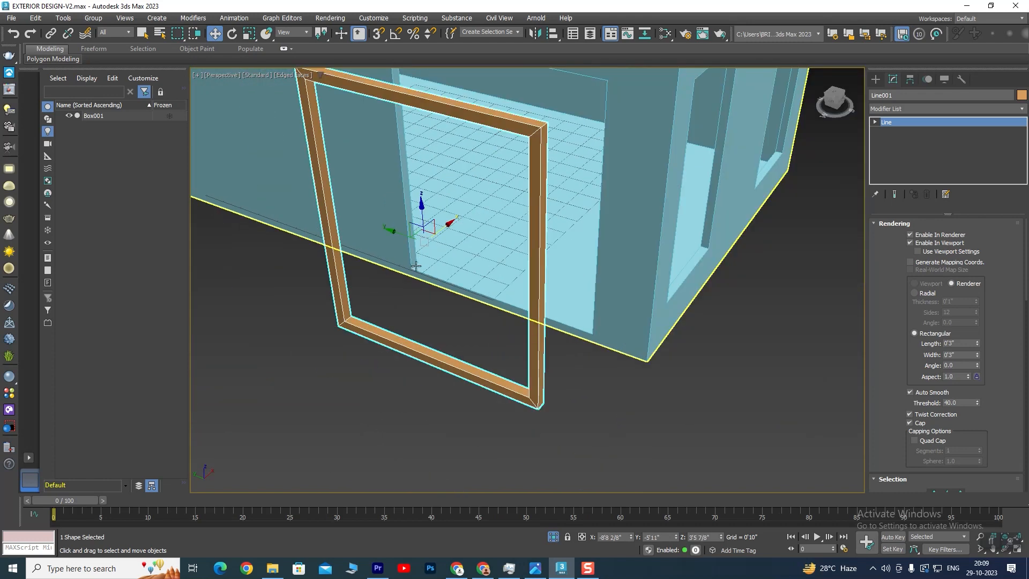
- With vertex snapping on, move the door frame by its lower outer corner onto the door opening's lower corner
click(379, 34)
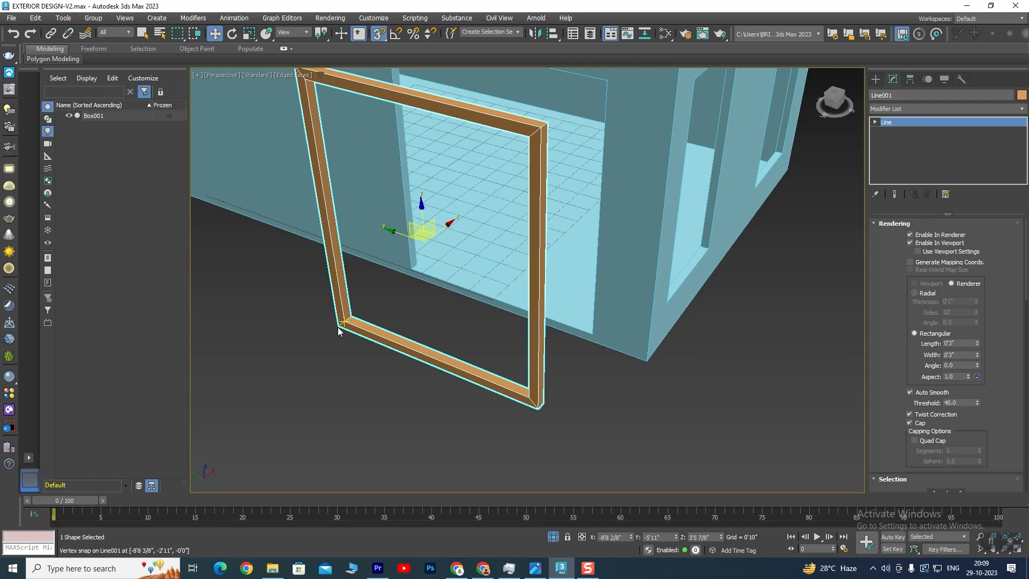
mouse_move(346, 336)
alt+middle_down()
mouse_move(318, 319)
mouse_move(356, 351)
alt+middle_up()
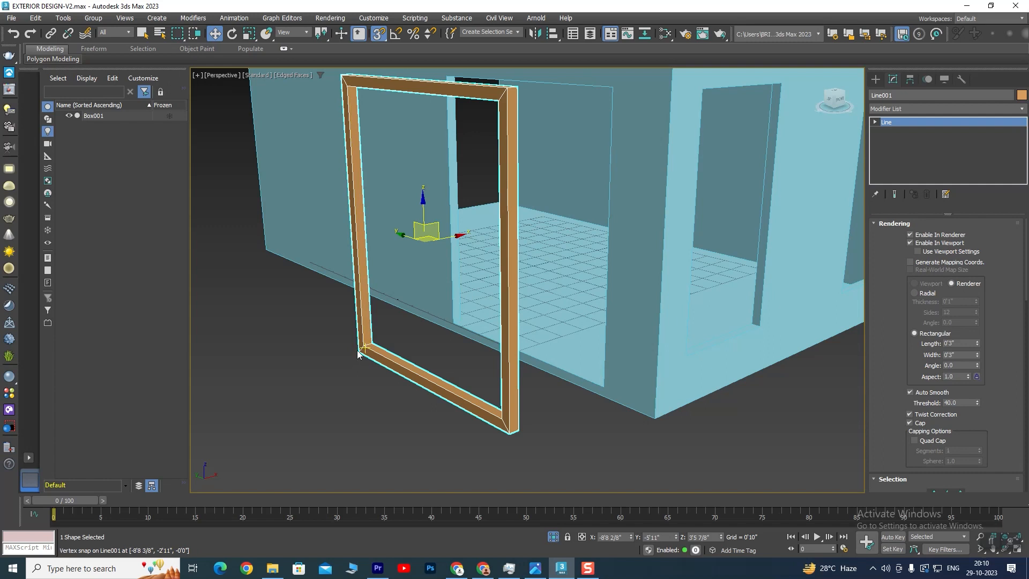
drag(360, 352, 465, 320)
- Turn snapping off and shift the door frame along X within the wall thickness to about X -5'7 4/8"
scroll(465, 320, up, 5)
alt+middle_drag(587, 401, 558, 304)
scroll(540, 168, up, 2)
middle_drag(540, 168, 554, 319)
drag(605, 260, 592, 266)
key(alt+w)
key(alt+w)
- Examine how the door frame's upper corner meets the edges of the wall opening
alt+middle_drag(465, 325, 526, 292)
scroll(527, 291, down, 6)
middle_drag(593, 298, 687, 243)
scroll(686, 242, up, 2)
scroll(619, 201, up, 4)
middle_drag(515, 193, 568, 245)
scroll(568, 244, up, 3)
scroll(493, 181, up, 6)
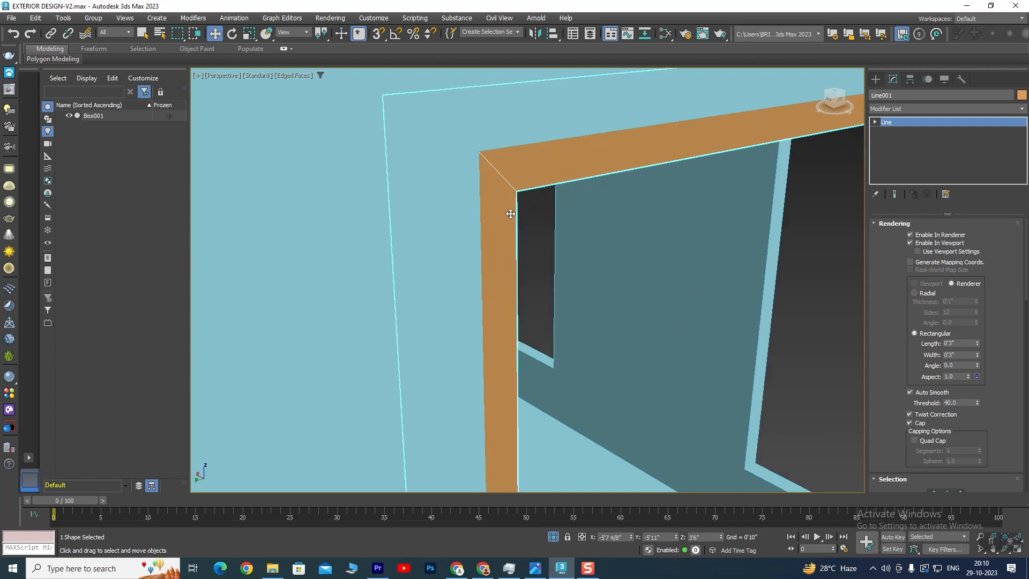
- Convert the door frame spline to an Editable Poly
right_click(503, 156)
mouse_move(550, 294)
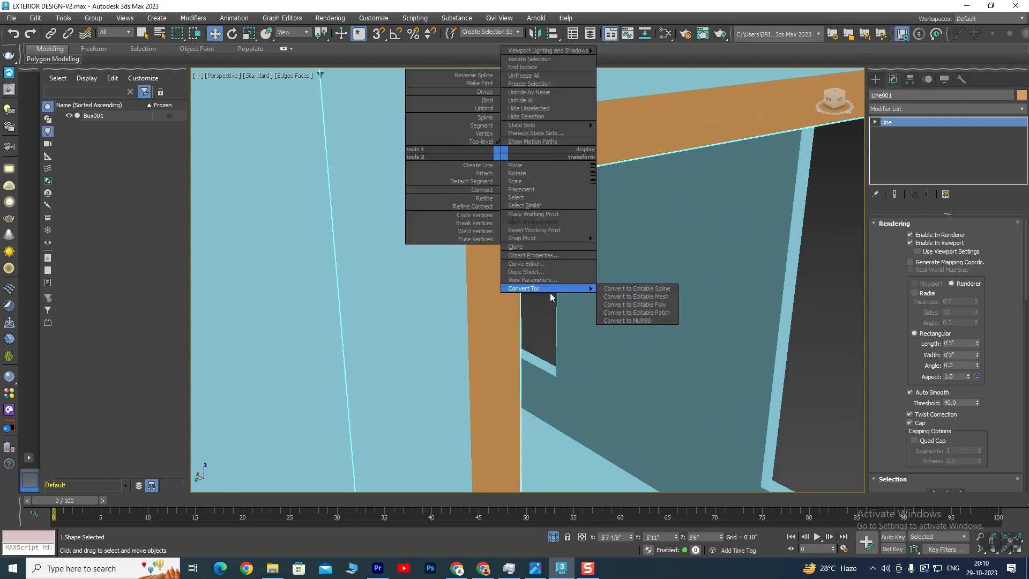
click(641, 304)
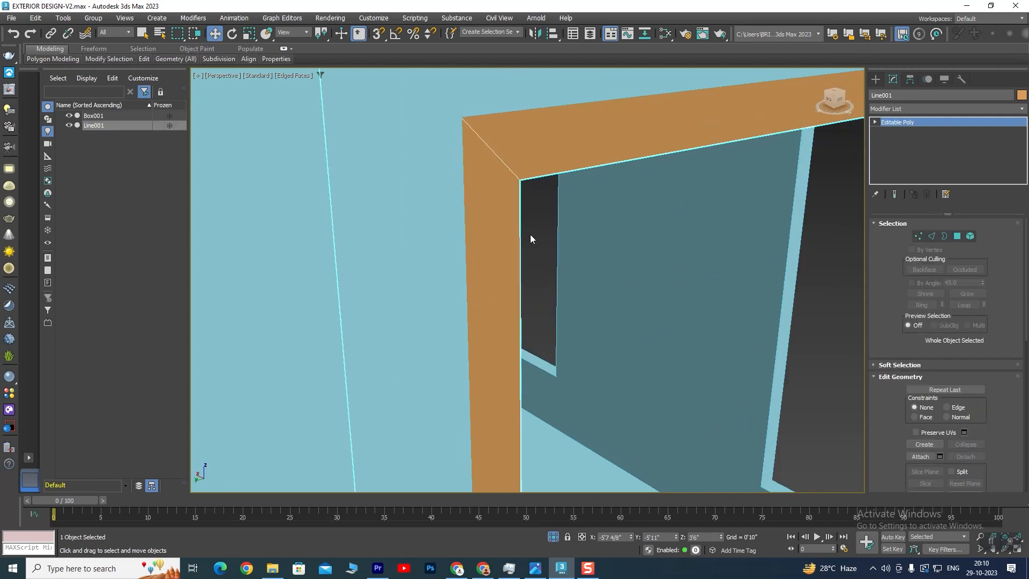
- Move the converted door frame along X out in front of the wall to about X -9'2"
scroll(616, 313, down, 10)
middle_drag(610, 318, 552, 229)
drag(524, 223, 576, 300)
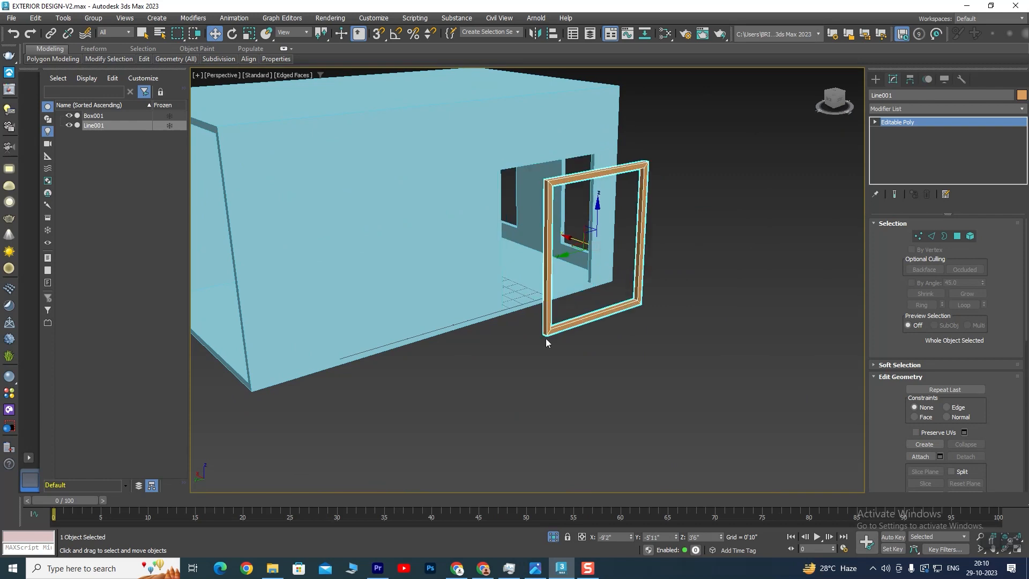
- With vertex snapping, move the door frame so its lower outer corner meets the wall opening's lower corner, then turn snapping off and deselect
scroll(559, 328, up, 8)
mouse_move(602, 362)
alt+middle_down()
mouse_move(593, 351)
mouse_move(632, 332)
alt+middle_up()
key(s)
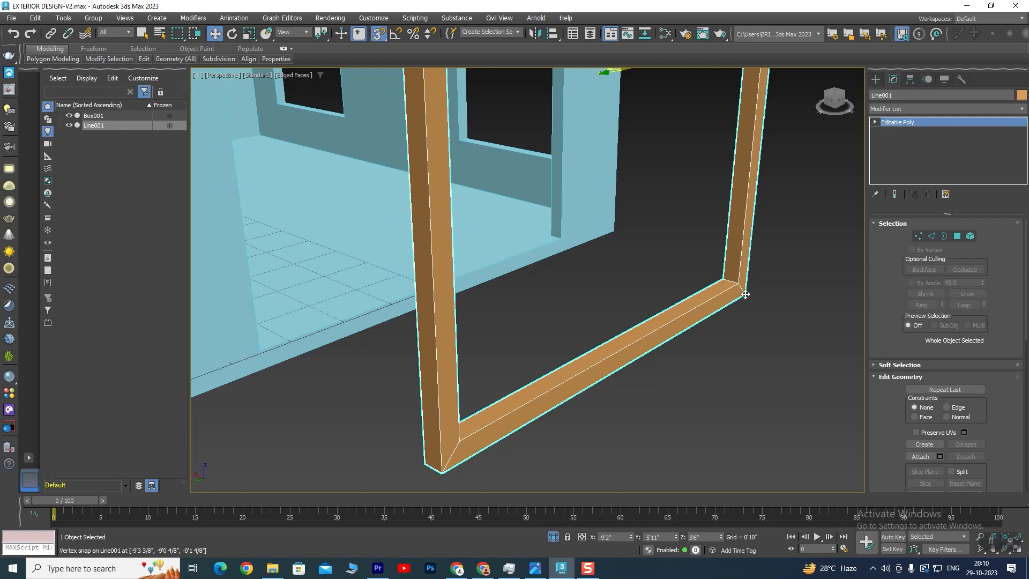
drag(744, 294, 567, 242)
scroll(560, 252, up, 6)
scroll(555, 265, down, 2)
scroll(555, 265, down, 8)
alt+middle_drag(579, 311, 490, 300)
scroll(538, 204, up, 5)
middle_drag(538, 204, 407, 228)
alt+middle_drag(407, 227, 438, 275)
scroll(437, 276, down, 5)
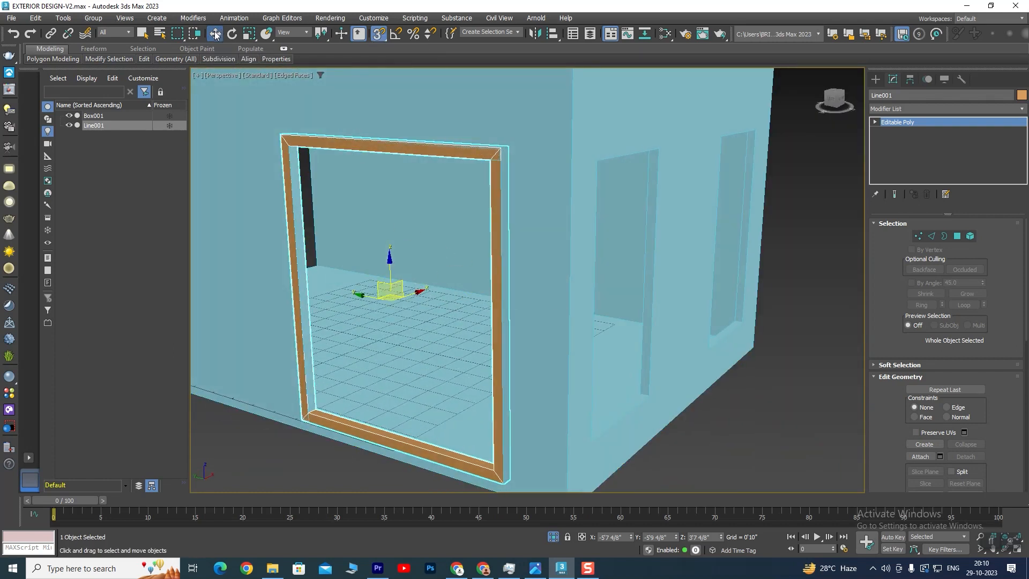
click(379, 33)
click(753, 416)
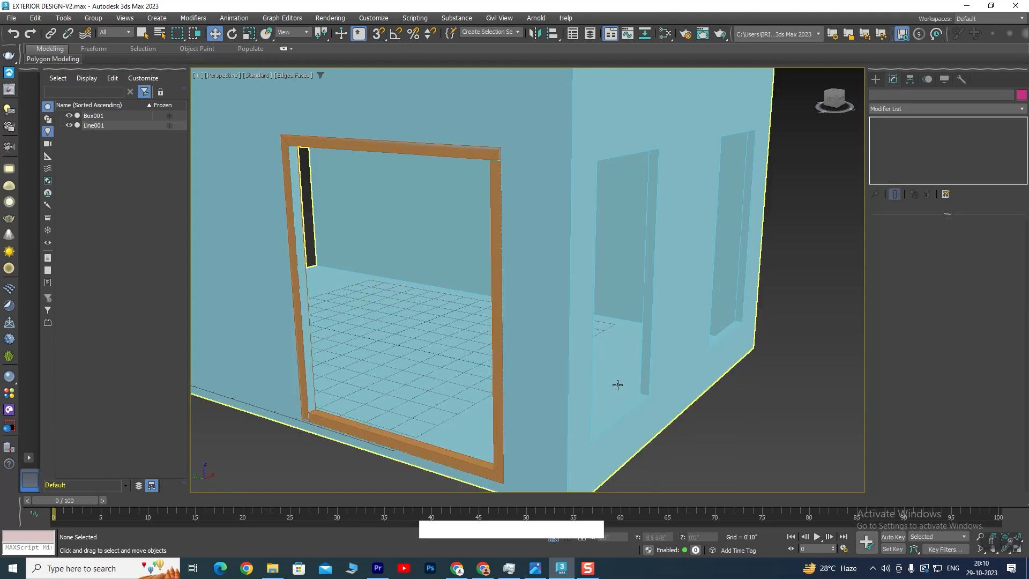
- Switch to the Photos reference image to examine the ground-floor door and windows, and compare them with the 3ds Max model
scroll(617, 393, down, 5)
alt+middle_drag(617, 404, 630, 407)
click(536, 569)
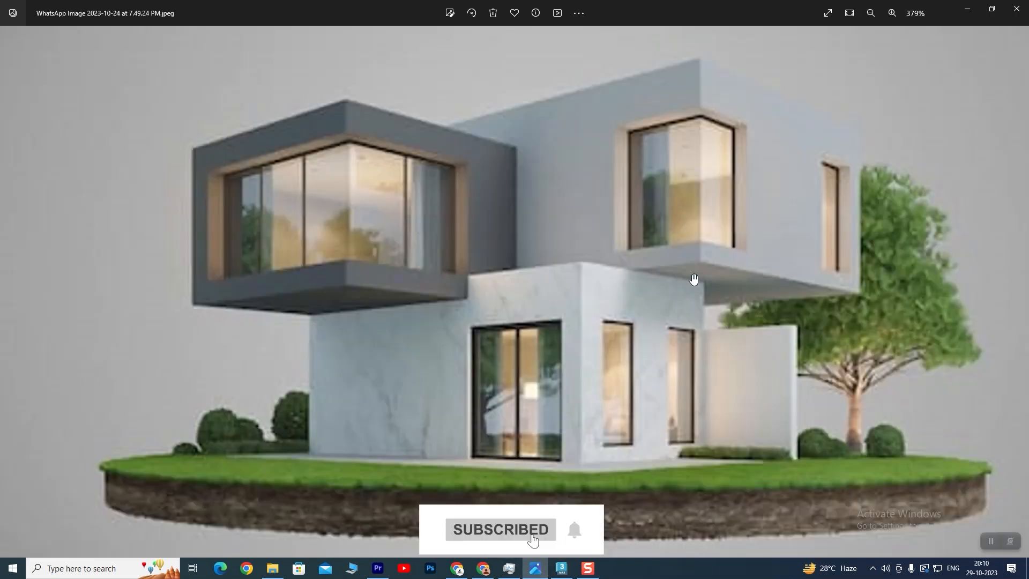
click(560, 567)
scroll(544, 356, up, 5)
alt+middle_drag(472, 342, 478, 337)
scroll(479, 335, down, 8)
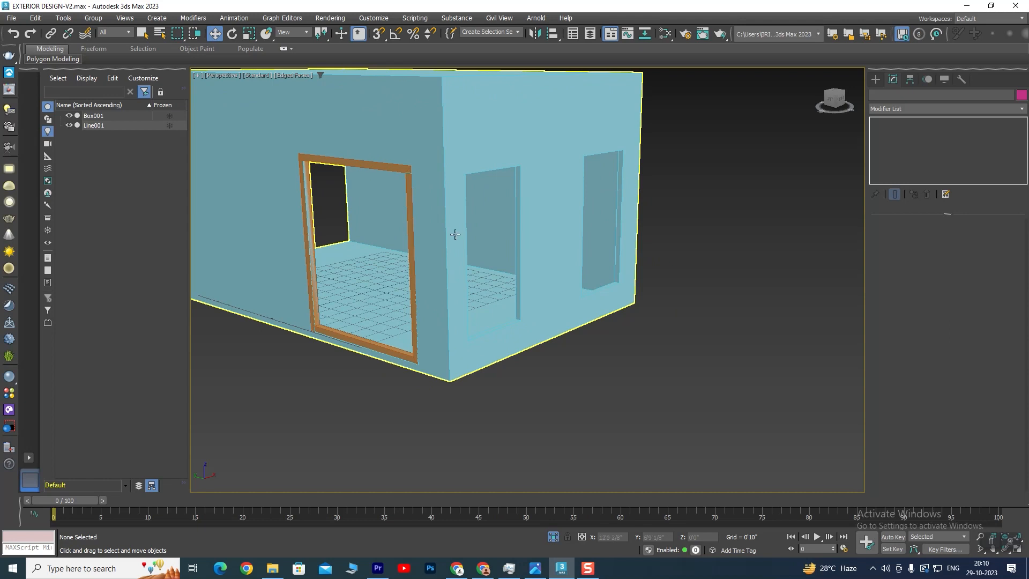
click(391, 170)
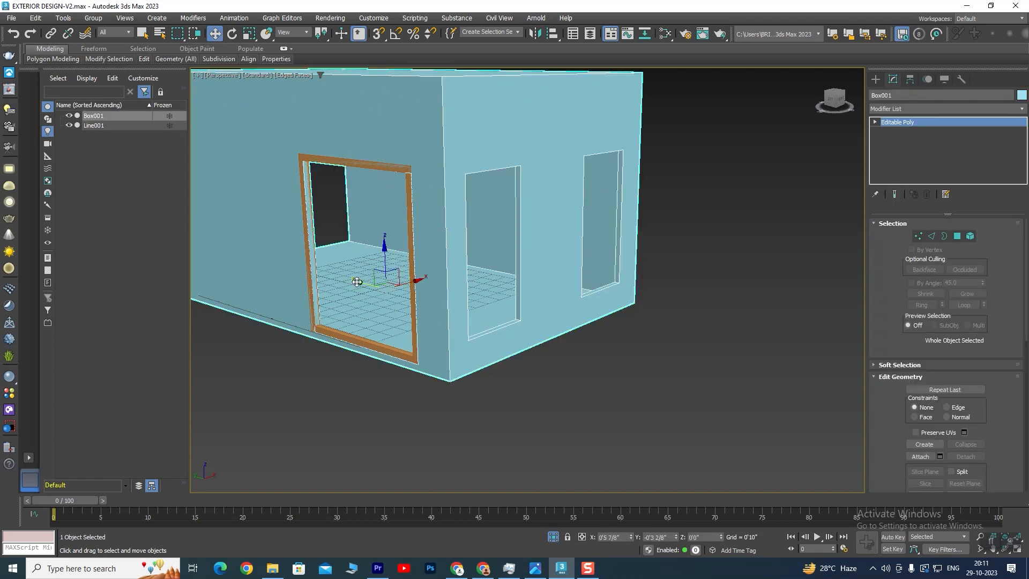
shift+drag(357, 281, 557, 322)
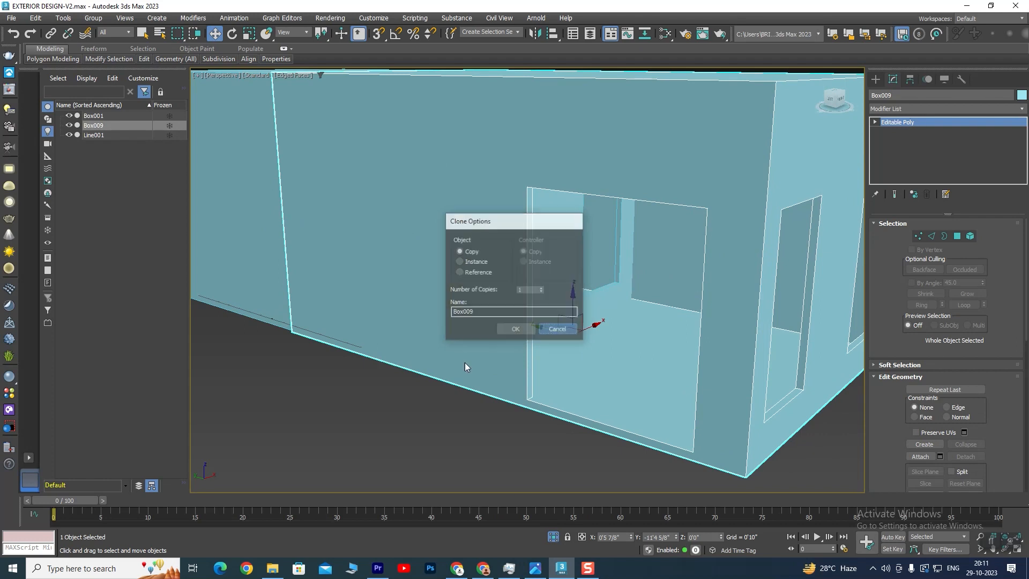
click(353, 385)
scroll(411, 220, up, 5)
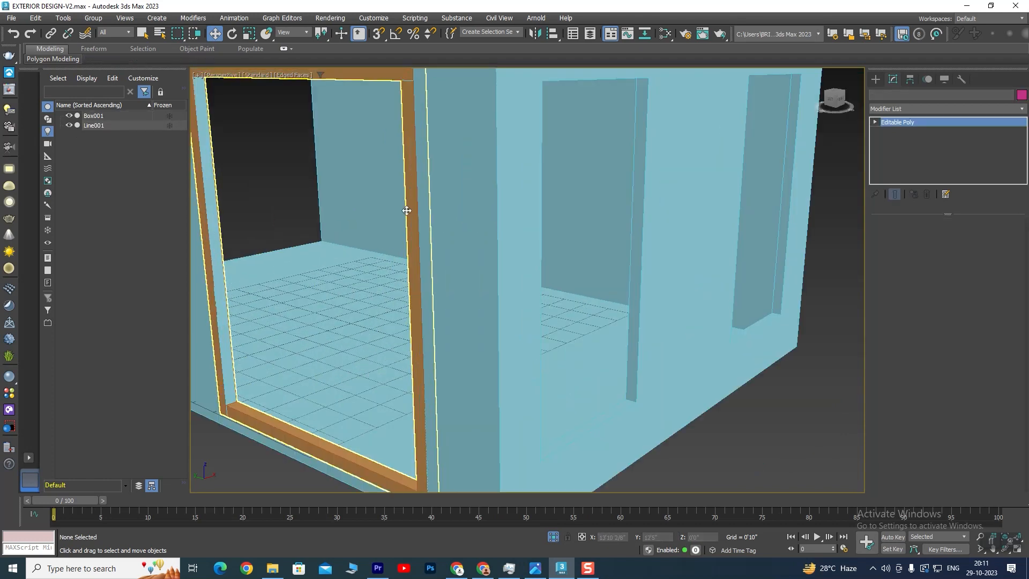
- Clone the door frame as one independent copy along Y, clear of the side wall at about Y -15'10"
click(406, 210)
scroll(343, 255, down, 5)
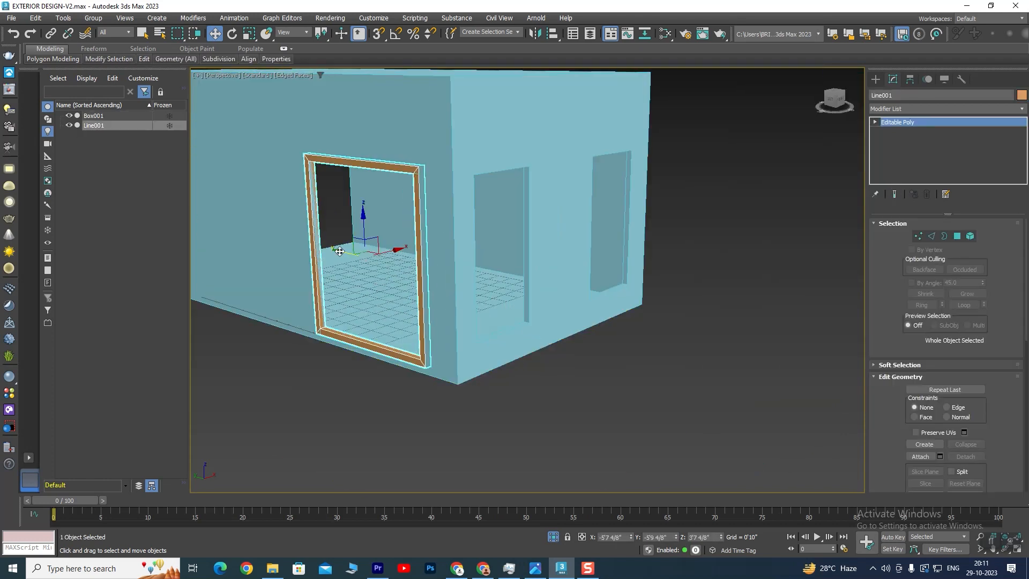
shift+drag(339, 251, 546, 347)
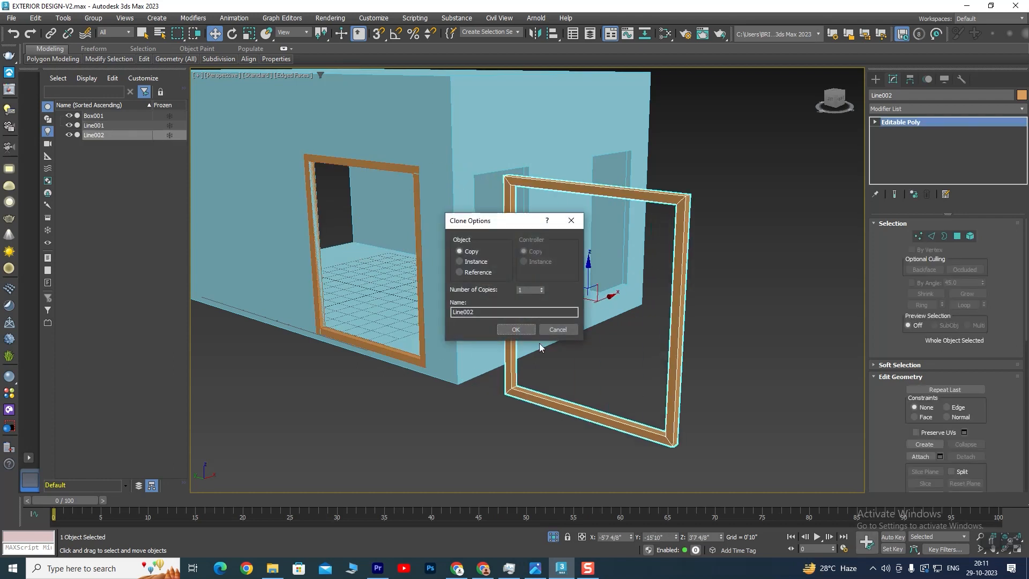
click(513, 328)
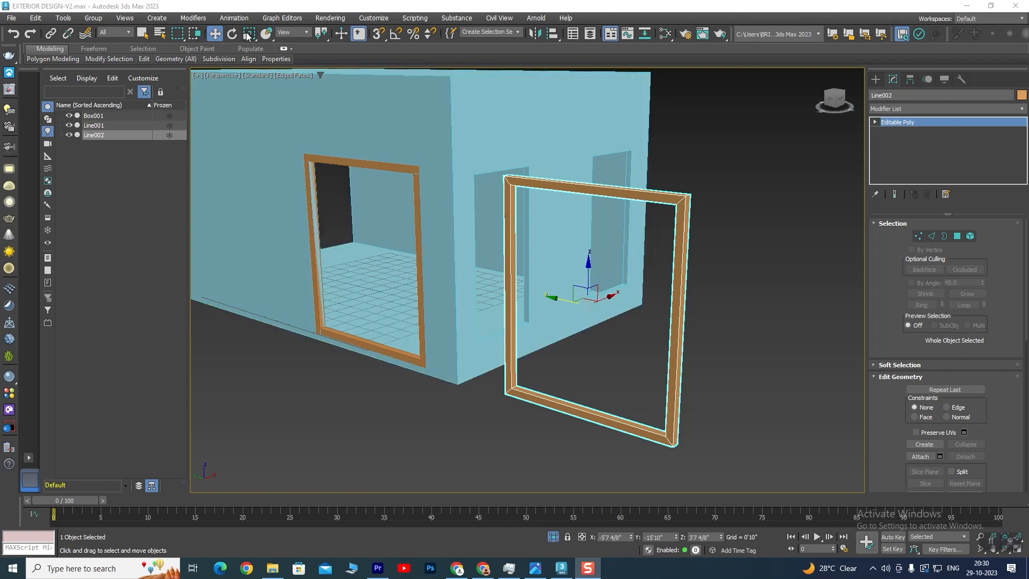
click(232, 33)
drag(586, 318, 598, 316)
key(ctrl+z)
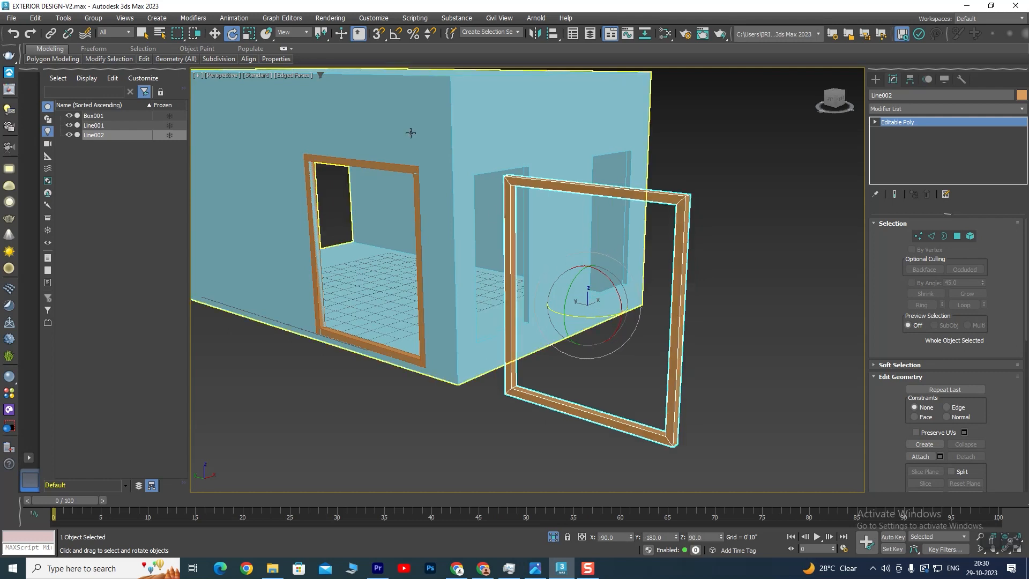
right_click(232, 33)
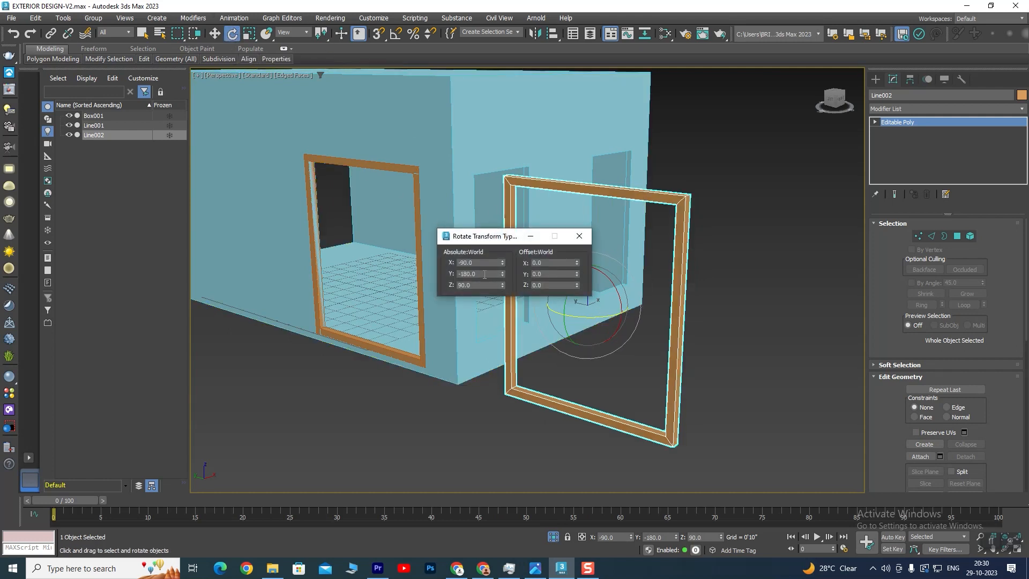
click(579, 236)
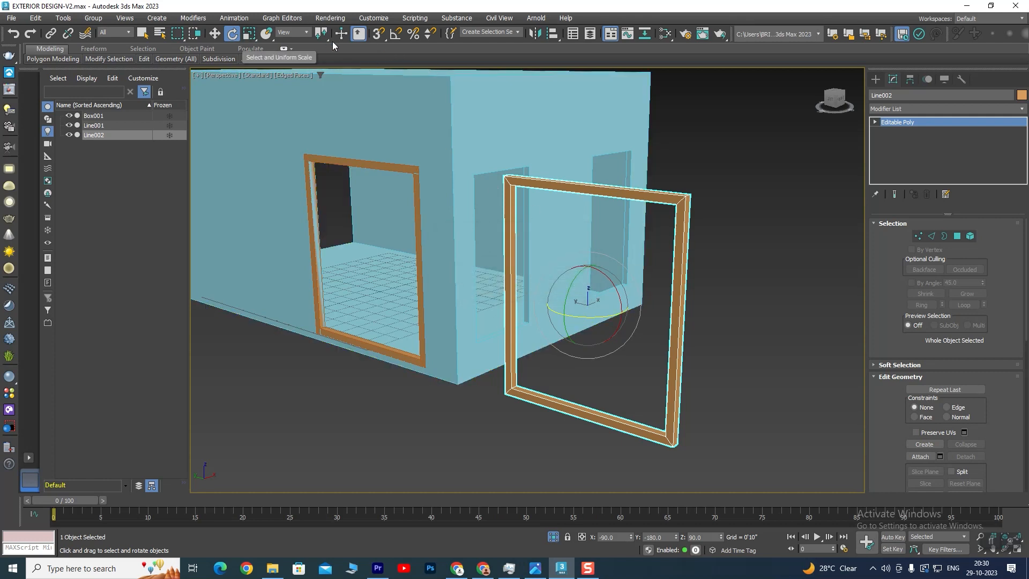
- Check the angle snap increment, enable angle snapping and rotate the copied frame 90 degrees about Z, parallel to the side wall
right_click(395, 35)
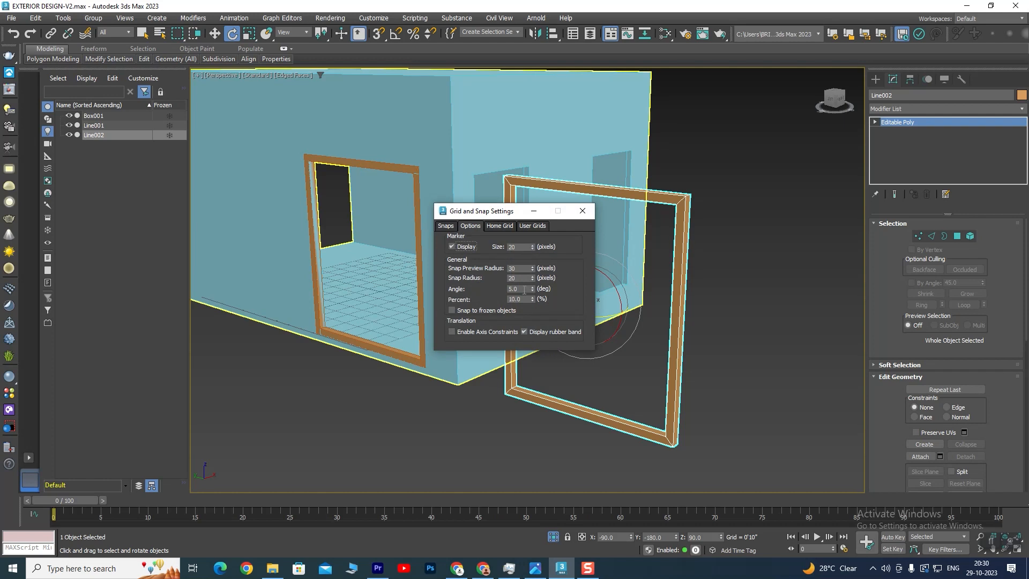
click(582, 211)
drag(572, 320, 579, 317)
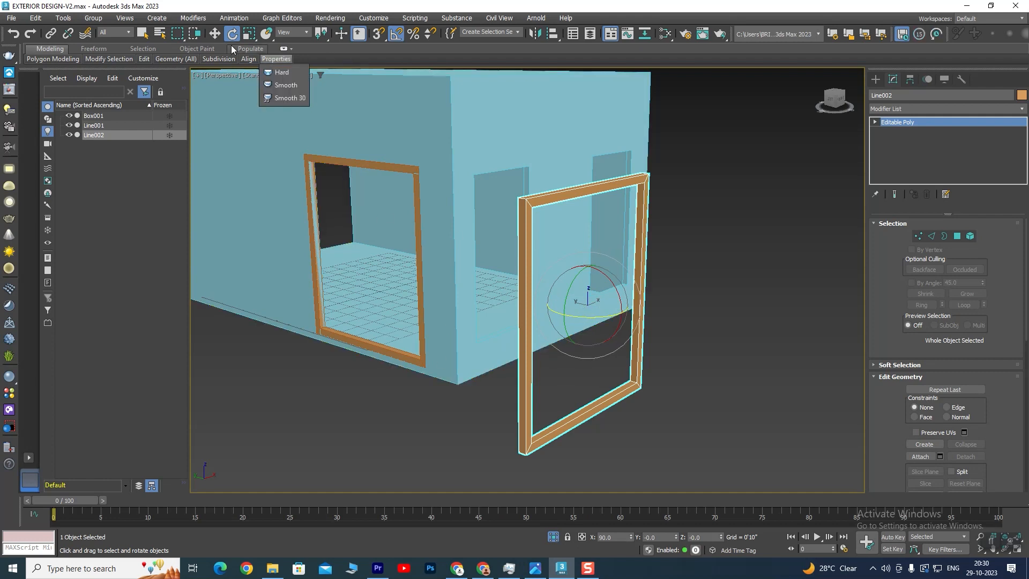
- With vertex snapping, move the copied frame so its lower outer corner meets the lower corner of the side wall's window opening nearest the door
click(382, 34)
alt+middle_drag(636, 356, 561, 355)
middle_drag(656, 371, 462, 316)
alt+middle_drag(558, 329, 501, 372)
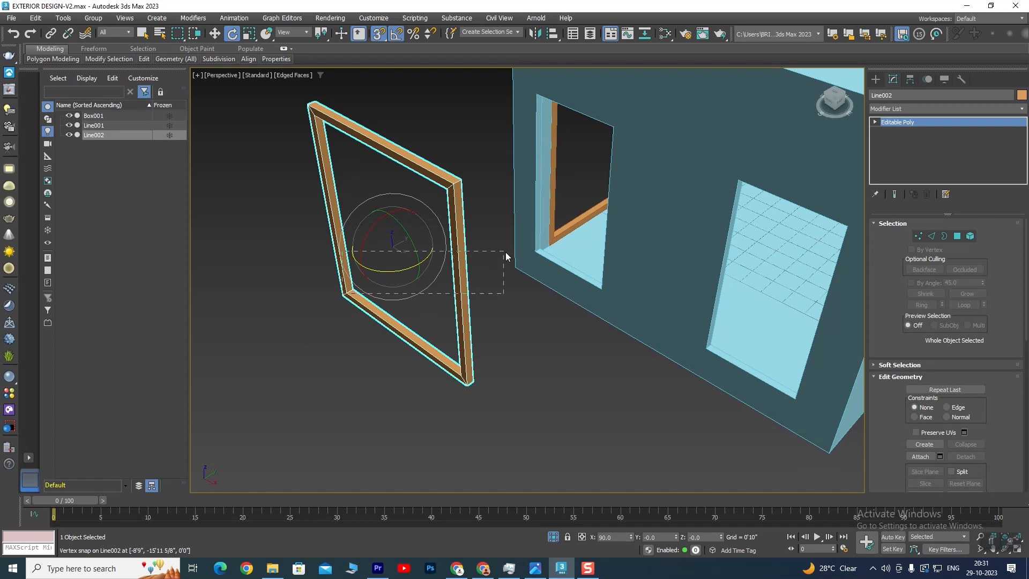
drag(498, 255, 511, 249)
drag(299, 328, 620, 252)
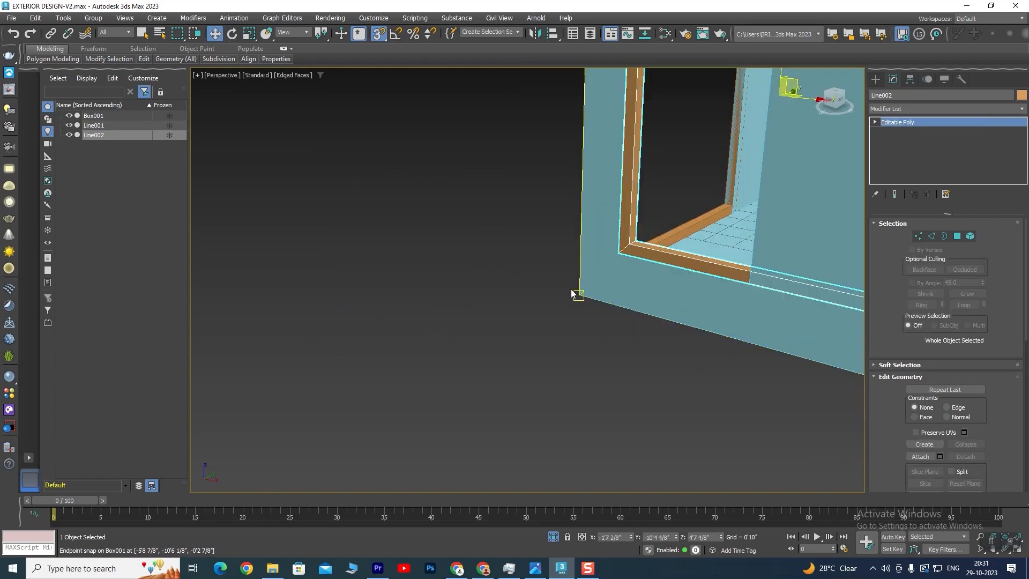
scroll(580, 301, down, 2)
alt+middle_drag(555, 351, 581, 323)
scroll(526, 297, up, 3)
- In the Front view, select the copied frame's upper vertices with snapping off and lower them roughly to the window opening's top edge
key(alt+w)
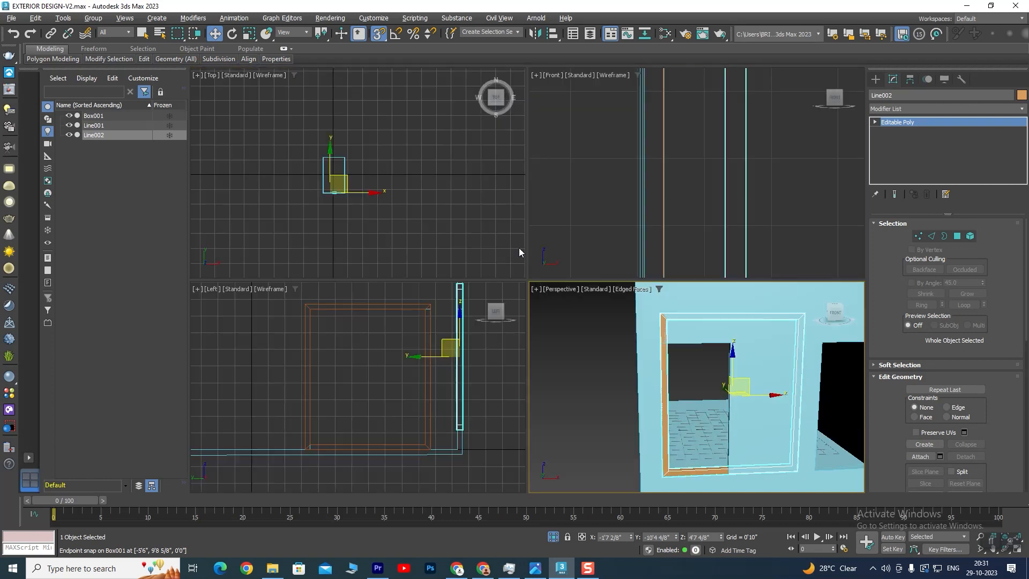
right_click(373, 359)
key(alt+w)
key(alt+w)
scroll(639, 166, down, 2)
scroll(639, 166, down, 3)
key(alt+w)
scroll(436, 225, up, 3)
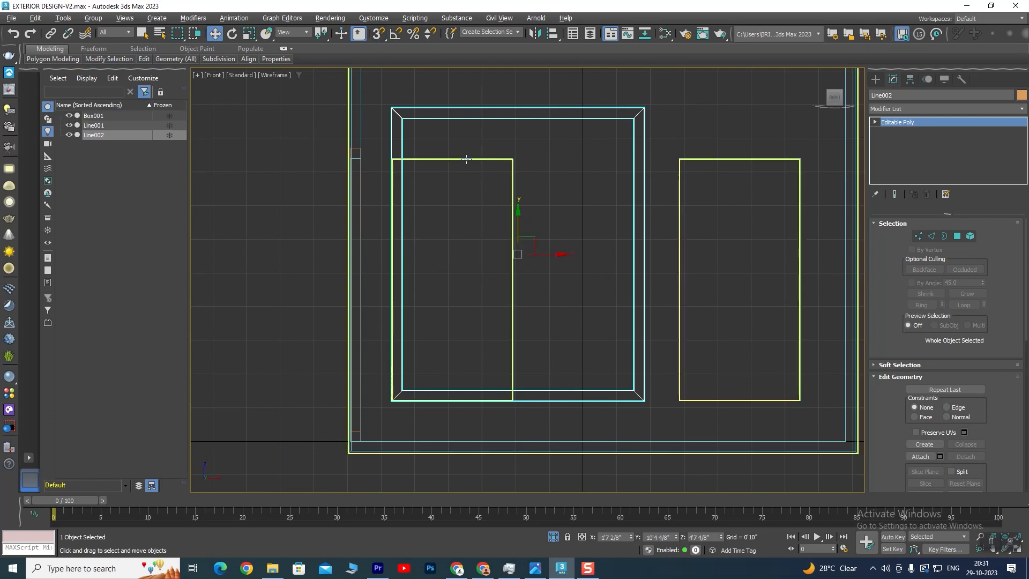
click(918, 236)
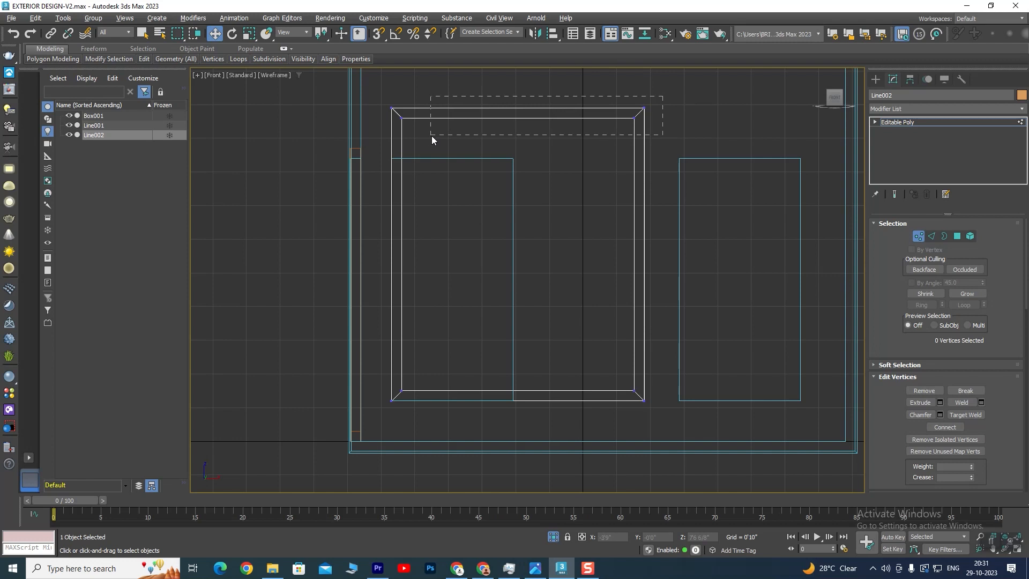
drag(377, 137, 378, 135)
scroll(496, 165, up, 3)
scroll(556, 147, down, 2)
middle_drag(566, 145, 555, 238)
drag(537, 111, 541, 185)
- Fine-adjust the frame's upper vertices vertically until its outer edge lines up with the window opening's top edge
scroll(371, 220, up, 3)
scroll(372, 219, up, 8)
scroll(345, 214, down, 4)
middle_drag(516, 245, 354, 243)
scroll(616, 258, down, 3)
middle_drag(723, 259, 429, 268)
scroll(430, 260, up, 5)
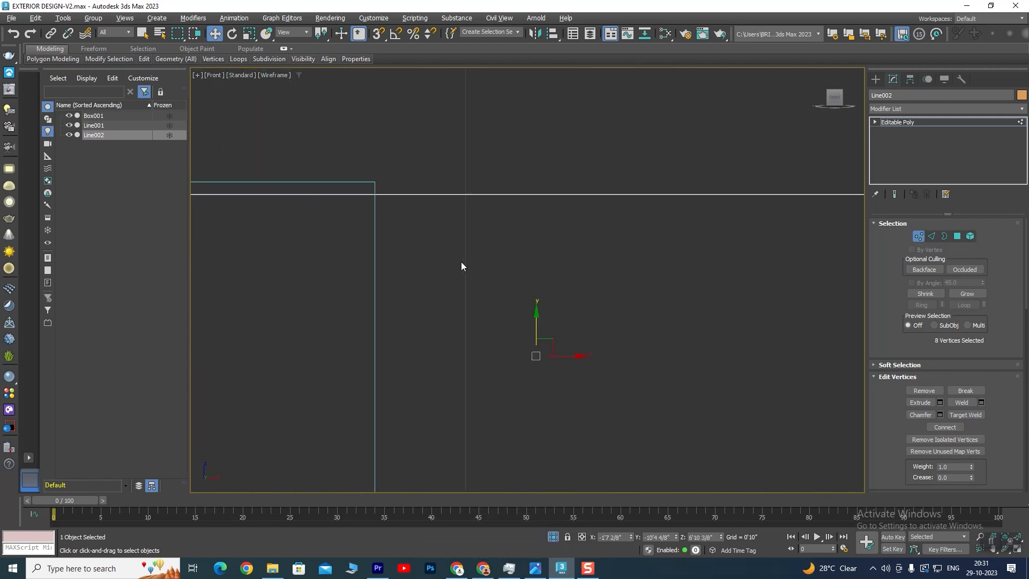
drag(537, 311, 542, 300)
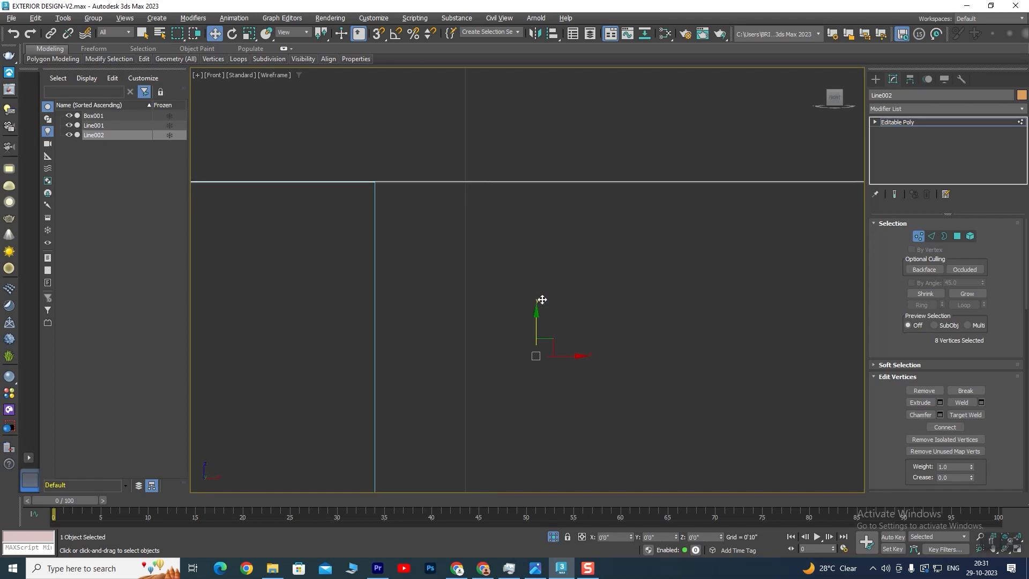
scroll(475, 277, down, 7)
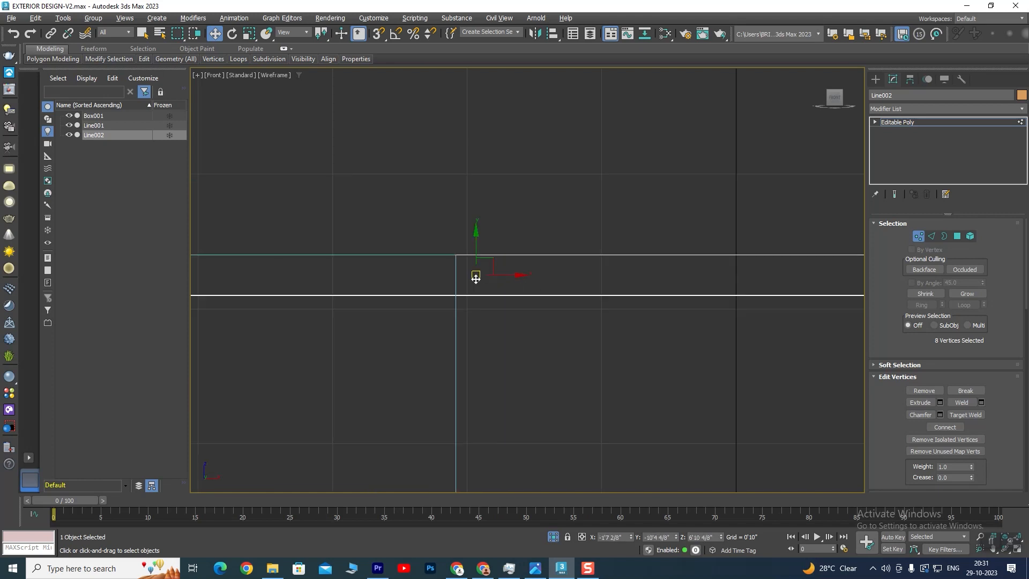
- Select the vertices of the frame's far upright and move them along X to roughly match the window opening's width
scroll(560, 302, down, 2)
middle_drag(587, 338, 545, 158)
drag(534, 364, 534, 362)
scroll(572, 281, up, 5)
drag(818, 292, 554, 290)
- Fine-adjust the far upright's vertices along X onto the window opening's side edge and leave vertex editing
scroll(539, 283, up, 4)
scroll(514, 298, up, 3)
drag(404, 362, 432, 365)
scroll(461, 317, down, 6)
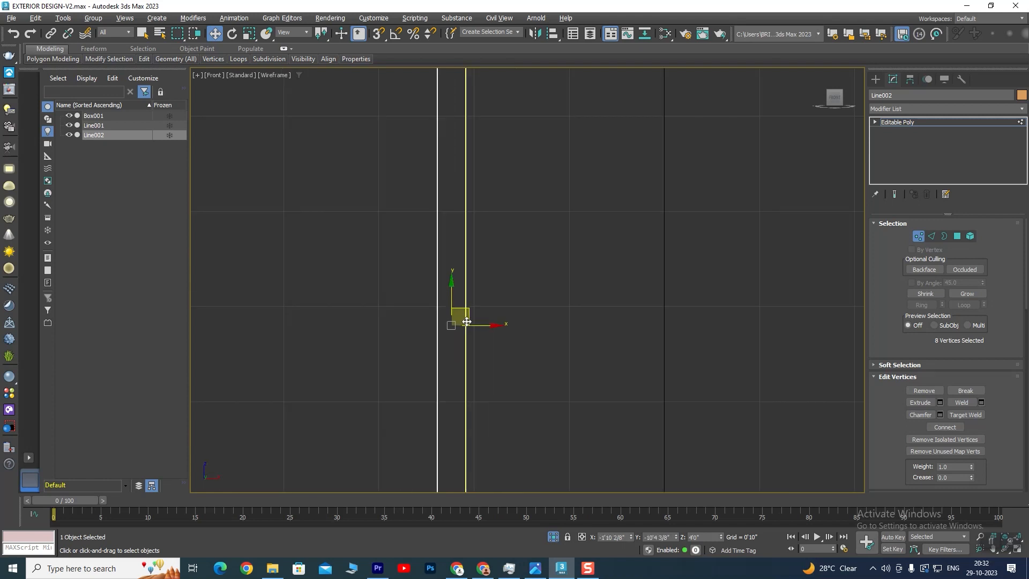
scroll(466, 322, up, 4)
scroll(472, 300, down, 1)
middle_drag(512, 314, 542, 284)
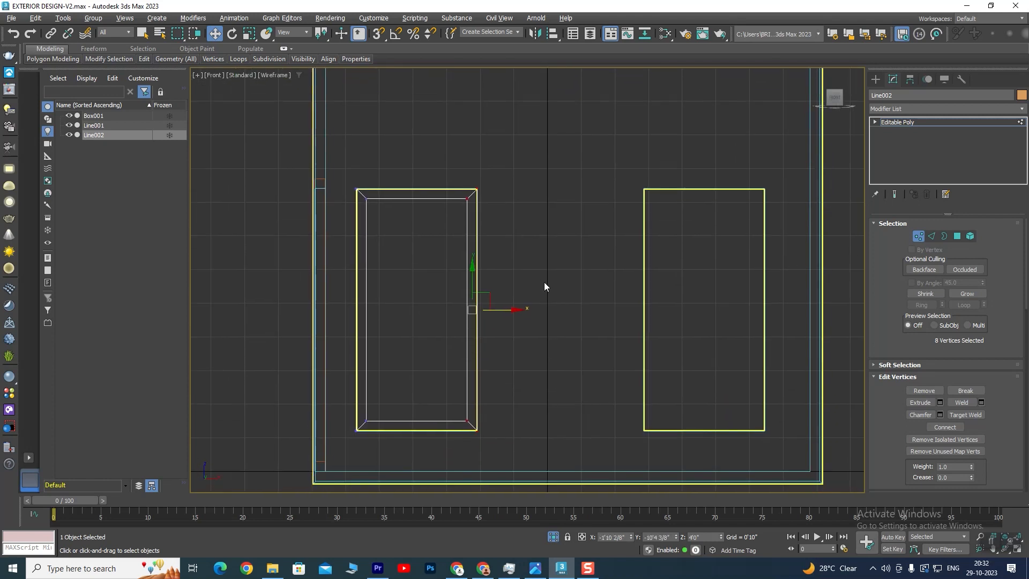
click(893, 123)
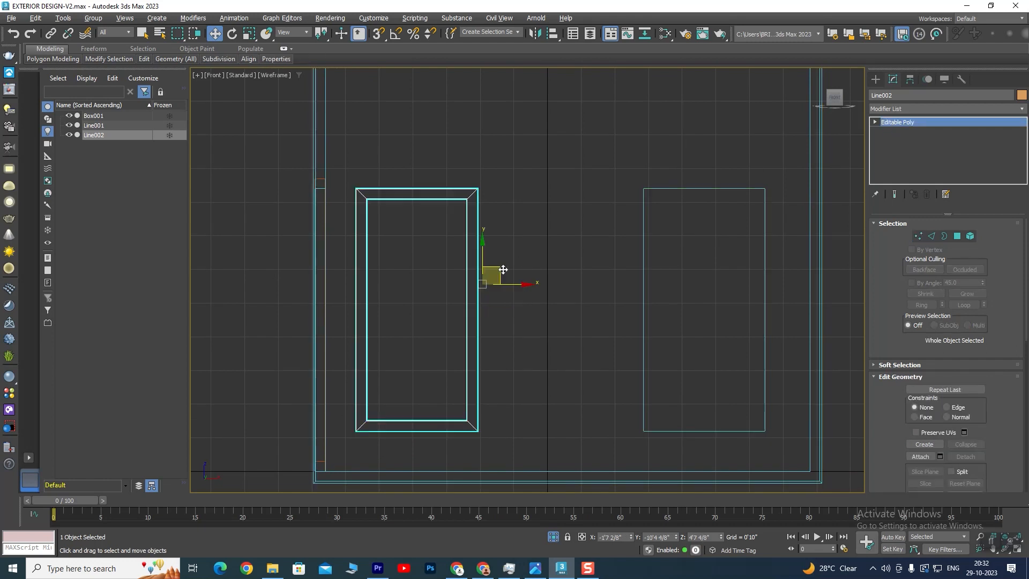
- Clone the fitted window frame as one instance snapped onto the second window opening, then turn snapping off and return to the perspective view
middle_drag(518, 285, 495, 260)
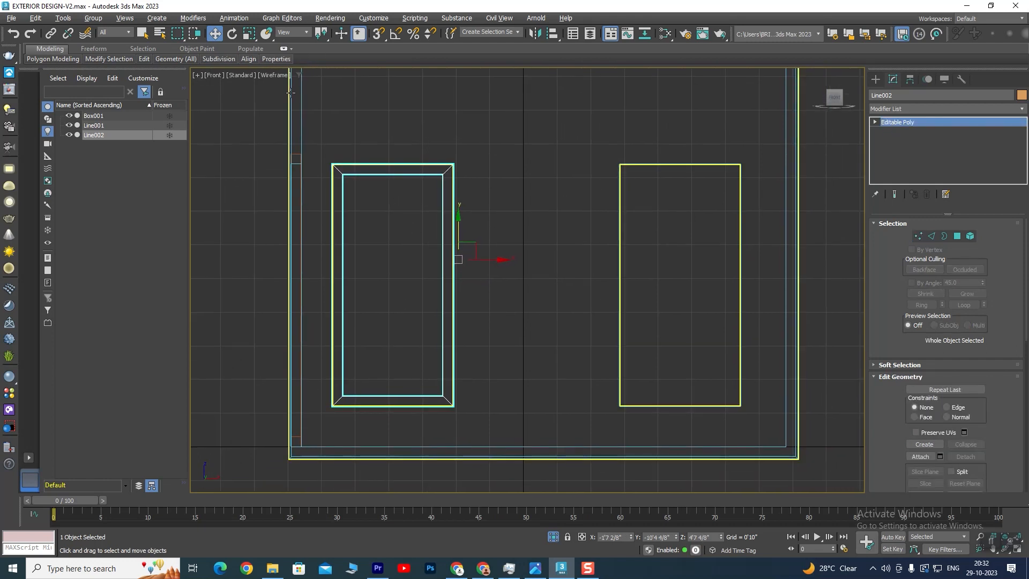
click(378, 33)
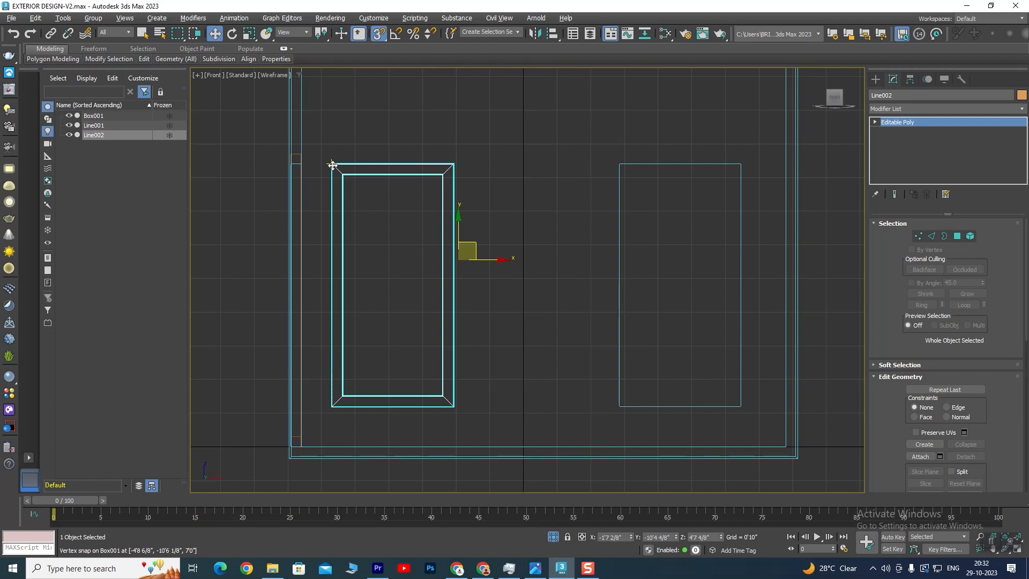
shift+drag(332, 166, 623, 166)
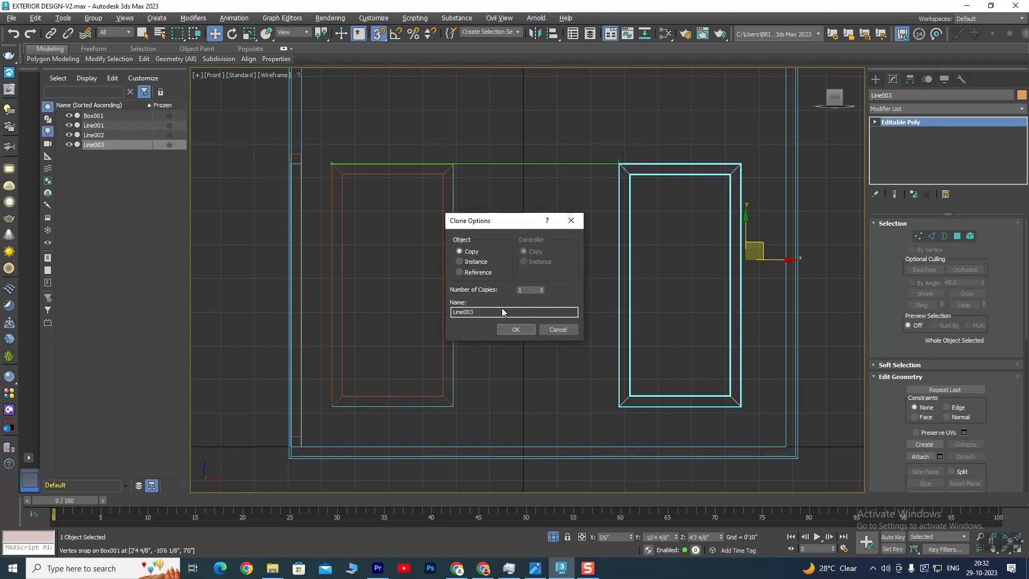
click(467, 262)
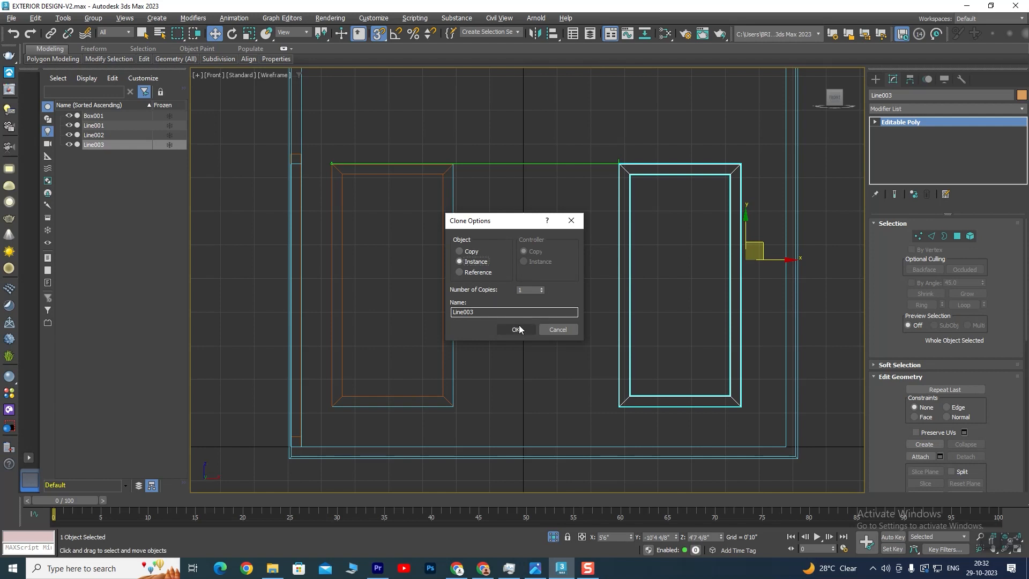
click(518, 328)
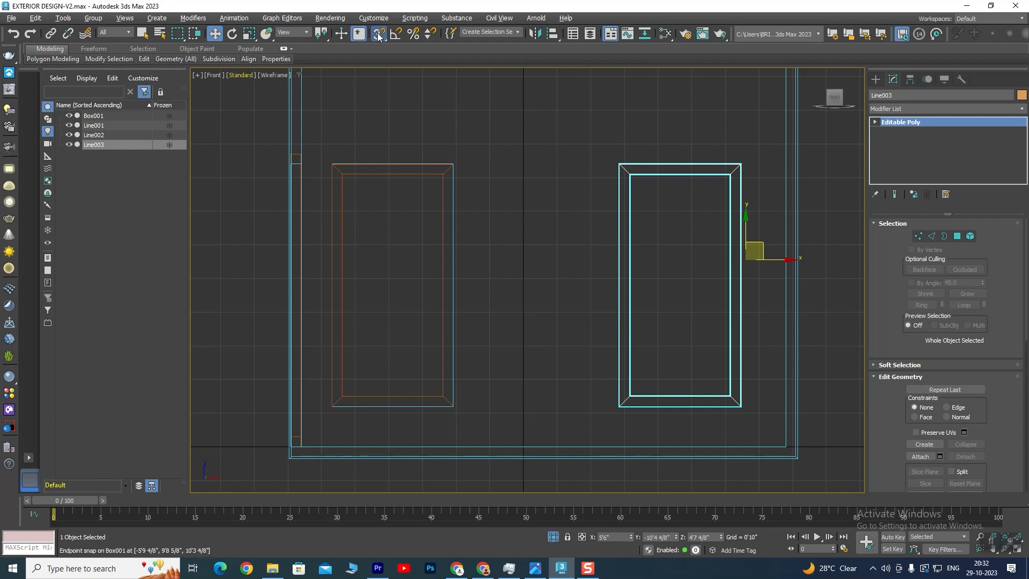
scroll(618, 279, up, 2)
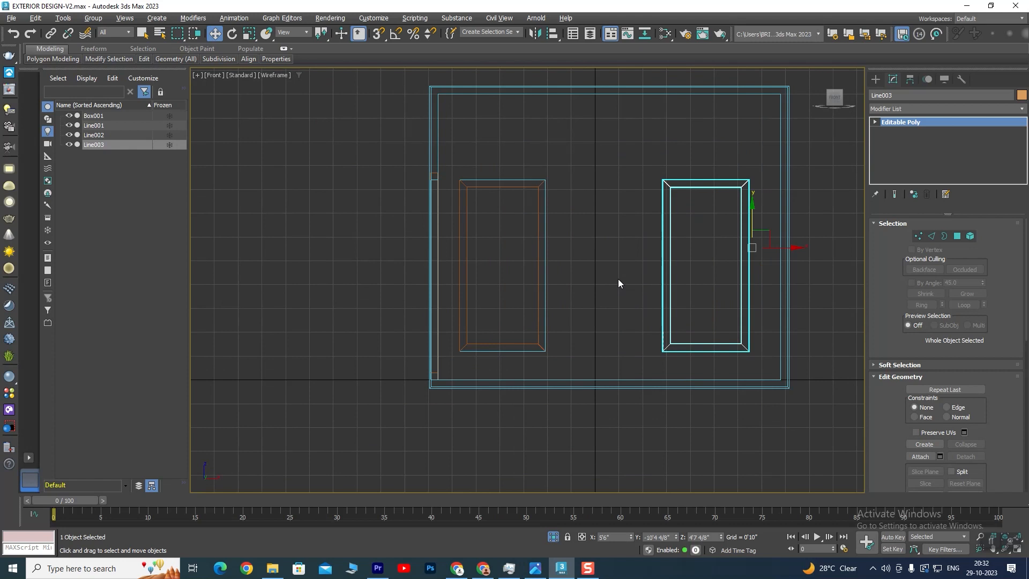
key(alt+w)
key(alt+w)
alt+middle_drag(687, 356, 564, 300)
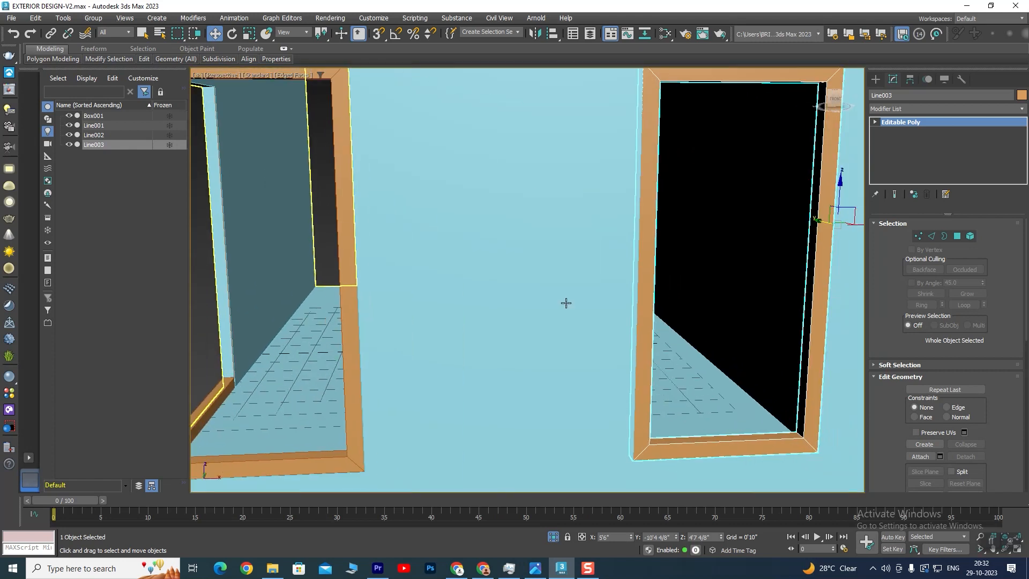
scroll(565, 301, down, 5)
alt+middle_drag(510, 323, 543, 256)
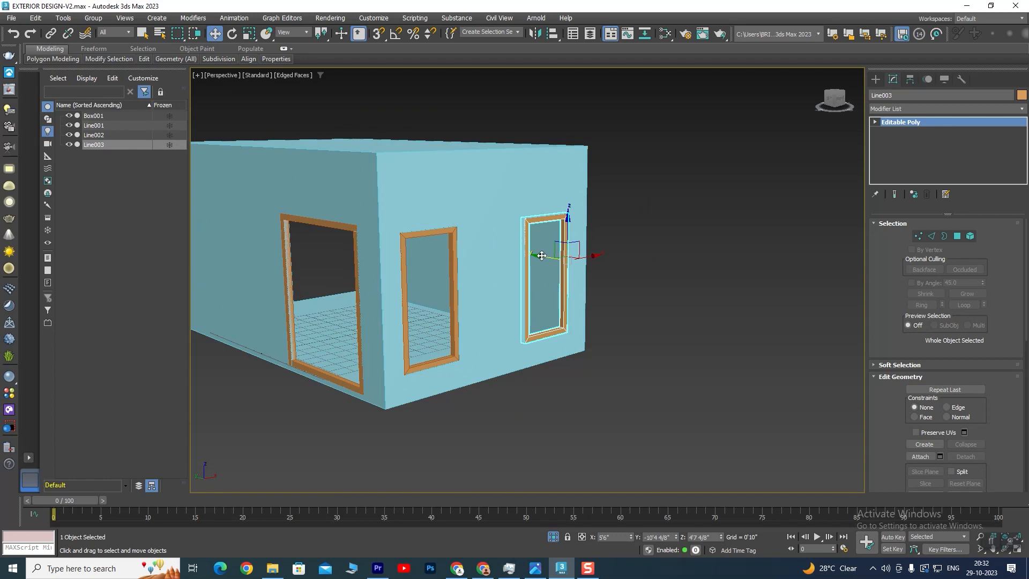
- Inspect how the door and window frames sit in their openings around the house corner
scroll(611, 374, down, 2)
scroll(450, 369, up, 4)
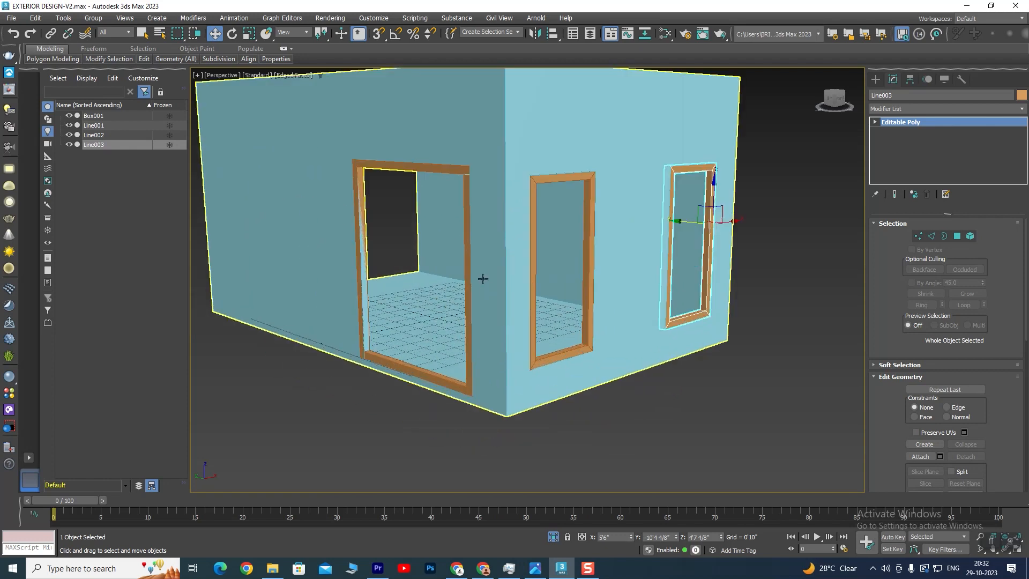
scroll(421, 310, up, 4)
alt+middle_drag(427, 308, 452, 342)
scroll(437, 301, down, 4)
scroll(329, 252, up, 4)
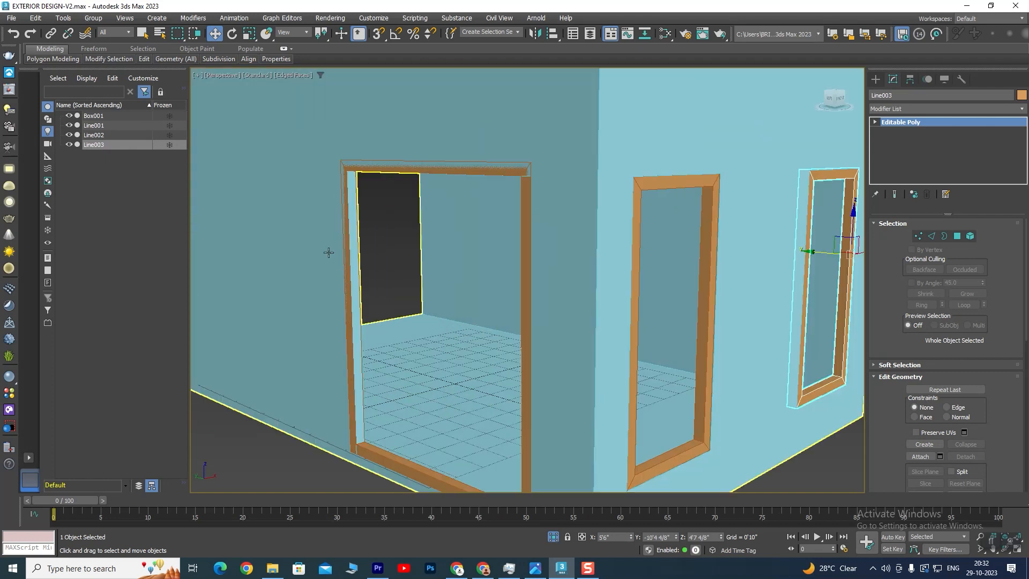
scroll(385, 200, up, 5)
scroll(407, 232, down, 6)
scroll(398, 248, up, 4)
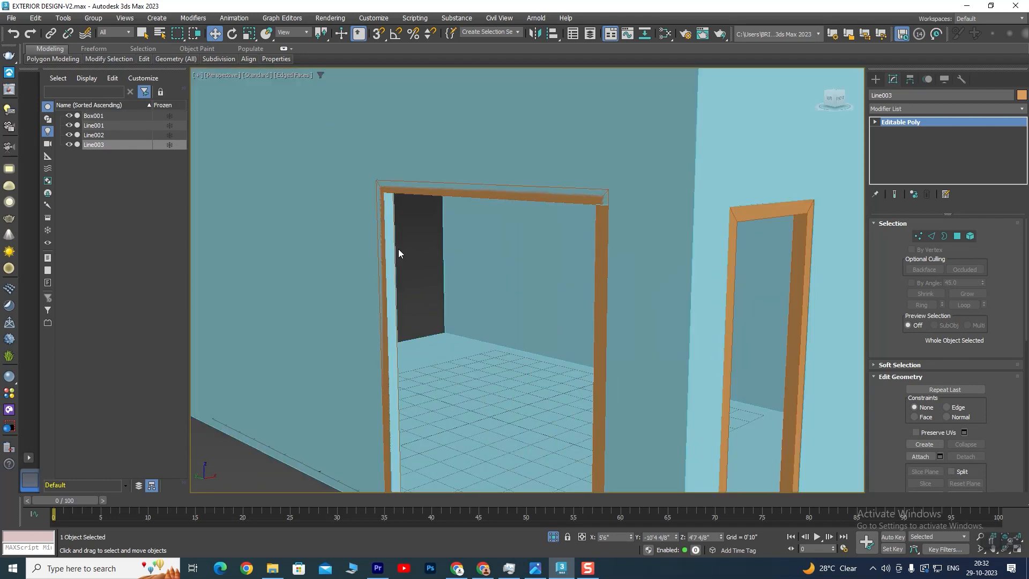
scroll(398, 249, up, 5)
scroll(381, 228, down, 5)
scroll(599, 210, down, 4)
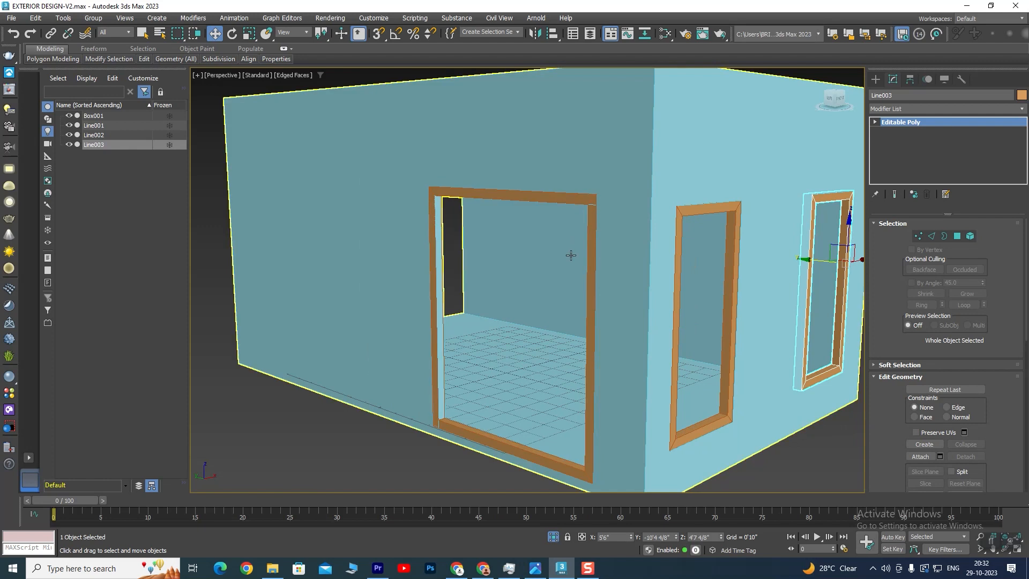
alt+middle_drag(569, 255, 536, 267)
- In the Left view, select the door frame's upper vertices and lower them onto the opening's top edge
key(alt+w)
middle_click(409, 362)
key(alt+w)
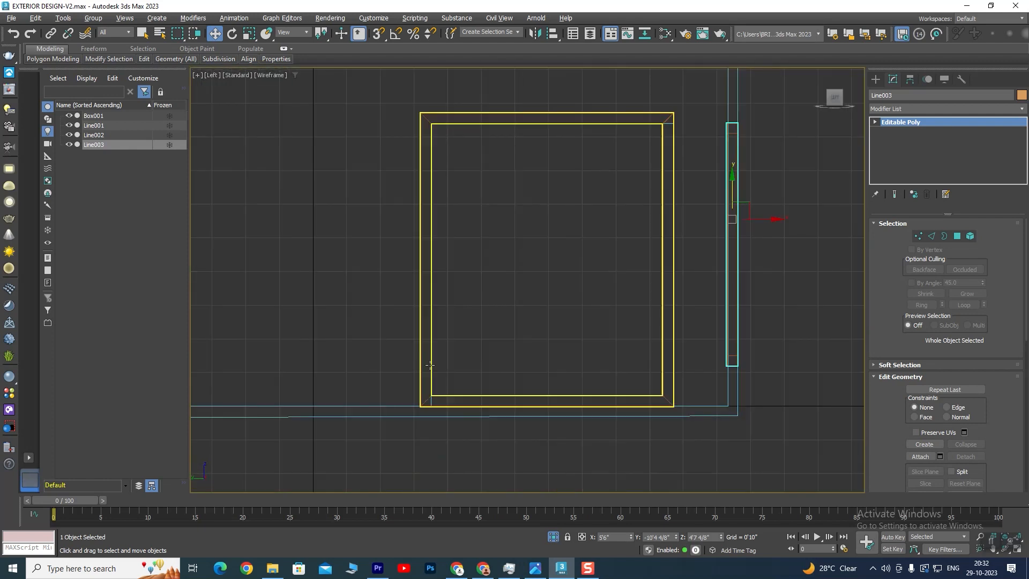
scroll(484, 230, down, 2)
middle_drag(562, 211, 551, 265)
scroll(582, 207, up, 3)
scroll(511, 217, down, 2)
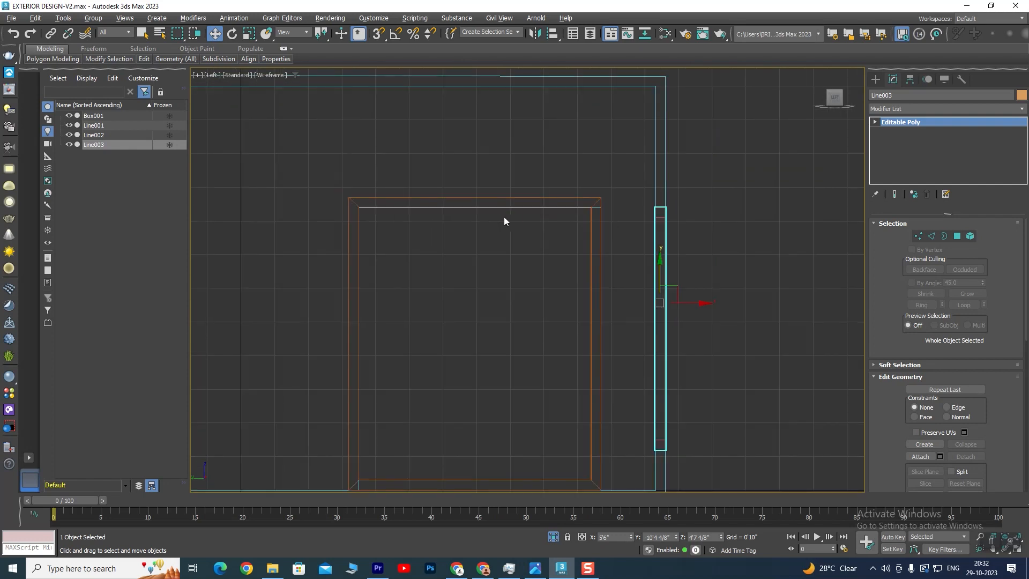
click(486, 196)
scroll(489, 195, up, 5)
scroll(411, 348, down, 3)
click(918, 236)
drag(599, 166, 322, 217)
scroll(596, 175, up, 3)
scroll(348, 188, up, 3)
middle_drag(348, 188, 625, 154)
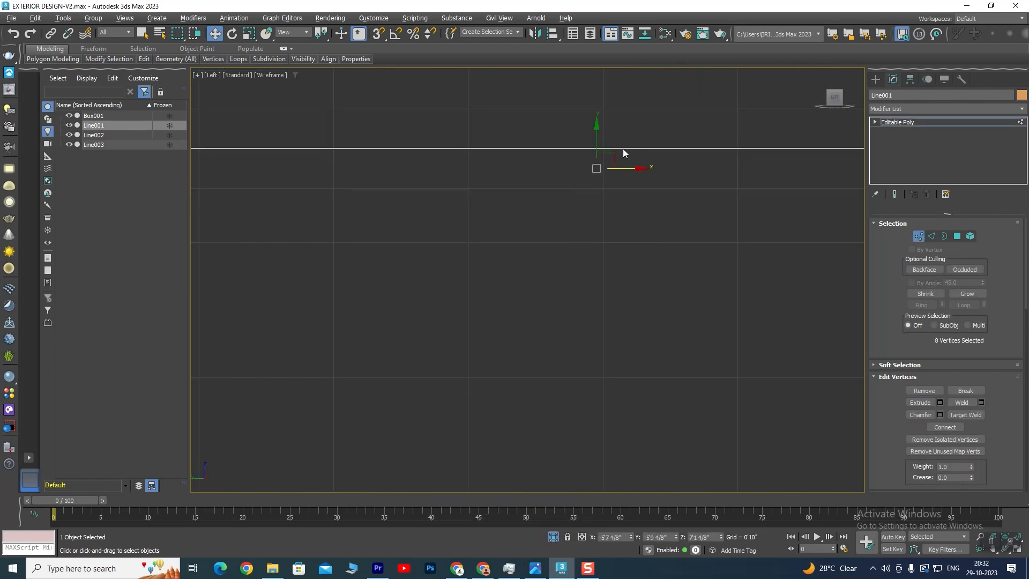
drag(595, 125, 599, 165)
- Move the vertices of both door frame uprights along X onto the opening's side edges, and leave vertex editing
scroll(534, 208, down, 3)
drag(425, 154, 535, 296)
scroll(477, 239, up, 5)
scroll(574, 290, down, 5)
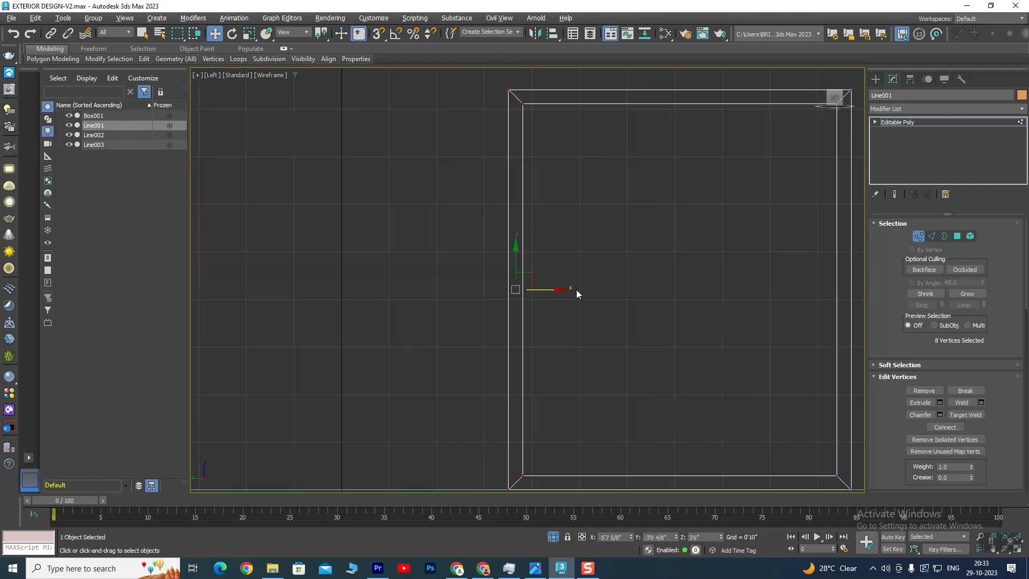
scroll(592, 268, up, 6)
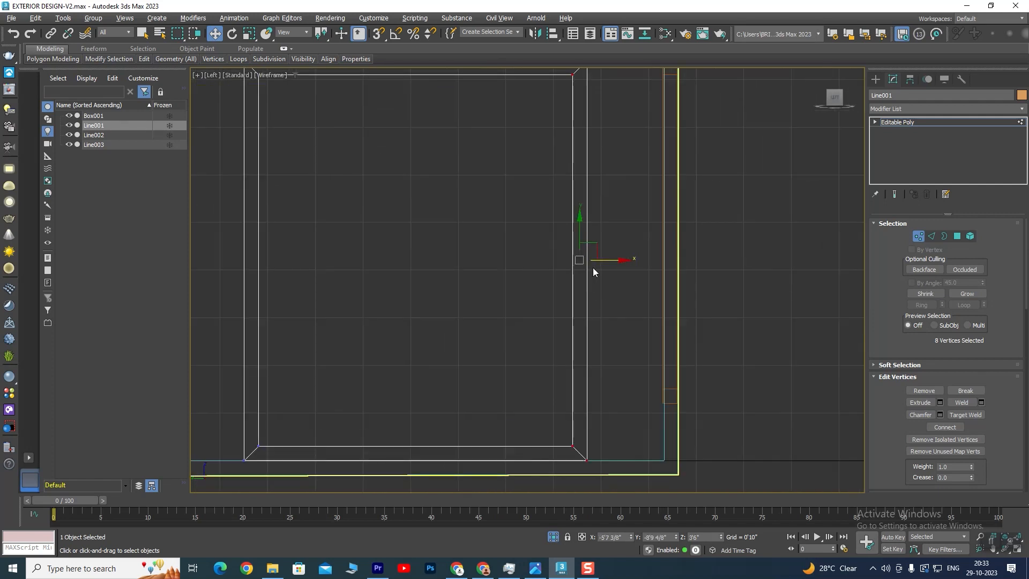
drag(575, 258, 609, 258)
scroll(615, 290, down, 5)
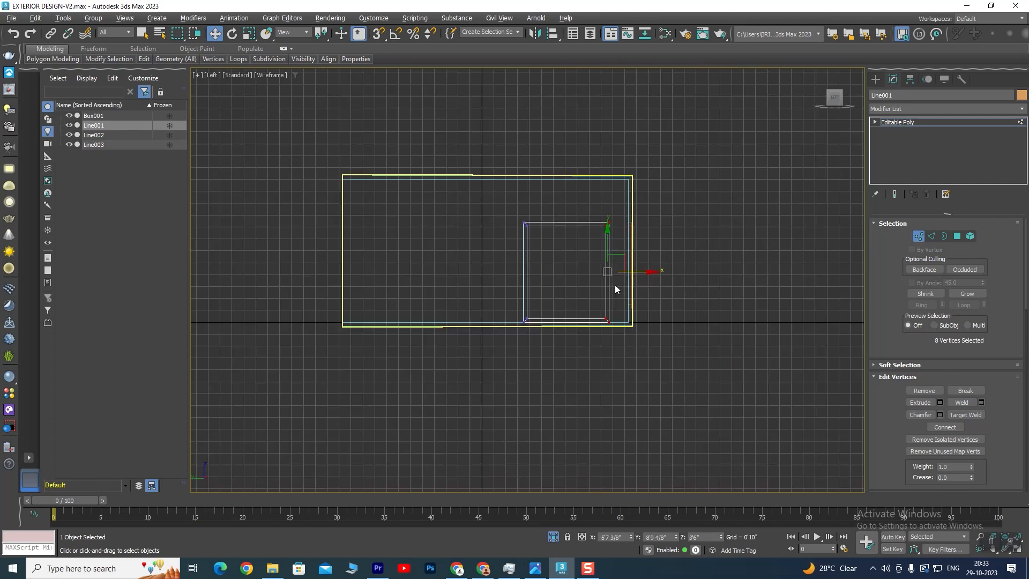
key(alt+w)
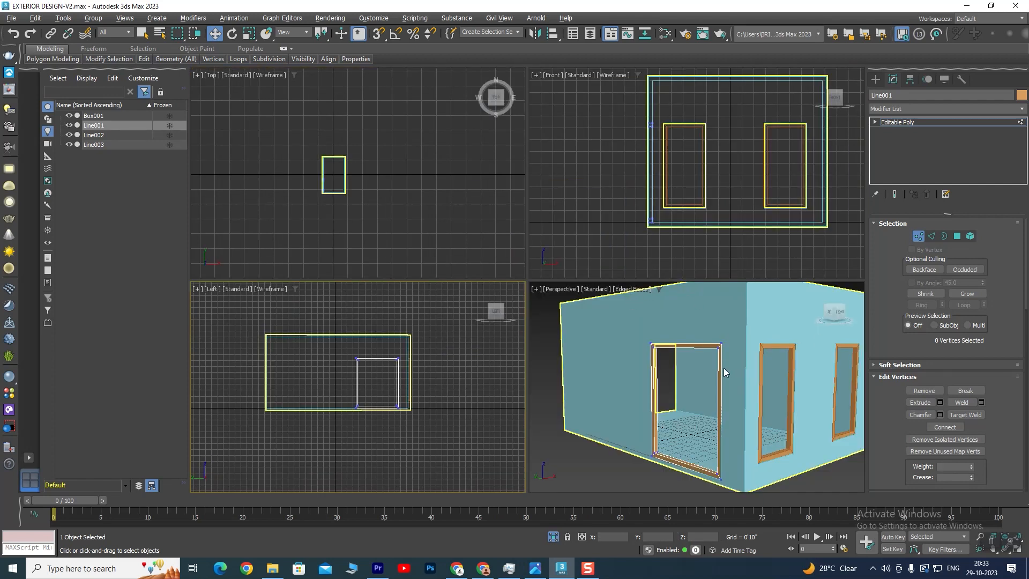
scroll(724, 369, up, 3)
click(890, 122)
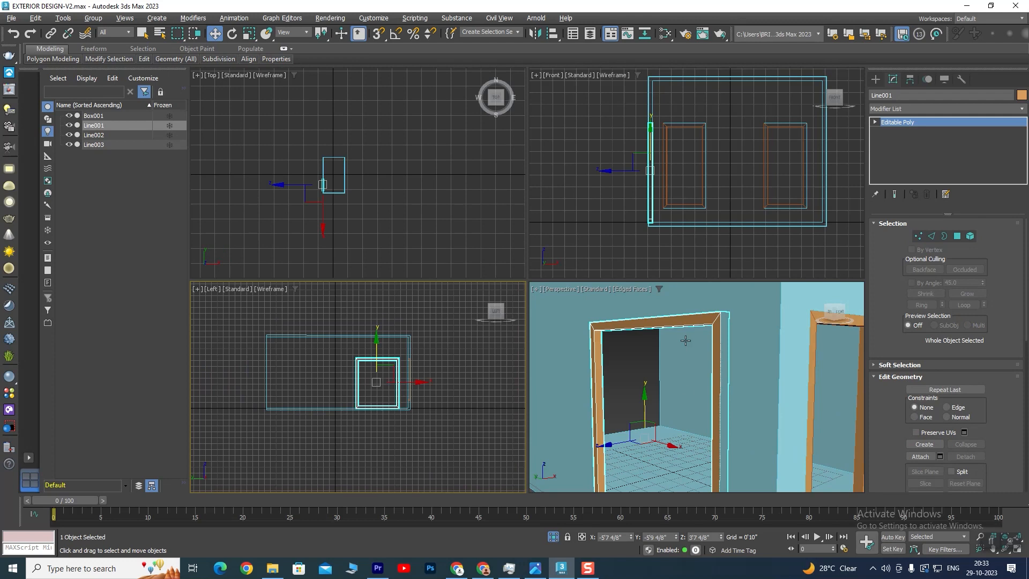
- Examine the fitted door frame in perspective and compare the door's panel layout with the reference image
key(alt+w)
scroll(623, 306, down, 5)
middle_drag(624, 305, 586, 270)
alt+middle_drag(545, 320, 537, 322)
scroll(651, 248, up, 3)
scroll(643, 251, down, 3)
alt+middle_drag(400, 341, 454, 339)
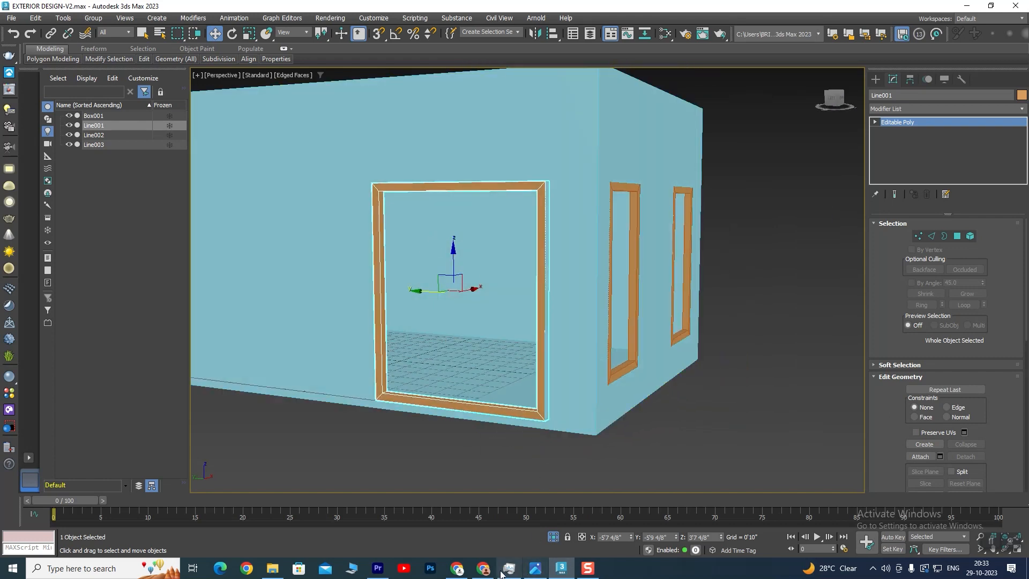
click(536, 570)
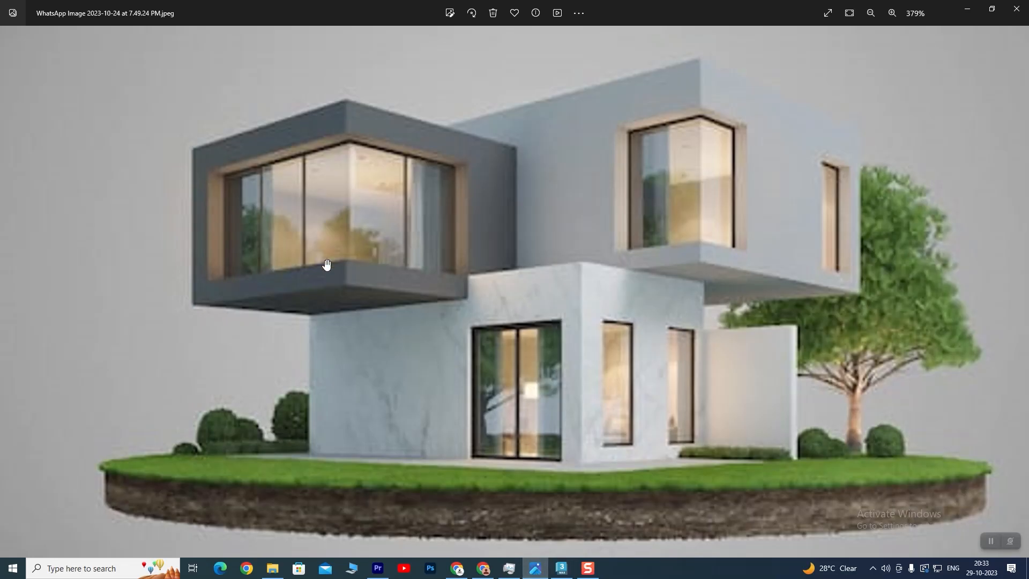
click(562, 569)
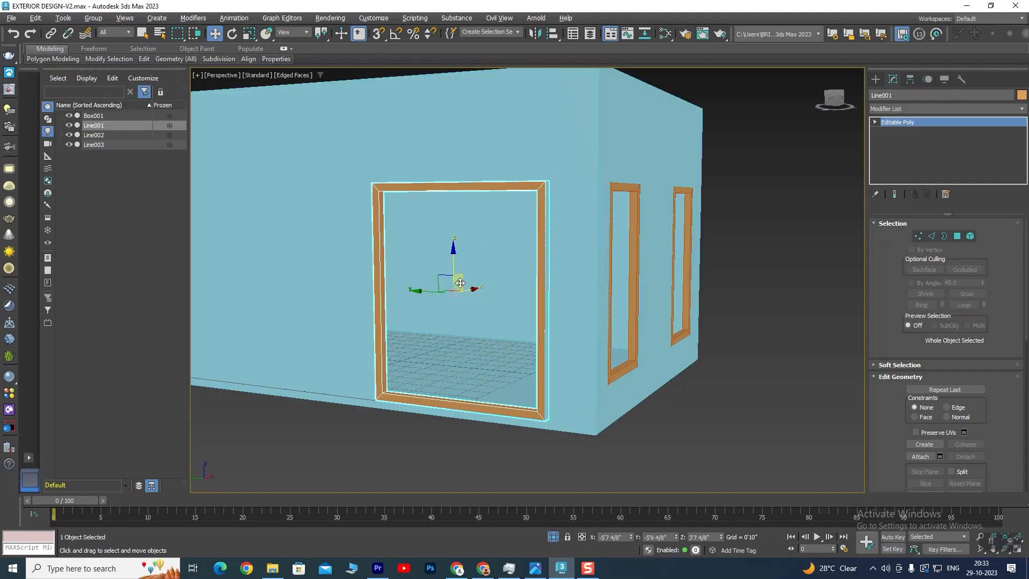
key(alt+w)
key(alt+w)
scroll(517, 252, up, 5)
scroll(505, 244, down, 1)
scroll(488, 187, up, 1)
scroll(489, 194, down, 1)
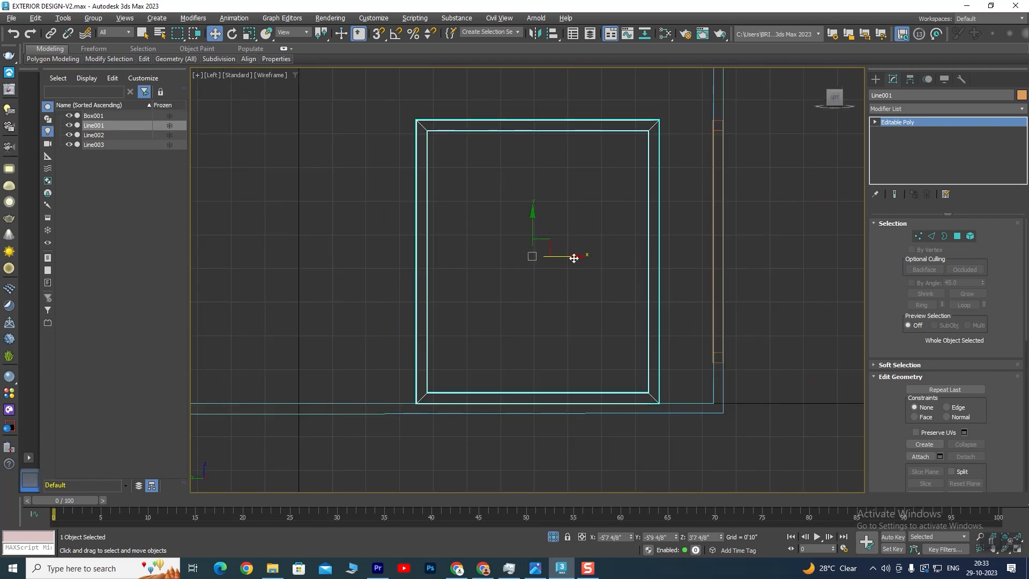
mouse_move(574, 259)
shift+mouse_down()
mouse_move(592, 258)
mouse_move(585, 262)
shift+mouse_up()
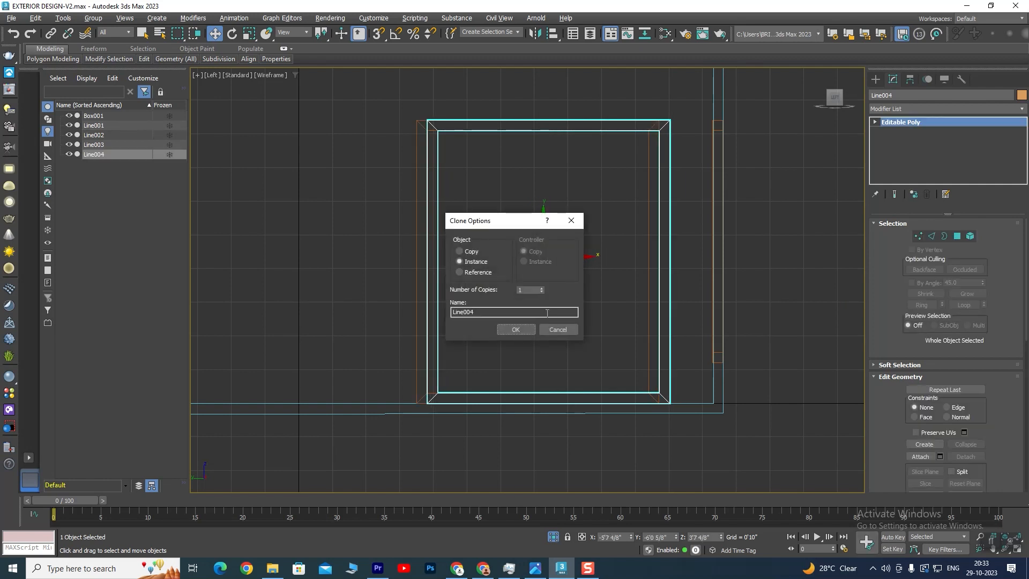
click(557, 331)
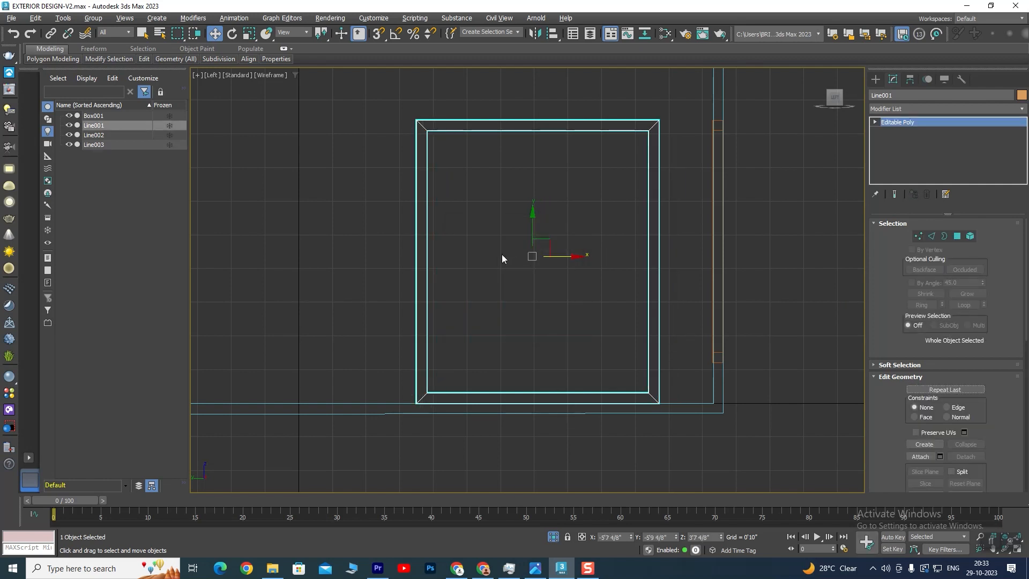
drag(572, 258, 602, 260)
key(ctrl+z)
- Draw a closed Line spline through the four inner corners of the door frame, snapping to its endpoints
click(815, 194)
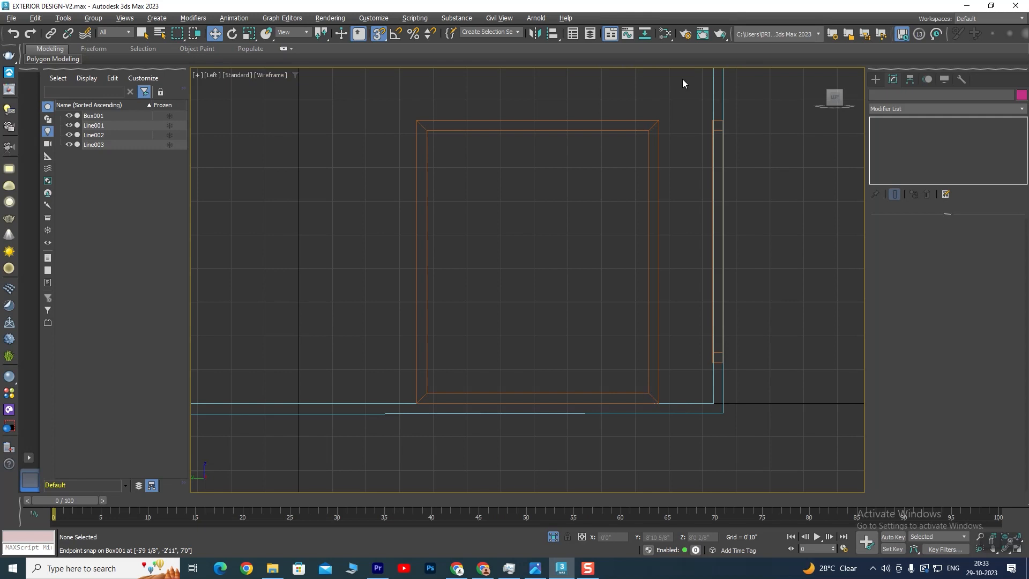
click(877, 79)
click(908, 165)
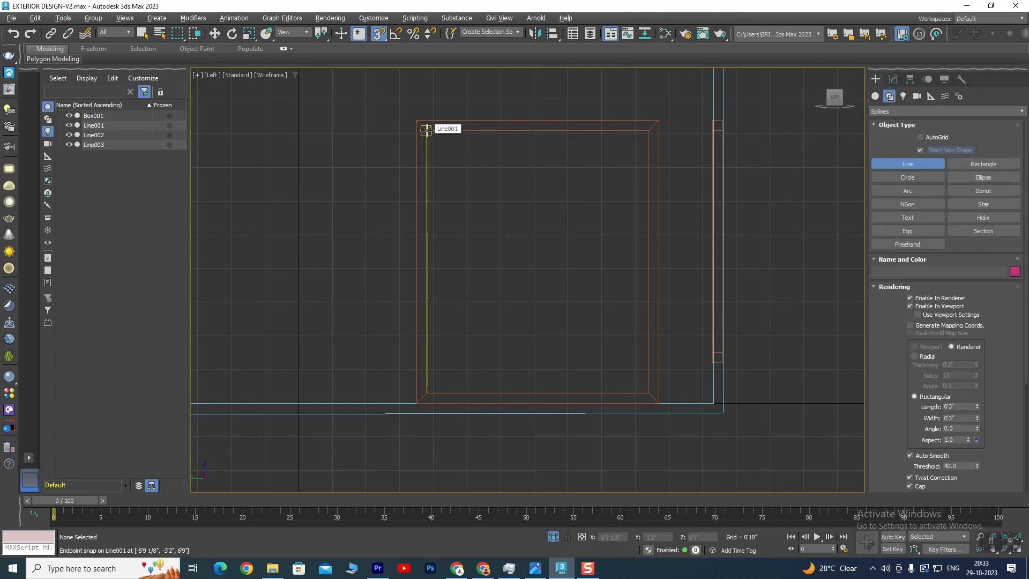
click(426, 130)
click(650, 131)
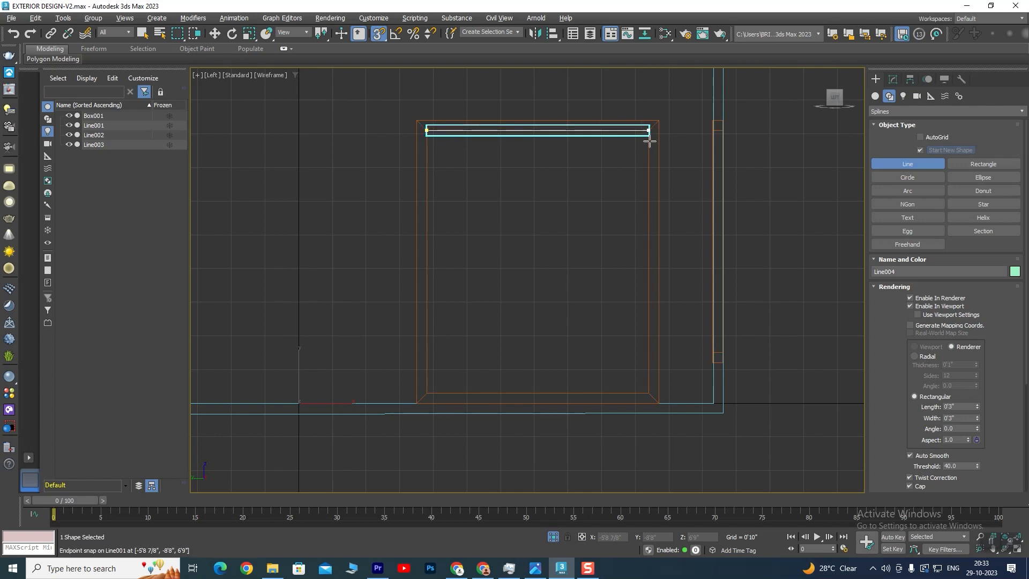
click(649, 394)
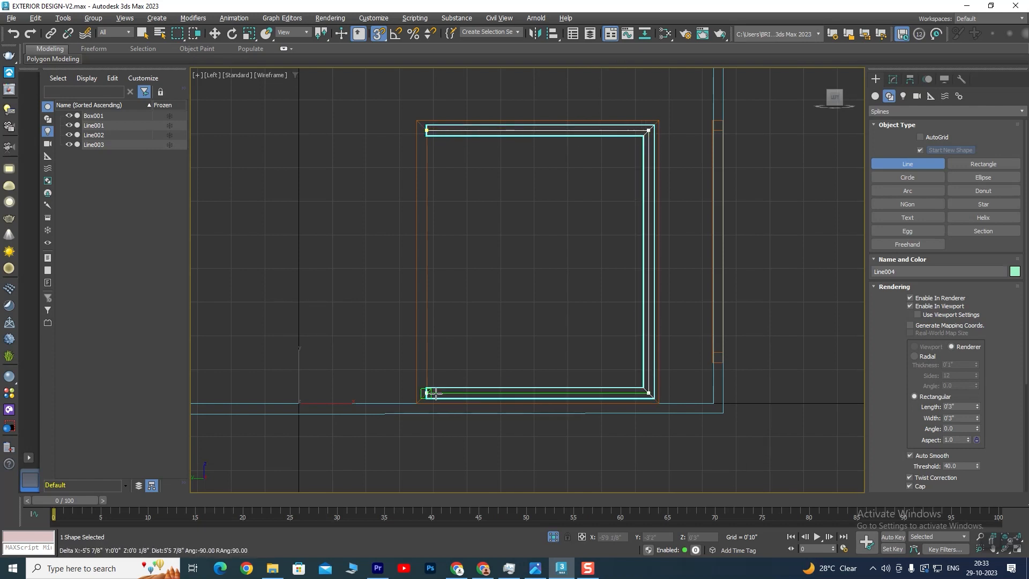
click(427, 394)
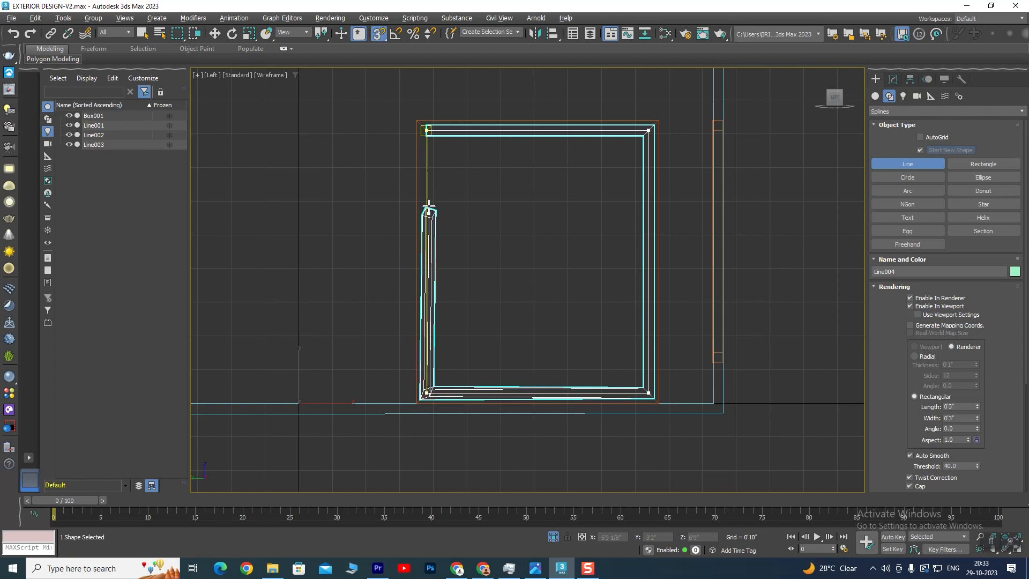
click(428, 130)
click(496, 294)
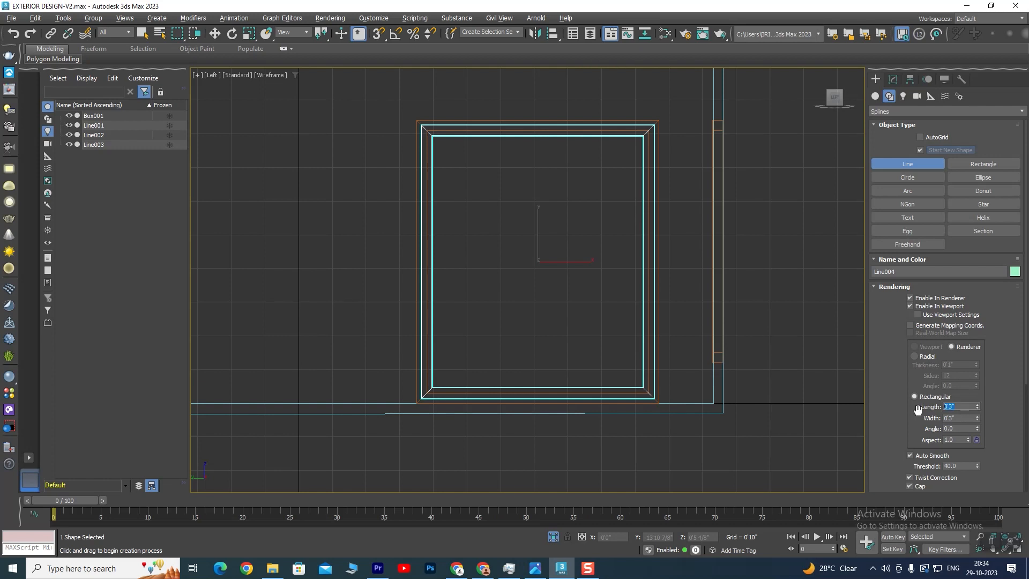
- Set the spline's rectangular rendering length and width to 2" and convert it to Editable Poly
key(Tab)
text(2)
key(Tab)
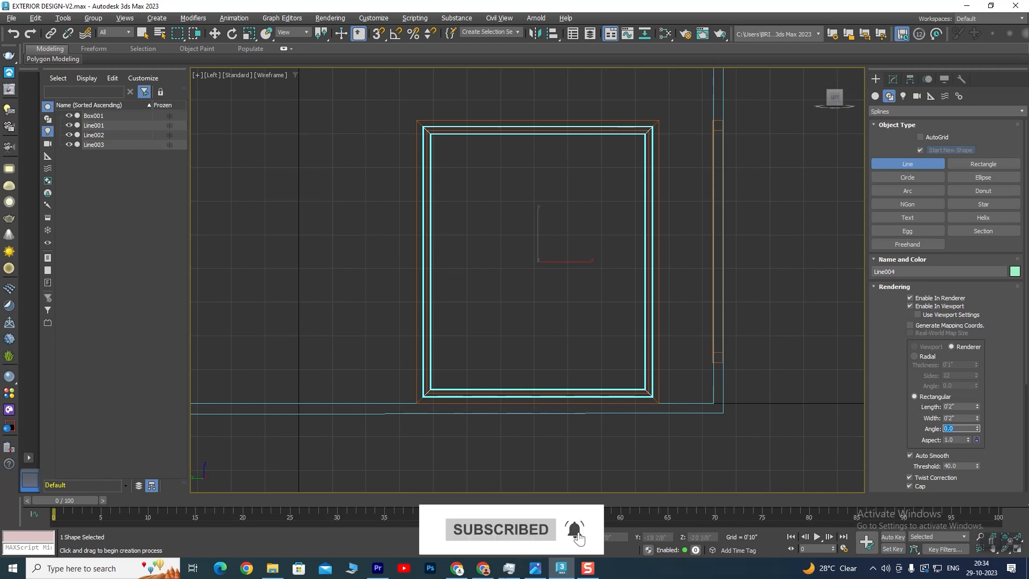
key(w)
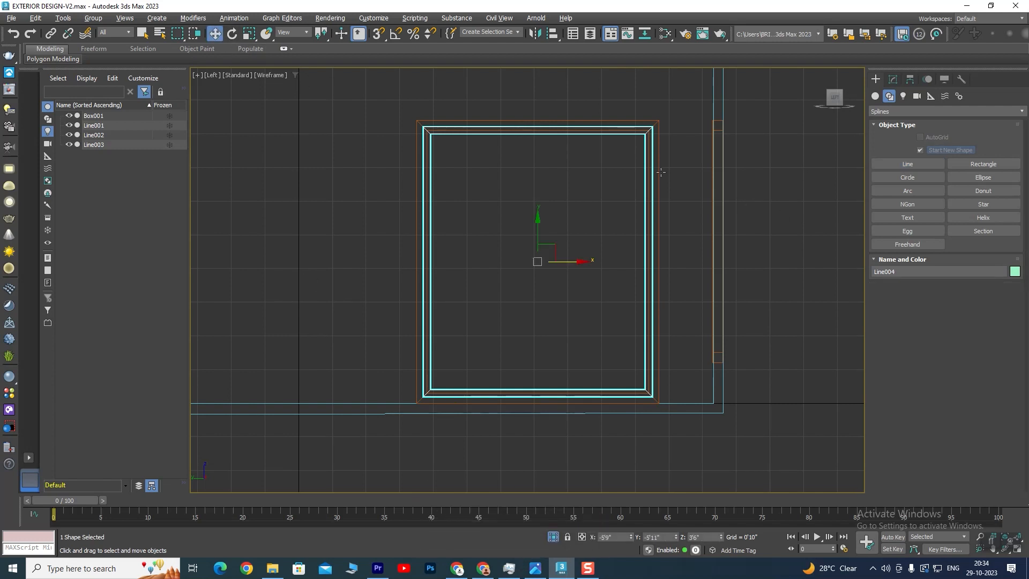
right_click(645, 167)
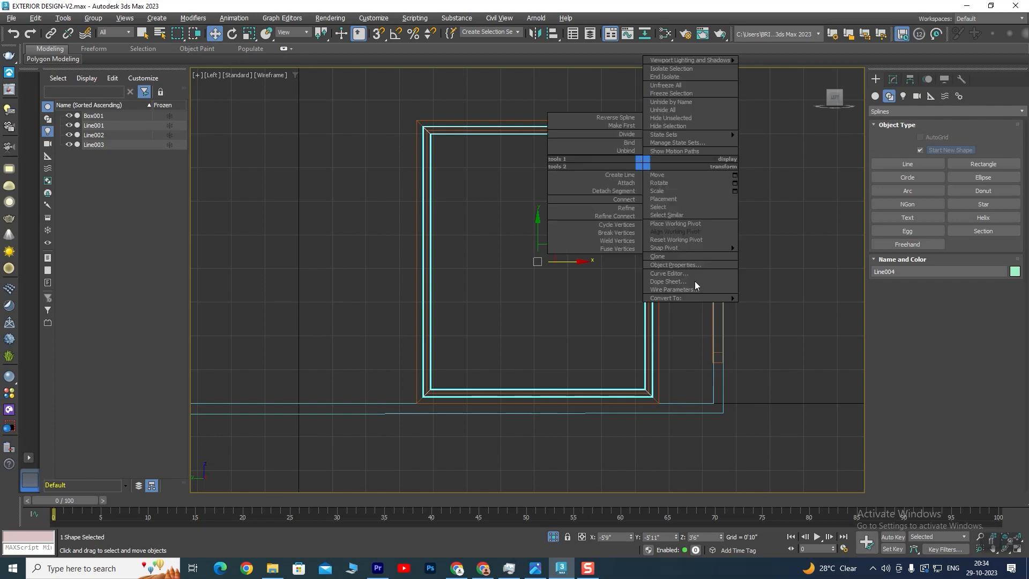
mouse_move(678, 298)
click(794, 314)
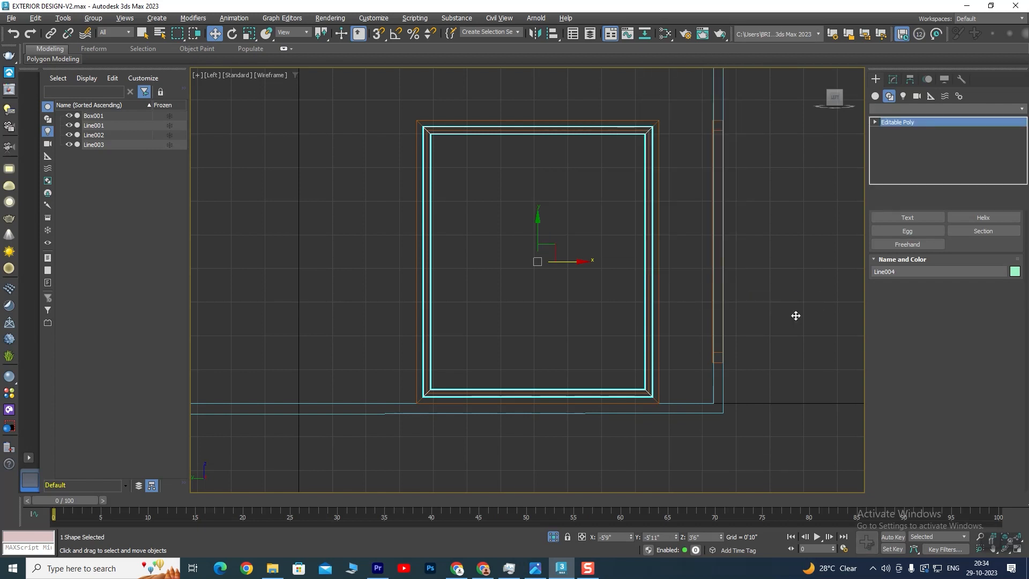
- Move the vertices of the inner frame's upright nearest the house corner along X to the door's middle, and leave vertex editing
click(920, 237)
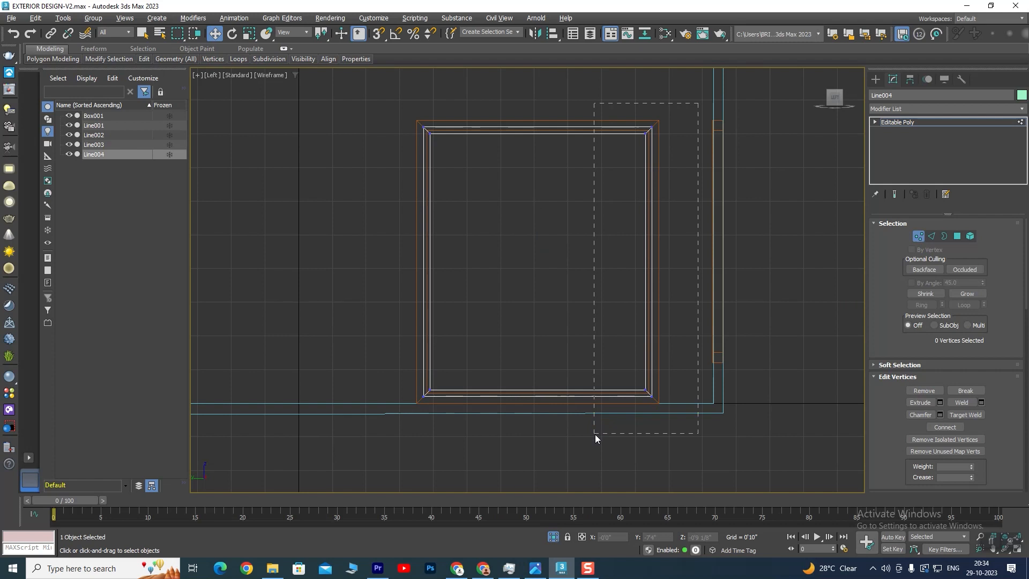
drag(690, 261, 578, 260)
click(895, 125)
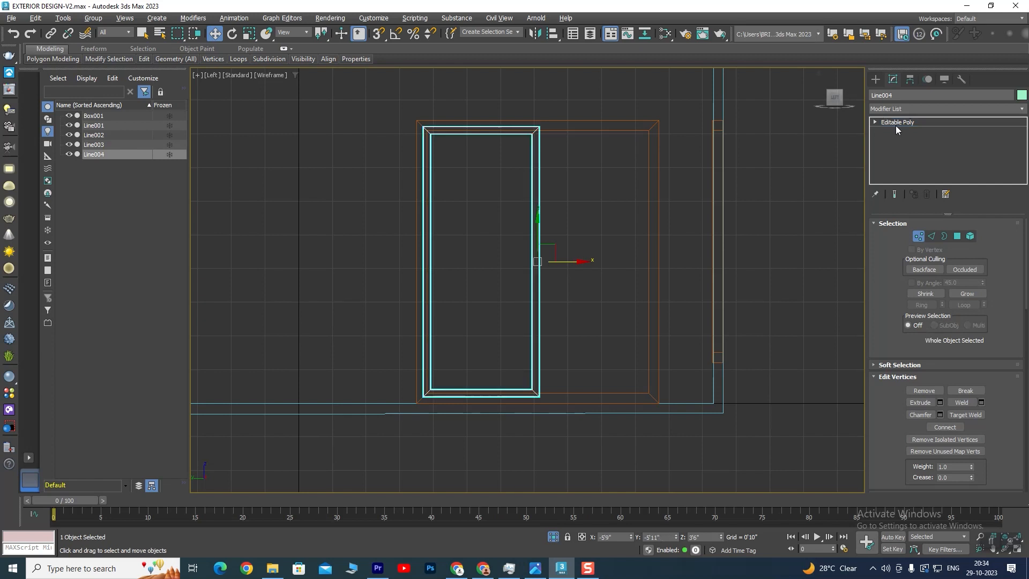
- Inspect in perspective how the half-width door panel frame fits inside the outer door frame
click(612, 268)
key(alt+w)
middle_click(673, 393)
key(alt+w)
mouse_move(529, 376)
alt+middle_down()
mouse_move(516, 395)
mouse_move(525, 383)
alt+middle_up()
scroll(397, 303, up, 4)
middle_drag(397, 304, 463, 314)
scroll(463, 313, down, 4)
scroll(463, 313, up, 3)
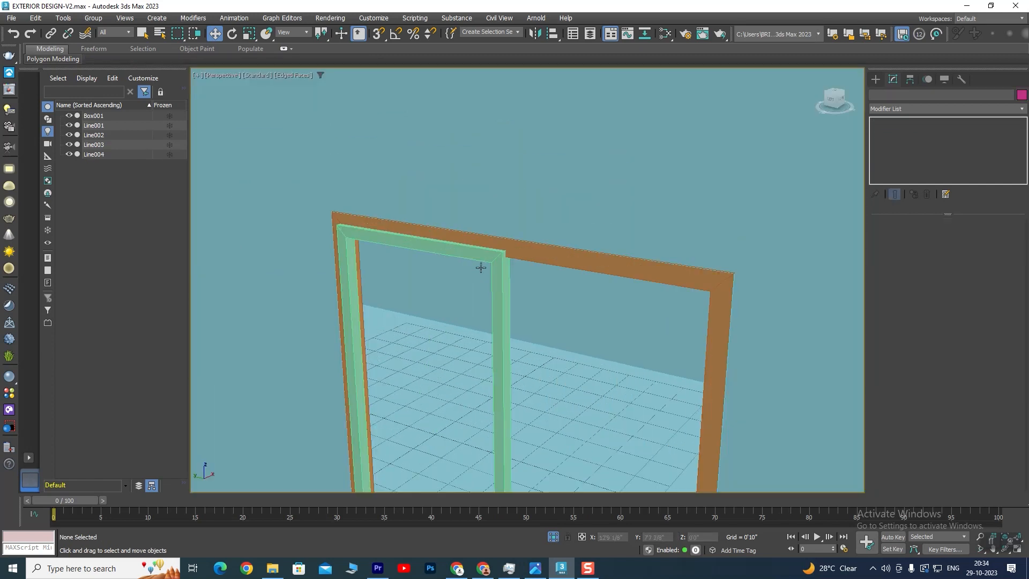
- In the Left view, lower the door panel frame's upper vertices to the outer frame's inner top edge
key(alt+w)
middle_click(699, 172)
key(alt+w)
key(alt+w)
middle_click(502, 275)
key(alt+w)
middle_drag(477, 209, 490, 247)
scroll(472, 215, up, 2)
scroll(509, 203, down, 2)
click(545, 220)
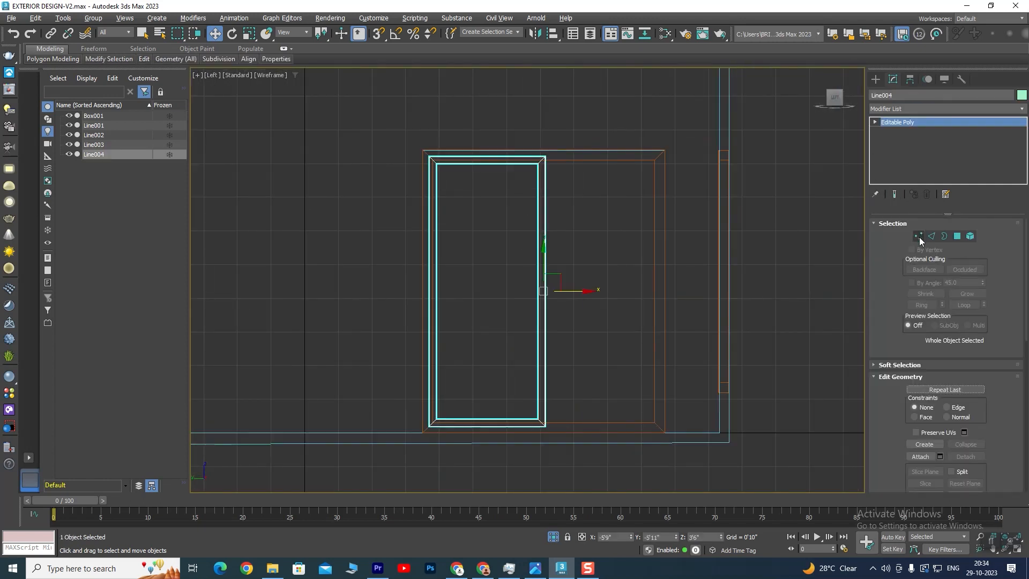
click(919, 237)
drag(567, 138, 477, 179)
scroll(537, 166, up, 4)
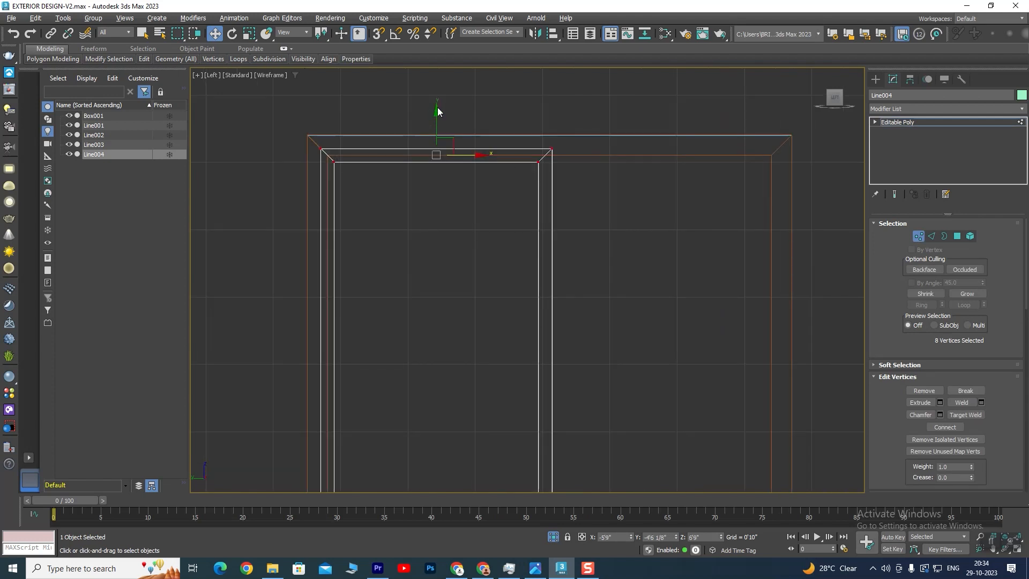
drag(437, 110, 438, 116)
- In the Left view, move the vertices of the panel frame's upright farthest from the house corner along X to the outer frame's inner edge
middle_drag(338, 284, 378, 236)
scroll(370, 198, down, 2)
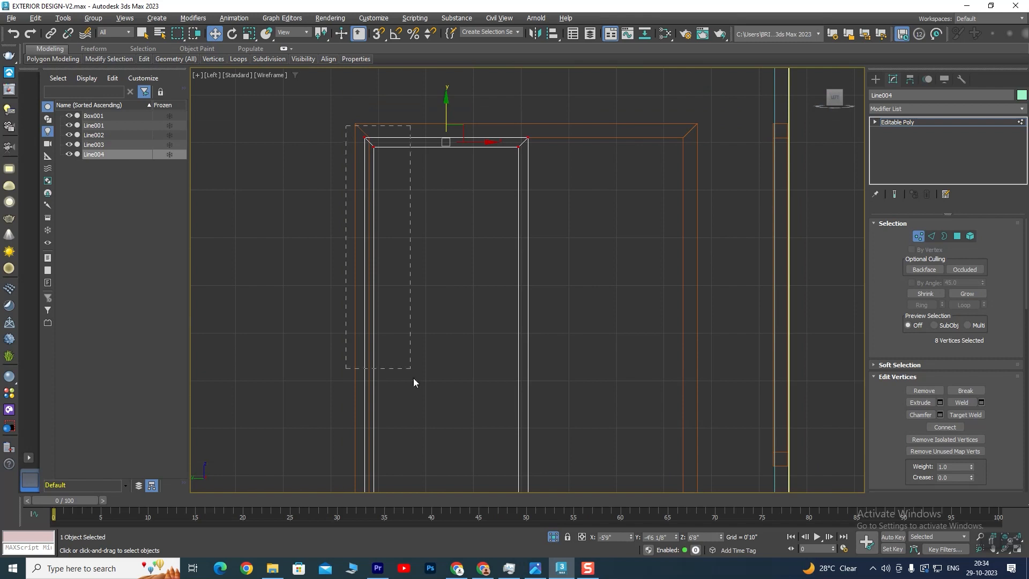
scroll(410, 391, down, 2)
middle_drag(419, 370, 436, 303)
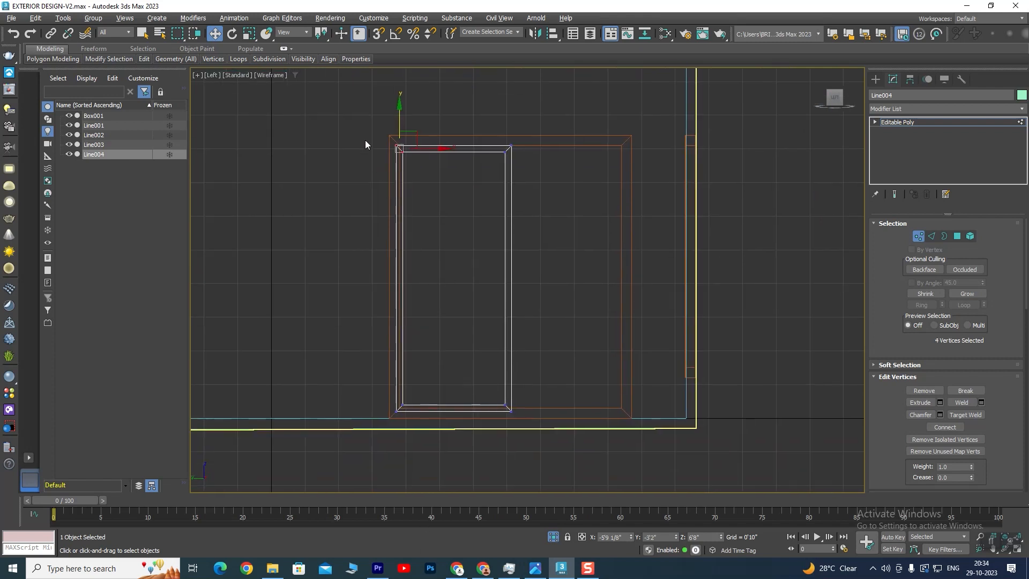
drag(434, 429, 434, 430)
scroll(422, 185, up, 5)
middle_drag(383, 395, 506, 236)
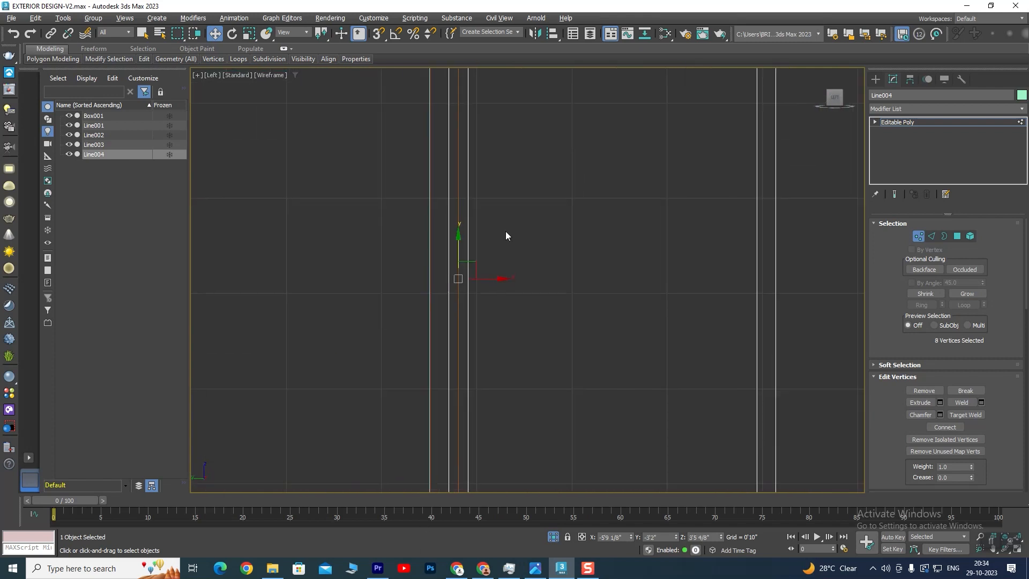
mouse_move(498, 280)
mouse_down()
mouse_move(533, 278)
mouse_move(509, 285)
mouse_up()
- Raise the panel frame's lower vertices to the outer frame's inner bottom edge and leave vertex editing
scroll(513, 288, down, 4)
middle_drag(576, 355, 551, 239)
scroll(538, 348, up, 2)
drag(542, 309, 545, 301)
scroll(603, 256, down, 2)
middle_drag(605, 259, 537, 358)
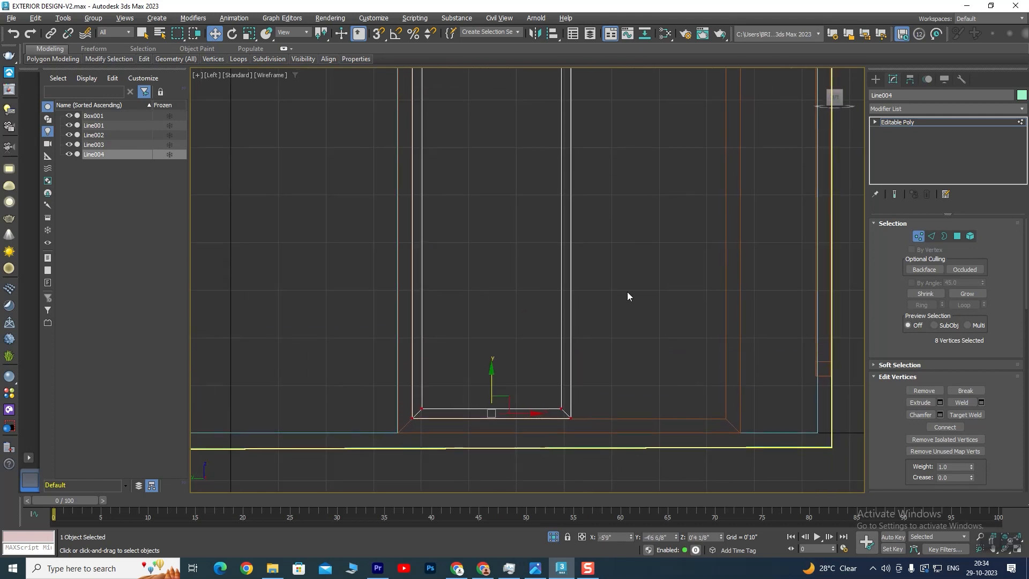
click(902, 123)
- Inspect in perspective how the door panel frame sits within the depth of the outer door frame
key(alt+w)
key(alt+w)
middle_drag(437, 385, 505, 317)
scroll(510, 358, up, 5)
middle_drag(510, 358, 510, 363)
scroll(532, 309, down, 2)
middle_drag(560, 230, 576, 295)
scroll(558, 260, down, 5)
scroll(561, 356, up, 4)
middle_drag(563, 358, 508, 323)
scroll(508, 323, down, 3)
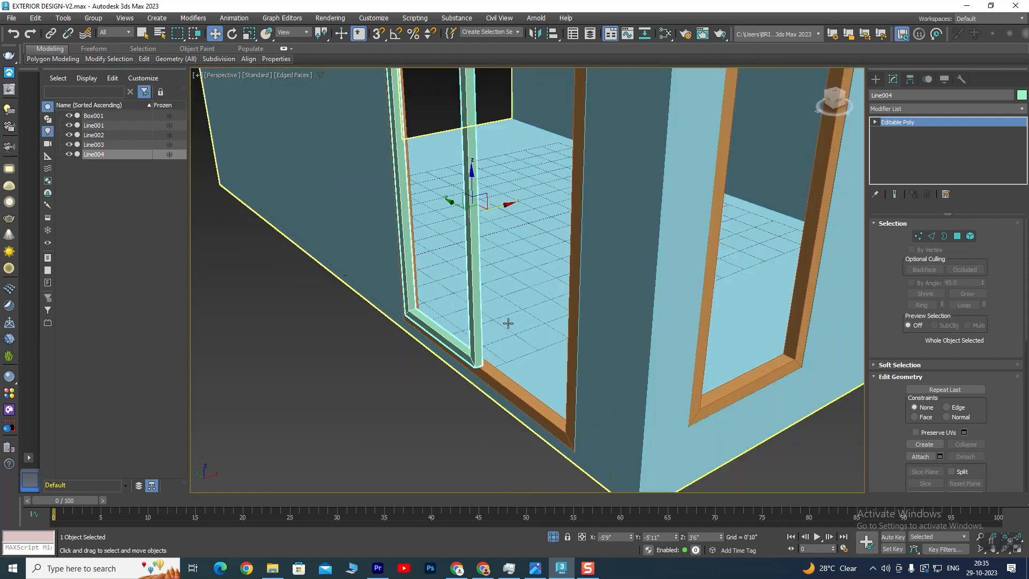
- Align the door panel frame to the outer door frame on the X position only, center to center
click(552, 33)
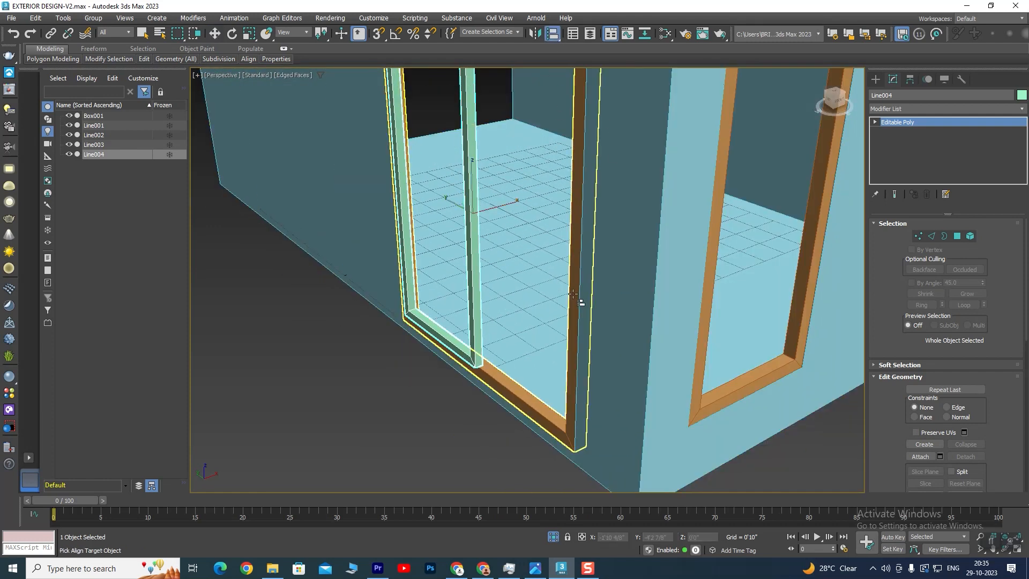
click(573, 295)
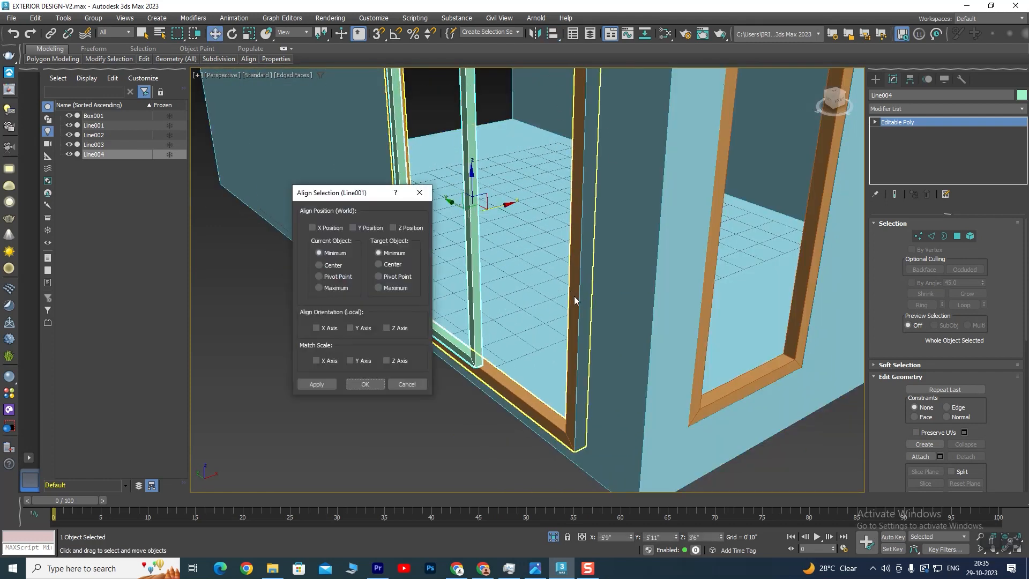
click(353, 227)
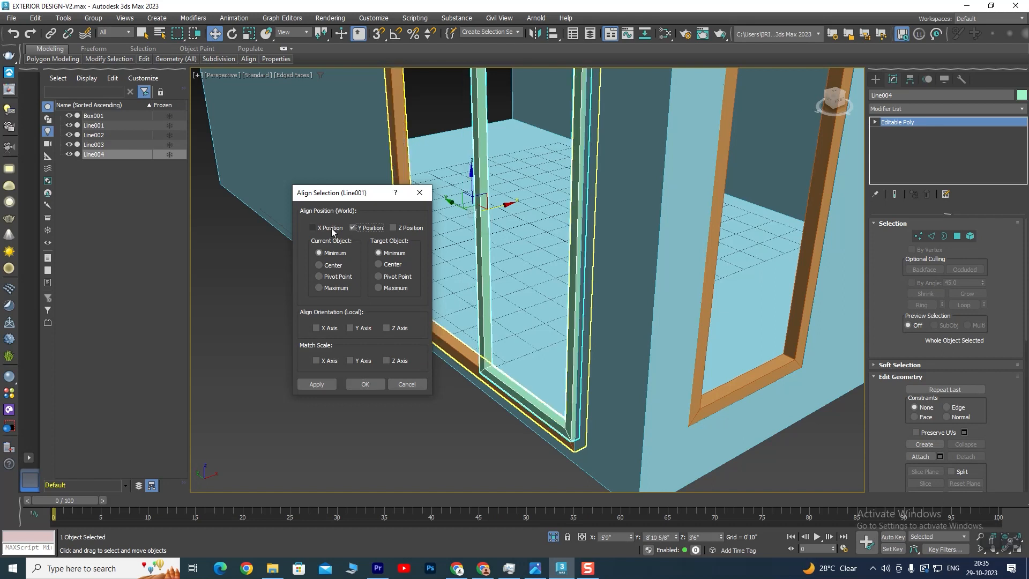
click(332, 227)
click(364, 229)
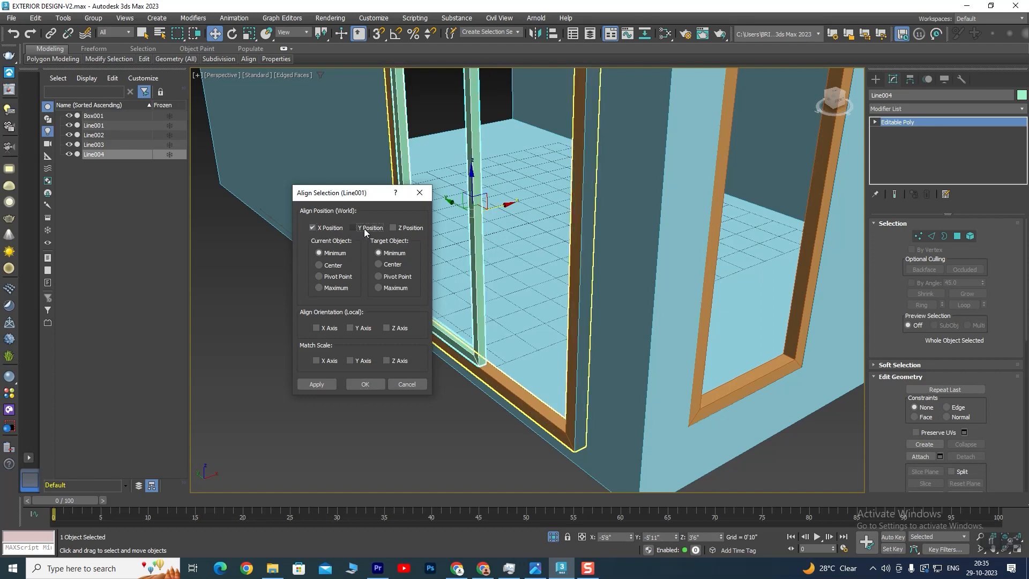
click(396, 229)
click(339, 266)
click(388, 266)
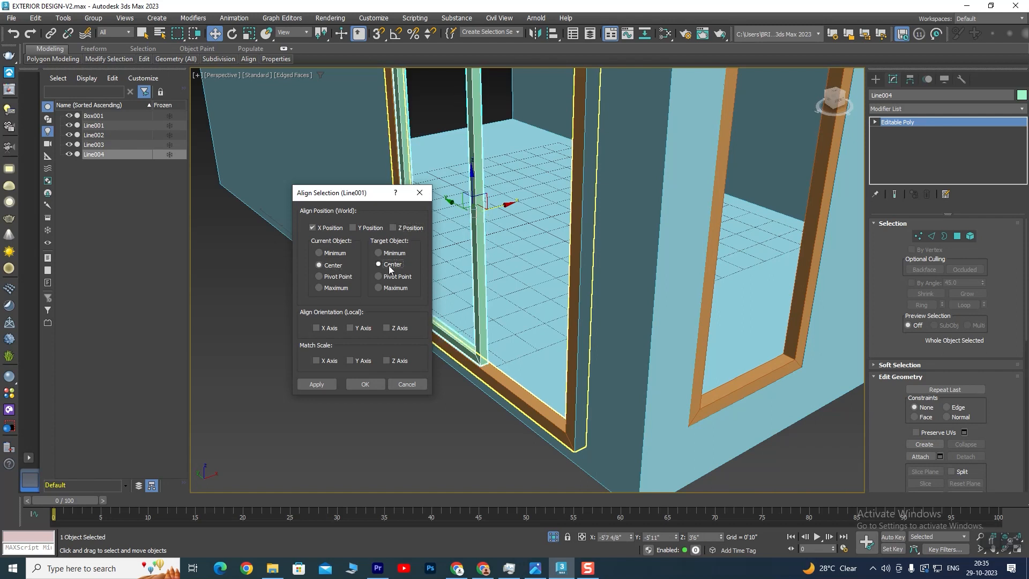
click(365, 386)
- Inspect the aligned panel frame's depth position inside the outer door frame in perspective
alt+middle_drag(418, 383, 509, 390)
scroll(477, 316, up, 4)
alt+middle_drag(476, 317, 418, 370)
scroll(507, 283, down, 4)
scroll(432, 315, up, 4)
middle_drag(432, 314, 530, 248)
middle_drag(570, 294, 549, 322)
scroll(549, 322, down, 5)
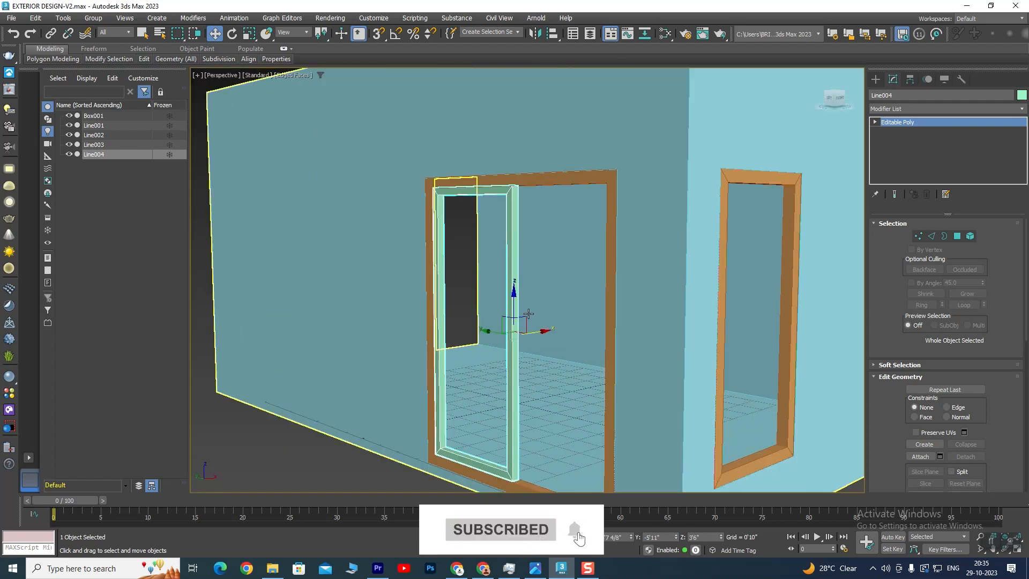
- In the Front view, move the panel frame's room-side vertices outward about 7/8" along X to thin its depth, and leave vertex editing
key(alt+w)
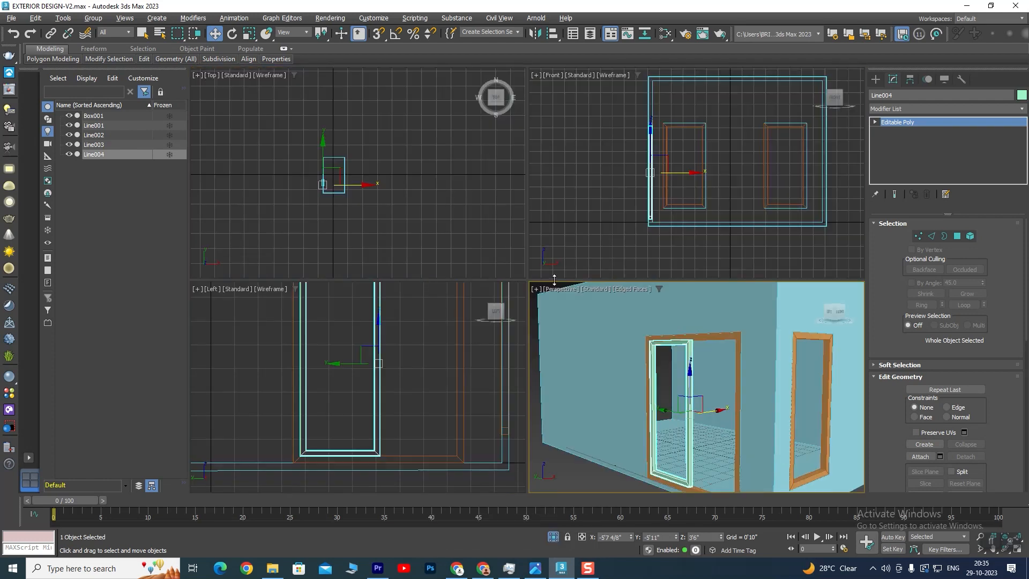
right_click(683, 195)
key(alt+w)
scroll(444, 239, up, 3)
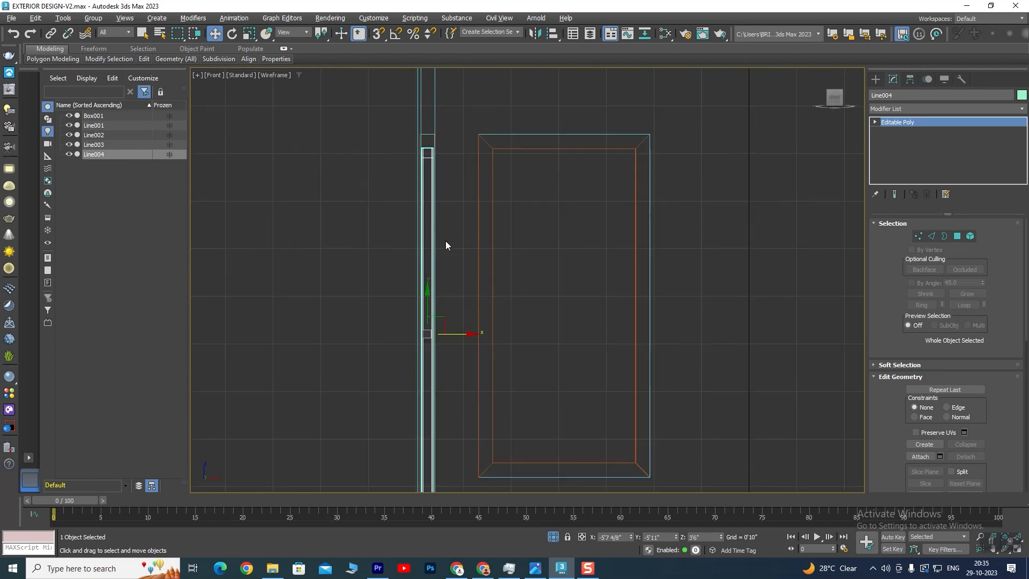
middle_drag(446, 240, 480, 195)
click(918, 237)
scroll(557, 191, down, 2)
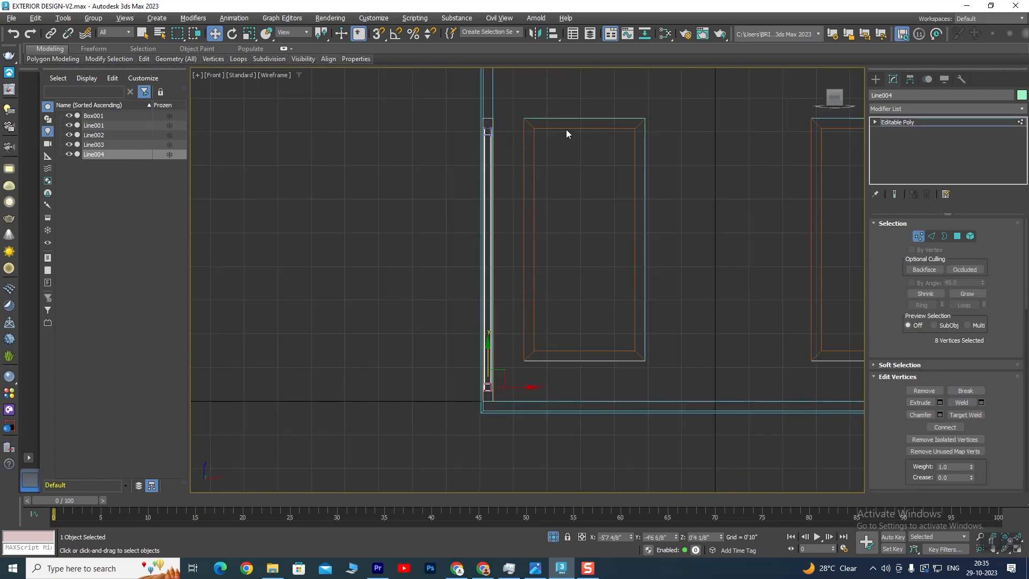
drag(495, 419, 489, 424)
scroll(487, 247, up, 5)
drag(556, 307, 537, 313)
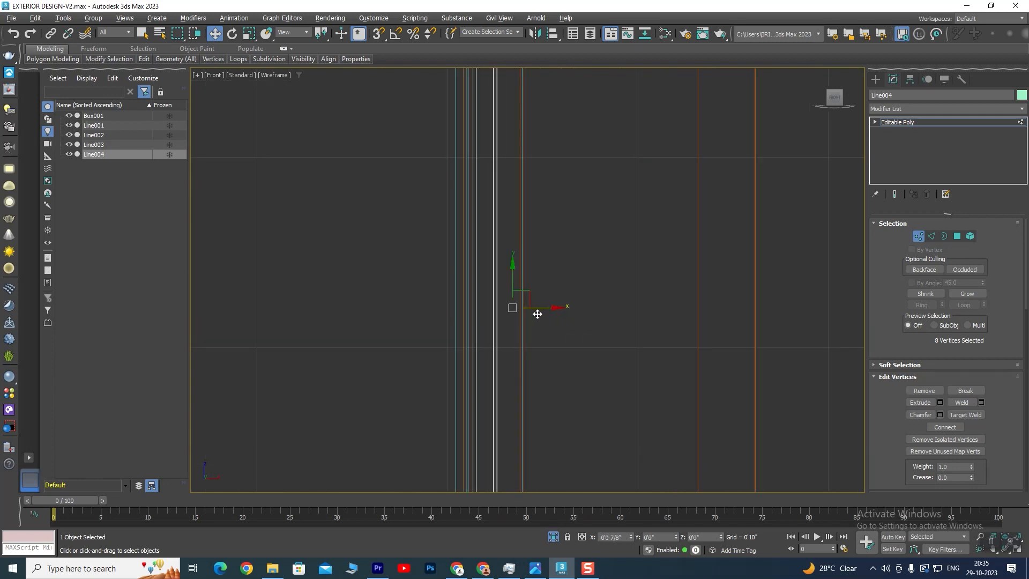
click(906, 124)
- Examine the thinned panel frame in perspective from inside the room, checking its depth against the outer frame's sill
key(alt+w)
middle_click(624, 375)
key(alt+w)
alt+middle_drag(616, 397, 527, 370)
scroll(513, 291, up, 3)
middle_drag(514, 302, 551, 283)
scroll(552, 283, up, 6)
alt+middle_drag(475, 328, 463, 357)
scroll(478, 269, down, 7)
alt+middle_drag(509, 324, 439, 331)
scroll(442, 322, up, 10)
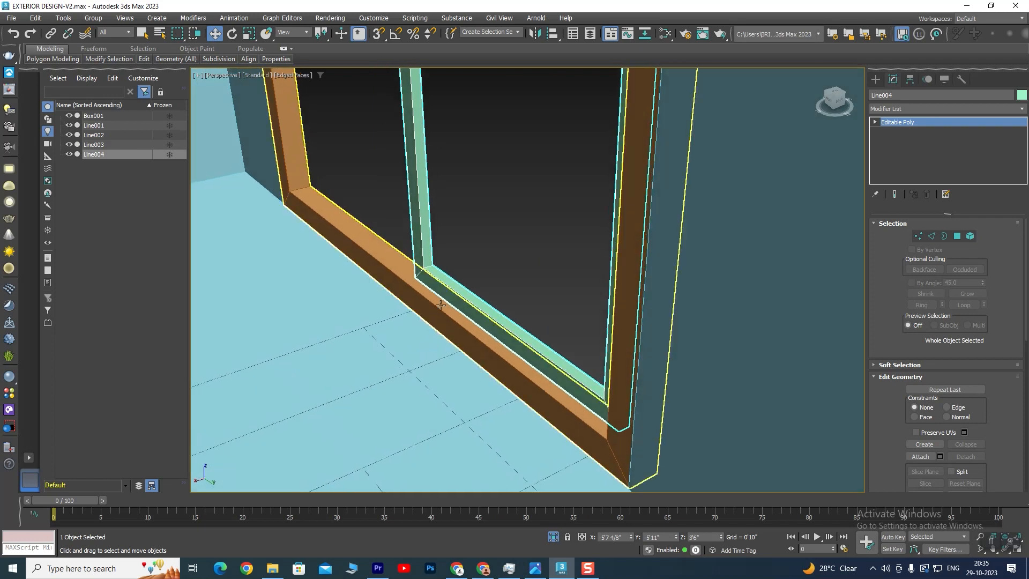
scroll(433, 289, down, 3)
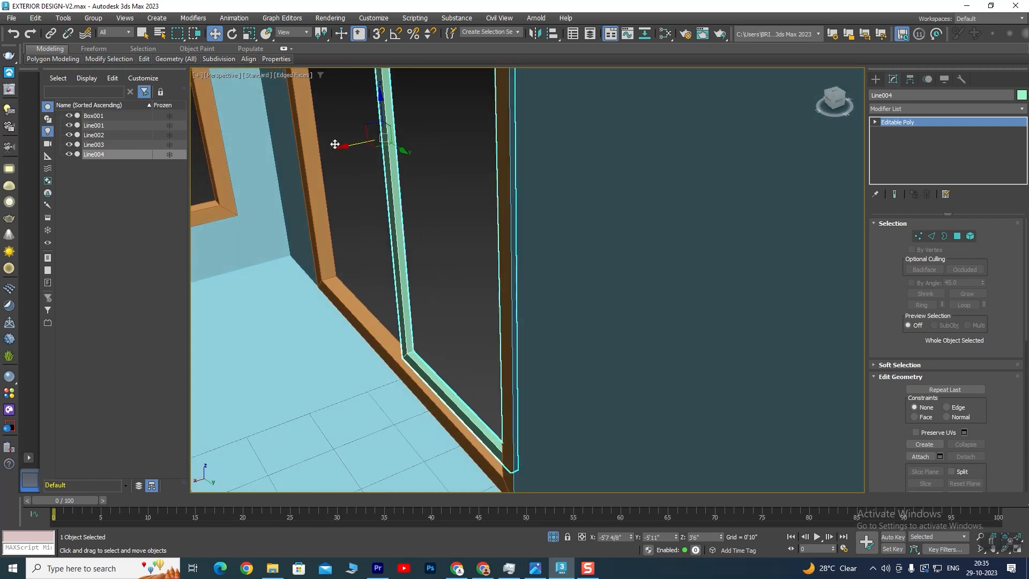
- Clone the panel frame as an independent copy, offset about 1 1/4" along X toward the room
drag(347, 145, 340, 149)
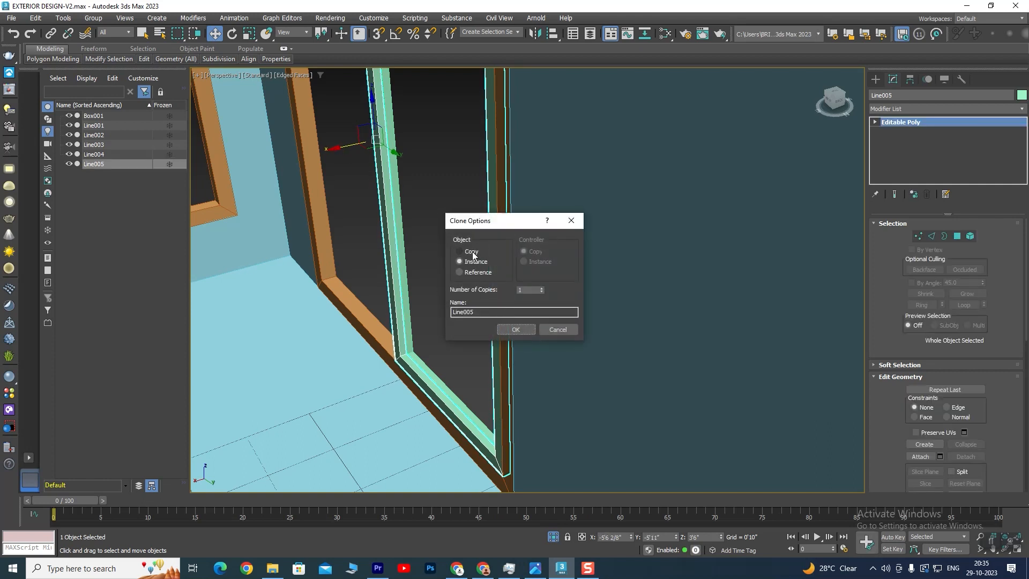
click(515, 329)
- Move the copied panel frame sideways into the door's other half, flush with the outer frame's inner edge nearest the house corner
mouse_move(513, 330)
middle_down()
mouse_move(473, 243)
mouse_move(566, 256)
mouse_move(453, 331)
middle_up()
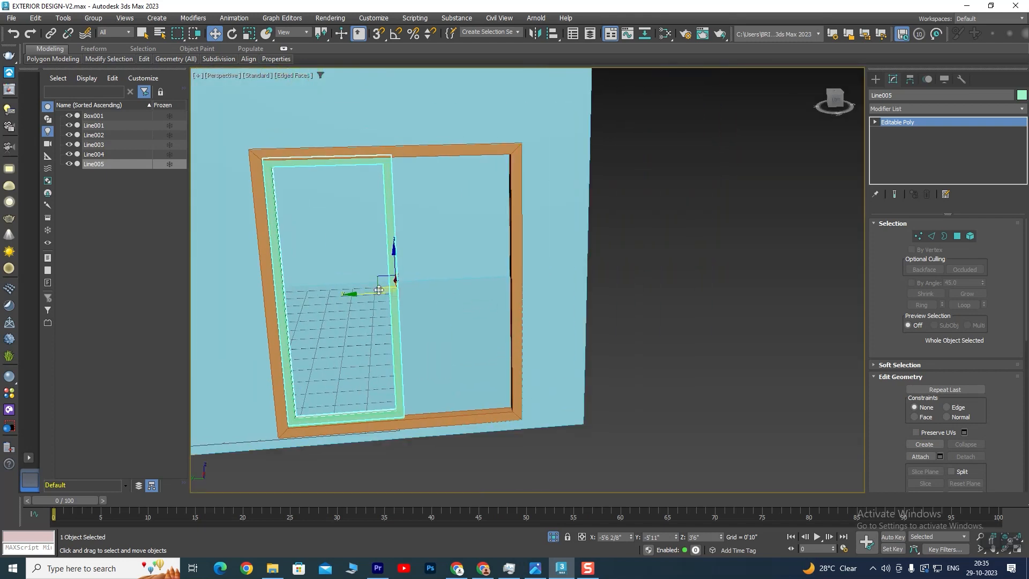
drag(355, 296, 469, 294)
scroll(421, 279, up, 3)
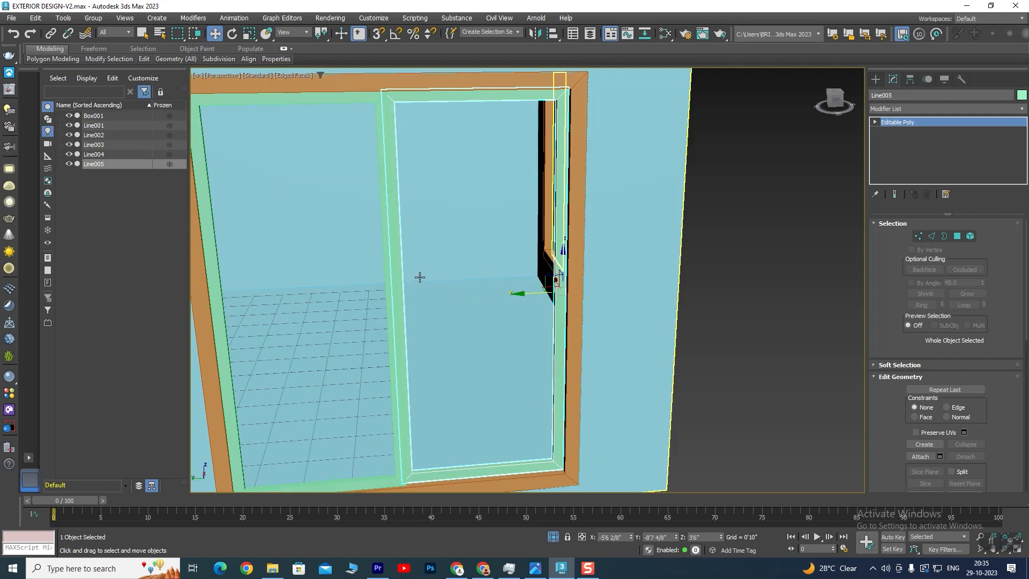
key(alt+w)
key(alt+w)
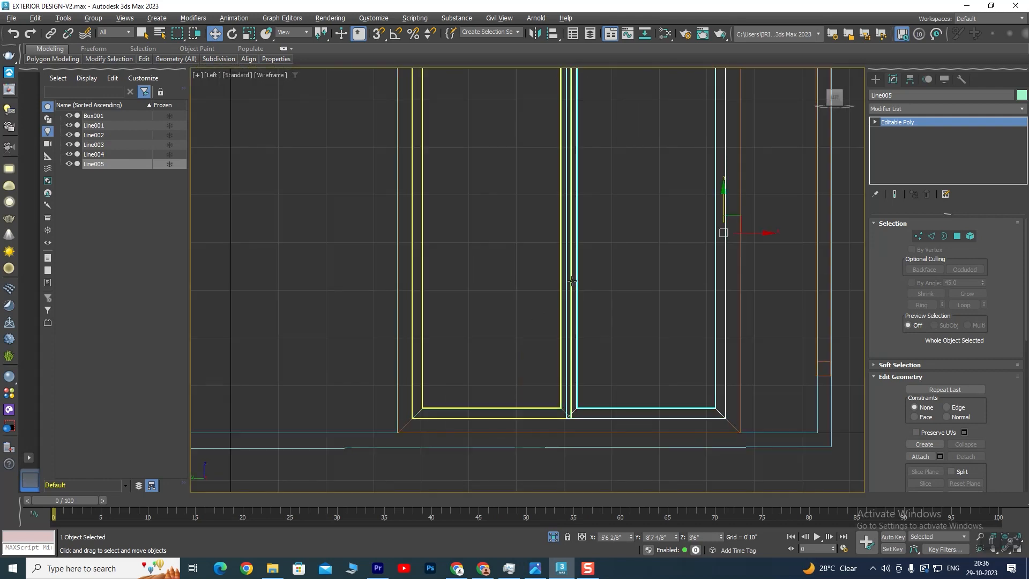
drag(667, 321, 673, 322)
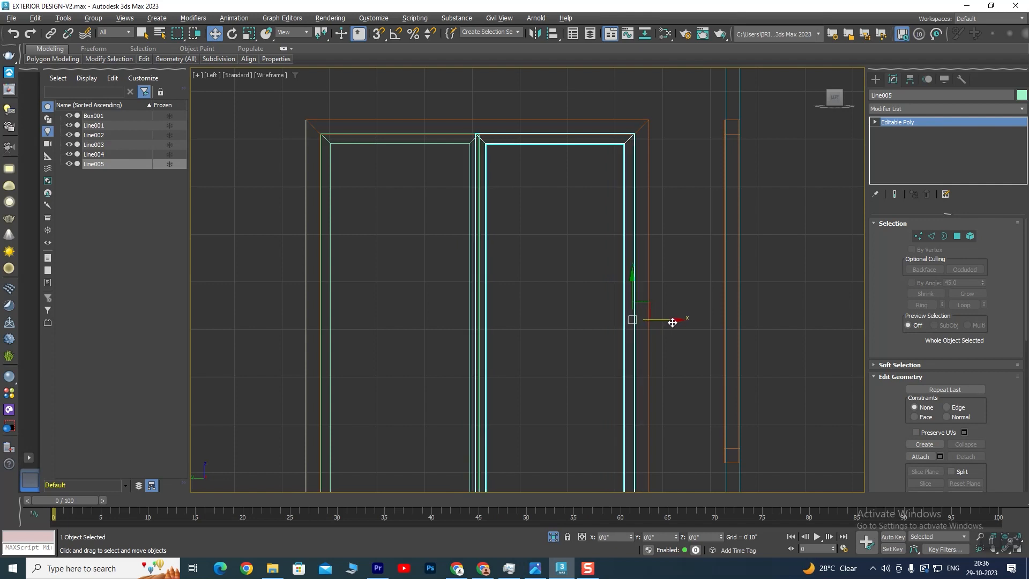
- Move the original panel frame's middle upright vertices about 6/8" along X away from the copy so the two uprights line up, and leave vertex editing
scroll(528, 281, down, 2)
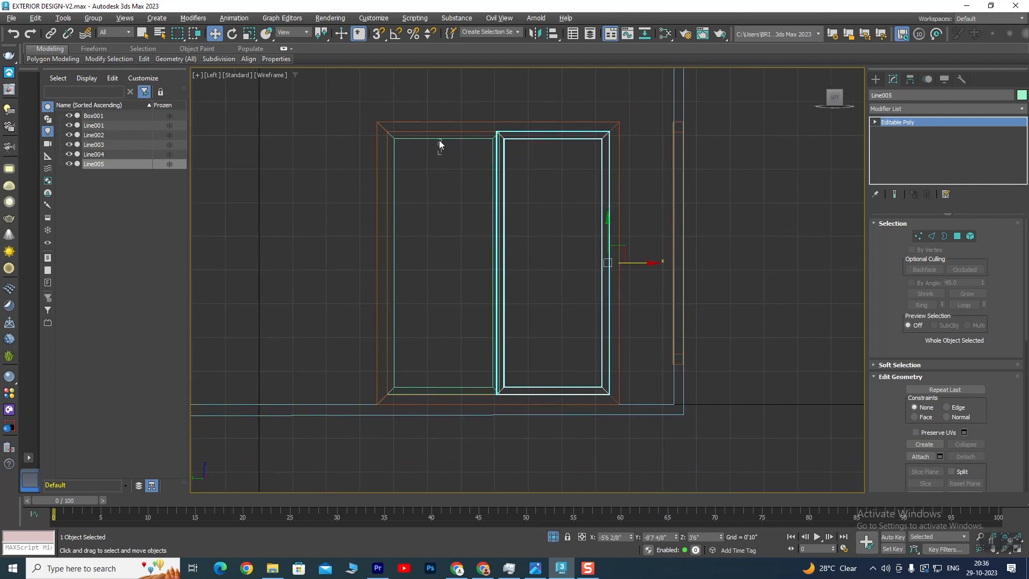
click(437, 146)
click(918, 237)
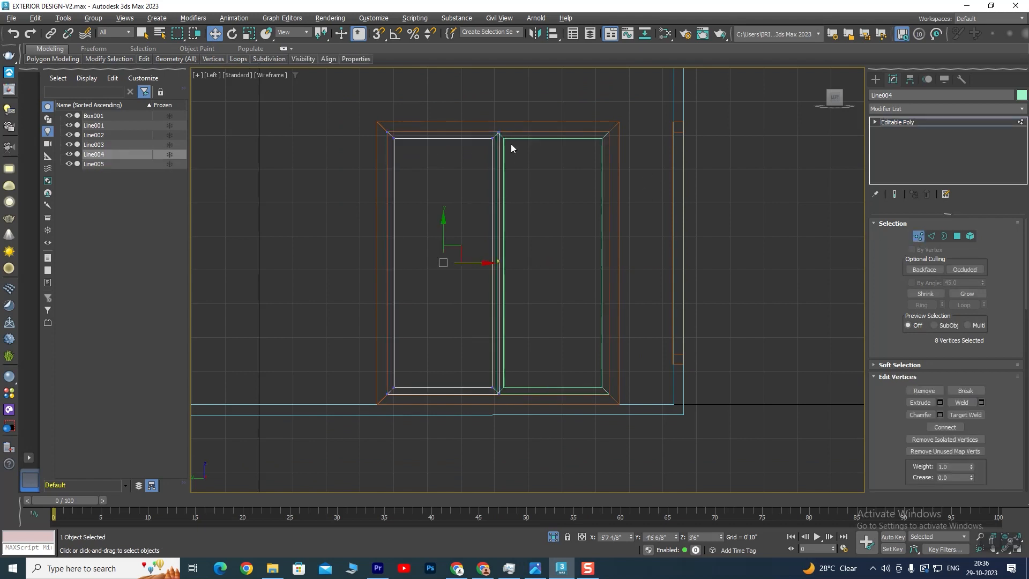
scroll(507, 288, up, 5)
middle_drag(493, 257, 574, 366)
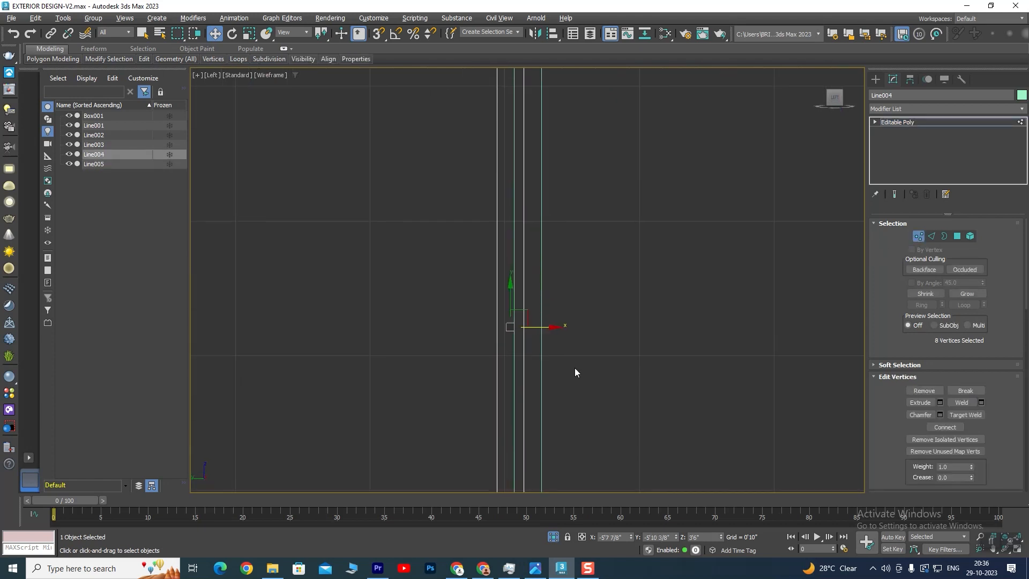
drag(553, 329, 542, 334)
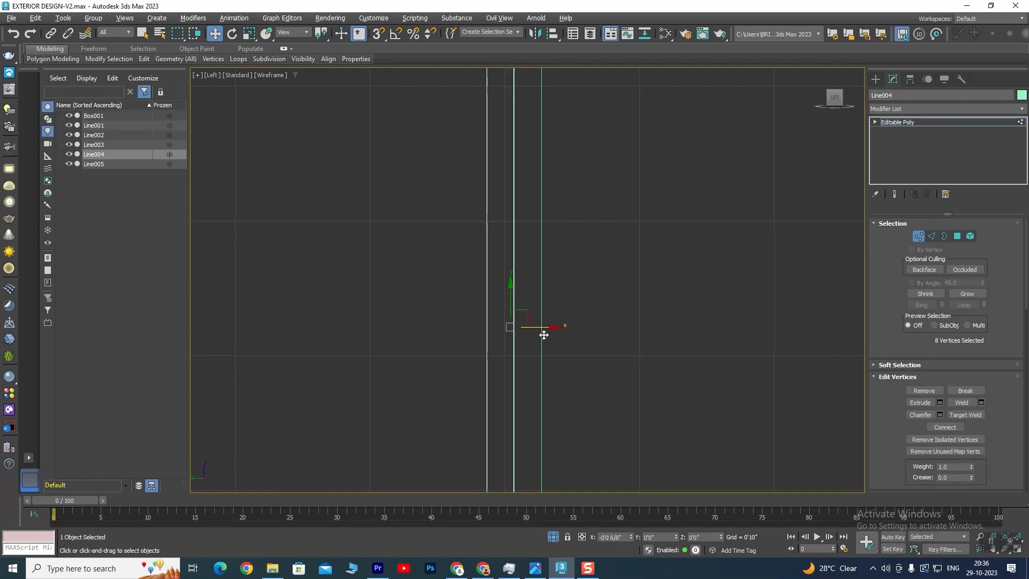
drag(542, 334, 544, 334)
click(903, 124)
- In perspective, set the original panel frame's object color to the dark brown custom color
key(alt+w)
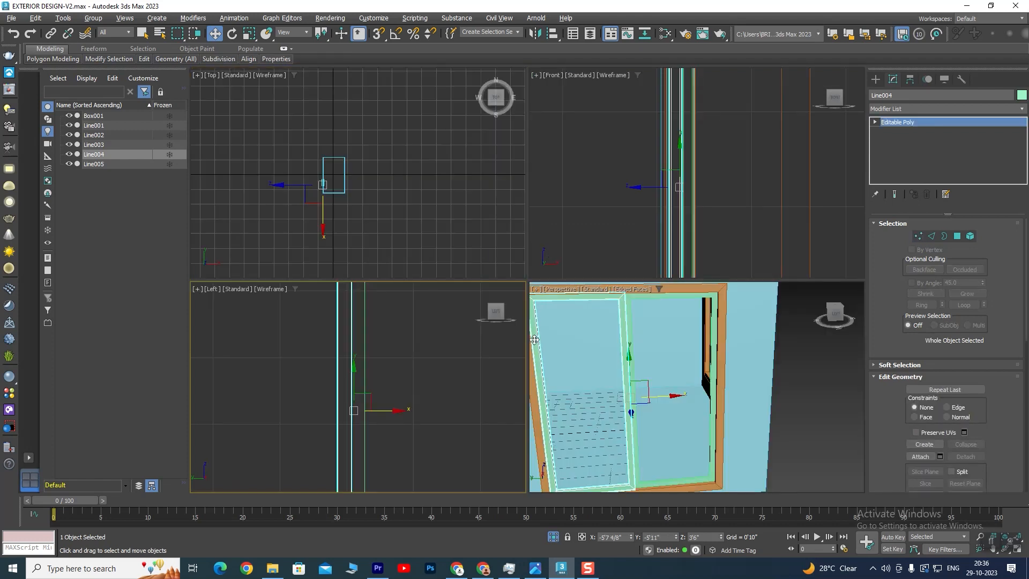
middle_click(578, 351)
key(alt+w)
scroll(508, 371, down, 7)
alt+middle_drag(508, 371, 477, 360)
scroll(476, 359, up, 6)
alt+middle_drag(464, 401, 495, 387)
click(1021, 95)
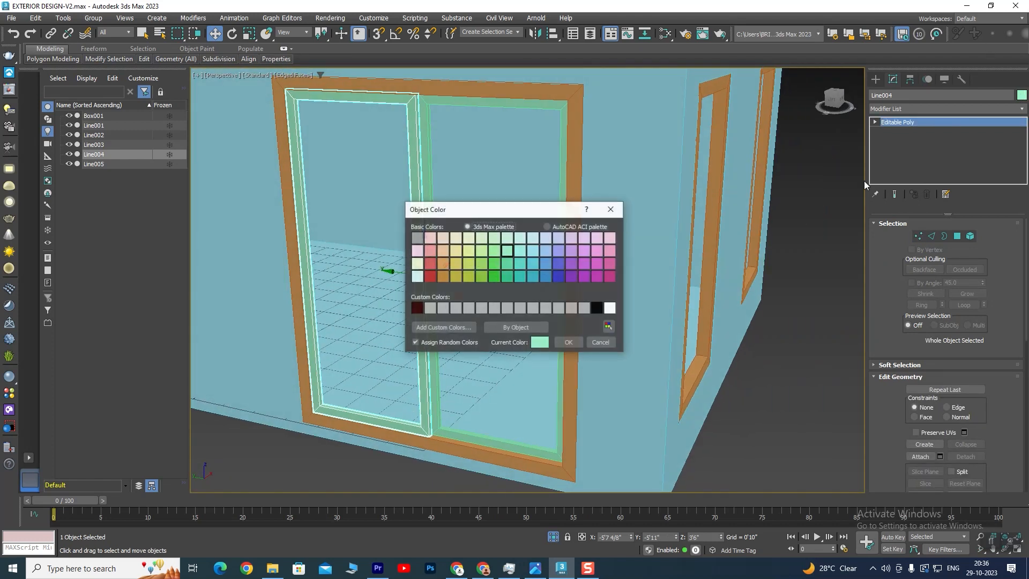
click(418, 309)
click(569, 342)
- Give the copied panel frame the same dark brown custom object color and clear the selection
click(504, 146)
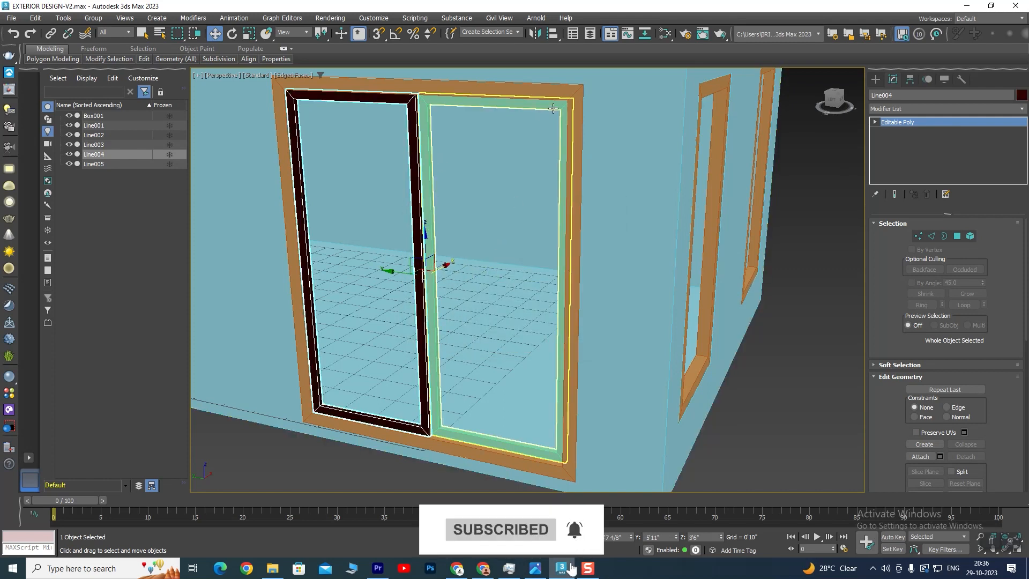
click(1021, 96)
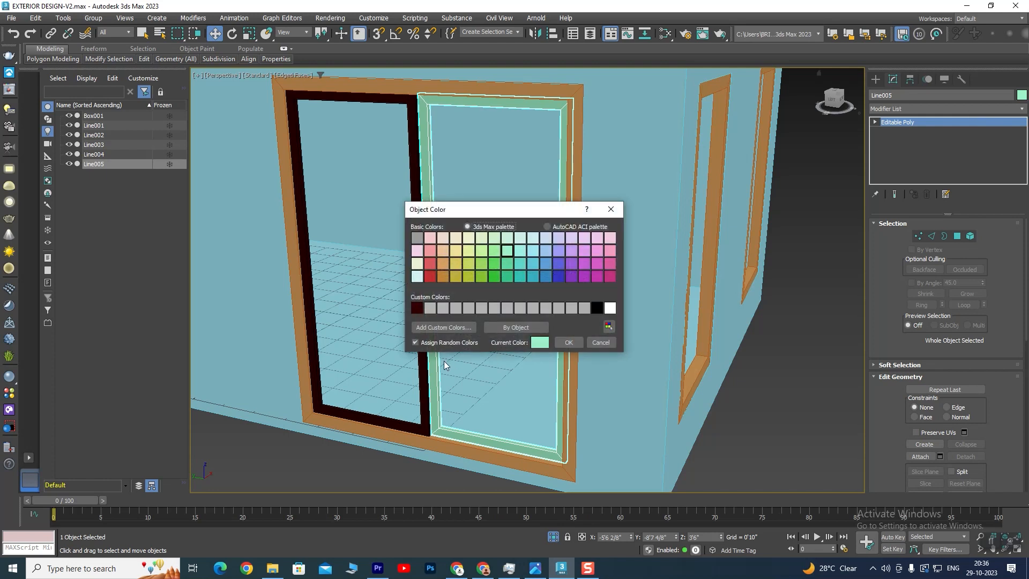
click(570, 346)
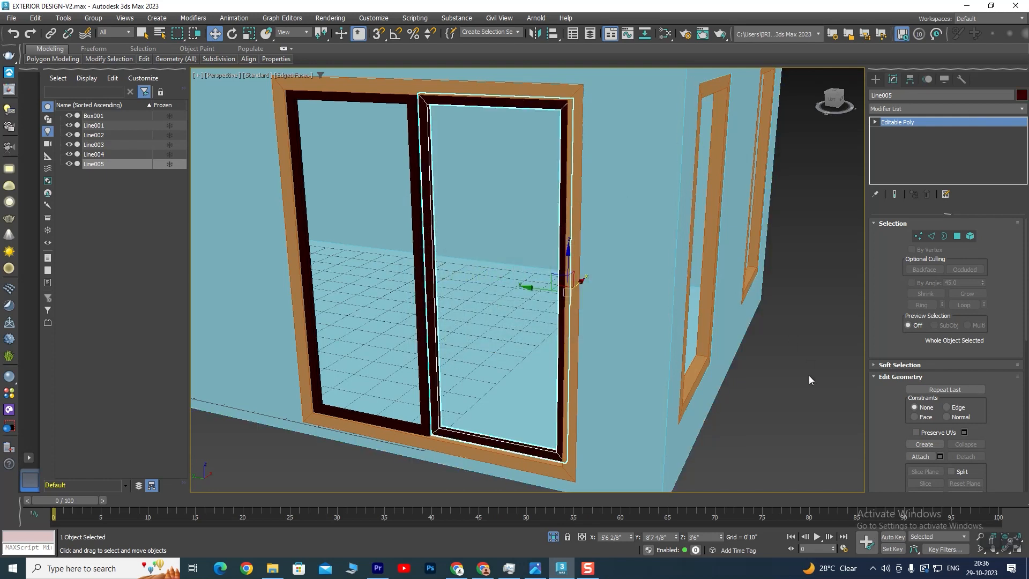
click(808, 376)
- Inspect how the two panel frames overlap at the middle upright and sit on the outer frame's sill
scroll(523, 348, down, 3)
alt+middle_drag(524, 349, 495, 327)
scroll(463, 286, up, 4)
scroll(465, 294, up, 4)
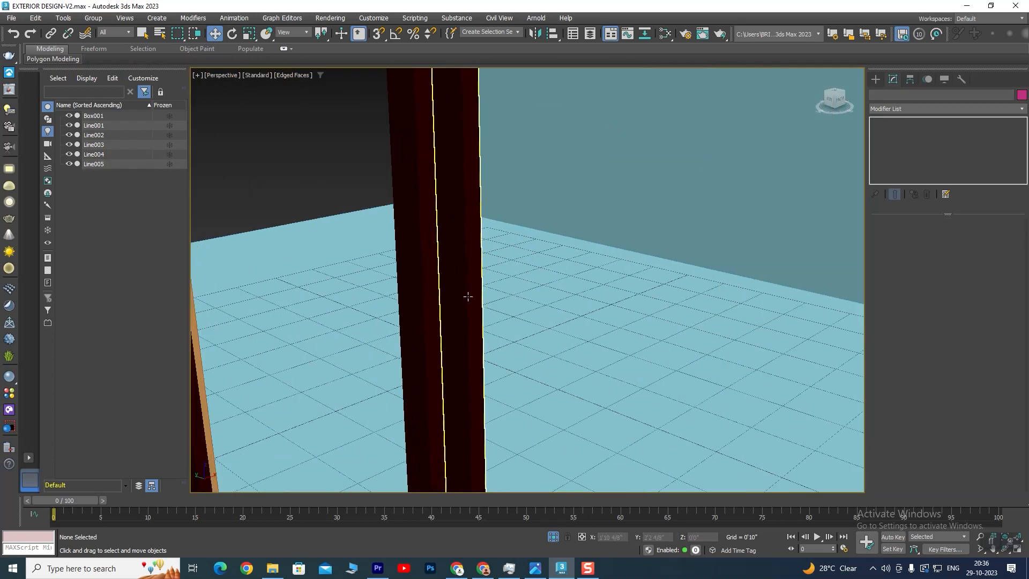
scroll(466, 296, down, 6)
alt+middle_drag(416, 331, 473, 225)
scroll(503, 425, up, 5)
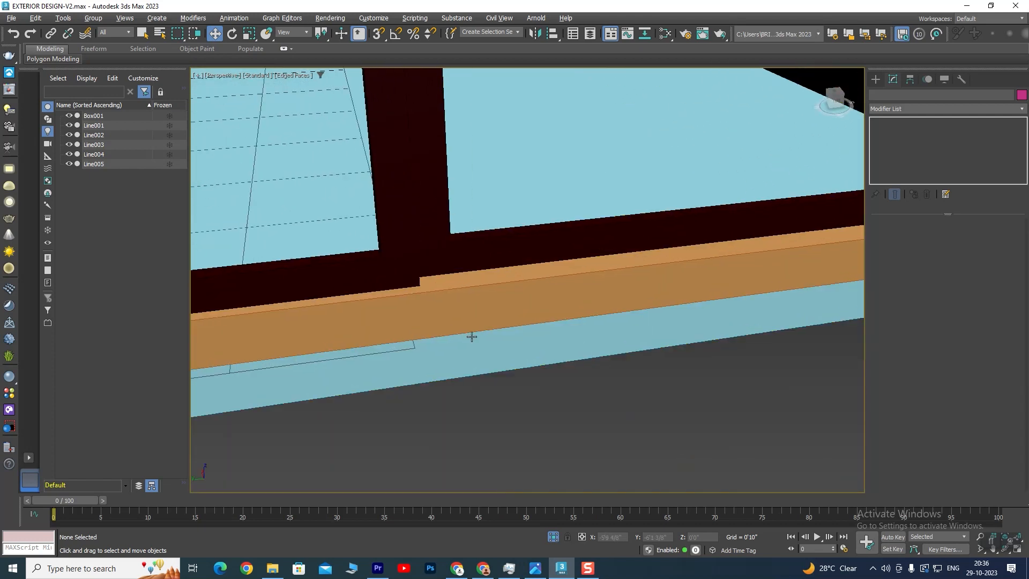
alt+middle_drag(471, 335, 416, 345)
scroll(581, 328, down, 3)
middle_drag(581, 328, 537, 294)
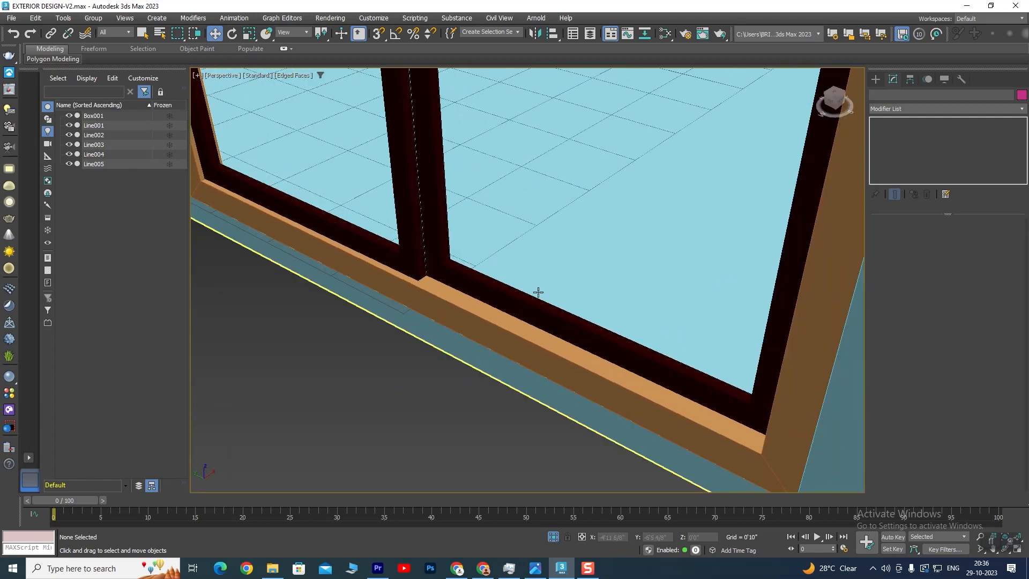
- Align the copied panel frame to the door's outer frame along X only, center to center
click(527, 302)
click(552, 34)
click(489, 324)
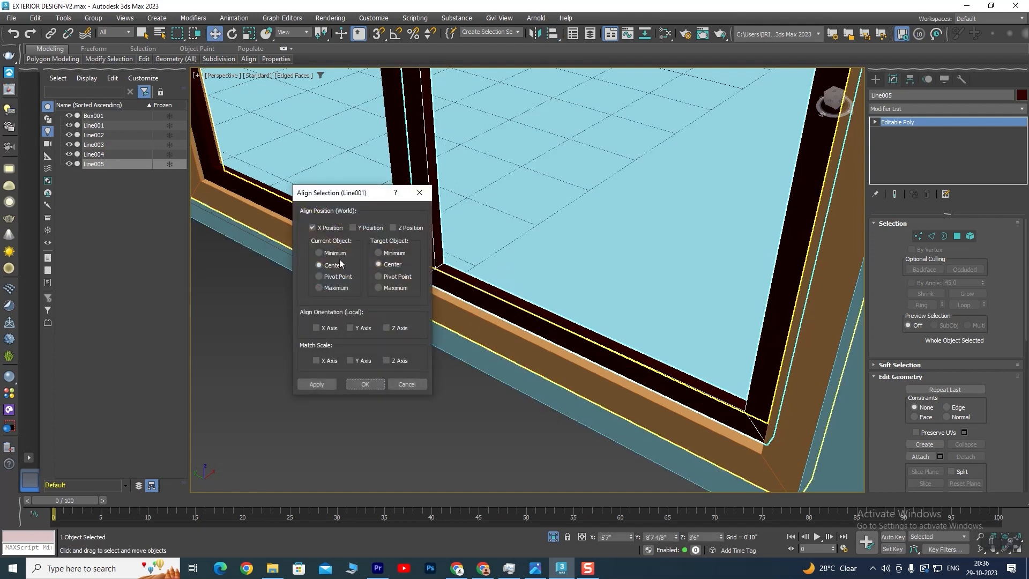
click(365, 384)
- Examine how the copied panel frame sits on the outer frame's sill and at the middle upright
scroll(483, 155, up, 5)
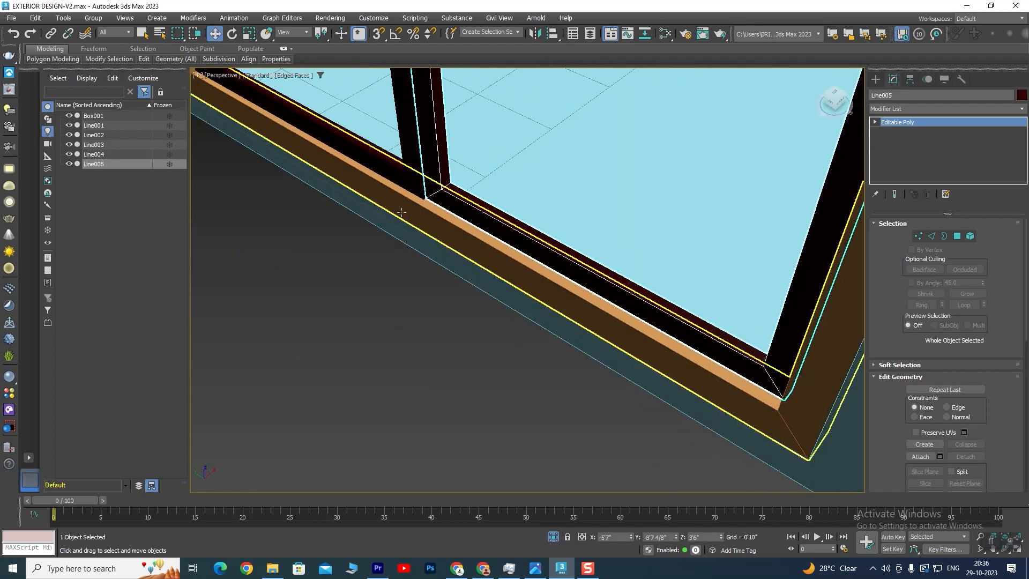
scroll(483, 155, up, 2)
scroll(560, 185, down, 2)
middle_drag(557, 258, 389, 336)
scroll(427, 307, down, 3)
middle_drag(474, 325, 403, 304)
scroll(403, 305, down, 7)
middle_drag(491, 275, 465, 310)
scroll(460, 321, up, 6)
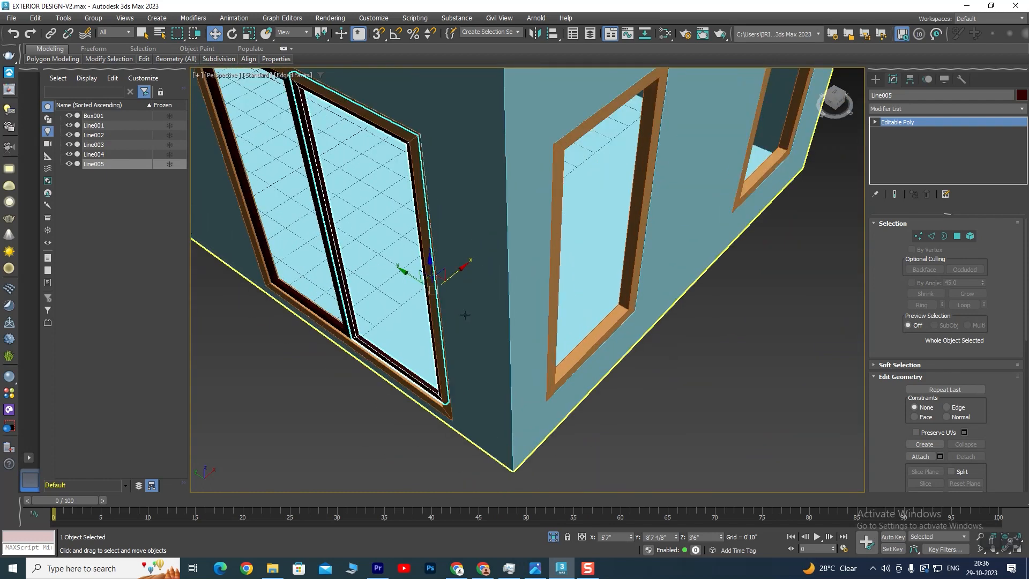
middle_drag(345, 352, 493, 323)
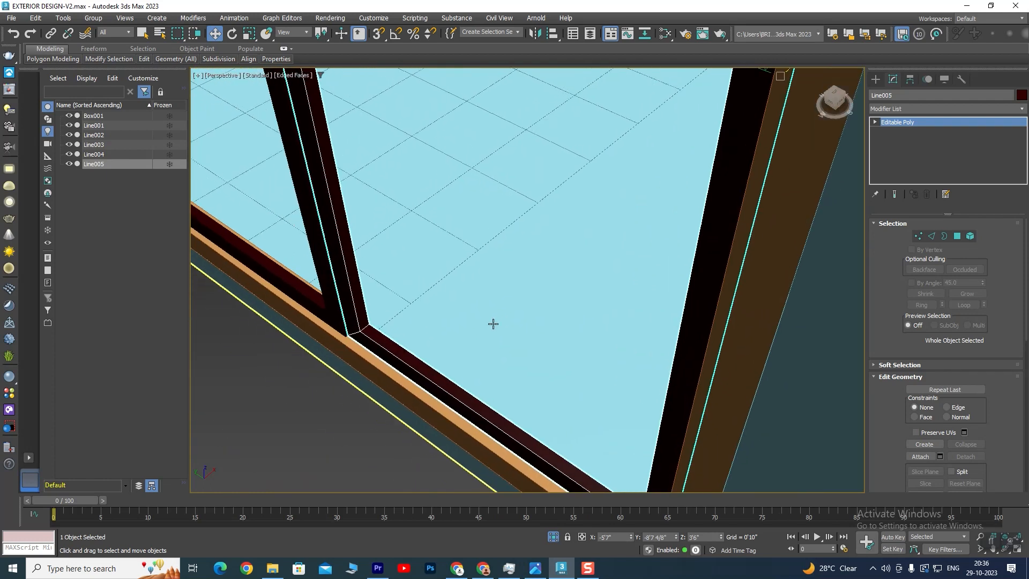
- Start aligning the copied panel frame to the outer frame along X, trying Minimum before returning both objects to Center
click(552, 33)
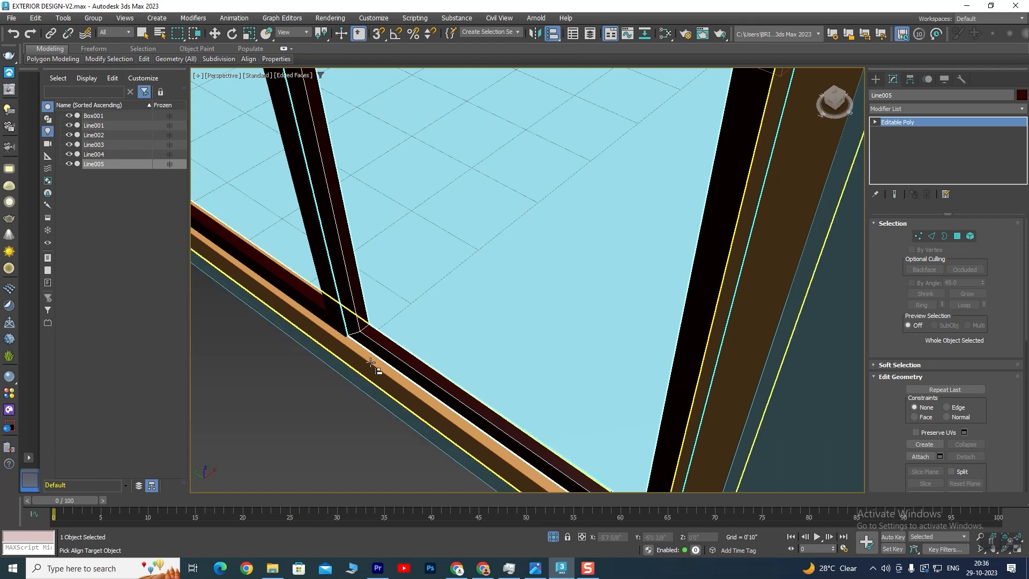
click(371, 362)
drag(348, 203, 264, 193)
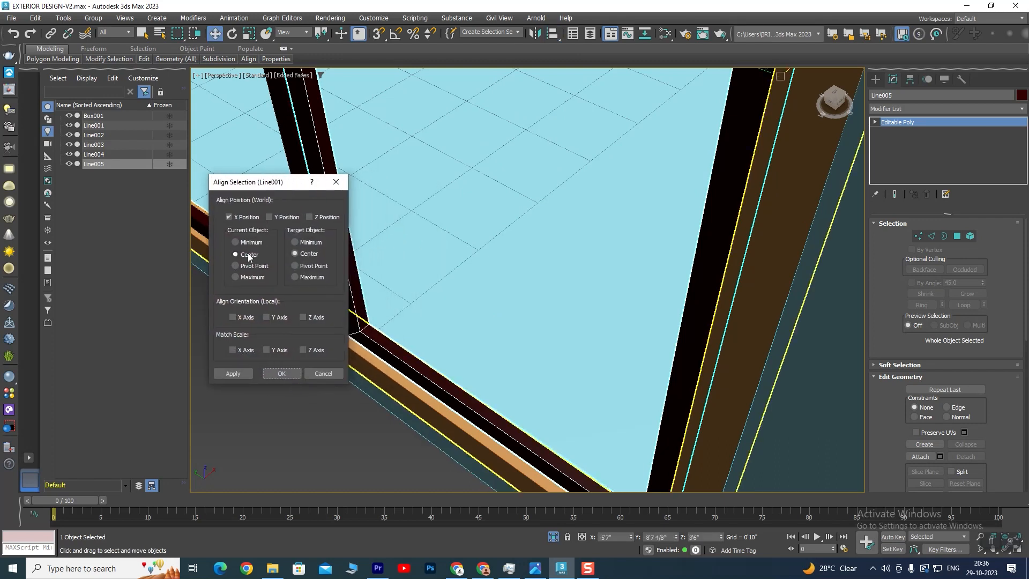
click(249, 245)
click(302, 243)
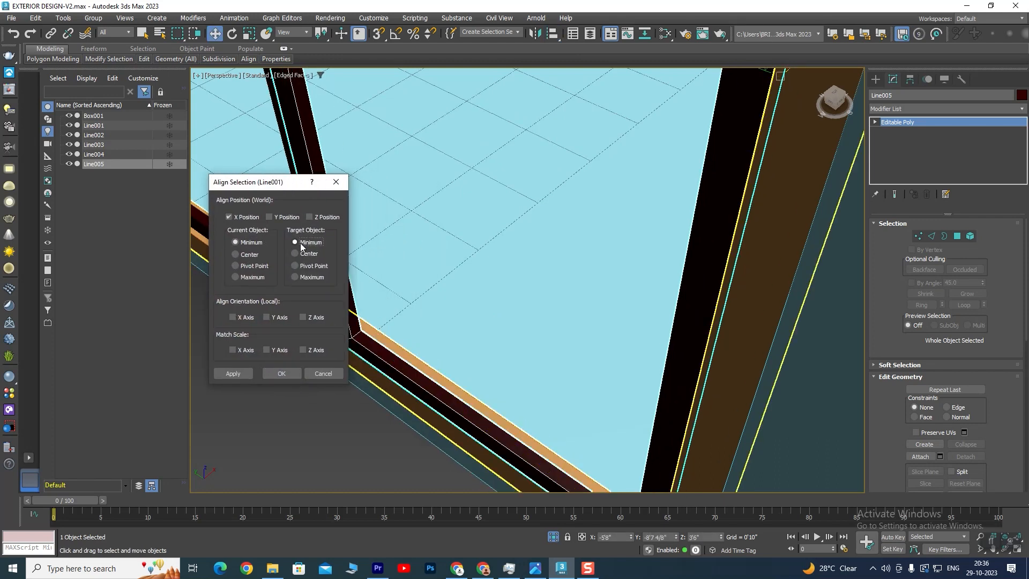
click(250, 254)
click(295, 254)
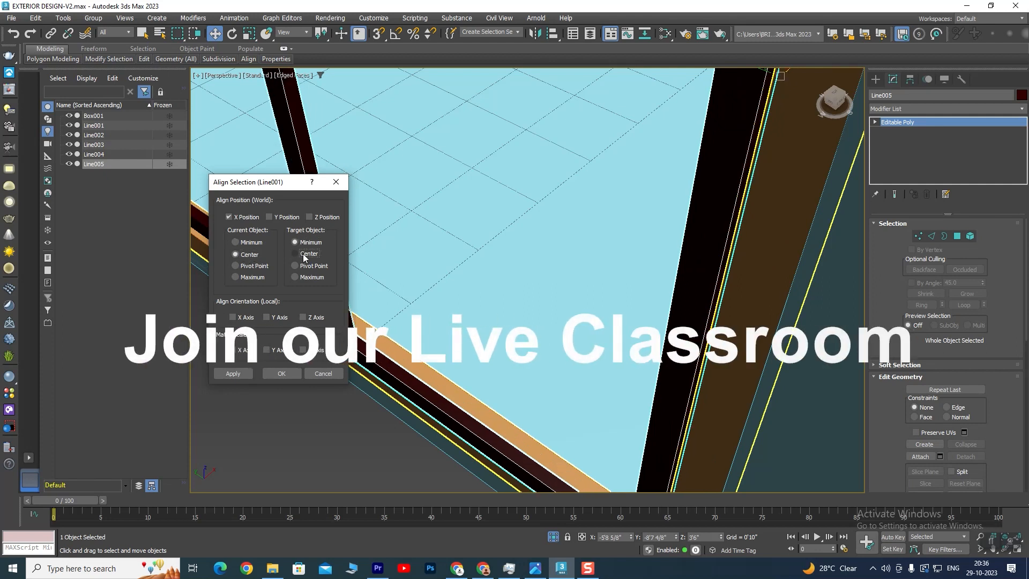
- Test the Y and Z alignment options, and align the copied panel frame to the outer frame center to center in X and Z only
click(269, 217)
click(311, 217)
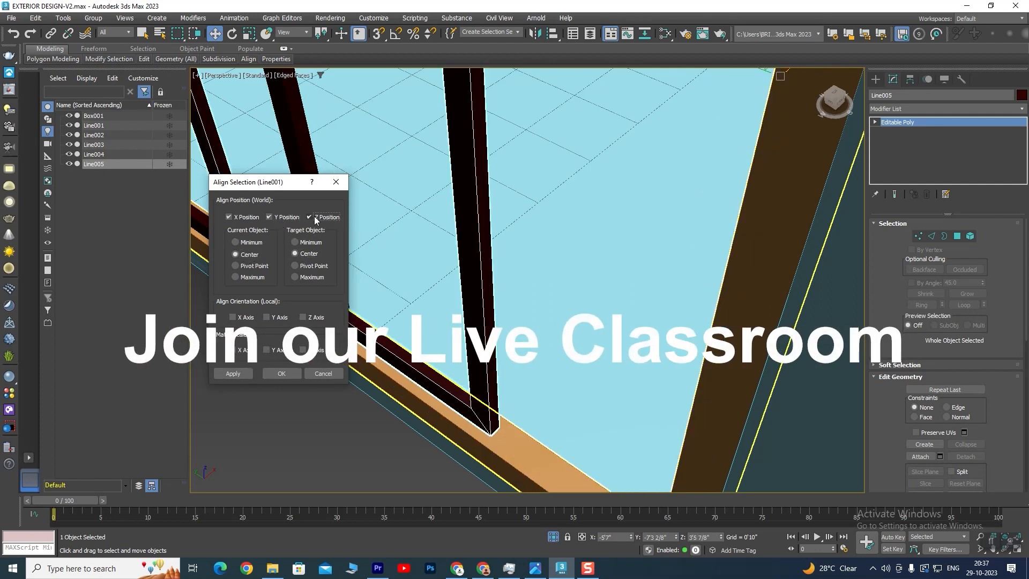
click(316, 217)
click(278, 217)
click(269, 217)
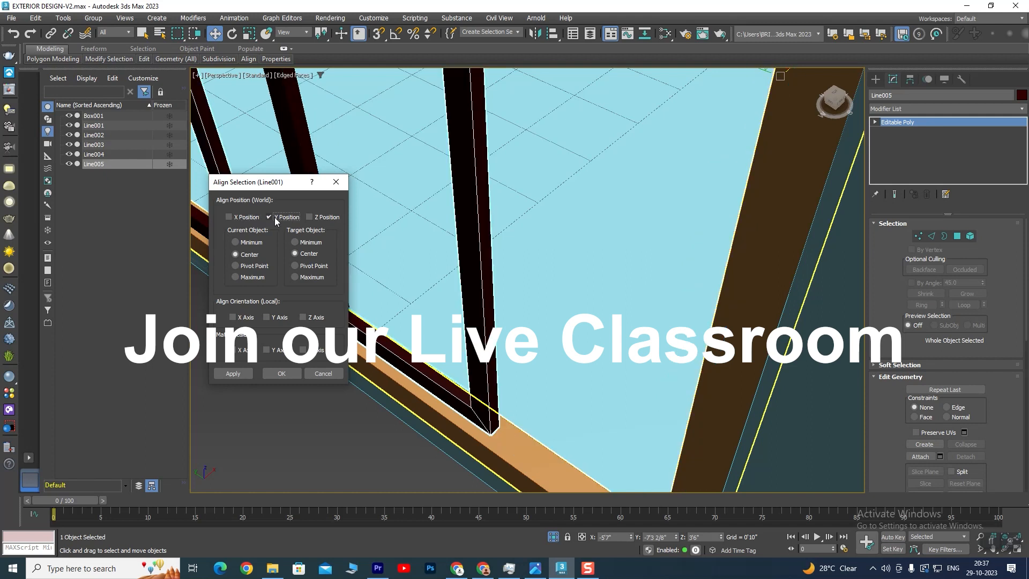
click(308, 217)
click(320, 217)
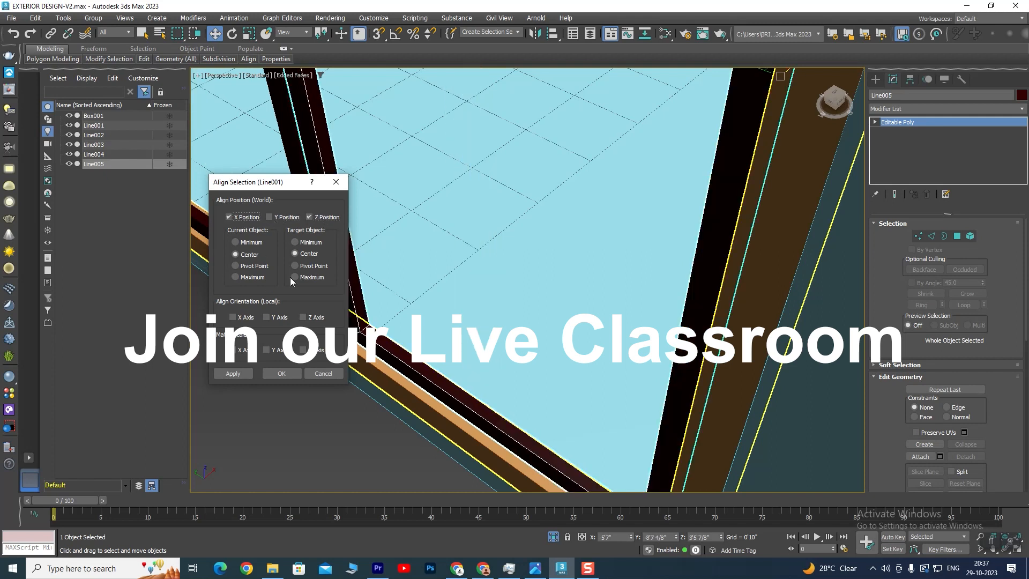
click(319, 220)
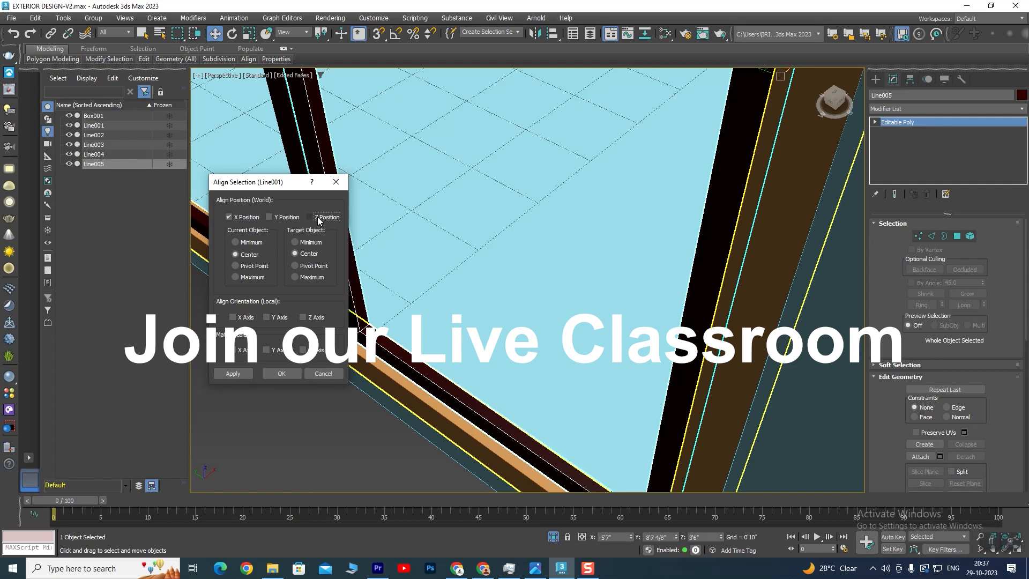
click(319, 218)
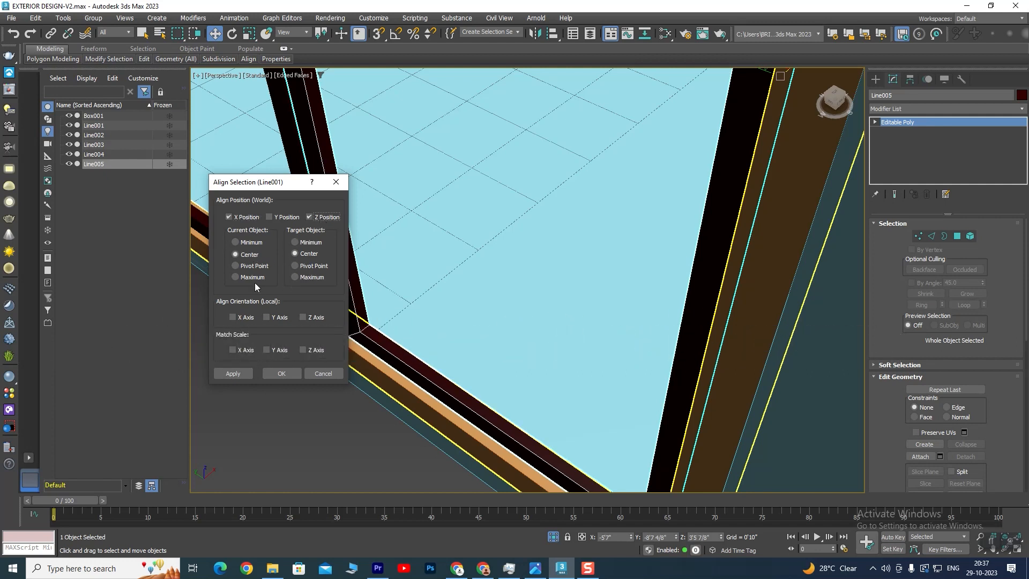
click(282, 374)
- Nudge the copied panel frame about 1/8" along X at the middle upright
scroll(459, 395, up, 6)
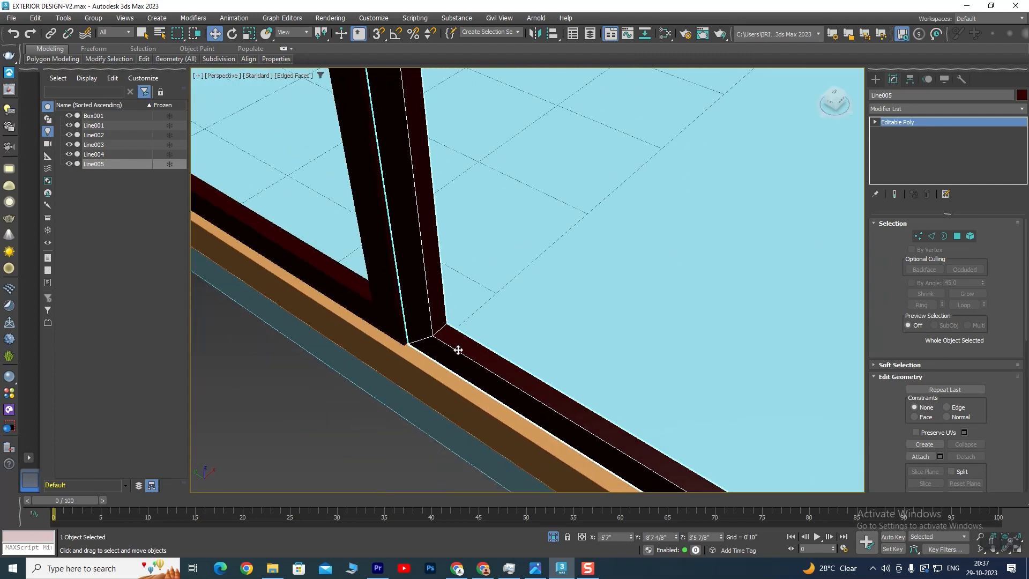
scroll(524, 328, down, 5)
middle_drag(524, 328, 501, 250)
scroll(508, 354, up, 4)
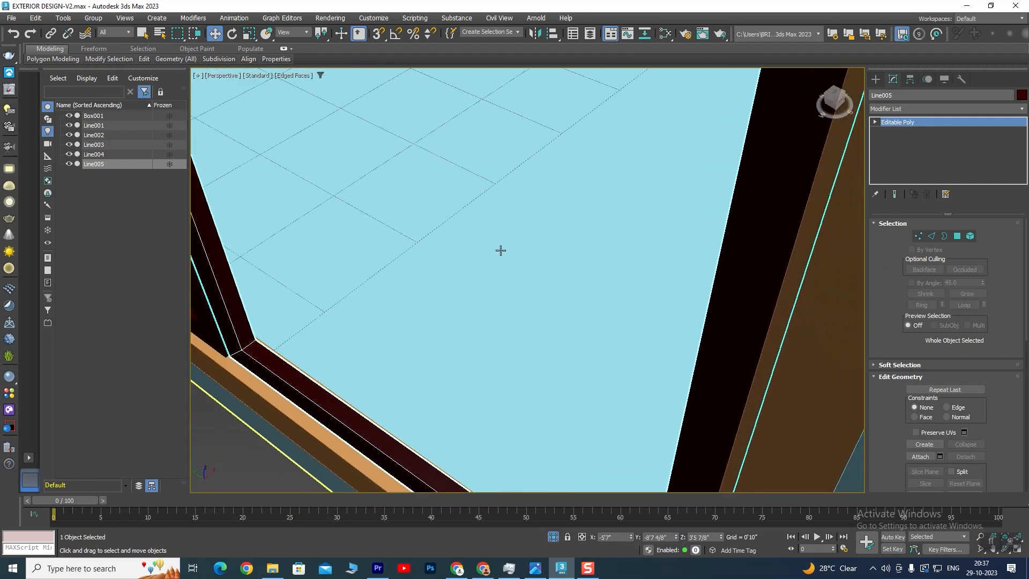
scroll(501, 250, down, 3)
scroll(510, 283, up, 1)
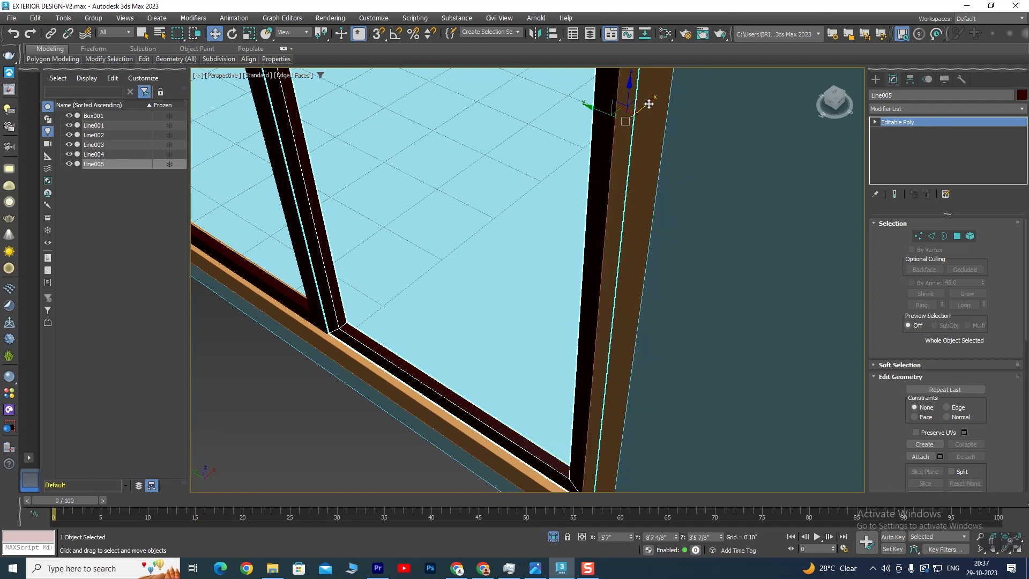
drag(648, 105, 648, 105)
- Examine the finished door frames from several sides and compare them with the window frames on the adjacent wall
scroll(499, 236, down, 6)
alt+middle_drag(475, 305, 514, 281)
scroll(460, 140, up, 4)
scroll(467, 279, down, 2)
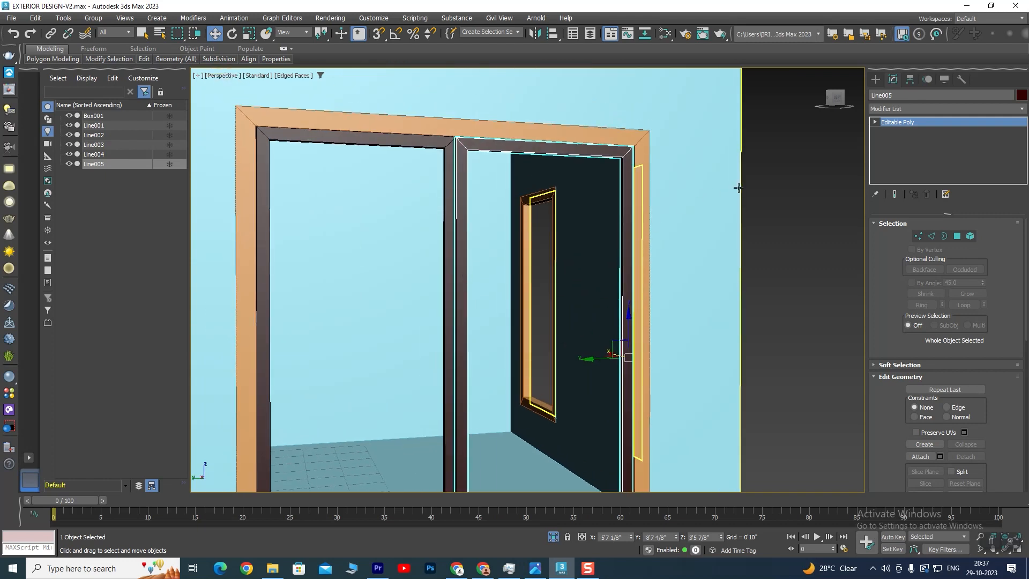
click(738, 188)
scroll(478, 199, up, 3)
scroll(484, 223, down, 3)
alt+middle_drag(485, 223, 492, 278)
scroll(492, 278, down, 8)
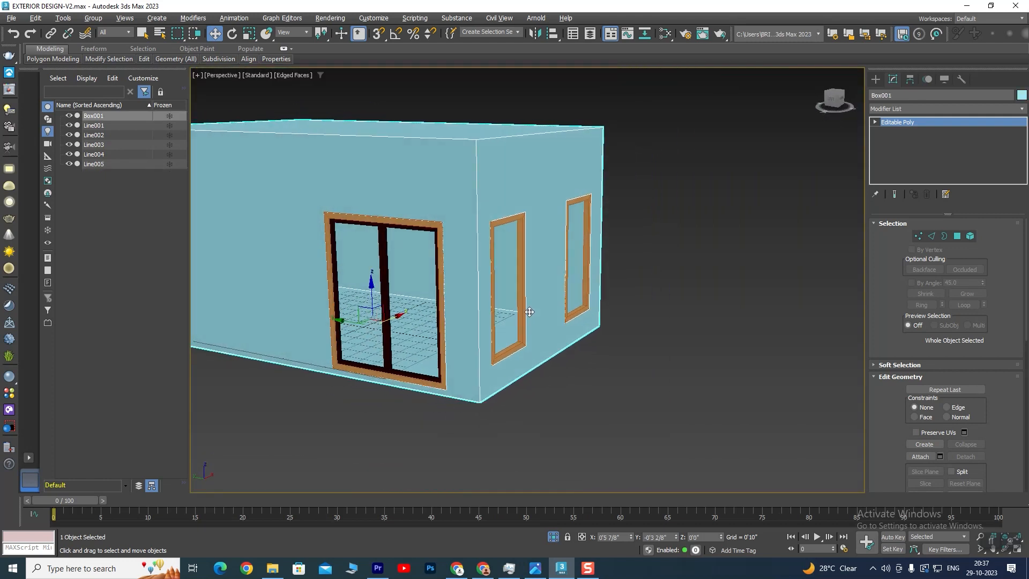
alt+middle_drag(529, 296, 500, 302)
scroll(331, 292, up, 3)
scroll(390, 287, down, 3)
middle_drag(390, 287, 497, 241)
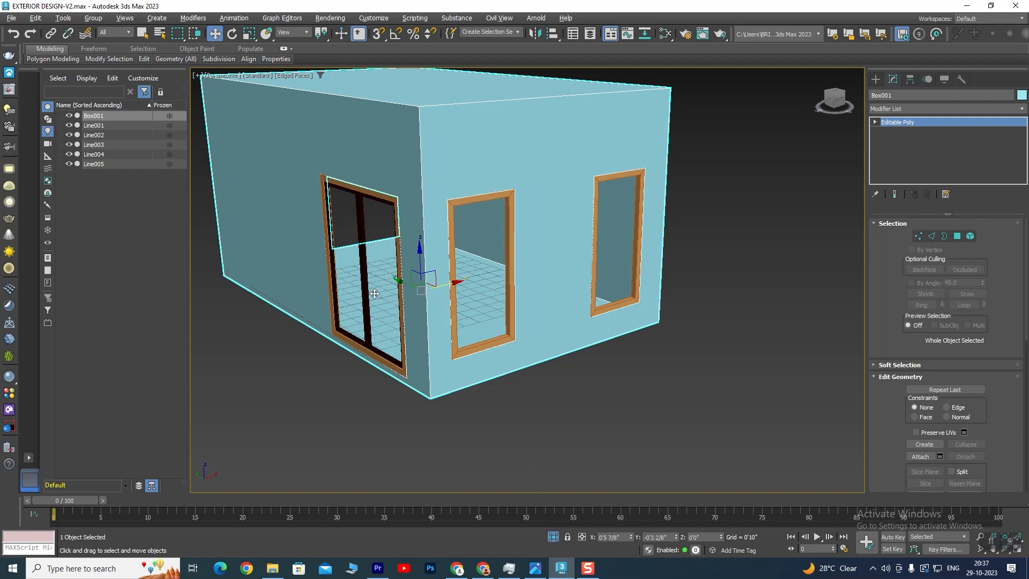
- In the Left view, draw a box about 6'3 3/8" by 2'6 2/8" and 6/8" thick over the original panel's opening, and open its parameters
key(alt+w)
key(alt+w)
scroll(562, 314, down, 5)
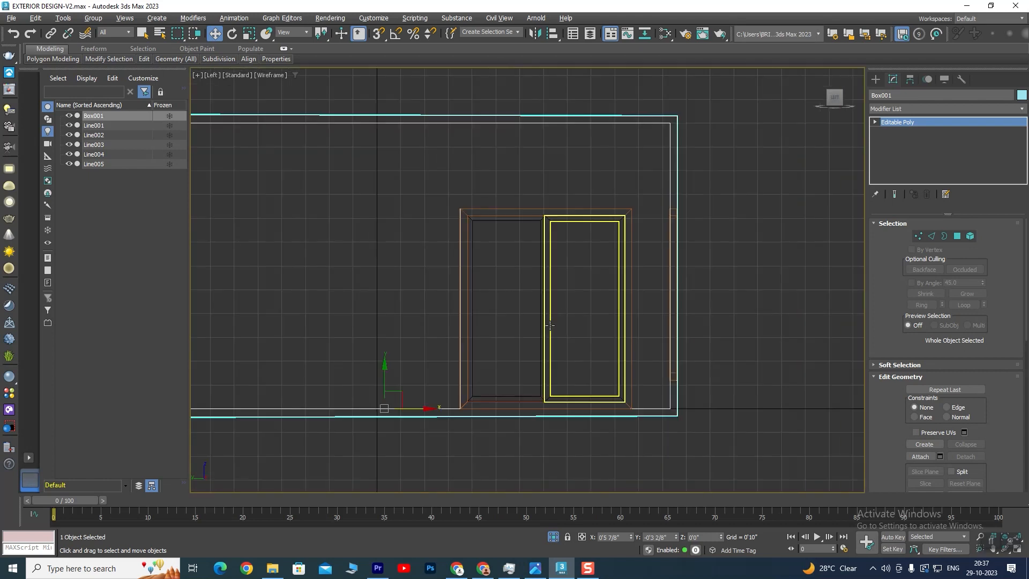
middle_drag(510, 287, 505, 173)
scroll(474, 245, up, 5)
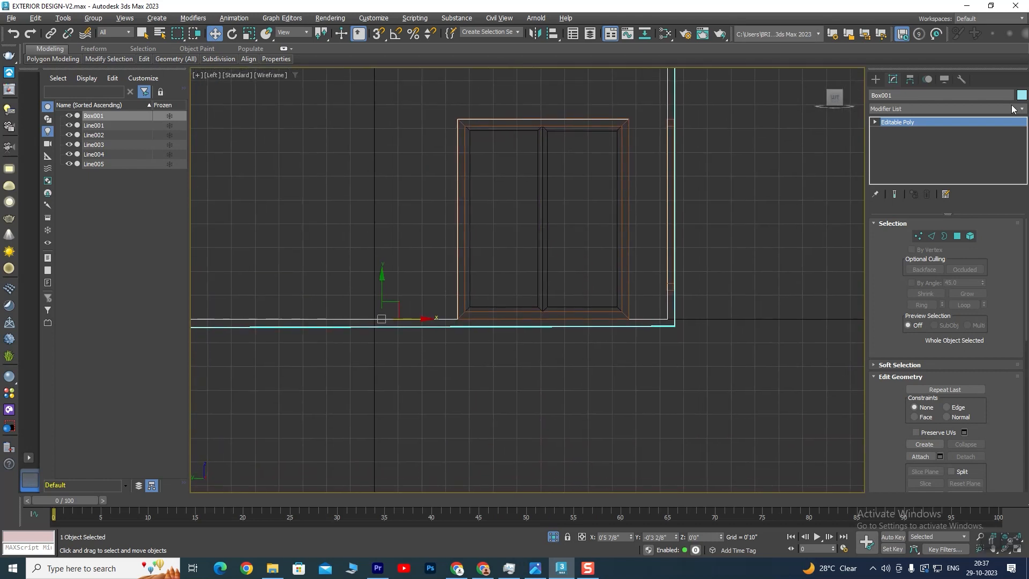
click(875, 79)
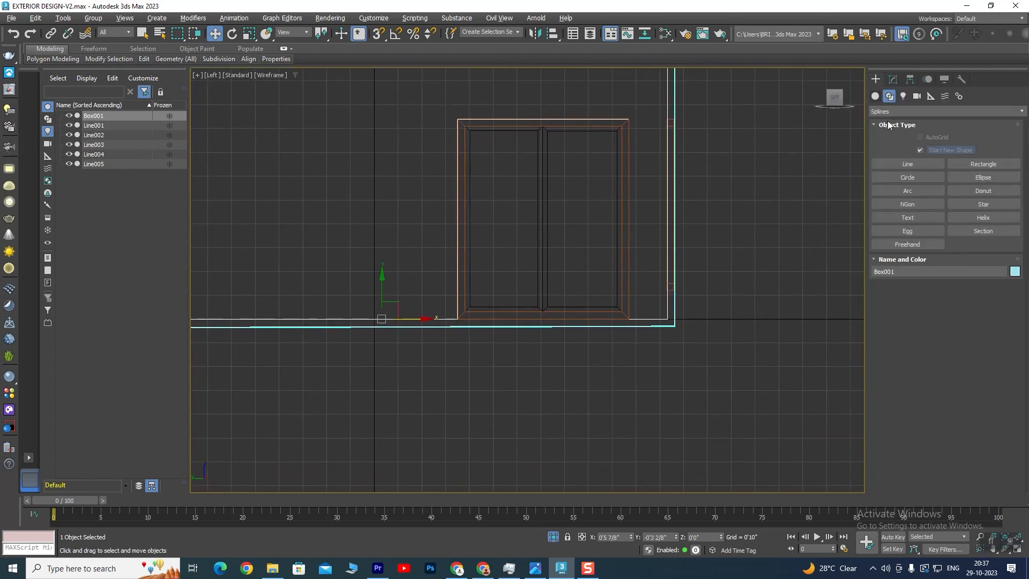
click(876, 96)
click(906, 151)
scroll(475, 146, up, 4)
scroll(445, 135, down, 2)
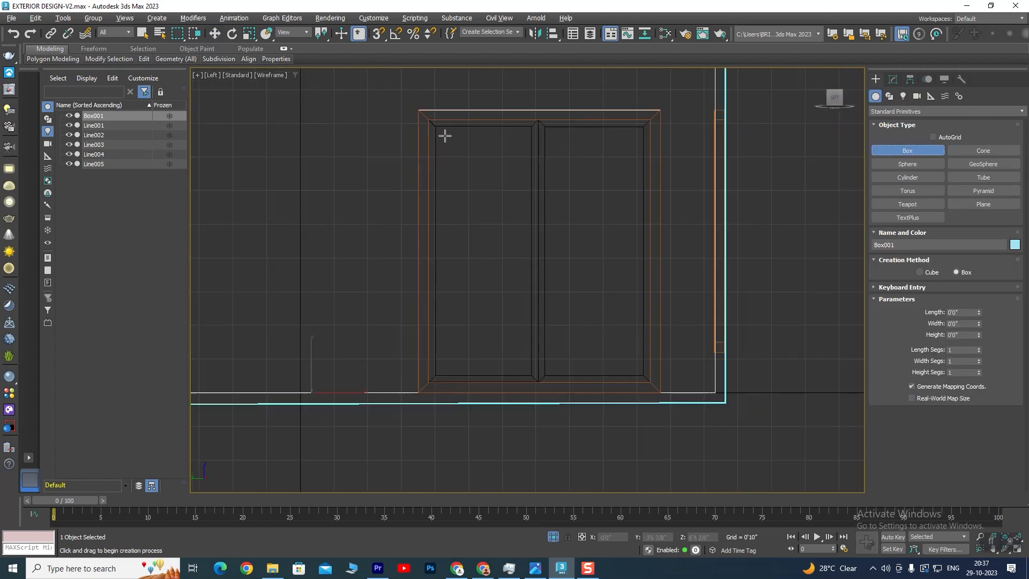
drag(433, 123, 535, 378)
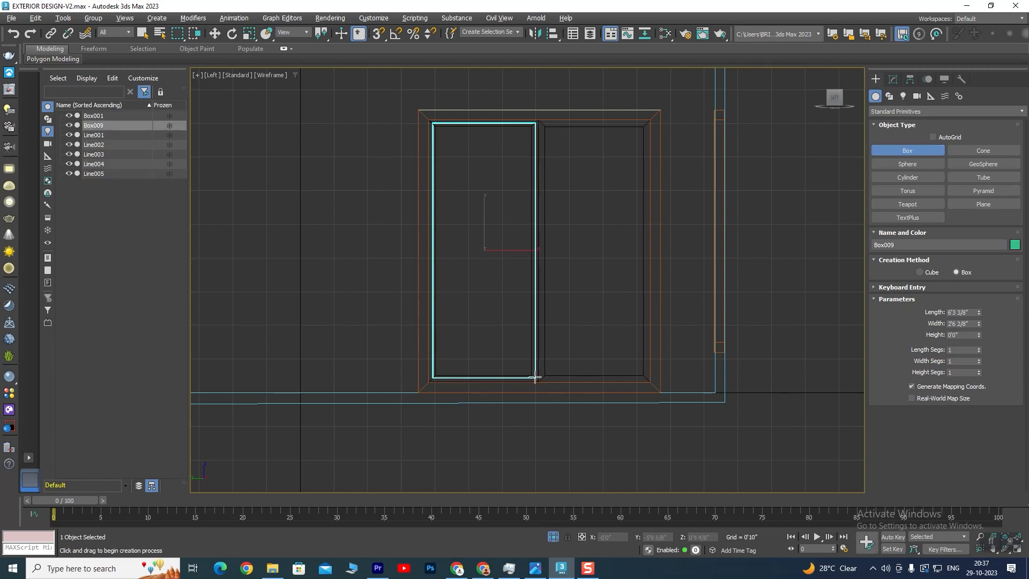
click(893, 79)
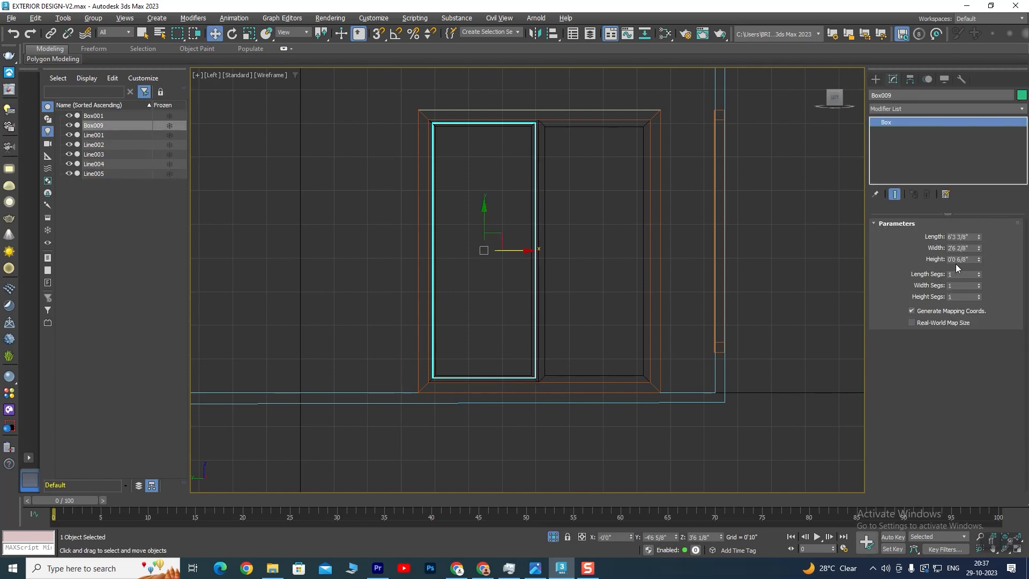
- Try larger length and width values for the new panel box, undoing each change
drag(976, 235, 979, 226)
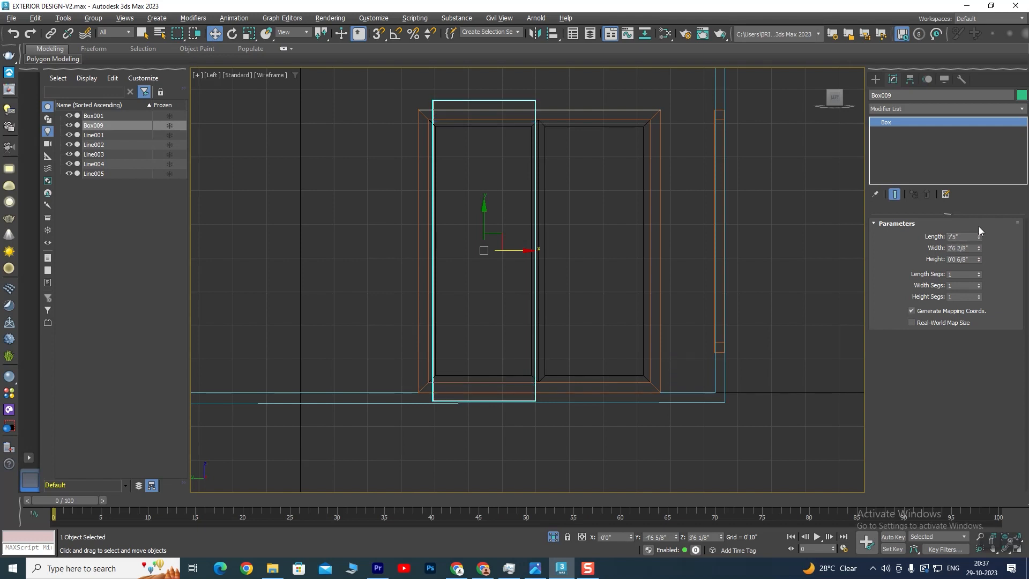
key(ctrl+z)
key(alt+w)
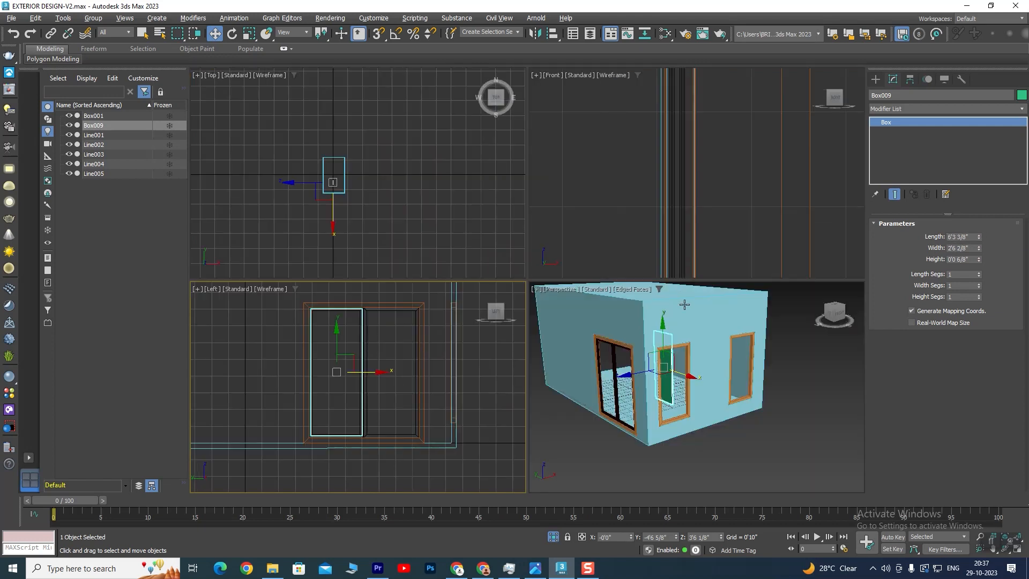
key(alt+w)
alt+middle_drag(444, 296, 458, 332)
scroll(411, 314, up, 3)
scroll(551, 282, up, 6)
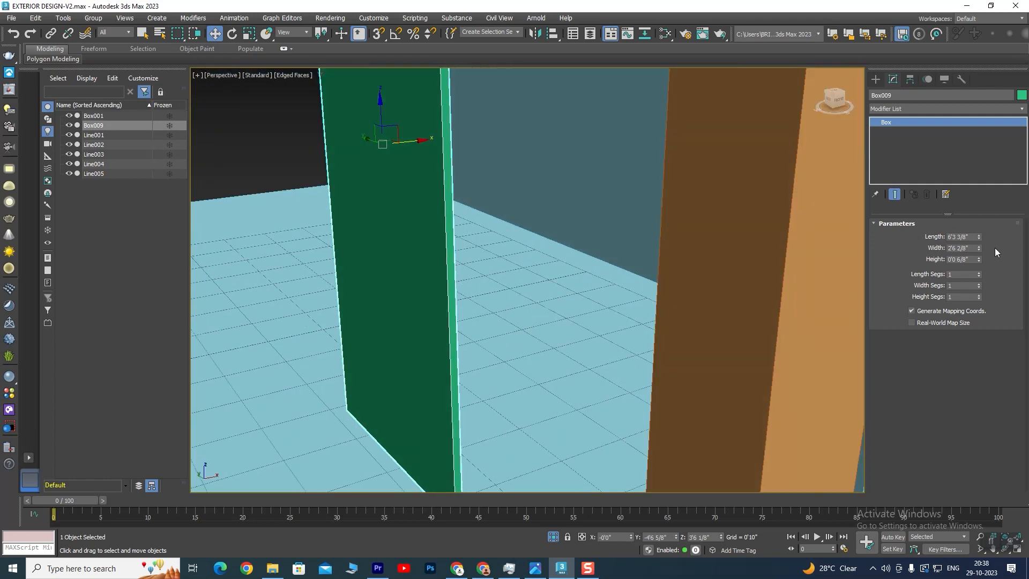
drag(978, 247, 978, 240)
key(ctrl+z)
- Thin the panel box by setting its height to 0.5 inches and then to 0.4 inches
click(980, 258)
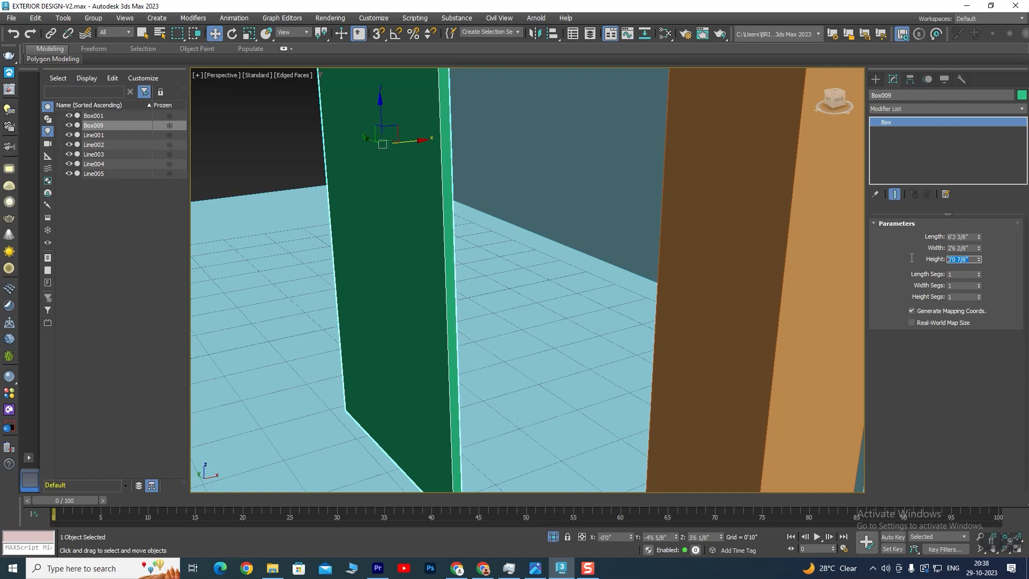
text(.5)
key(Return)
scroll(499, 223, down, 6)
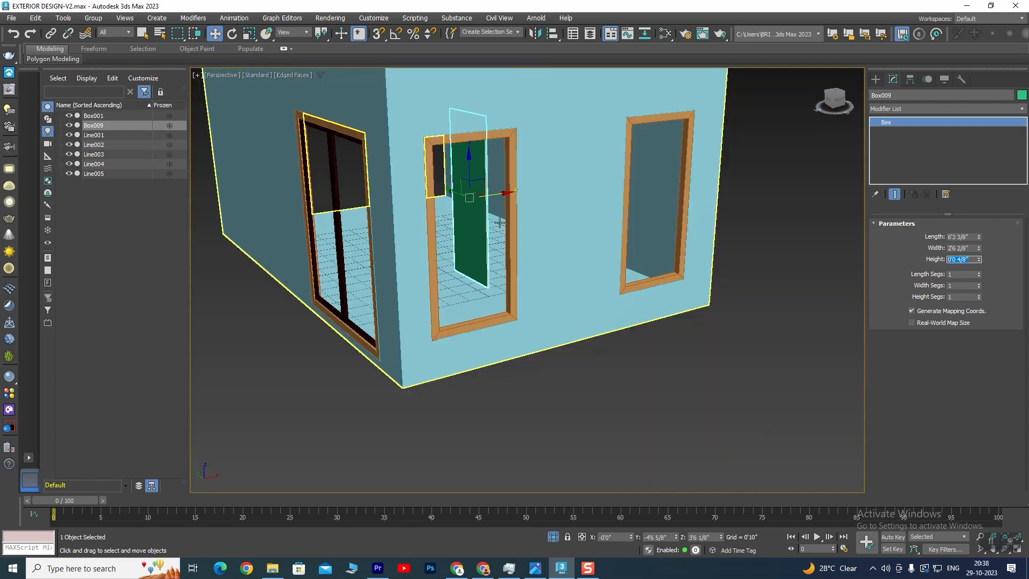
scroll(500, 222, up, 6)
text(.4)
key(Return)
- Align the panel box to the original panel frame center to center in X and Z
scroll(482, 160, down, 5)
alt+middle_drag(445, 248, 599, 63)
click(553, 34)
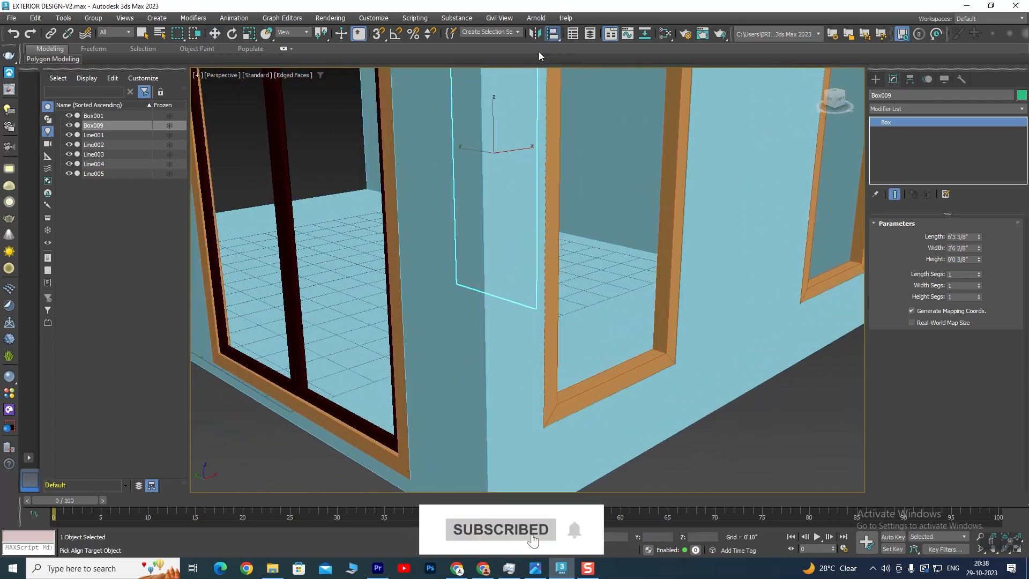
click(244, 355)
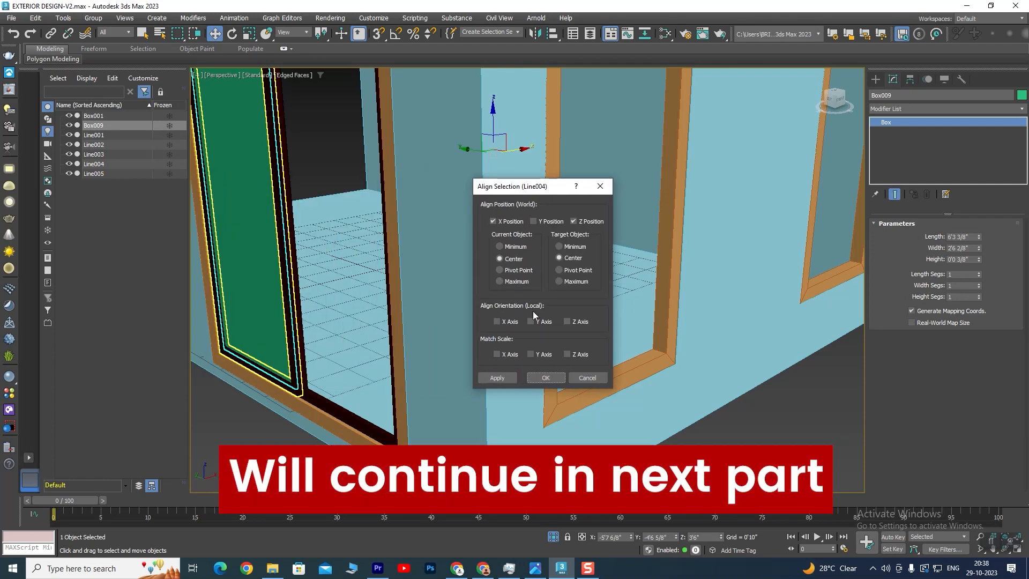
click(544, 378)
- Check the panel box's fit inside its frame and clone it in place as an instance
scroll(418, 328, up, 5)
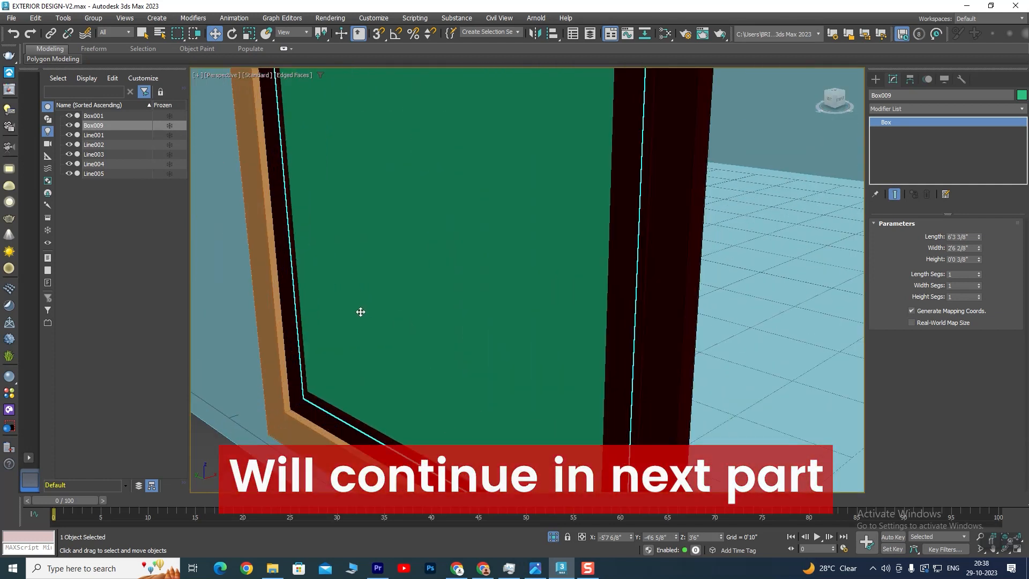
scroll(354, 313, up, 3)
scroll(355, 314, down, 8)
middle_drag(381, 278, 386, 298)
scroll(362, 274, up, 4)
scroll(370, 276, down, 5)
key(ctrl+v)
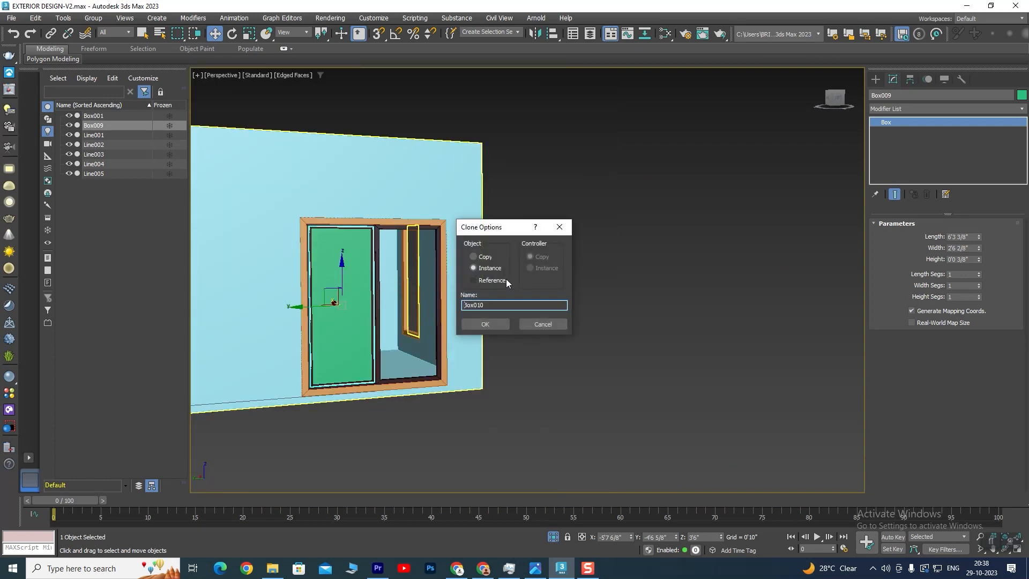
click(492, 324)
alt+middle_drag(493, 300, 512, 275)
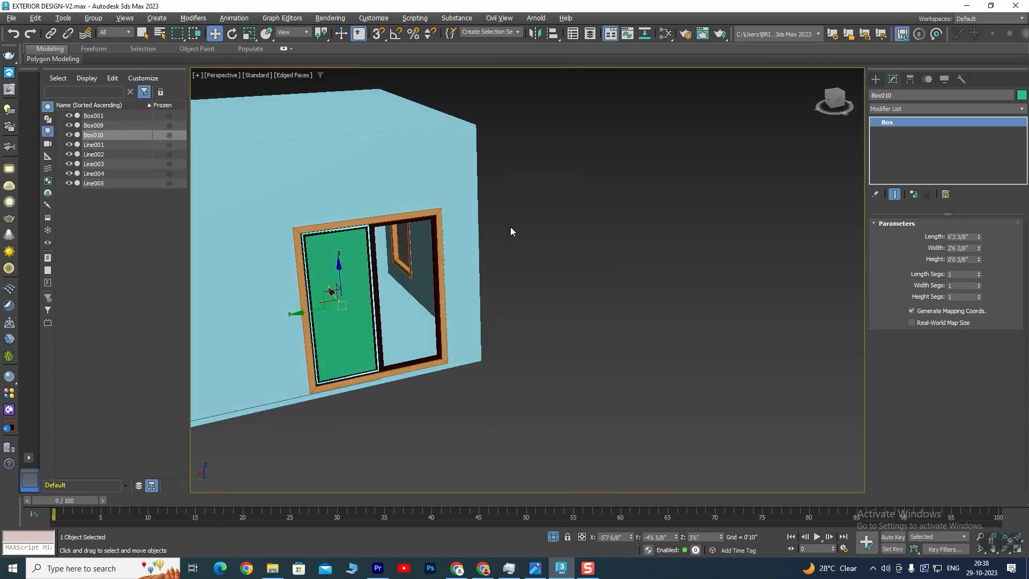
- Align the cloned panel box to the second sliding panel's frame, center to center in X, Y and Z
click(552, 33)
scroll(424, 275, up, 5)
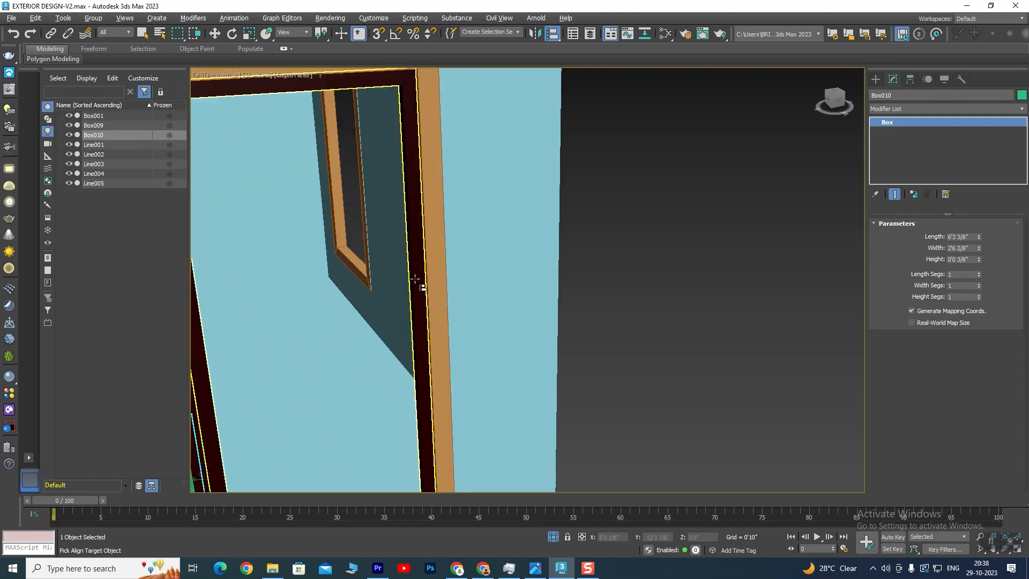
click(416, 279)
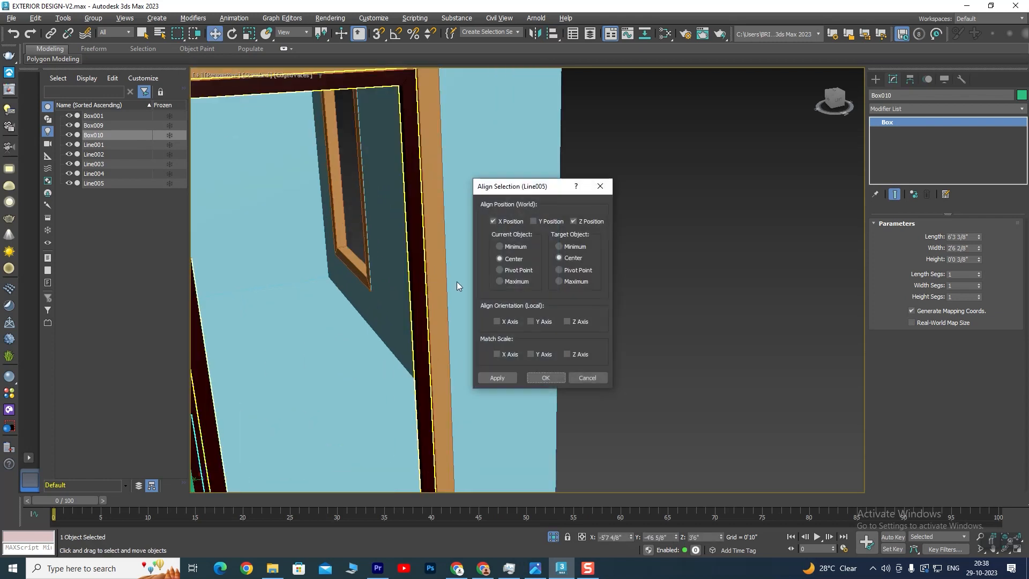
click(515, 259)
click(533, 221)
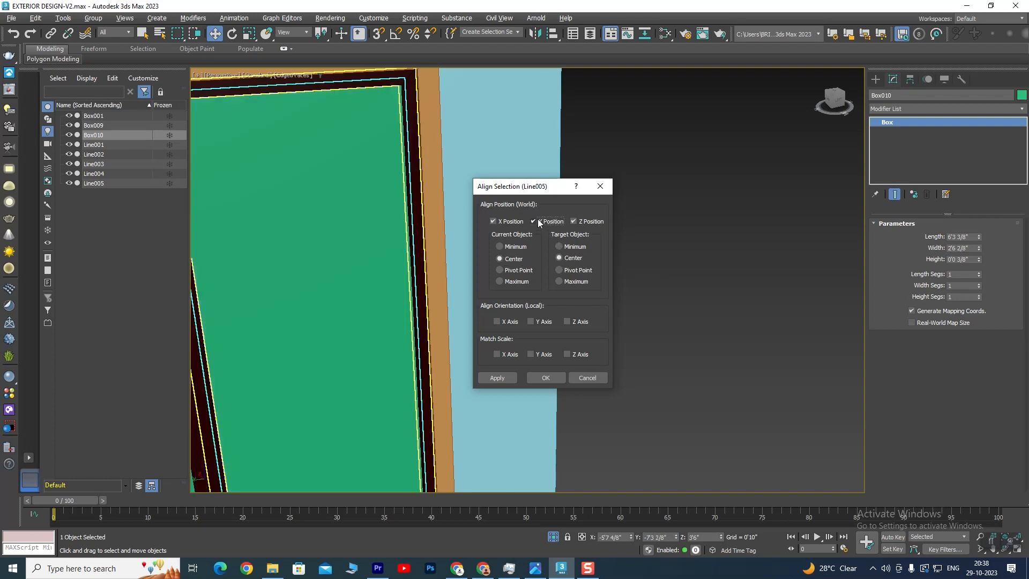
click(499, 222)
click(507, 223)
click(506, 223)
click(506, 223)
click(547, 378)
- Copy the panel box along Y to a free spot outside the house, in front of the window wall
scroll(475, 287, down, 6)
alt+middle_drag(475, 287, 427, 305)
scroll(427, 305, up, 5)
scroll(482, 280, down, 4)
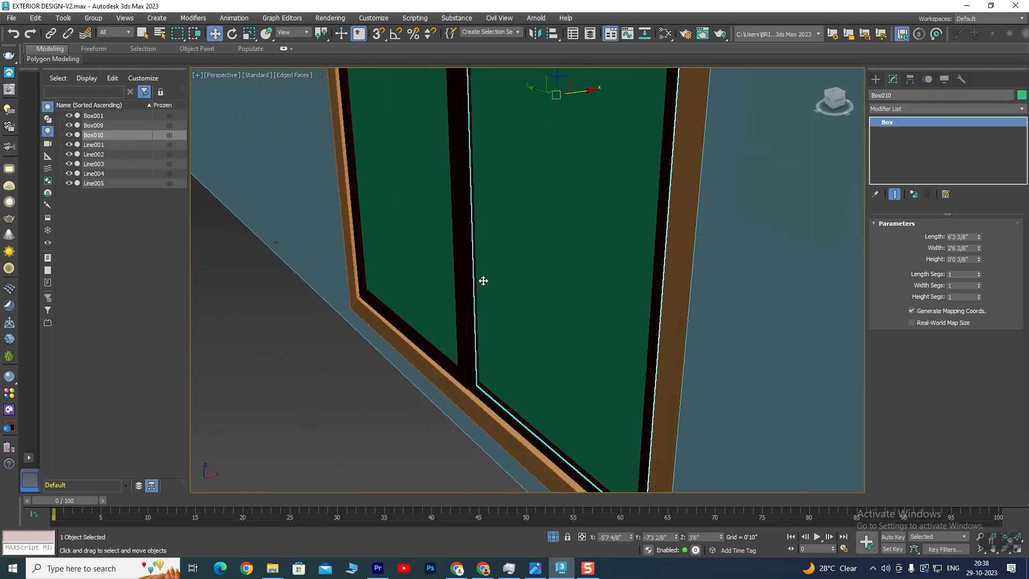
scroll(456, 292, down, 3)
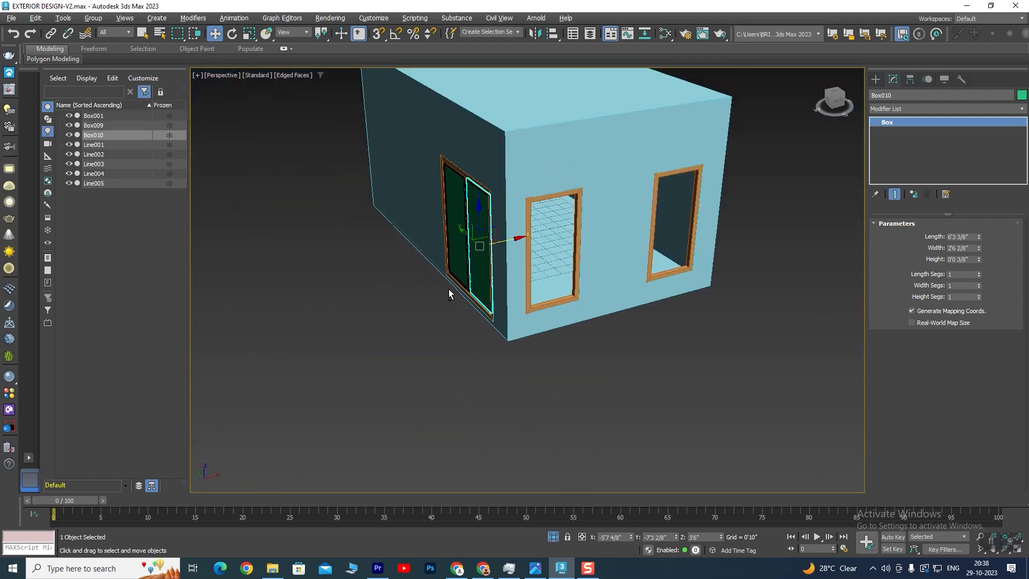
alt+middle_drag(448, 290, 479, 272)
middle_drag(584, 301, 464, 343)
mouse_move(328, 306)
shift+mouse_down()
mouse_move(447, 324)
mouse_move(457, 342)
shift+mouse_up()
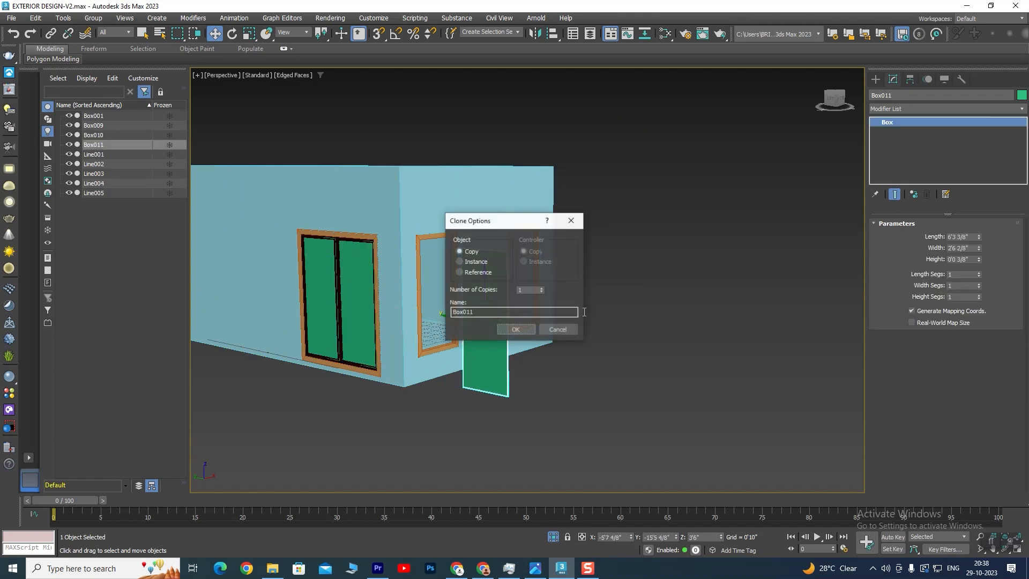
click(517, 329)
- Rotate the copied panel 90 degrees about Z with angle snap so it runs parallel to the window wall
scroll(513, 309, up, 3)
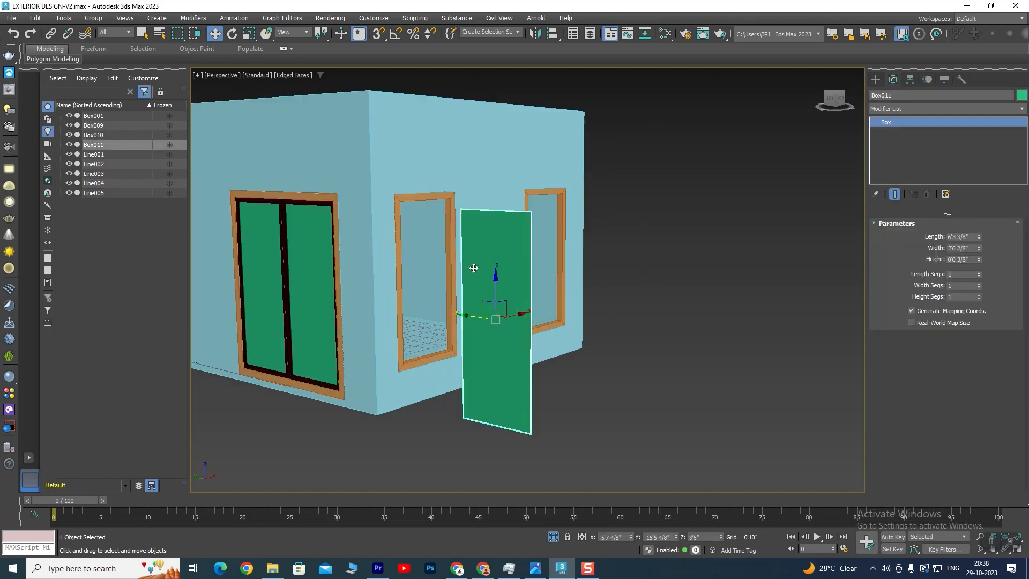
key(e)
click(396, 33)
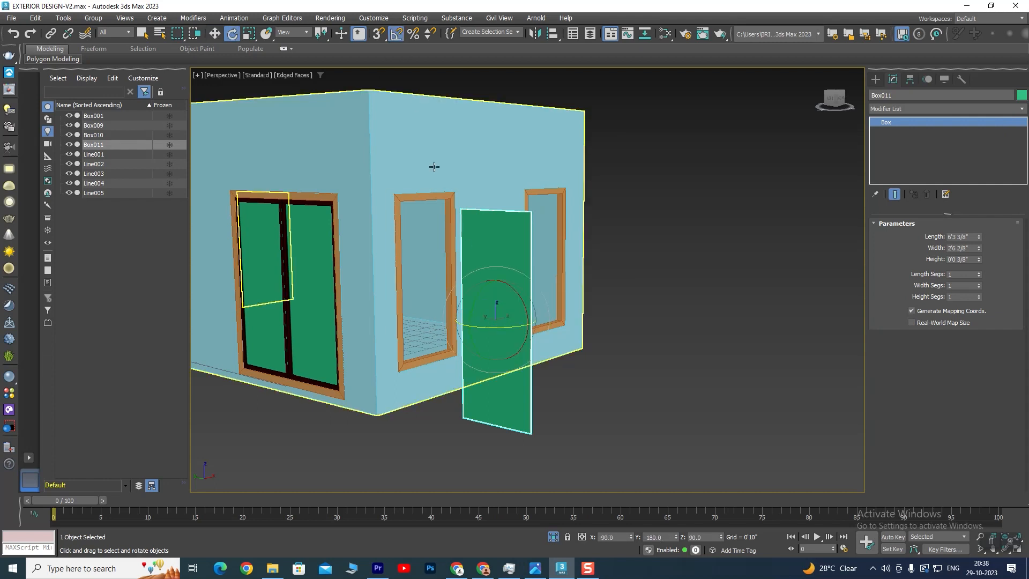
drag(489, 340, 503, 328)
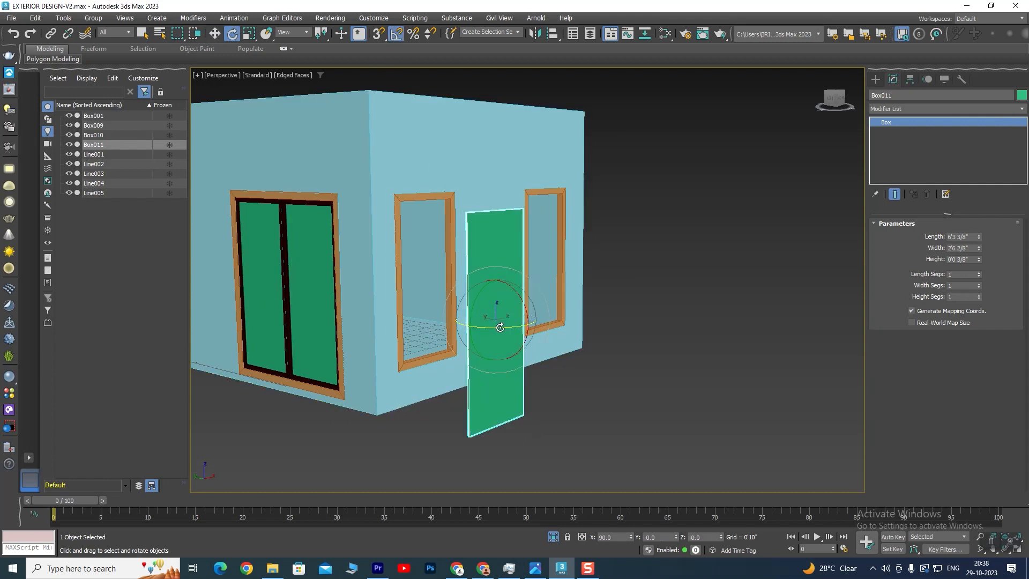
key(w)
- Align the rotated panel to the window frame nearest the door, center to center in X, Y and Z
alt+middle_drag(482, 353, 469, 369)
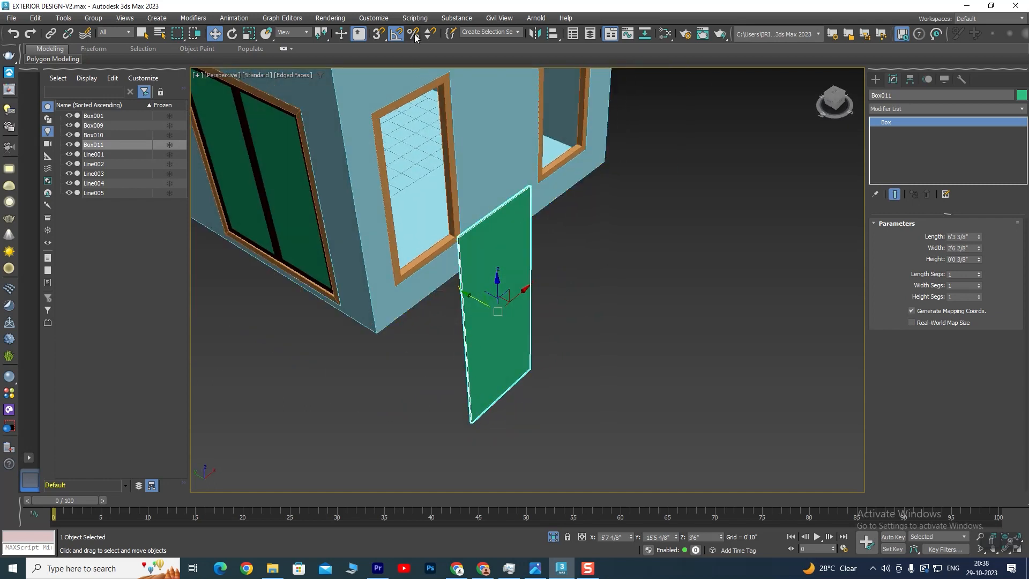
click(552, 33)
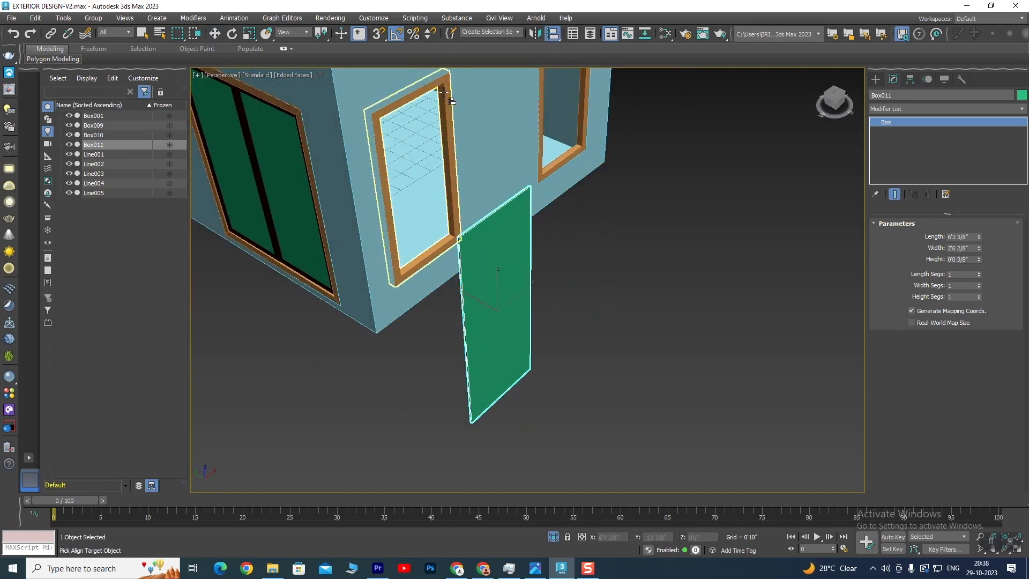
click(445, 93)
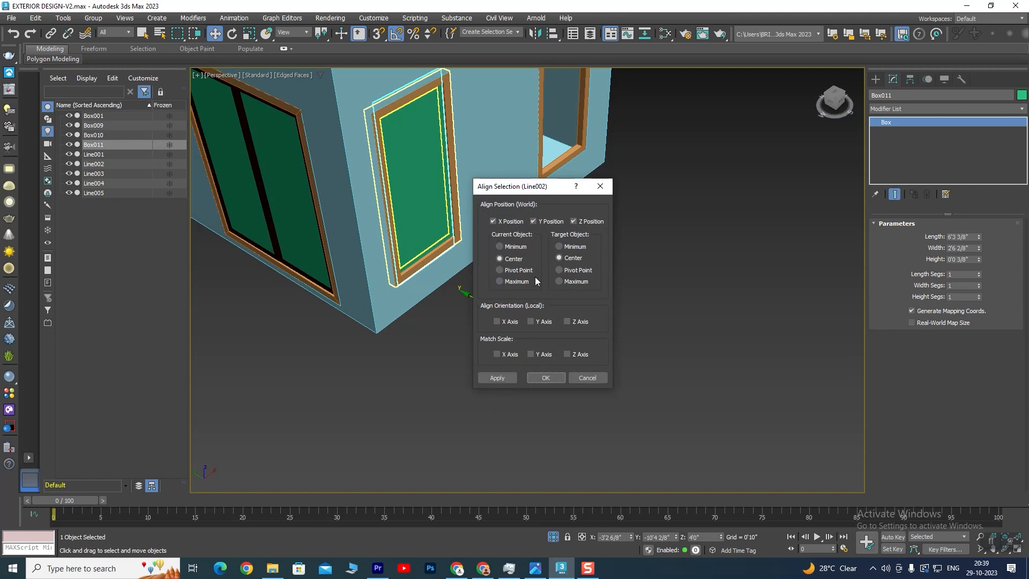
click(541, 221)
click(541, 220)
click(511, 220)
click(512, 220)
click(581, 221)
click(580, 222)
click(518, 245)
click(568, 246)
click(514, 259)
click(569, 259)
click(537, 378)
- Copy the window pane along X into the second window's frame on the same wall
scroll(436, 237, up, 4)
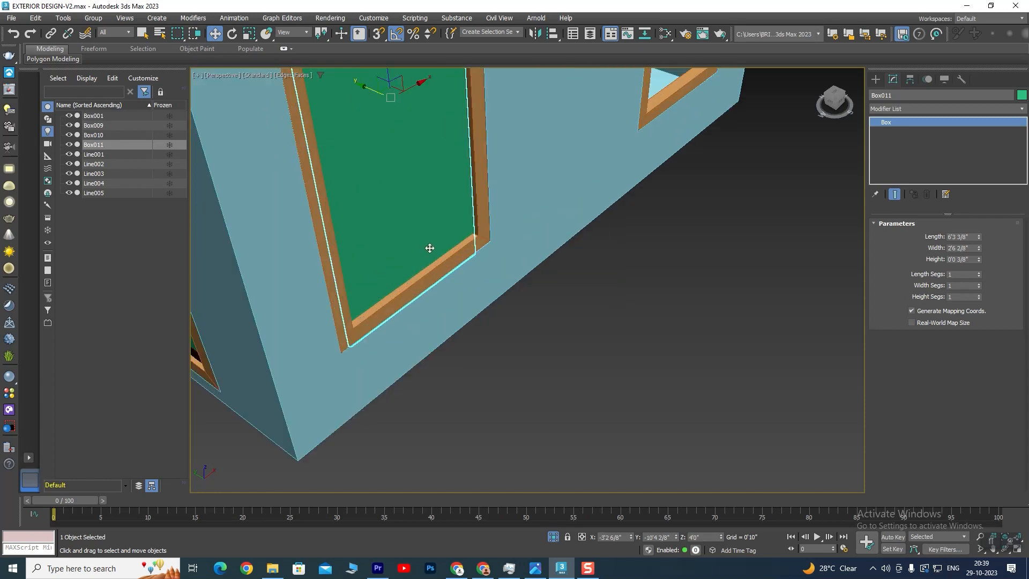
middle_drag(433, 257, 442, 360)
middle_drag(421, 305, 427, 375)
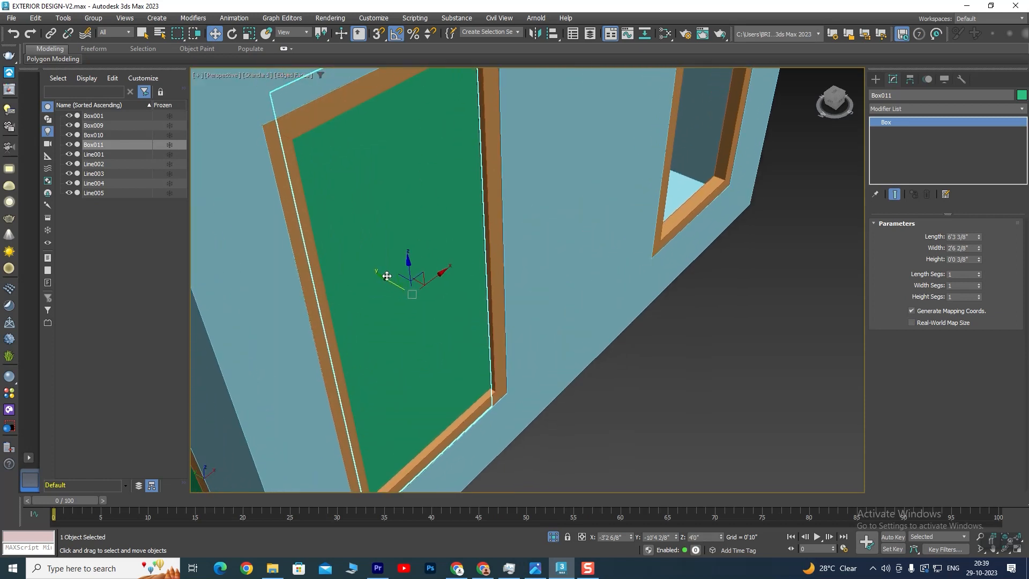
scroll(386, 276, down, 1)
scroll(471, 304, down, 2)
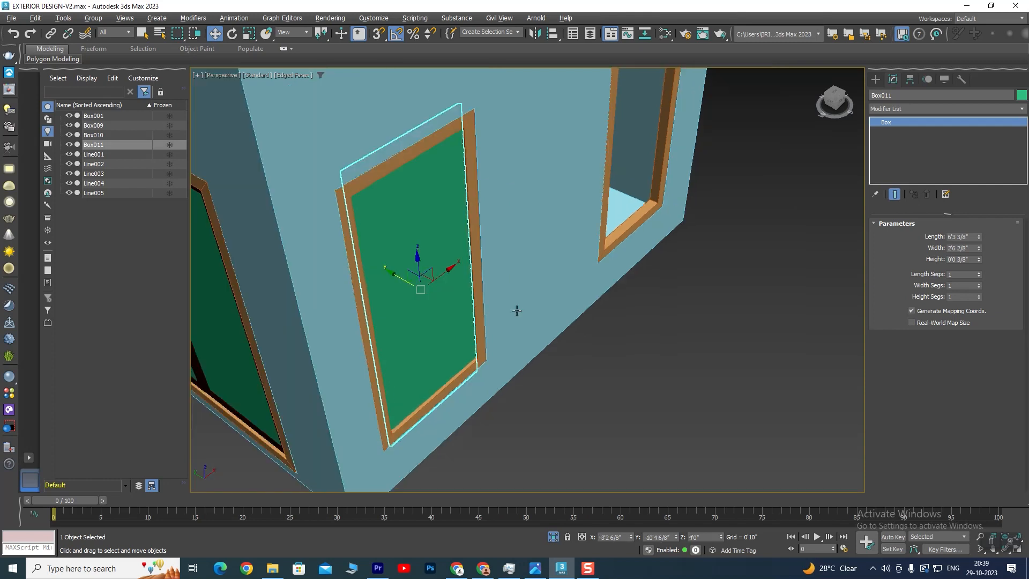
shift+drag(315, 276, 543, 229)
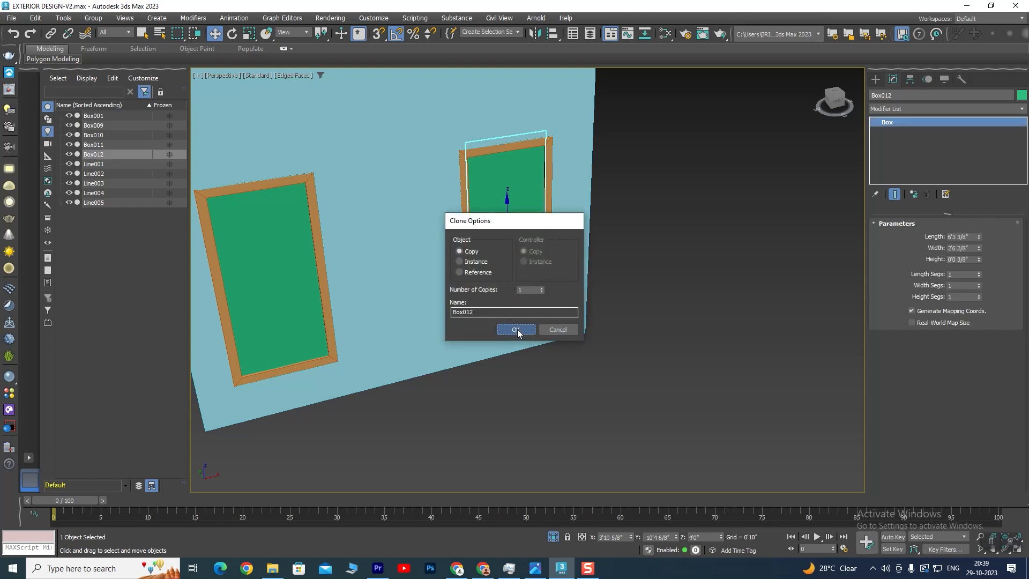
click(516, 329)
- Nudge the second window's pane about 1/8 inch in negative X within its frame
scroll(541, 308, up, 5)
scroll(530, 268, down, 3)
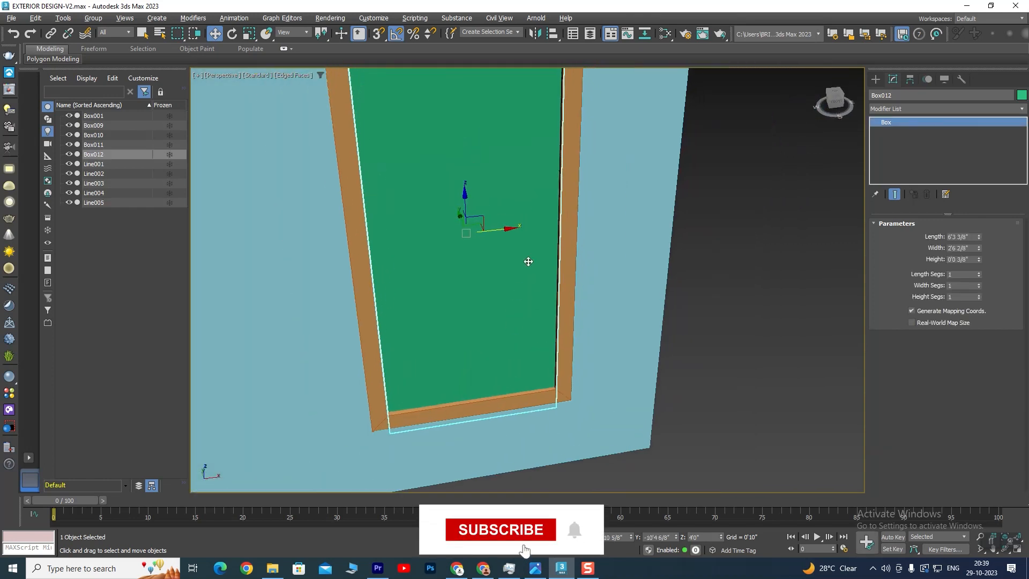
scroll(529, 261, up, 4)
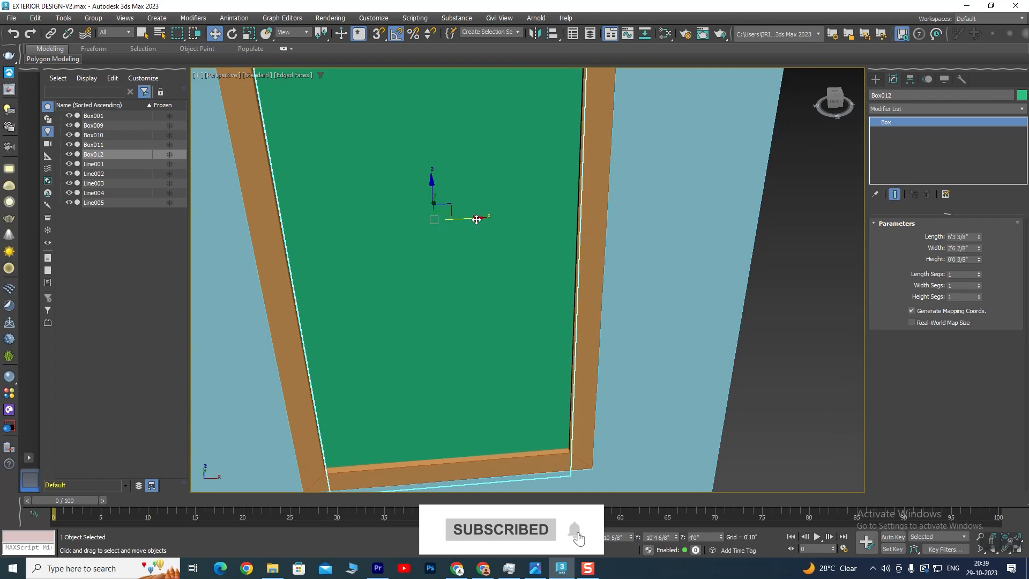
drag(477, 220, 474, 221)
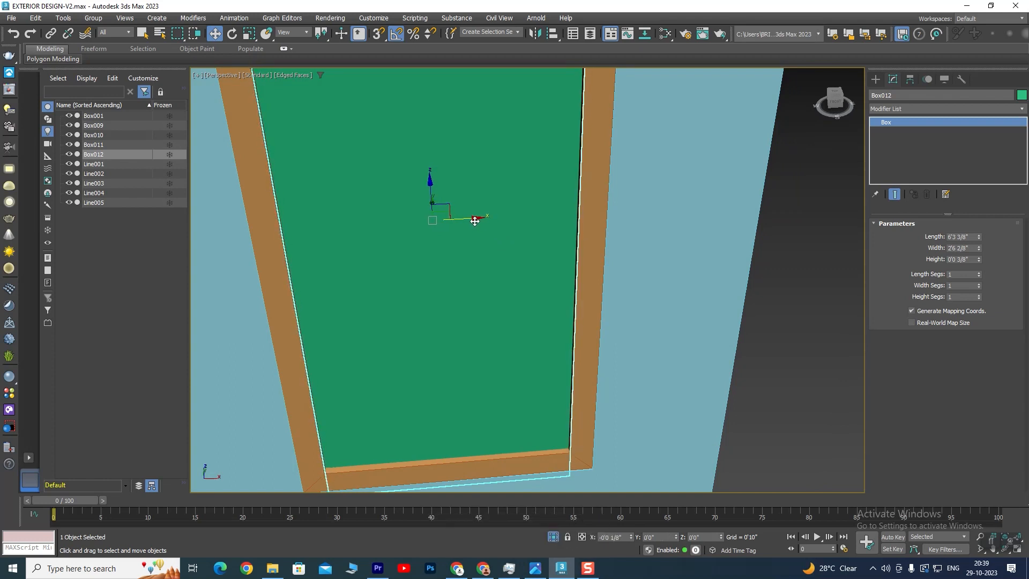
- Exit isolation to show the whole house and inspect the upper storey's openings
scroll(475, 221, down, 15)
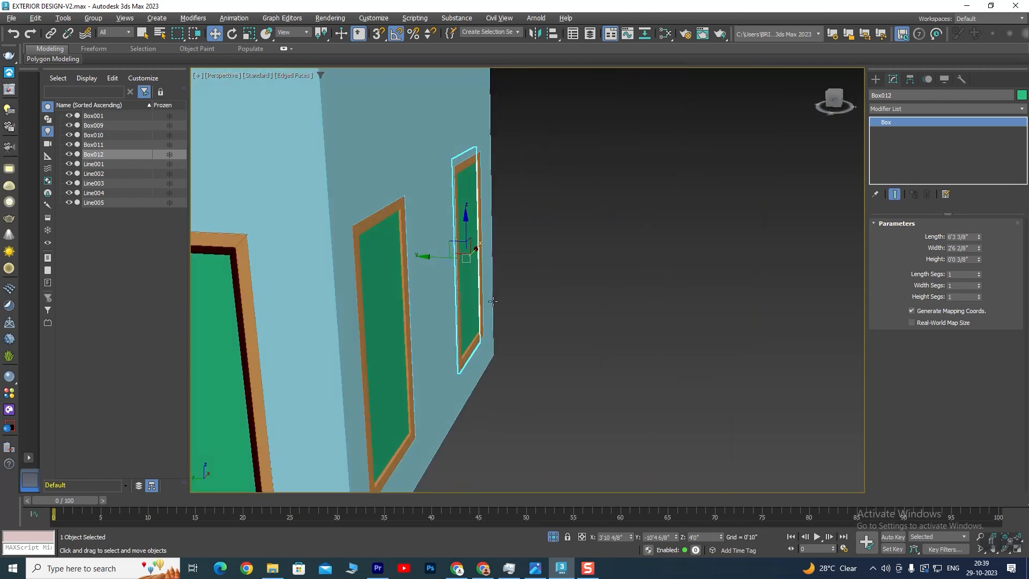
alt+middle_drag(541, 290, 557, 285)
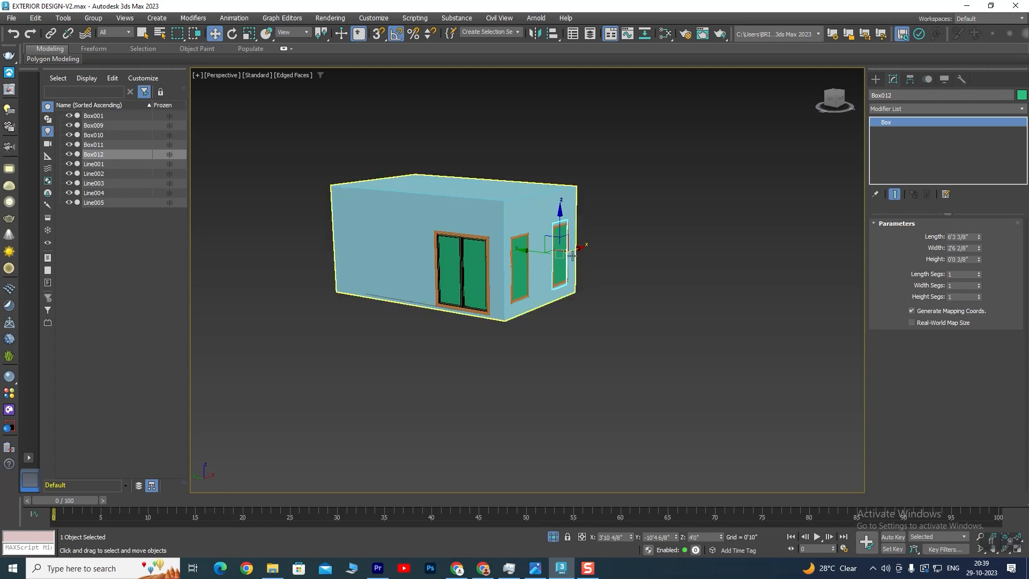
scroll(531, 235, up, 3)
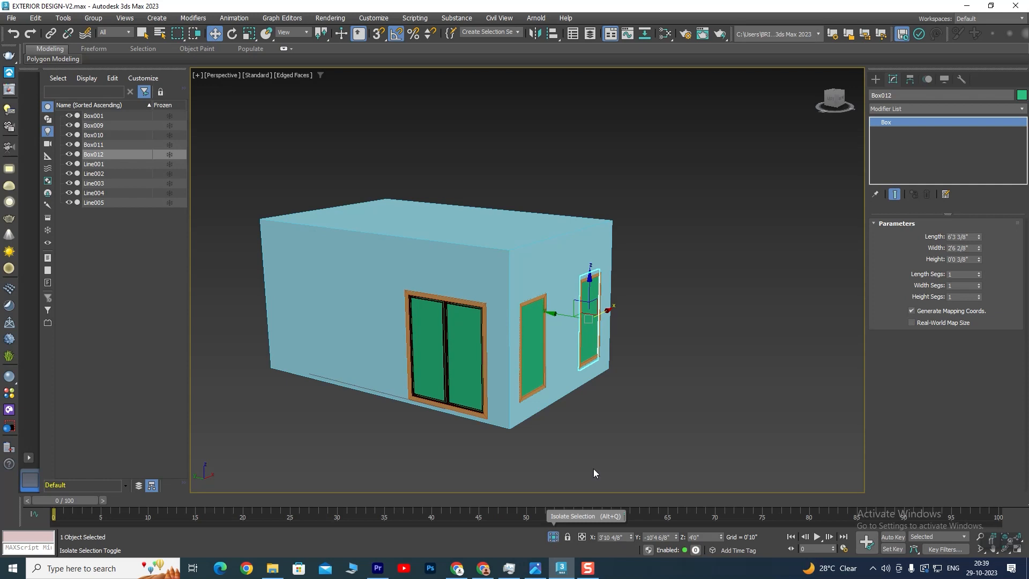
click(686, 193)
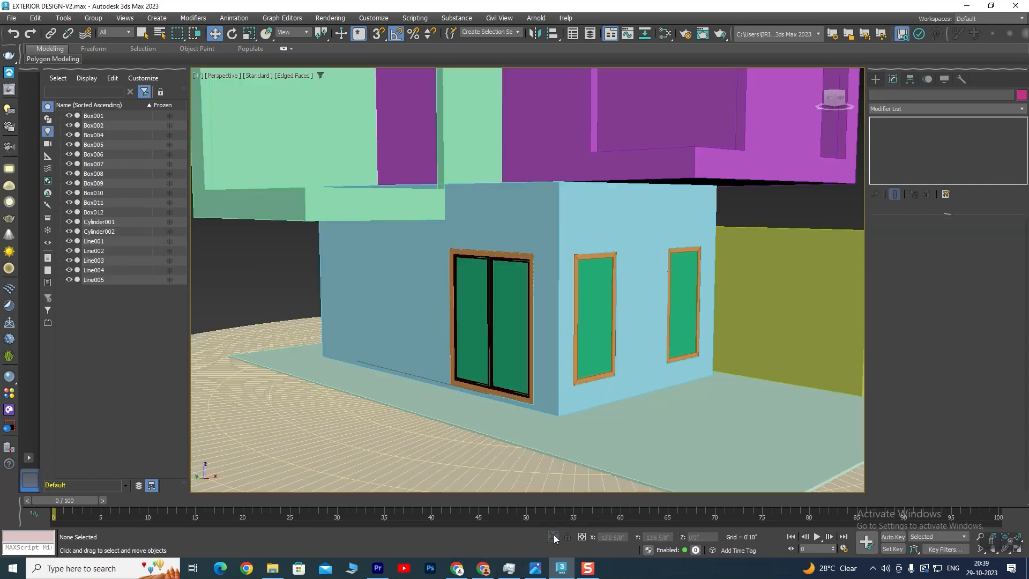
scroll(551, 352, down, 5)
middle_drag(550, 352, 545, 355)
scroll(395, 296, up, 3)
middle_drag(395, 296, 461, 257)
middle_drag(764, 278, 541, 300)
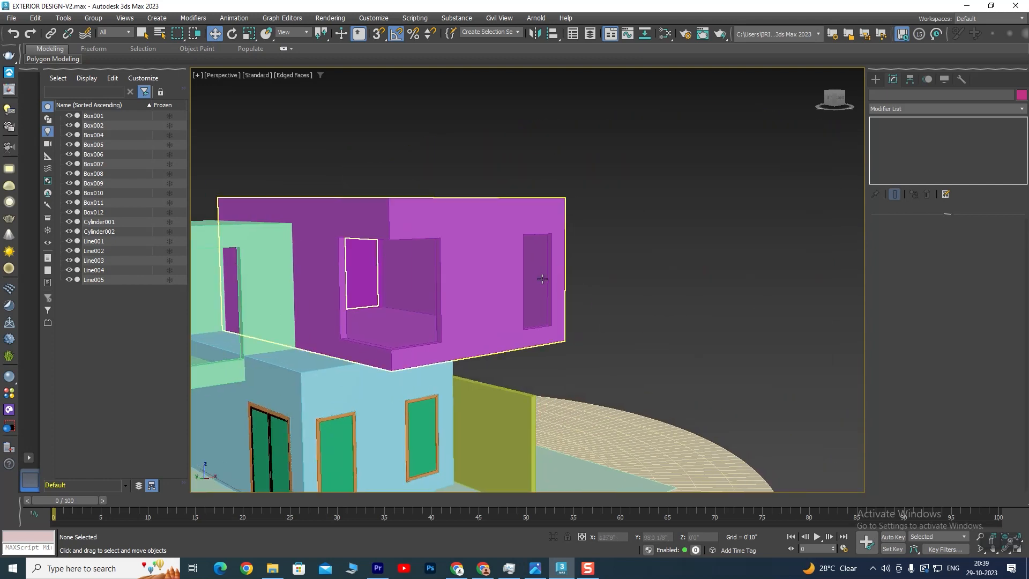
scroll(545, 278, down, 4)
- Select the second window's pane together with its frame and clone them in place as an instance
click(491, 367)
scroll(495, 357, up, 4)
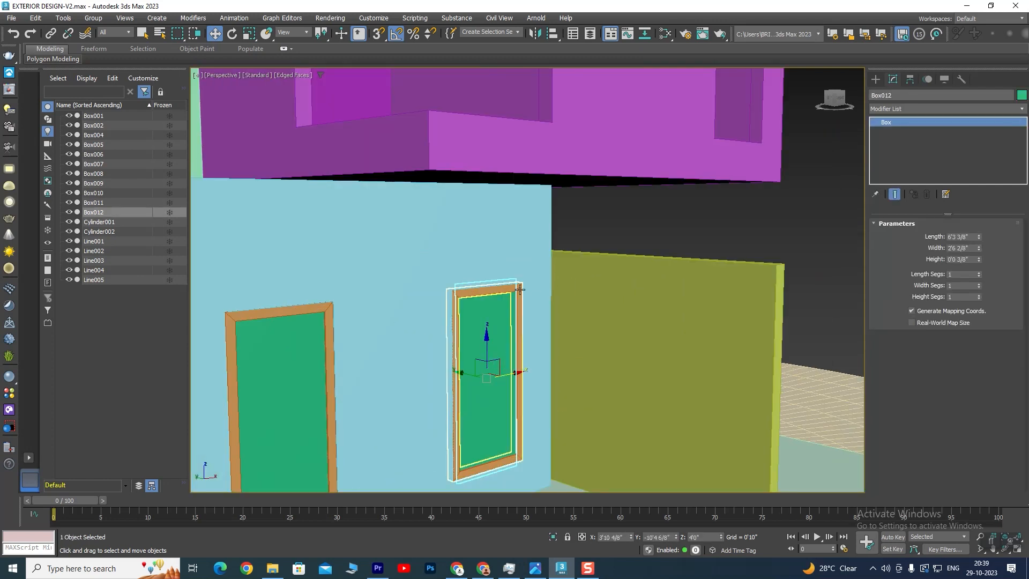
ctrl+click(520, 290)
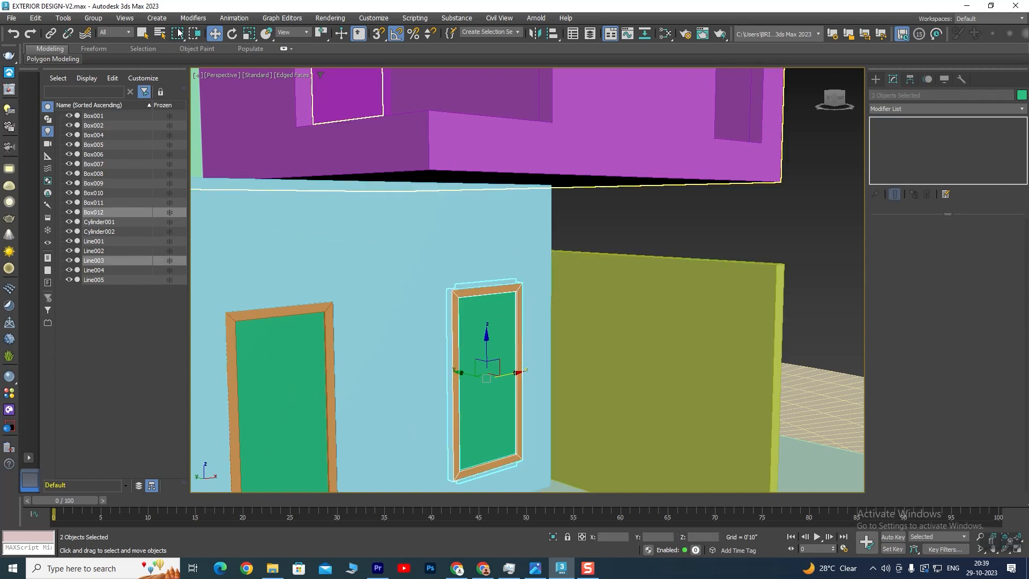
click(105, 19)
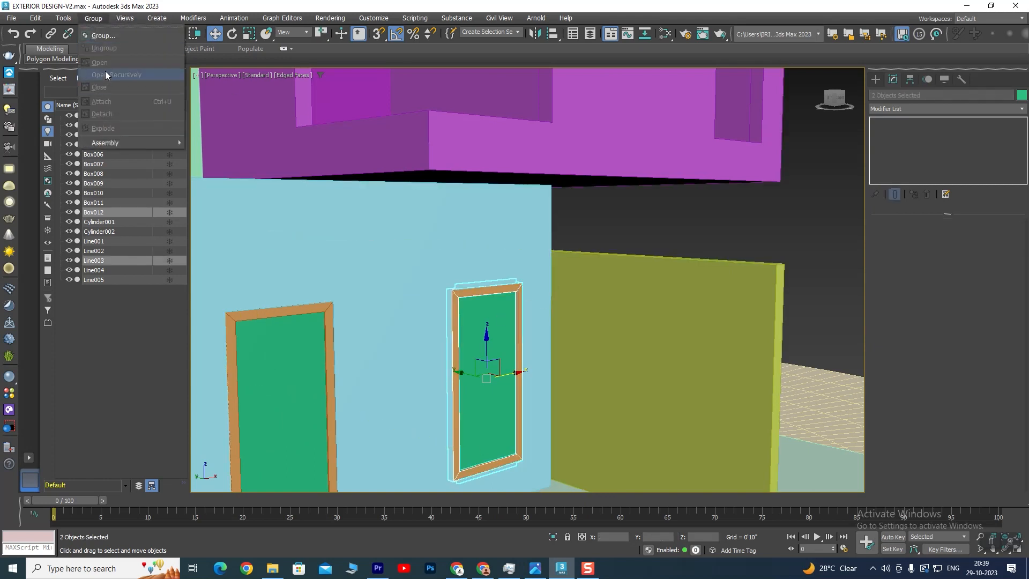
click(448, 5)
middle_drag(628, 395, 602, 407)
key(ctrl+v)
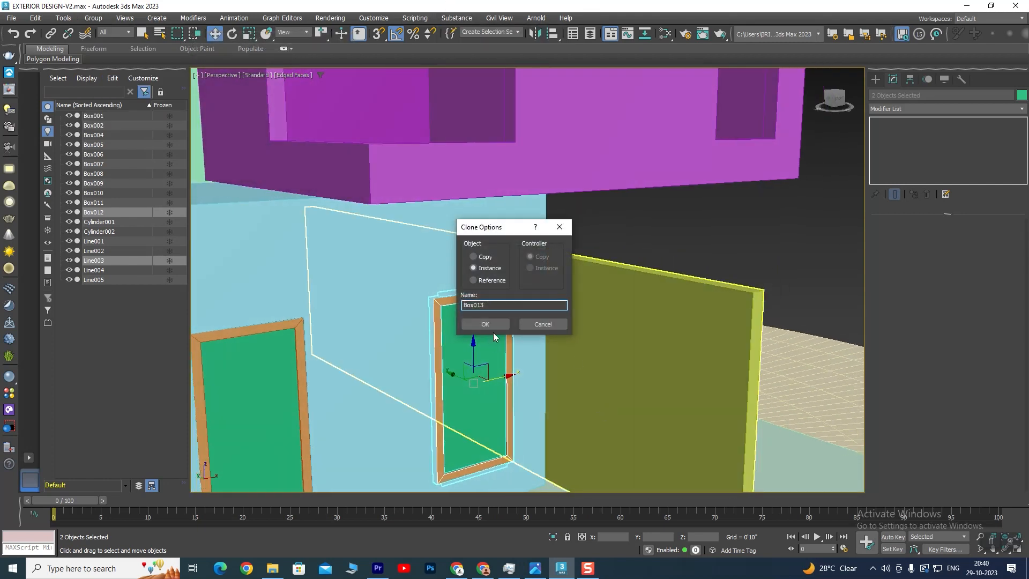
click(489, 325)
- Move the window frame with snapping up to the narrow opening in the upper storey's wall
middle_drag(519, 418, 445, 338)
scroll(445, 338, down, 5)
middle_drag(506, 297, 480, 349)
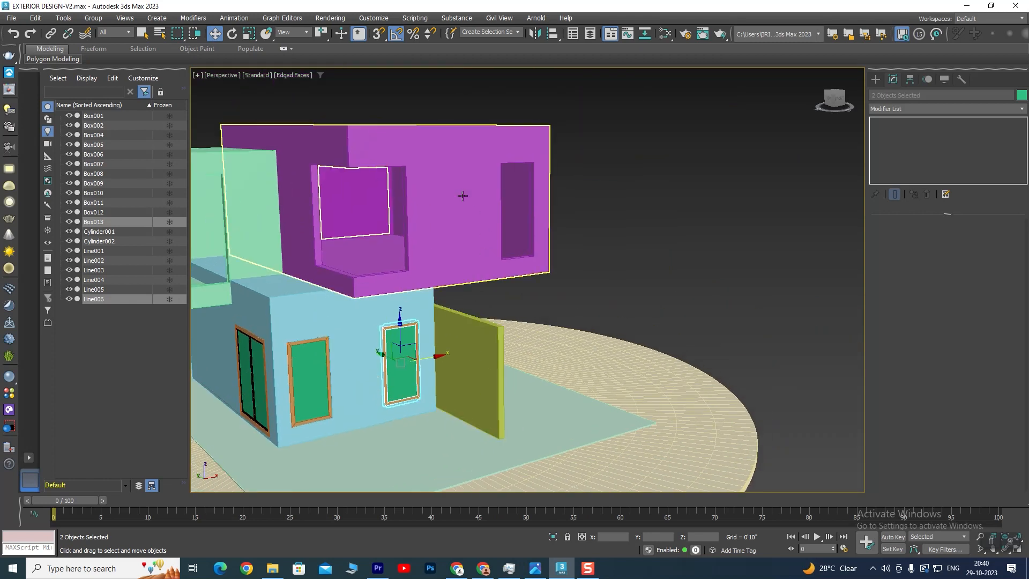
click(378, 34)
scroll(423, 429, up, 3)
drag(381, 401, 558, 178)
scroll(559, 177, down, 4)
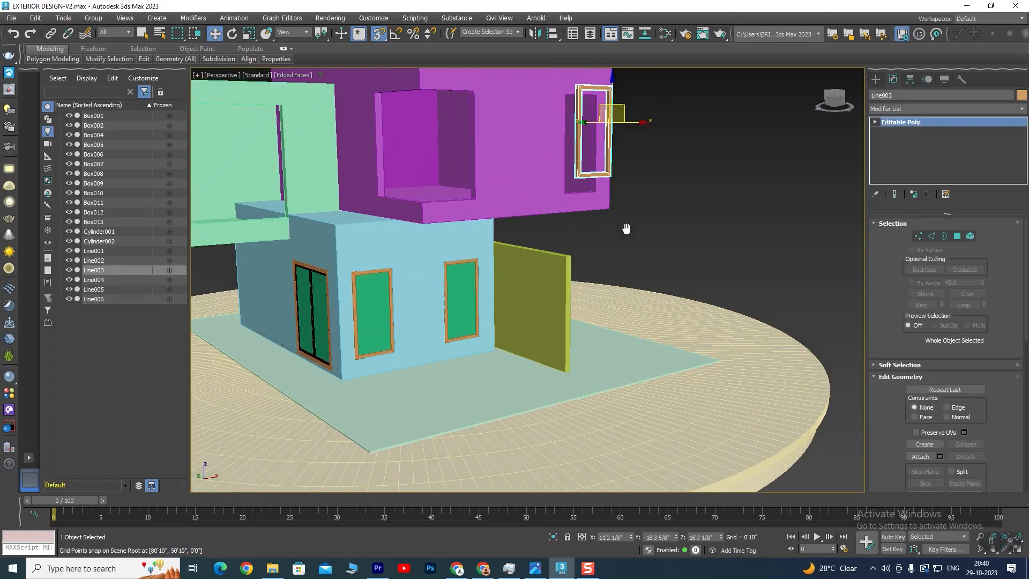
scroll(614, 298, up, 3)
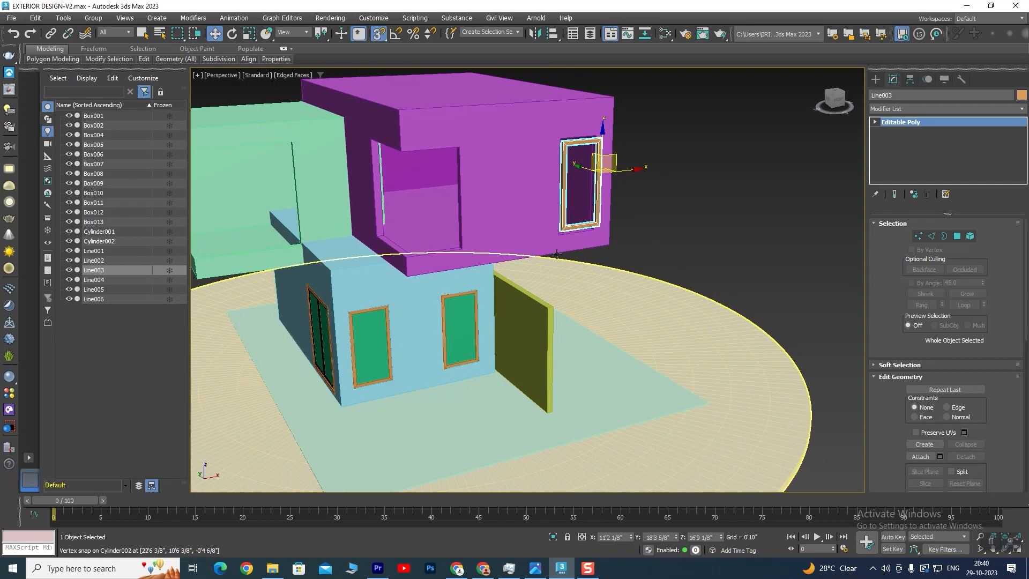
scroll(608, 188, up, 5)
click(379, 35)
alt+middle_drag(567, 232, 542, 284)
scroll(542, 285, down, 4)
alt+middle_drag(592, 343, 551, 351)
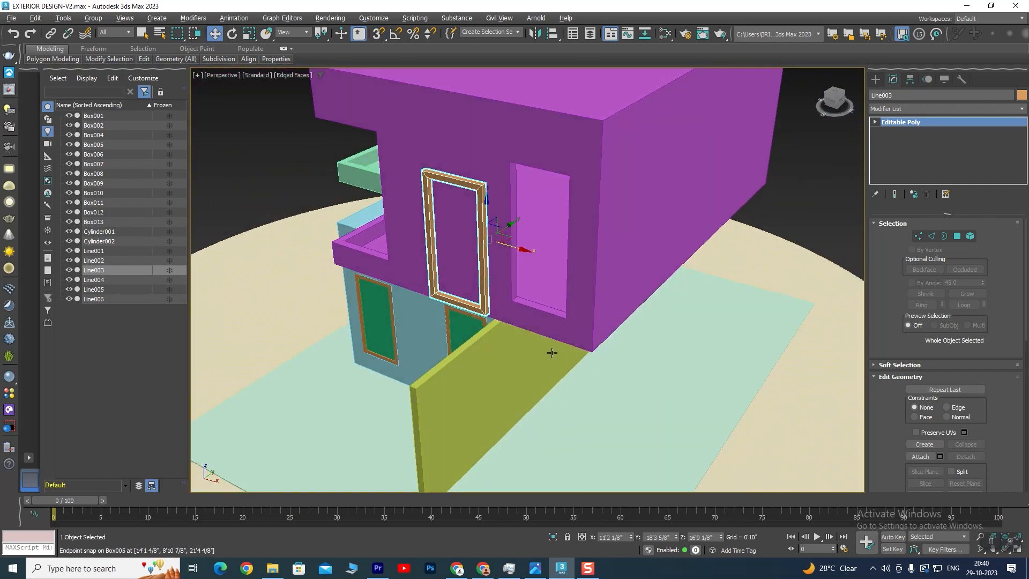
click(553, 35)
click(567, 314)
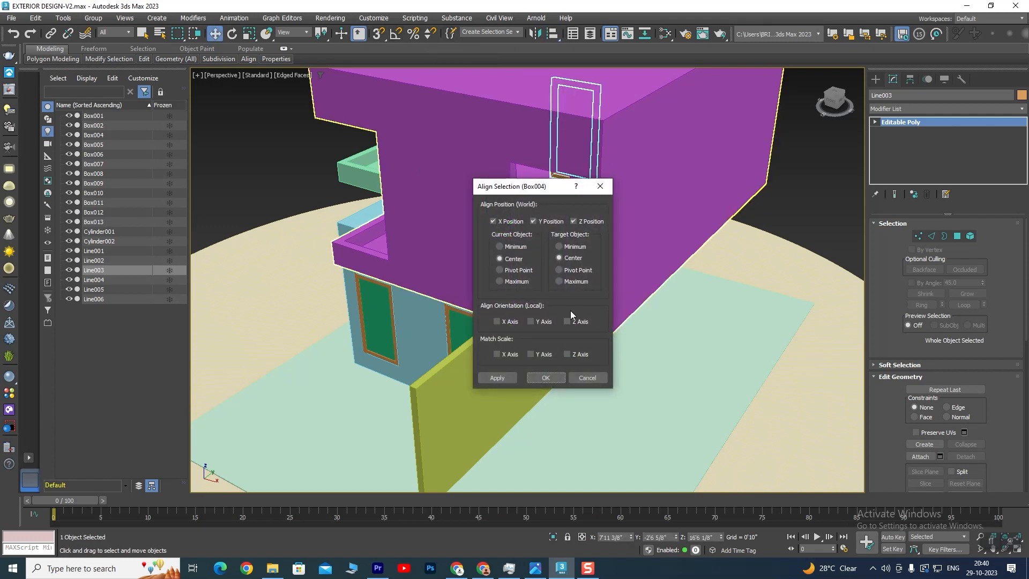
click(500, 246)
click(569, 248)
click(535, 221)
click(514, 224)
click(550, 224)
drag(558, 191, 711, 194)
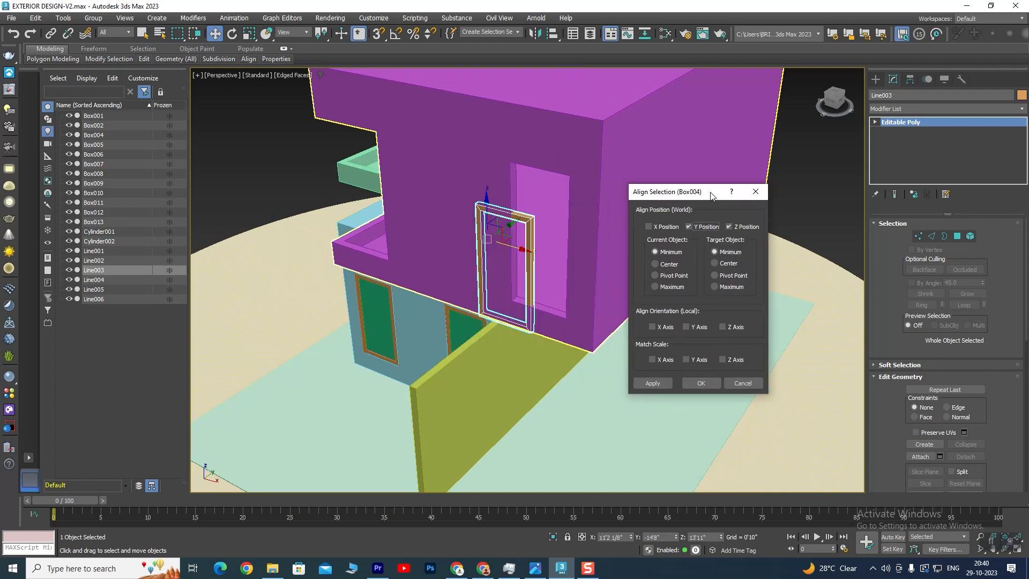
click(730, 226)
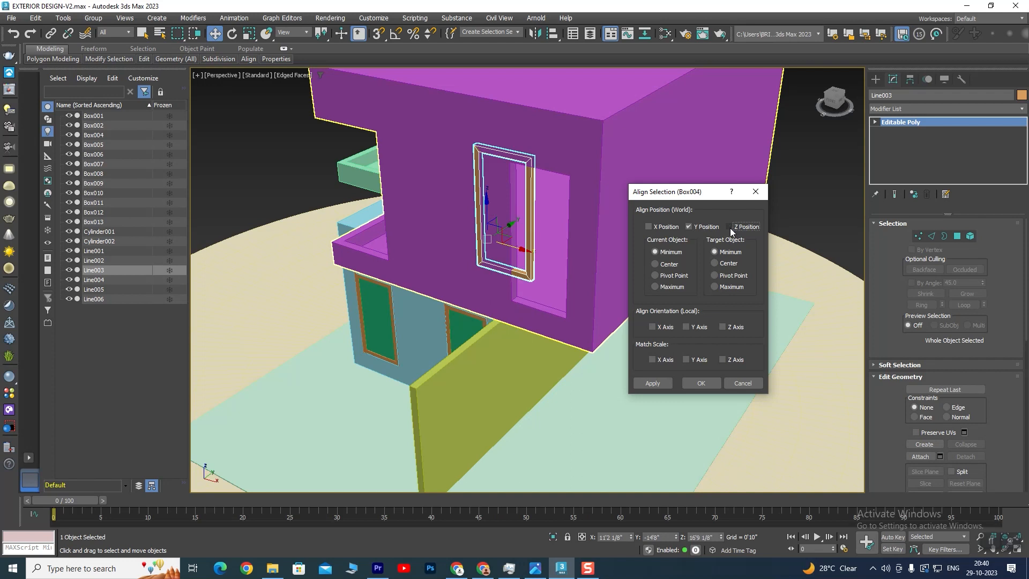
click(666, 267)
click(719, 268)
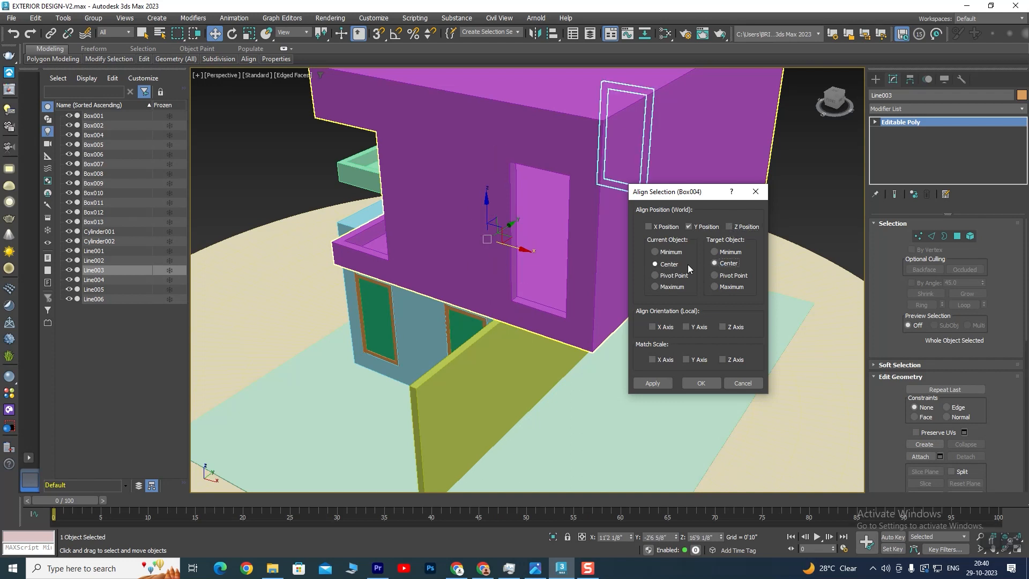
click(721, 253)
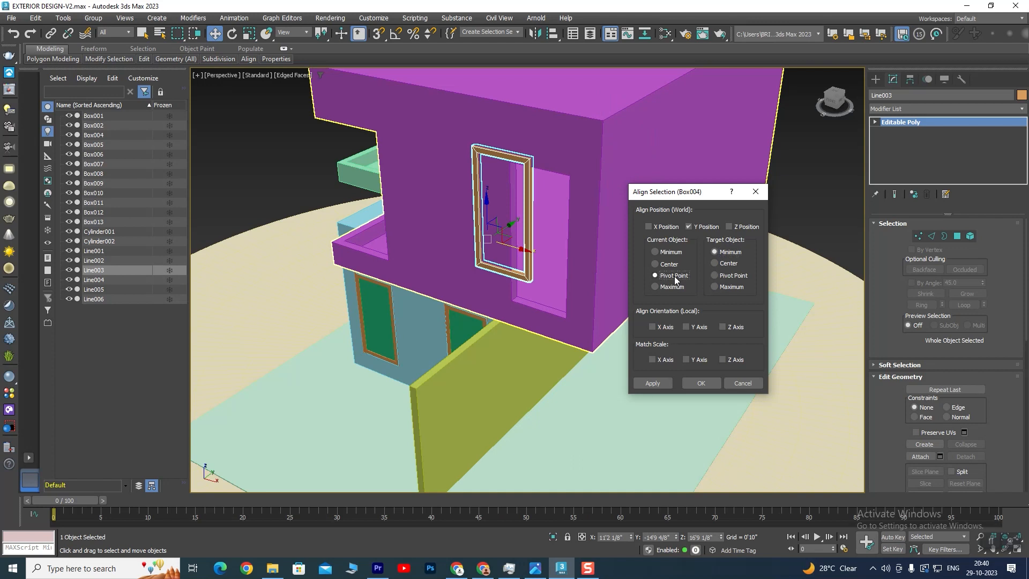
click(720, 287)
click(670, 287)
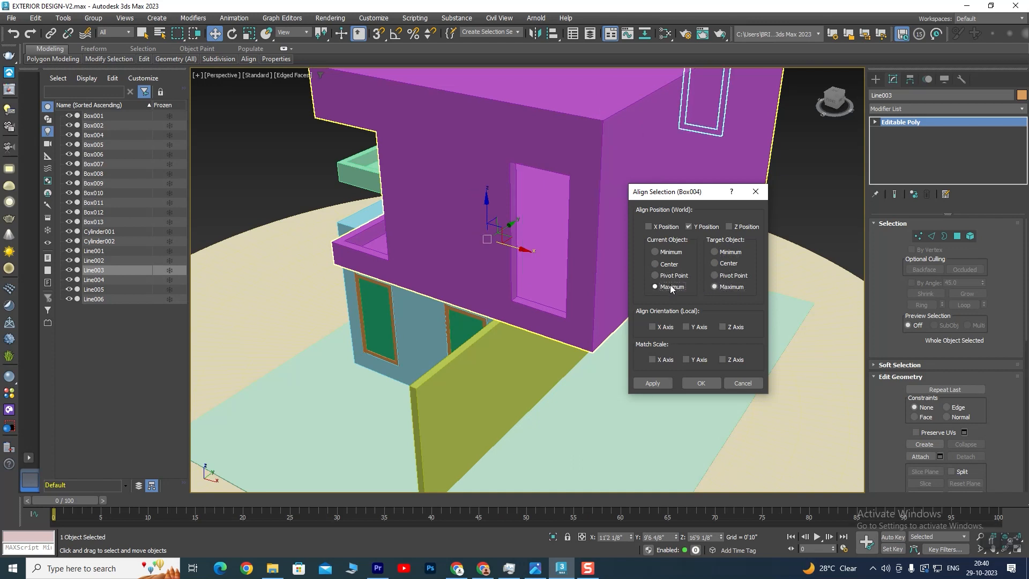
click(656, 229)
click(670, 254)
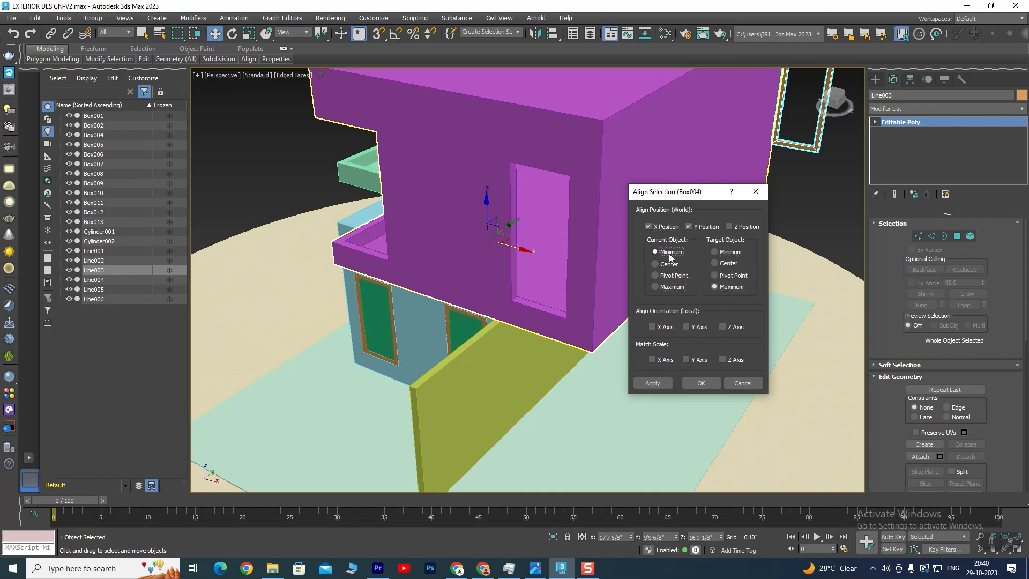
click(715, 252)
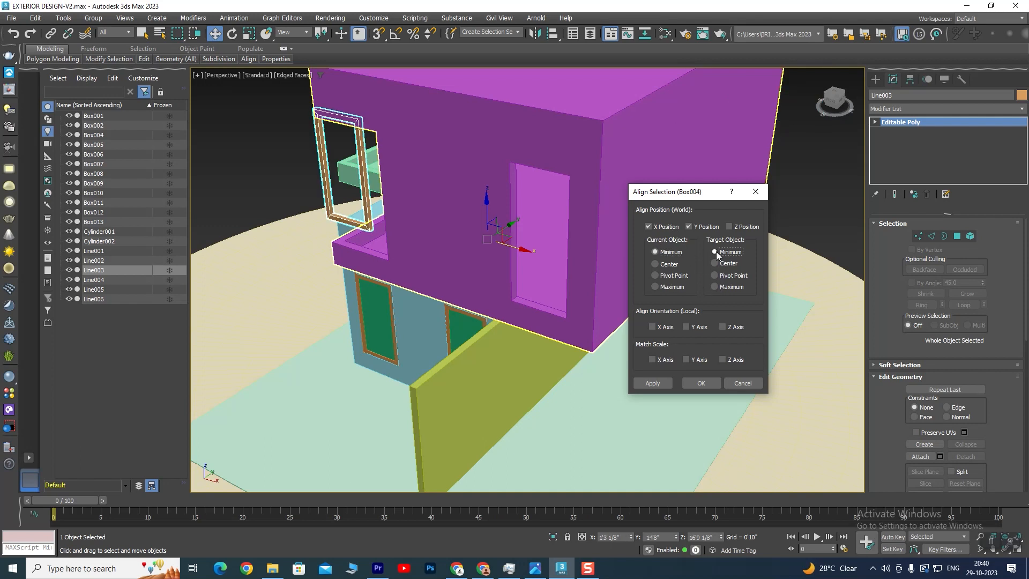
click(697, 226)
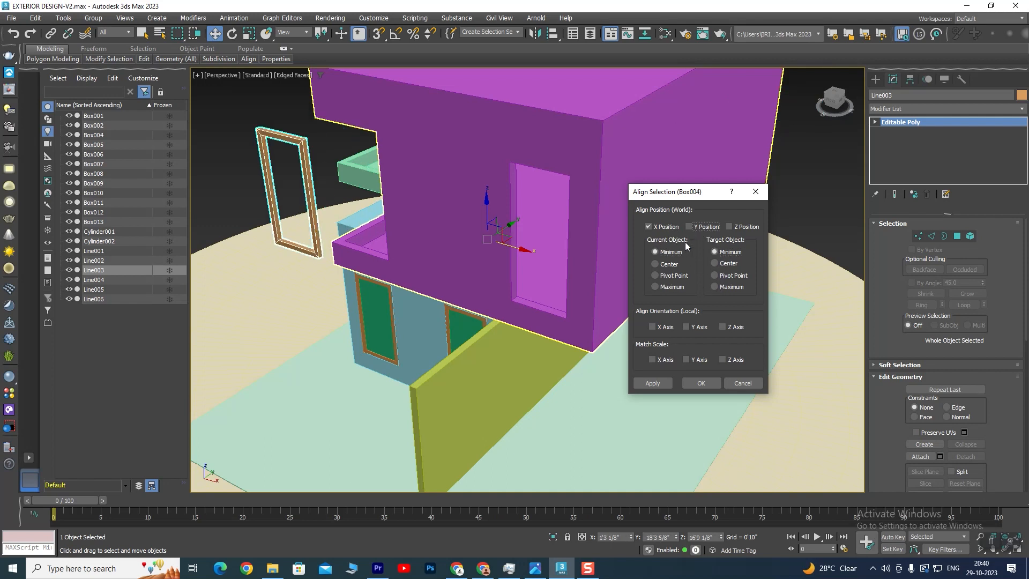
click(654, 228)
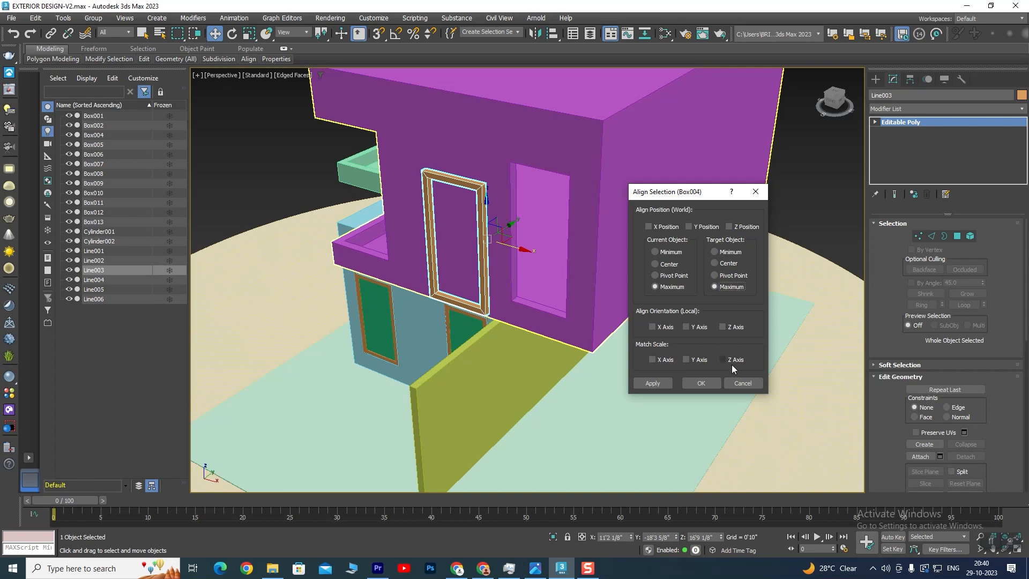
click(743, 382)
- Move the window frame back to the upper storey's wall and line up its top and side edges with the narrow opening
alt+middle_drag(558, 310, 520, 306)
drag(508, 233, 601, 223)
alt+middle_drag(602, 222, 618, 273)
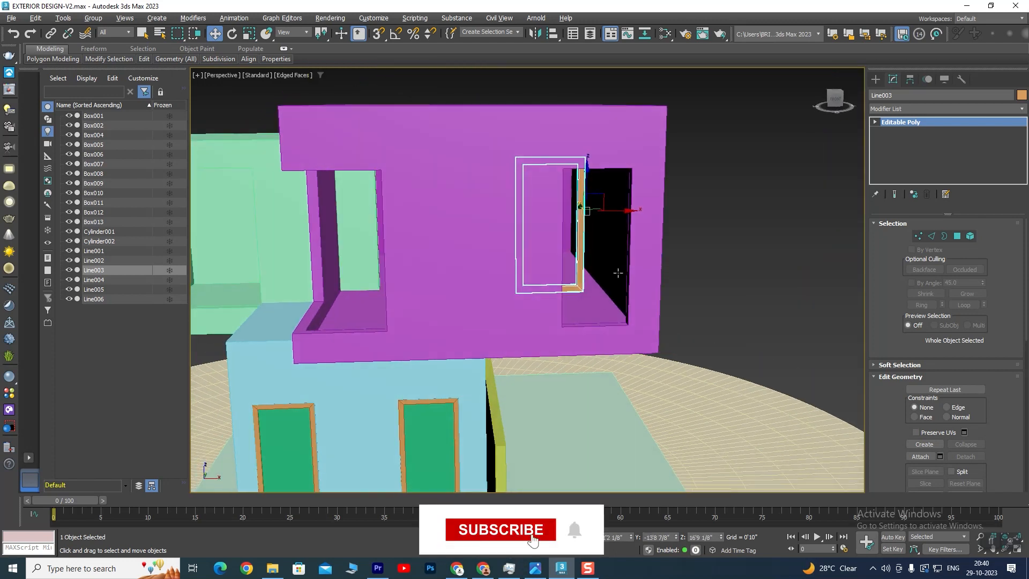
key(alt+w)
scroll(667, 180, down, 10)
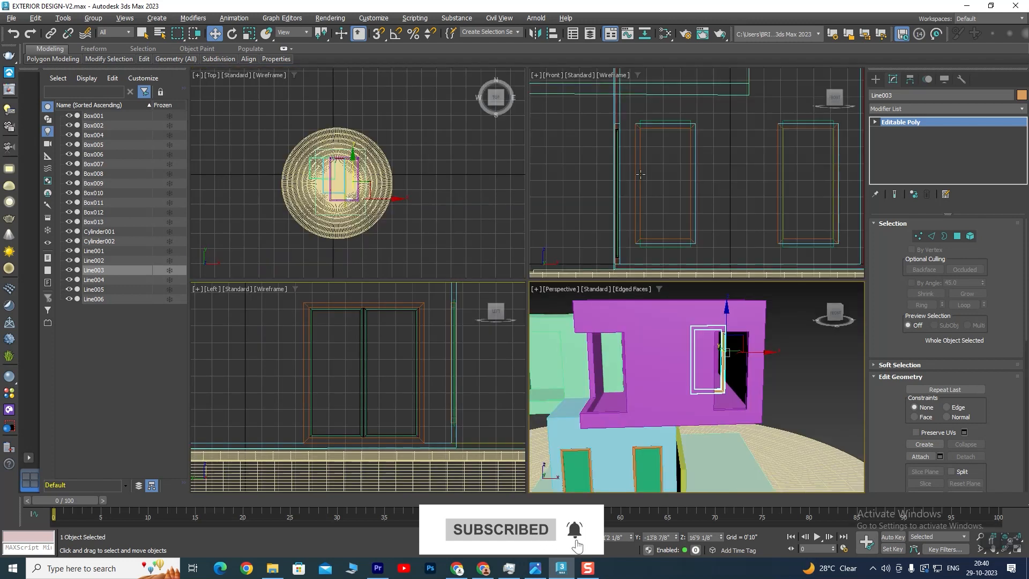
key(alt+w)
middle_drag(724, 177, 582, 322)
scroll(460, 268, up, 5)
middle_drag(507, 297, 471, 232)
drag(556, 186, 633, 186)
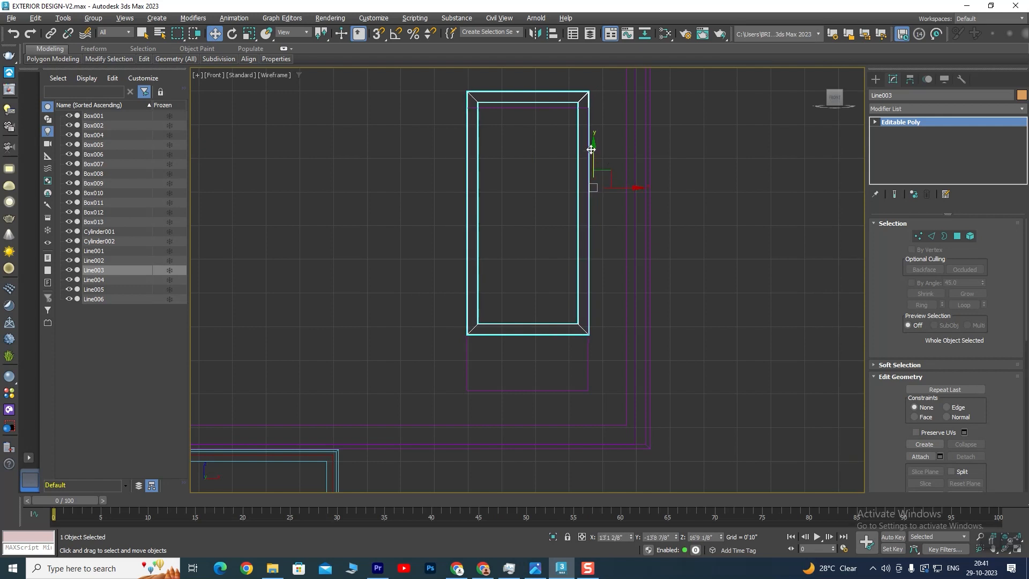
mouse_move(594, 148)
mouse_down()
mouse_move(595, 184)
mouse_move(599, 164)
mouse_up()
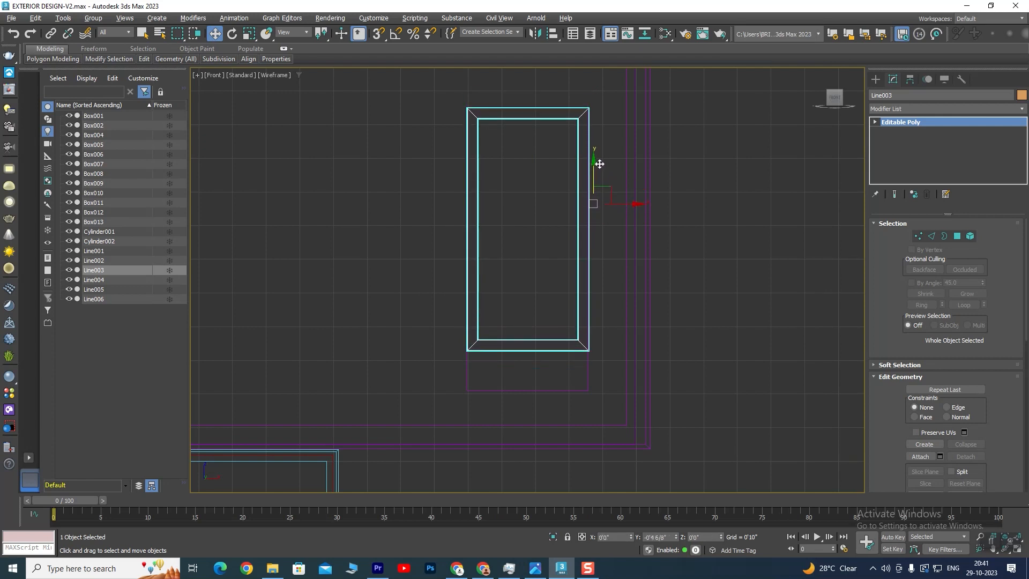
- Stretch the window frame by moving its bottom vertices down to the opening's lower edge, then leave vertex editing and deselect it
click(919, 237)
drag(638, 335, 400, 384)
drag(529, 304, 529, 344)
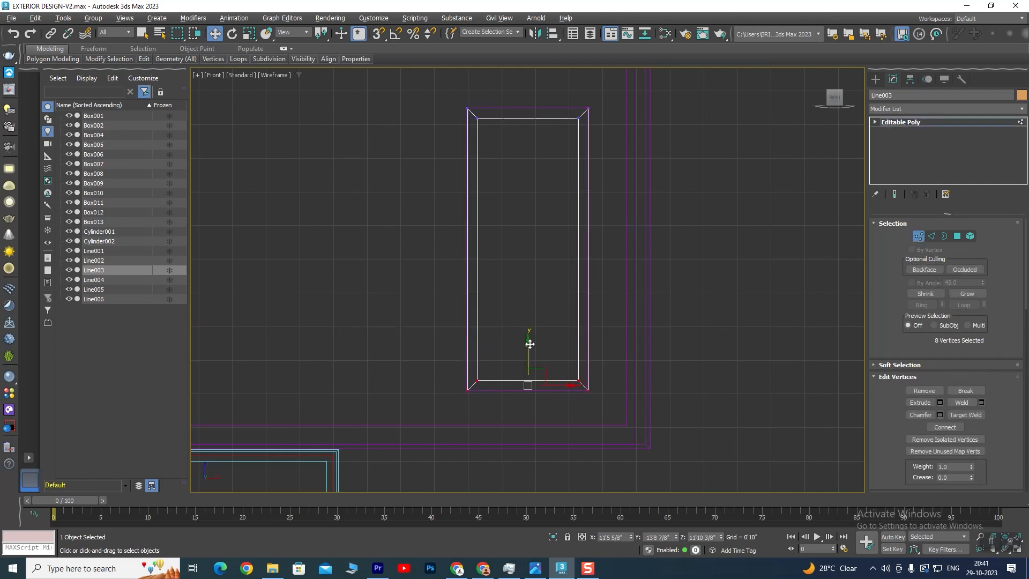
click(901, 122)
click(707, 214)
- Move the upper window frame outward in negative Y so it sits near the wall's outer face
key(alt+w)
middle_click(620, 330)
key(alt+w)
alt+middle_drag(650, 394, 634, 397)
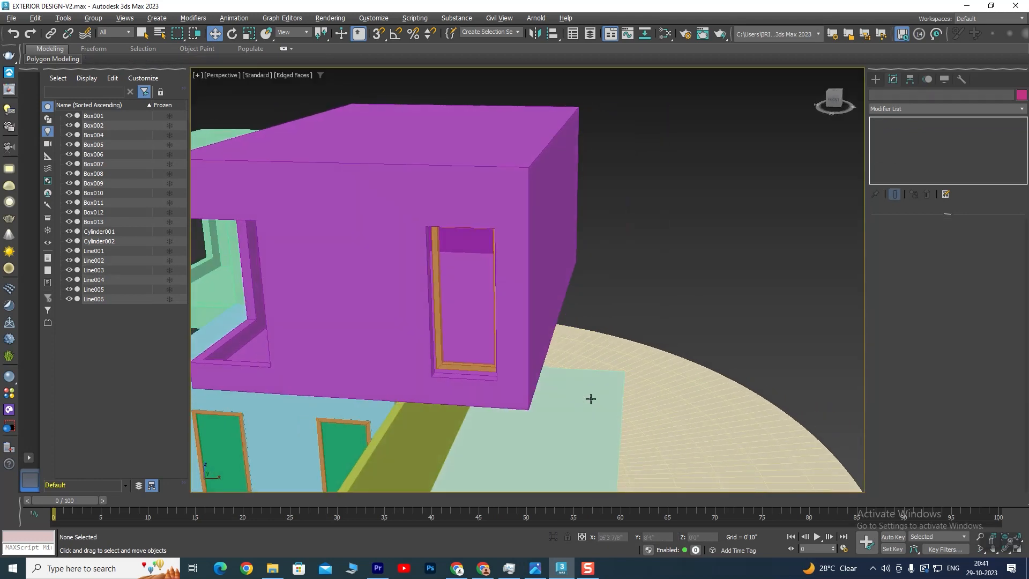
scroll(634, 397, up, 5)
alt+middle_drag(471, 395, 424, 416)
middle_drag(396, 370, 547, 320)
middle_drag(453, 368, 431, 275)
click(495, 334)
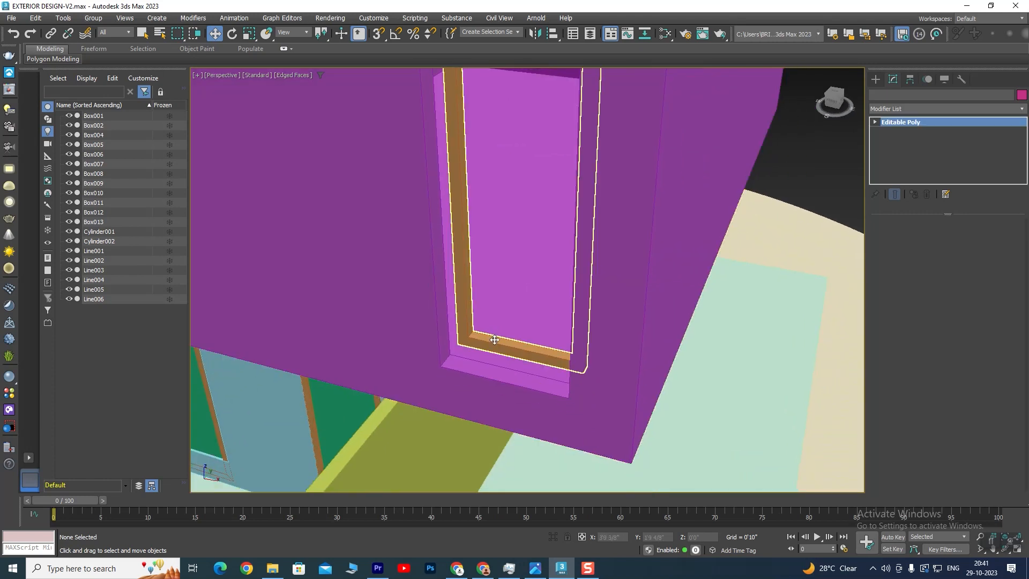
drag(611, 166, 582, 226)
key(ctrl+z)
alt+middle_drag(705, 297, 650, 301)
drag(595, 193, 550, 219)
scroll(467, 282, up, 3)
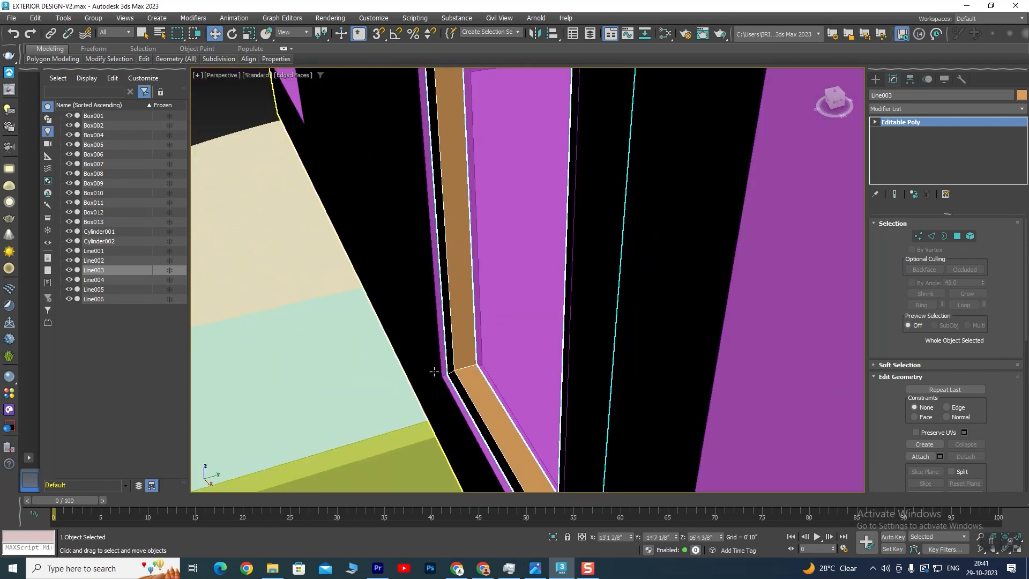
- Check the reference image of the house and examine how the upper window frame sits in the wall
click(536, 570)
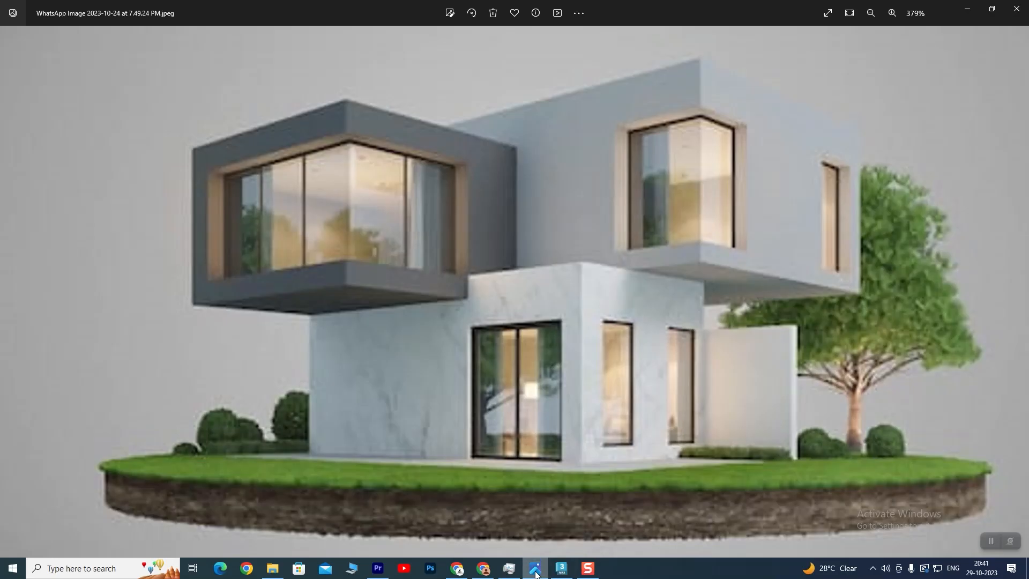
click(535, 575)
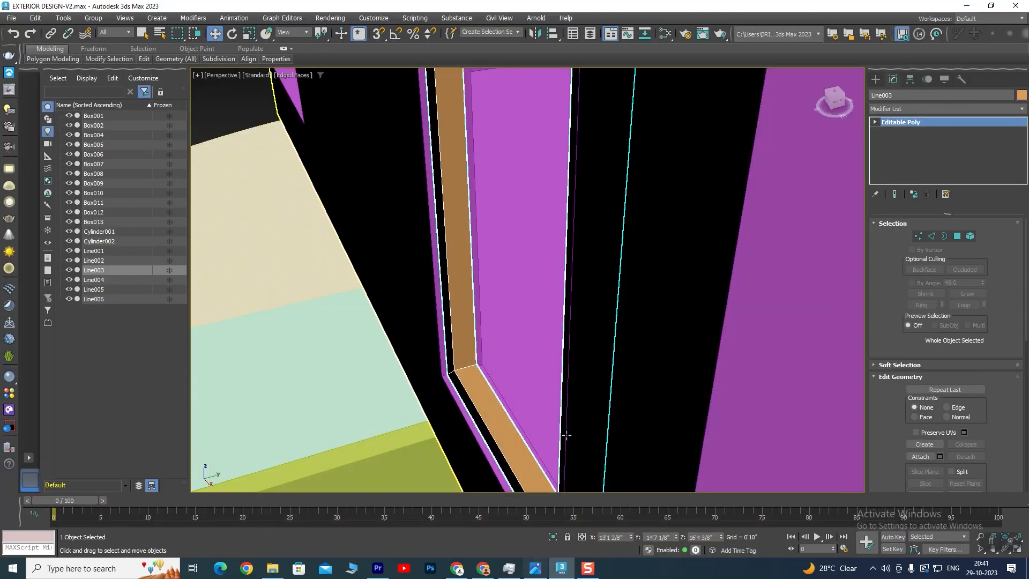
scroll(503, 349, up, 1)
alt+middle_drag(456, 399, 571, 361)
scroll(438, 358, up, 1)
scroll(571, 361, down, 8)
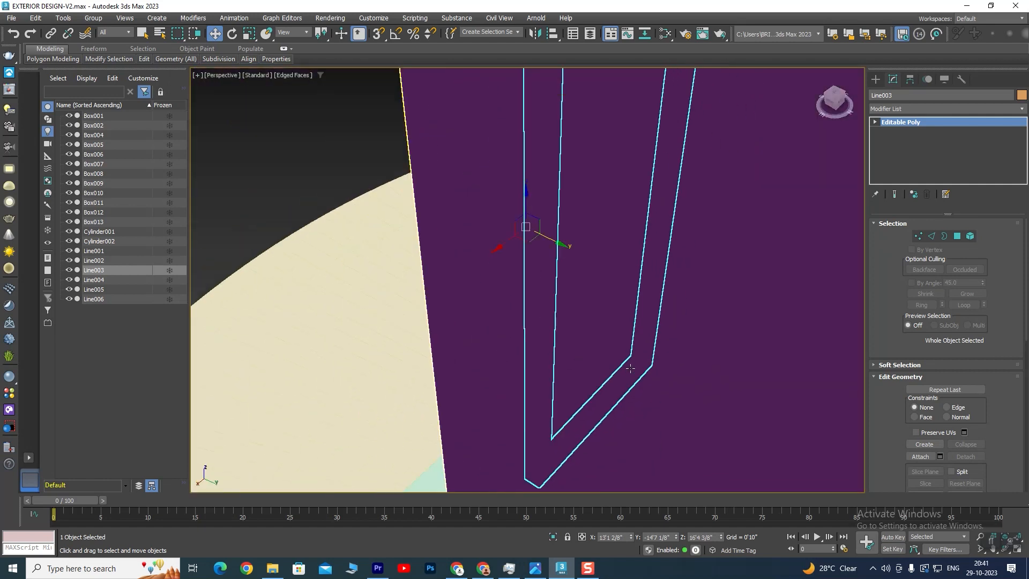
scroll(571, 367, up, 5)
alt+middle_drag(571, 367, 547, 361)
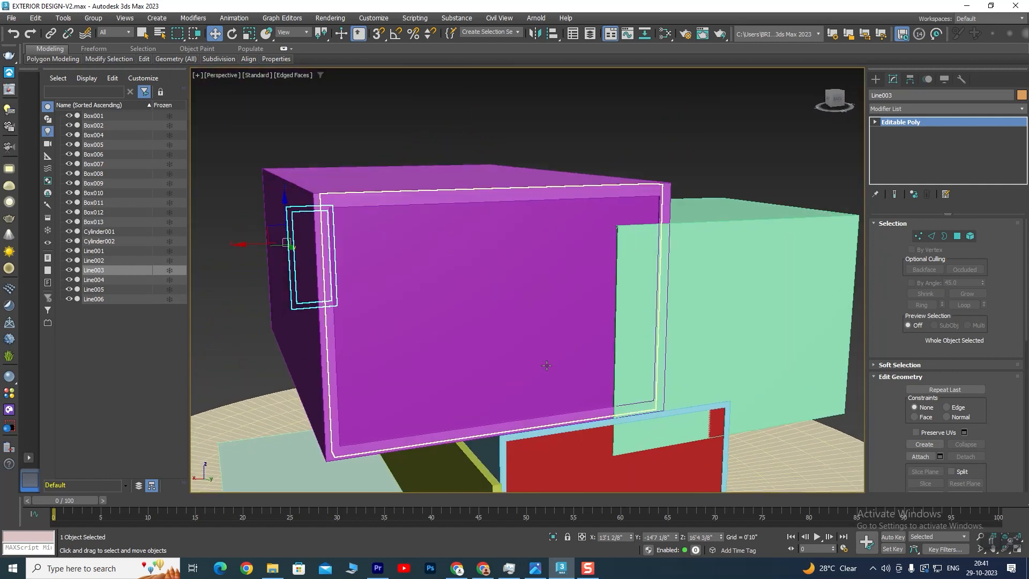
scroll(464, 324, up, 4)
scroll(372, 276, up, 2)
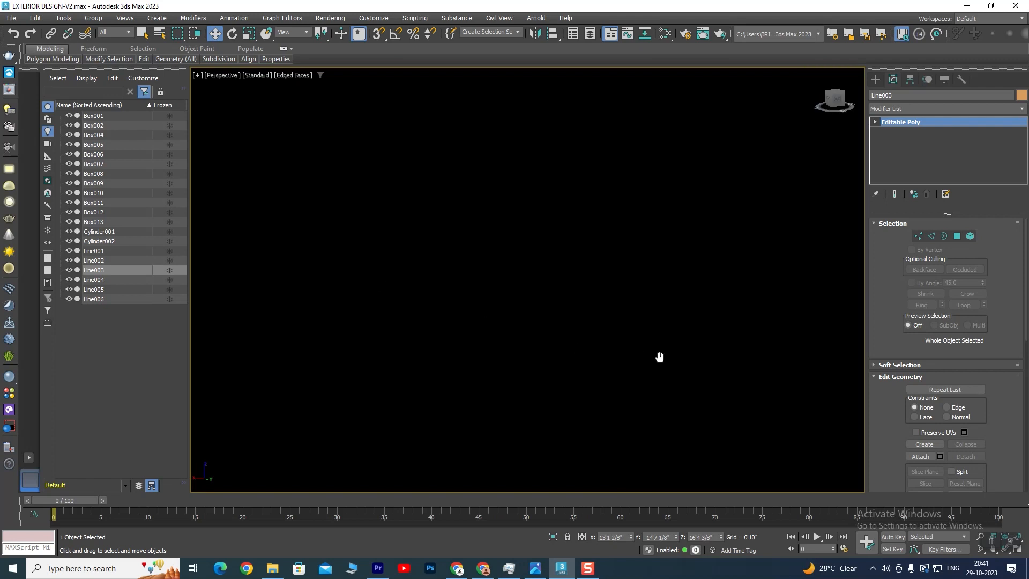
scroll(554, 310, down, 2)
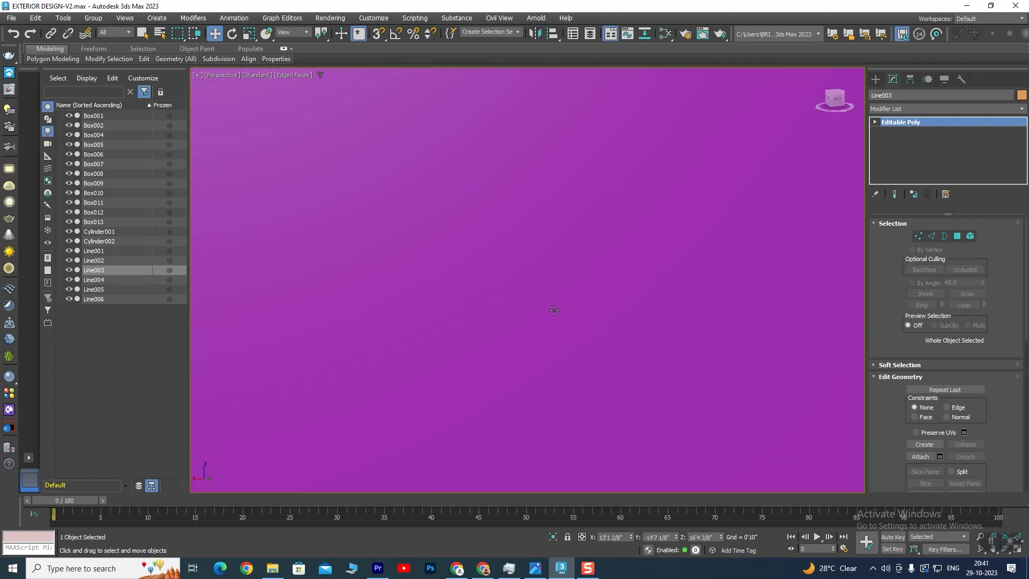
scroll(403, 255, up, 2)
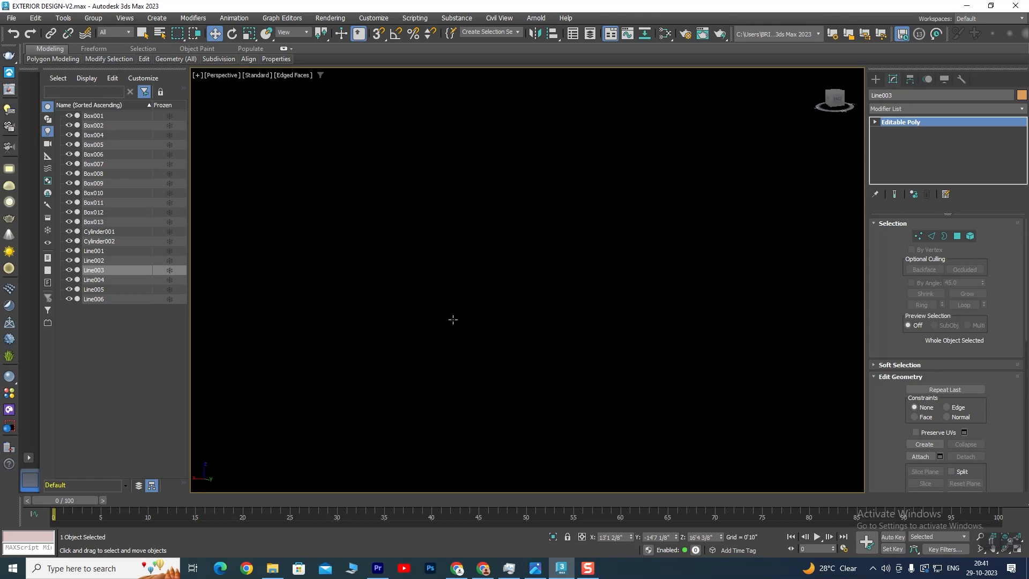
scroll(455, 292, down, 8)
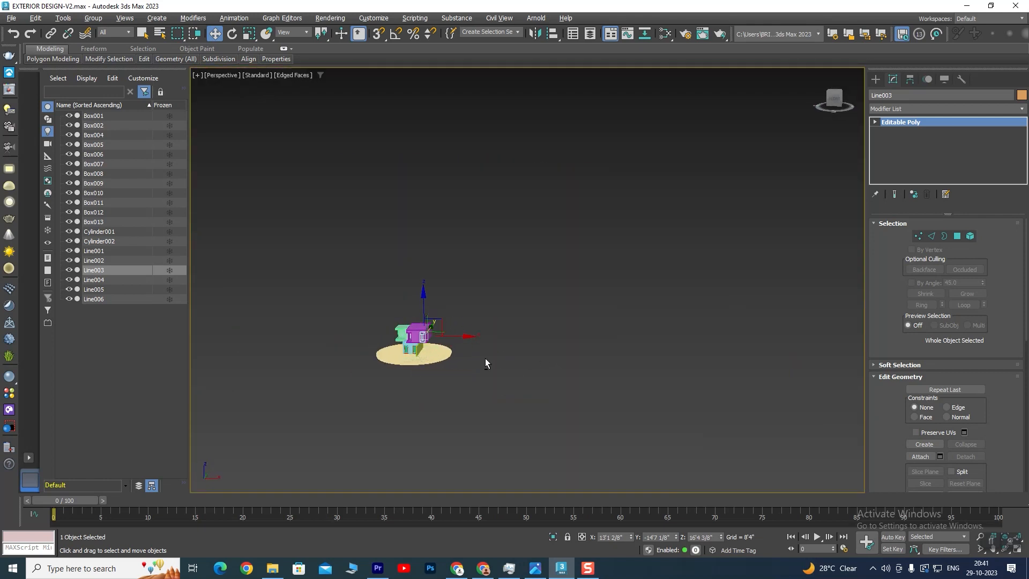
scroll(543, 355, up, 10)
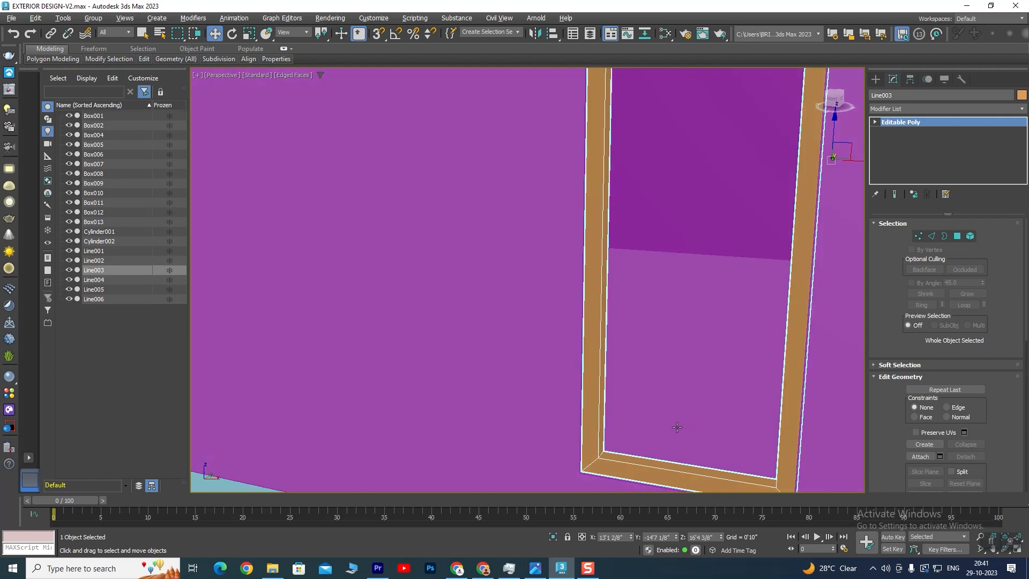
- Pull the upper window frame about 1'1" in negative Y so its inner bottom corner stands clear of the wall
alt+middle_drag(677, 427, 594, 394)
drag(660, 159, 586, 197)
alt+middle_drag(599, 288, 568, 293)
scroll(509, 393, up, 5)
alt+middle_drag(514, 400, 510, 400)
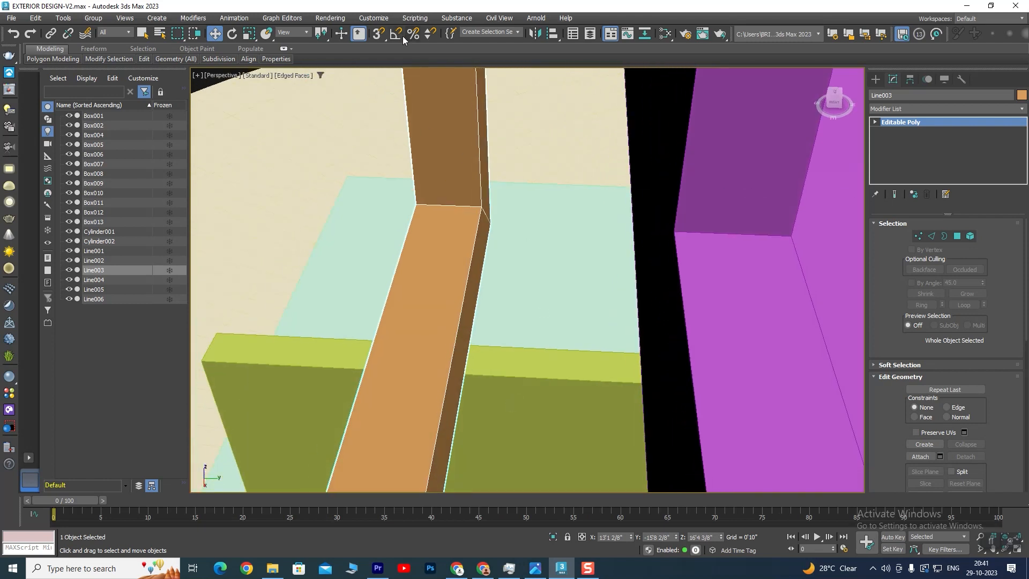
- With 3D snapping on, move the window frame by its rear bottom corner onto the opening's inner corner, and switch snapping off
click(379, 35)
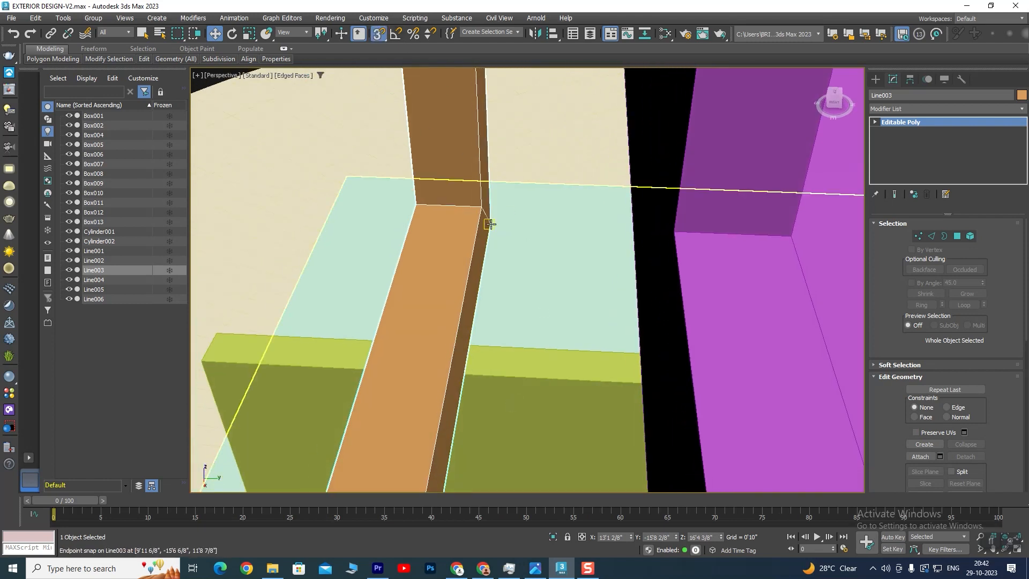
click(510, 229)
drag(511, 228, 790, 232)
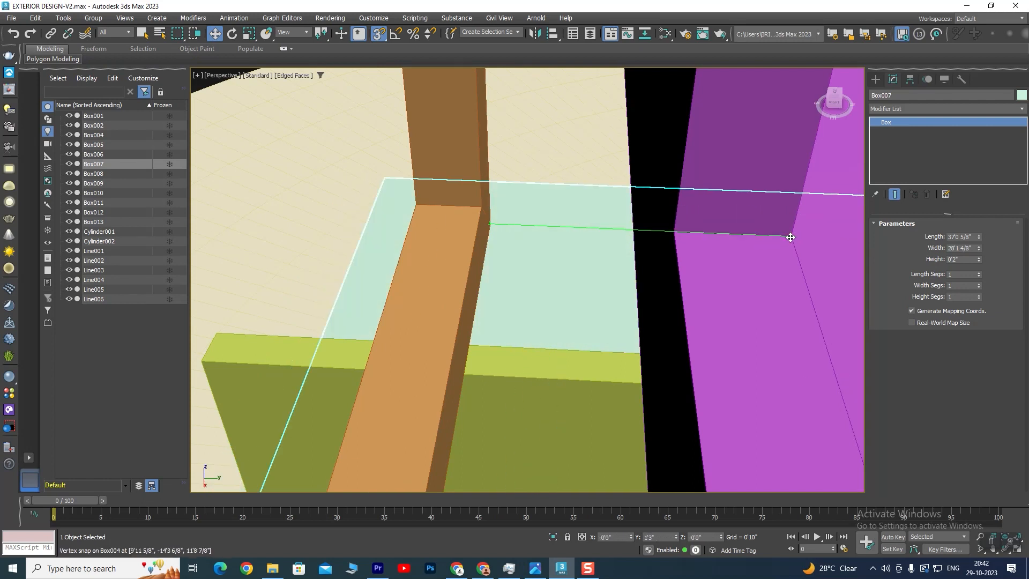
click(489, 228)
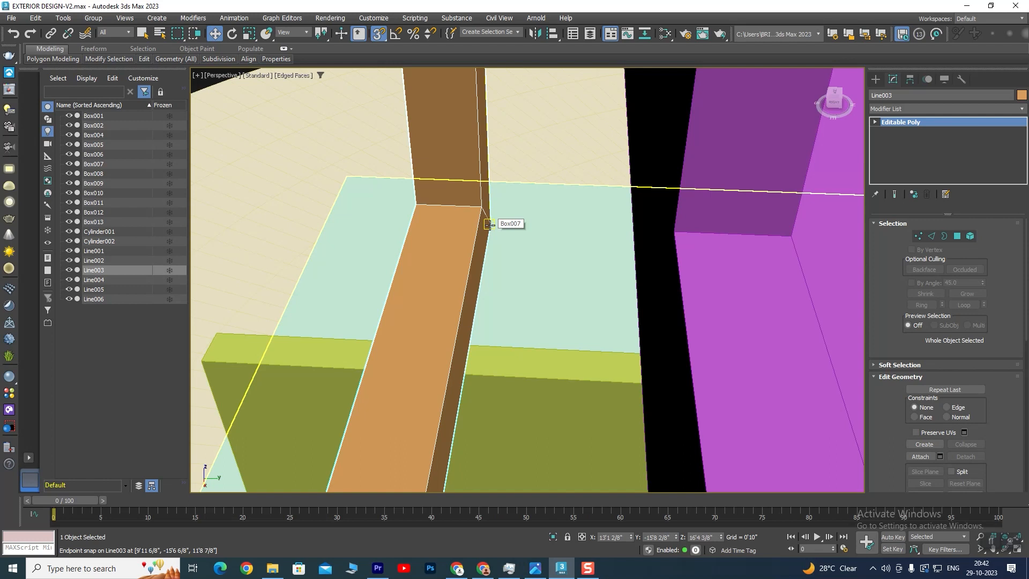
drag(489, 224, 791, 240)
scroll(638, 272, down, 8)
alt+middle_drag(605, 274, 655, 280)
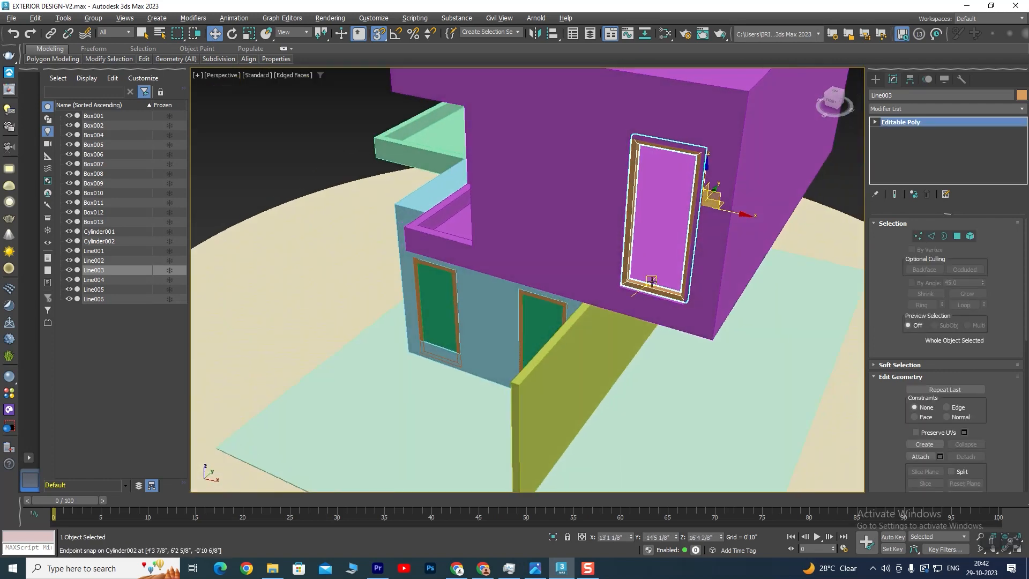
scroll(655, 279, up, 5)
click(383, 39)
- Inspect the fit and depth of the window frame in the upper storey's opening from several angles
alt+middle_drag(617, 228, 471, 230)
scroll(590, 218, up, 4)
scroll(481, 251, down, 5)
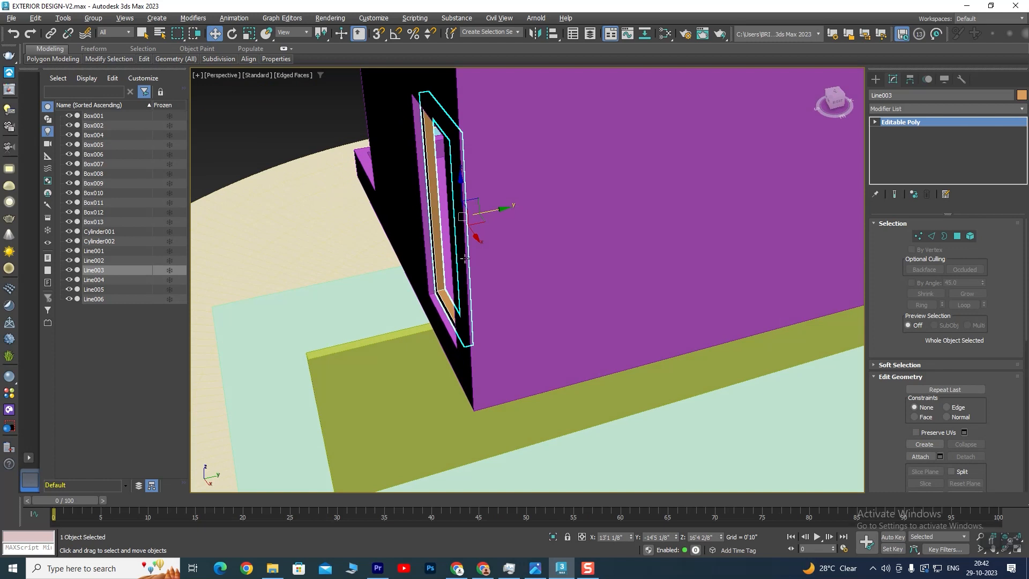
scroll(511, 246, up, 5)
alt+middle_drag(518, 236, 493, 300)
scroll(461, 297, down, 5)
scroll(459, 280, up, 4)
scroll(539, 257, up, 3)
scroll(540, 258, down, 5)
- Select the green pane Box012 and move it up to the window frame in the upper storey's narrow opening
alt+middle_drag(540, 258, 385, 391)
click(379, 397)
drag(413, 409, 563, 121)
scroll(511, 317, up, 5)
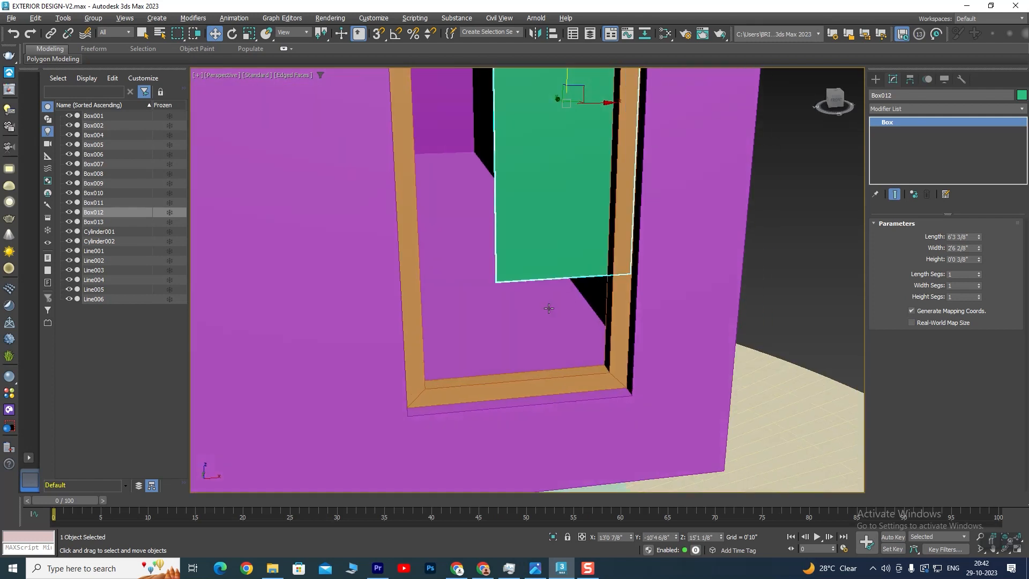
- Align the pane to the window frame centre to centre in X and Y position only, leaving Z out
click(553, 34)
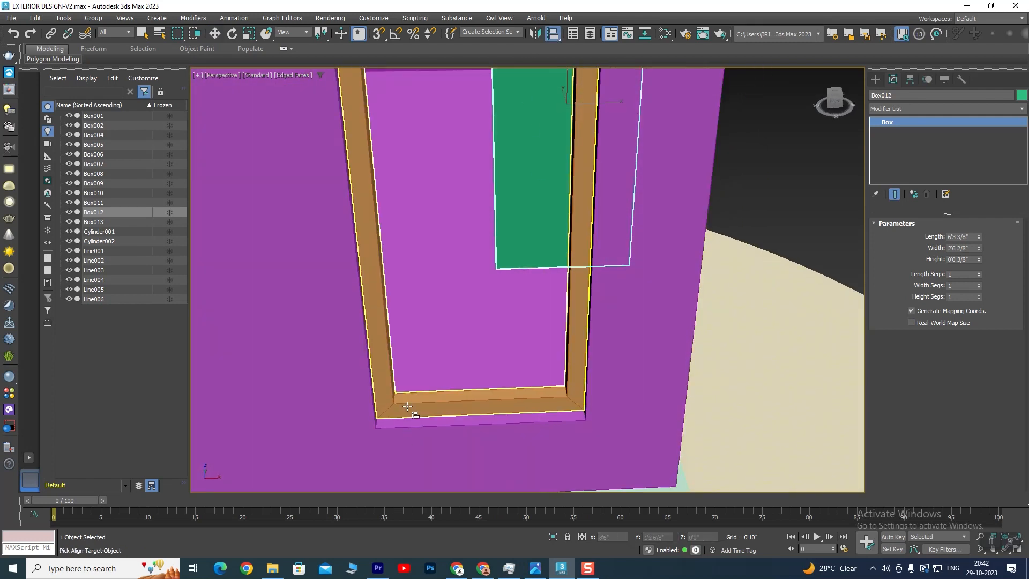
click(407, 401)
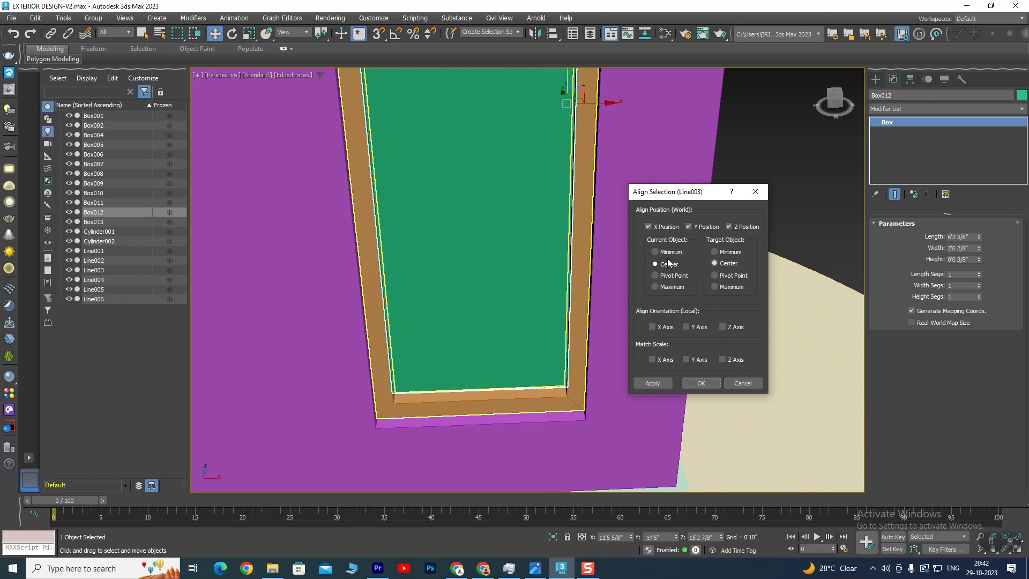
click(696, 227)
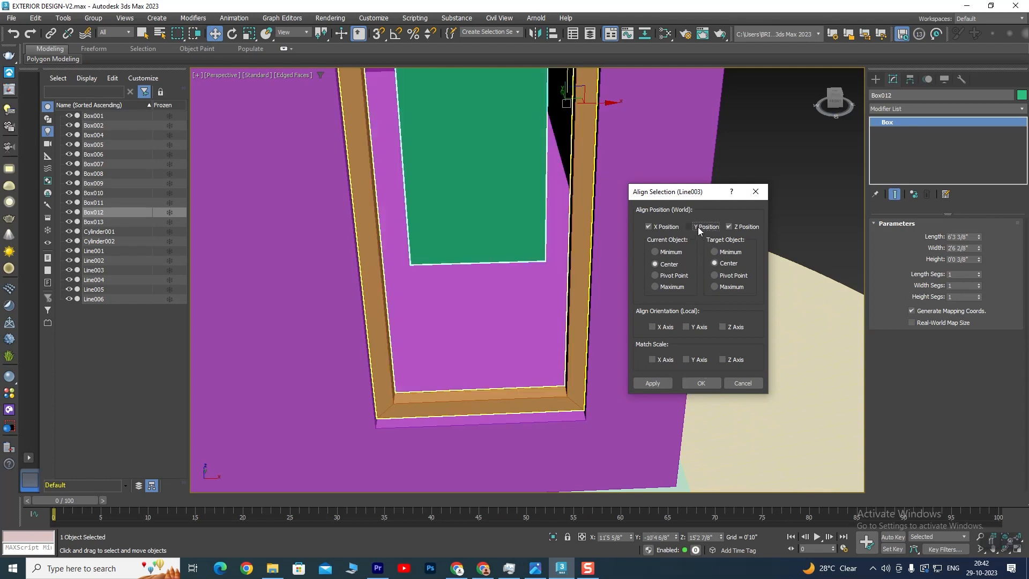
click(695, 228)
click(661, 227)
click(662, 226)
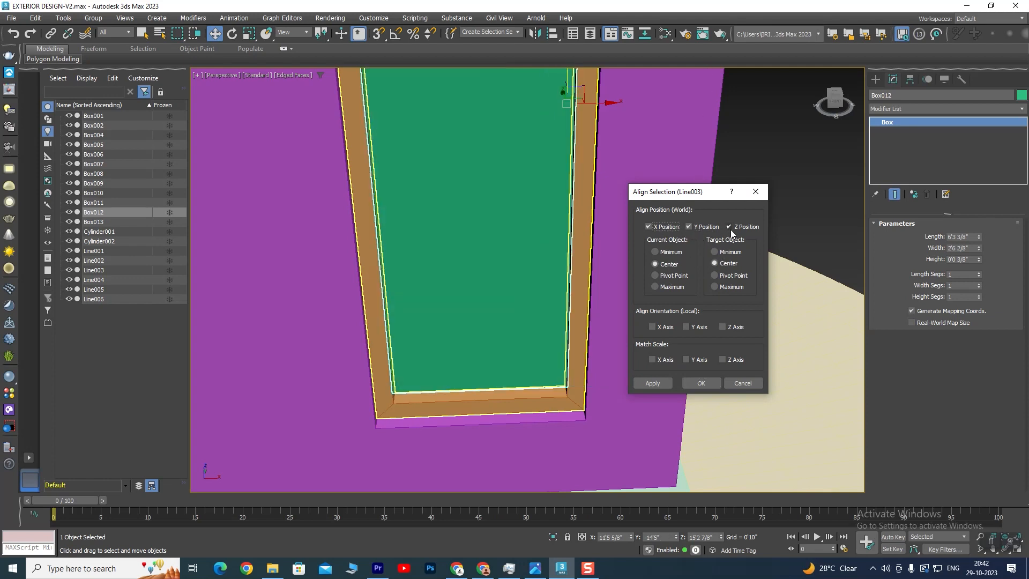
click(730, 227)
click(702, 383)
- Set the pane's length to 6'6 3/8" and raise it slightly in Z to fill the window frame
alt+middle_drag(594, 407, 468, 439)
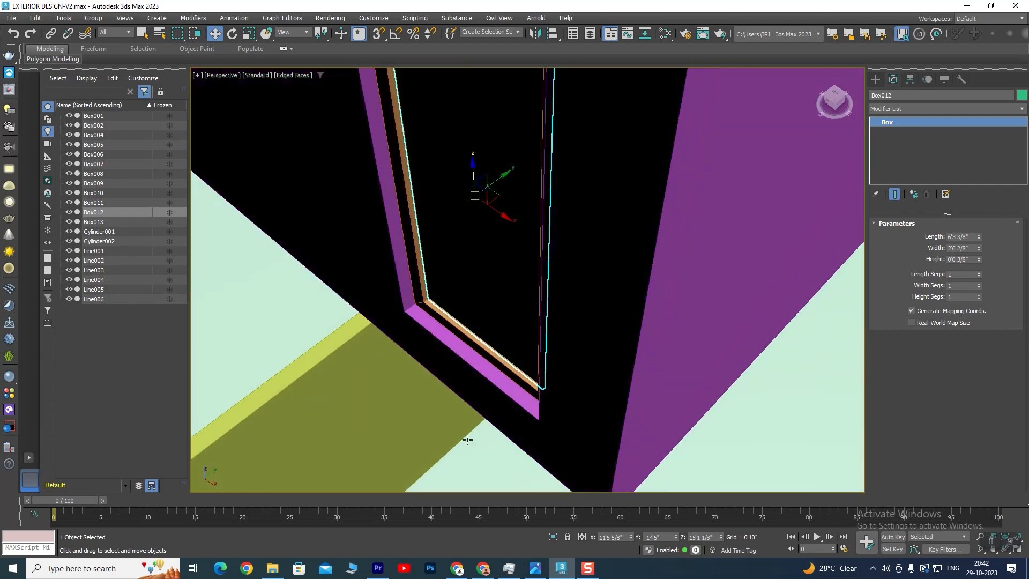
scroll(459, 289, up, 4)
middle_drag(457, 325, 448, 396)
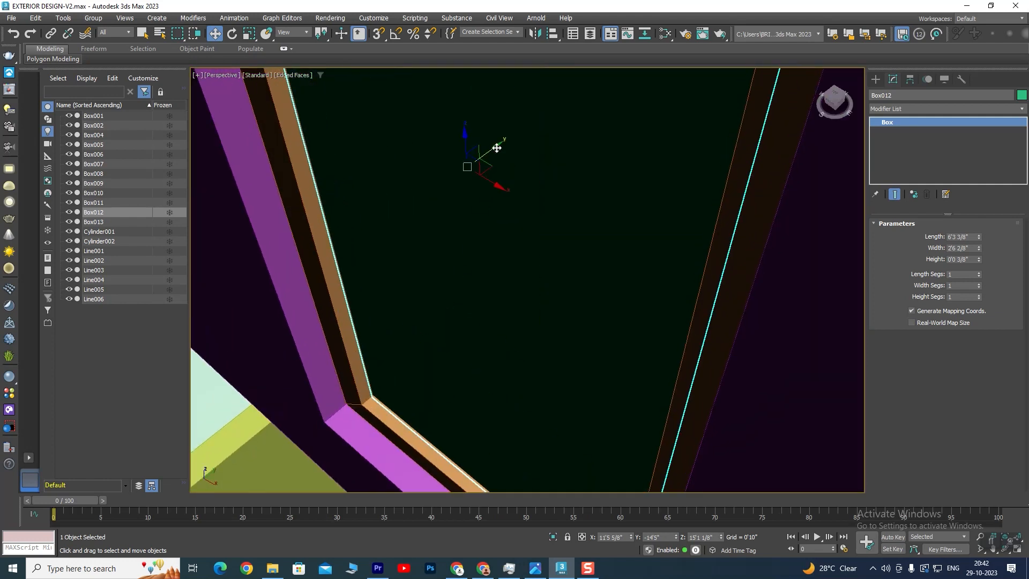
scroll(420, 332, down, 5)
alt+middle_drag(419, 332, 552, 304)
scroll(482, 242, down, 3)
scroll(527, 305, up, 5)
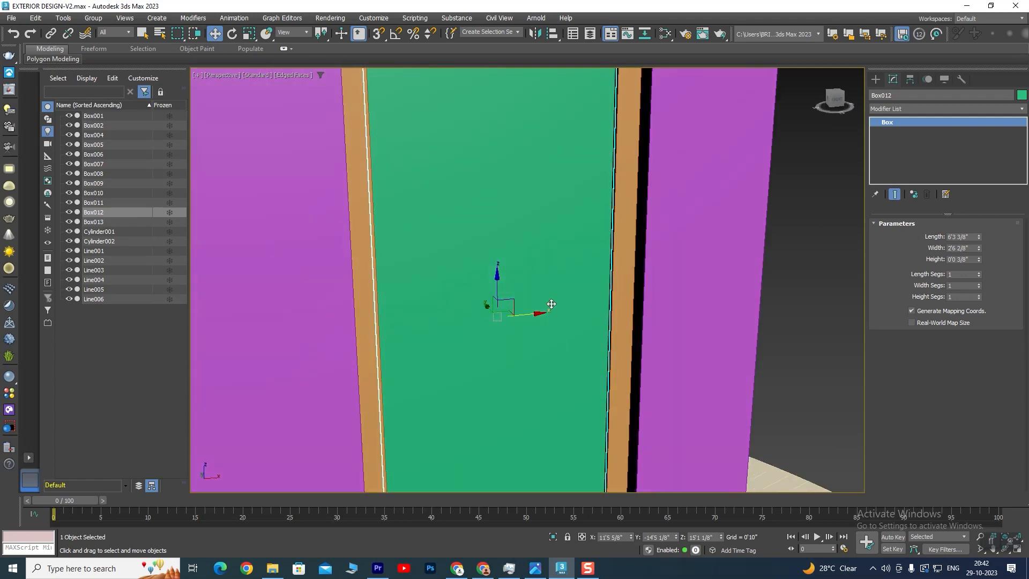
scroll(552, 304, down, 5)
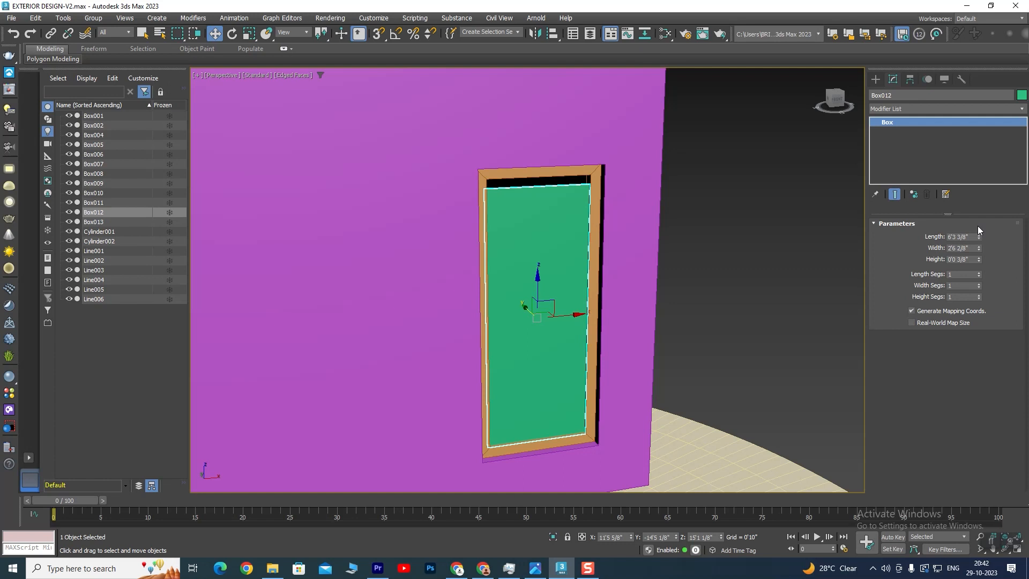
drag(980, 237, 981, 234)
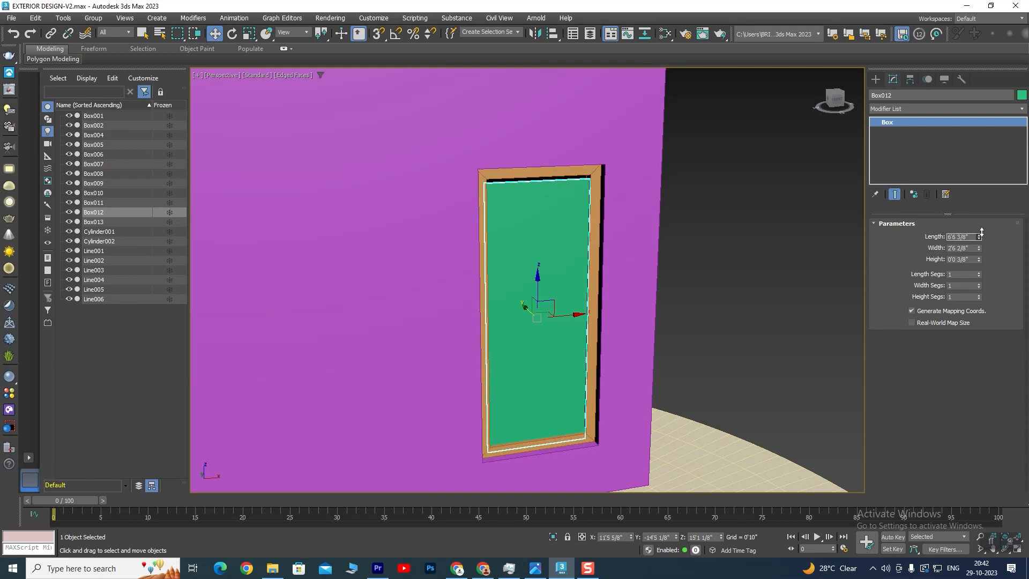
drag(537, 277, 540, 272)
- Inspect the pane's fit in the upper window frame and the whole house from several angles
alt+middle_drag(586, 348, 561, 354)
scroll(546, 316, up, 4)
scroll(547, 314, down, 3)
scroll(560, 351, down, 4)
alt+middle_drag(480, 370, 540, 379)
scroll(472, 378, down, 4)
middle_drag(432, 380, 588, 298)
alt+middle_drag(588, 298, 622, 275)
- Select the projecting upper box and bring its side opening up in an enlarged Left view
click(312, 234)
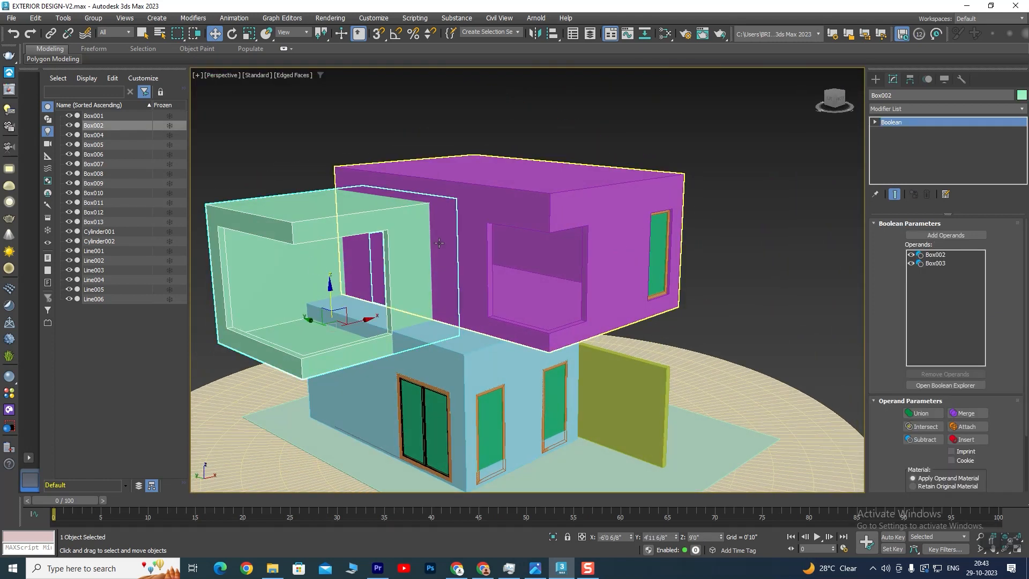
key(alt+w)
scroll(709, 150, down, 5)
middle_drag(626, 186, 688, 175)
scroll(688, 174, up, 2)
scroll(362, 379, down, 5)
scroll(362, 378, up, 4)
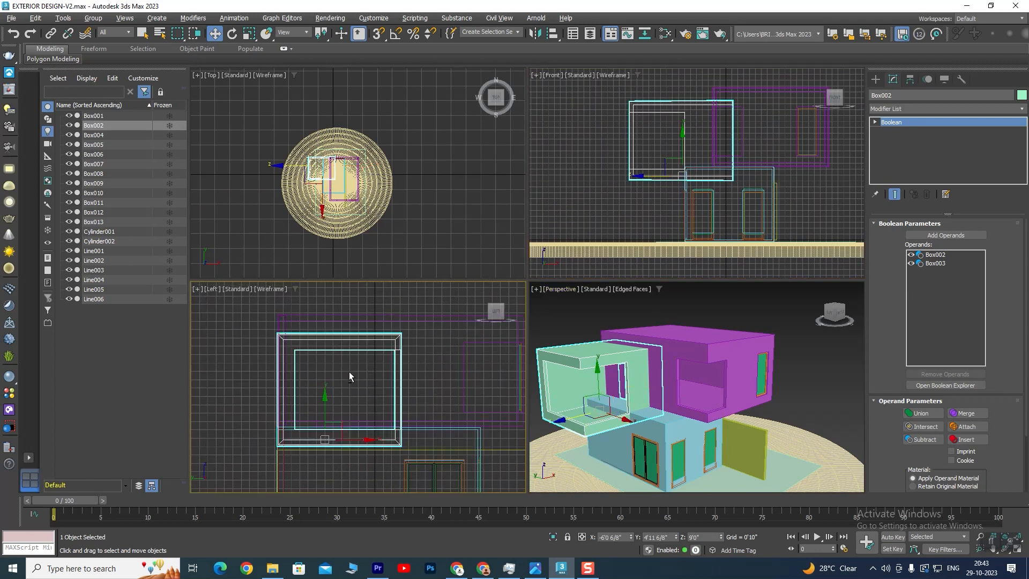
key(alt+w)
scroll(498, 257, up, 3)
scroll(460, 289, down, 2)
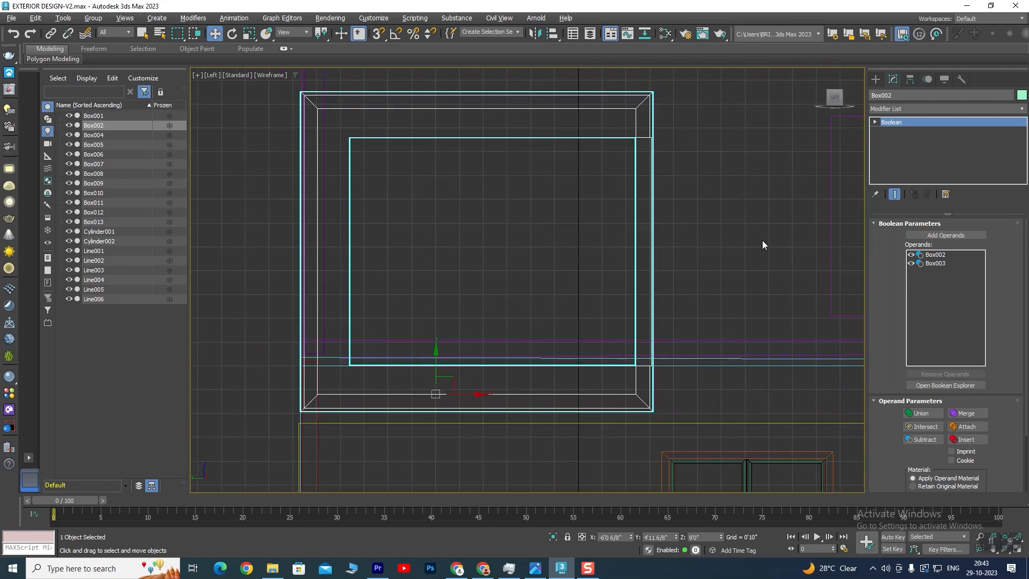
- With snapping on, draw a closed line through the four corners of the projecting box's side opening
click(876, 80)
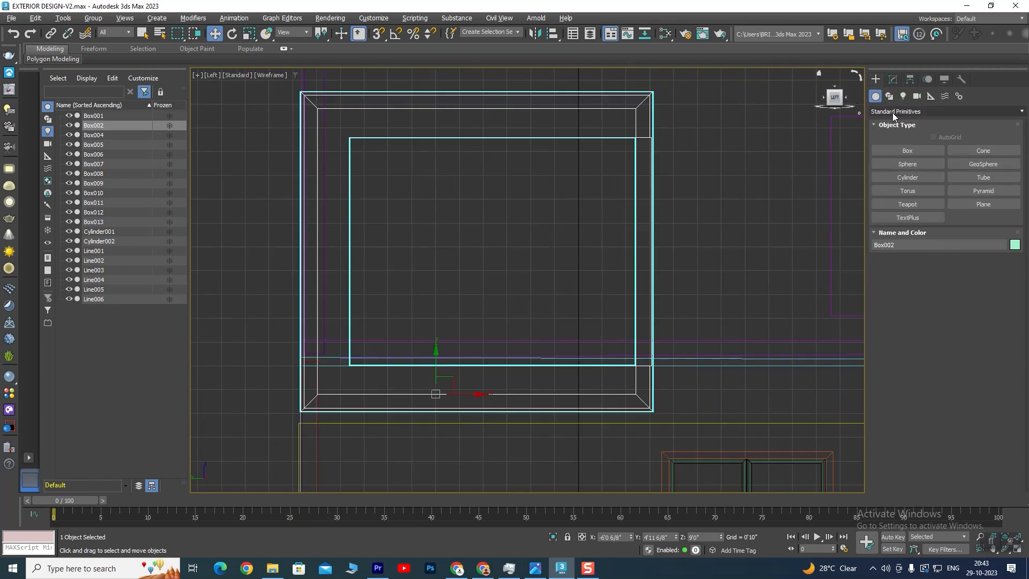
click(889, 96)
click(907, 164)
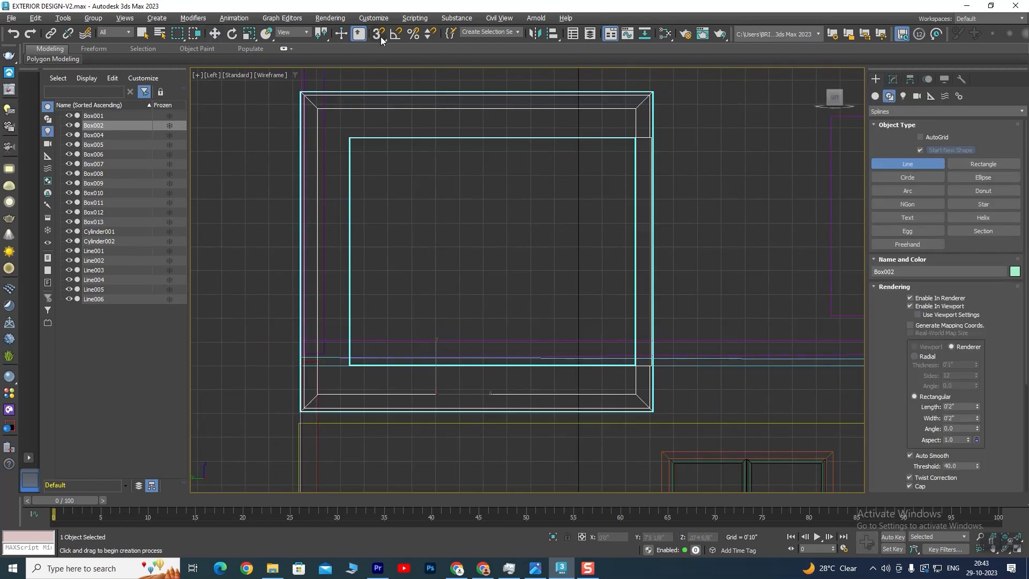
click(349, 138)
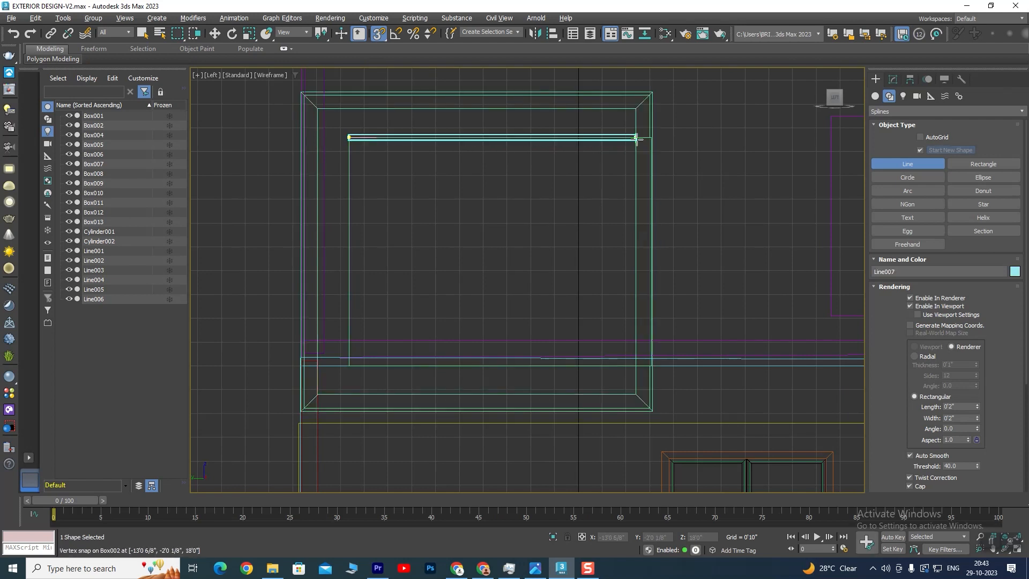
click(637, 137)
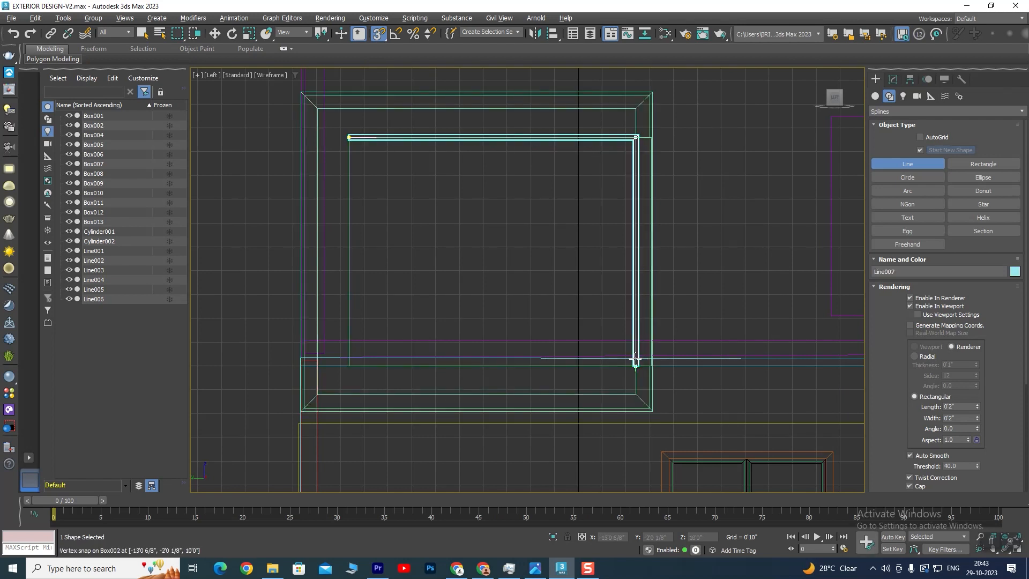
click(637, 366)
click(348, 366)
click(349, 138)
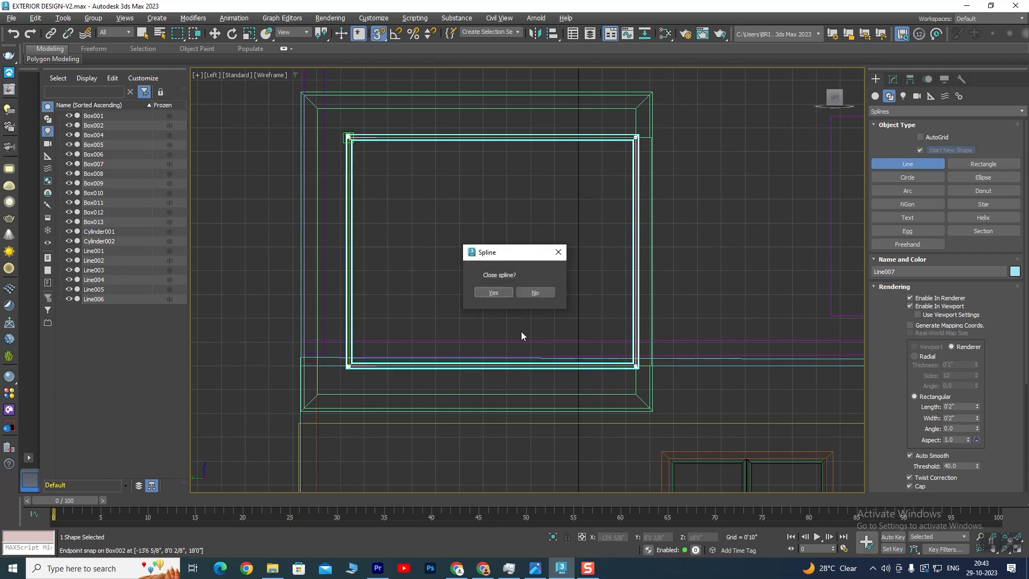
click(493, 293)
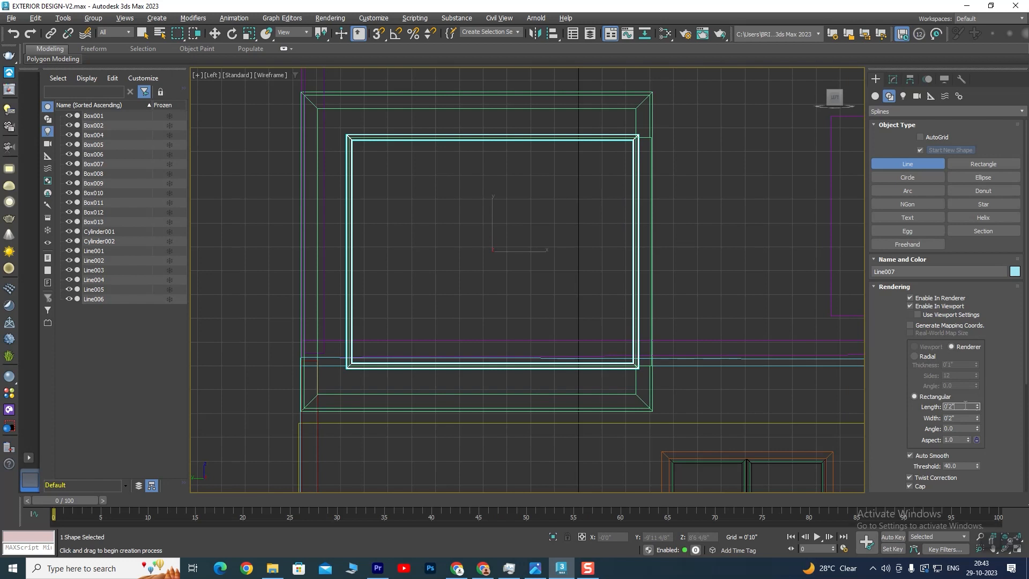
- Set the line's rectangular section to 3" length and 3" width, and end line creation
key(Tab)
text(3)
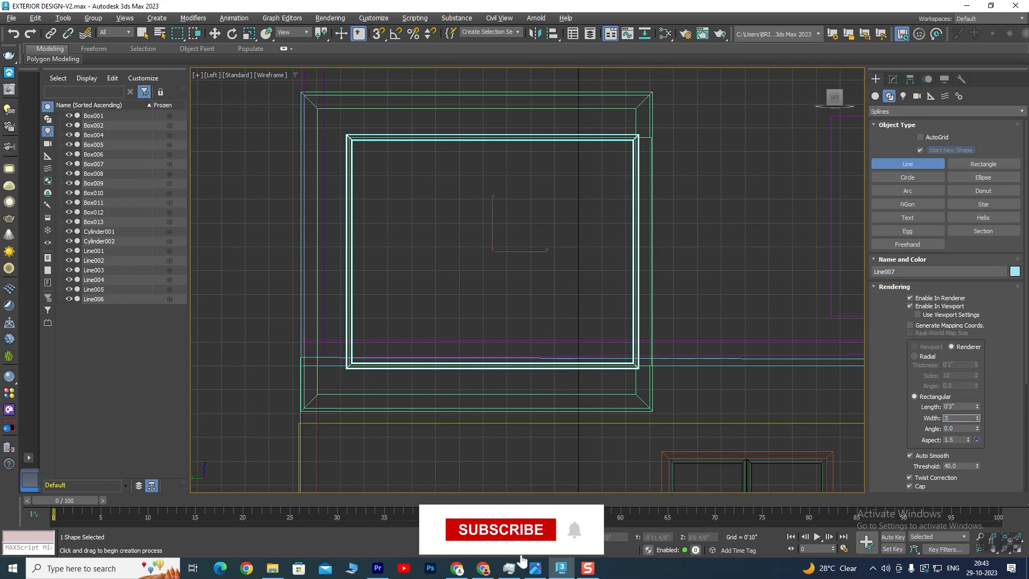
key(Tab)
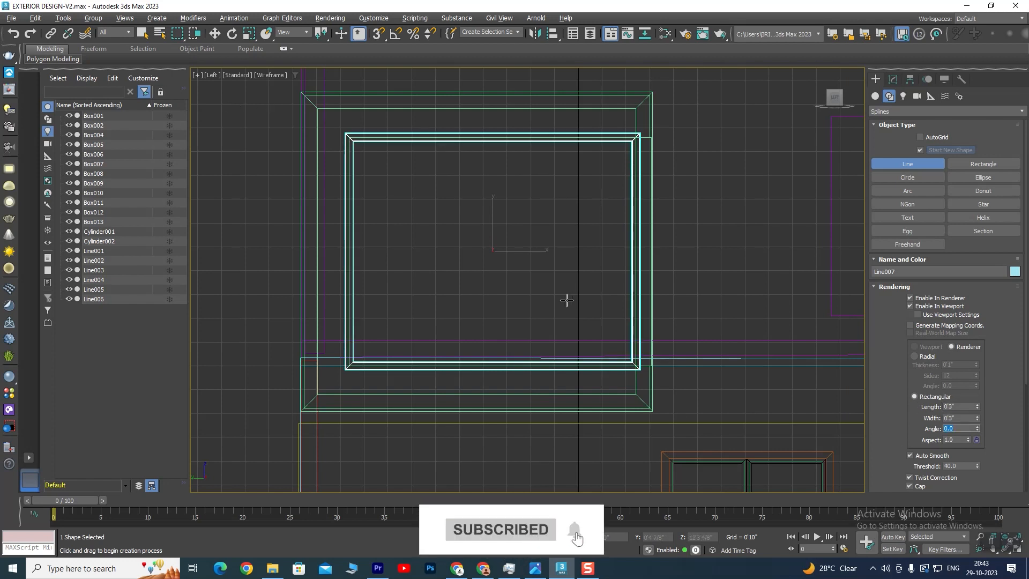
click(215, 33)
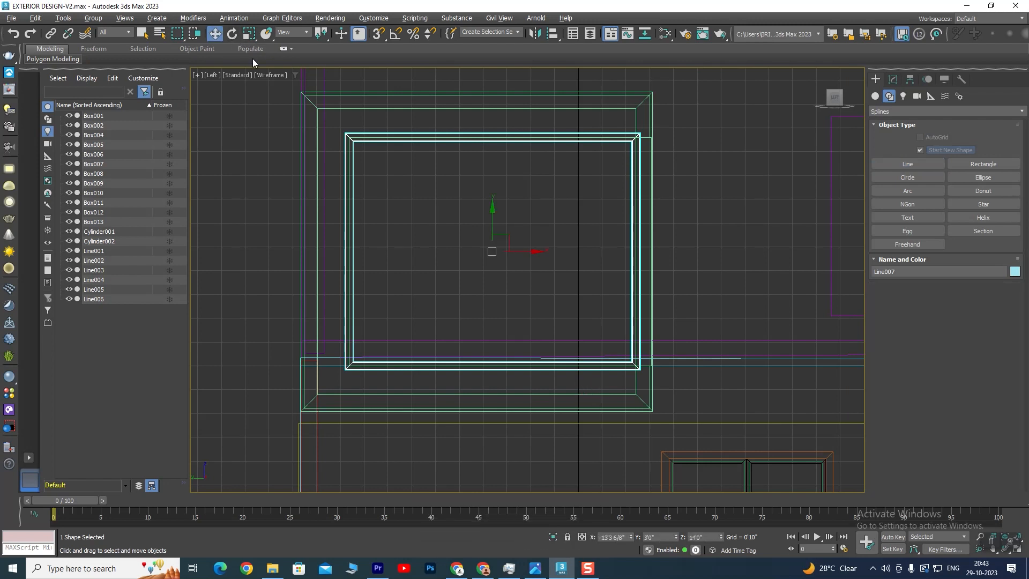
- Examine how the new frame sits in the projecting box's opening in the Perspective and Front views
key(alt+w)
key(alt+w)
scroll(454, 333, up, 8)
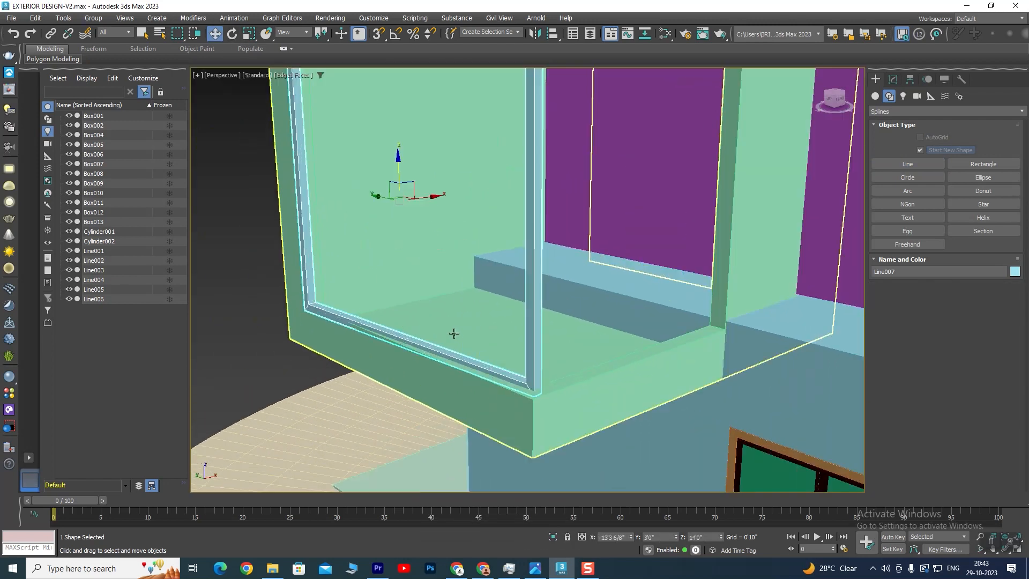
scroll(454, 333, up, 3)
alt+middle_drag(454, 333, 595, 375)
scroll(473, 385, down, 3)
key(alt+w)
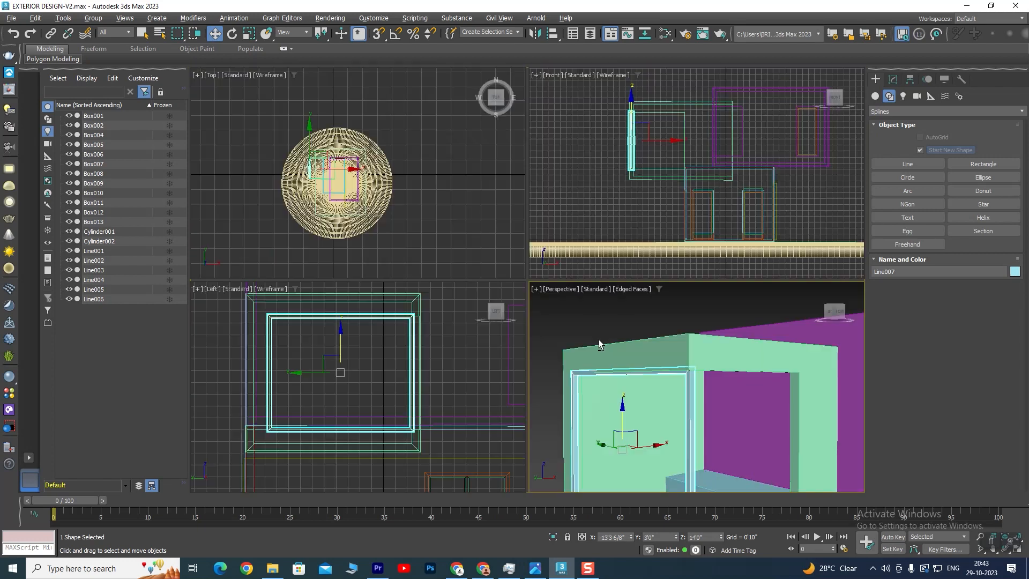
key(alt+w)
scroll(436, 232, up, 6)
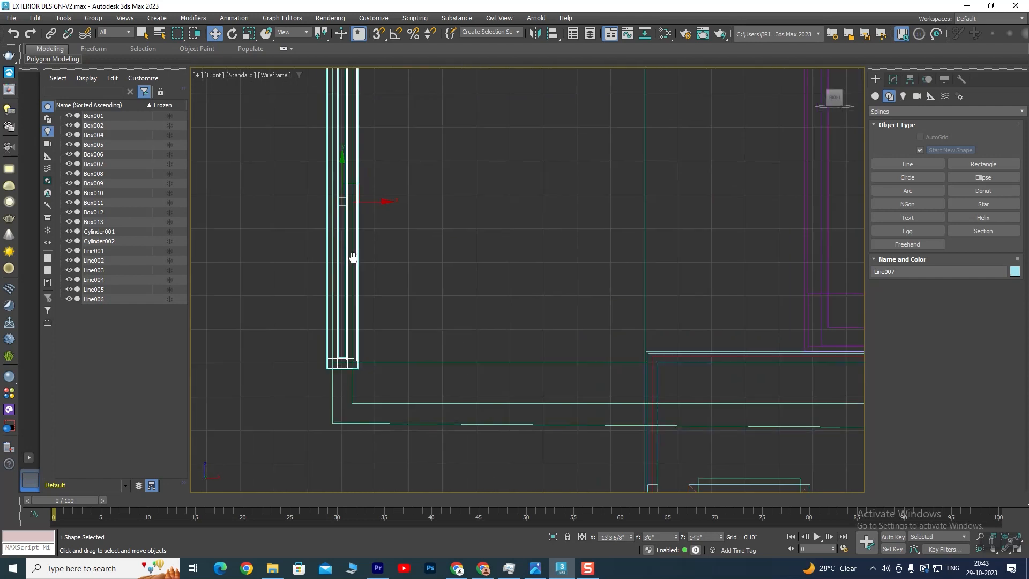
- Delete the new frame from the projecting box's side opening
scroll(420, 223, down, 8)
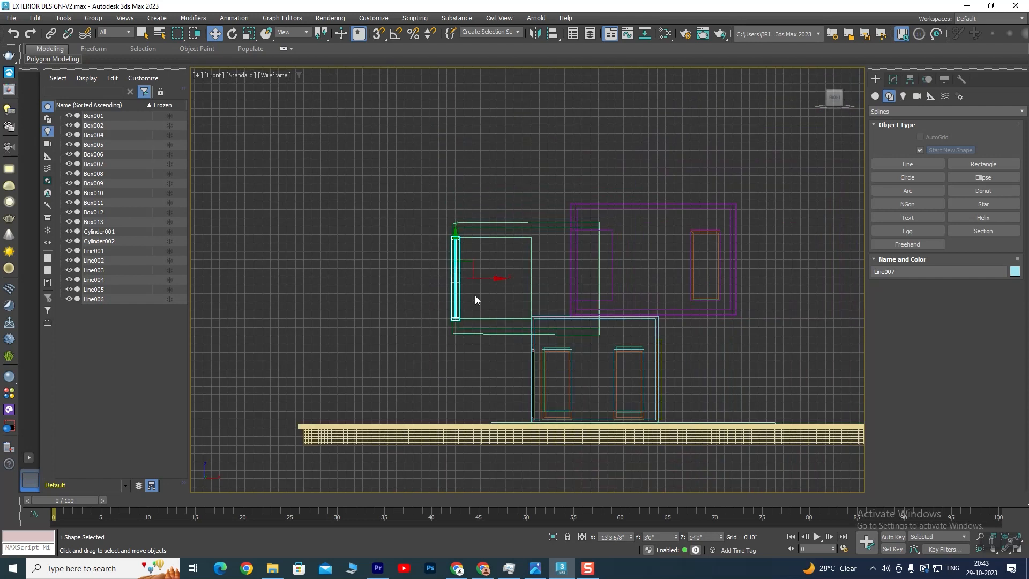
scroll(493, 309, down, 4)
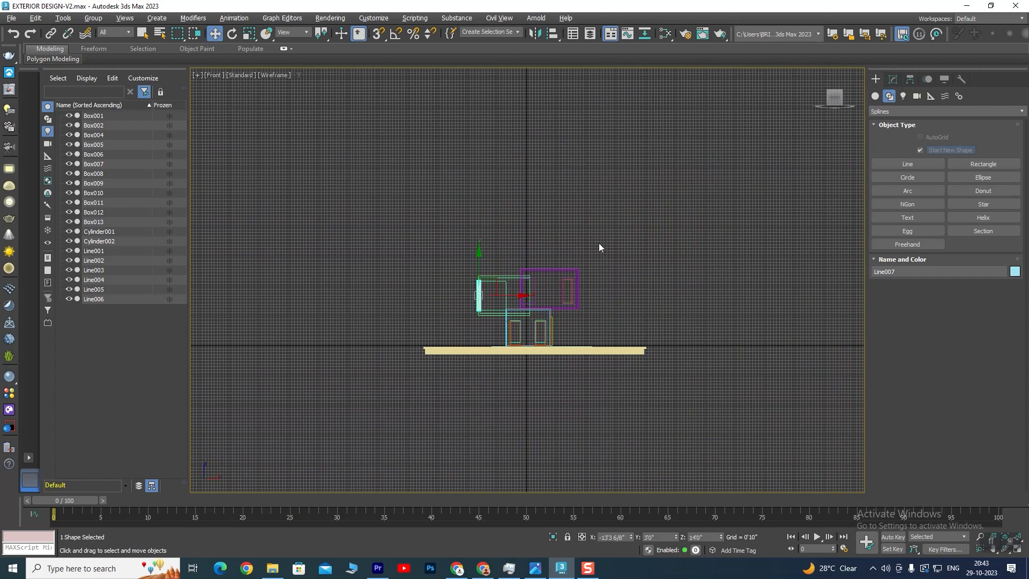
scroll(470, 302, up, 5)
key(Delete)
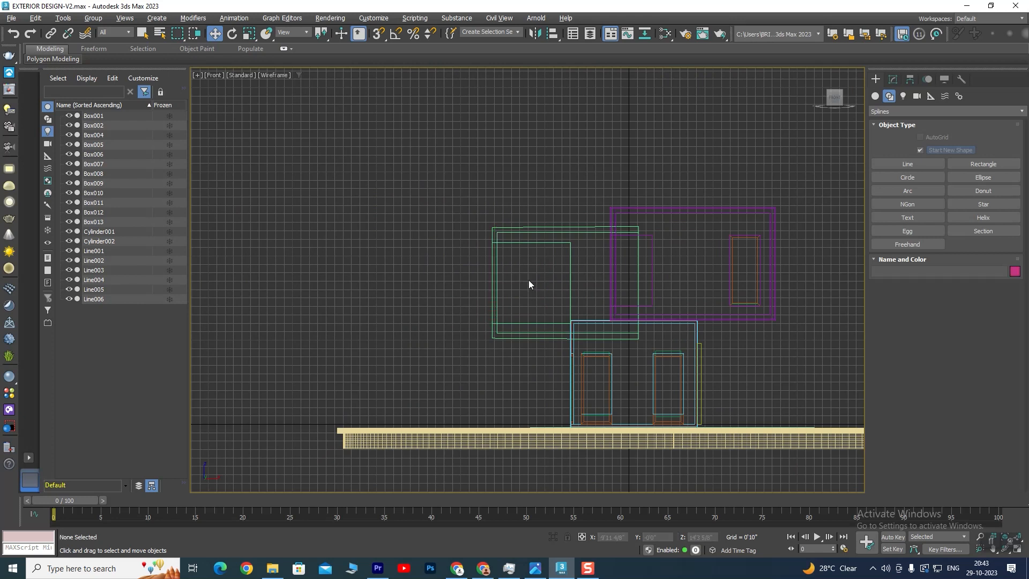
- Select the projecting upper box, isolate it, and show it alone in an enlarged Left view
key(alt+w)
scroll(648, 359, down, 3)
key(alt+w)
click(435, 221)
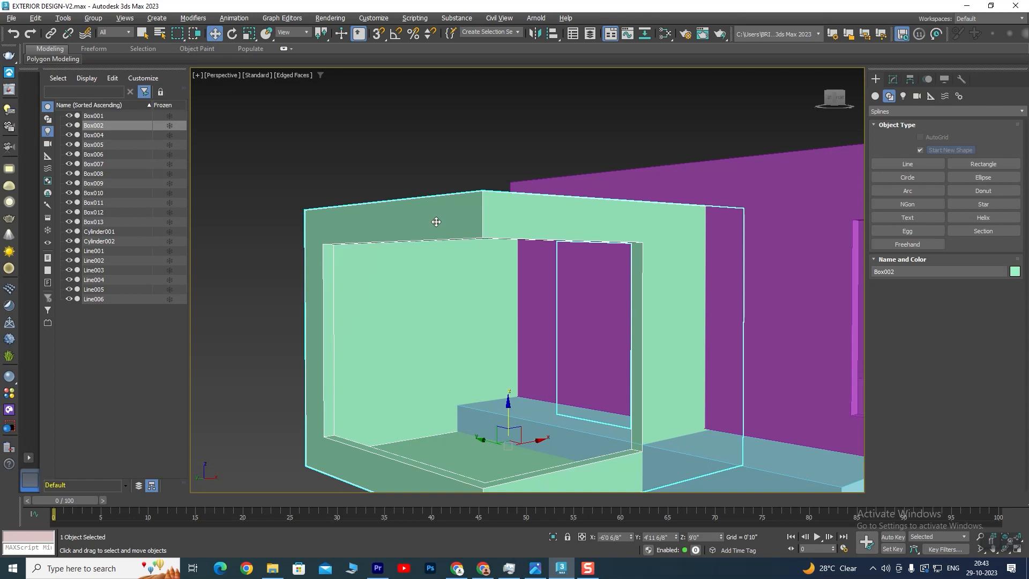
key(alt+q)
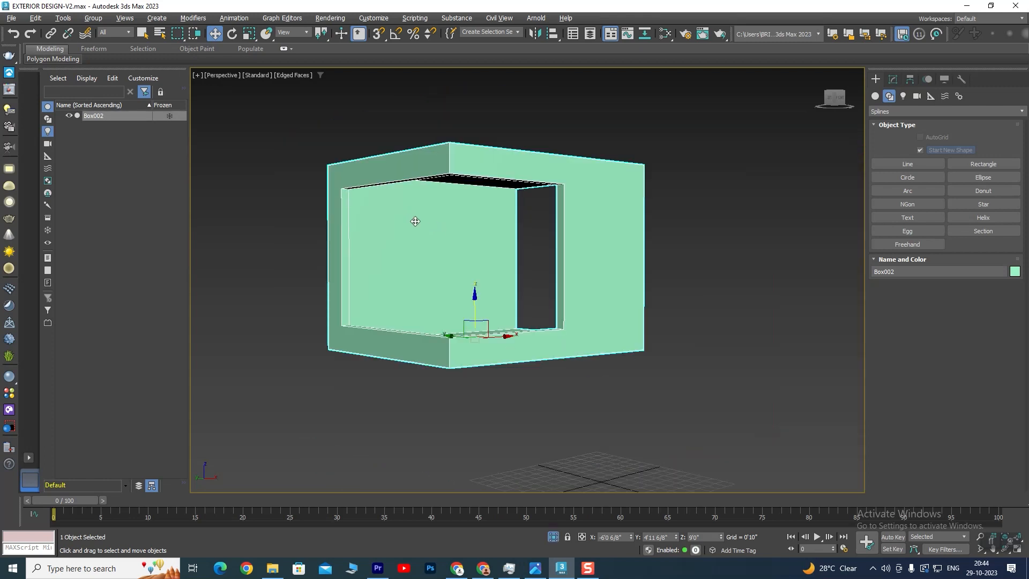
key(alt+w)
middle_click(416, 369)
key(alt+w)
middle_drag(480, 332, 478, 320)
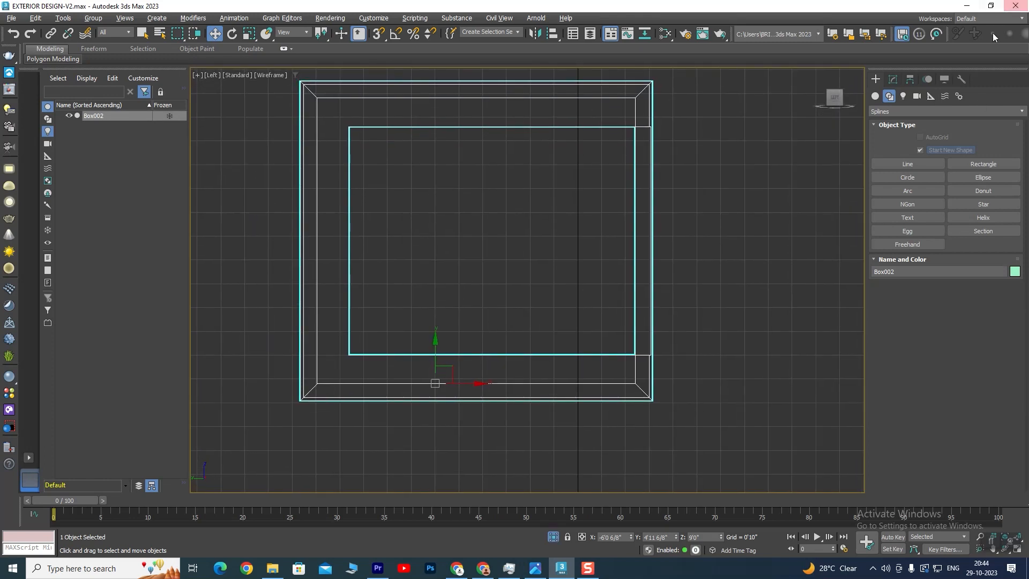
- Draw a closed rectangular-section line through the four corners of the projecting box's side opening in the Left view
click(907, 164)
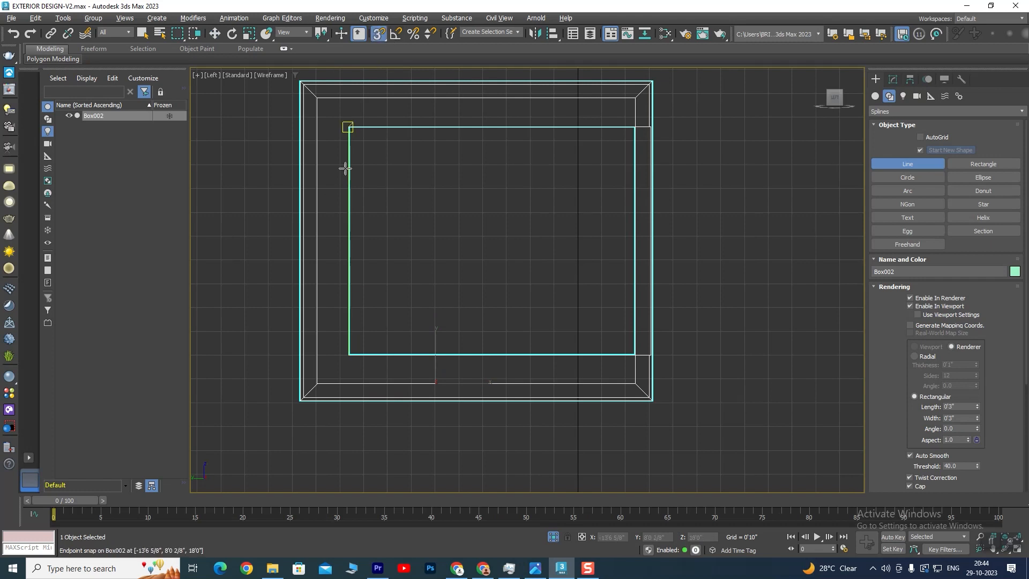
click(348, 127)
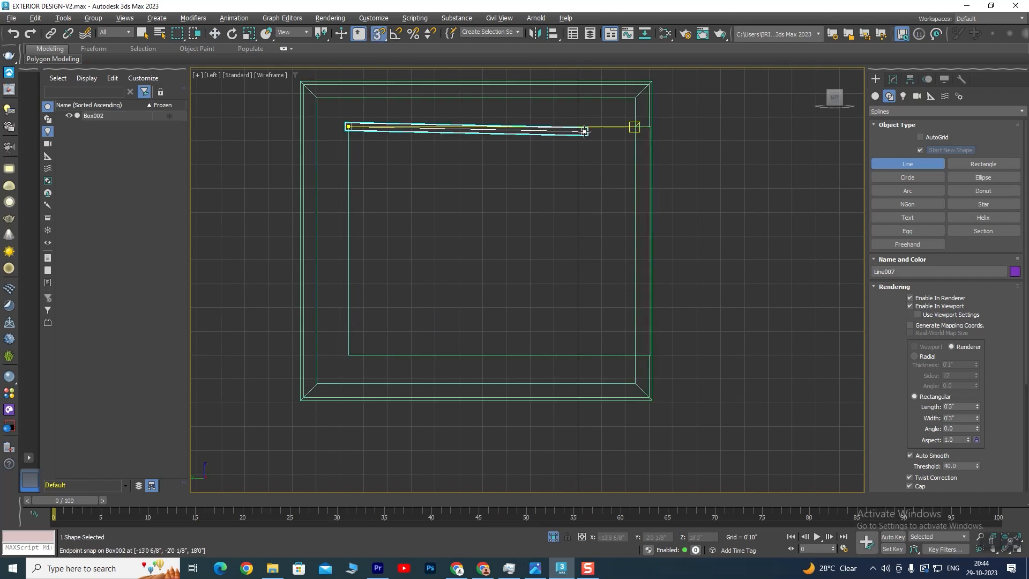
click(636, 127)
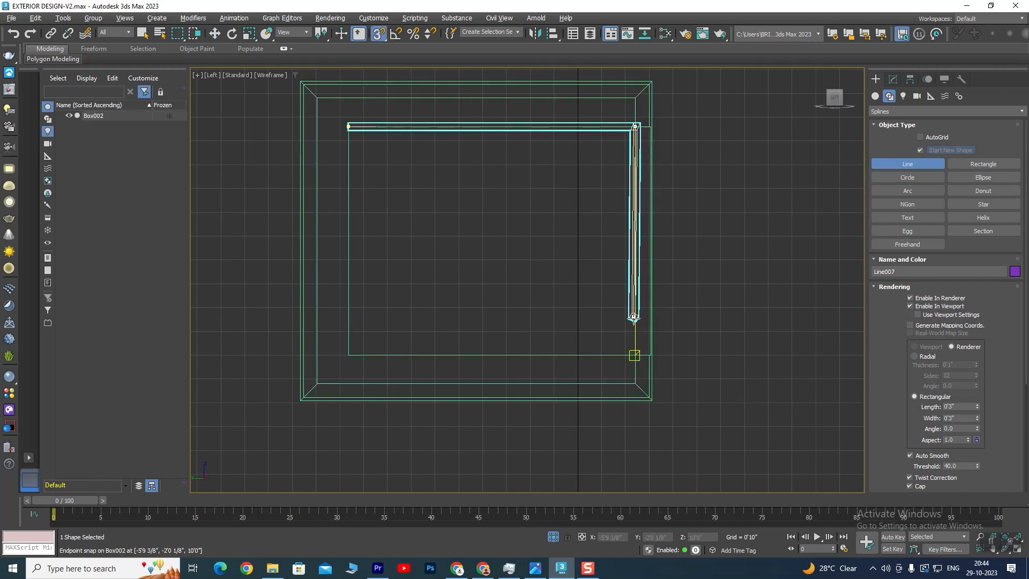
click(635, 356)
click(349, 355)
click(348, 127)
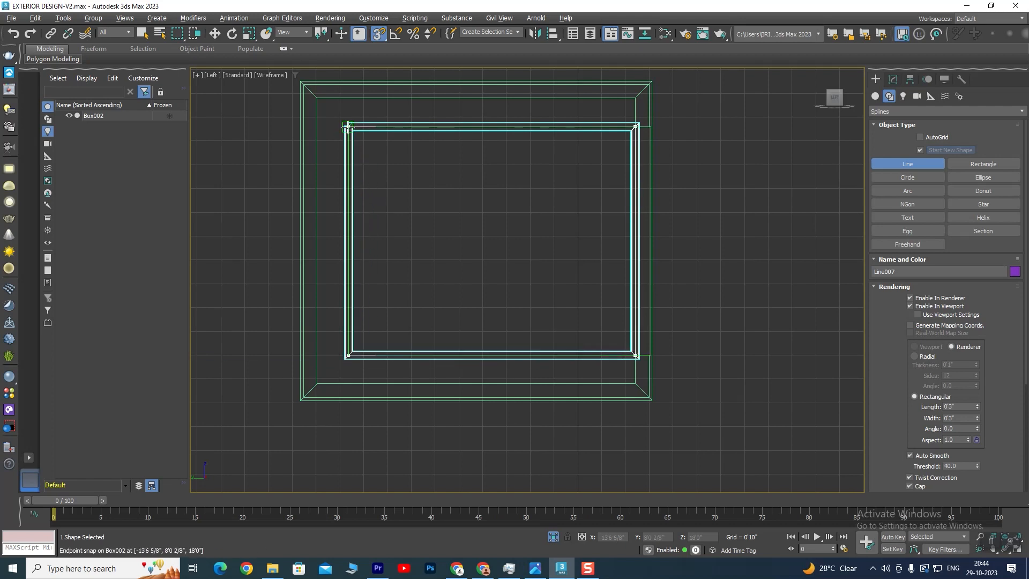
click(494, 292)
- Examine the new frame's lower corner in the Perspective view and its alignment with the box wall in the Top view
key(alt+w)
alt+middle_drag(600, 397, 658, 425)
scroll(658, 425, up, 8)
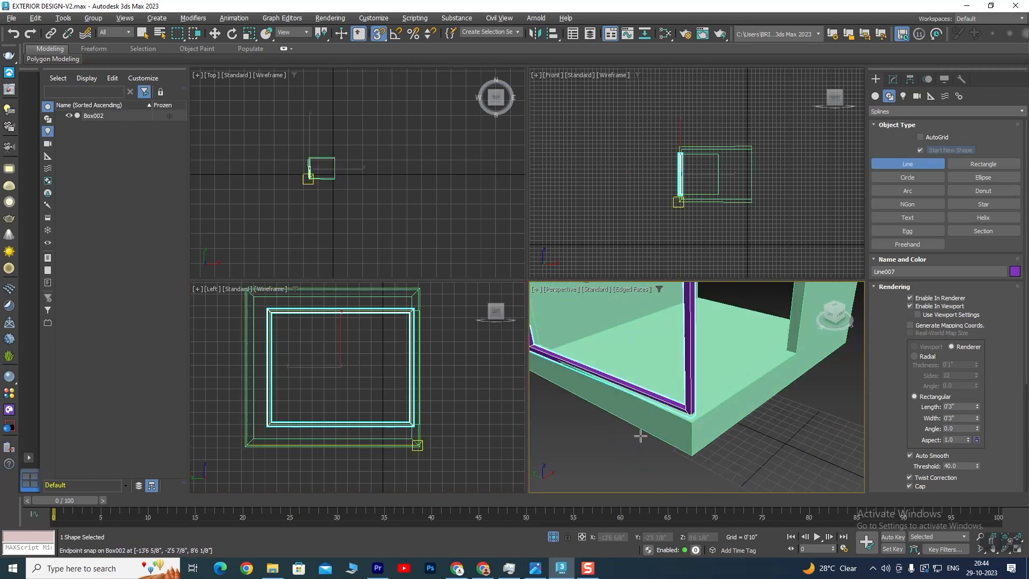
scroll(697, 418, up, 3)
scroll(679, 431, down, 3)
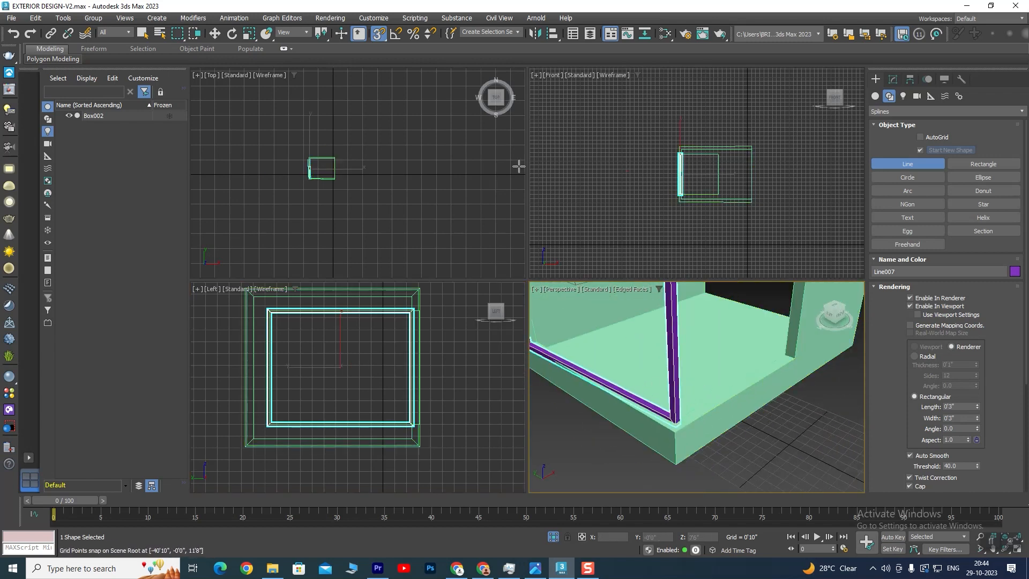
click(216, 34)
scroll(309, 169, up, 5)
middle_drag(310, 169, 418, 204)
key(alt+w)
scroll(641, 291, up, 1)
middle_drag(641, 292, 521, 199)
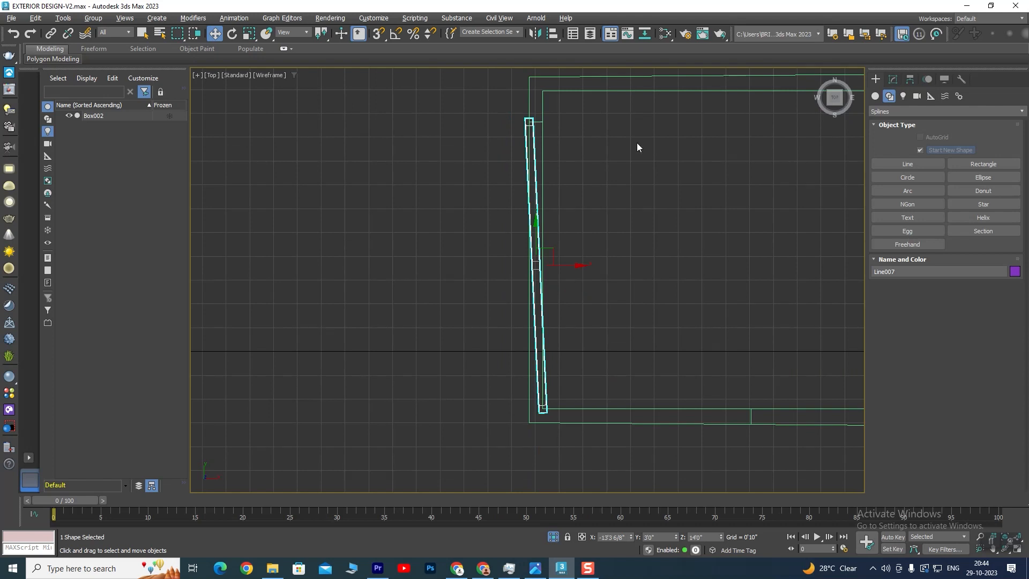
scroll(556, 399, up, 2)
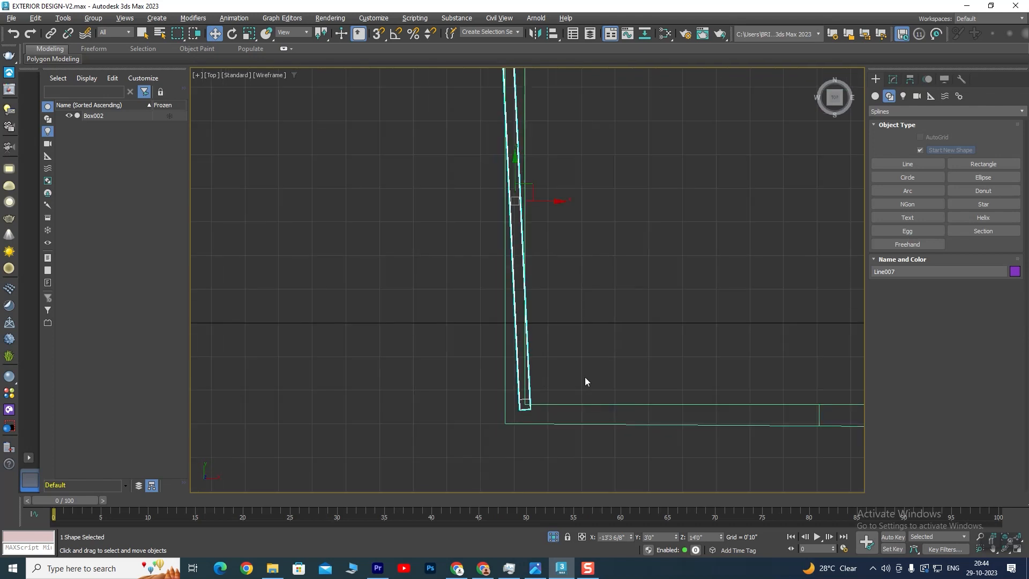
- Examine how the frame meets the opening's edges from several angles in an enlarged Perspective view
key(alt+w)
middle_click(616, 407)
key(alt+w)
middle_drag(558, 430, 689, 454)
scroll(665, 429, up, 3)
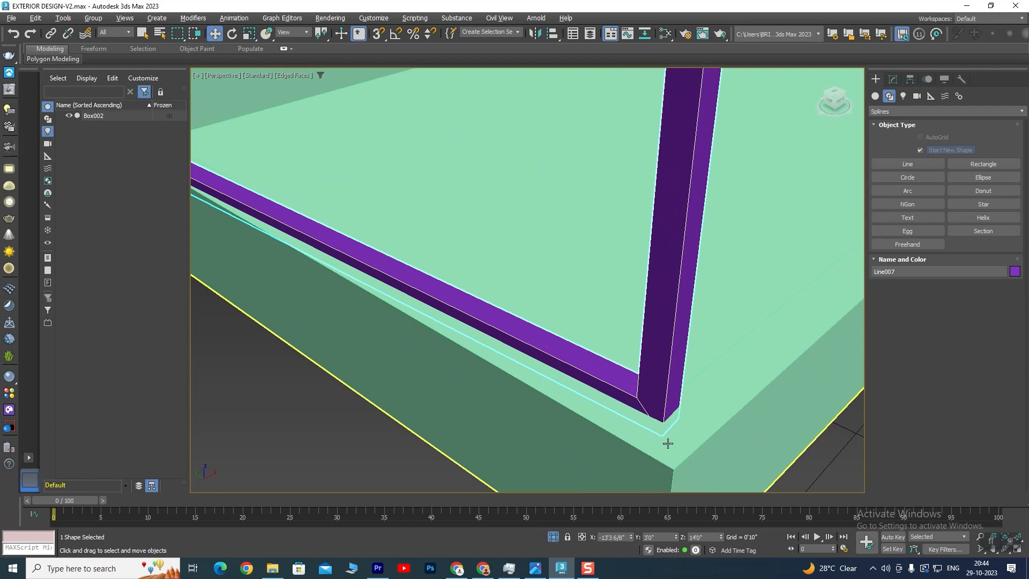
scroll(665, 429, down, 8)
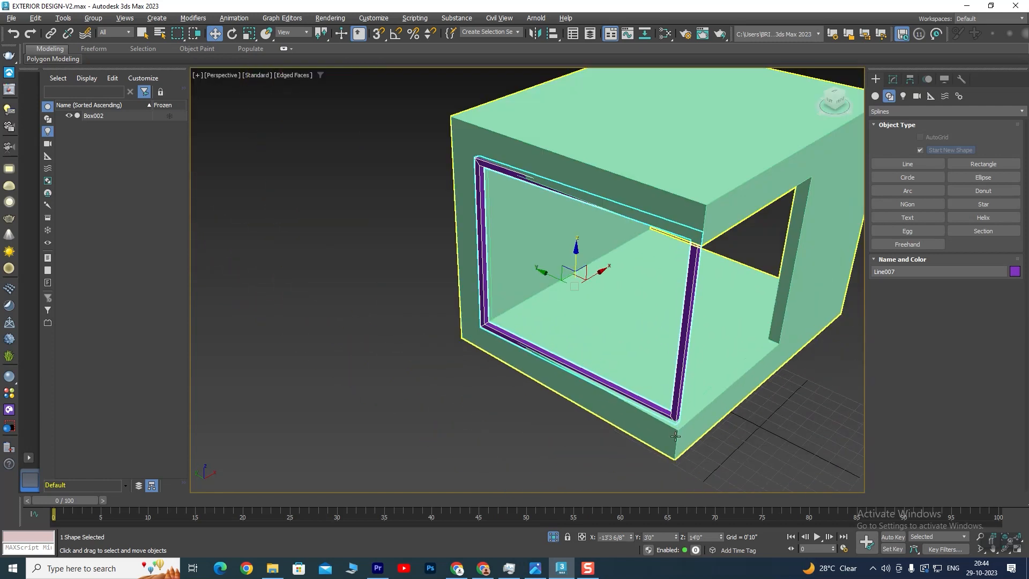
scroll(739, 401, up, 3)
middle_drag(739, 401, 625, 378)
alt+middle_drag(666, 308, 517, 328)
alt+middle_drag(433, 361, 648, 402)
key(alt+w)
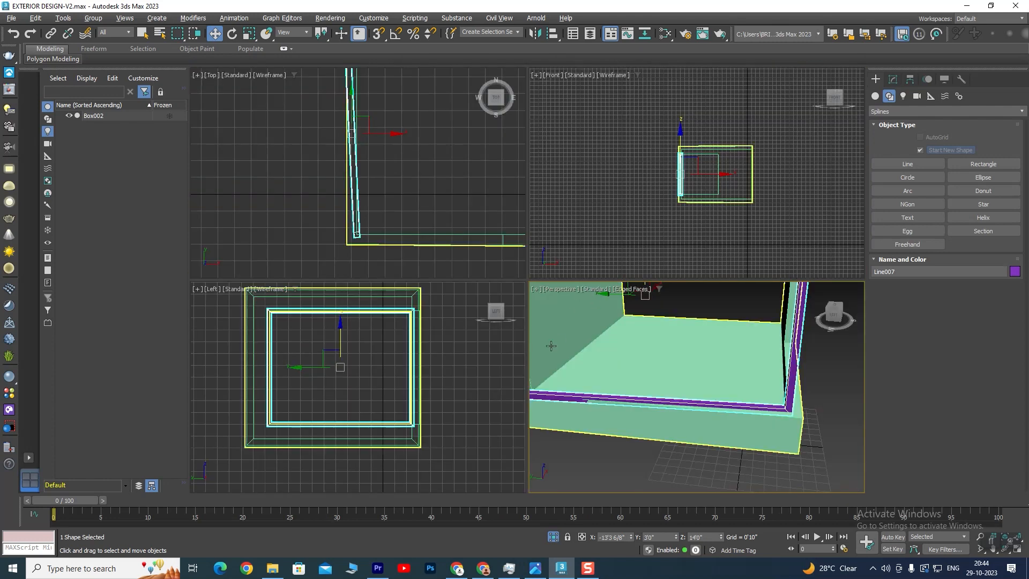
- Delete the new frame from the side opening in an enlarged Left view
right_click(403, 419)
key(alt+w)
middle_drag(589, 298, 639, 331)
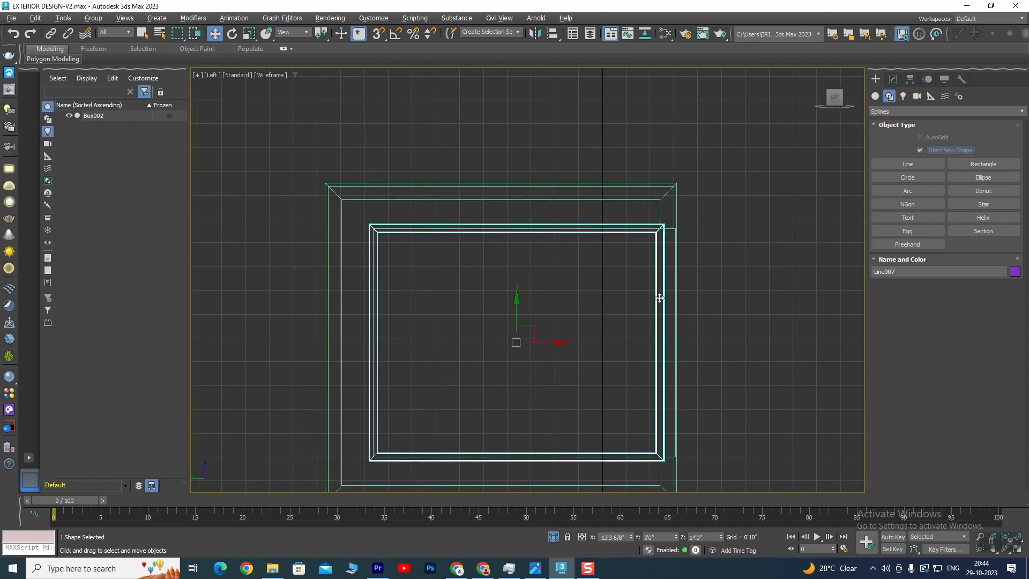
click(671, 270)
scroll(712, 319, up, 10)
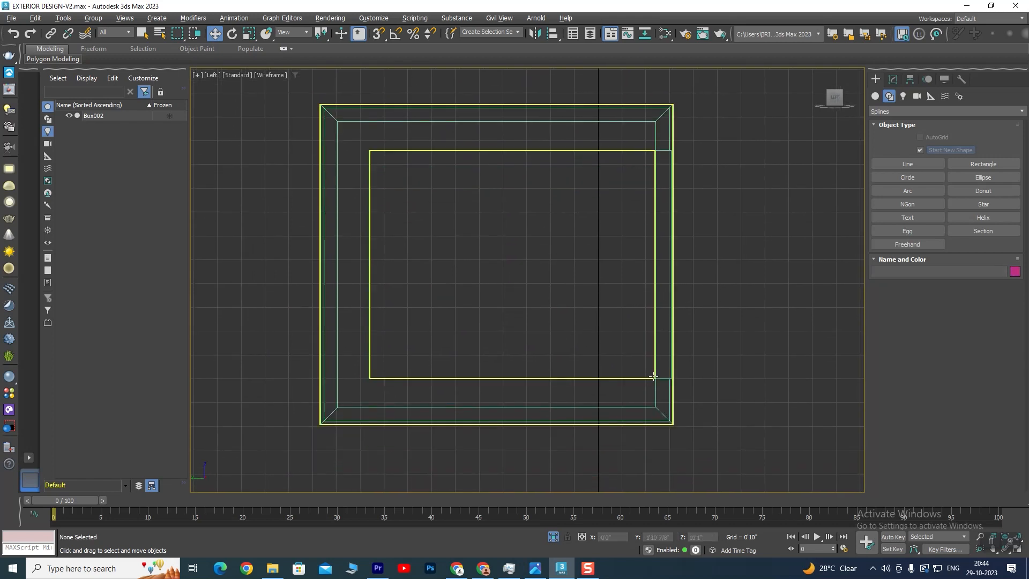
scroll(659, 370, down, 5)
- Start a snapped line at the opening's upper corner, running along its upper edge to the box's outer edge and down to the lower corner
click(907, 163)
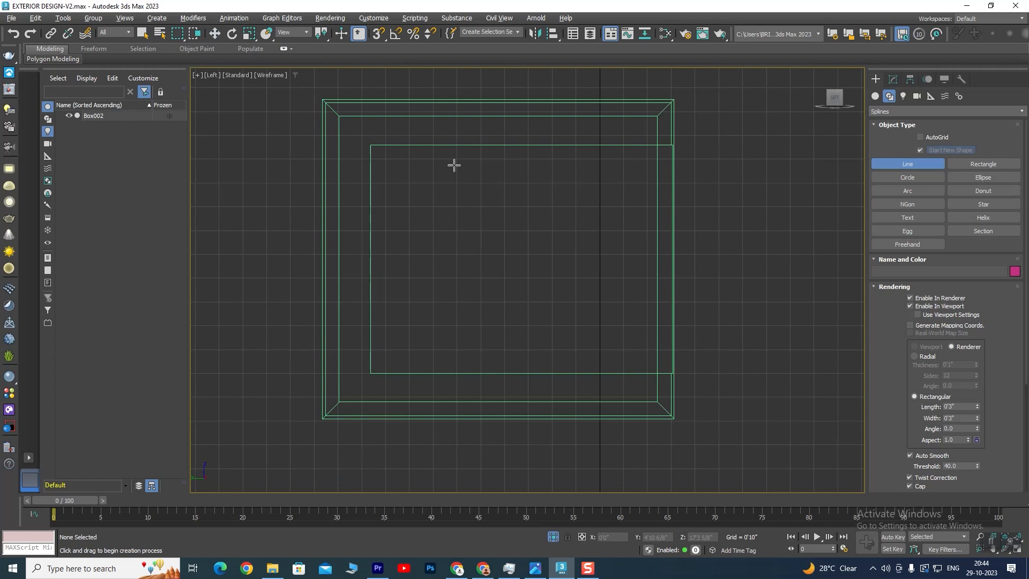
click(383, 33)
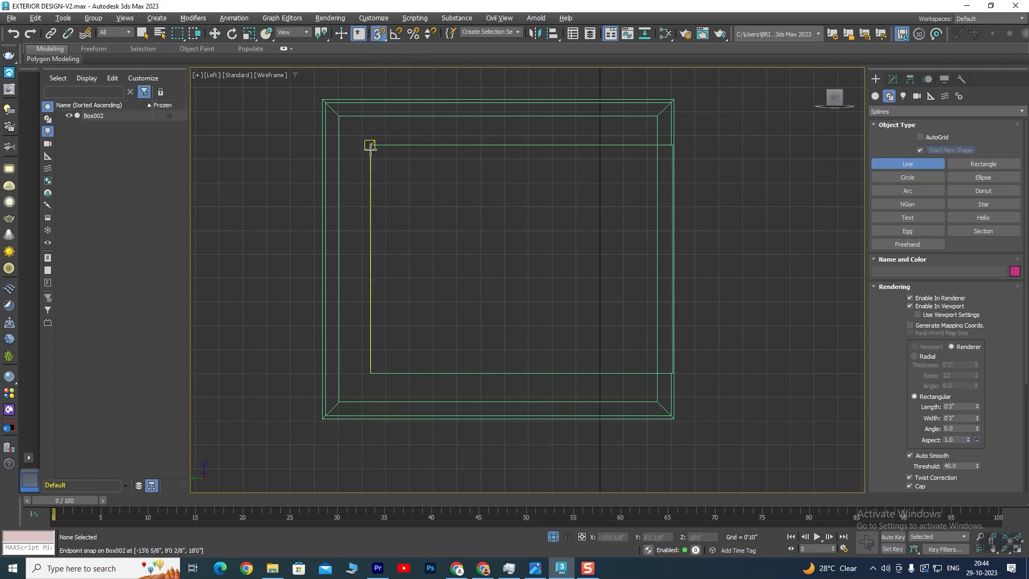
click(370, 144)
scroll(682, 166, up, 8)
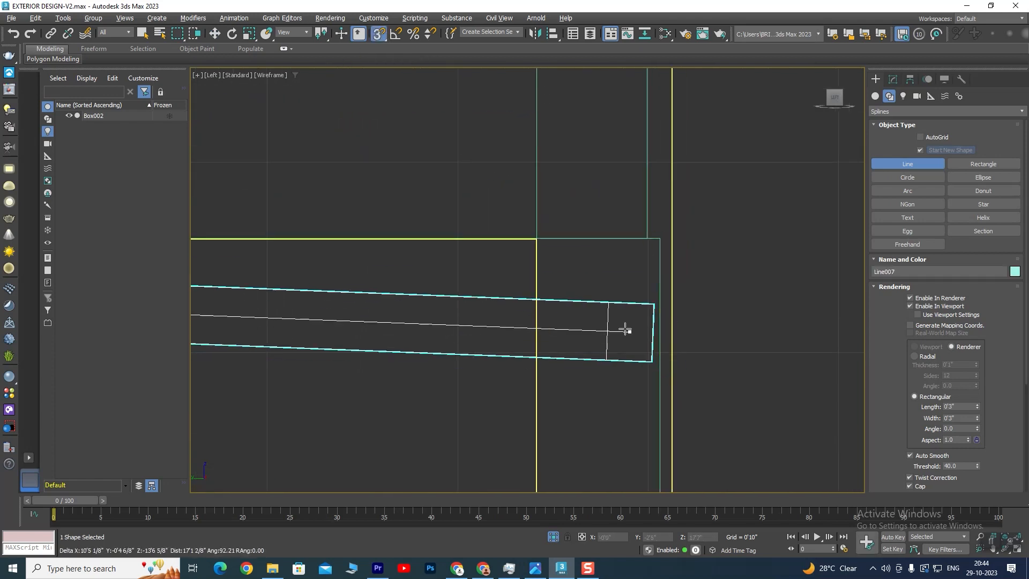
click(660, 240)
scroll(670, 378, down, 5)
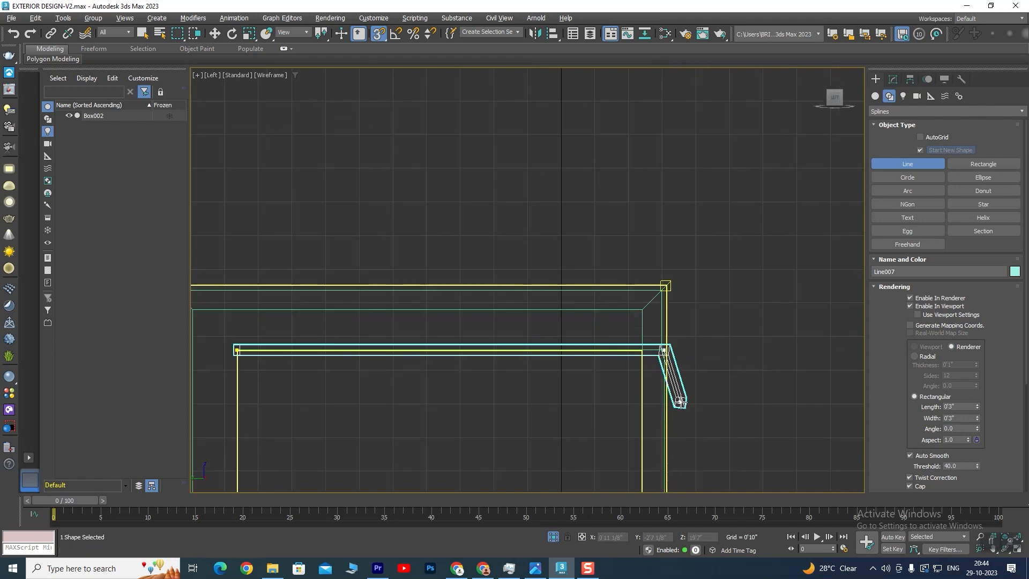
middle_drag(677, 404, 663, 172)
middle_drag(636, 429, 661, 211)
scroll(663, 210, up, 3)
scroll(696, 327, up, 1)
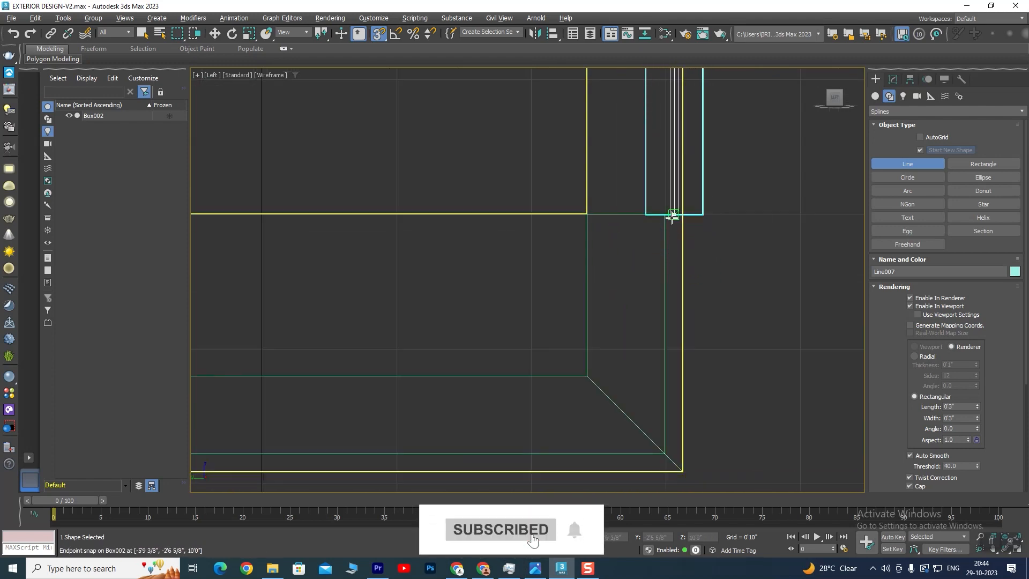
click(675, 216)
- Continue the line along the opening's lower edge and back up to its starting corner, closing the spline
scroll(479, 248, down, 5)
middle_drag(288, 267, 705, 404)
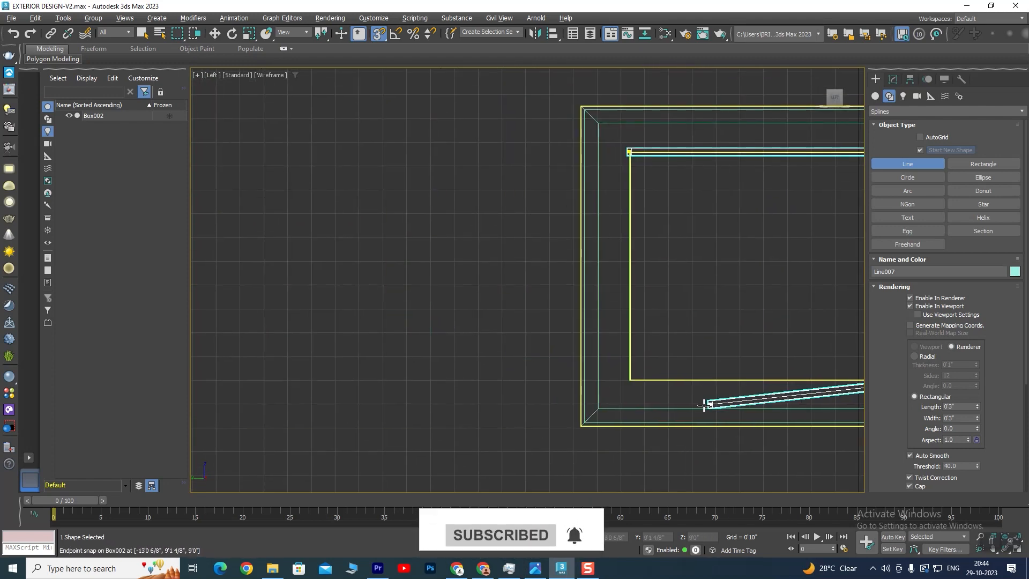
scroll(653, 399, up, 3)
scroll(598, 361, up, 3)
click(565, 316)
scroll(595, 217, down, 5)
middle_drag(598, 145, 451, 276)
scroll(465, 190, up, 4)
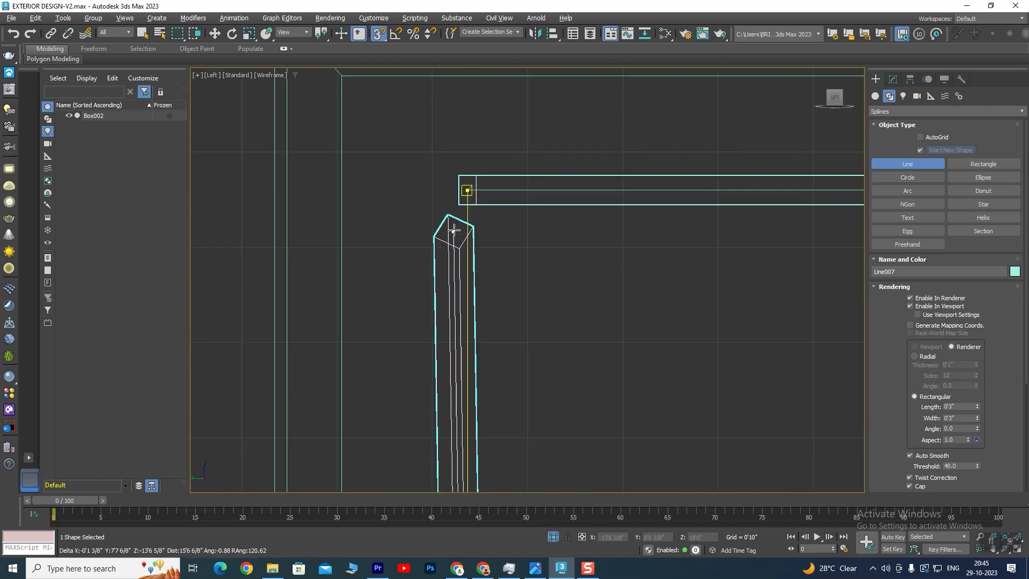
click(467, 190)
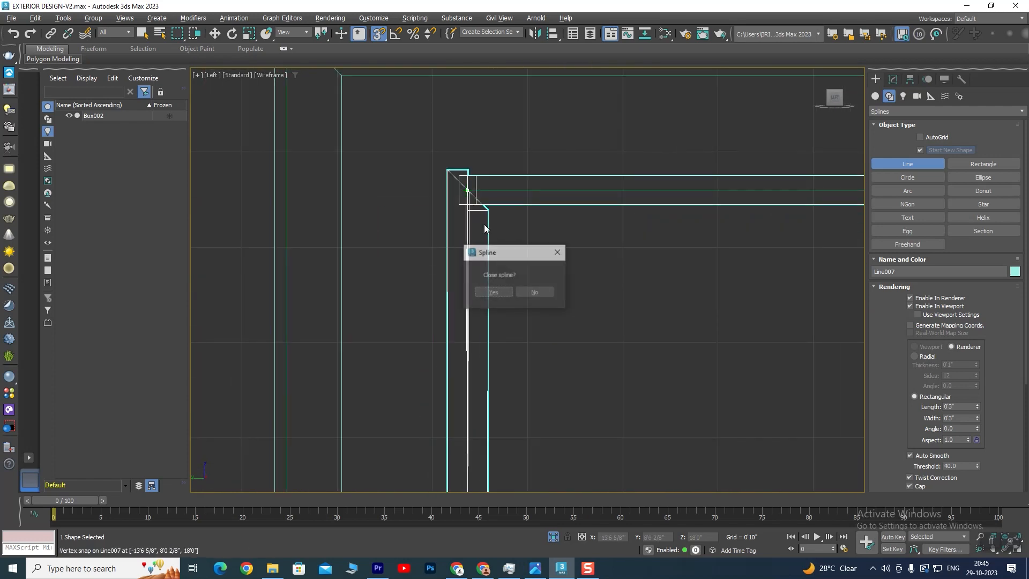
click(494, 293)
scroll(579, 306, down, 2)
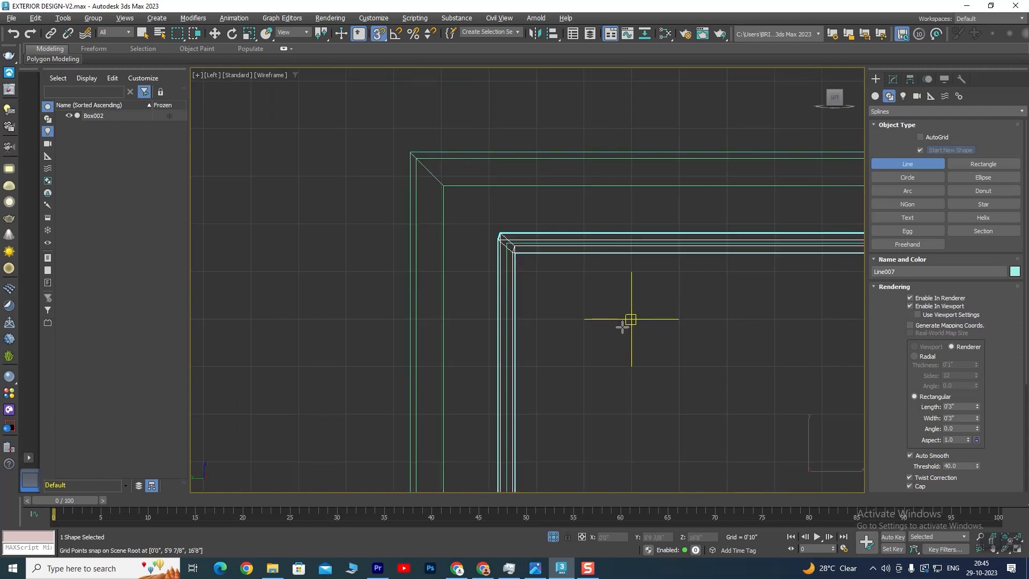
- Check the frame in the Top and Perspective views, turn off snapping, and delete the frame crossing the box diagonally
key(alt+w)
mouse_move(788, 364)
alt+middle_down()
mouse_move(616, 398)
mouse_move(656, 389)
mouse_move(675, 397)
mouse_move(648, 392)
mouse_move(659, 395)
mouse_move(651, 407)
mouse_move(609, 324)
alt+middle_up()
scroll(399, 168, down, 3)
middle_drag(399, 168, 350, 216)
scroll(421, 418, down, 2)
scroll(402, 241, up, 2)
scroll(377, 180, down, 2)
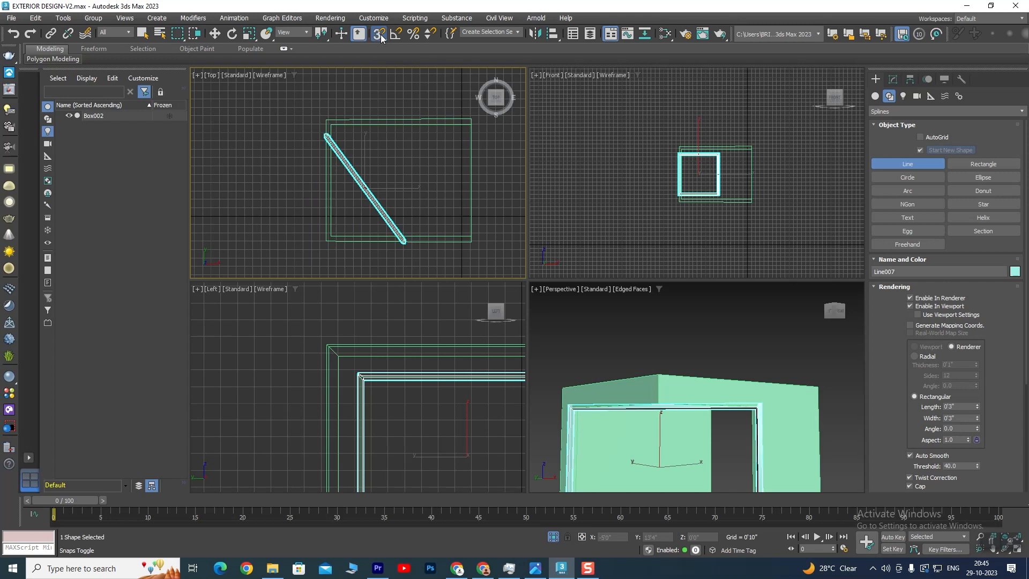
key(Delete)
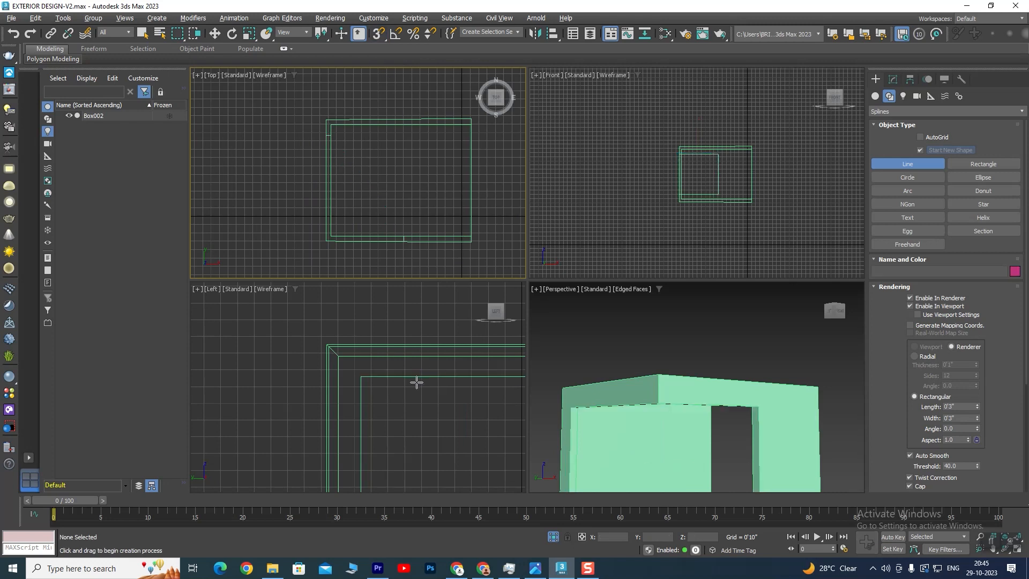
- Examine the edges and corners of the box's side opening up close in an enlarged Left view
key(alt+w)
scroll(691, 375, down, 3)
scroll(624, 230, up, 4)
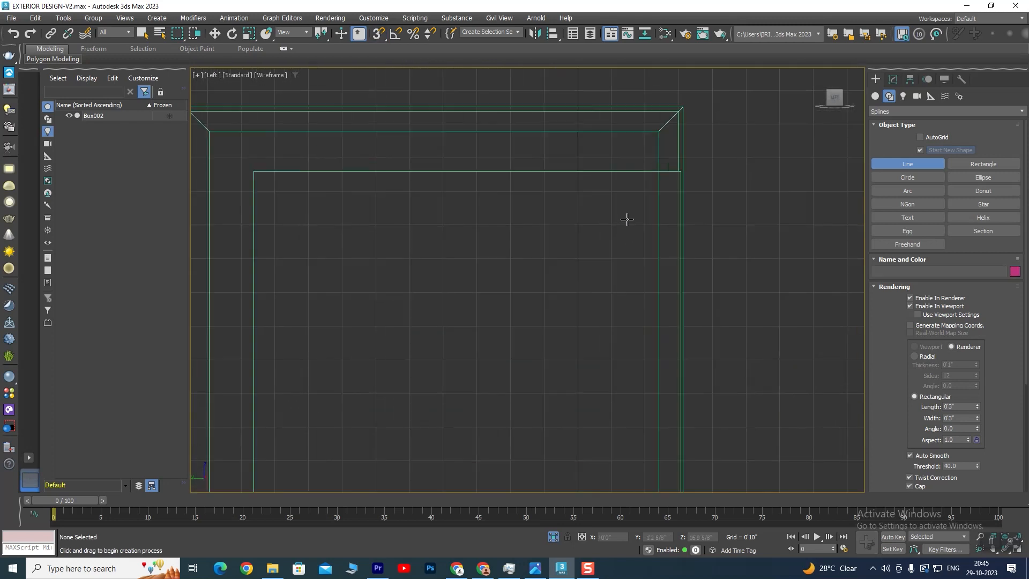
scroll(697, 172, up, 4)
scroll(691, 183, down, 4)
middle_drag(706, 333, 679, 154)
scroll(672, 435, up, 2)
middle_drag(671, 435, 677, 268)
scroll(668, 325, up, 3)
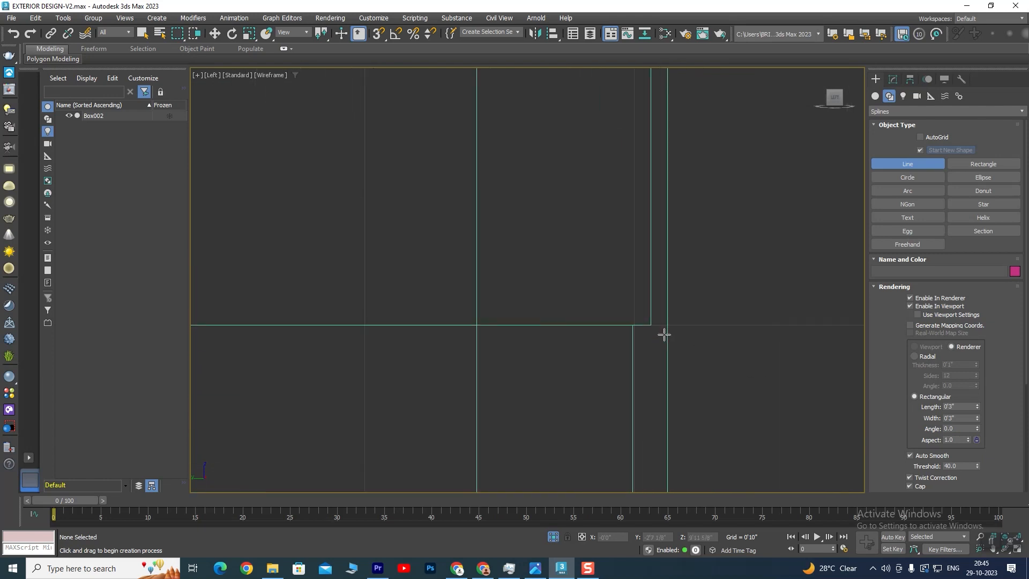
scroll(652, 323, down, 5)
middle_drag(696, 243, 708, 420)
middle_drag(699, 158, 746, 338)
scroll(692, 214, up, 2)
scroll(688, 225, down, 5)
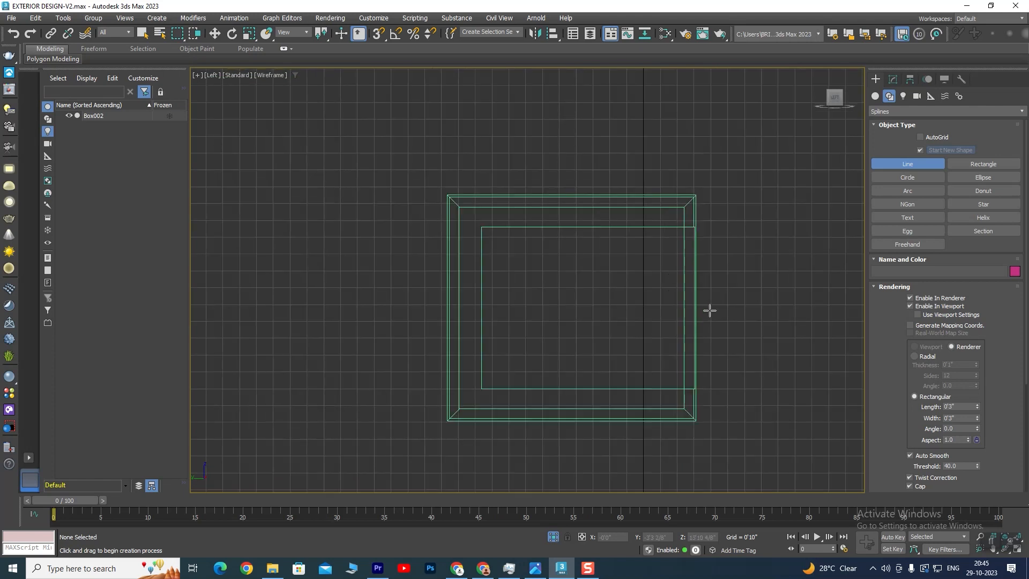
- With snapping on, draw a line along the opening's upper edge to the inner wall edge and down to its lower corner
click(379, 35)
scroll(501, 272, up, 3)
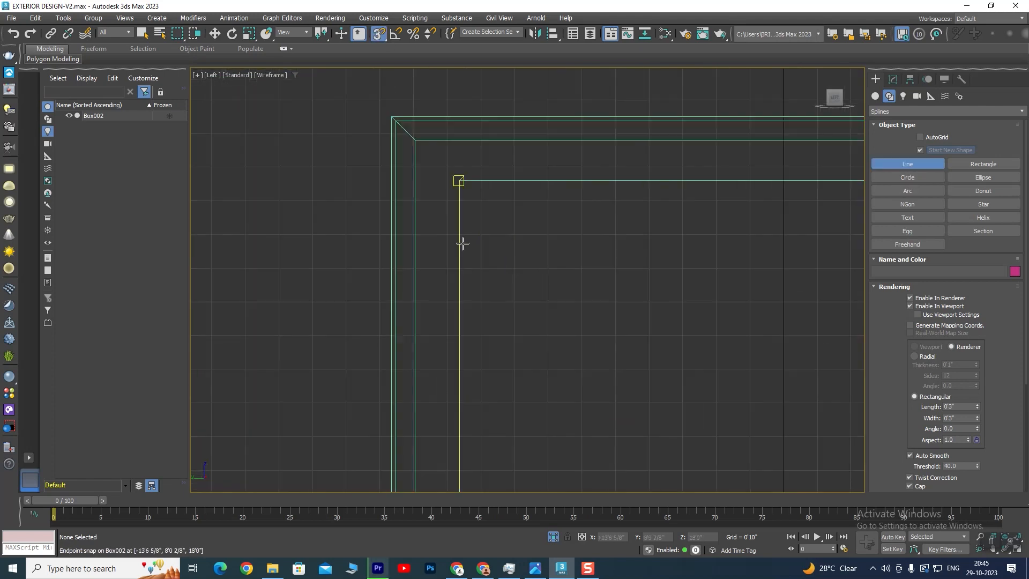
click(459, 181)
scroll(629, 264, down, 4)
scroll(604, 184, up, 5)
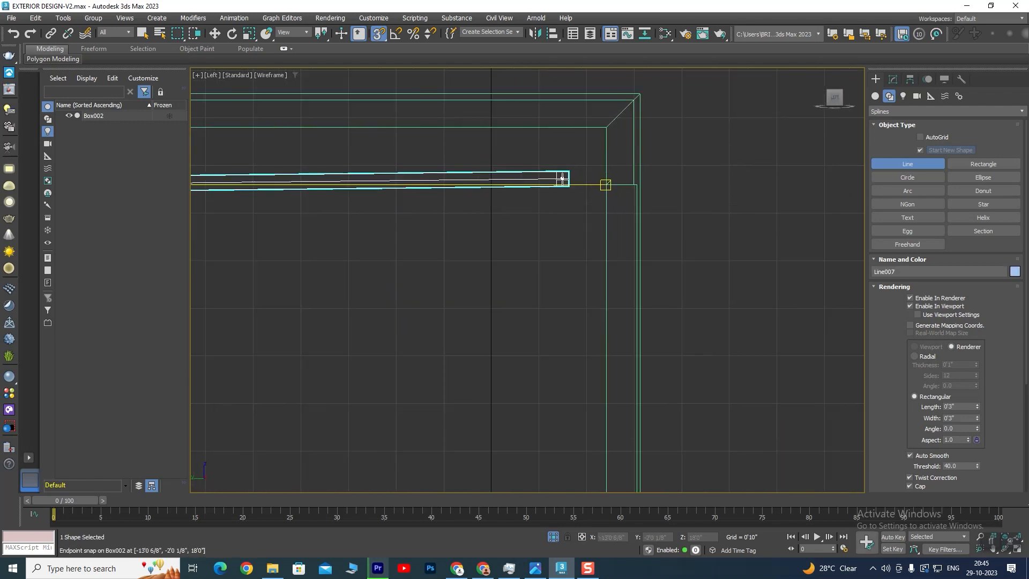
click(607, 185)
scroll(586, 368, down, 4)
scroll(638, 287, up, 3)
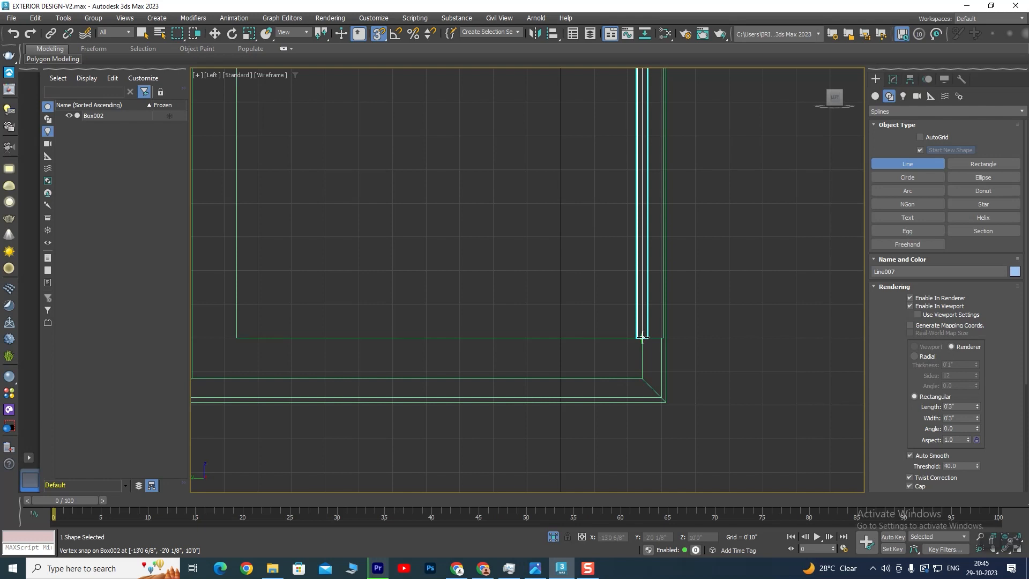
click(643, 337)
- Extend the line along the opening's lower edge and back to its starting corner, closing the spline
click(232, 337)
scroll(317, 210, down, 2)
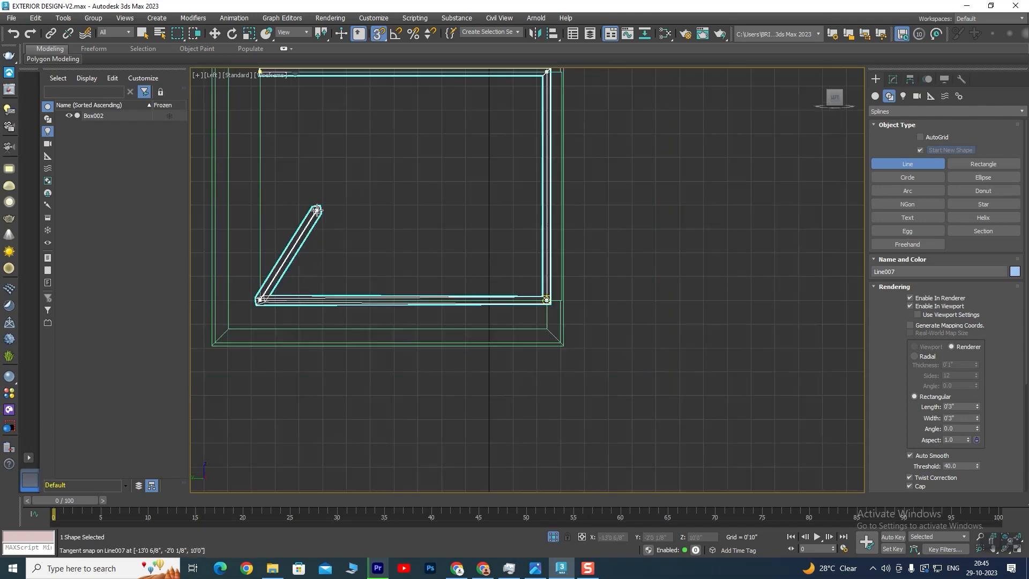
scroll(322, 209, down, 2)
middle_drag(335, 210, 372, 362)
click(318, 264)
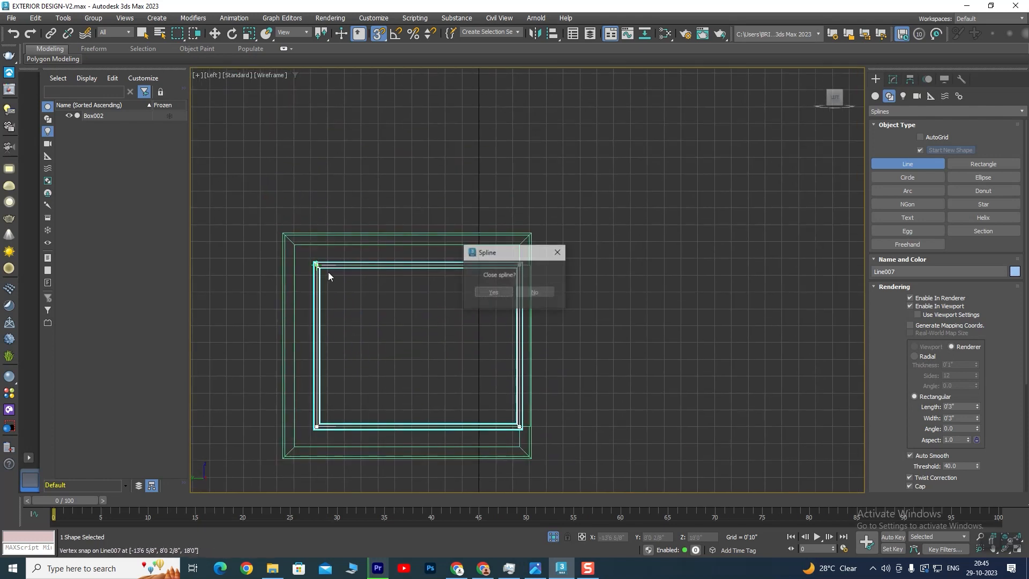
click(489, 291)
scroll(331, 278, up, 4)
scroll(482, 306, down, 6)
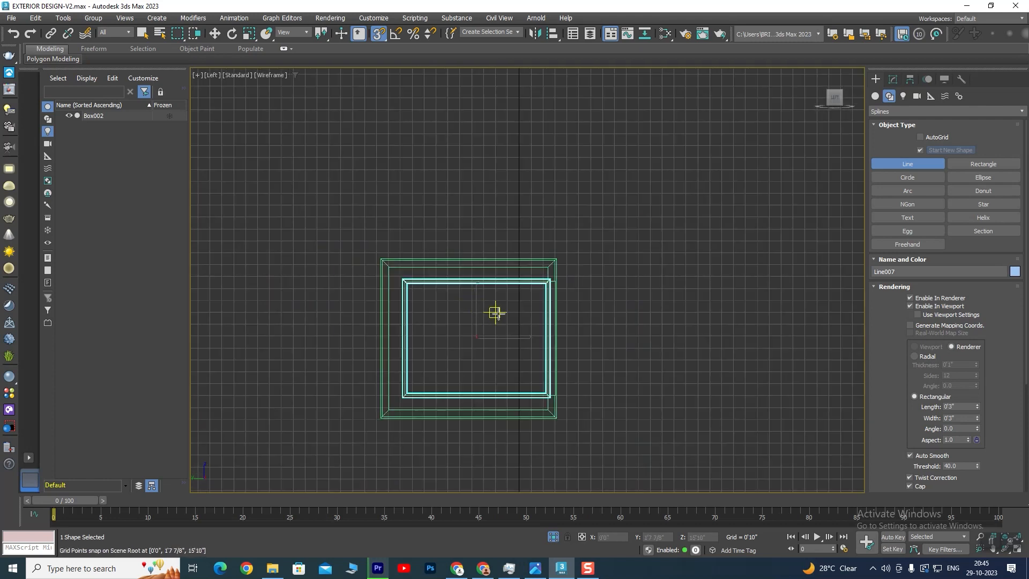
- Turn off snapping and convert the closed frame line to an editable poly in an enlarged Perspective view
key(alt+w)
middle_click(611, 436)
key(alt+w)
middle_drag(611, 436, 595, 382)
alt+middle_drag(574, 330, 558, 301)
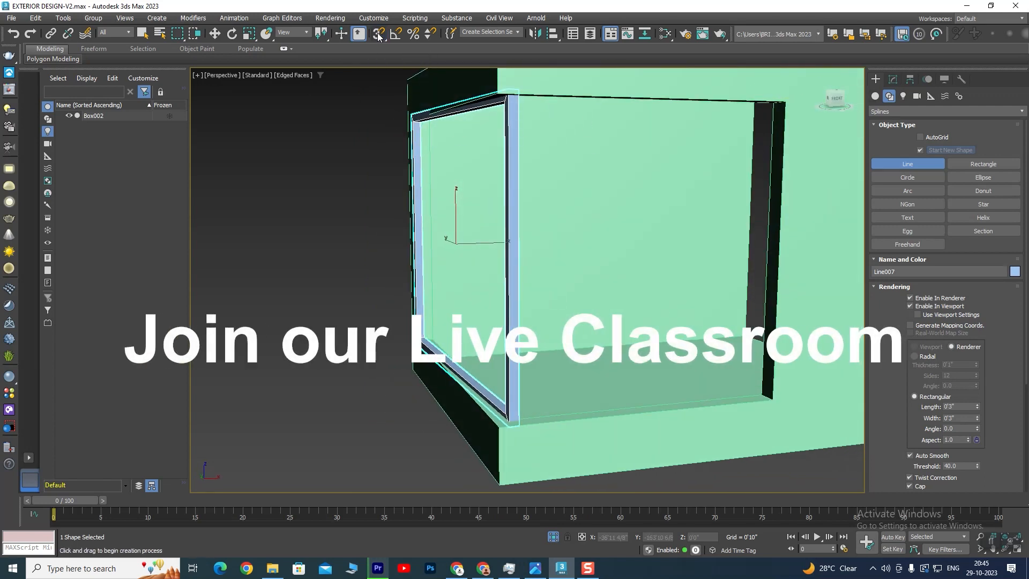
key(w)
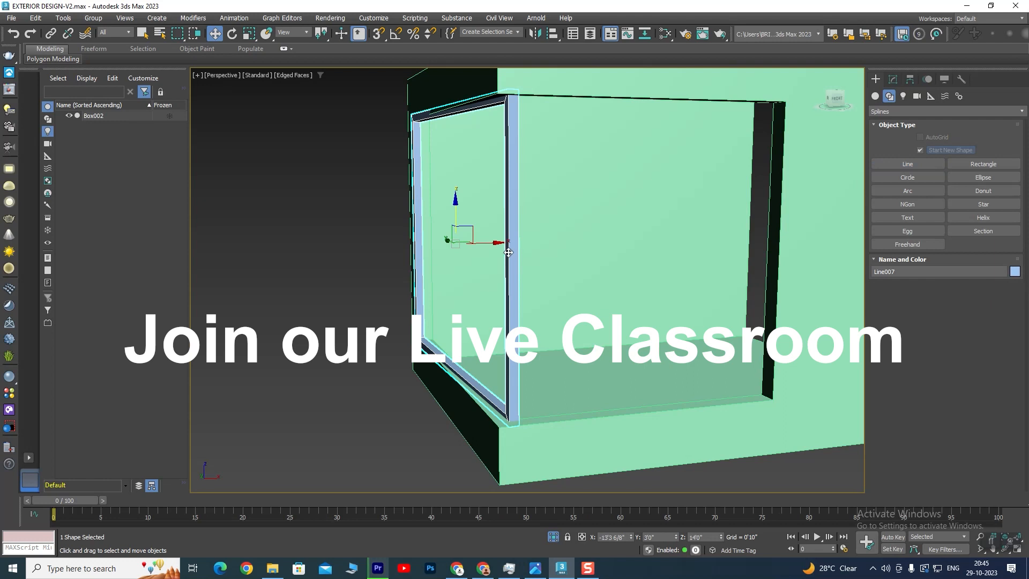
right_click(508, 251)
mouse_move(572, 389)
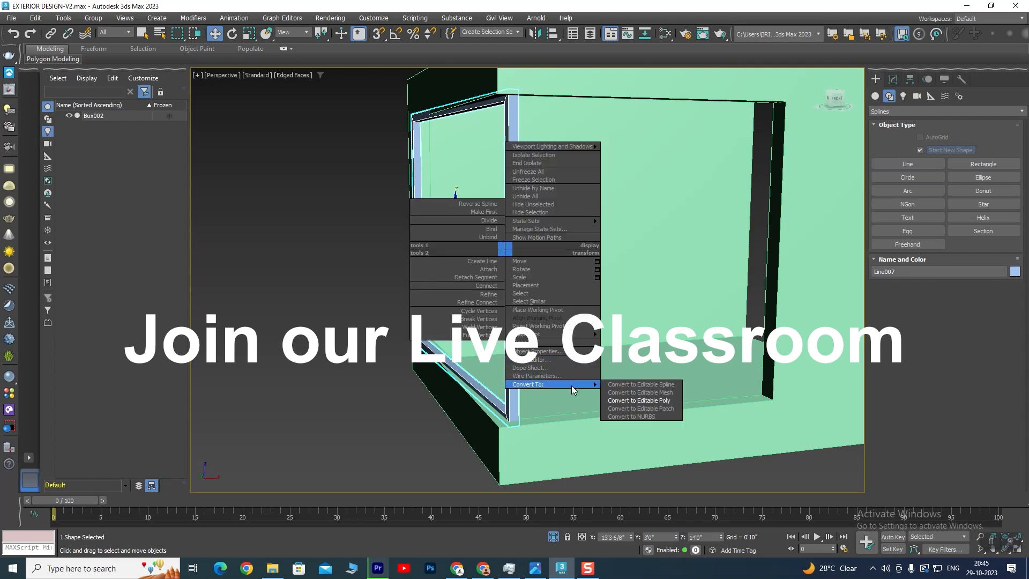
click(660, 402)
- Show the lower end of the slanted frame close up in an enlarged Top view
key(alt+w)
middle_click(413, 215)
key(alt+w)
middle_drag(485, 403, 503, 331)
scroll(503, 331, up, 3)
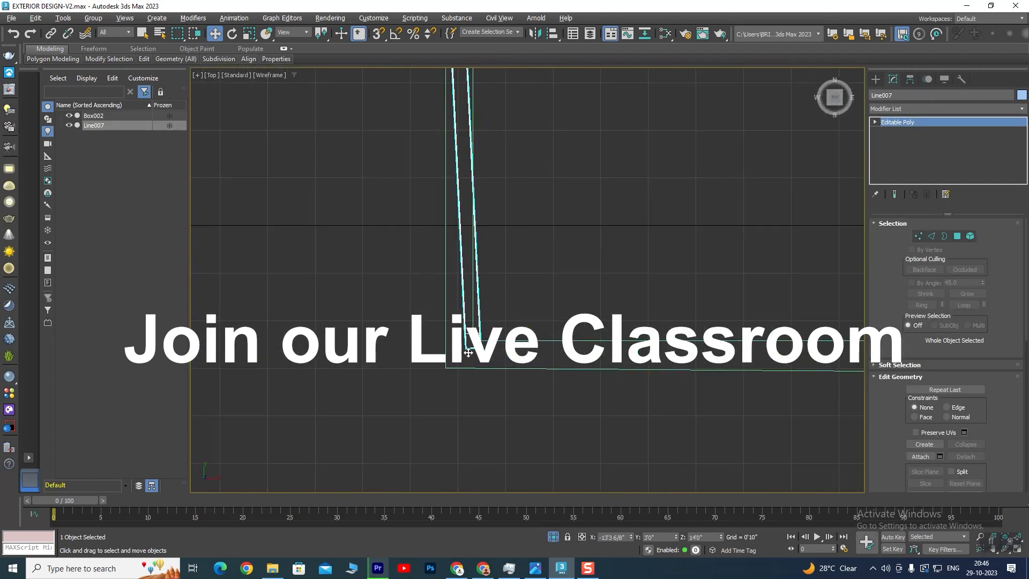
- In vertex editing of the window frame, shift the vertices at its front end outward in the Top view
click(919, 237)
scroll(505, 390, up, 1)
drag(508, 386, 483, 392)
- Shift the eight vertices at the frame's rear end inward along X so that end sits within the wall thickness
middle_drag(544, 192, 532, 424)
middle_drag(524, 204, 528, 332)
scroll(527, 197, down, 2)
middle_drag(512, 130, 506, 315)
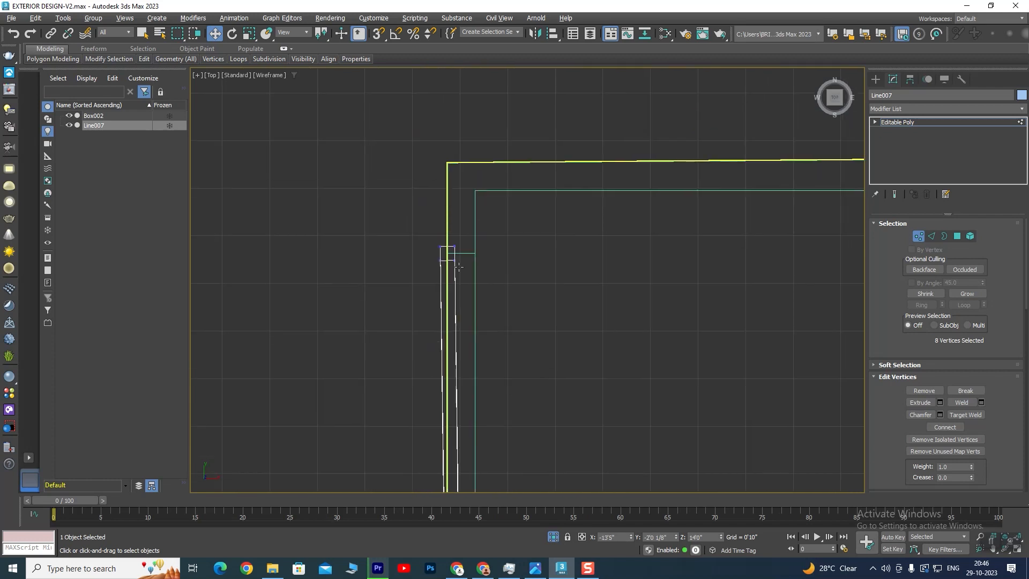
scroll(463, 279, up, 3)
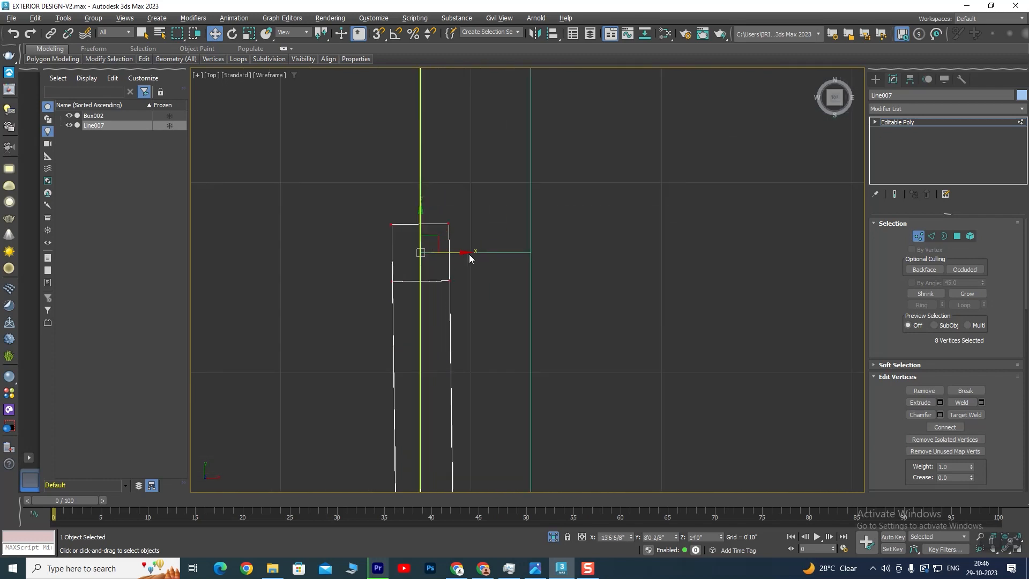
drag(463, 254, 504, 265)
key(alt+w)
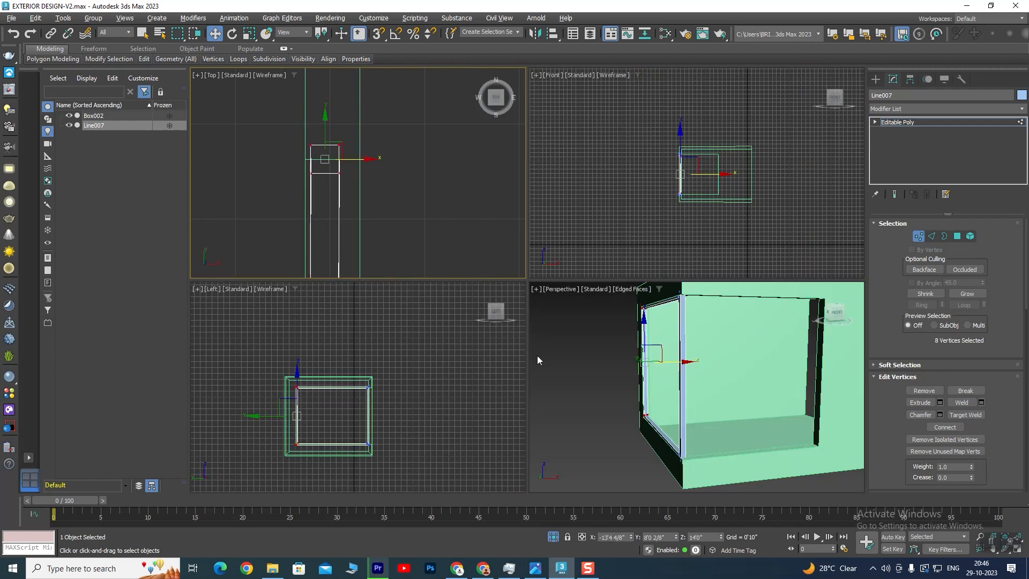
- Examine in perspective how the frame sits against the sill, the posts and the open upper corner of the box
middle_click(542, 371)
key(alt+w)
alt+middle_drag(544, 372, 591, 324)
scroll(571, 343, up, 6)
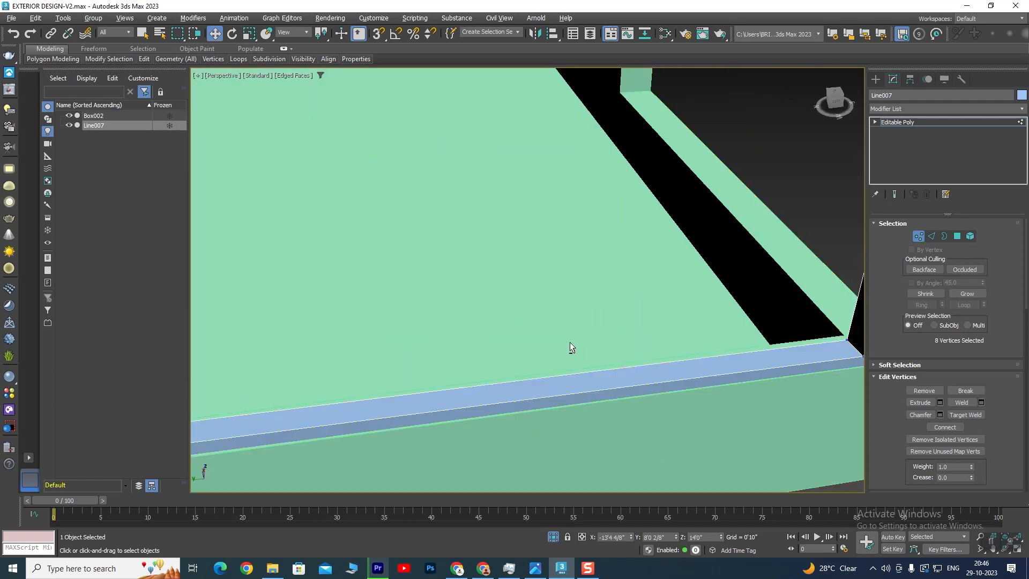
alt+middle_drag(545, 287, 553, 227)
scroll(541, 214, up, 5)
alt+middle_drag(498, 300, 406, 203)
scroll(346, 311, up, 3)
alt+middle_drag(410, 303, 468, 311)
scroll(468, 311, down, 6)
scroll(452, 220, up, 5)
alt+middle_drag(530, 319, 455, 268)
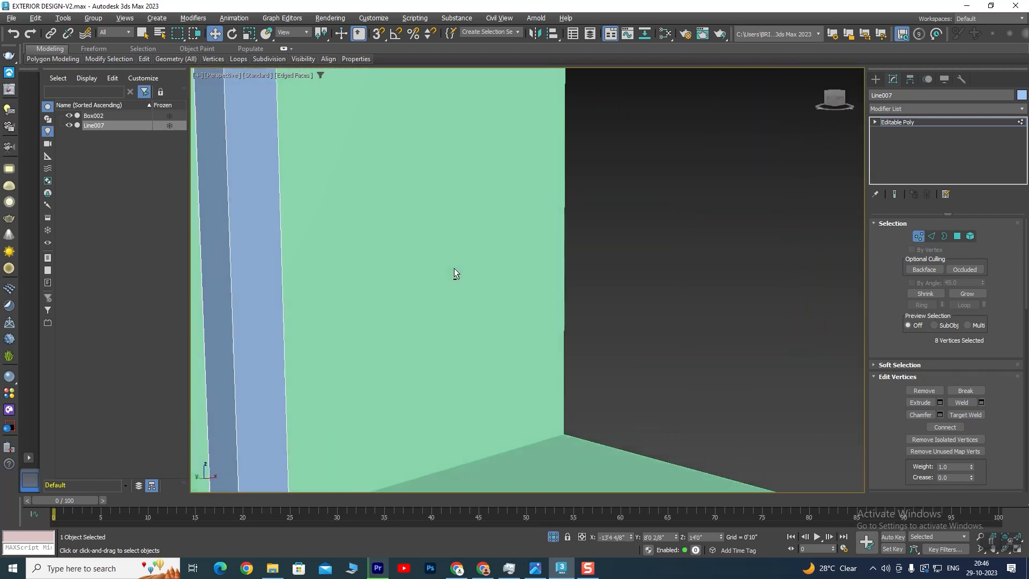
scroll(427, 219, down, 4)
scroll(428, 224, up, 3)
alt+middle_drag(429, 235, 487, 282)
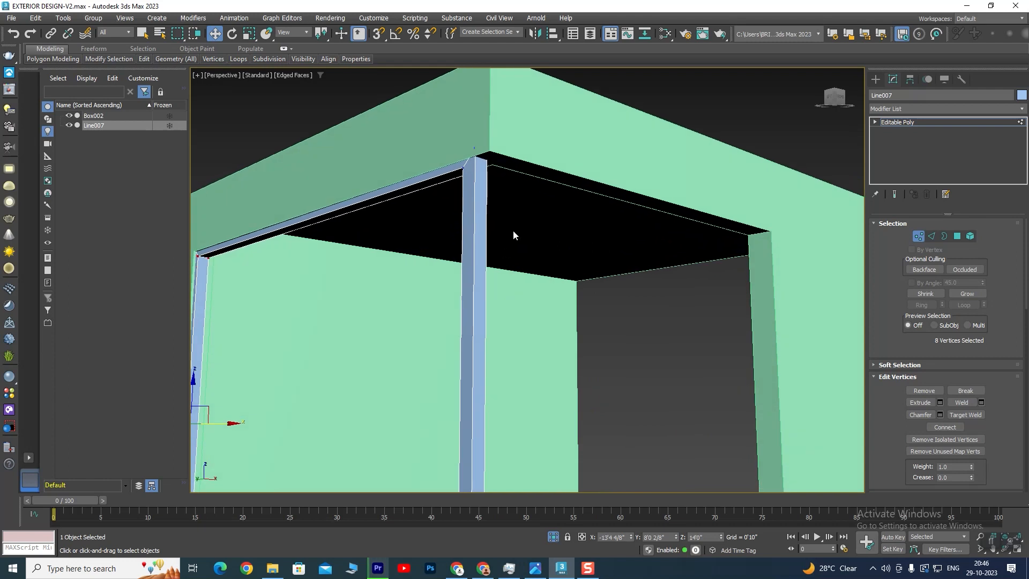
- Try to move a single vertex at the frame's upper end in the Front view and undo the change
key(alt+w)
key(alt+w)
scroll(535, 258, up, 4)
scroll(382, 234, up, 4)
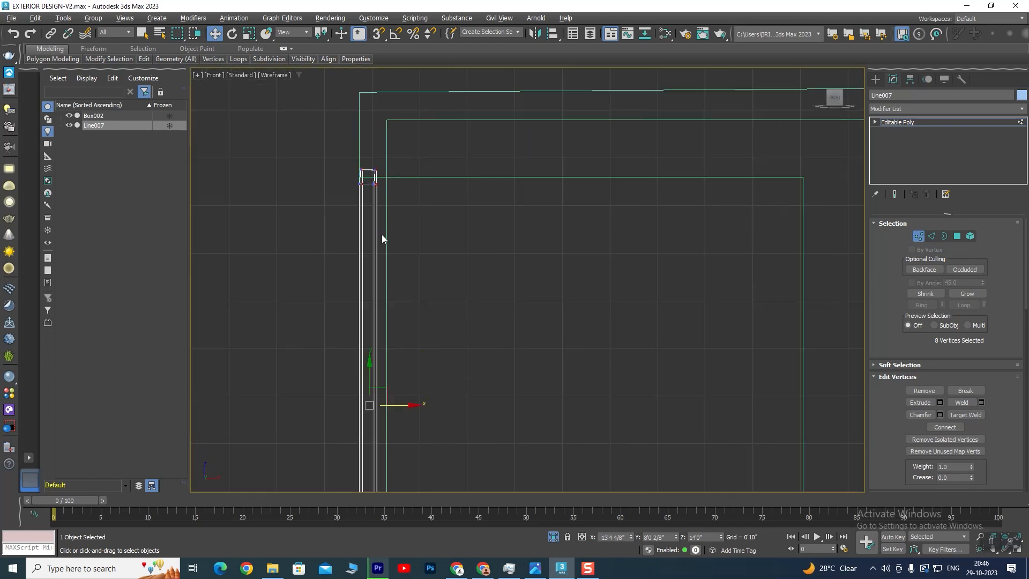
scroll(373, 168, up, 3)
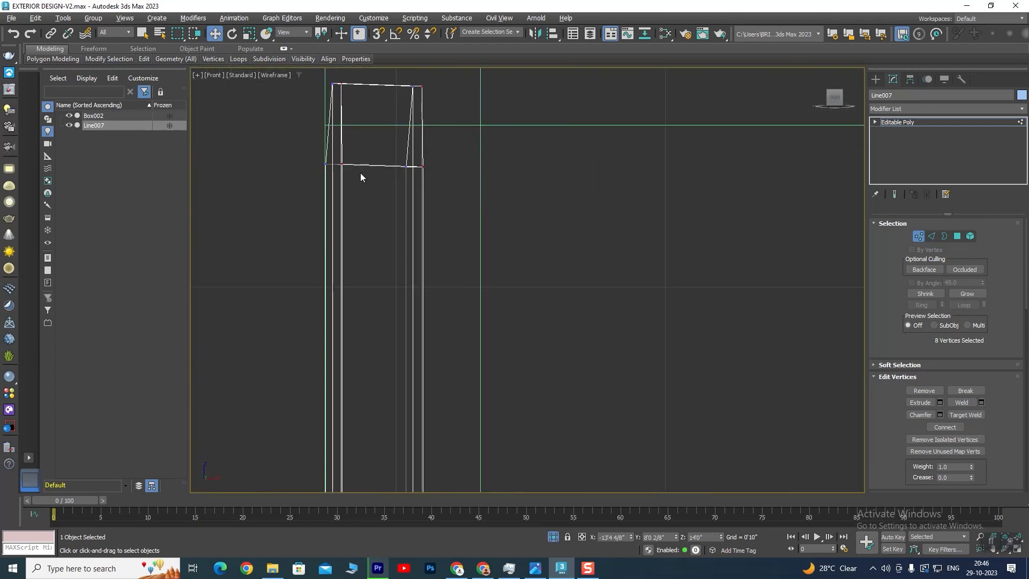
middle_drag(360, 173, 458, 302)
scroll(450, 278, down, 2)
scroll(424, 275, up, 5)
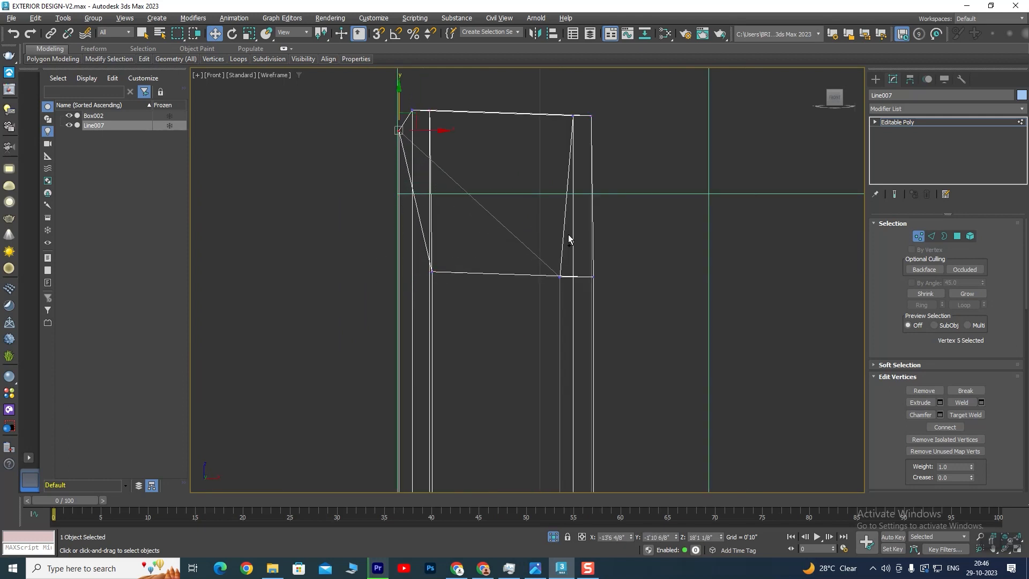
key(ctrl+z)
- Examine the frame's upper corner in the Front view and the whole frame in perspective for distorted edges
scroll(496, 265, down, 3)
scroll(461, 271, up, 4)
scroll(433, 253, up, 3)
scroll(512, 244, down, 2)
middle_drag(563, 245, 554, 384)
scroll(533, 290, down, 3)
key(alt+w)
middle_click(633, 395)
key(alt+w)
scroll(572, 294, down, 2)
middle_drag(579, 266, 628, 285)
middle_drag(445, 235, 632, 316)
scroll(517, 275, up, 3)
scroll(529, 258, up, 4)
scroll(519, 197, down, 9)
middle_drag(588, 288, 490, 282)
scroll(492, 286, up, 3)
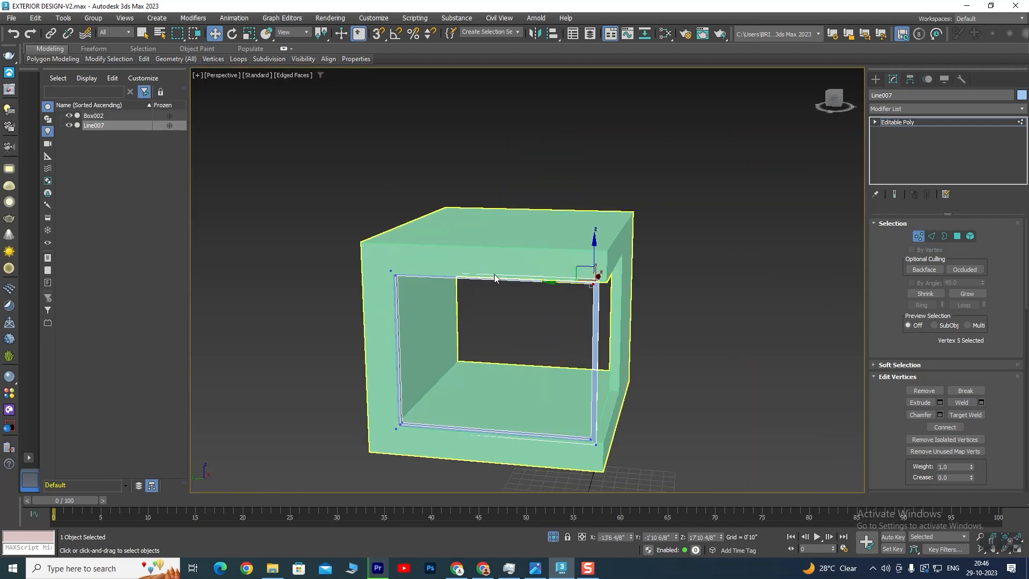
- Leave vertex editing and delete the distorted window frame from the box opening
click(493, 324)
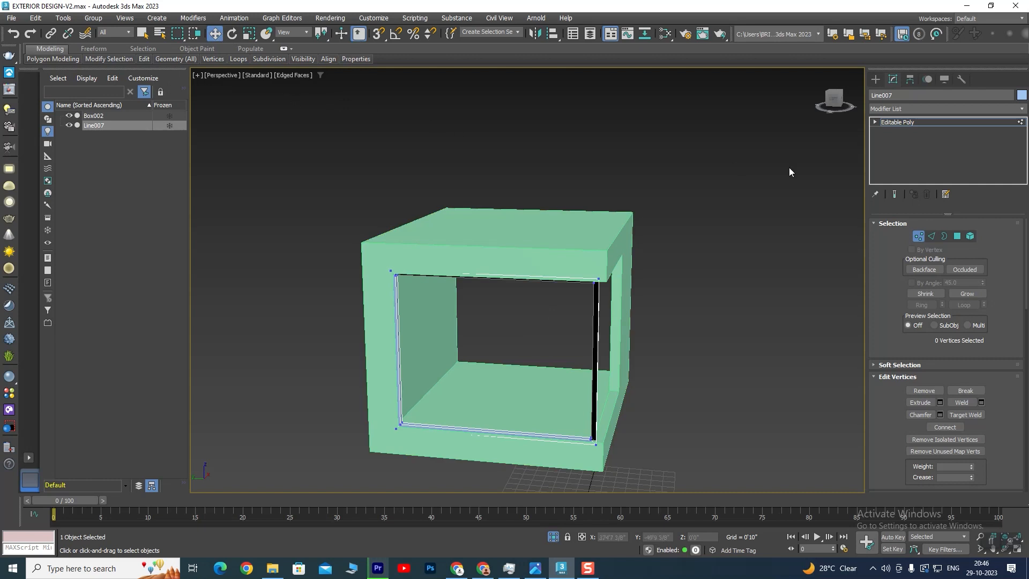
click(896, 124)
key(Delete)
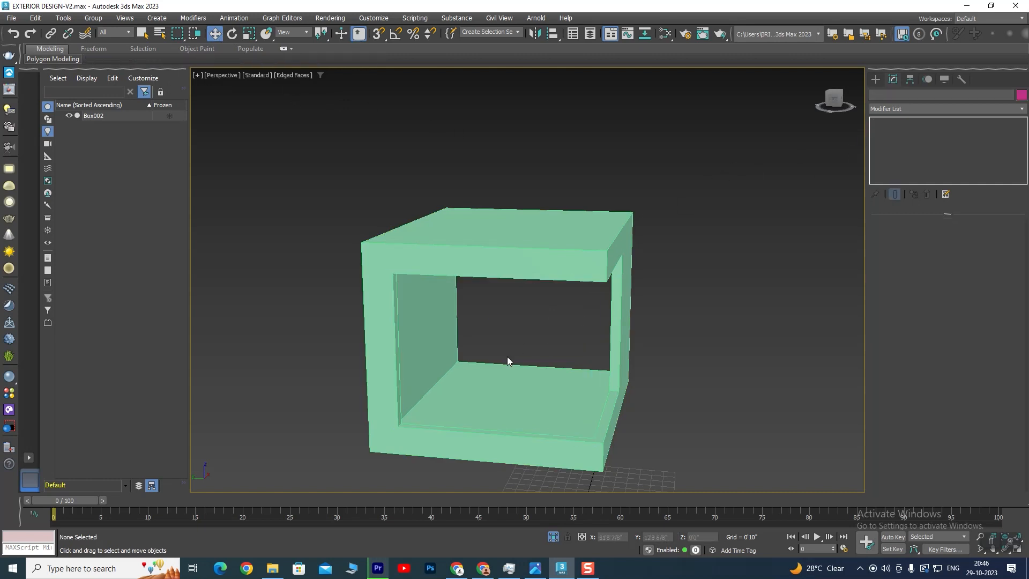
- With 3D snapping on, draw the first Line segment along the side opening's top edge, from its rear corner to the open front corner
key(alt+w)
key(alt+w)
scroll(551, 322, up, 3)
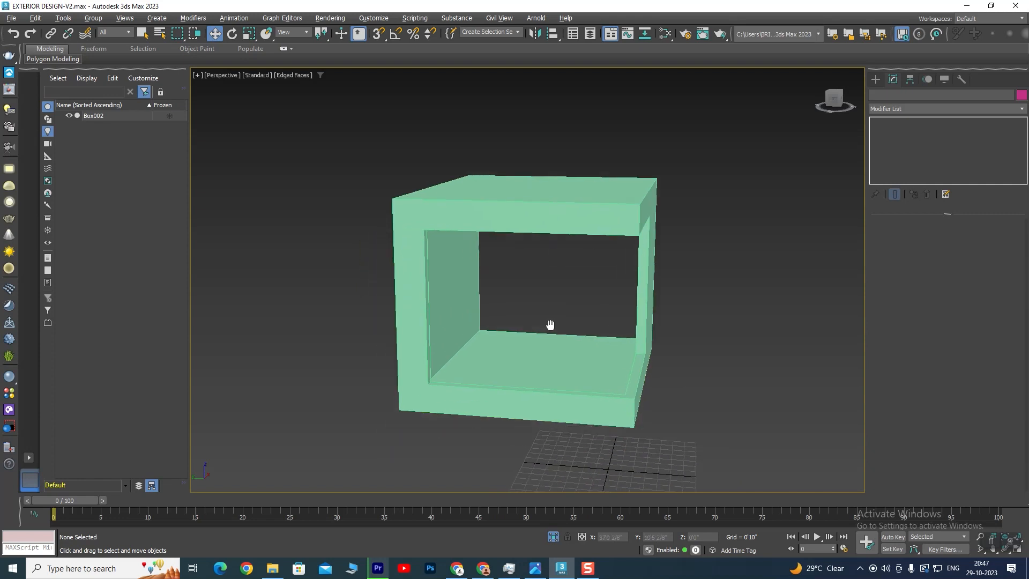
alt+middle_drag(544, 321, 526, 341)
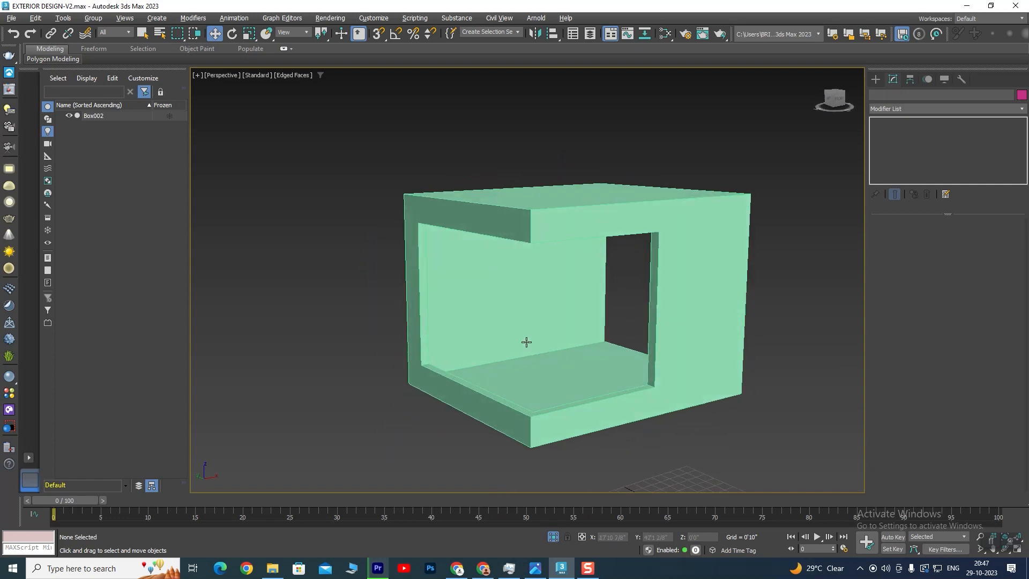
click(877, 80)
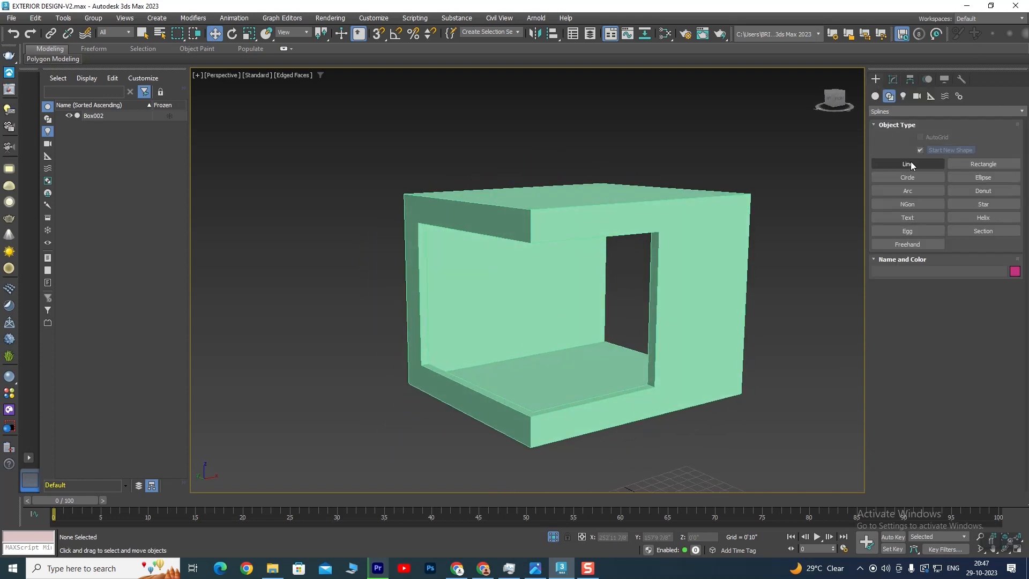
click(911, 162)
click(378, 34)
scroll(415, 225, up, 5)
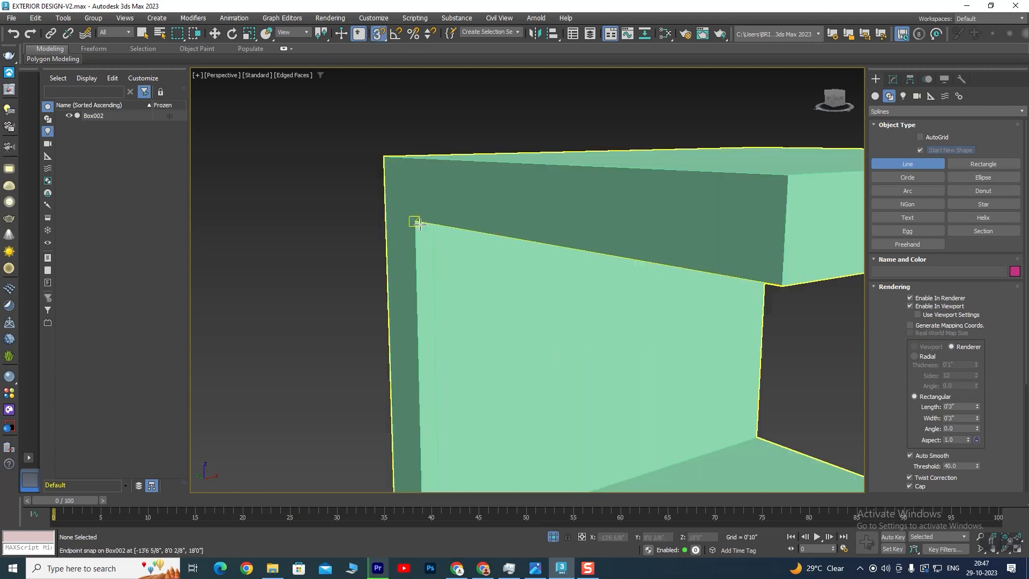
click(415, 219)
scroll(497, 197, down, 6)
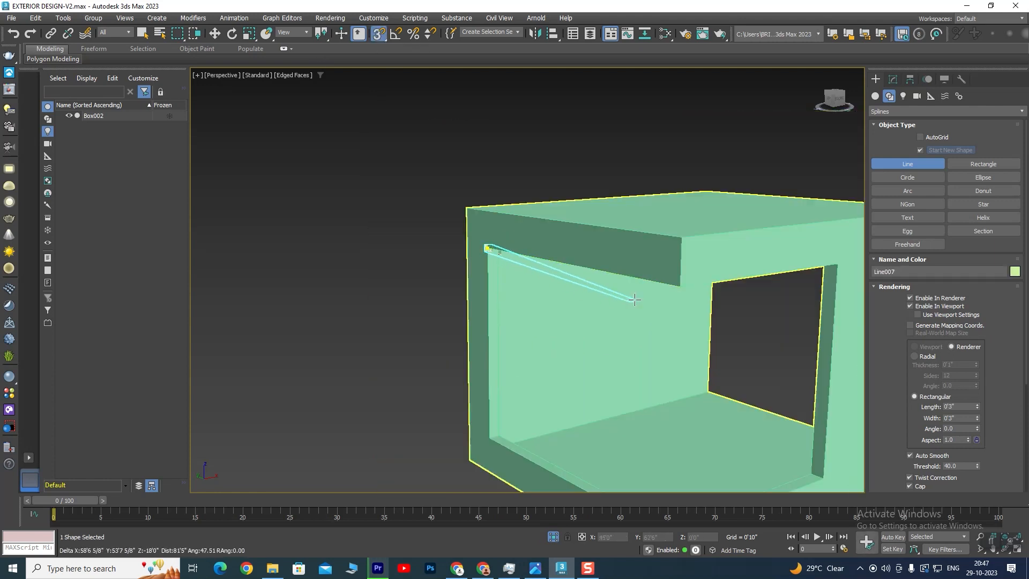
scroll(450, 149, up, 6)
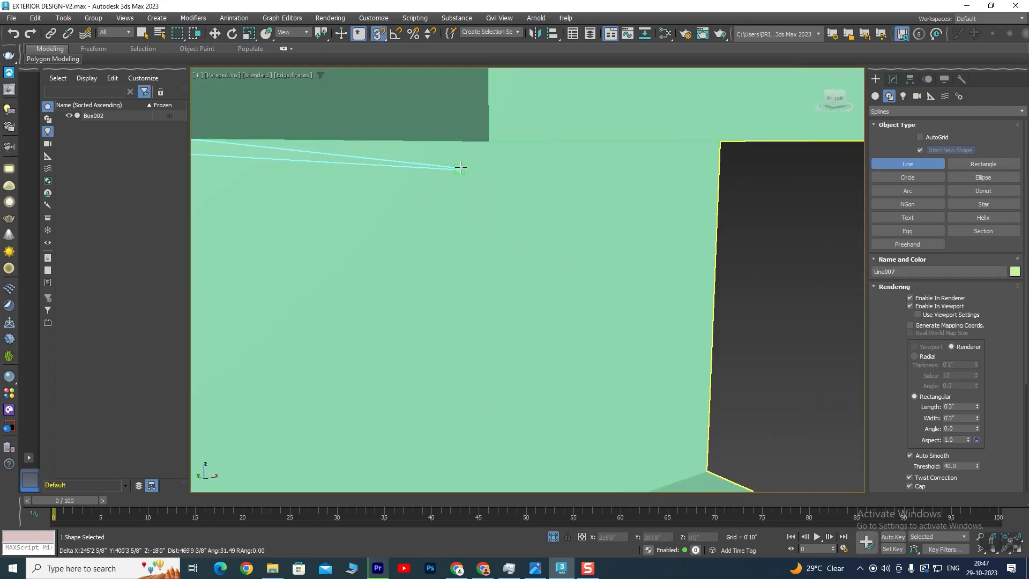
click(489, 140)
- Continue the line straight down from the open front corner to the matching endpoint on the sill
scroll(496, 252, down, 5)
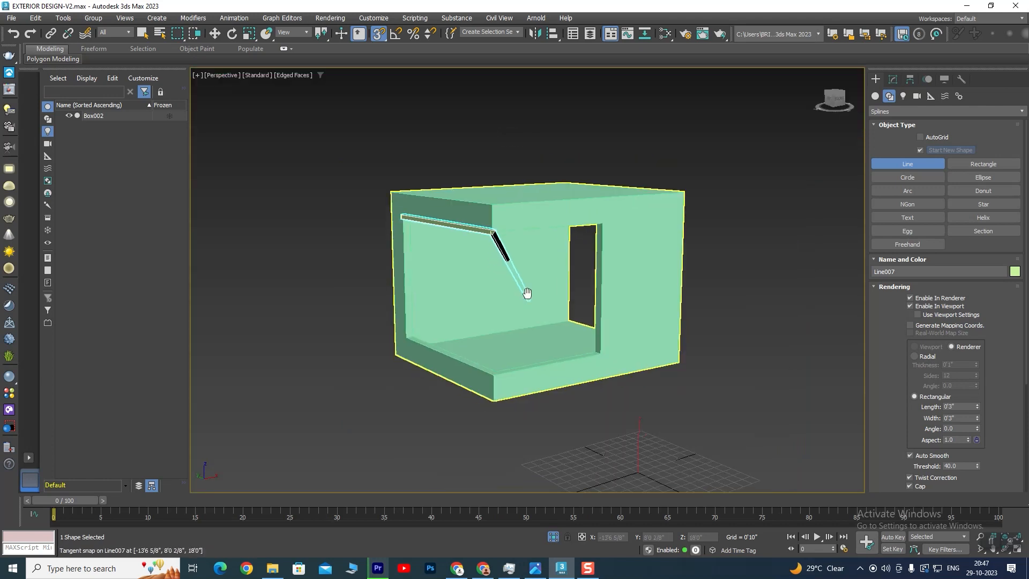
scroll(507, 370, up, 4)
alt+middle_drag(472, 230, 495, 323)
scroll(483, 321, down, 5)
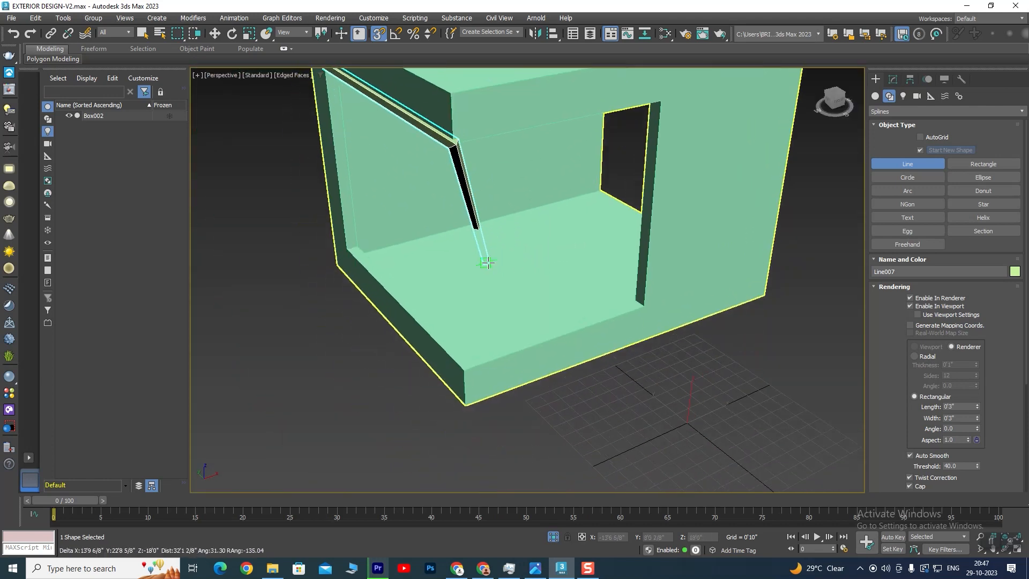
scroll(464, 375, up, 4)
click(466, 369)
- Continue the line along the sill and up the opening's rear edge, and close the spline at its start point
scroll(375, 340, down, 3)
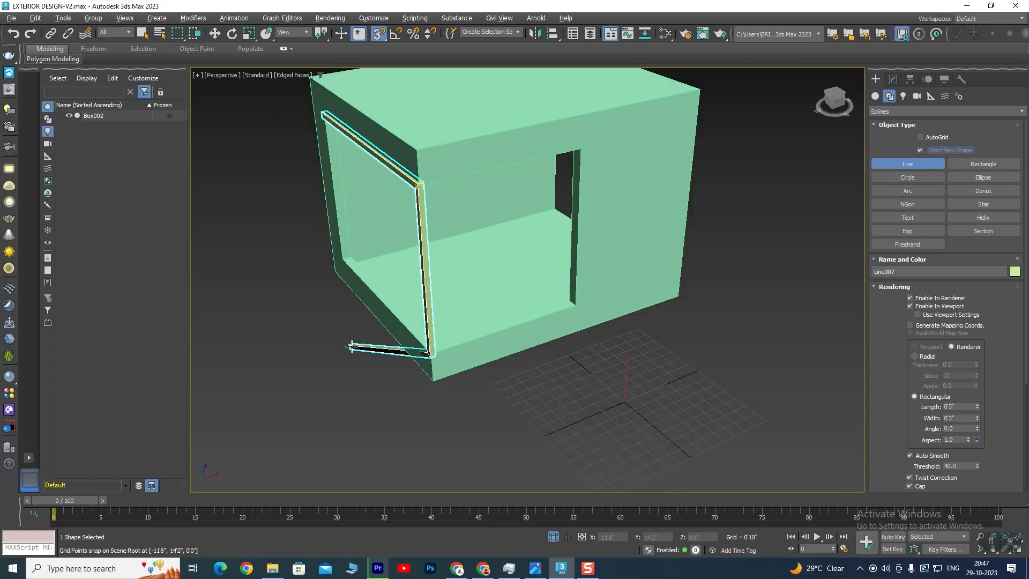
alt+middle_drag(349, 347, 448, 346)
scroll(355, 278, up, 4)
scroll(355, 278, up, 2)
click(285, 349)
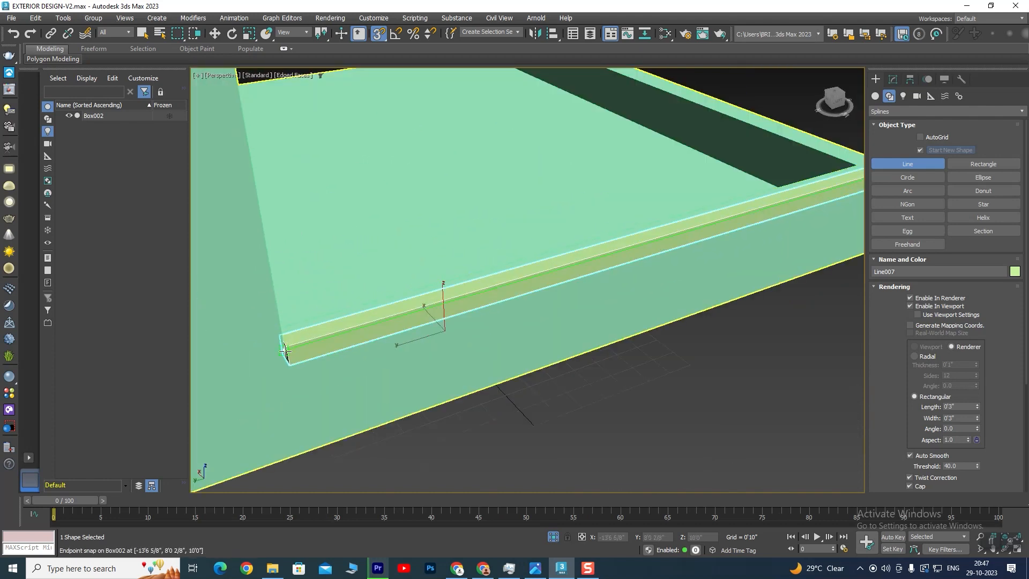
scroll(330, 316, down, 5)
middle_drag(344, 278, 369, 414)
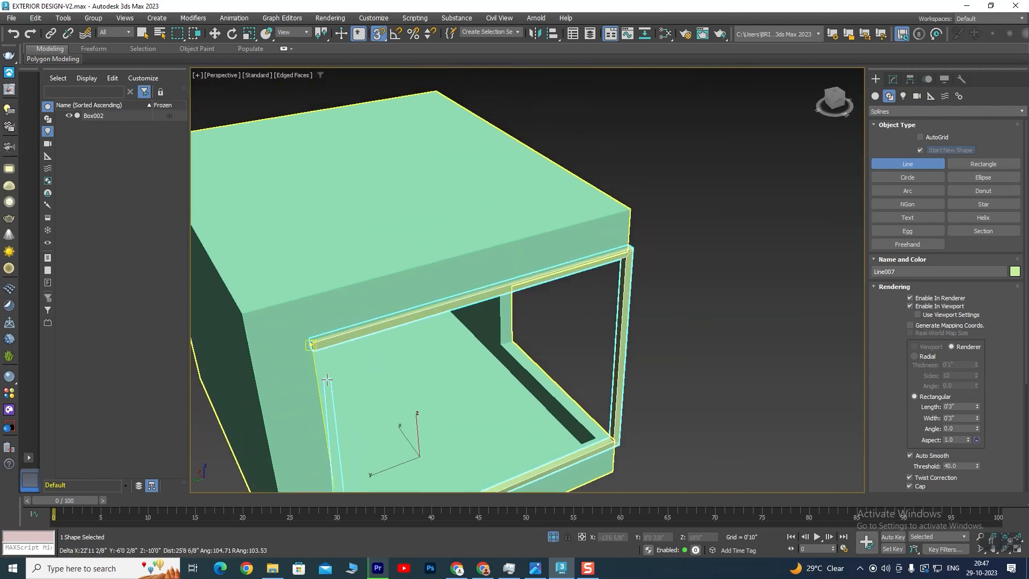
click(313, 344)
click(495, 296)
- Examine the new rectangular frame from several angles, checking its corners against the box opening
alt+middle_drag(608, 351, 527, 248)
alt+middle_drag(595, 316, 567, 348)
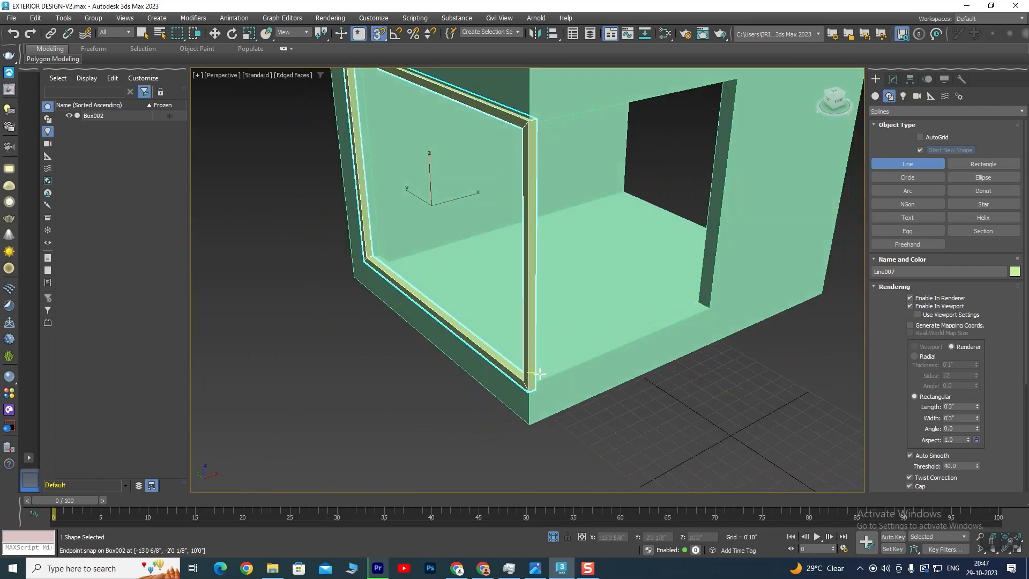
scroll(532, 373, up, 4)
scroll(415, 333, down, 4)
alt+middle_drag(409, 336, 458, 328)
middle_drag(391, 317, 569, 410)
alt+middle_drag(569, 410, 478, 384)
middle_drag(632, 372, 529, 347)
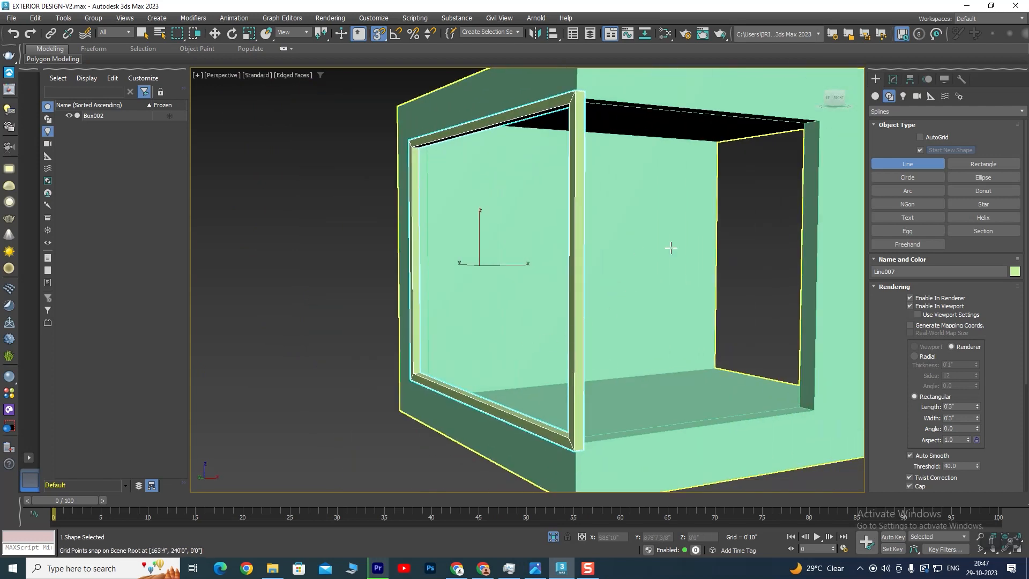
- Check the reference house image in the photo viewer, return to 3ds Max, and look closely at the frame's inner corner
click(908, 167)
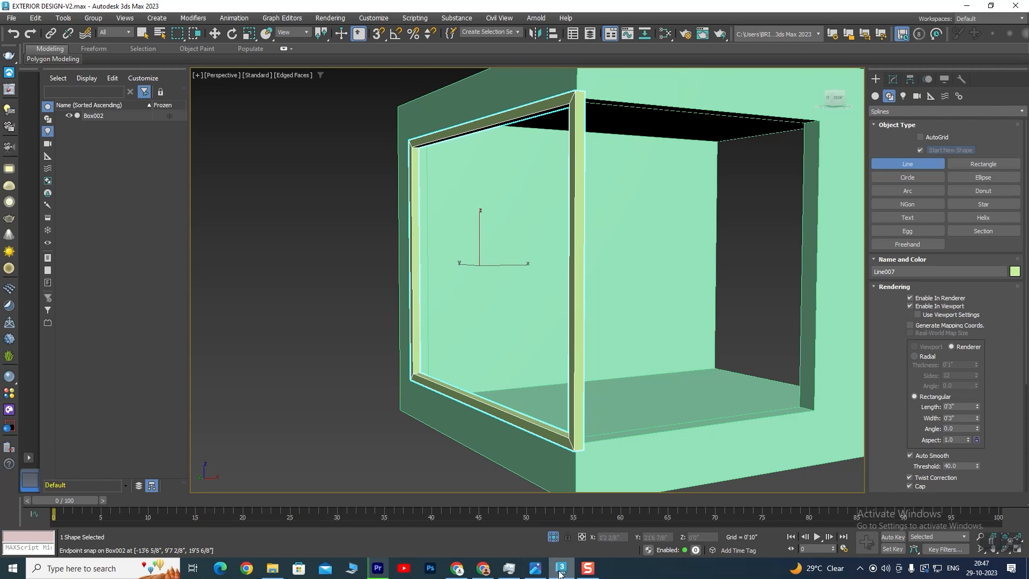
click(536, 571)
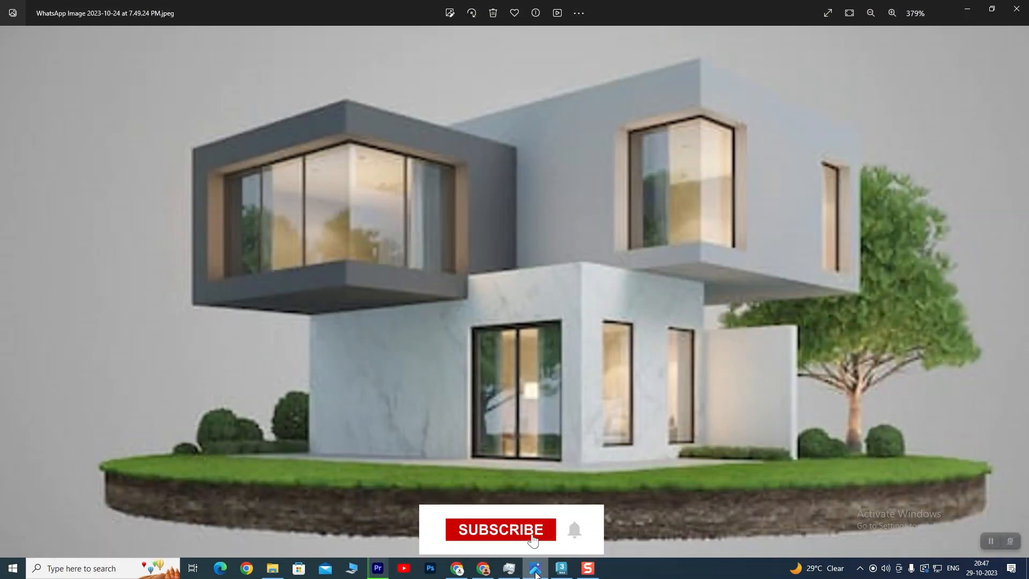
click(536, 574)
alt+middle_drag(611, 363, 547, 385)
scroll(464, 259, up, 5)
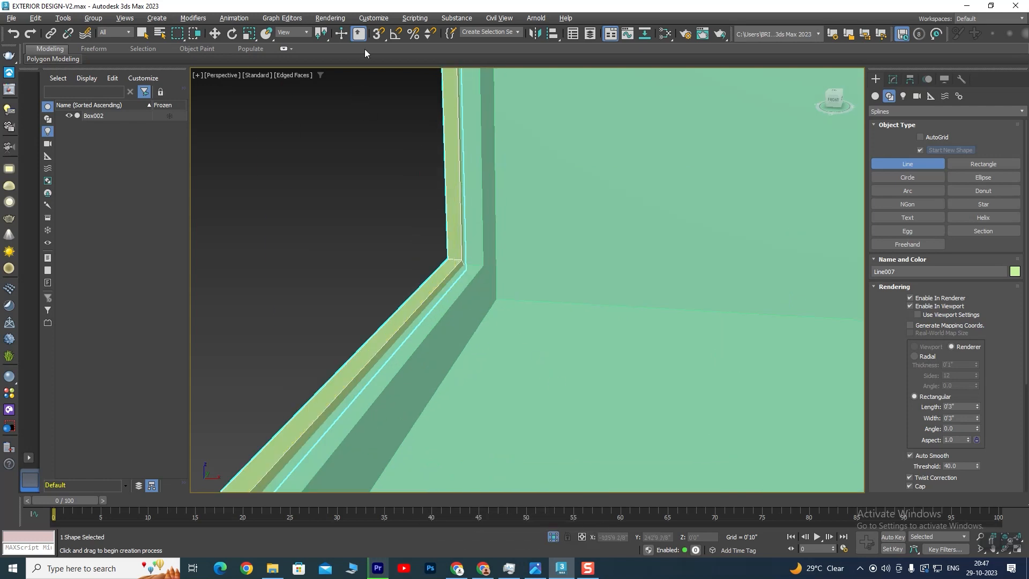
- Convert the new frame spline to an Editable Poly
click(213, 36)
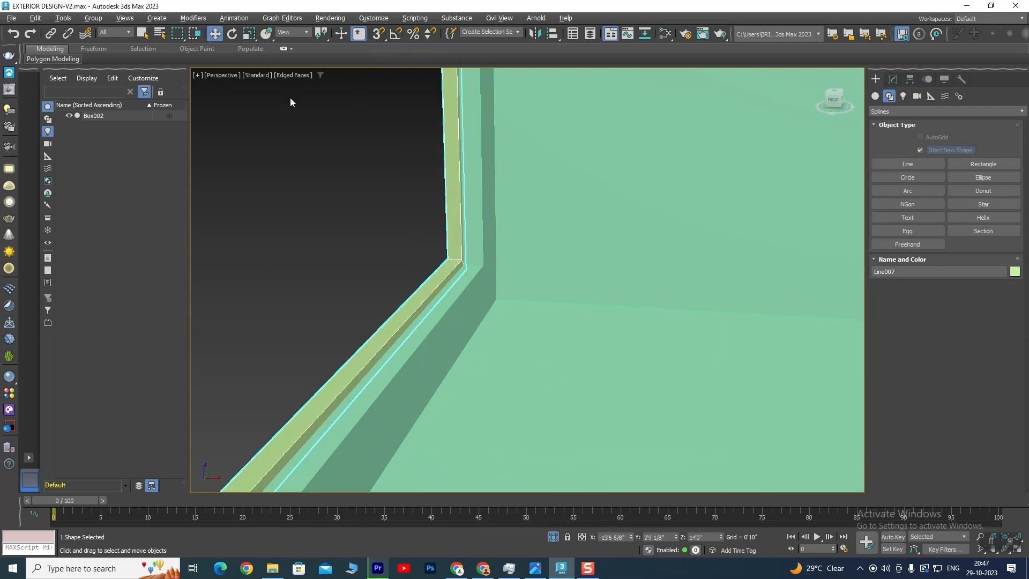
right_click(451, 192)
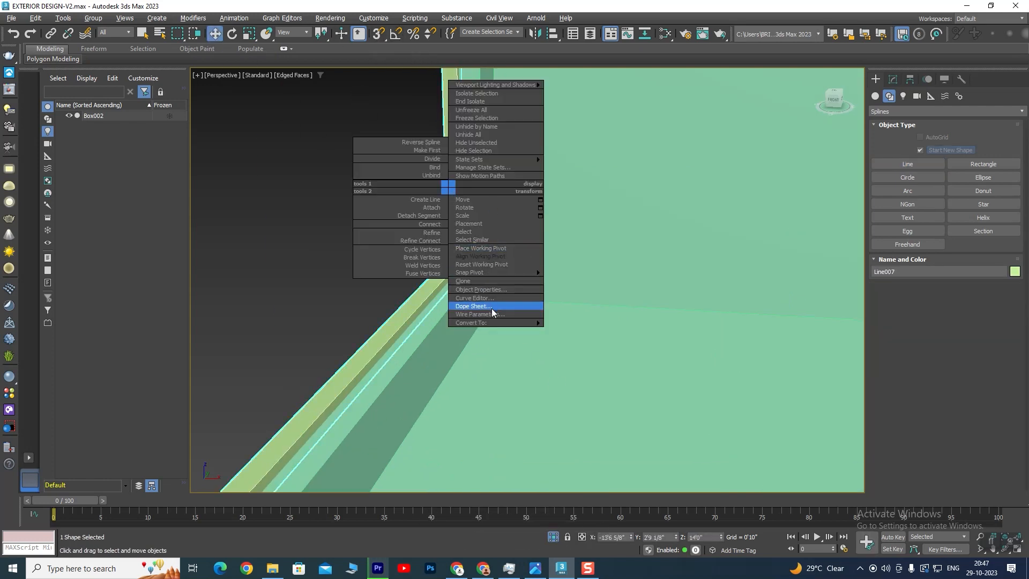
mouse_move(539, 326)
click(599, 338)
middle_drag(500, 281, 446, 278)
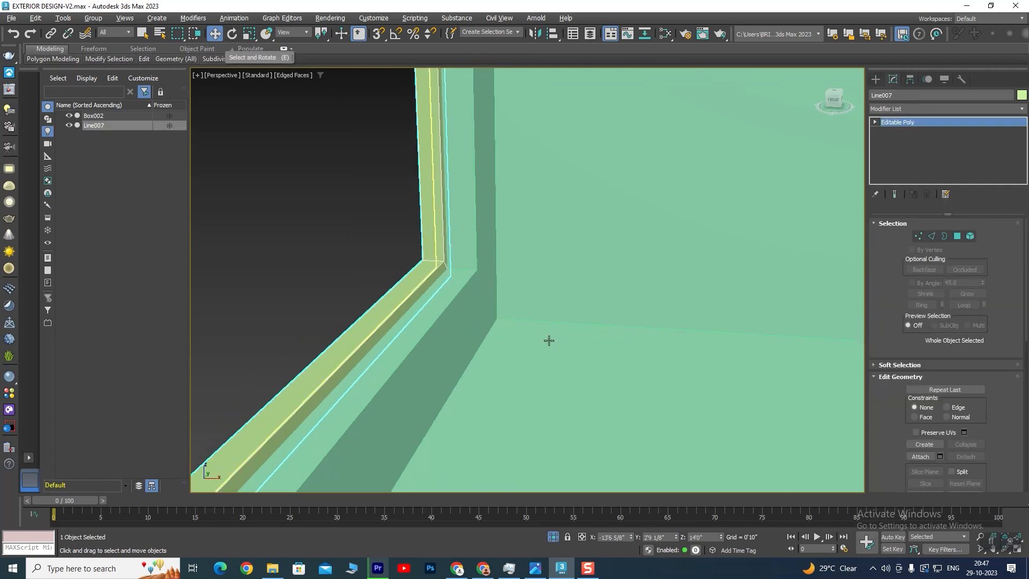
- In the Left view, lower the frame's eight top vertices until its upper bar lines up with the opening's top edge
key(alt+w)
middle_click(502, 344)
key(alt+w)
middle_drag(505, 340, 475, 233)
scroll(528, 225, up, 5)
click(920, 236)
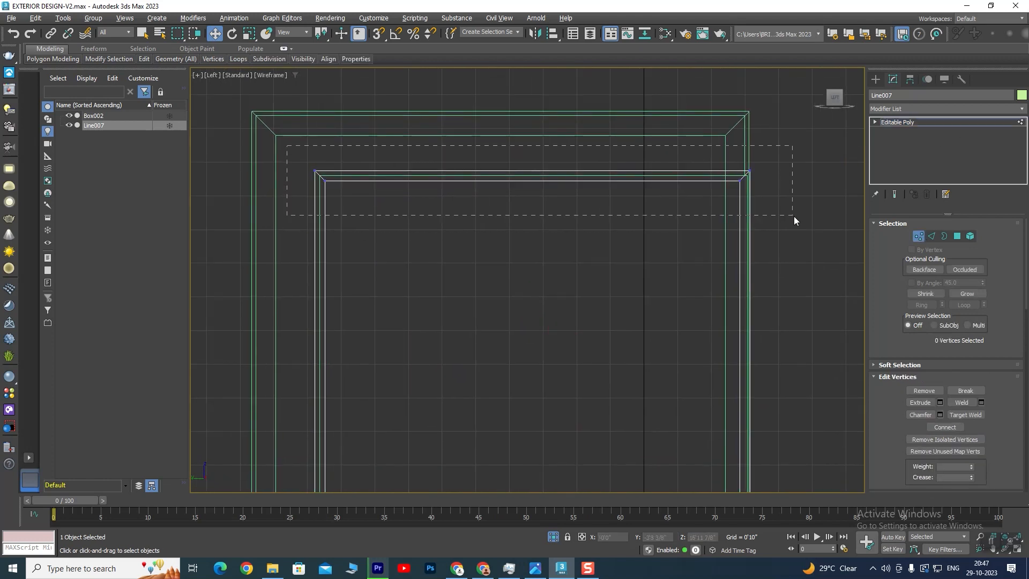
drag(535, 130, 537, 136)
- Move the frame's rear side vertices inward and raise its bottom vertices to line up with the opening's edges
middle_drag(507, 265, 528, 202)
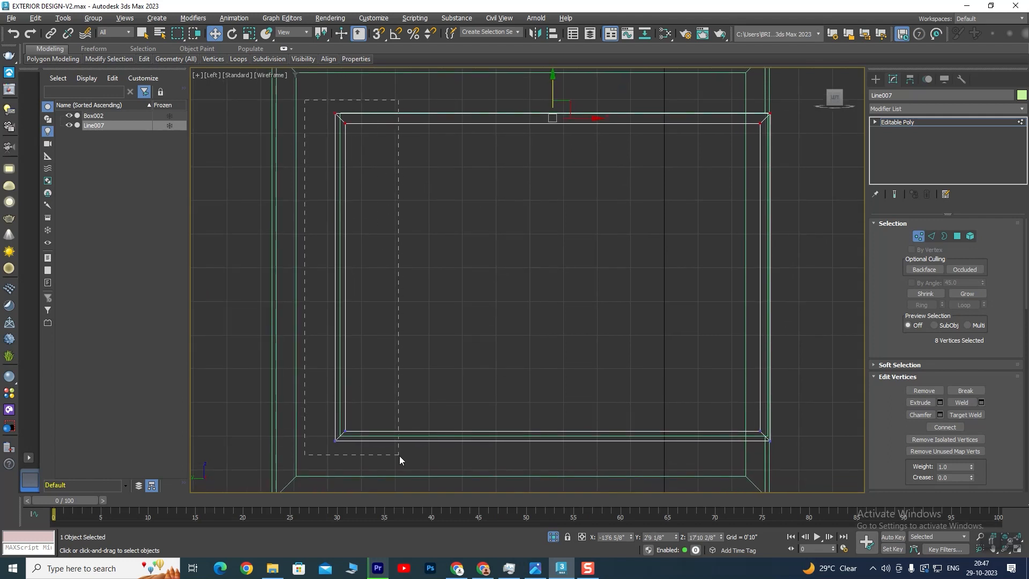
drag(381, 279, 387, 286)
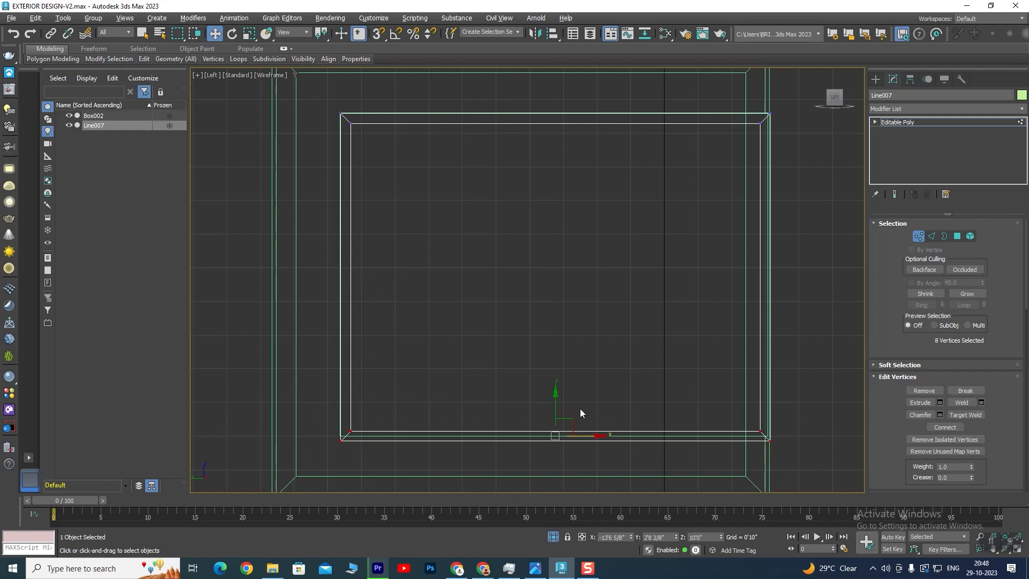
mouse_move(557, 397)
mouse_down()
mouse_move(557, 382)
mouse_move(558, 391)
mouse_up()
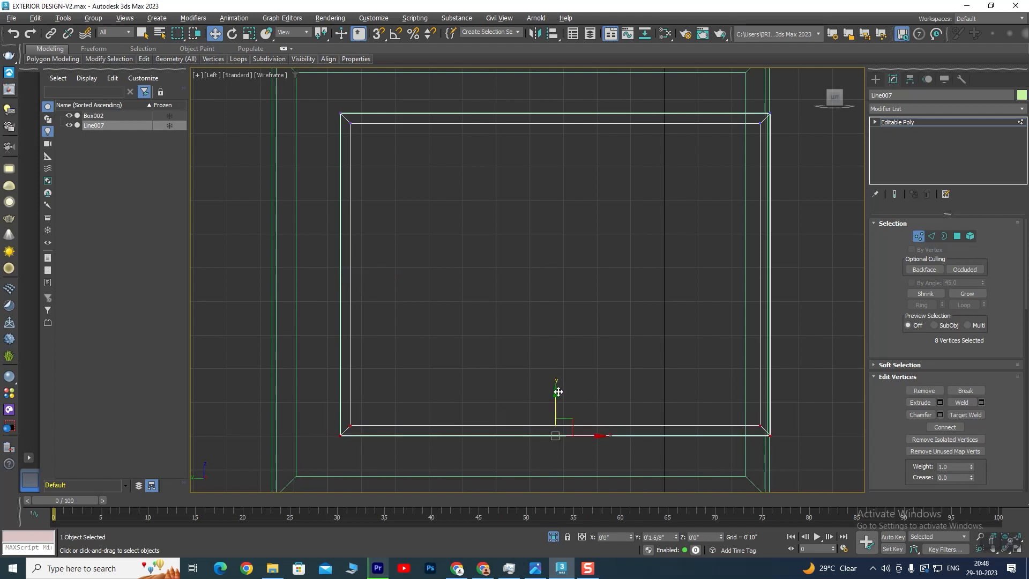
- In the Left view, align the frame's bottom vertices with the opening's lower edge and shift its eight corner-side vertices about 5/8" inward
scroll(565, 413, up, 3)
middle_drag(564, 420, 583, 294)
scroll(566, 307, up, 2)
drag(557, 304, 559, 305)
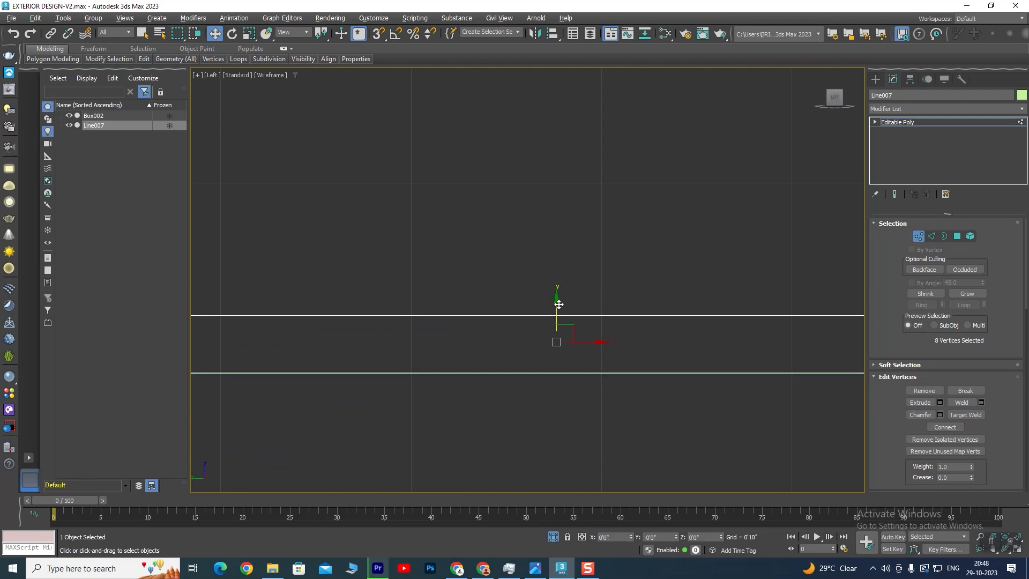
scroll(524, 352, down, 5)
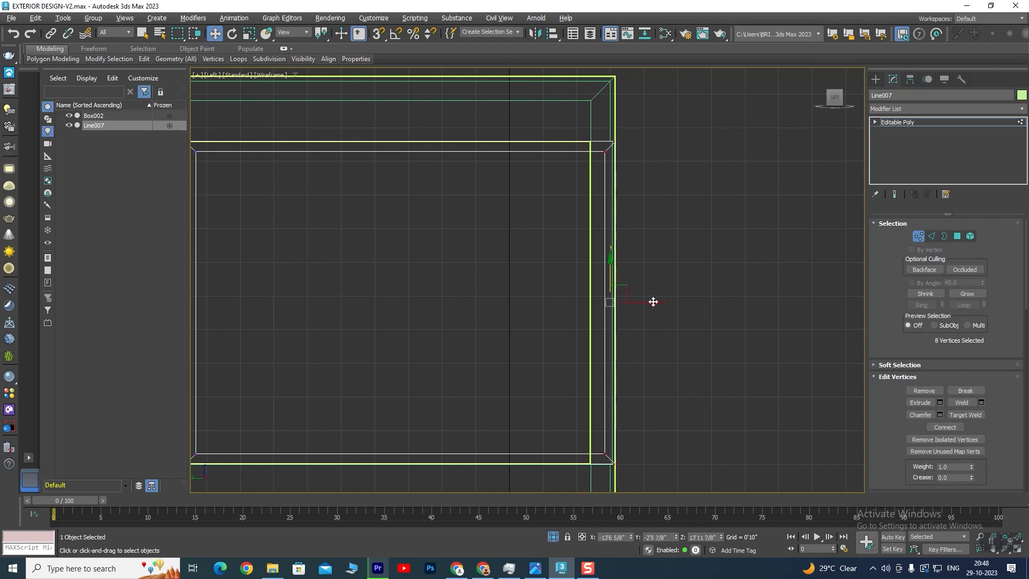
drag(650, 303, 649, 303)
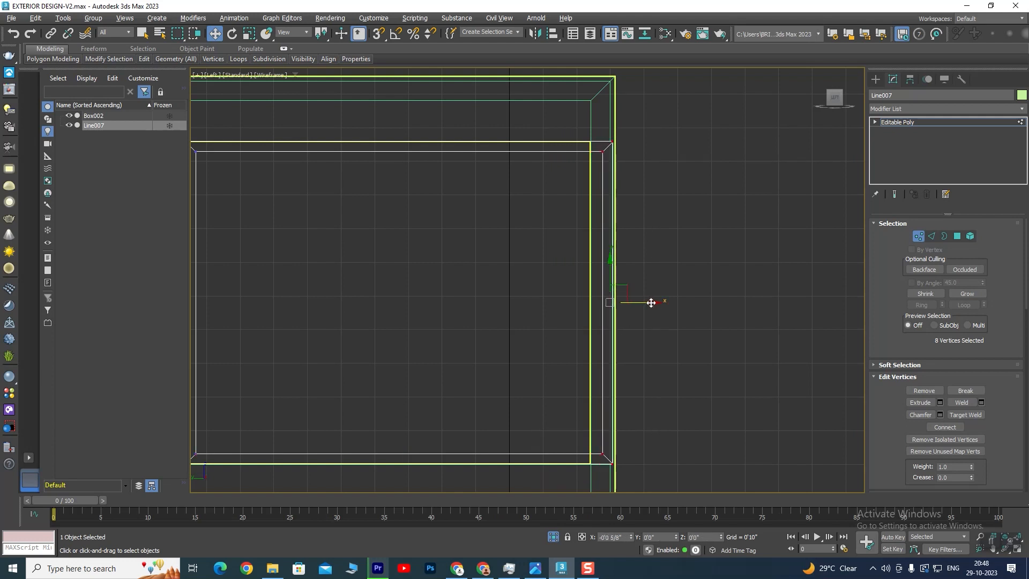
key(alt+w)
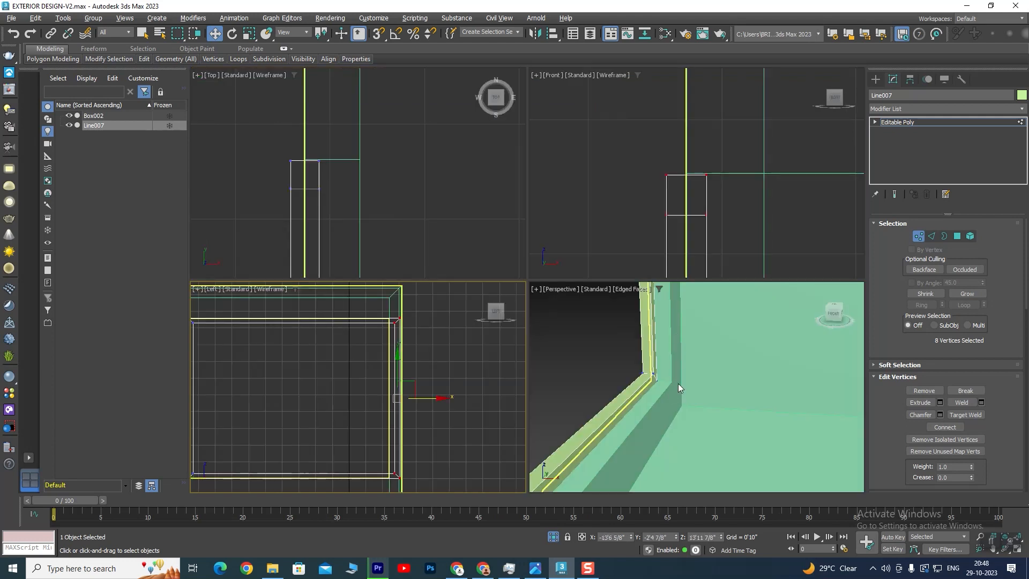
key(alt+w)
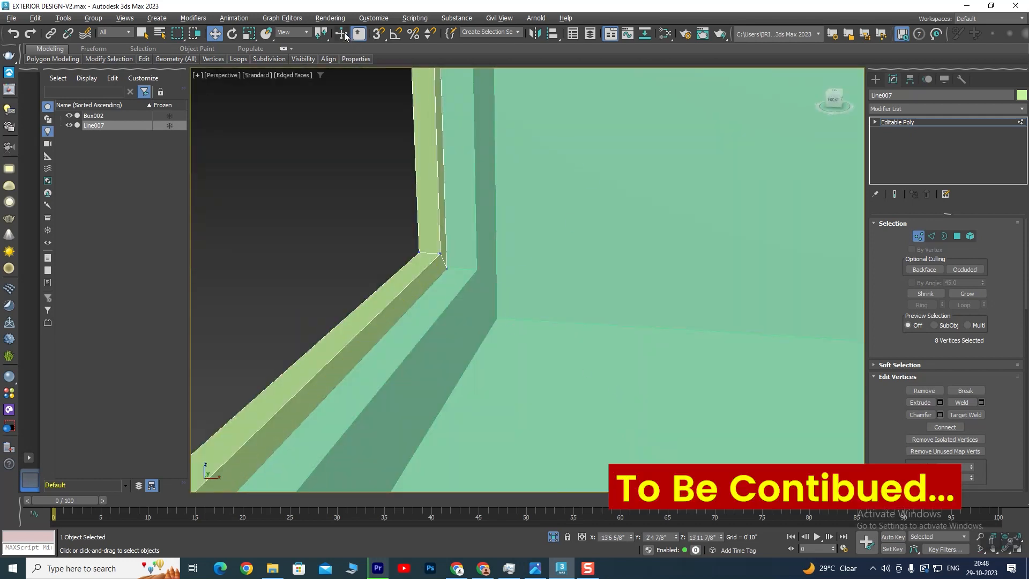
click(896, 123)
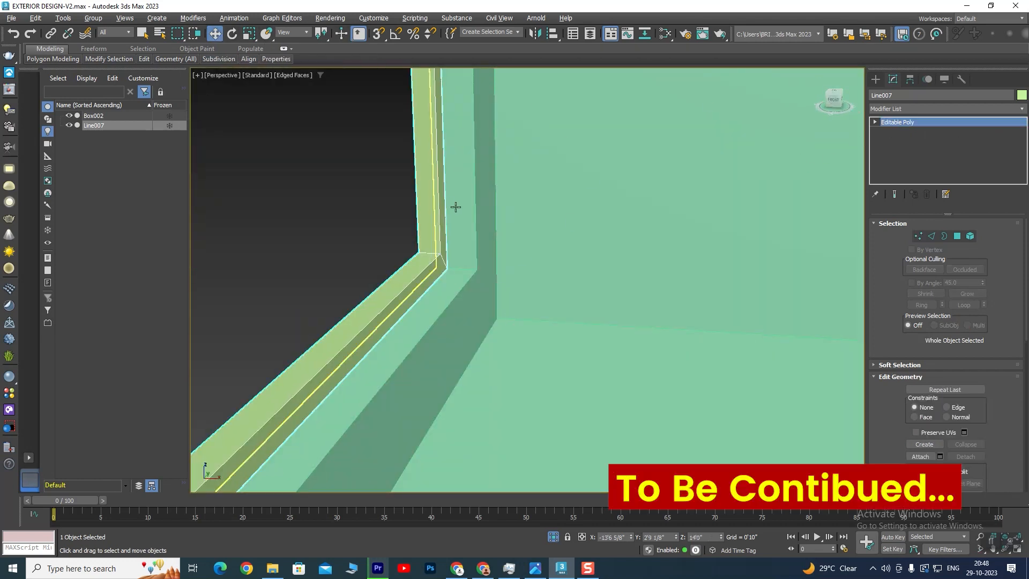
- Turn on 3D snapping and move the whole frame so its lower corner snaps to the opening's inner corner
click(378, 33)
click(463, 264)
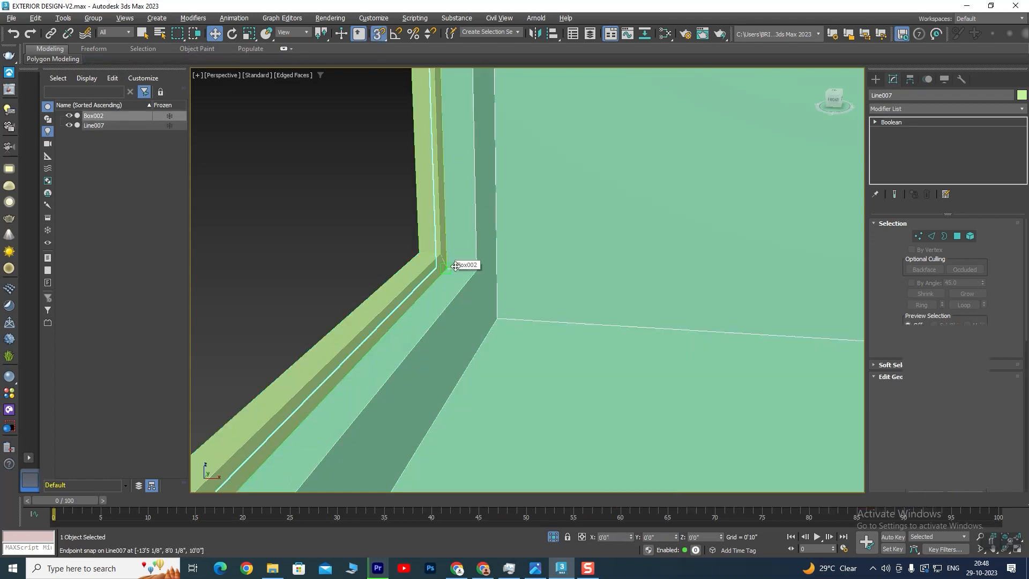
scroll(462, 264, down, 3)
scroll(462, 263, up, 3)
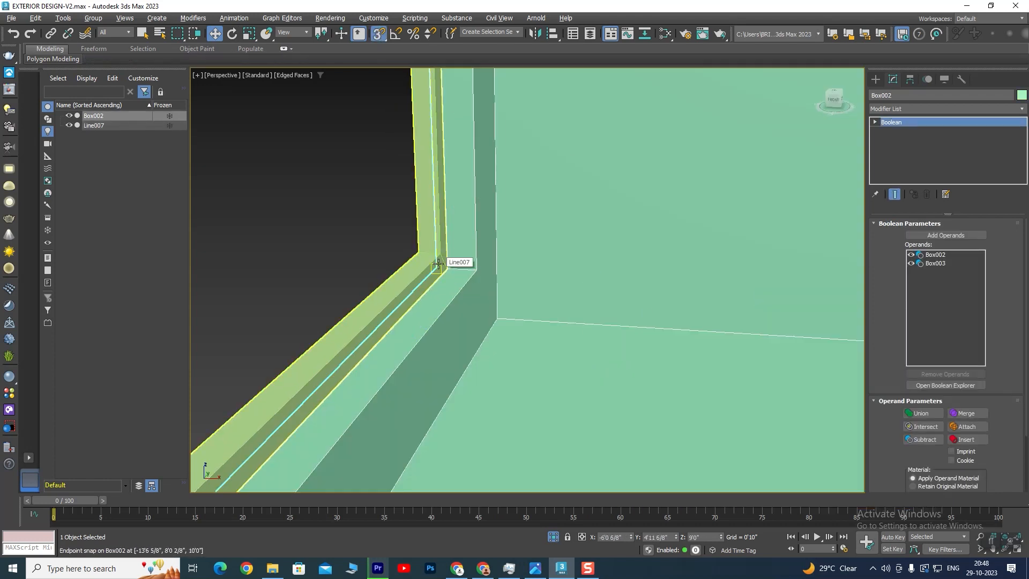
scroll(446, 265, down, 4)
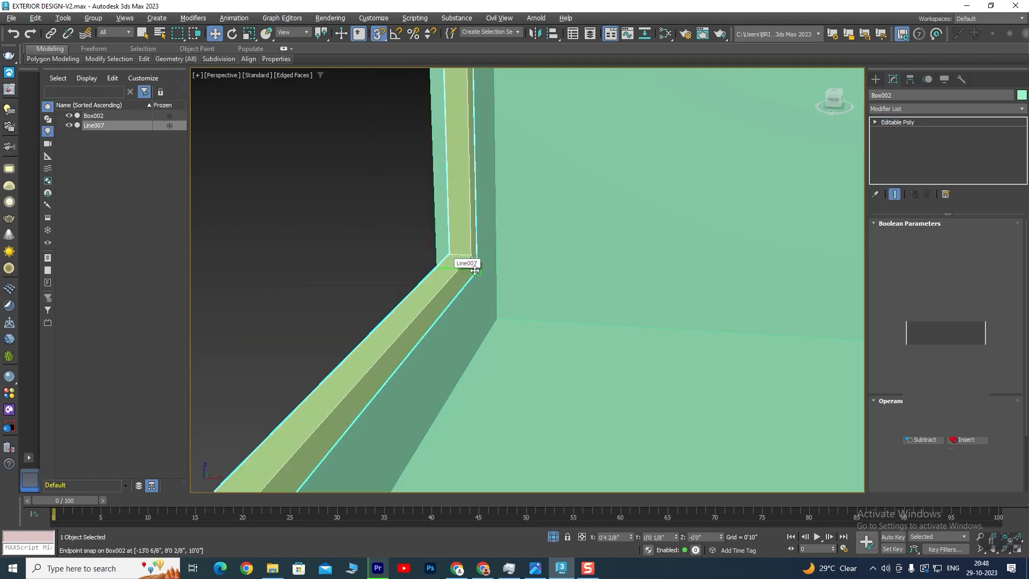
click(574, 294)
- Examine how the frame sits in the opening at its bottom bar, both lower corners and the open box corner
scroll(491, 352, down, 2)
alt+middle_drag(491, 352, 536, 372)
scroll(566, 394, up, 5)
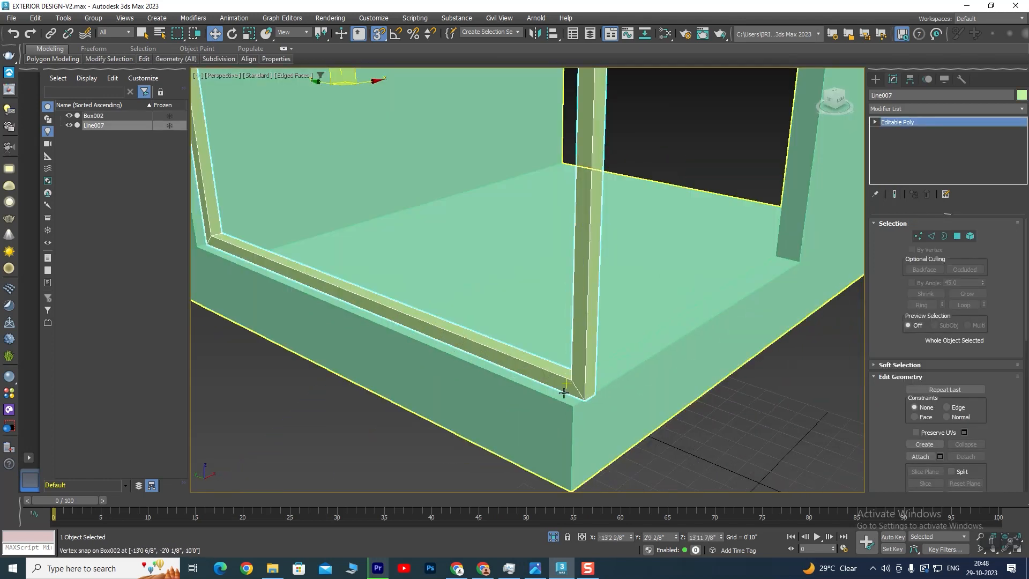
mouse_move(487, 400)
alt+middle_down()
mouse_move(533, 383)
mouse_move(484, 372)
mouse_move(631, 347)
mouse_move(590, 405)
alt+middle_up()
scroll(631, 346, down, 3)
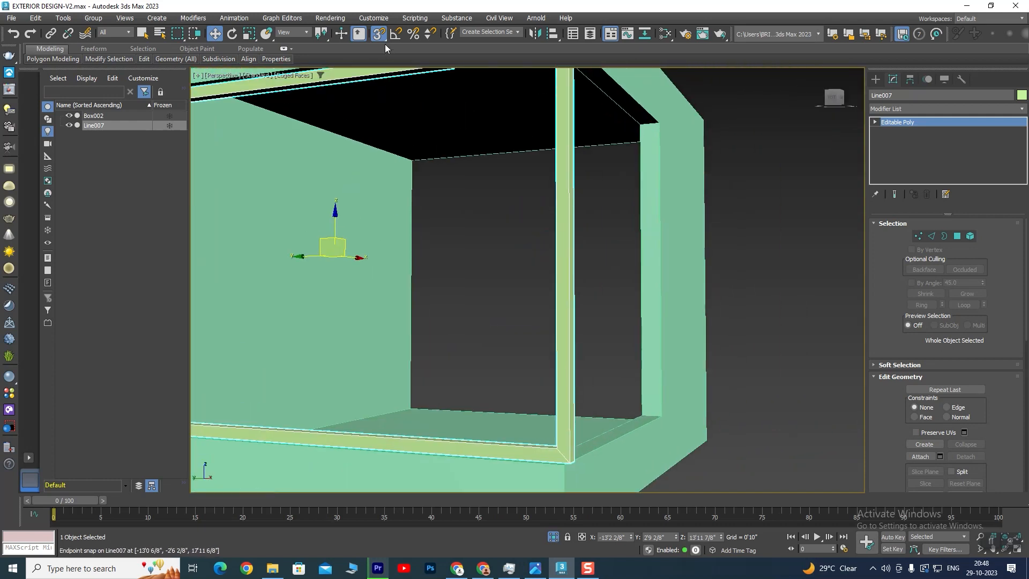
alt+middle_drag(499, 240, 449, 298)
scroll(526, 262, down, 3)
mouse_move(310, 256)
middle_down()
mouse_move(397, 267)
mouse_move(402, 243)
middle_up()
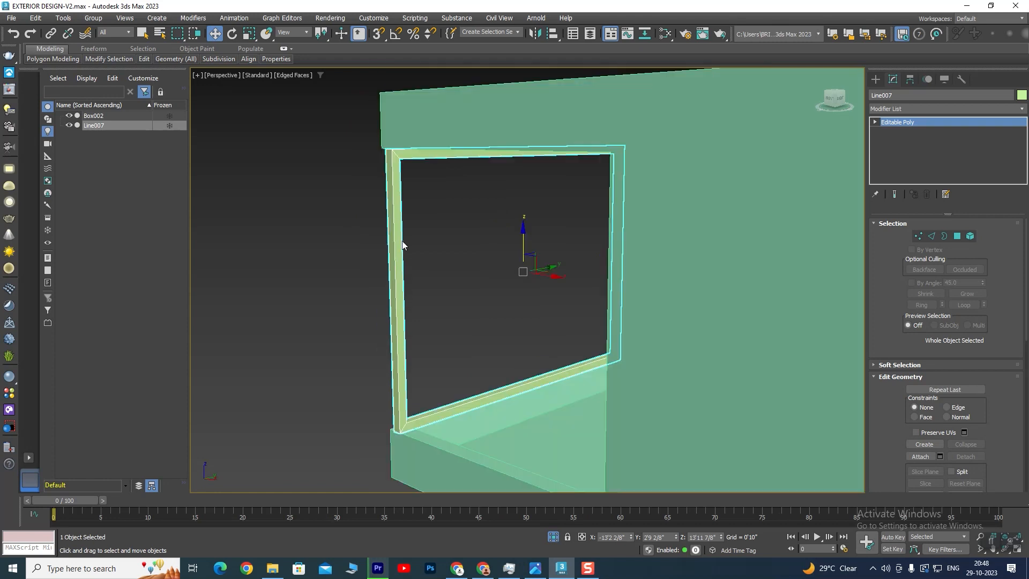
middle_drag(456, 288, 448, 223)
alt+middle_drag(447, 313, 435, 339)
scroll(400, 348, up, 3)
scroll(387, 343, down, 2)
alt+middle_drag(330, 352, 485, 356)
middle_drag(631, 341, 572, 387)
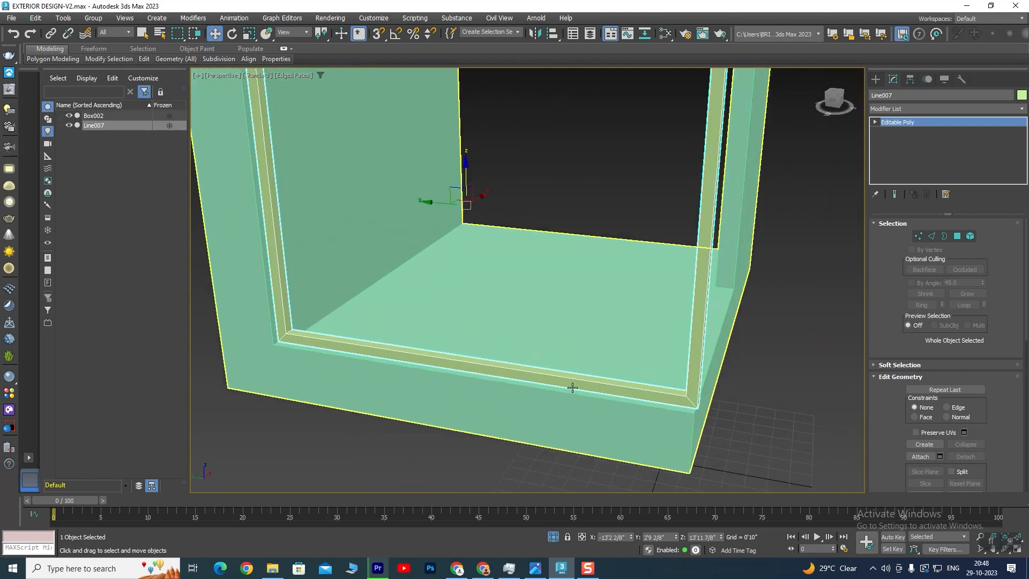
- Move the eight vertices of the frame's post at the open box corner slightly inward along the Y axis
click(918, 236)
scroll(784, 285, down, 4)
alt+middle_drag(702, 321, 720, 279)
drag(758, 158, 717, 224)
alt+middle_drag(713, 365, 536, 362)
scroll(731, 334, up, 5)
alt+middle_drag(790, 355, 759, 356)
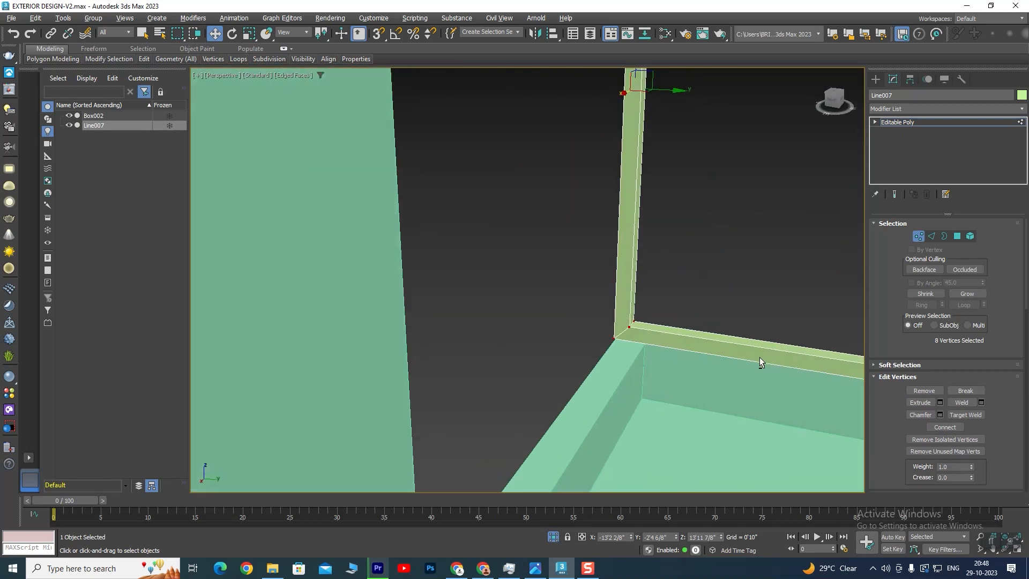
scroll(756, 357, up, 3)
middle_drag(685, 316, 631, 375)
scroll(616, 330, down, 3)
middle_drag(616, 330, 585, 376)
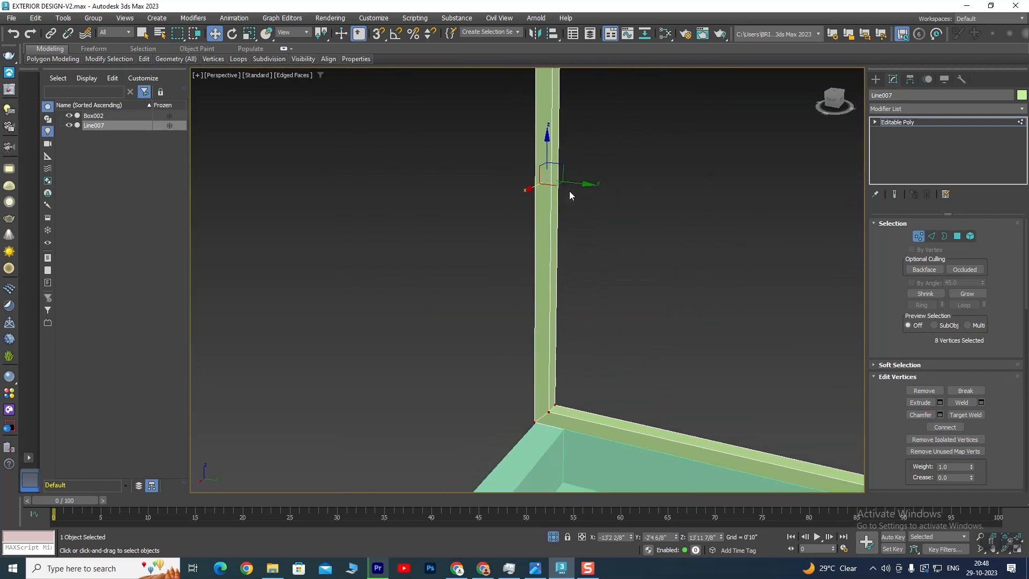
mouse_move(589, 185)
mouse_down()
mouse_move(620, 190)
mouse_move(608, 192)
mouse_up()
alt+middle_drag(579, 315, 583, 307)
click(910, 123)
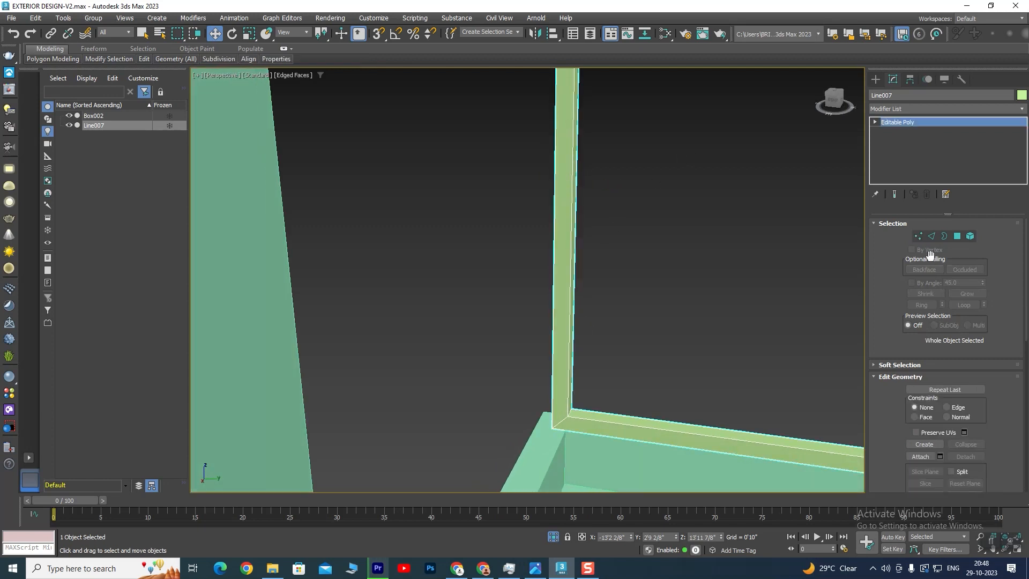
- Try to move the corner post's side polygon inward along the X axis
click(958, 237)
click(557, 204)
scroll(553, 252, down, 6)
alt+middle_drag(467, 321, 611, 293)
scroll(571, 275, up, 5)
scroll(621, 291, down, 3)
middle_drag(628, 291, 579, 321)
alt+middle_drag(580, 321, 503, 296)
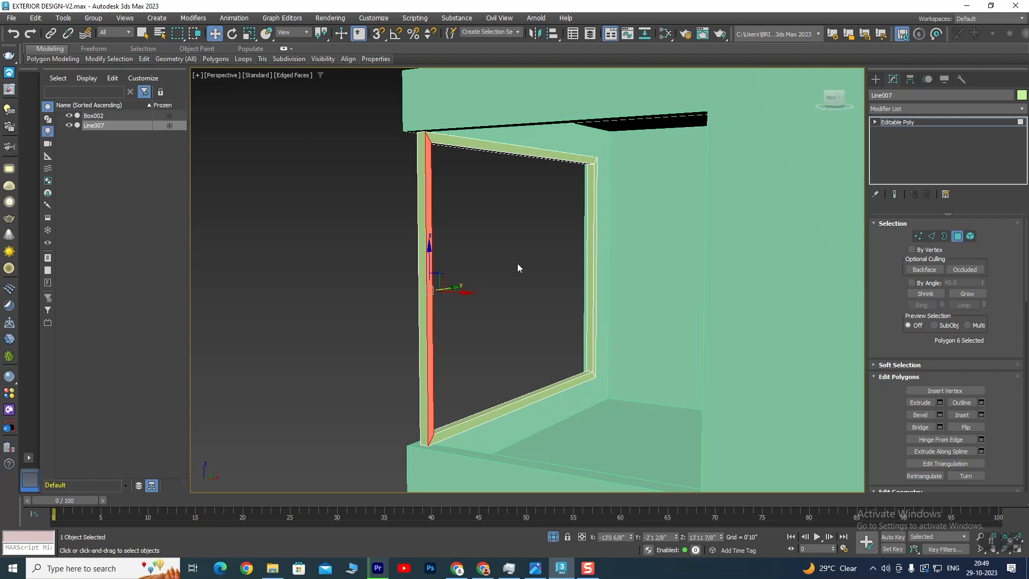
drag(464, 294, 588, 315)
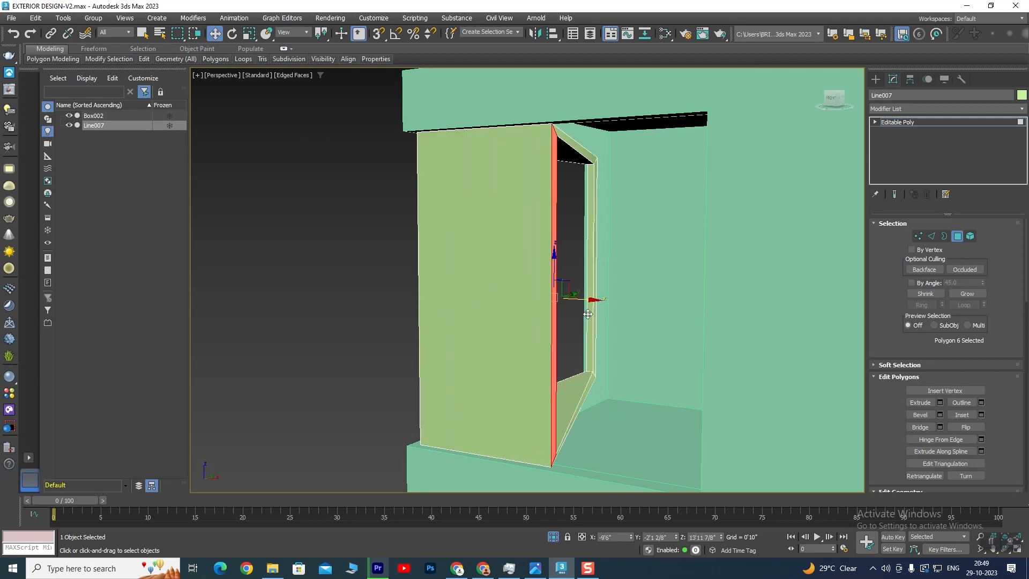
key(ctrl+z)
- Try to extrude the corner post's side polygon by 0'10"
right_click(427, 229)
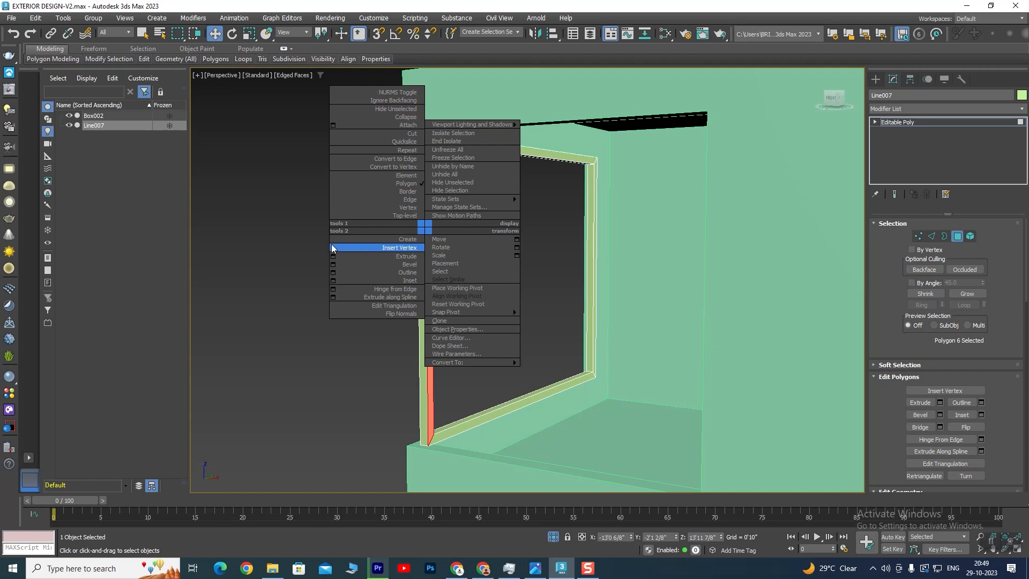
click(332, 256)
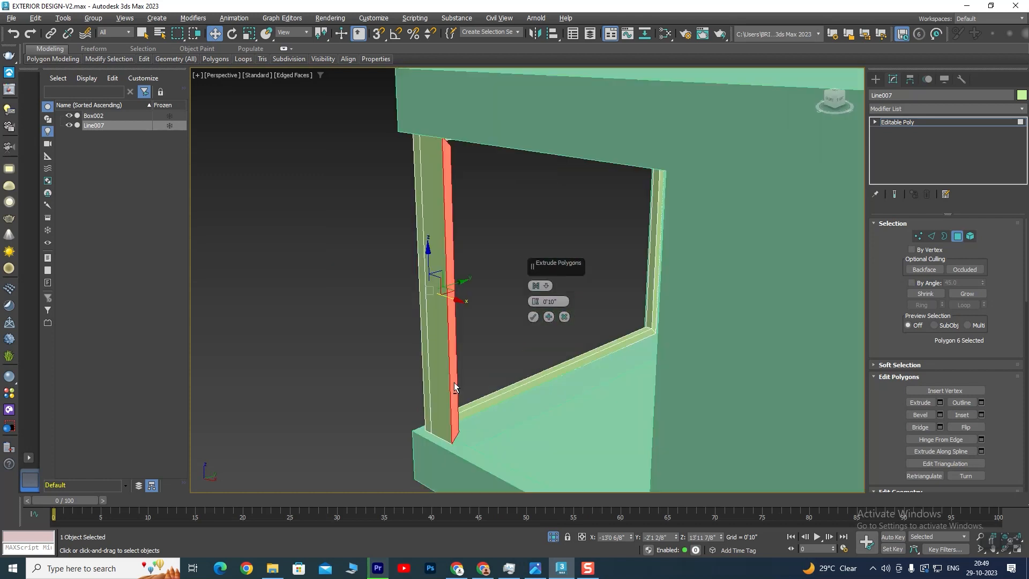
alt+middle_drag(454, 381, 379, 372)
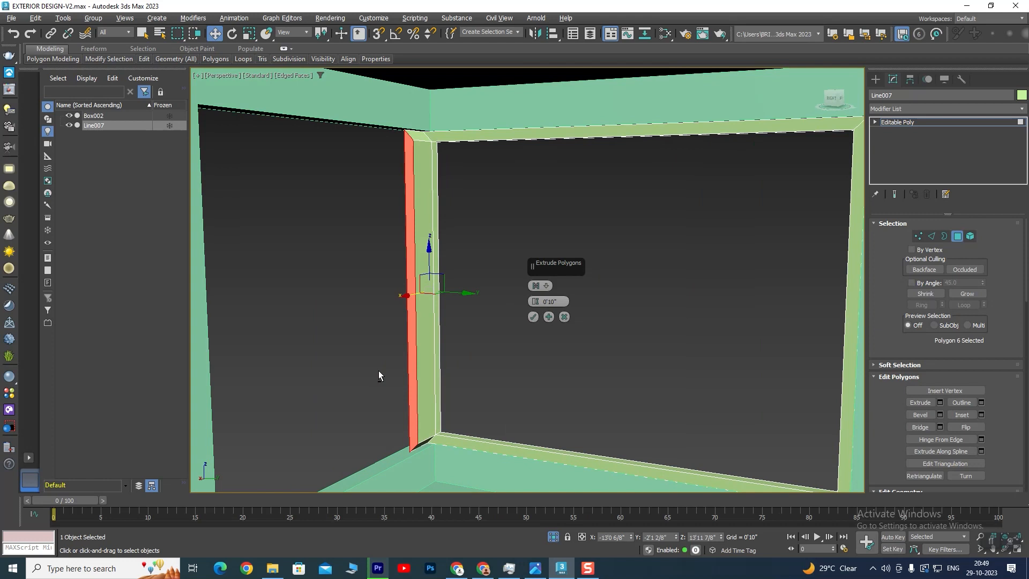
click(564, 316)
alt+middle_drag(333, 360, 485, 371)
click(358, 289)
scroll(420, 350, down, 3)
scroll(571, 329, up, 3)
scroll(490, 306, down, 2)
alt+middle_drag(490, 306, 377, 301)
scroll(372, 369, down, 3)
alt+middle_drag(372, 369, 503, 244)
click(899, 124)
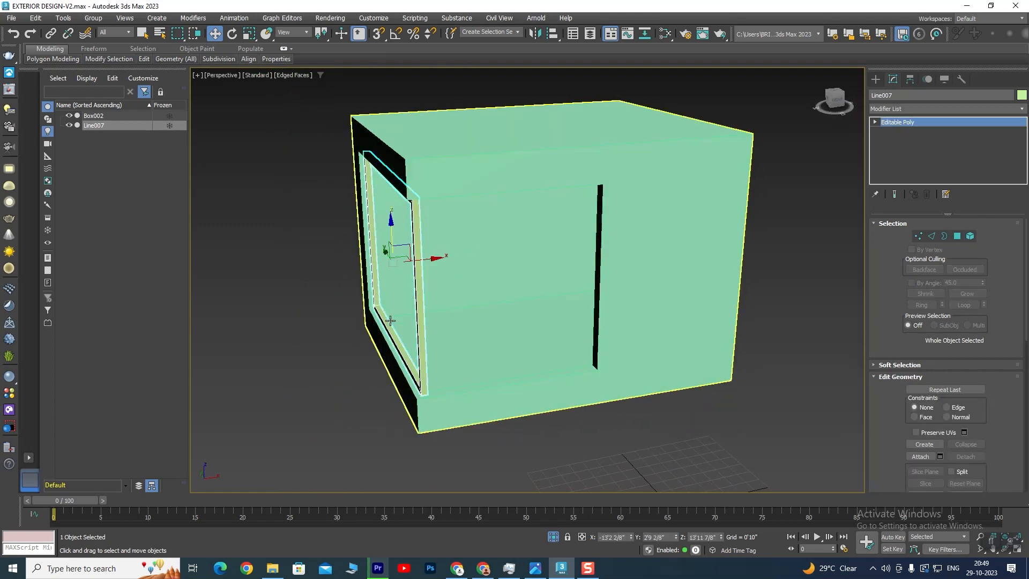
- Clone the window frame in place as an independent copy
alt+middle_drag(446, 343, 423, 340)
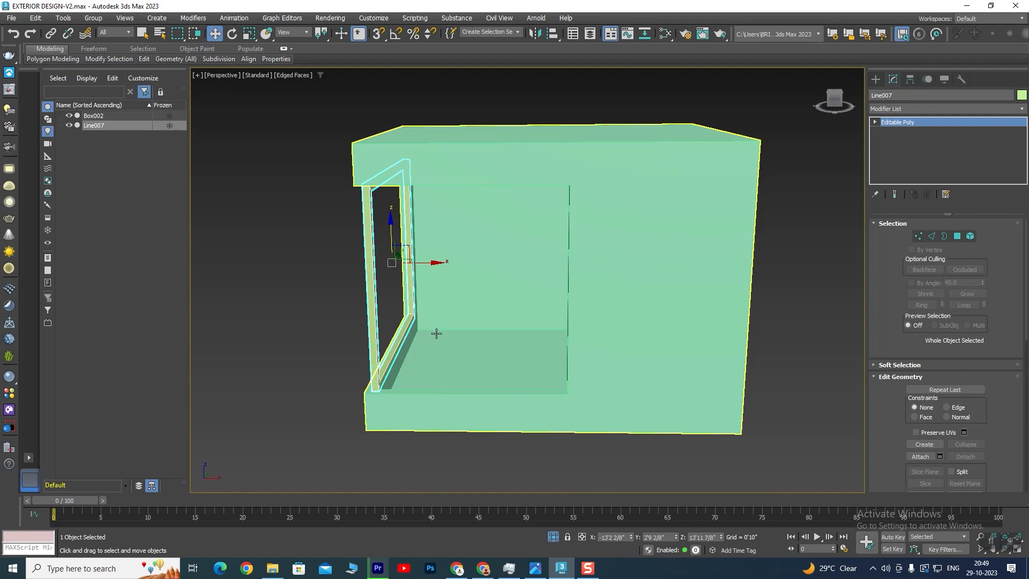
key(ctrl+v)
click(484, 258)
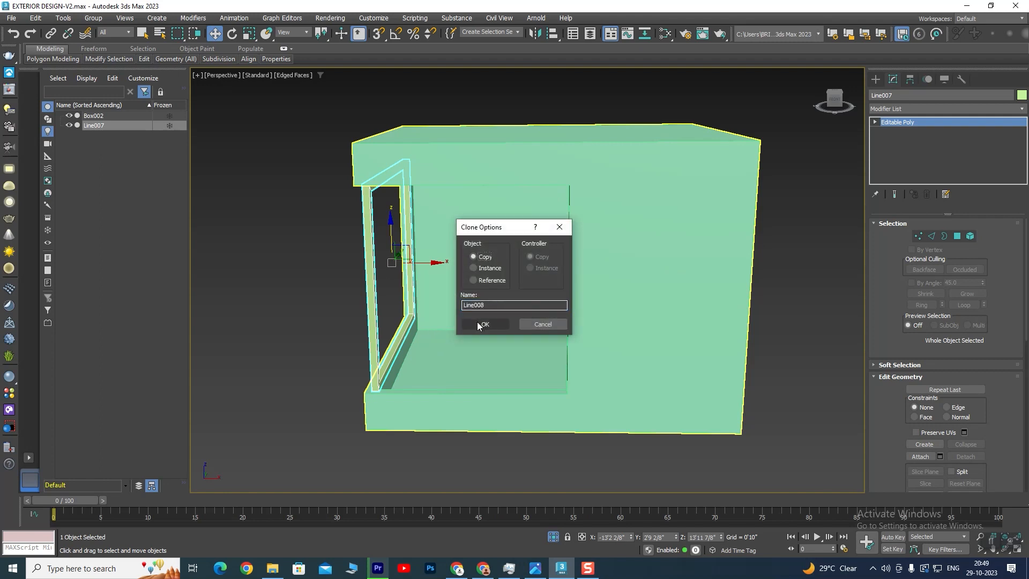
click(485, 324)
- Rotate the copied frame 90 degrees about its vertical axis with angle snap on
right_click(394, 34)
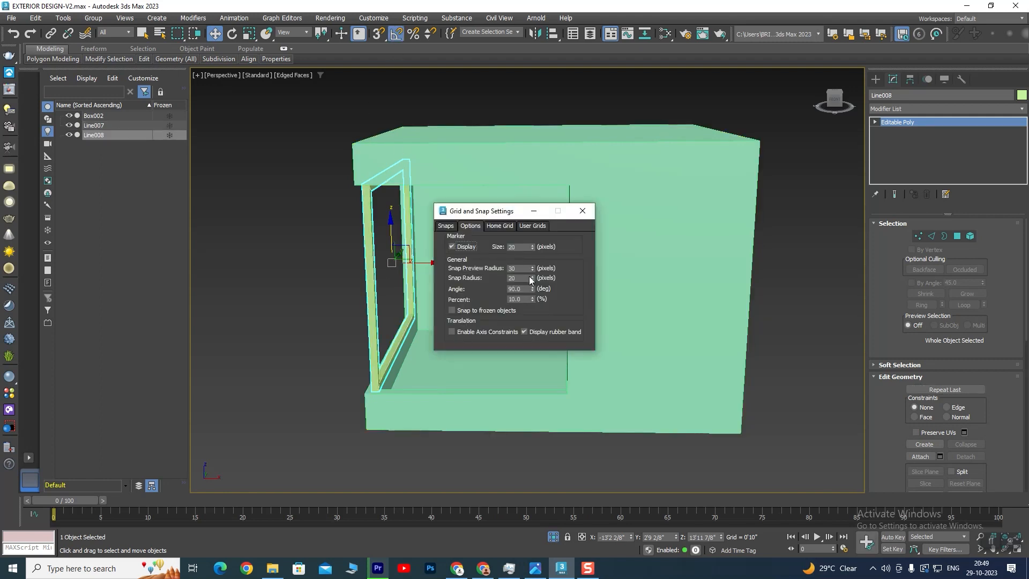
click(582, 211)
key(e)
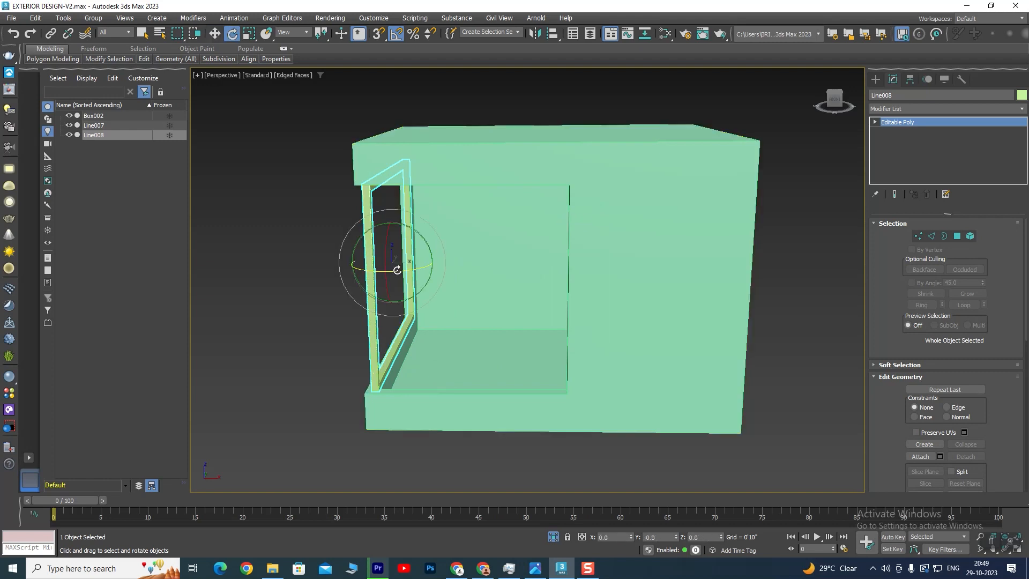
drag(395, 269, 398, 271)
- Move the copied frame to the box's other open side and snap its lower corner to the opening's far bottom corner
key(w)
alt+middle_drag(436, 340, 464, 393)
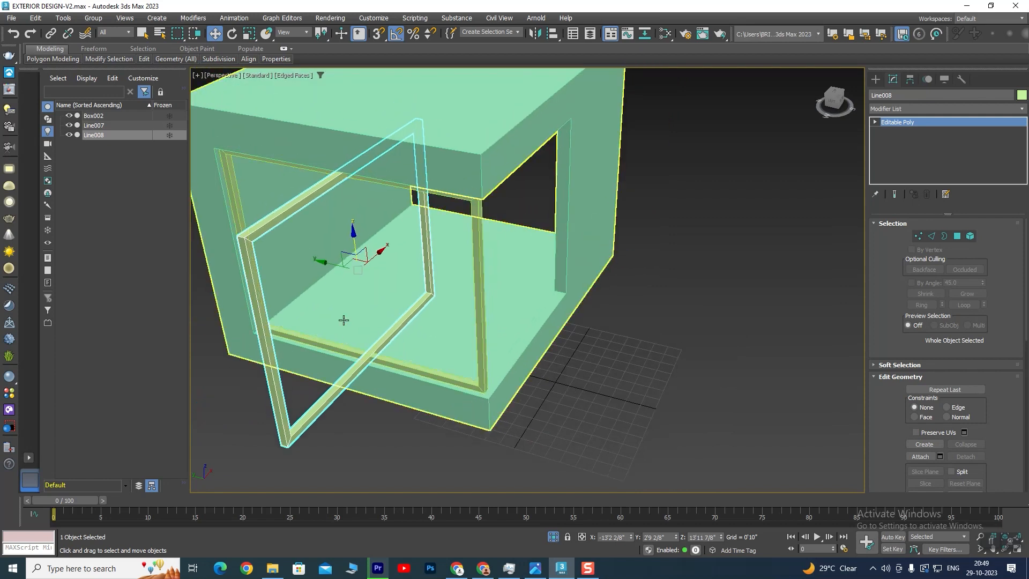
drag(320, 263, 461, 311)
alt+middle_drag(461, 312, 421, 379)
scroll(636, 416, up, 4)
middle_drag(278, 370, 452, 441)
middle_drag(443, 375, 517, 367)
scroll(514, 359, up, 2)
click(398, 36)
click(380, 35)
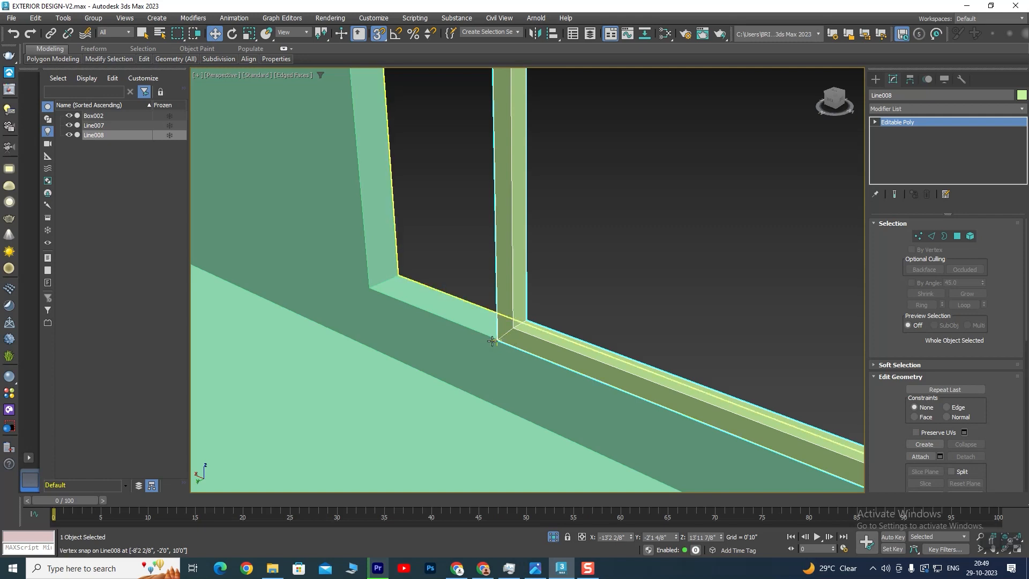
drag(500, 339, 373, 288)
- Inspect how the copied frame meets the opening and the first frame, and compare with the reference house image in the photo viewer
scroll(426, 292, down, 5)
alt+middle_drag(568, 316, 514, 327)
scroll(493, 298, up, 6)
alt+middle_drag(584, 308, 491, 349)
scroll(350, 275, down, 6)
scroll(435, 290, up, 4)
scroll(433, 287, down, 3)
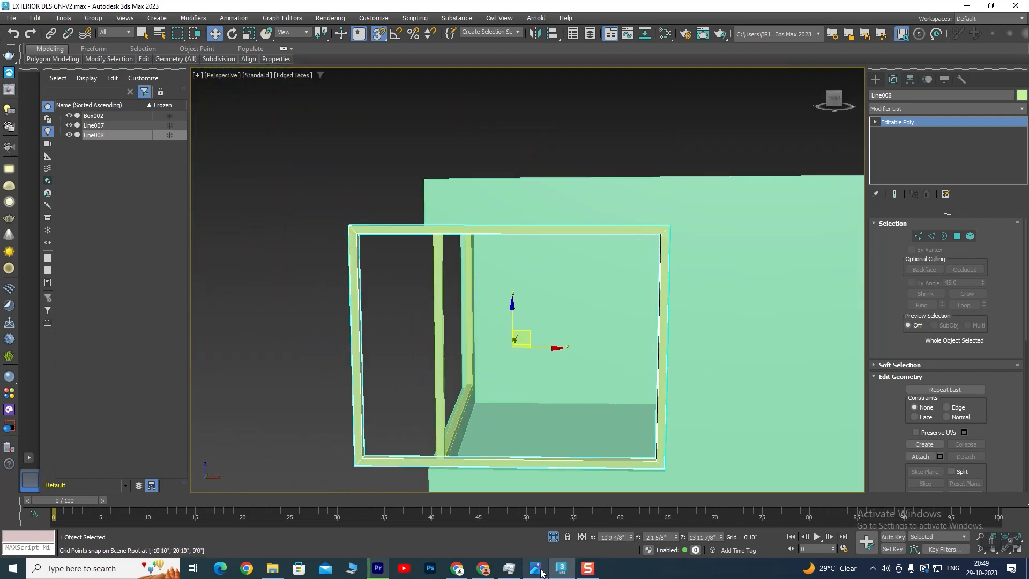
click(535, 568)
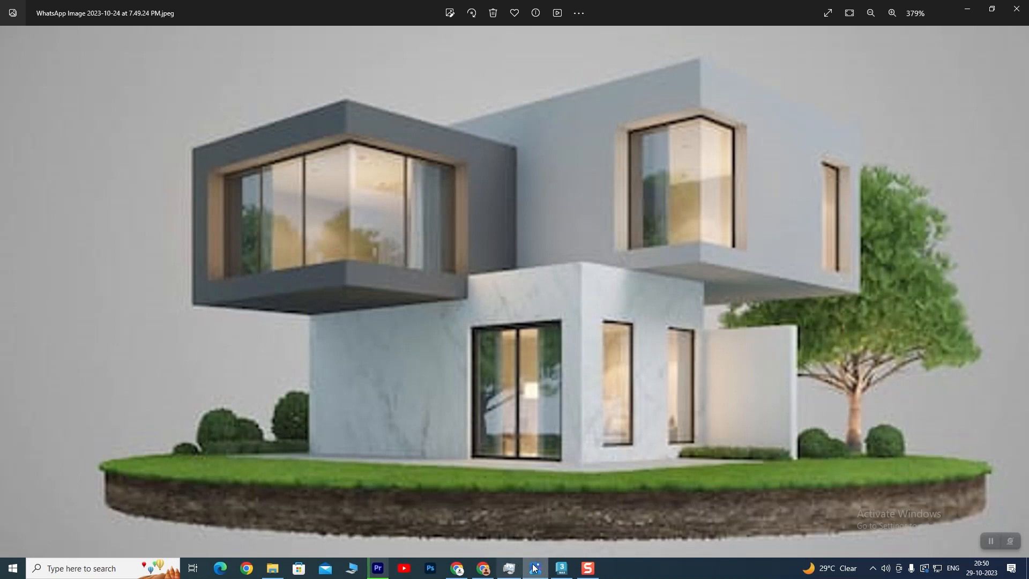
click(561, 574)
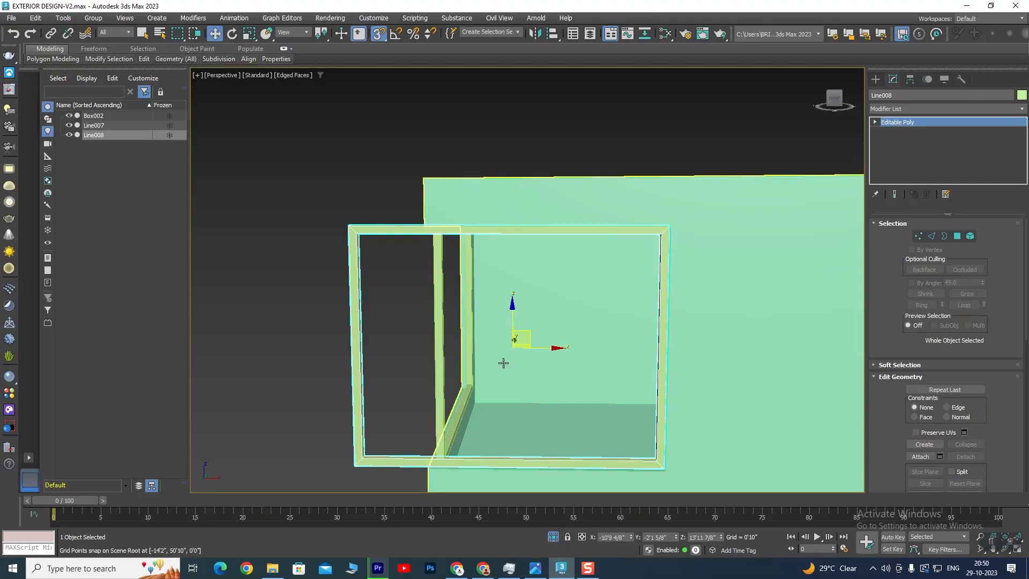
- Try to move the eight vertices at the copied frame's overhanging end along X toward the box corner
scroll(457, 311, up, 5)
alt+middle_drag(419, 284, 616, 322)
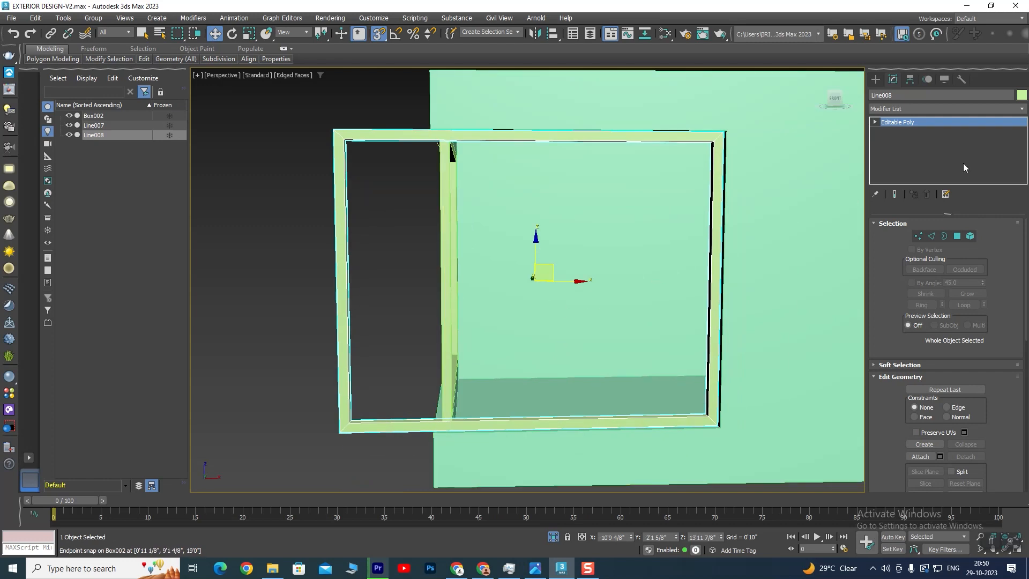
click(918, 236)
drag(311, 394, 310, 395)
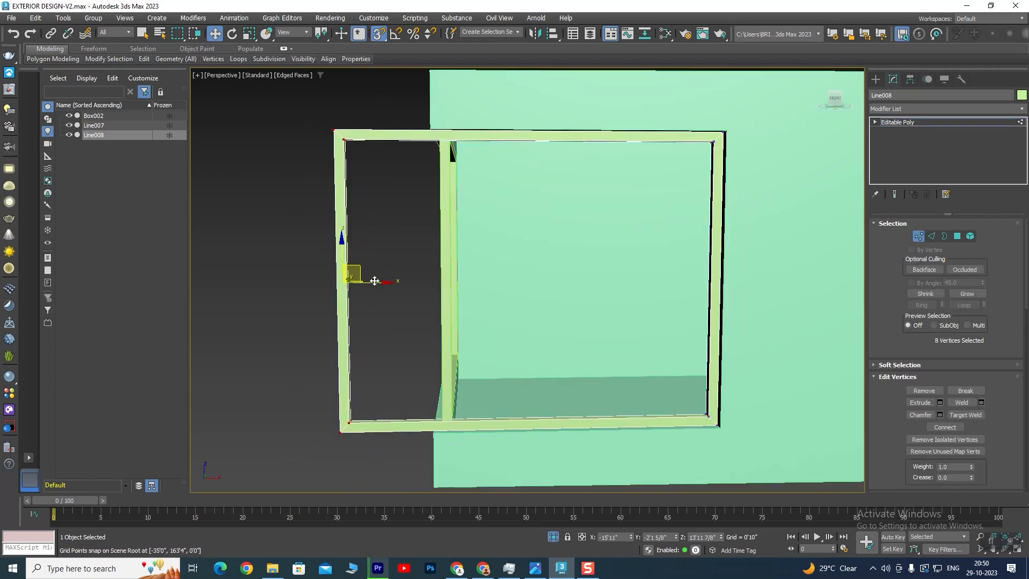
drag(386, 282, 446, 286)
alt+middle_drag(417, 320, 443, 362)
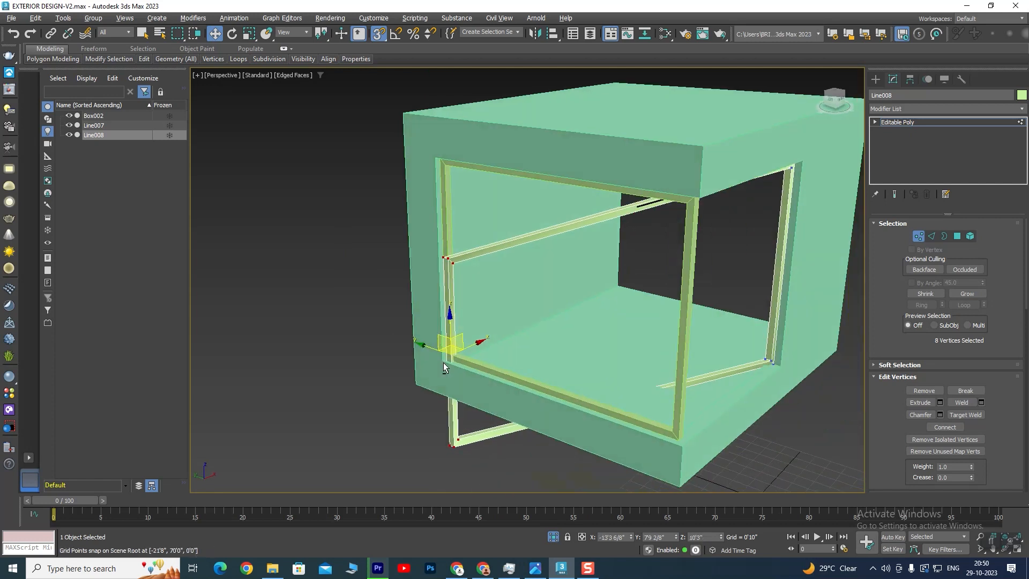
key(ctrl+z)
- Try to delete the upper corner vertices at the copied frame's overhanging end
alt+middle_drag(635, 313, 423, 303)
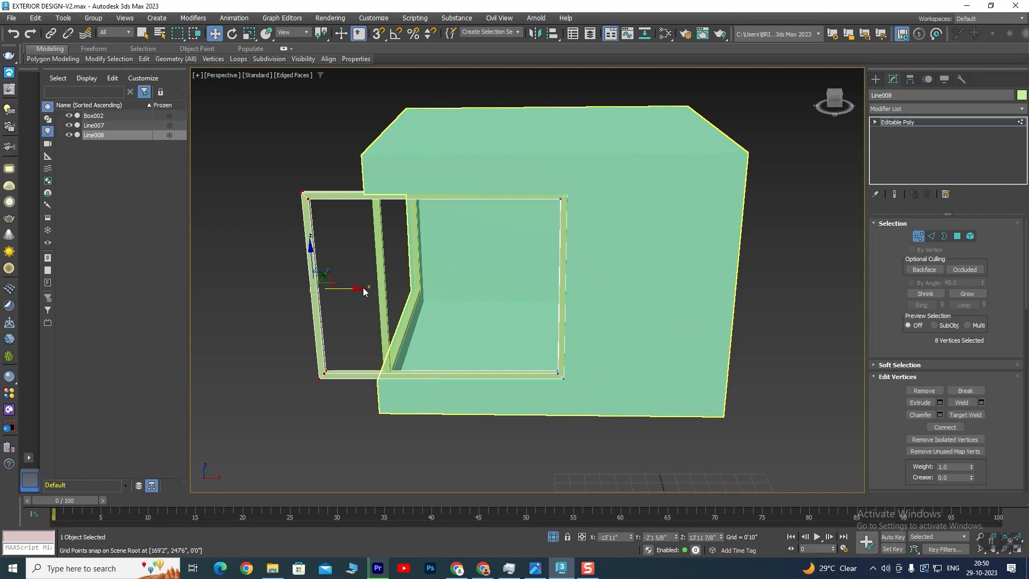
alt+middle_drag(338, 298, 448, 322)
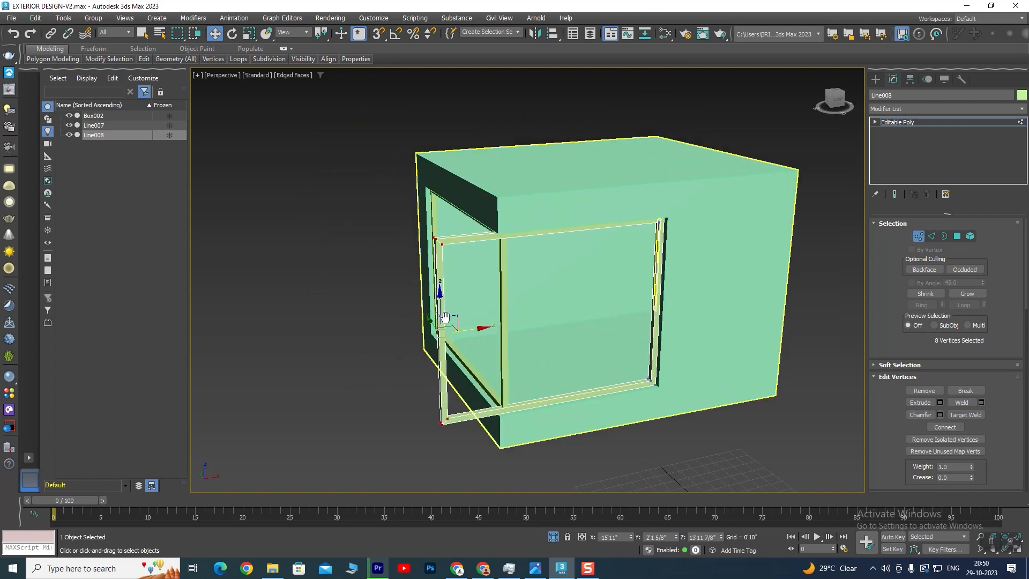
scroll(448, 321, up, 4)
click(311, 238)
scroll(348, 257, down, 2)
alt+middle_drag(384, 273, 410, 284)
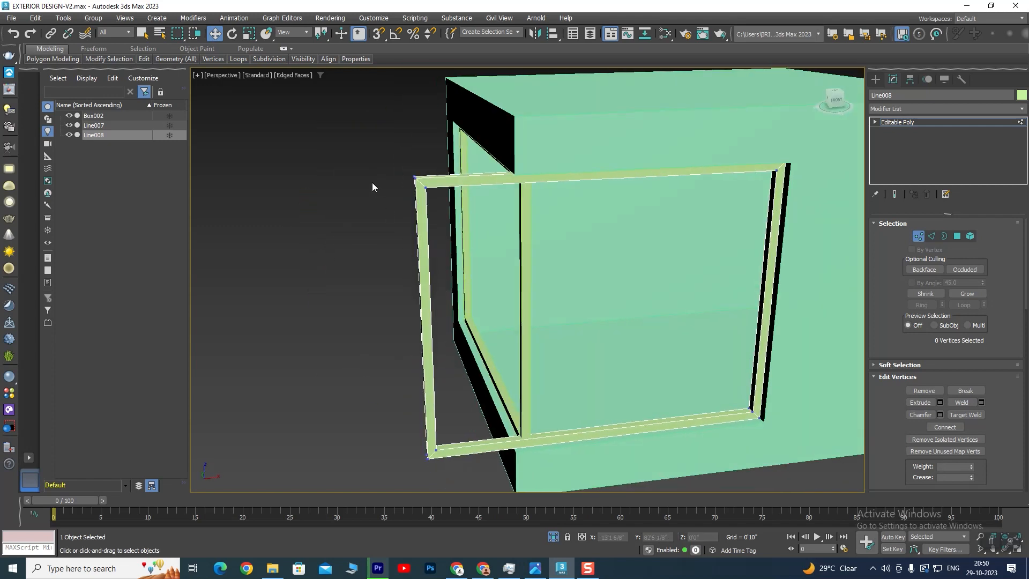
drag(443, 205, 445, 204)
key(Delete)
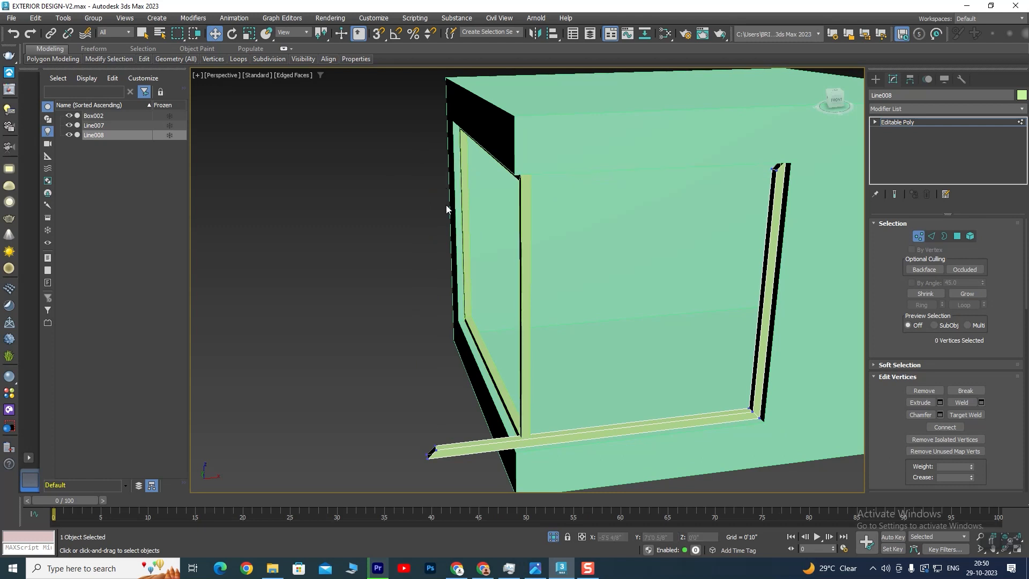
key(ctrl+z)
- Delete the four polygons of the copied frame's vertical bar that overhangs the box corner
alt+middle_drag(446, 205, 426, 263)
click(957, 237)
drag(386, 306, 476, 328)
alt+middle_drag(475, 328, 444, 359)
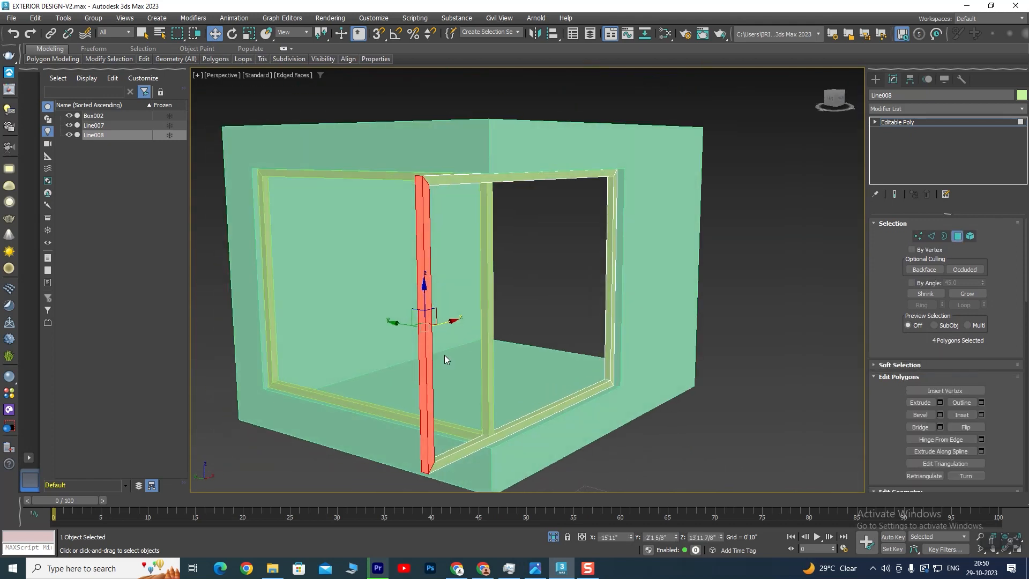
key(Delete)
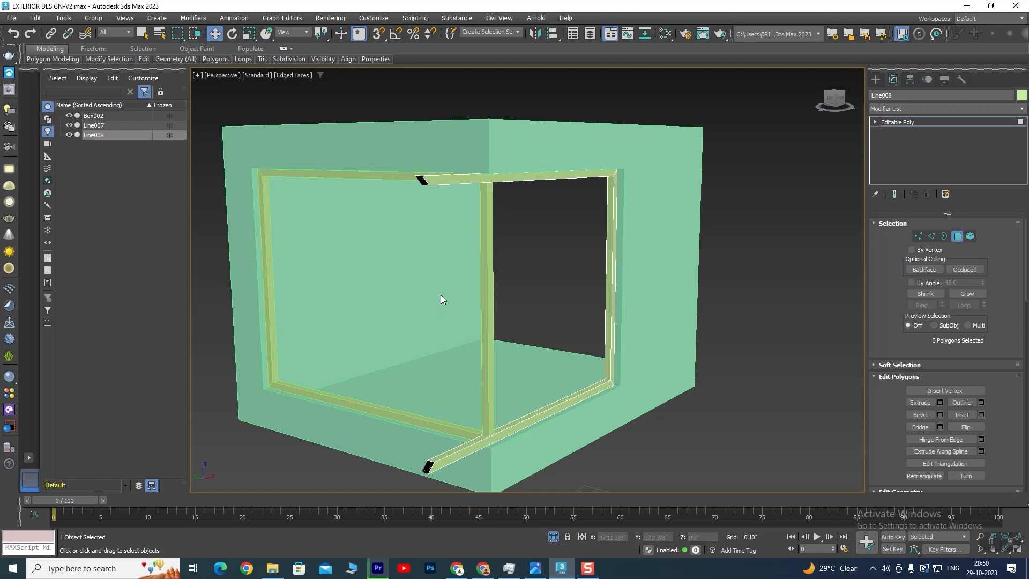
alt+middle_drag(524, 349, 490, 278)
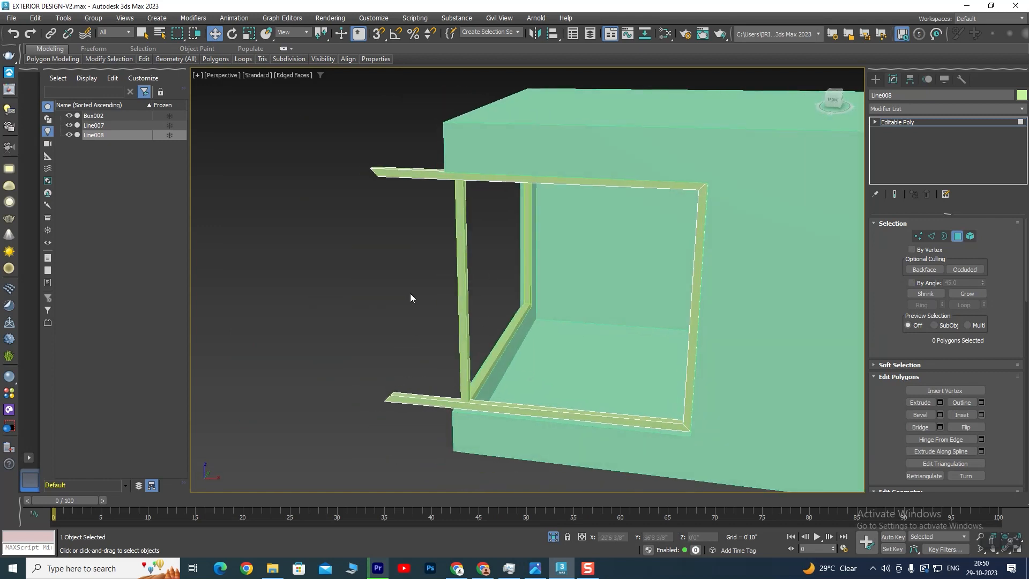
click(896, 122)
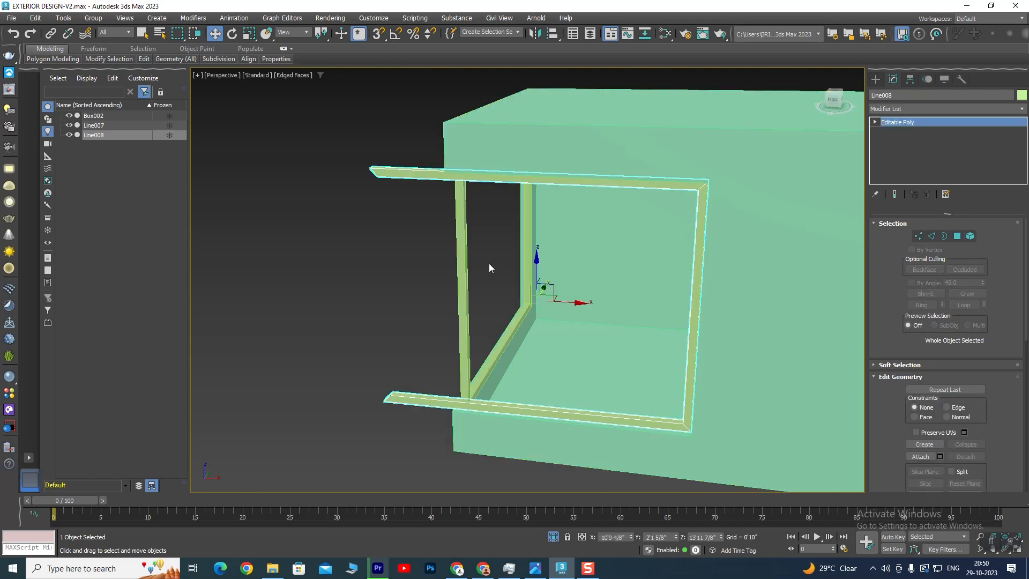
- Delete the polygons of the first frame's vertical bar at the open box corner
click(526, 257)
click(958, 236)
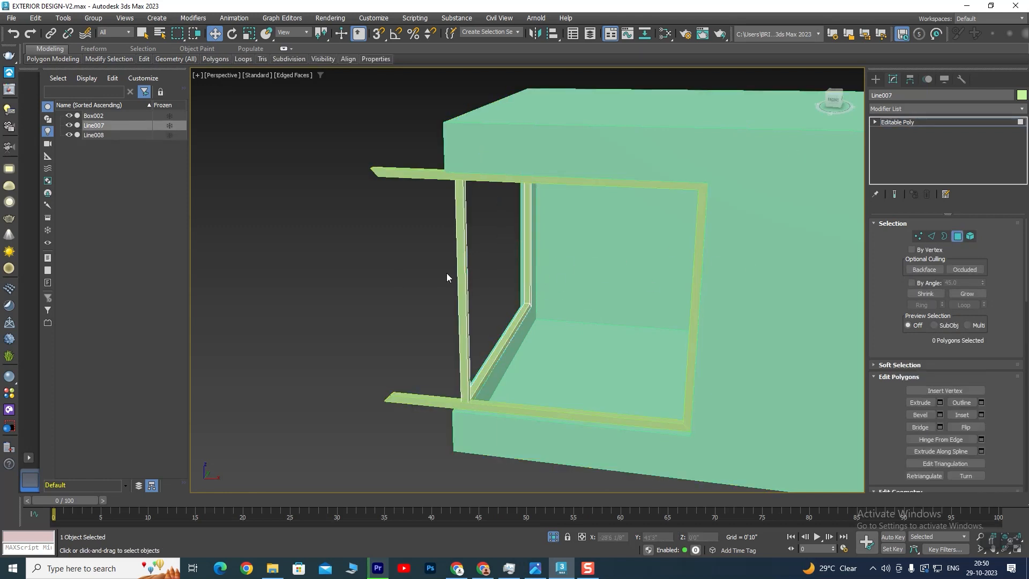
drag(474, 273, 415, 287)
key(Delete)
alt+middle_drag(416, 275, 536, 166)
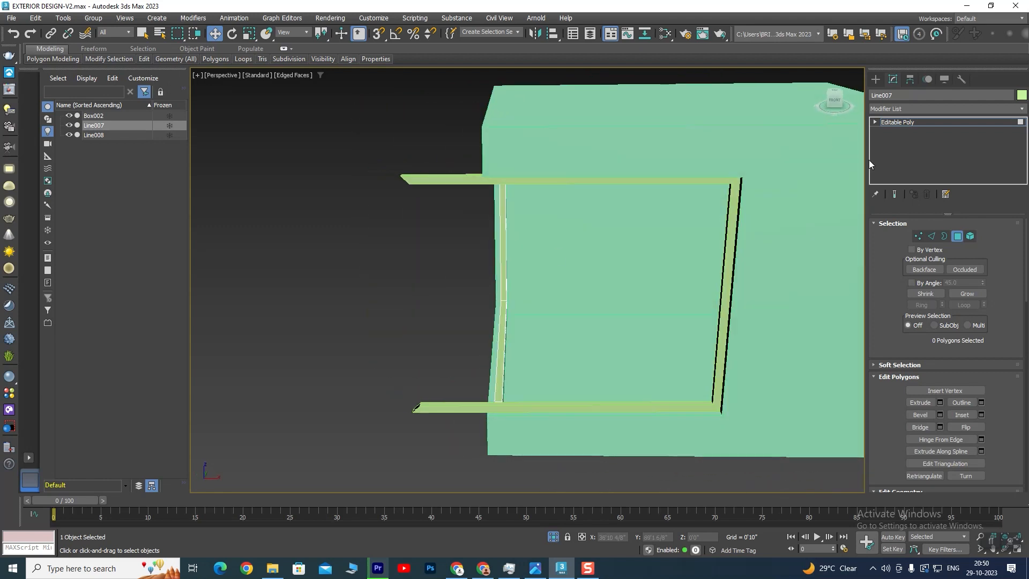
click(903, 124)
- Move the eight free-end vertices of the copied frame's two rails along X back inside the box corner
click(445, 179)
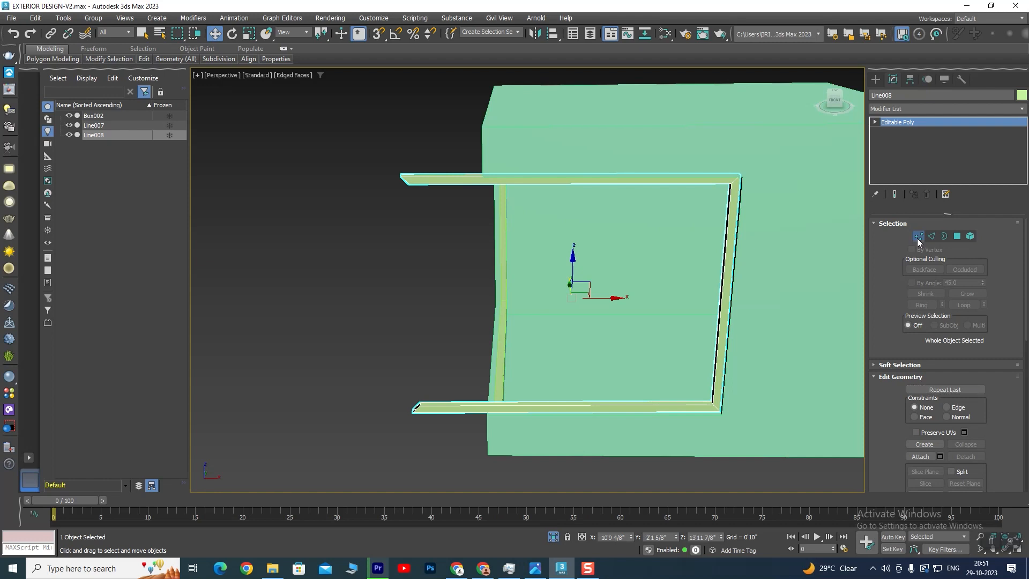
click(918, 238)
drag(337, 462, 339, 463)
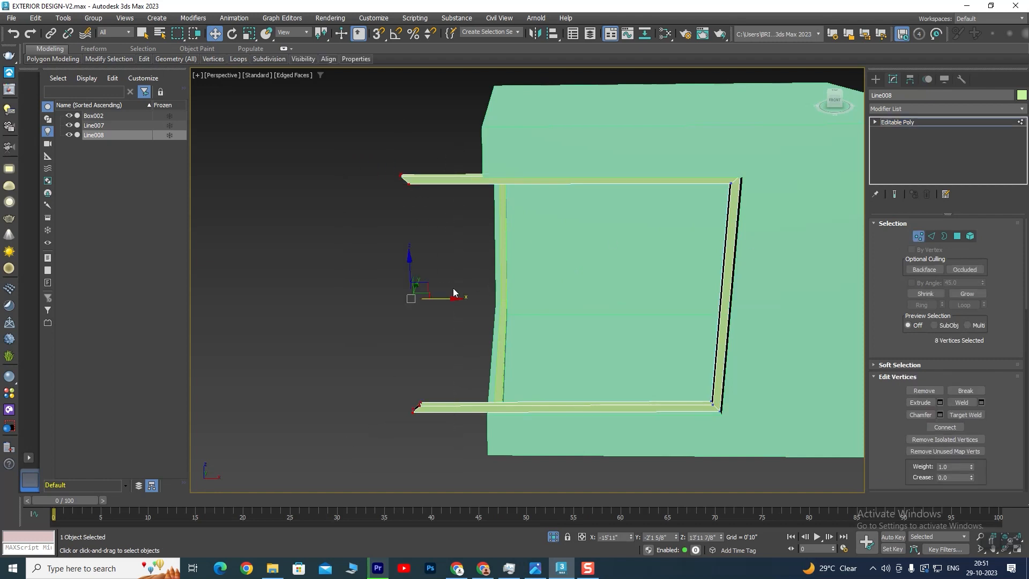
scroll(548, 306, up, 10)
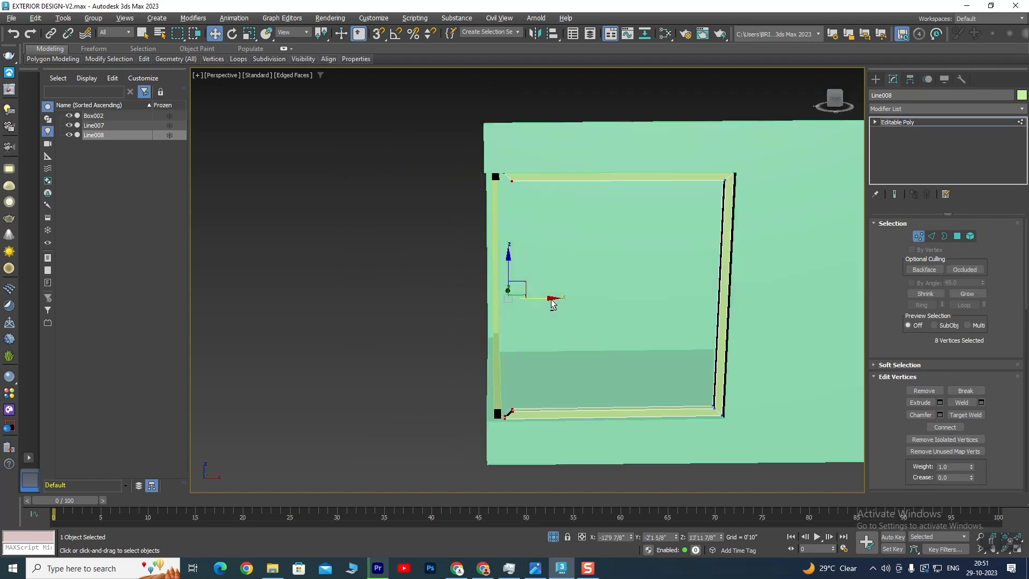
scroll(523, 227, down, 5)
scroll(404, 172, down, 5)
alt+middle_drag(404, 172, 449, 220)
scroll(450, 220, up, 2)
alt+middle_drag(492, 259, 532, 265)
scroll(506, 273, down, 4)
- Align the outer tips of the copied frame's rails with the first frame's inner edge along X in the front view
key(alt+w)
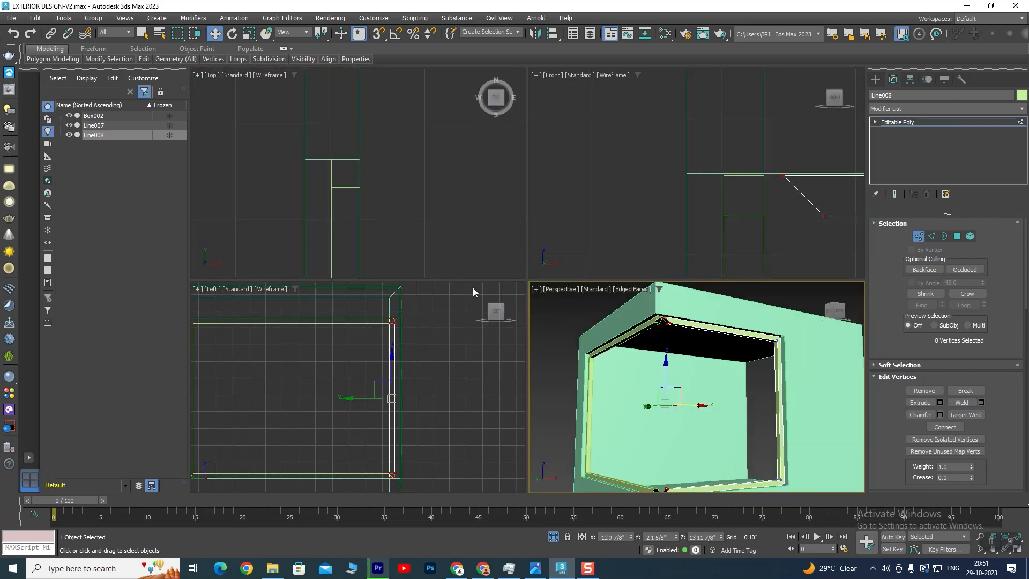
right_click(804, 180)
key(alt+w)
scroll(677, 273, down, 6)
middle_drag(678, 276, 603, 193)
scroll(616, 198, up, 4)
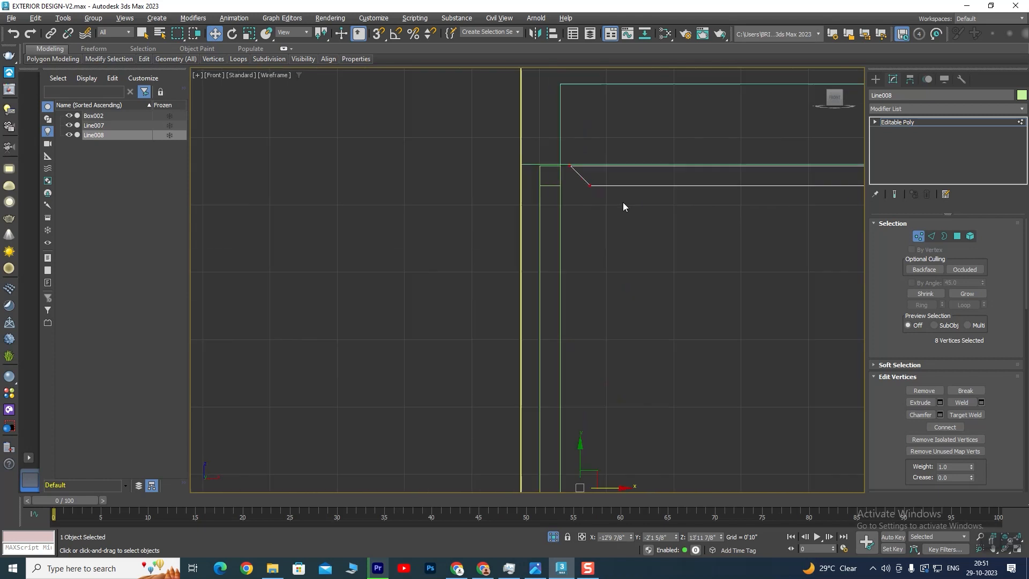
scroll(585, 207, down, 5)
middle_drag(632, 264, 563, 152)
middle_drag(528, 209, 556, 340)
scroll(556, 341, up, 3)
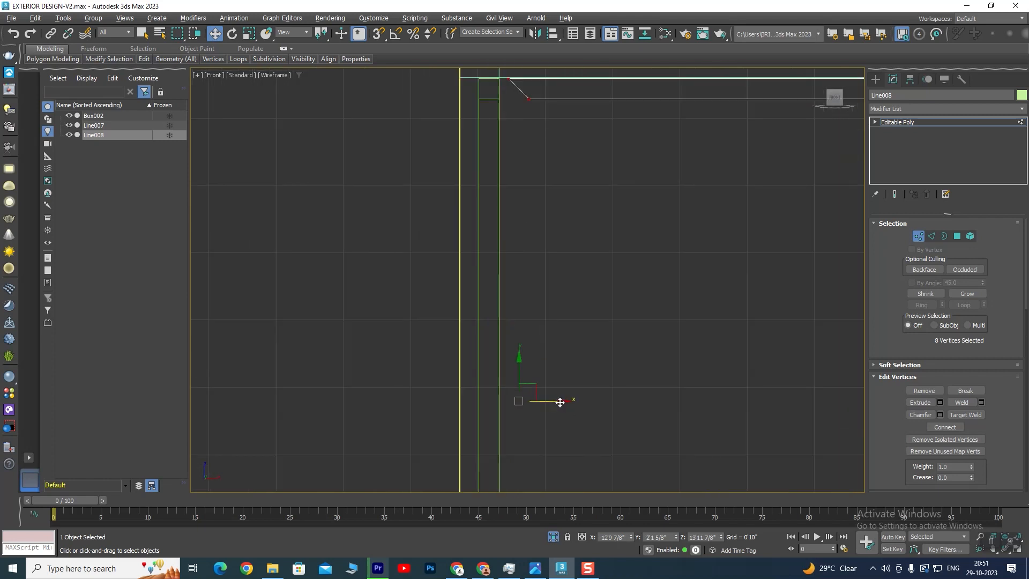
drag(559, 402, 551, 403)
drag(551, 402, 542, 402)
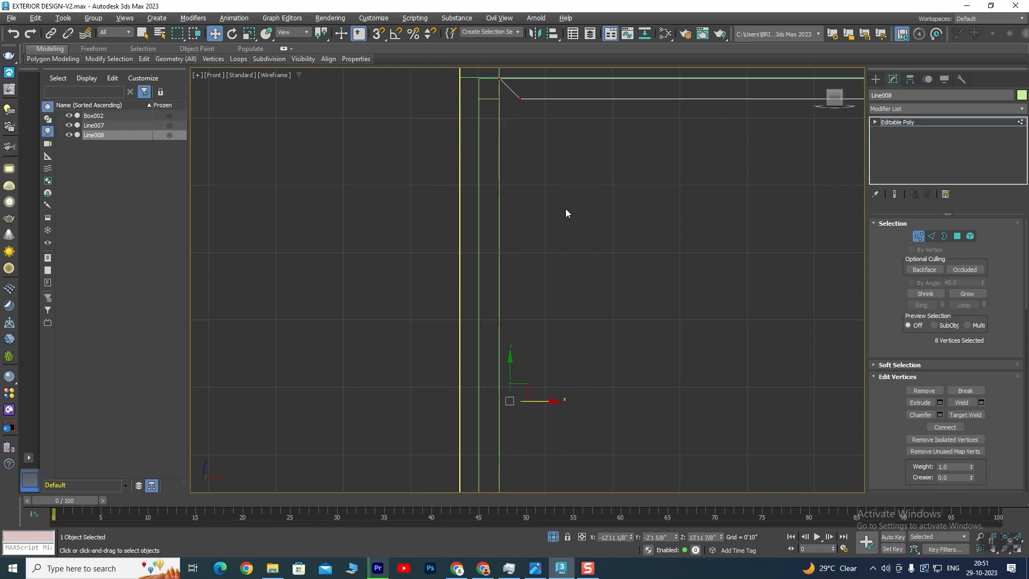
- Move the four inner end vertices of the copied frame's upper and lower rails along X to square off the mitred ends
scroll(566, 210, down, 2)
click(534, 150)
drag(566, 150, 575, 151)
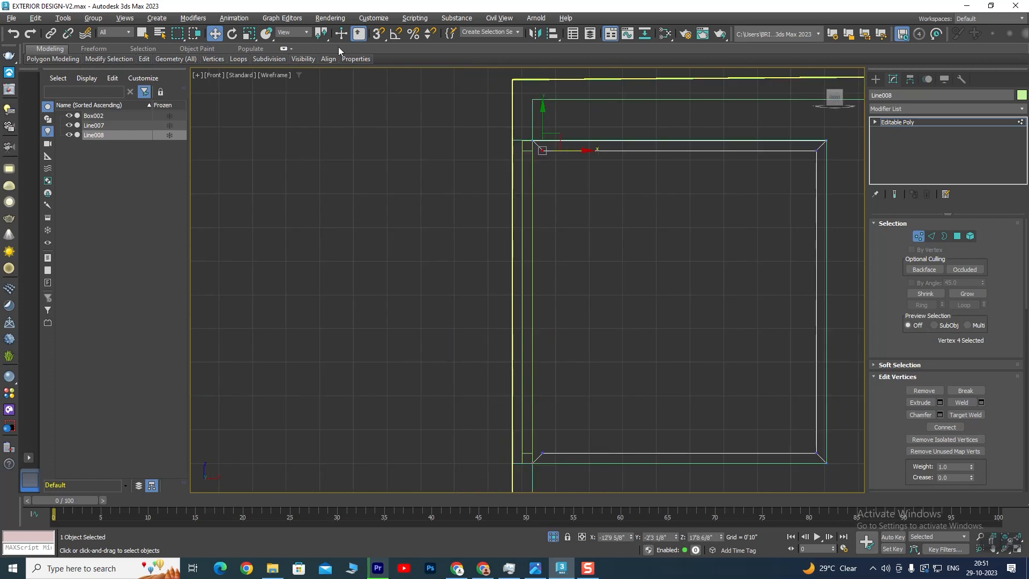
click(894, 123)
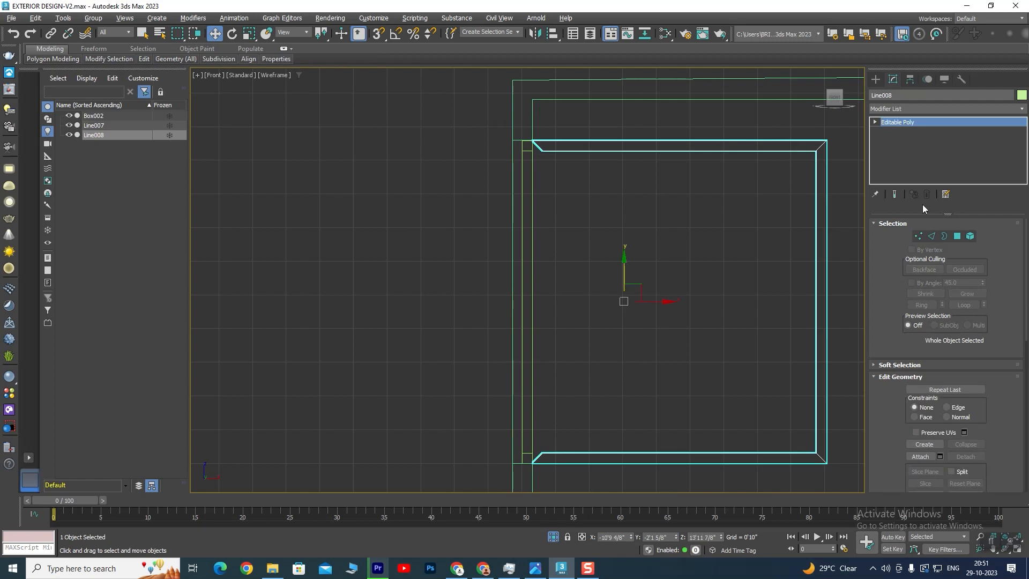
click(917, 236)
scroll(535, 152, up, 4)
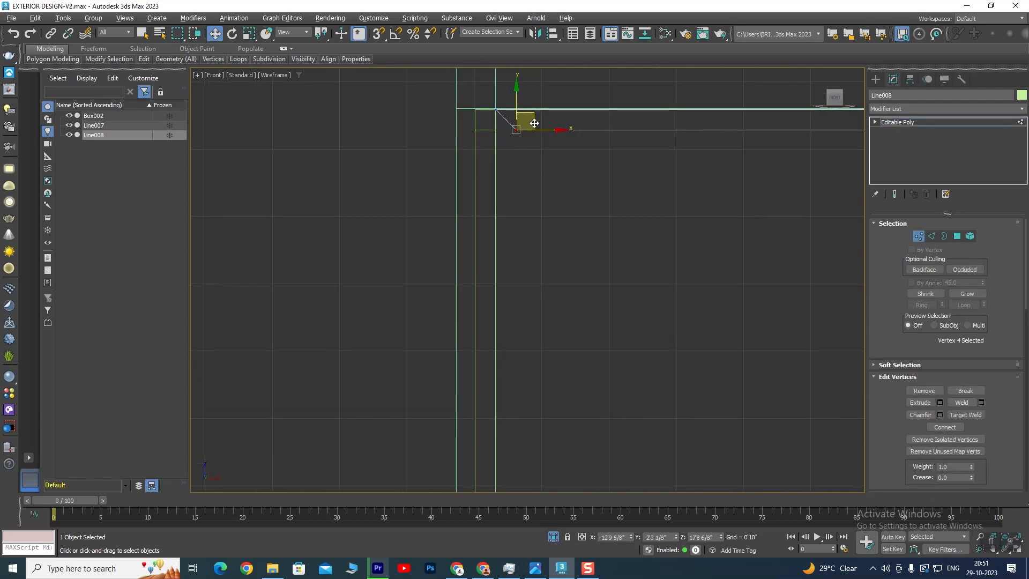
drag(552, 120, 509, 142)
scroll(540, 161, down, 2)
middle_drag(578, 357, 590, 329)
ctrl+drag(533, 389, 529, 393)
scroll(617, 248, down, 2)
middle_drag(606, 230, 566, 358)
scroll(554, 324, up, 2)
drag(554, 321, 553, 320)
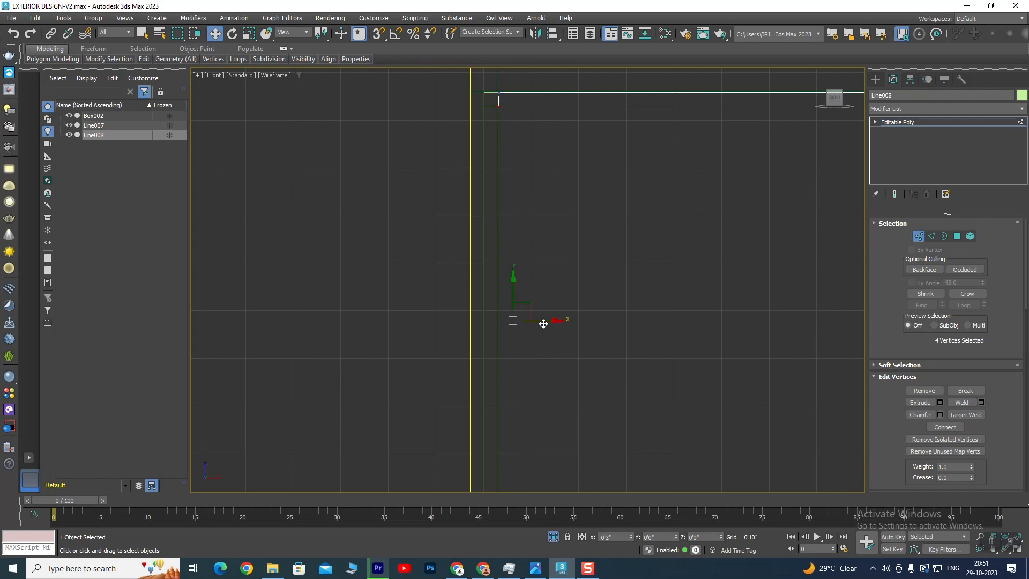
- Fine-tune the four inner end vertices along X so the lower rail's end cut is vertical
scroll(575, 379, down, 3)
middle_drag(575, 379, 568, 257)
scroll(538, 340, up, 3)
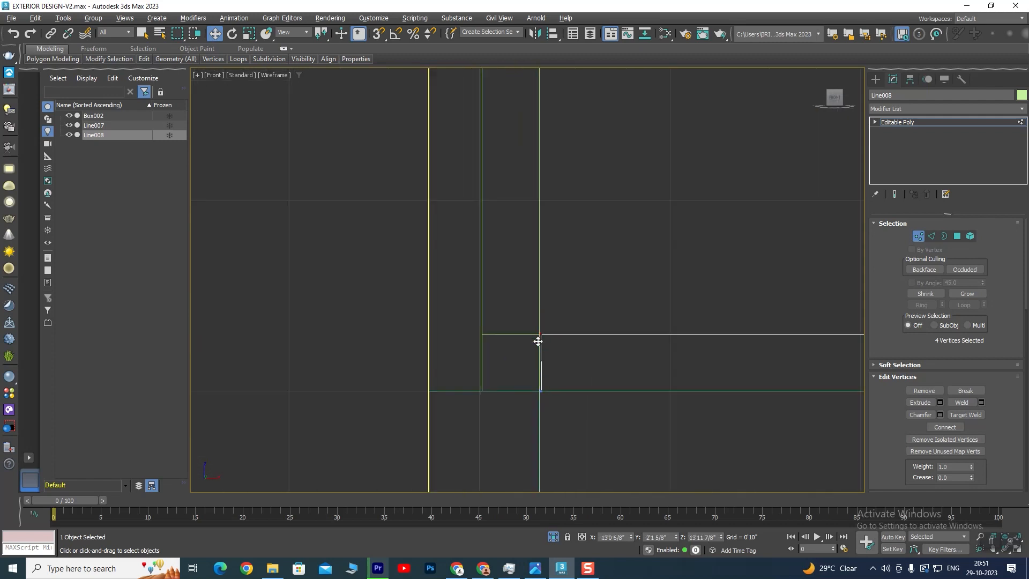
scroll(565, 357, up, 3)
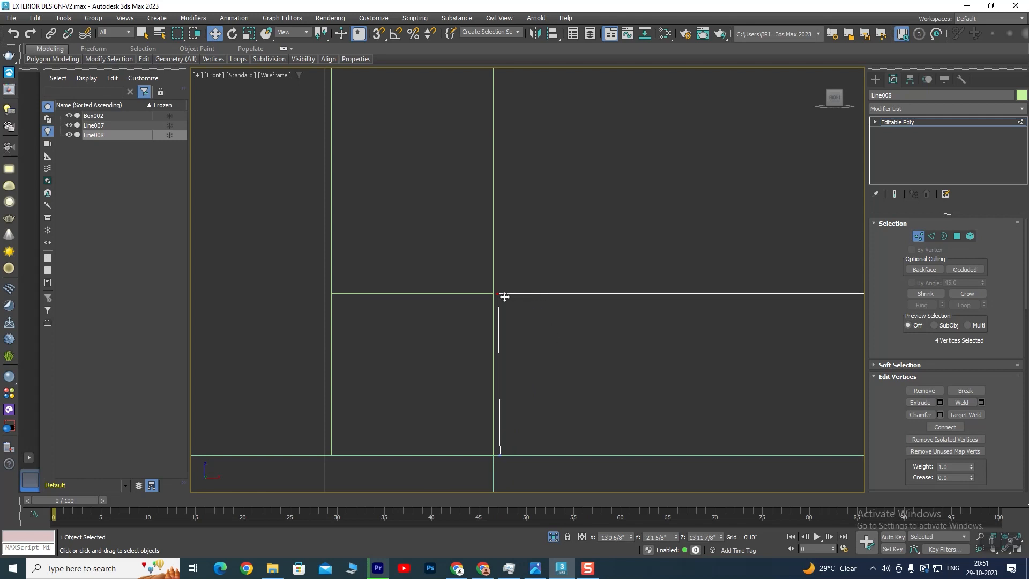
drag(498, 294, 500, 295)
scroll(540, 288, up, 6)
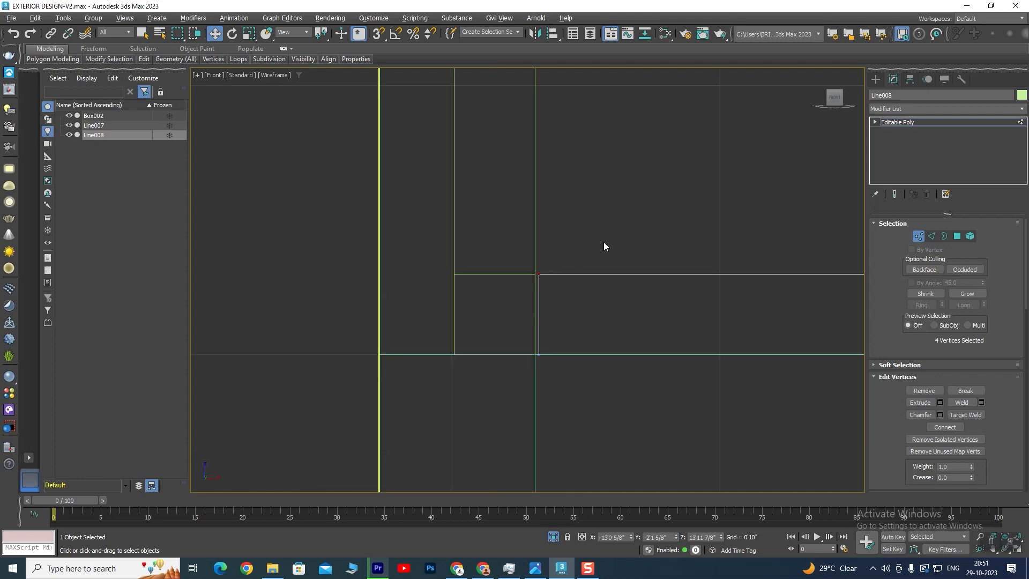
- Examine the upper rail's squared end in the front view and both corner joints between the frames in perspective
scroll(546, 396, down, 2)
middle_drag(569, 343, 567, 475)
middle_drag(542, 167, 532, 423)
middle_drag(533, 166, 517, 423)
scroll(464, 278, up, 5)
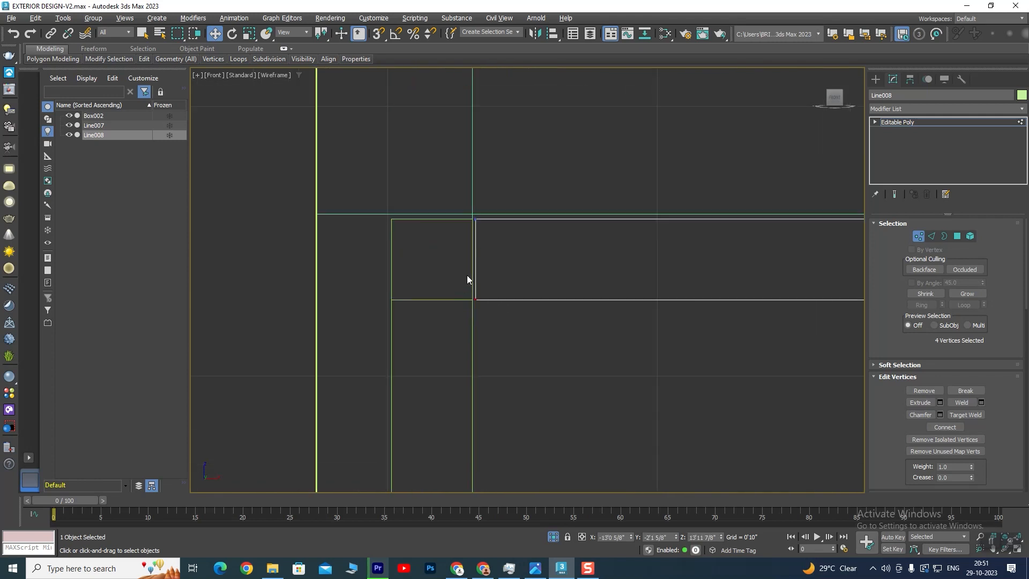
scroll(501, 241, down, 2)
scroll(536, 289, down, 6)
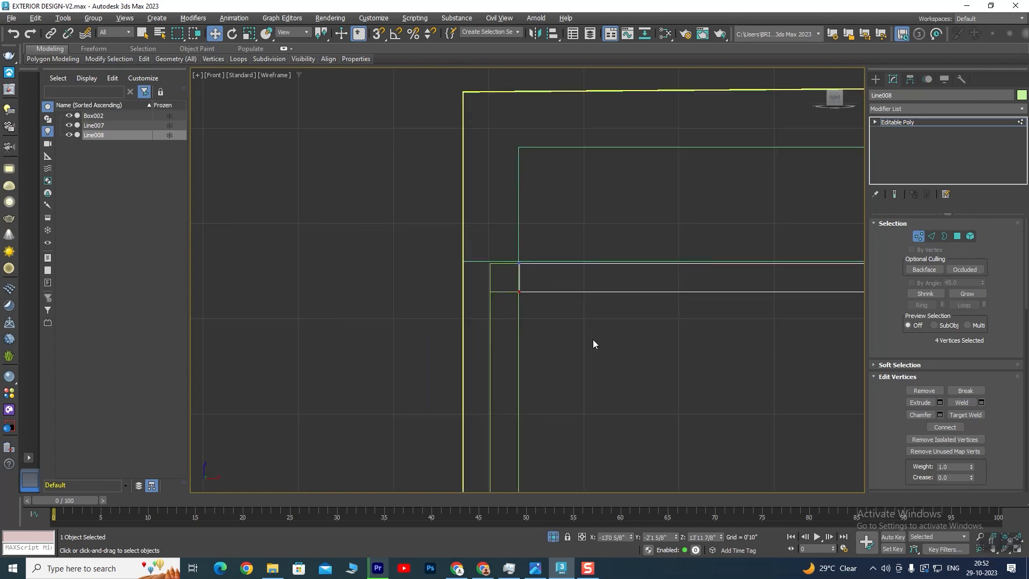
middle_drag(588, 374, 598, 290)
key(alt+w)
key(alt+w)
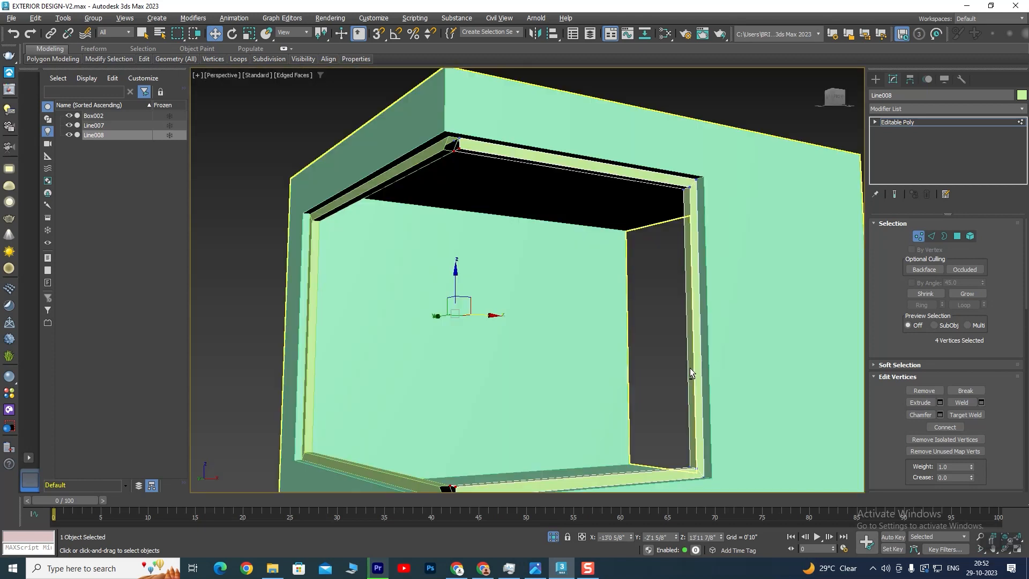
alt+middle_drag(555, 359, 465, 195)
scroll(503, 431, up, 3)
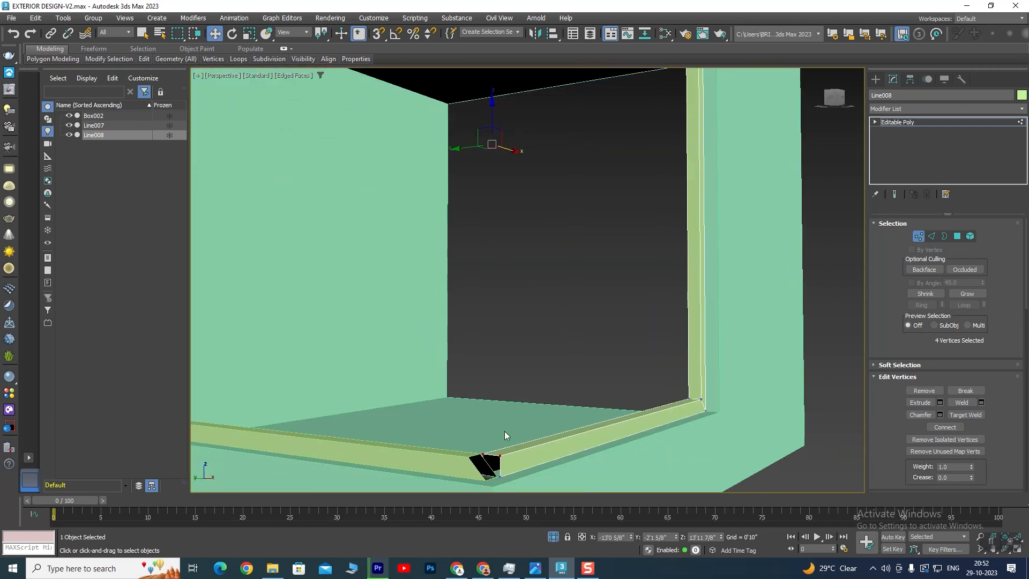
alt+middle_drag(504, 431, 559, 296)
click(898, 122)
- Isolate the first window frame, show it enlarged in the left view and select it
click(471, 295)
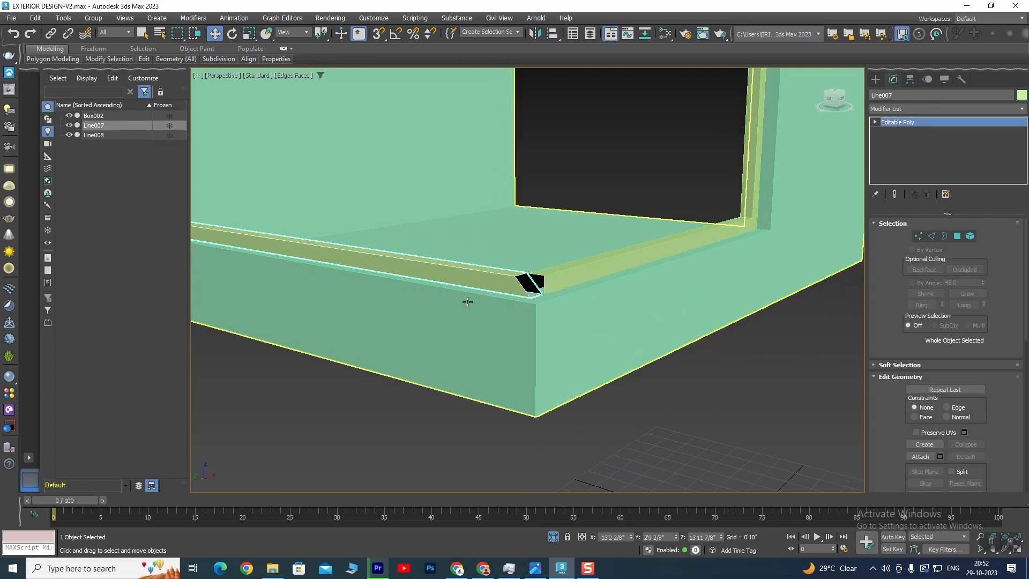
key(z)
key(alt+w)
right_click(345, 409)
key(z)
key(alt+w)
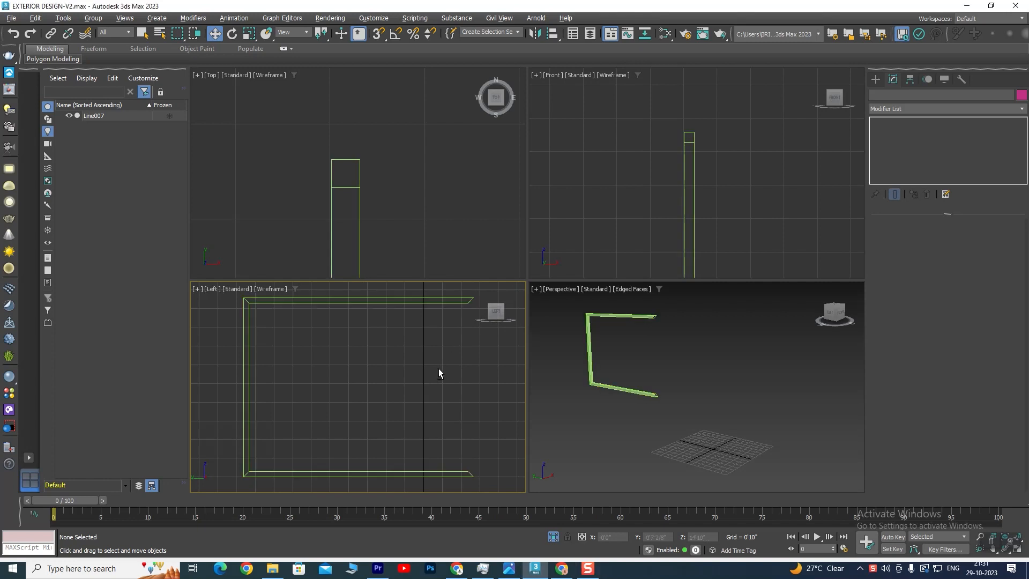
key(alt+w)
middle_drag(744, 117, 664, 123)
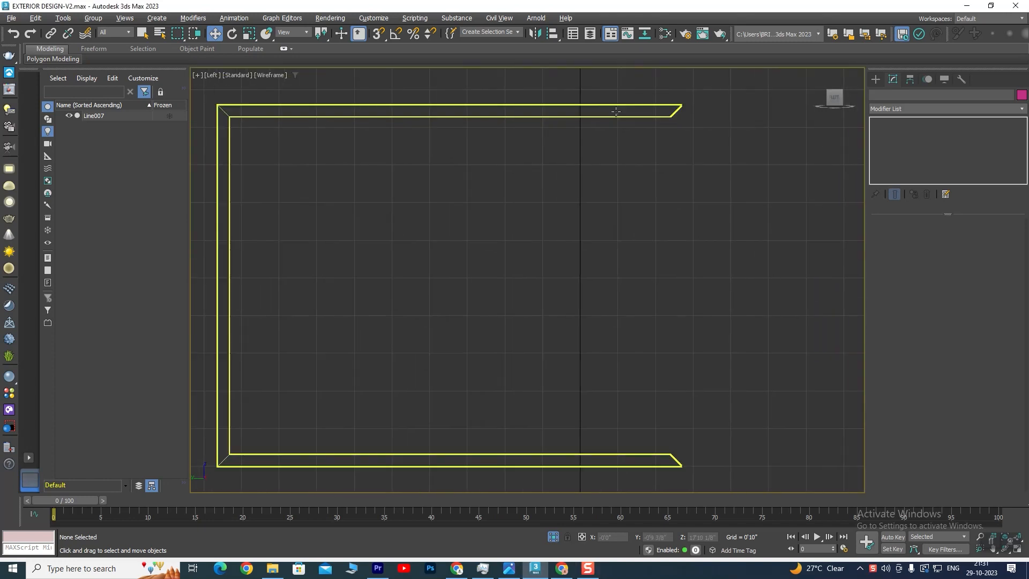
drag(702, 81, 658, 124)
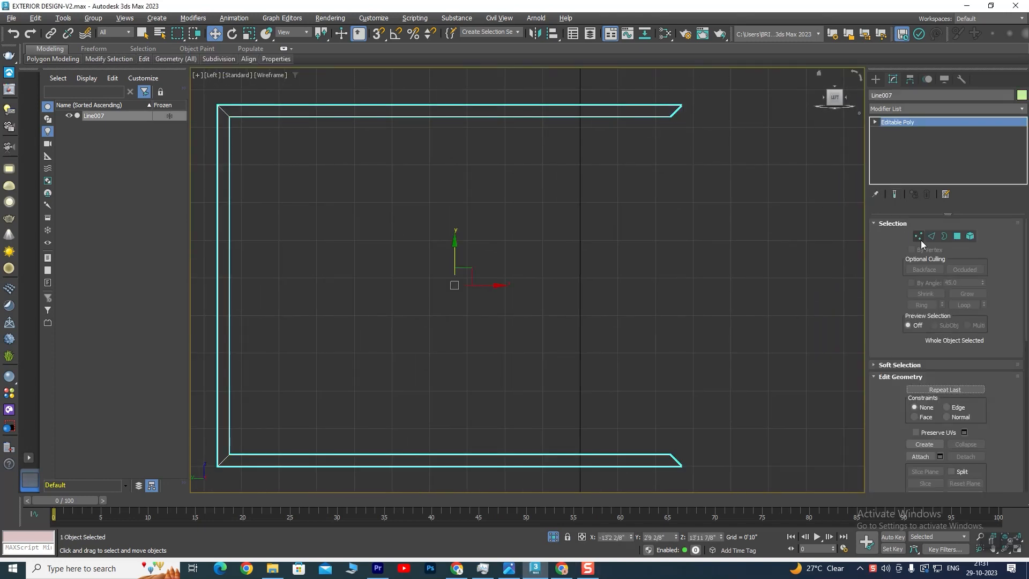
- Move the four inner end vertices of the first frame's upper and lower rails along X to square off the mitred ends
click(919, 238)
drag(661, 130, 660, 130)
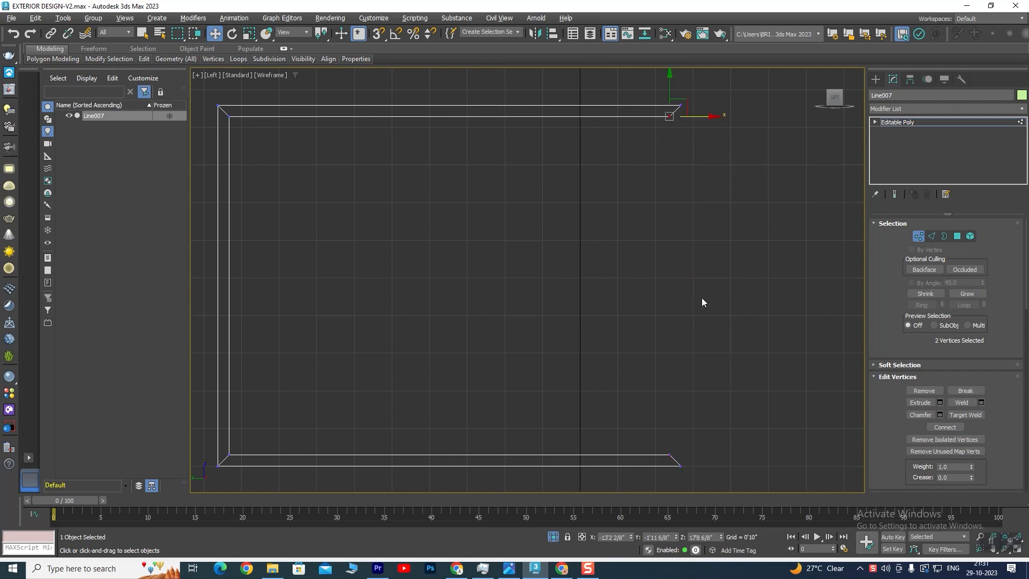
ctrl+drag(662, 464, 666, 455)
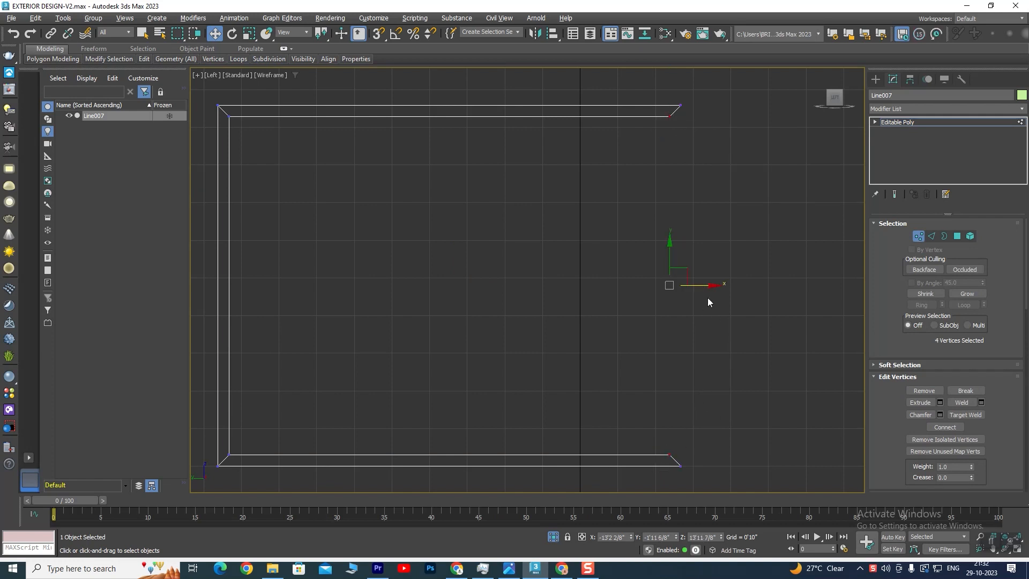
drag(711, 286, 722, 285)
scroll(697, 191, up, 10)
scroll(638, 161, up, 2)
drag(639, 187, 640, 187)
scroll(646, 289, down, 10)
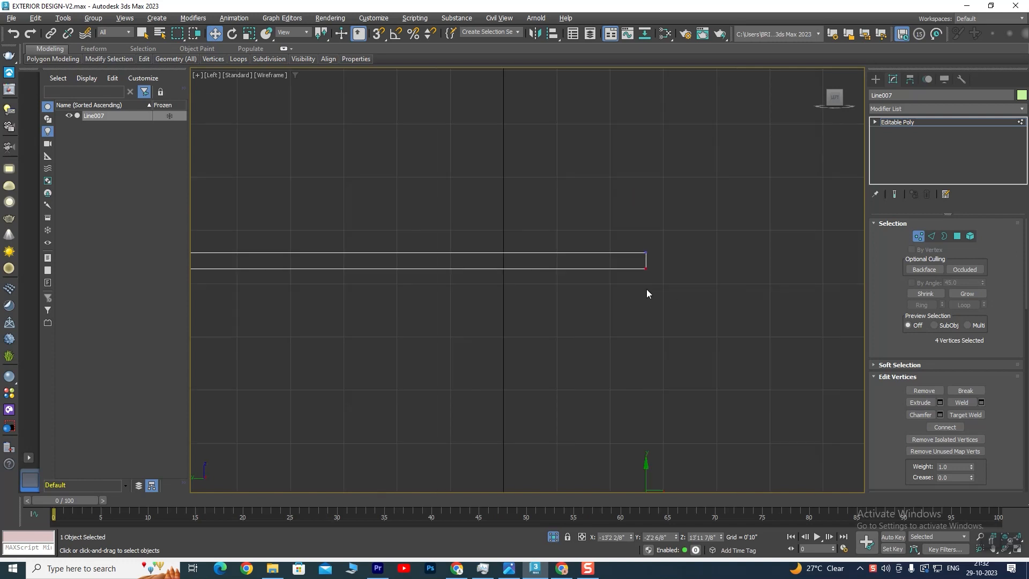
scroll(632, 361, up, 3)
scroll(672, 332, down, 2)
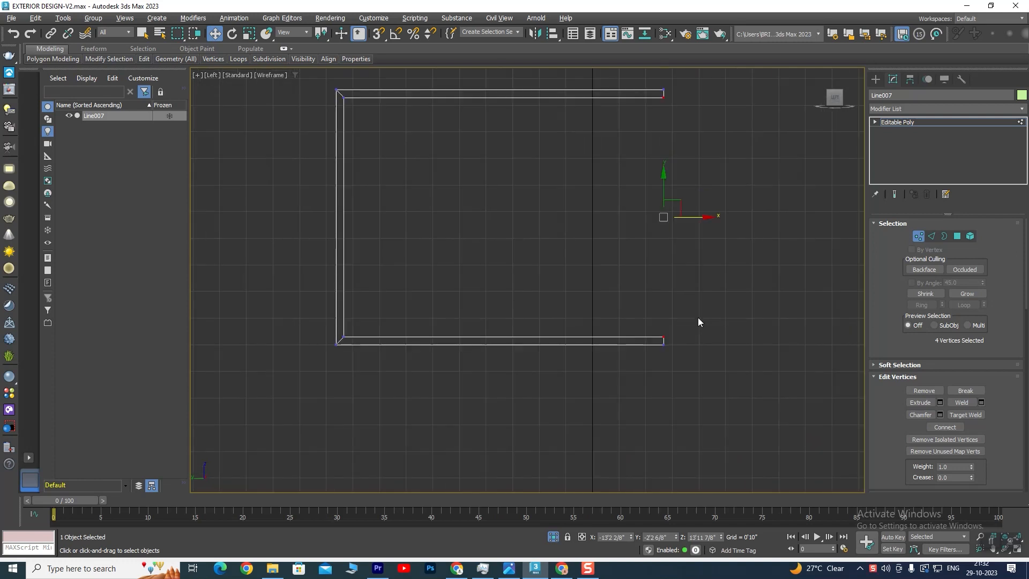
- Examine the squared, open rail ends of the isolated first frame in the perspective view
key(alt+w)
key(alt+w)
alt+middle_drag(520, 349, 457, 325)
scroll(457, 324, up, 5)
scroll(457, 296, up, 5)
middle_drag(502, 263, 585, 358)
scroll(513, 329, down, 5)
scroll(495, 337, up, 4)
scroll(494, 337, down, 6)
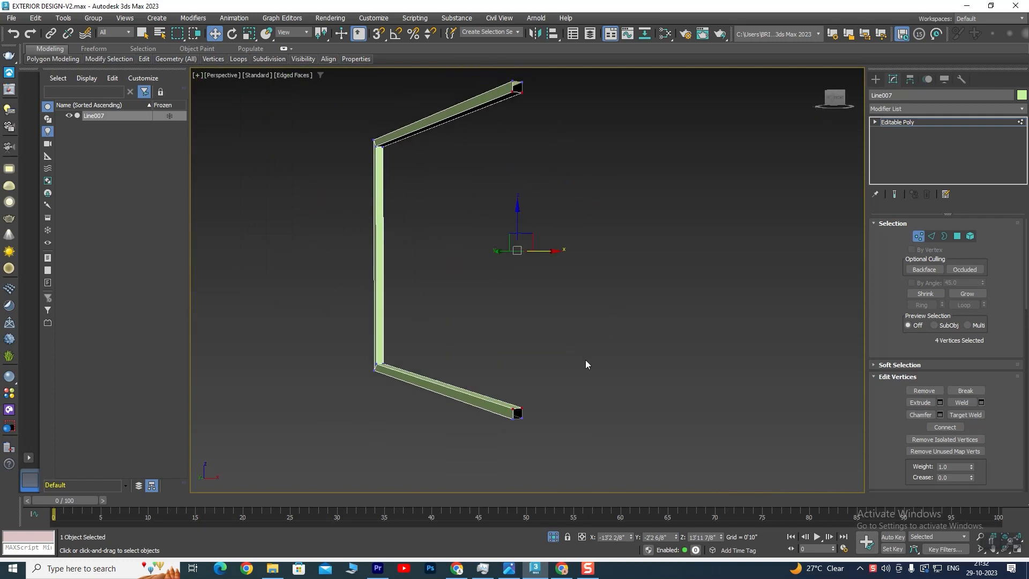
- Cap the open end of the first frame's lower rail by bridging its two vertical end edges
key(2)
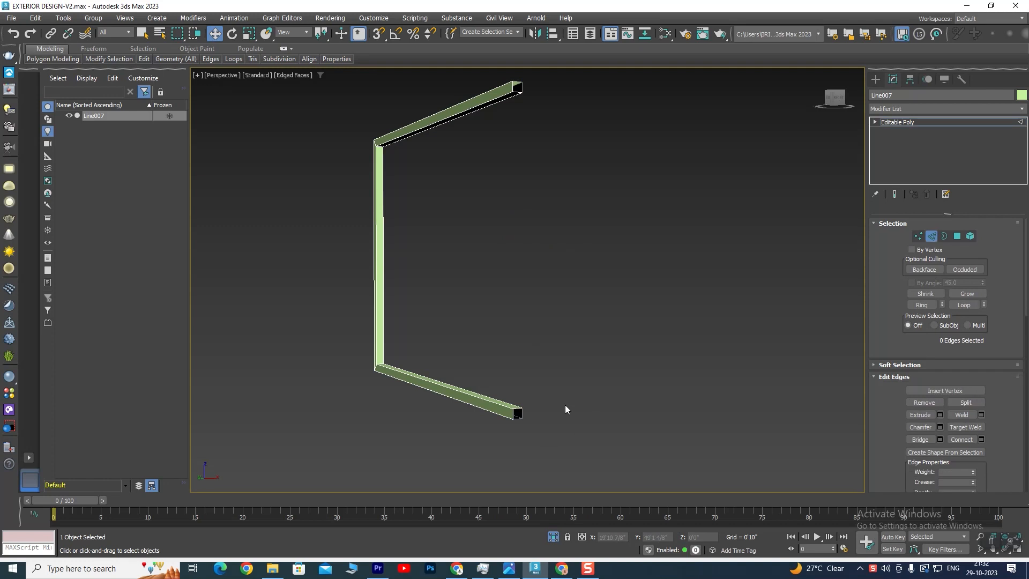
scroll(517, 421, up, 5)
scroll(530, 345, down, 3)
scroll(545, 332, up, 2)
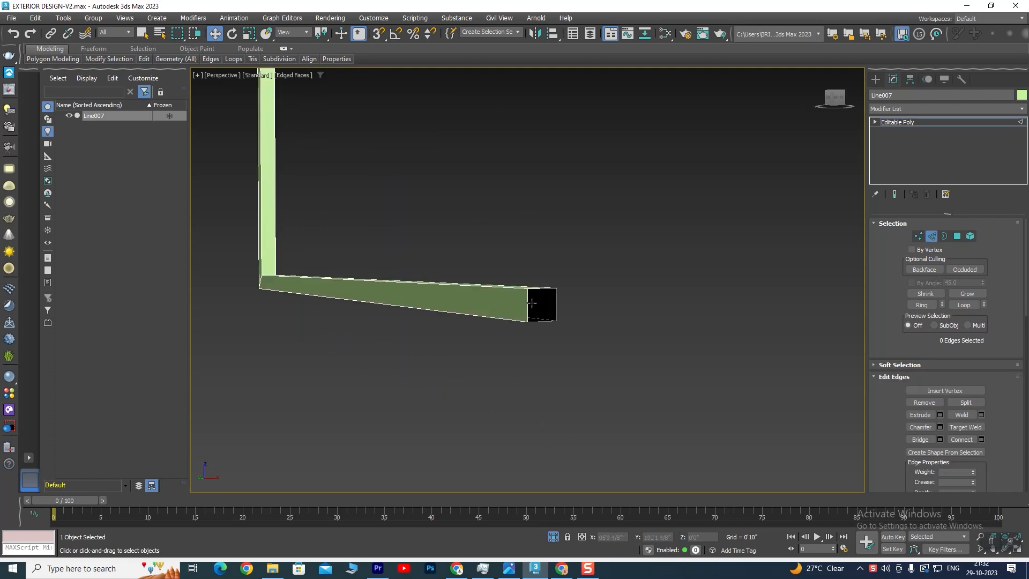
click(526, 302)
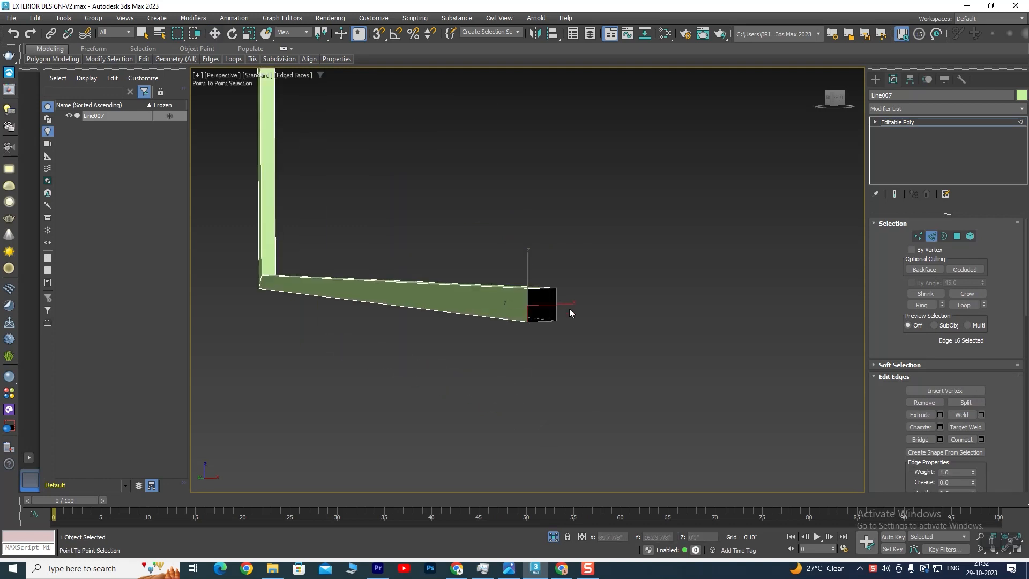
scroll(562, 298, up, 5)
ctrl+click(573, 278)
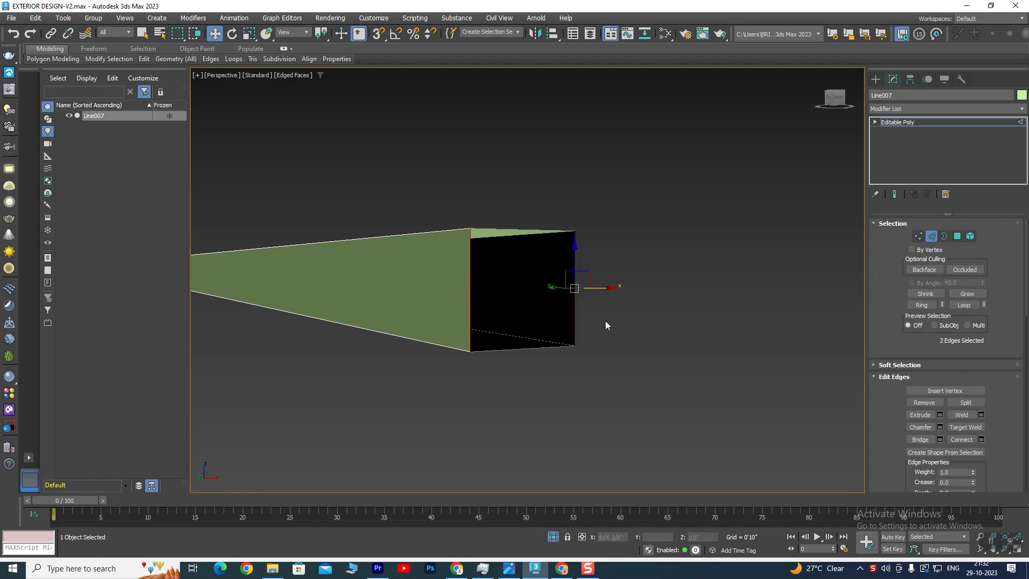
click(924, 441)
- Cap the open end of the first frame's upper rail by bridging its two vertical end edges
alt+middle_drag(754, 397, 497, 323)
scroll(487, 271, down, 8)
middle_drag(488, 272, 486, 283)
scroll(486, 276, up, 5)
scroll(469, 246, up, 3)
click(439, 239)
ctrl+click(472, 223)
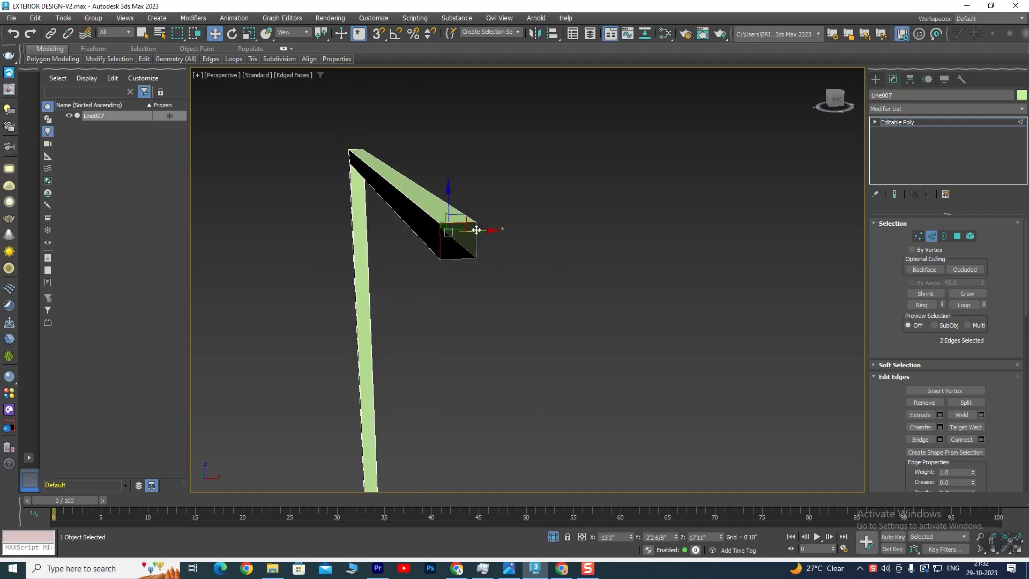
click(501, 243)
click(476, 244)
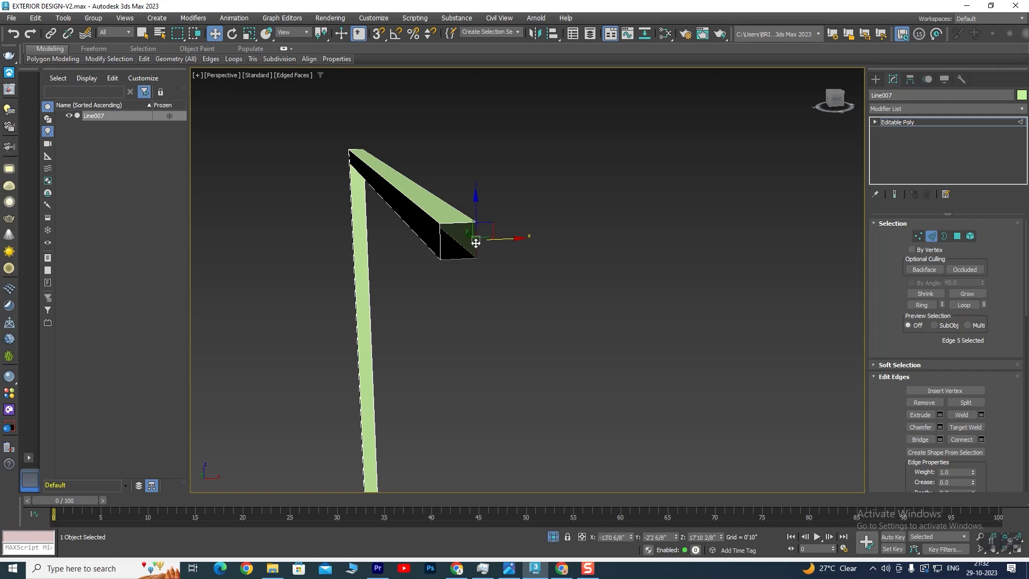
ctrl+click(440, 242)
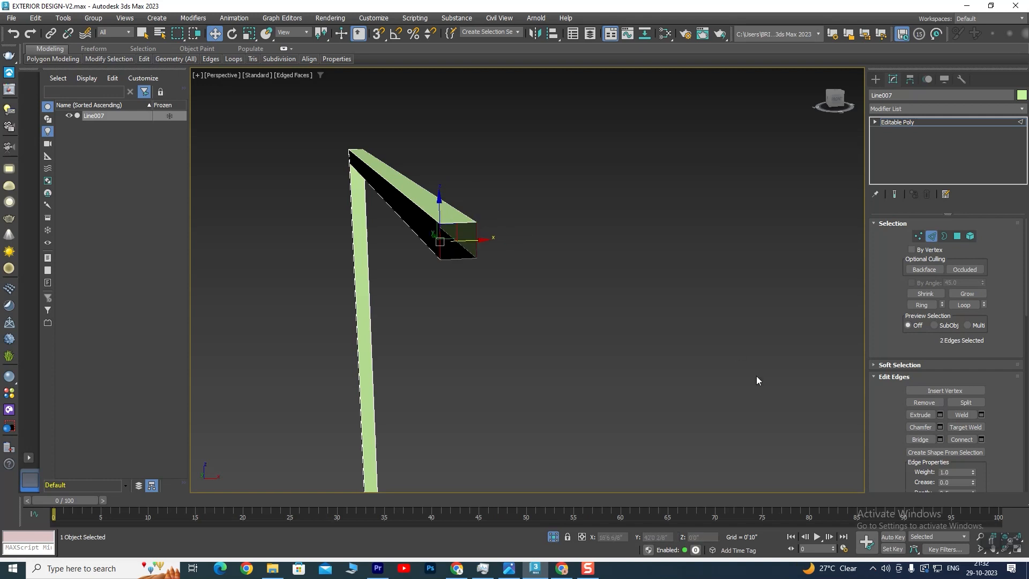
click(918, 439)
- Leave isolation to bring back the whole scene and clear the first frame's edge selection
scroll(610, 319, down, 5)
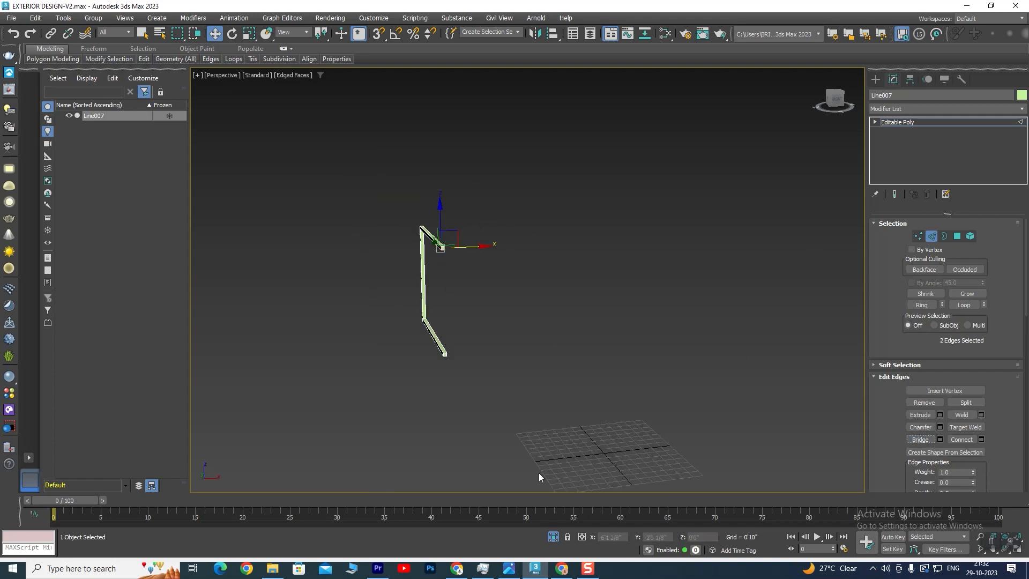
click(553, 537)
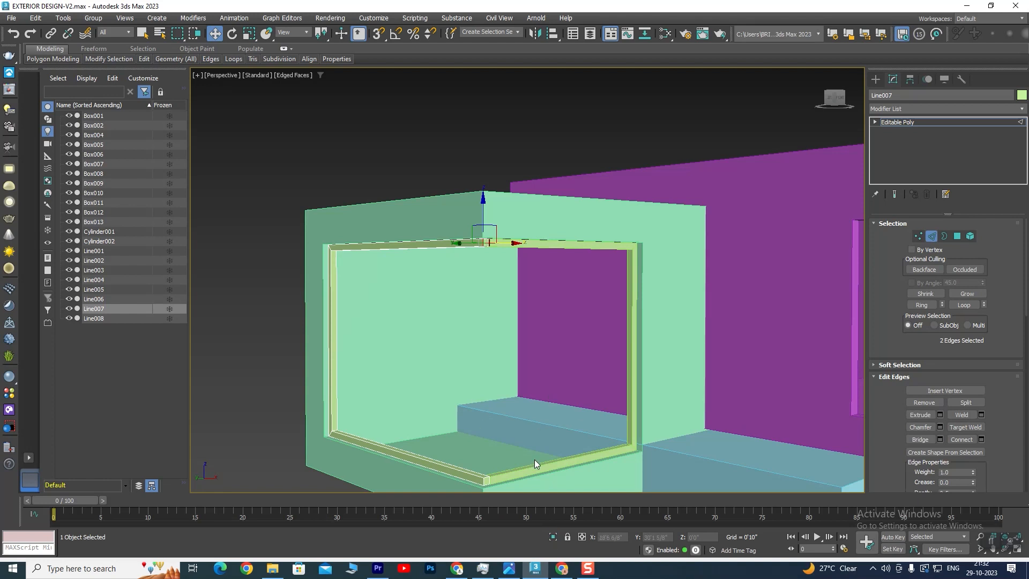
key(alt+w)
key(alt+w)
alt+middle_drag(532, 391, 566, 375)
click(531, 150)
- Examine the upper and lower corner joints between the two window frames in perspective
scroll(461, 216, up, 10)
middle_drag(461, 217, 498, 295)
scroll(498, 295, down, 4)
scroll(571, 334, down, 2)
middle_drag(571, 335, 535, 320)
scroll(536, 342, down, 2)
middle_drag(539, 399, 491, 182)
scroll(492, 144, up, 3)
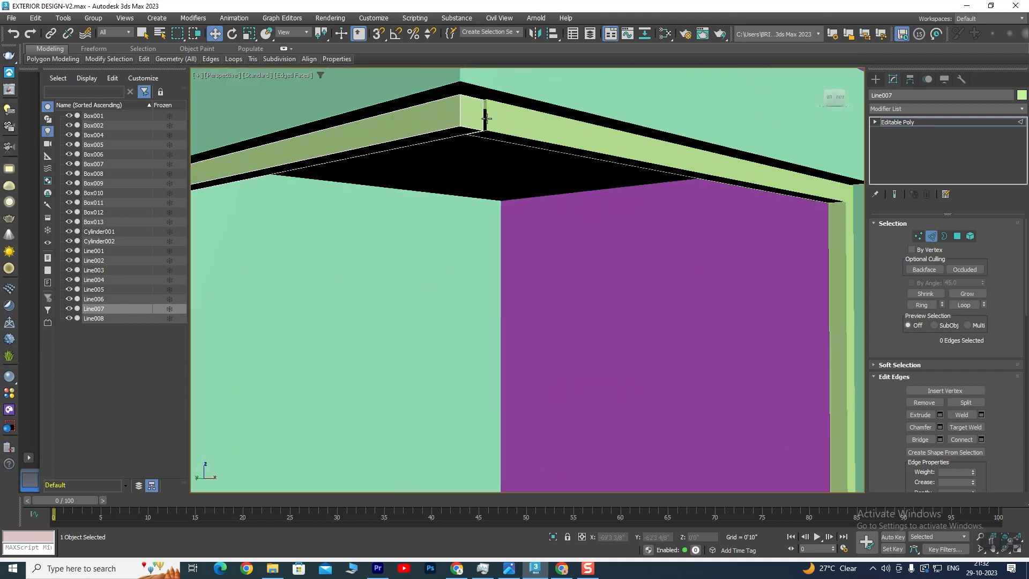
scroll(497, 147, down, 2)
middle_drag(525, 322, 507, 242)
scroll(442, 368, up, 2)
scroll(474, 388, down, 1)
mouse_move(502, 380)
middle_down()
mouse_move(502, 372)
mouse_move(479, 371)
mouse_move(504, 399)
middle_up()
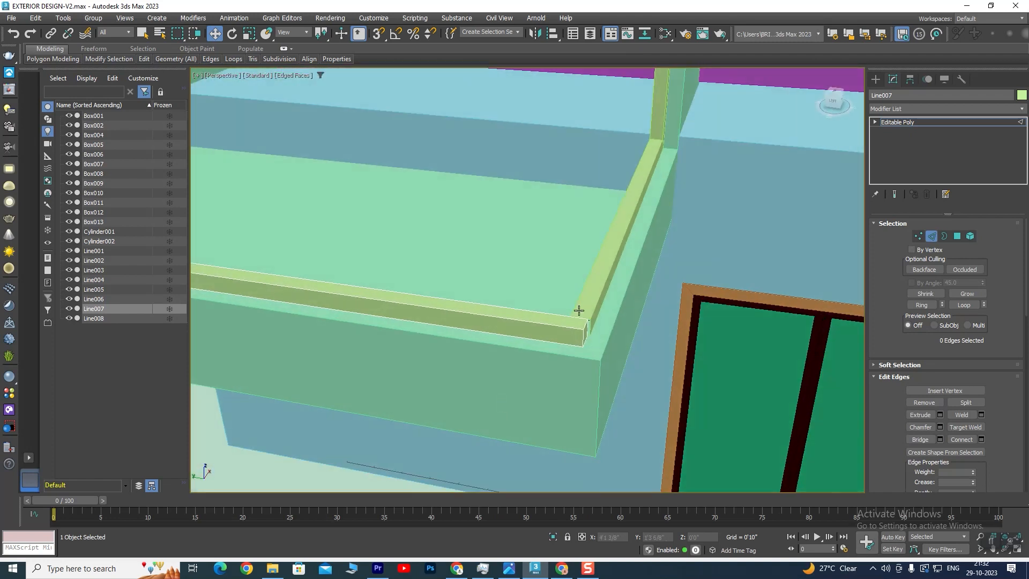
scroll(579, 311, up, 2)
scroll(600, 337, down, 2)
scroll(551, 326, up, 3)
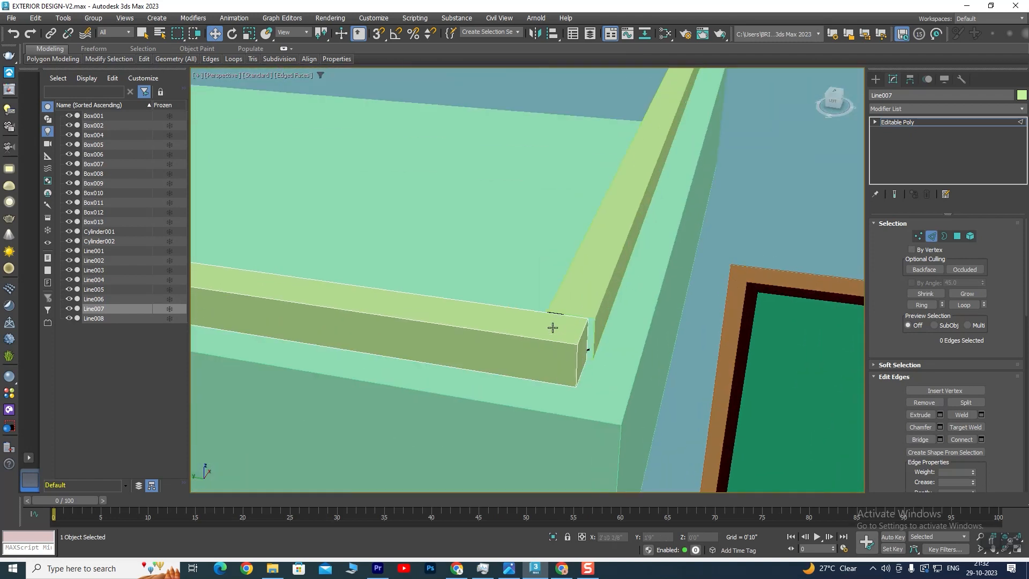
mouse_move(529, 359)
alt+middle_down()
mouse_move(515, 333)
mouse_move(519, 372)
mouse_move(527, 353)
alt+middle_up()
scroll(597, 328, down, 1)
- Leave the first frame's edge editing, select the copied frame and edit it at edge level
click(604, 373)
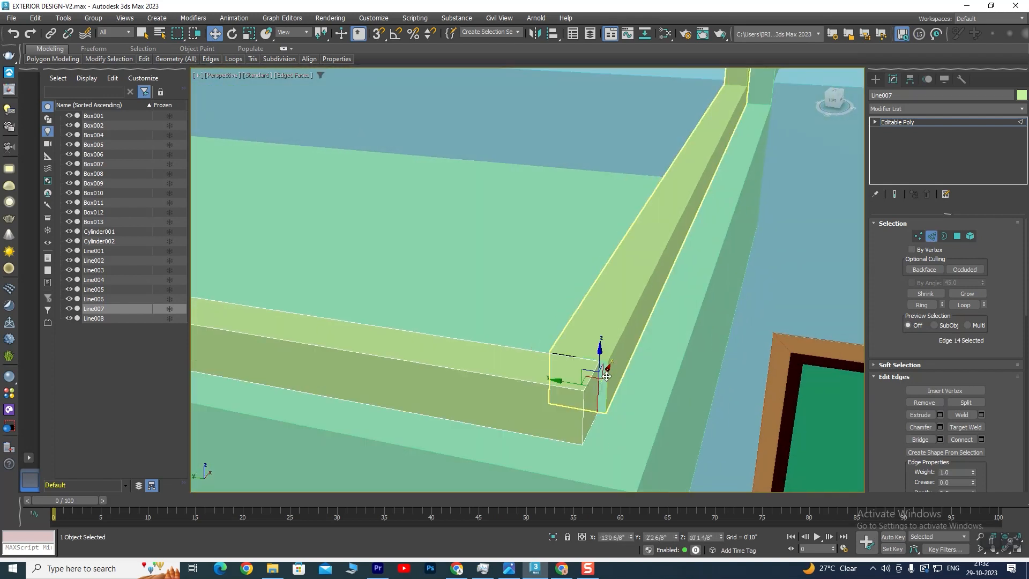
scroll(581, 365, up, 1)
click(898, 123)
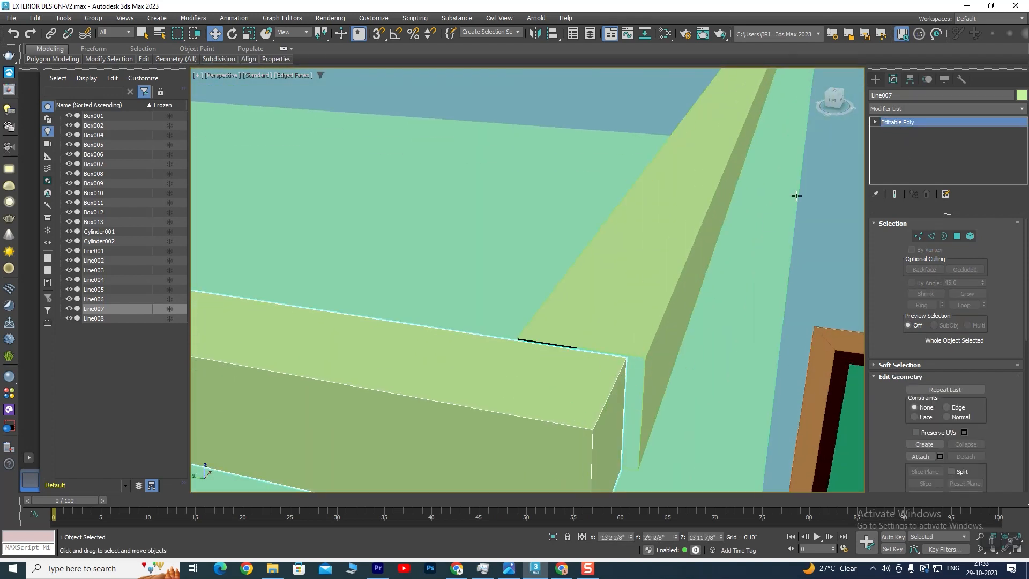
click(741, 245)
click(688, 297)
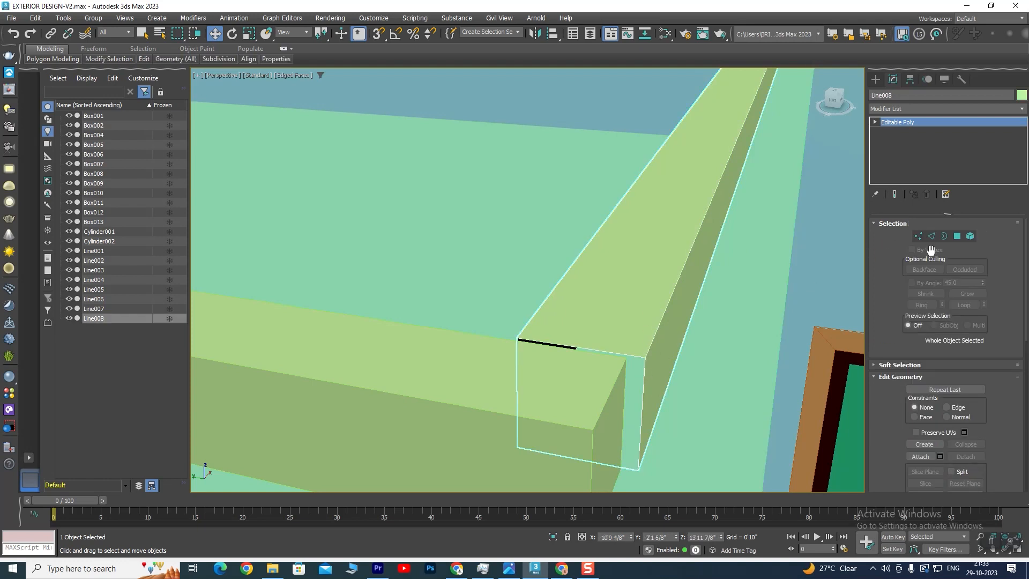
click(931, 236)
click(643, 381)
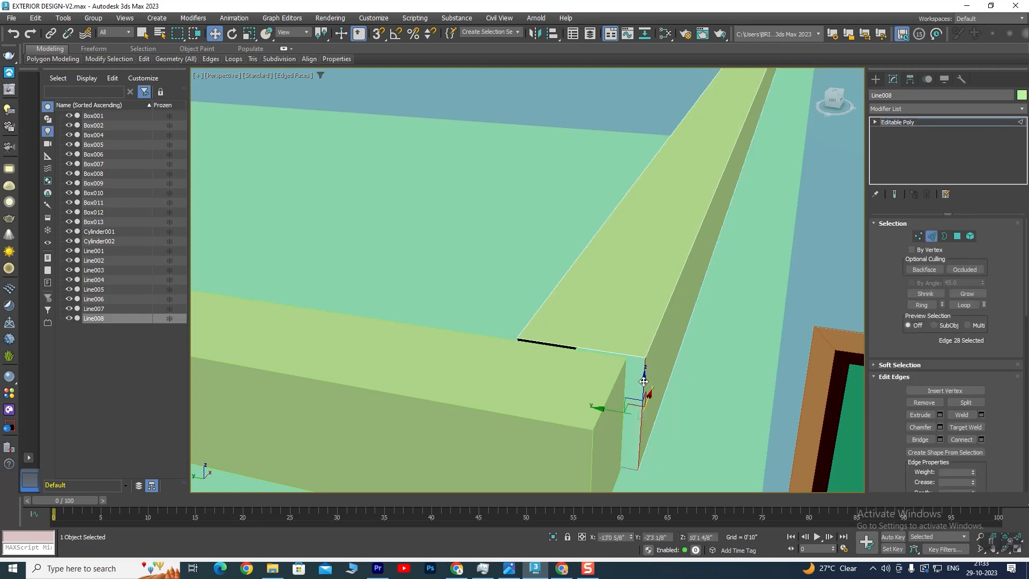
ctrl+click(517, 340)
scroll(566, 346, up, 5)
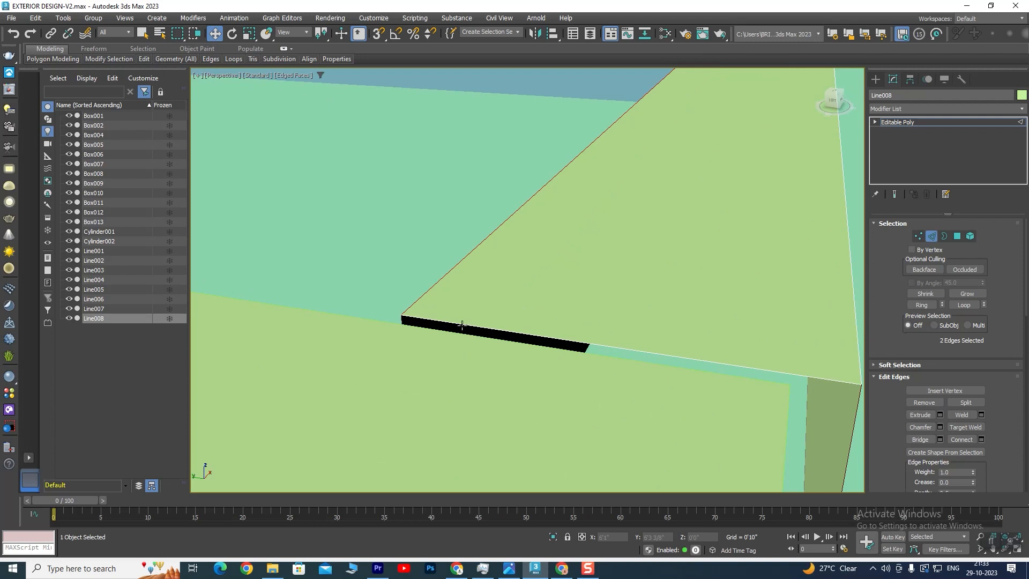
click(411, 318)
ctrl+click(760, 362)
alt+middle_drag(608, 330, 691, 325)
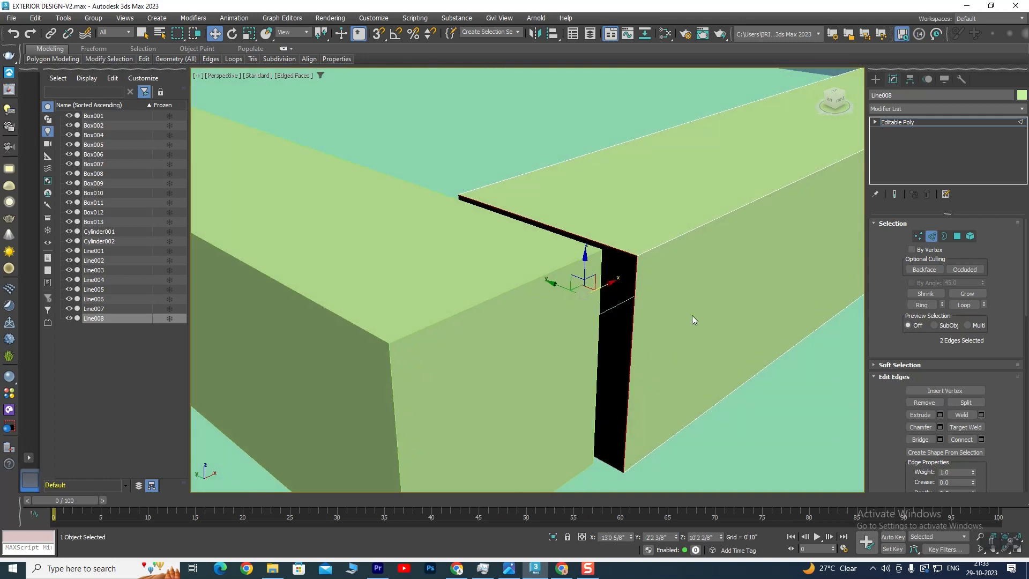
click(650, 268)
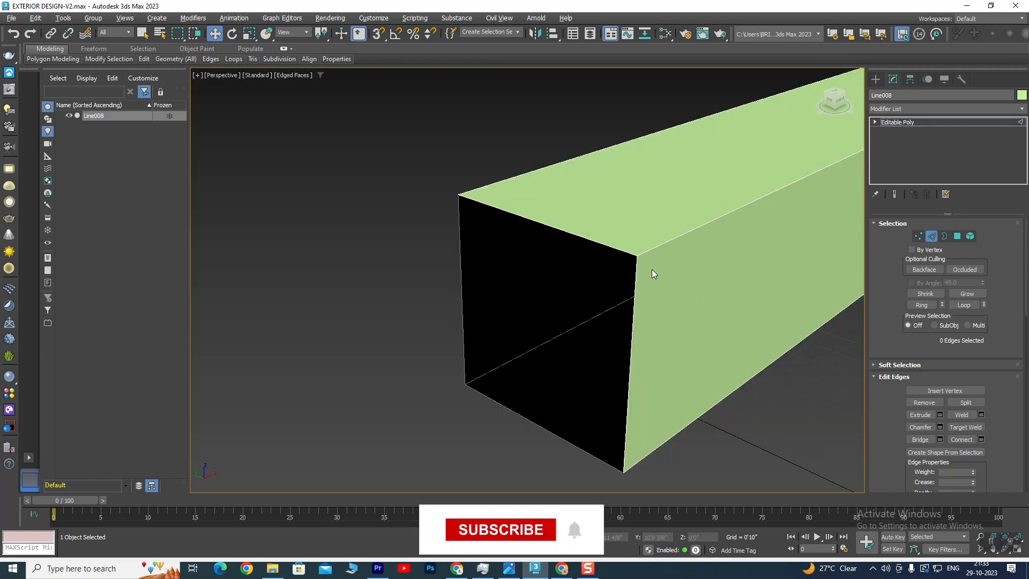
- Isolate the copied frame and cap its lower rail's open end by bridging the two vertical end edges
key(alt+q)
click(633, 325)
ctrl+click(459, 263)
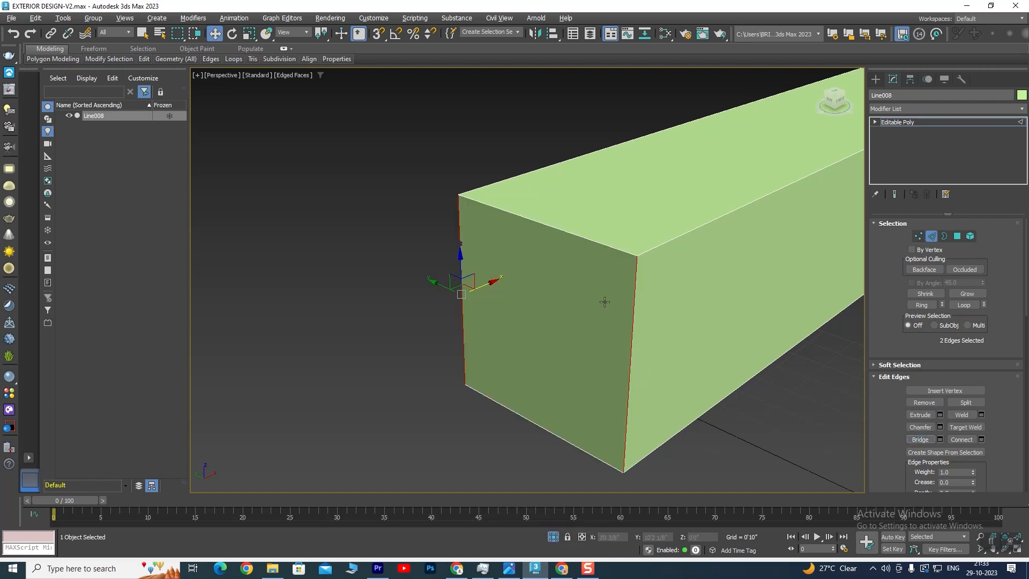
- Cap the open end of the copied frame's upper rail by bridging its two vertical end edges
scroll(584, 271, down, 8)
scroll(575, 214, up, 5)
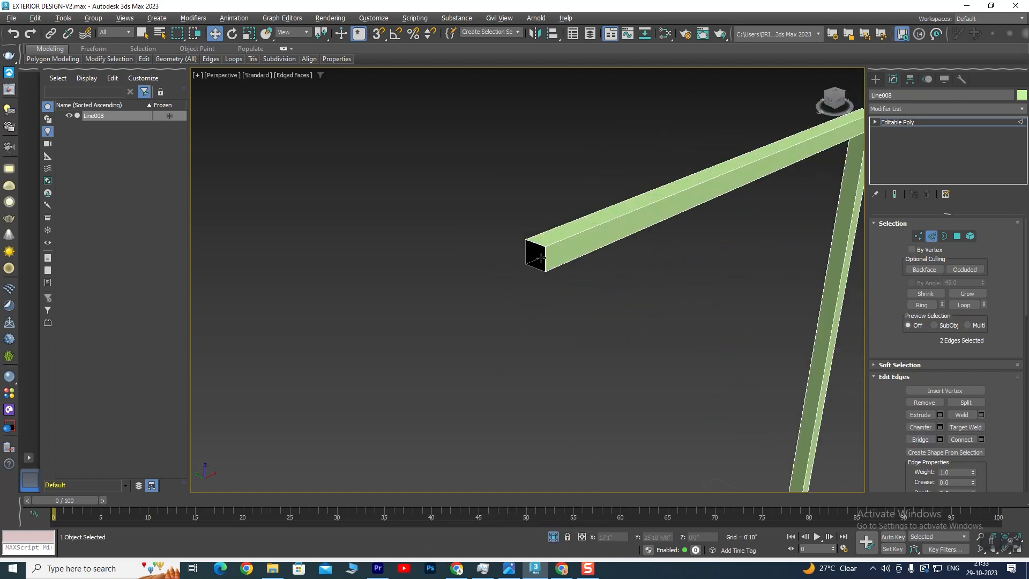
click(523, 258)
ctrl+click(523, 258)
click(919, 439)
click(550, 201)
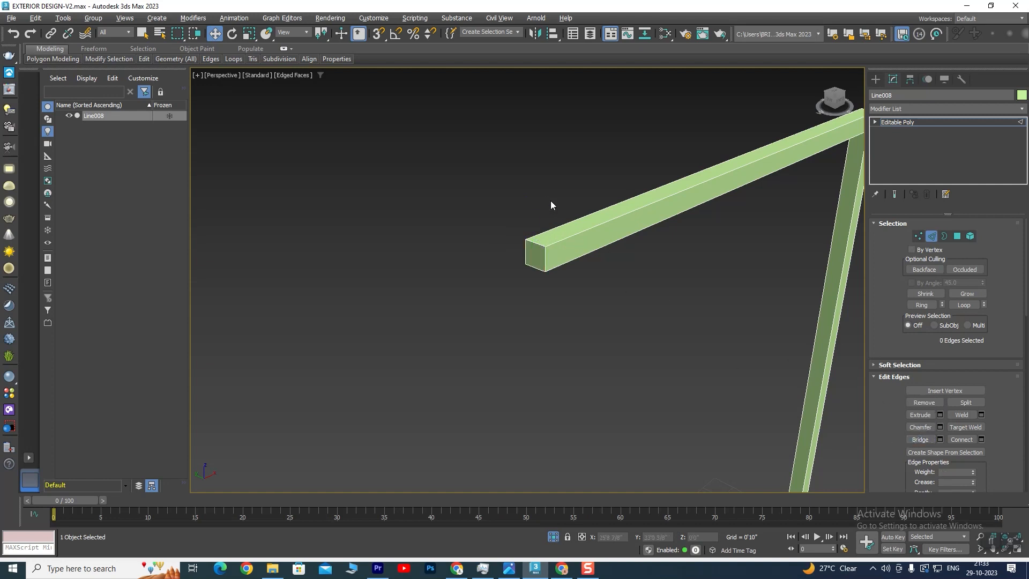
scroll(552, 215, down, 6)
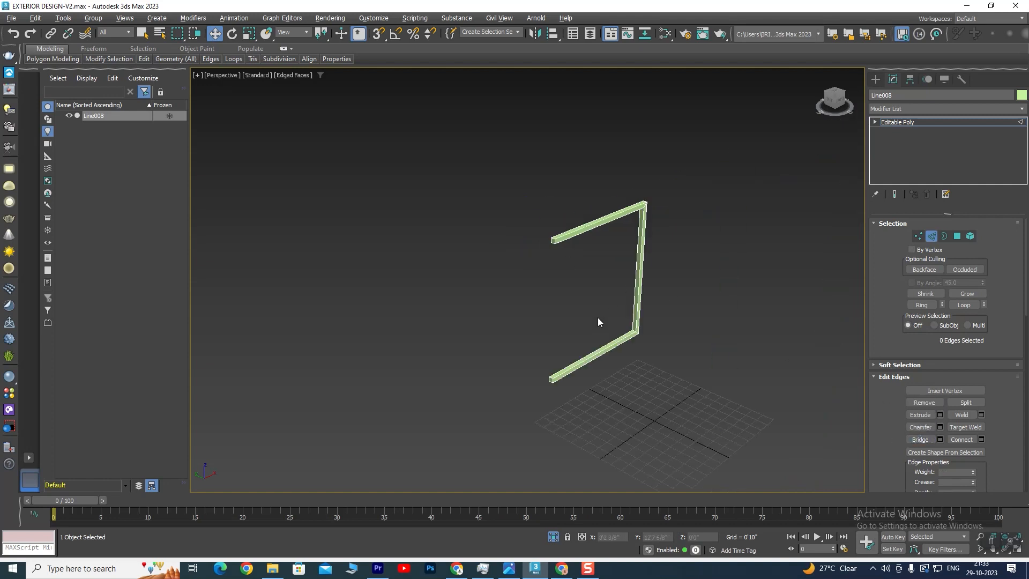
- Leave isolation and show the upper corner joint between the two frames close up in the front view
click(553, 536)
key(alt+w)
scroll(590, 369, down, 4)
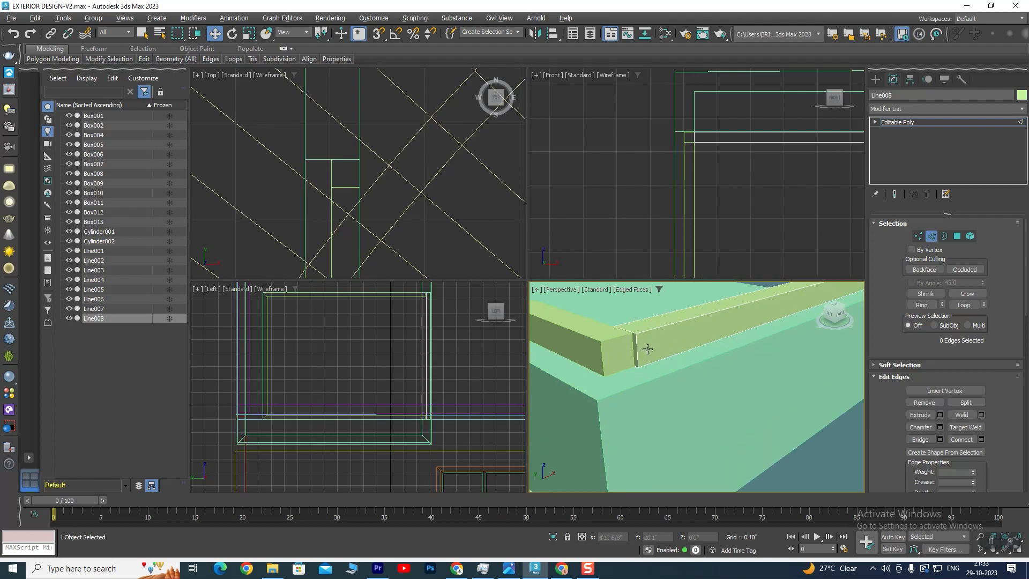
scroll(713, 167, down, 5)
scroll(727, 195, up, 2)
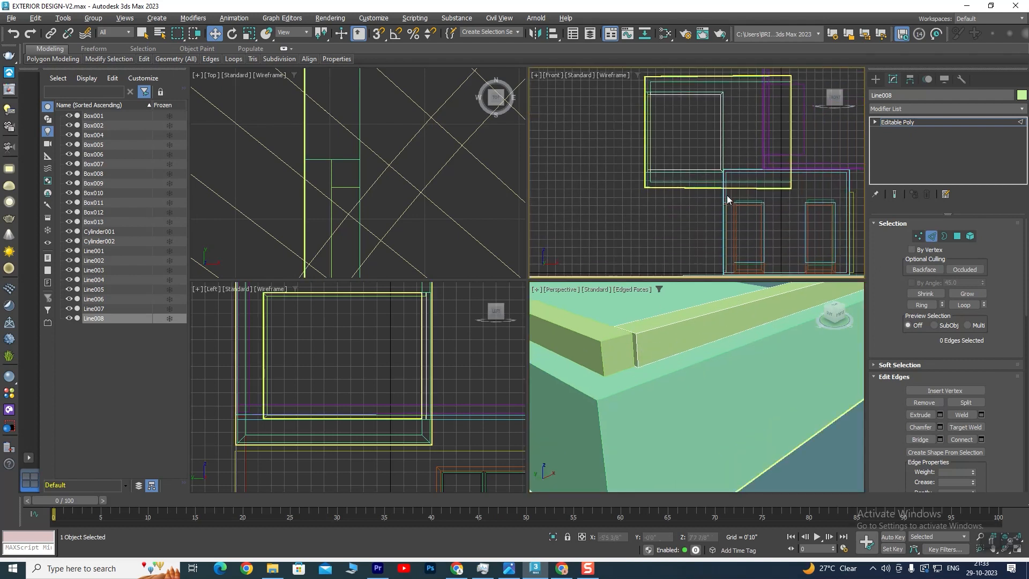
scroll(721, 163, up, 5)
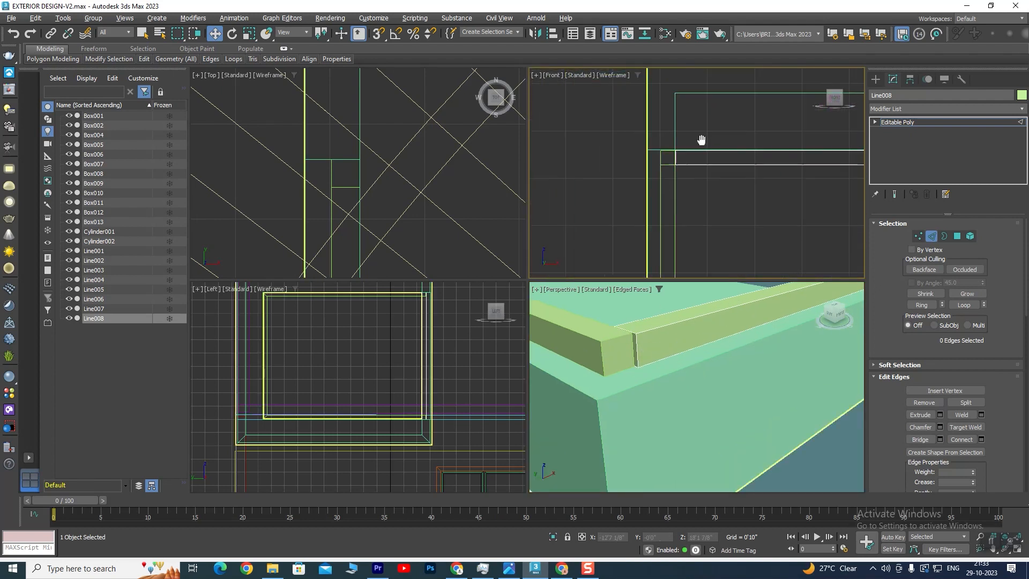
scroll(709, 150, up, 3)
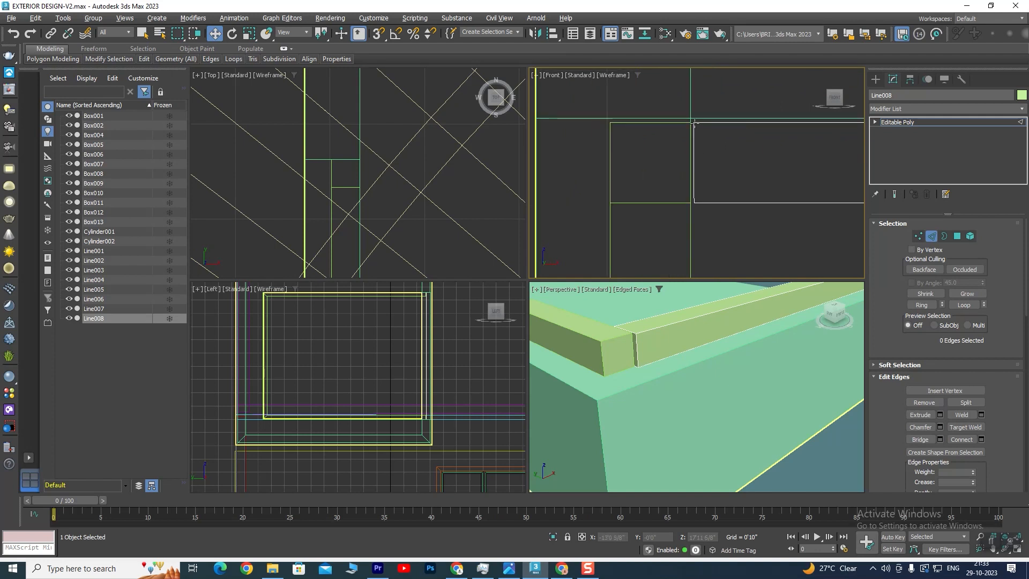
scroll(696, 167, up, 2)
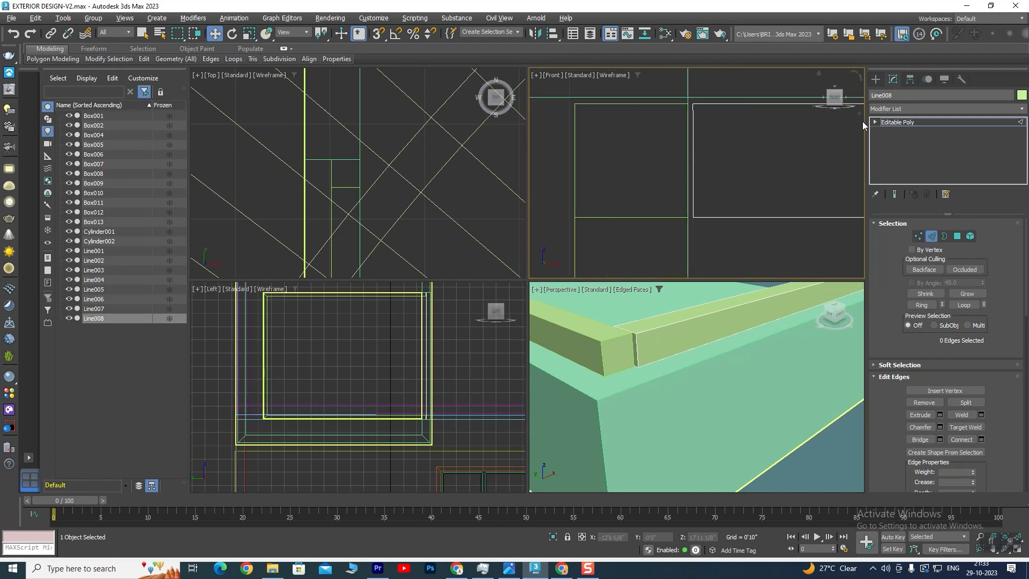
- Move the copied frame's eight rail-end vertices along X in the front view until its rails overlap the first frame's ends
click(893, 122)
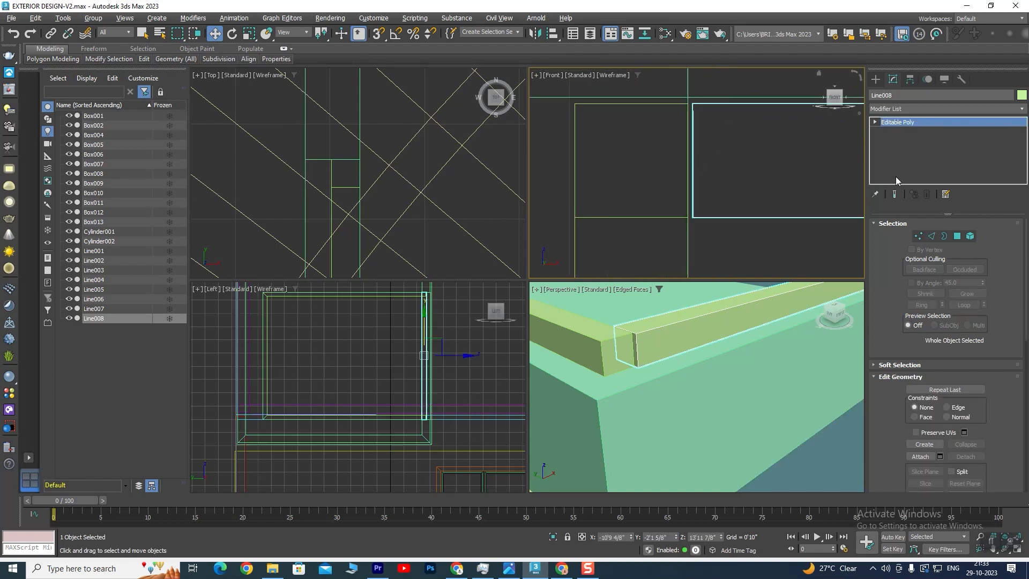
click(918, 237)
scroll(724, 171, up, 3)
key(alt+w)
scroll(683, 224, down, 5)
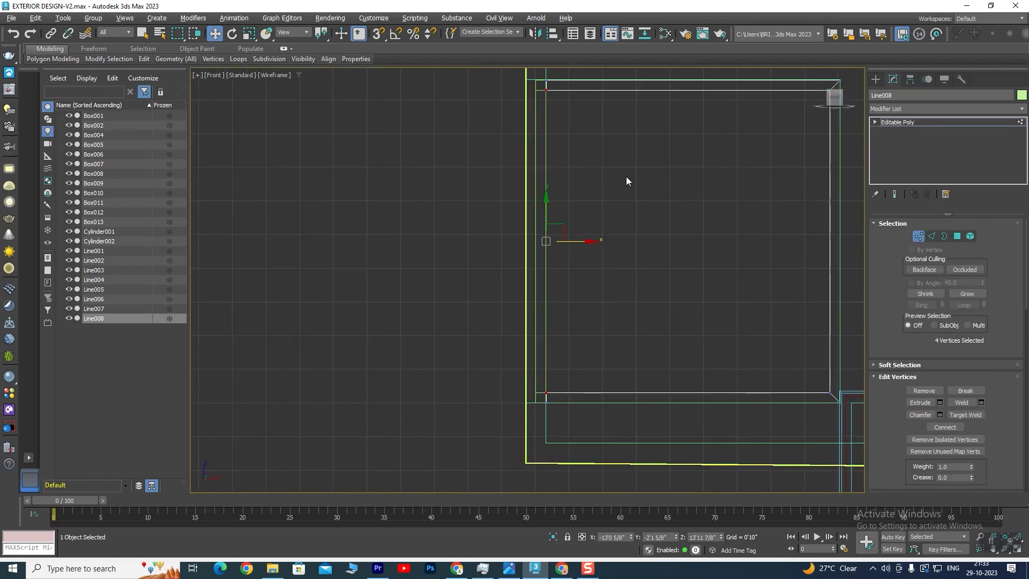
middle_drag(627, 178, 618, 212)
drag(606, 99, 516, 447)
scroll(550, 155, up, 4)
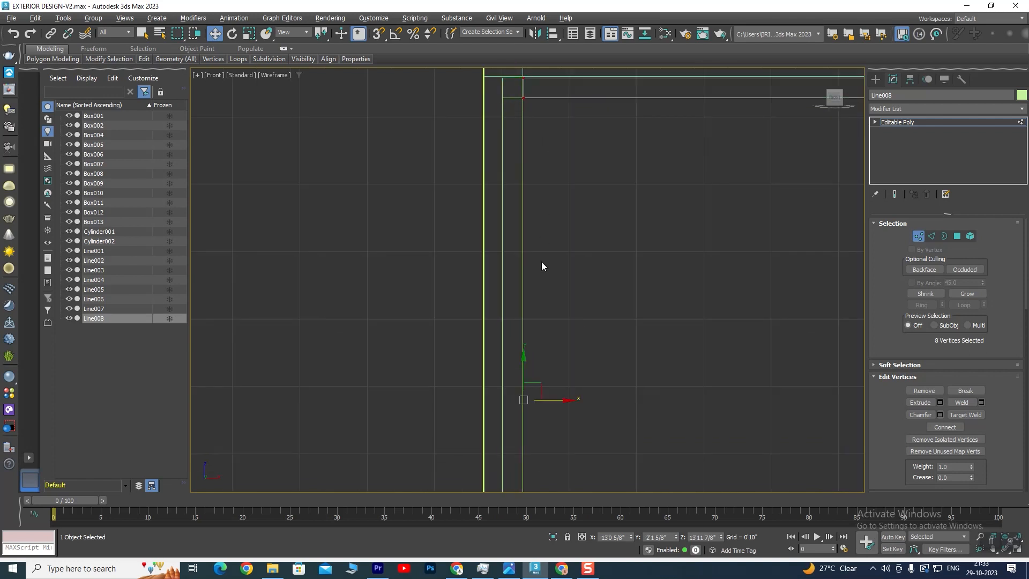
scroll(518, 265, up, 2)
mouse_move(570, 456)
mouse_down()
mouse_move(543, 460)
mouse_move(568, 457)
mouse_up()
scroll(582, 386, down, 2)
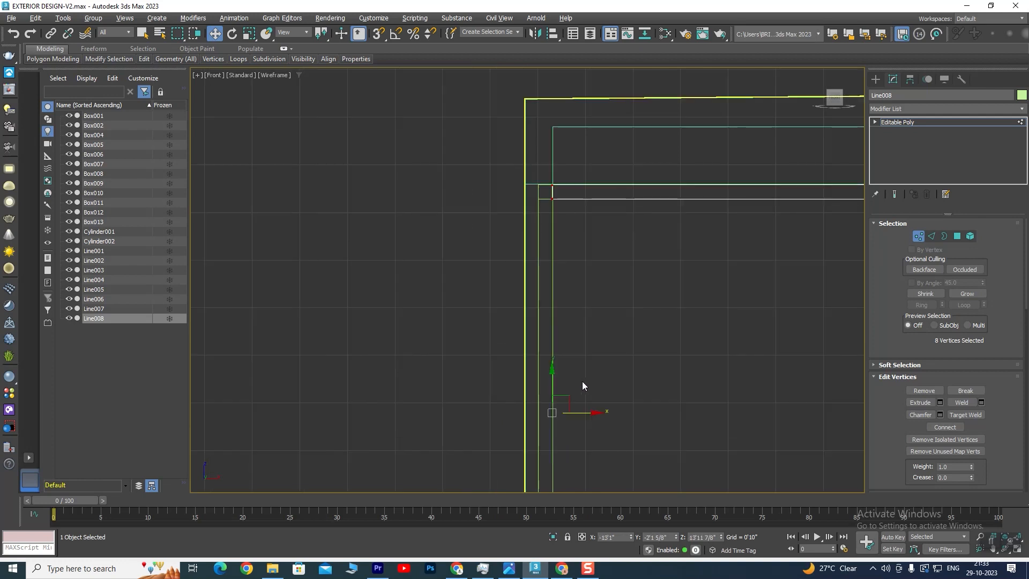
scroll(567, 400, up, 1)
drag(590, 418, 584, 418)
click(663, 350)
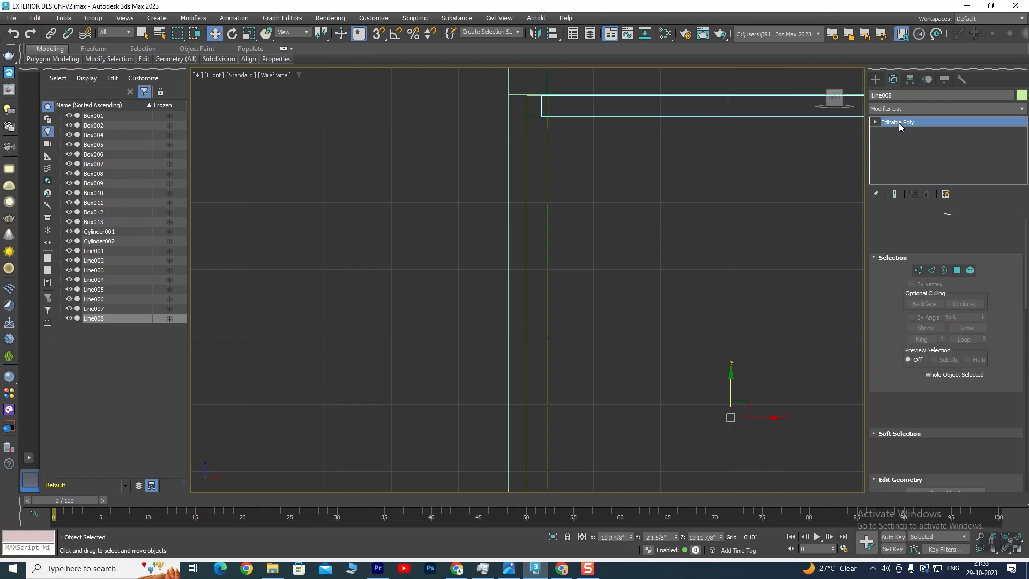
click(900, 123)
- Show the lower corner joint in the perspective view, select the first frame and edit it at polygon level
key(alt+w)
key(alt+w)
scroll(429, 282, down, 2)
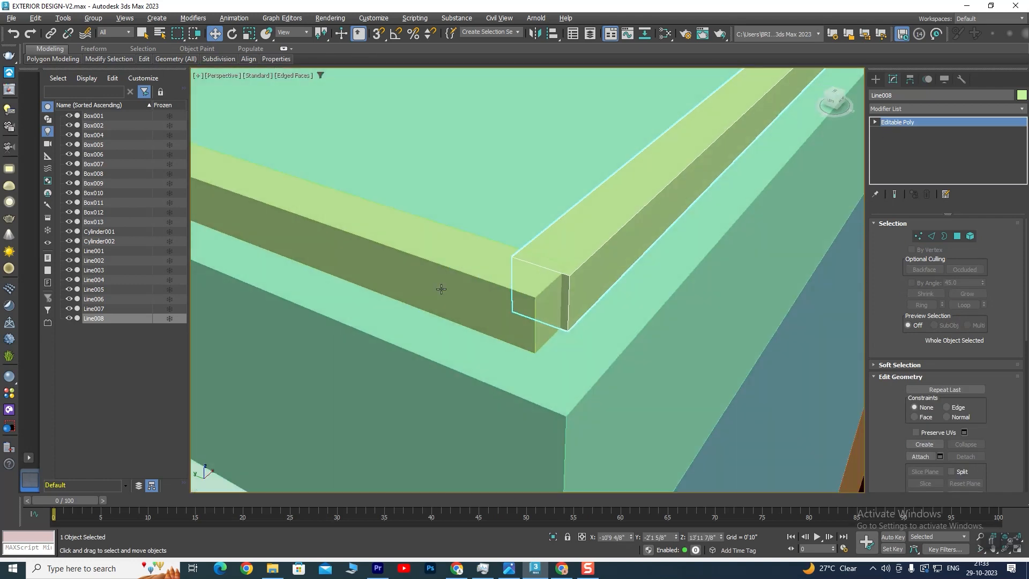
scroll(519, 287, down, 2)
alt+middle_drag(544, 322, 478, 301)
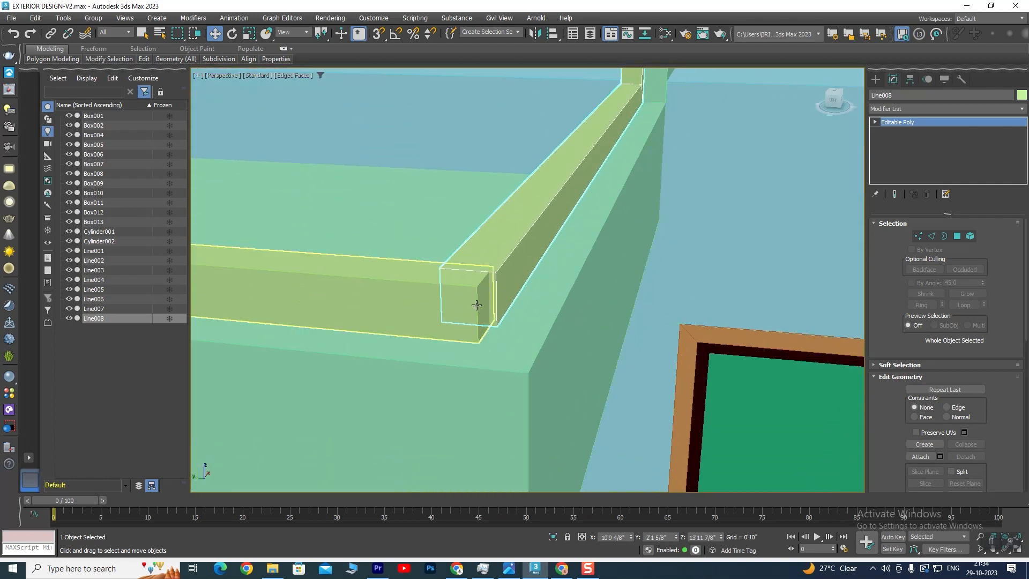
click(445, 316)
click(444, 316)
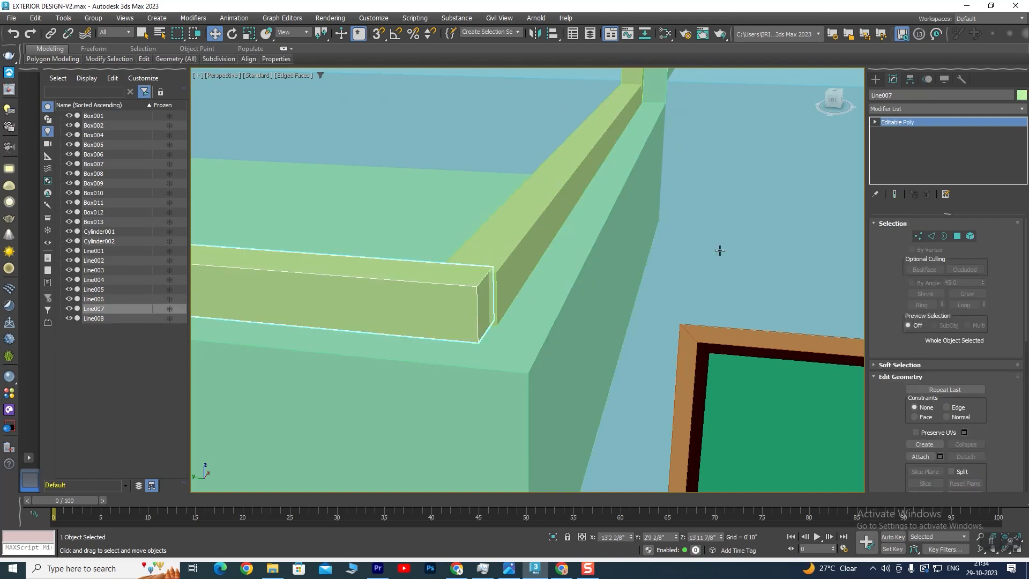
click(957, 237)
- Move the end caps of the first frame's lower and upper rails along Y until they sit flush with the copied frame
click(483, 301)
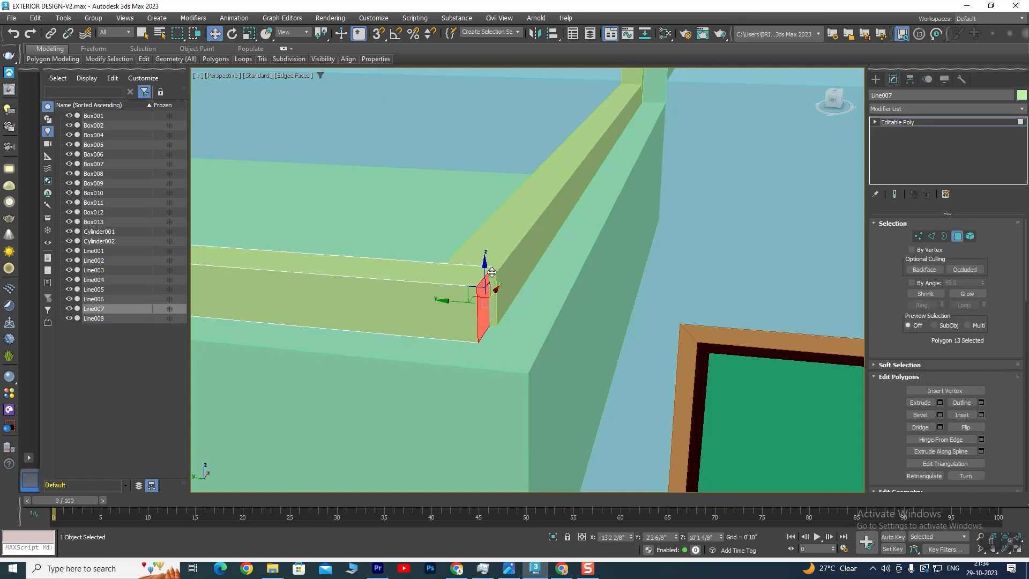
scroll(487, 264, up, 2)
scroll(488, 257, down, 5)
middle_drag(502, 207, 470, 385)
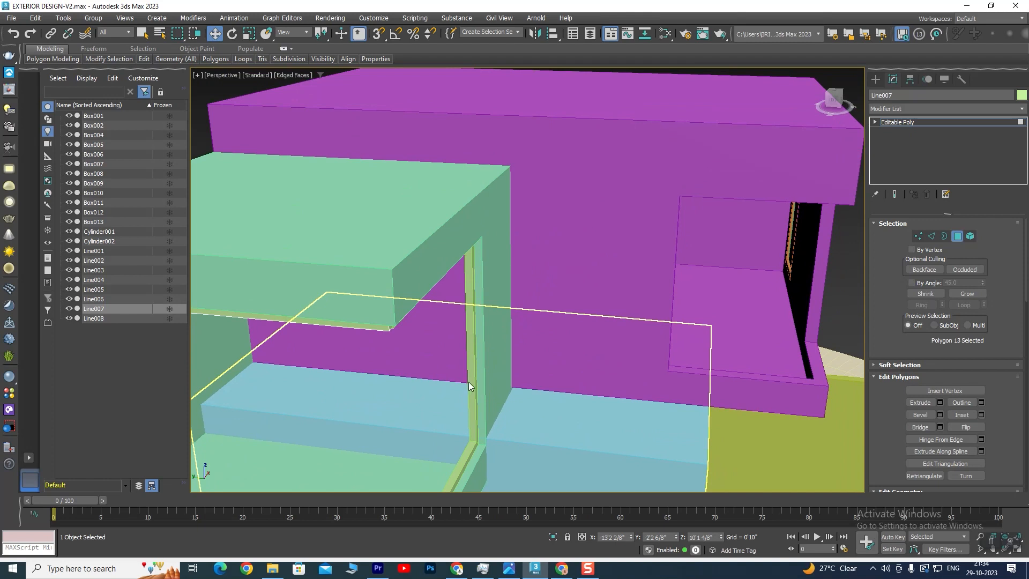
scroll(427, 302, up, 2)
scroll(365, 366, up, 4)
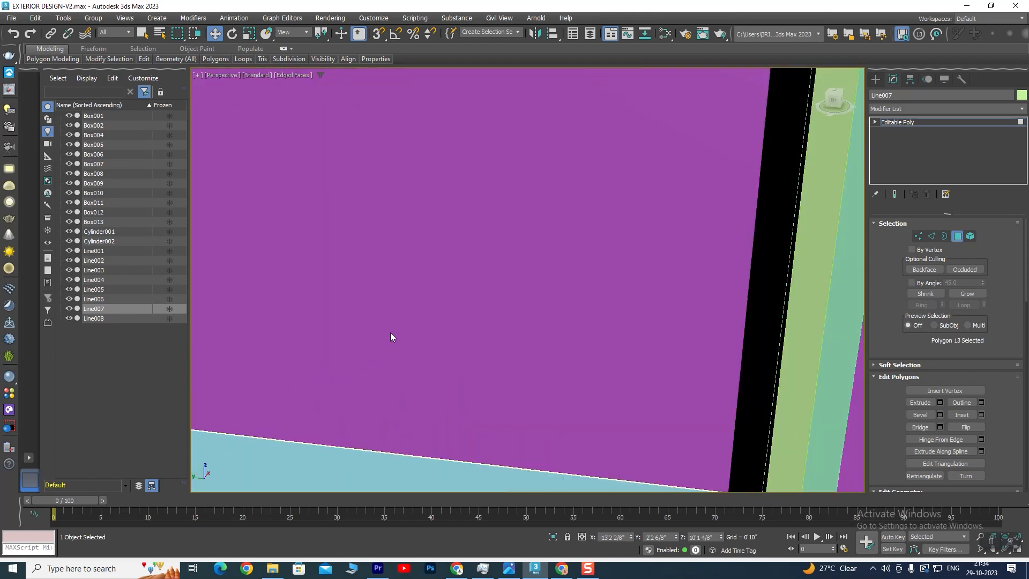
scroll(392, 335, down, 3)
ctrl+click(411, 297)
scroll(435, 323, down, 5)
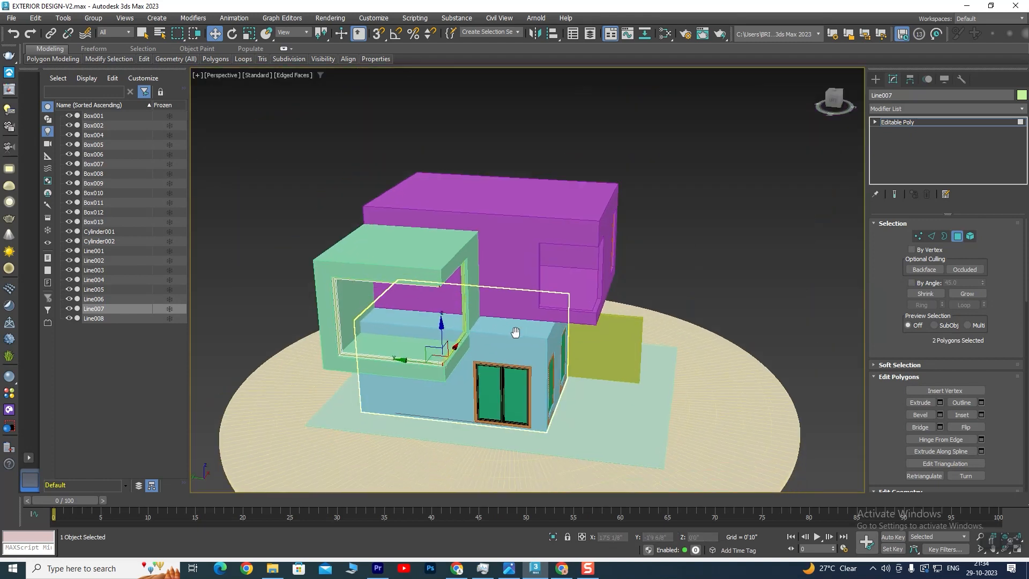
scroll(413, 358, up, 7)
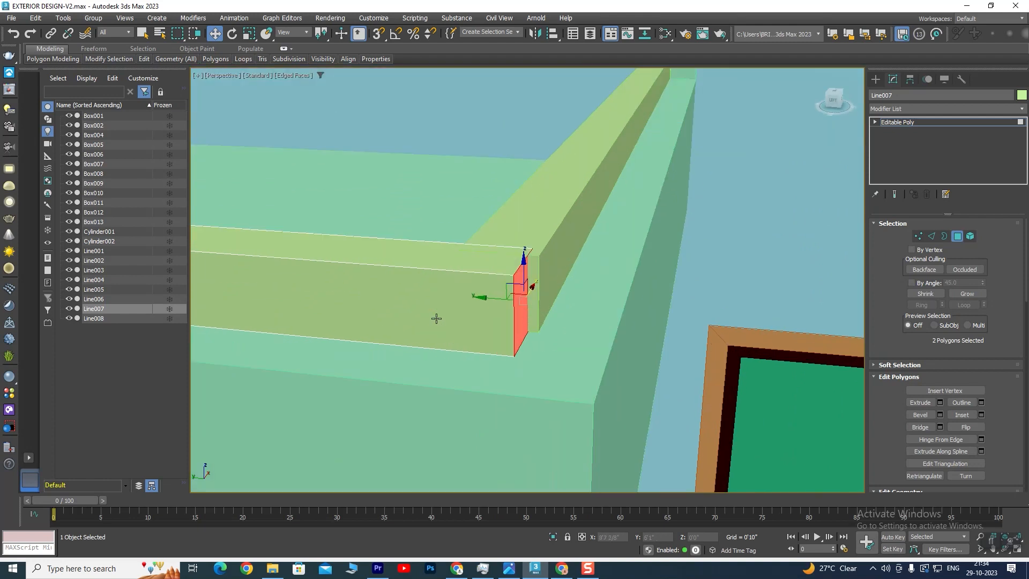
drag(483, 296, 492, 296)
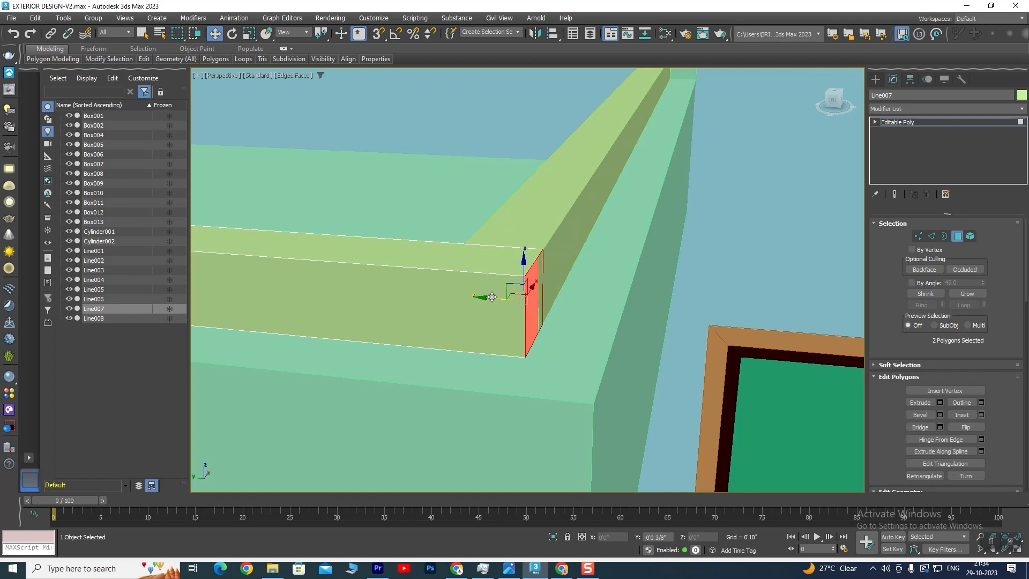
drag(492, 296, 504, 297)
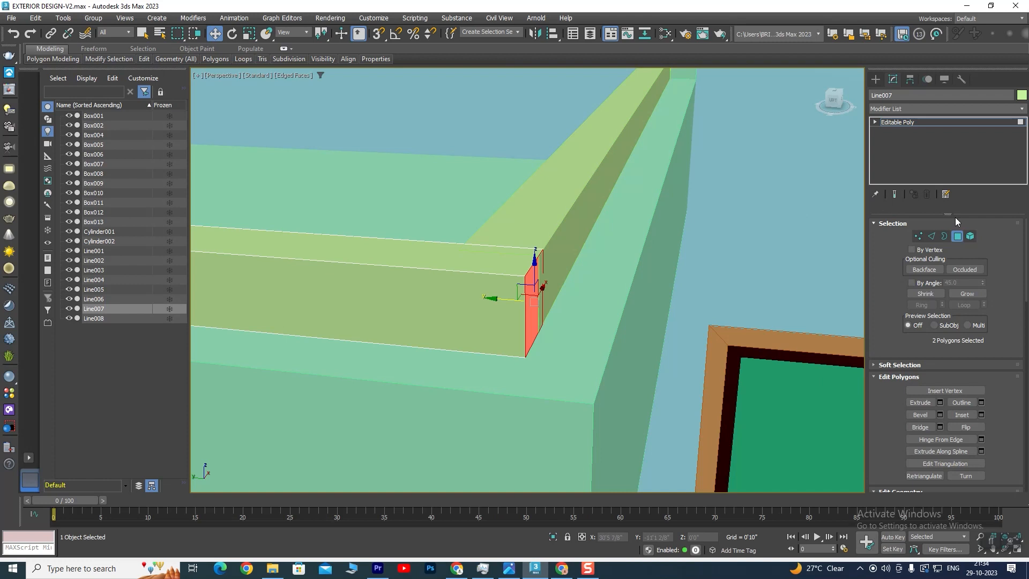
click(908, 125)
- Attach the copied frame to the first frame so both form a single object
scroll(602, 257, down, 3)
alt+middle_drag(602, 257, 574, 384)
scroll(564, 281, down, 2)
scroll(564, 281, down, 2)
scroll(582, 375, down, 5)
scroll(528, 241, up, 8)
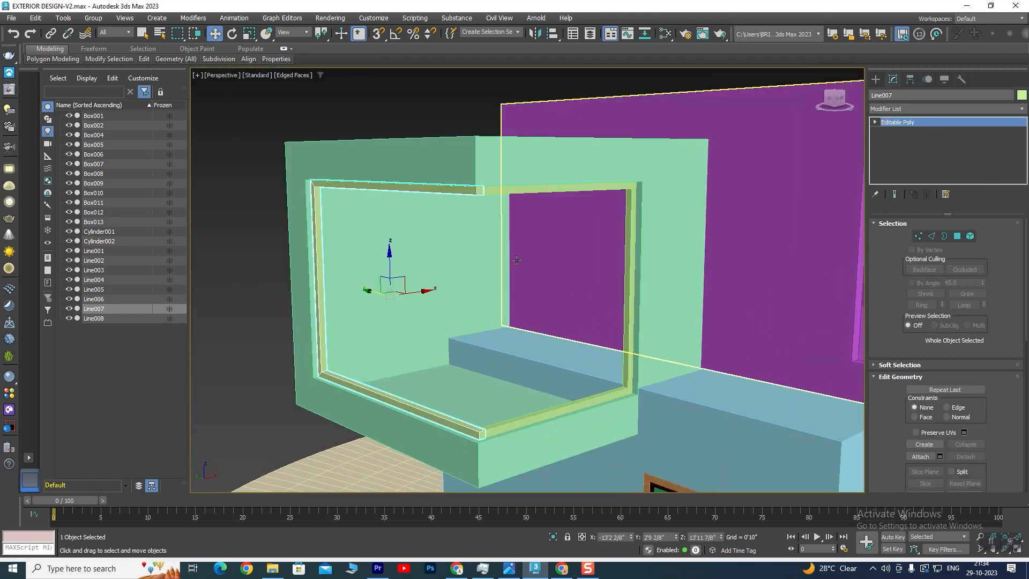
scroll(494, 184, down, 8)
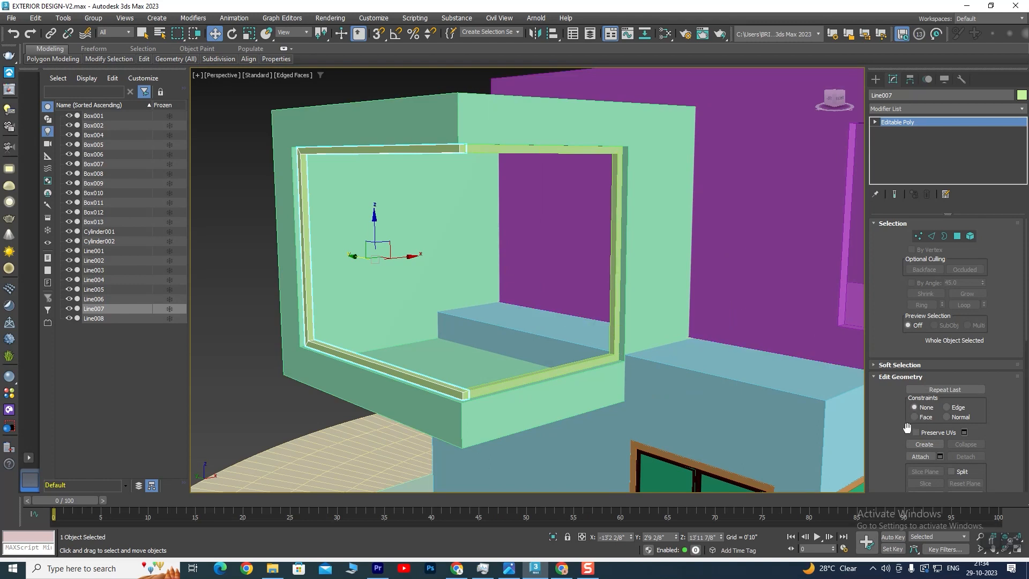
click(920, 456)
scroll(477, 167, up, 5)
click(474, 125)
- Examine the combined corner frame in the green box's opening from above and from the front
scroll(476, 163, down, 8)
scroll(546, 308, up, 3)
alt+middle_drag(462, 257, 489, 305)
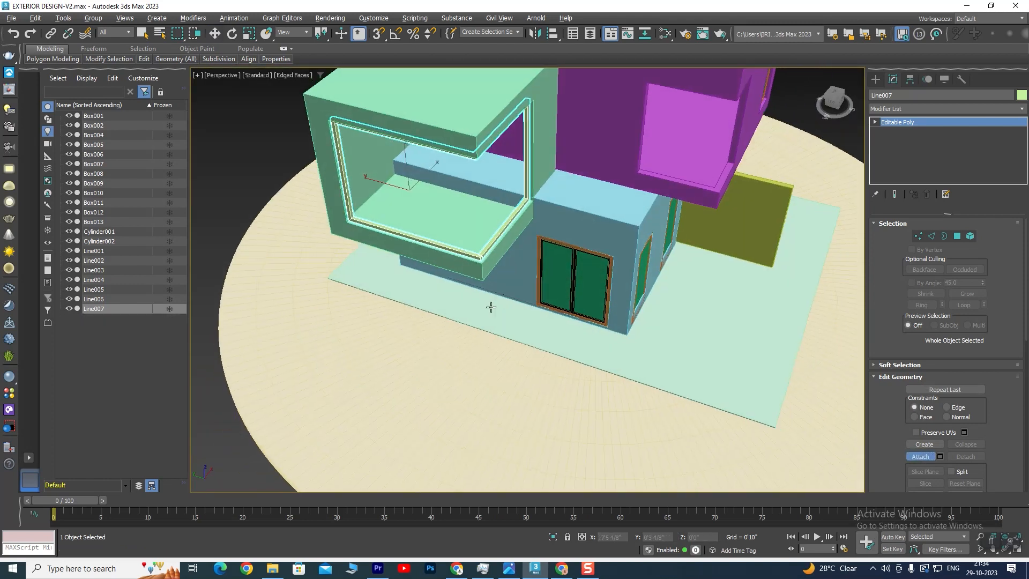
scroll(483, 264, up, 5)
scroll(485, 263, up, 3)
scroll(536, 279, down, 12)
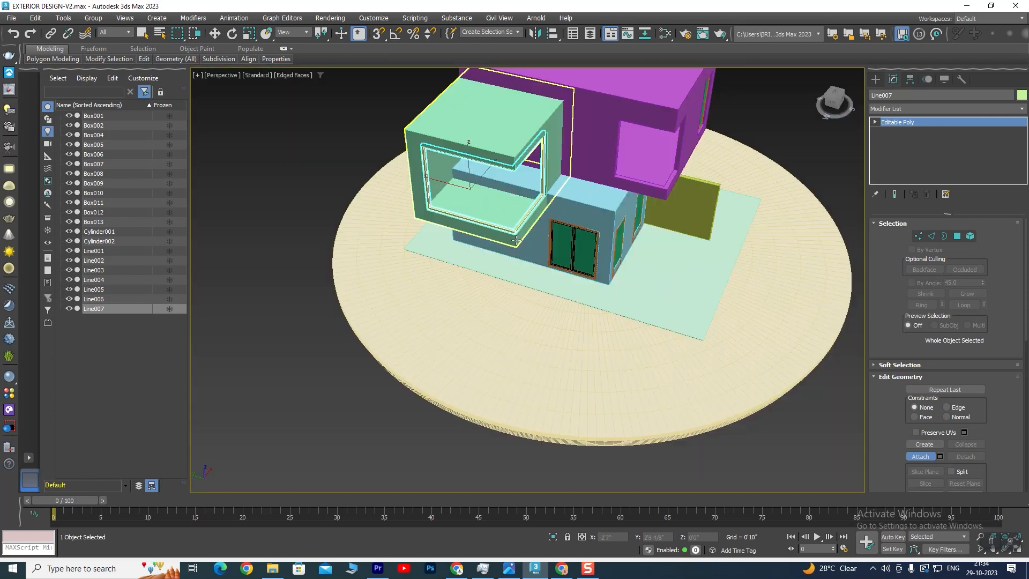
alt+middle_drag(547, 288, 536, 289)
scroll(483, 292, up, 10)
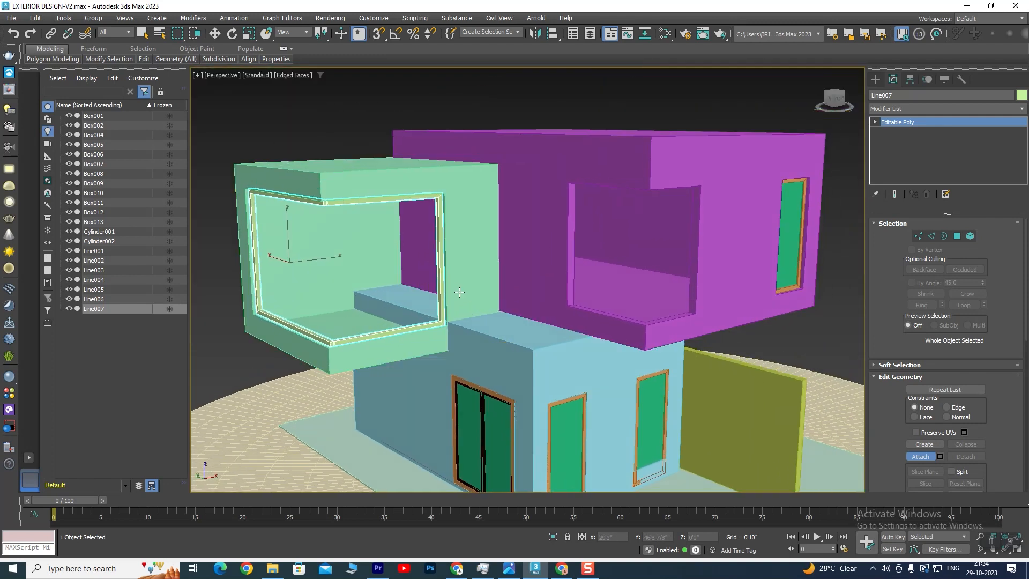
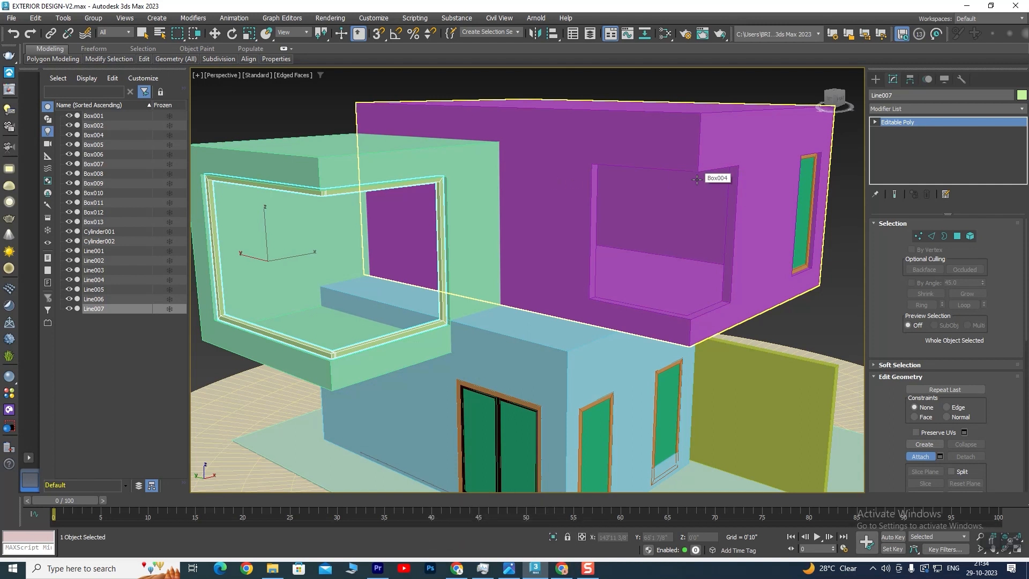
- Stop attaching to the combined frame and isolate the large purple box, showing its corner window opening
key(4)
key(w)
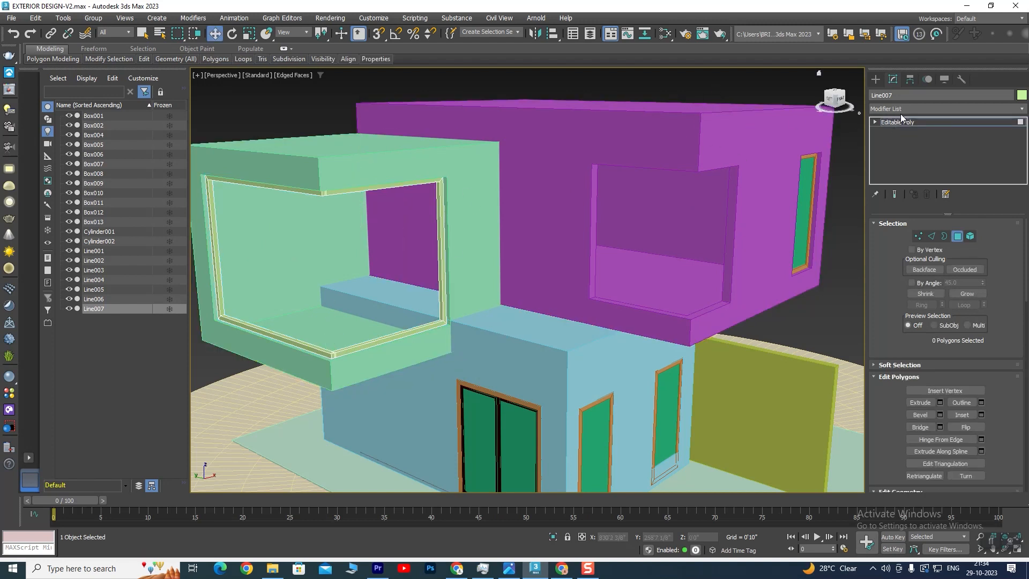
click(660, 138)
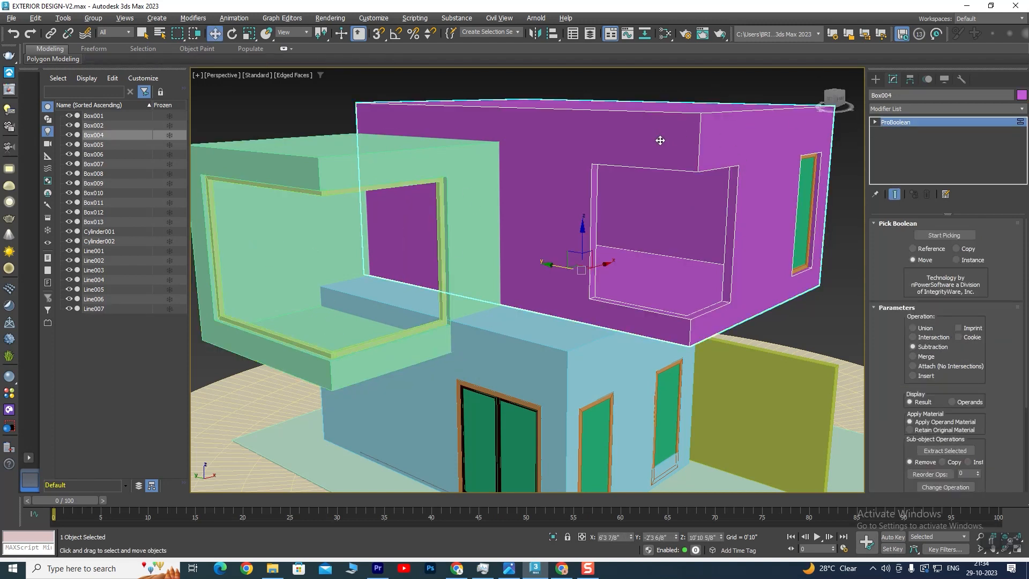
key(alt+q)
alt+middle_drag(623, 282, 563, 354)
scroll(612, 253, down, 2)
scroll(550, 354, up, 3)
scroll(549, 350, up, 3)
alt+middle_drag(455, 326, 583, 312)
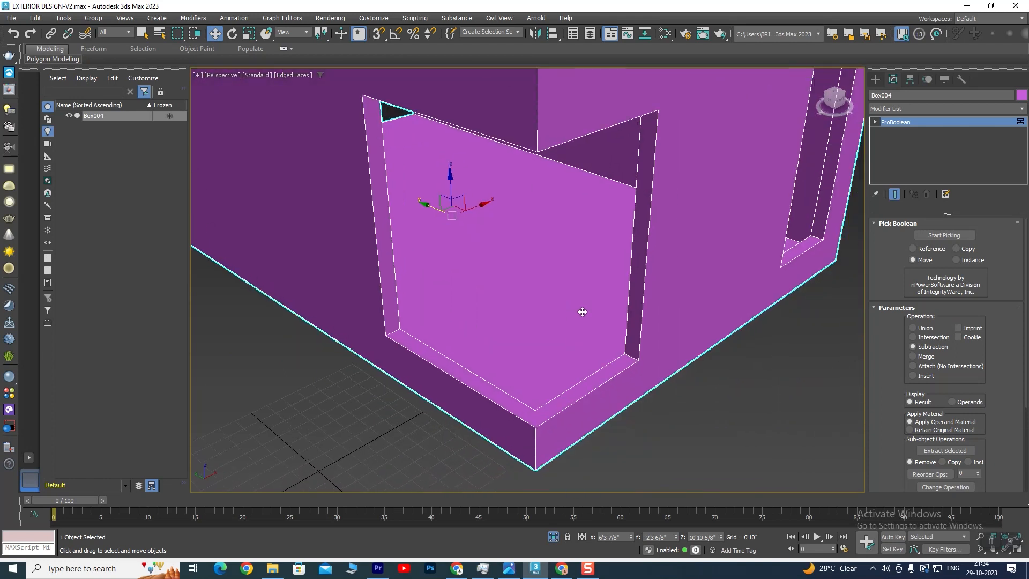
- Draw a closed line snapped to the inner corner points of the purple box's corner window opening, wrapping around both walls
click(877, 79)
click(889, 96)
click(901, 164)
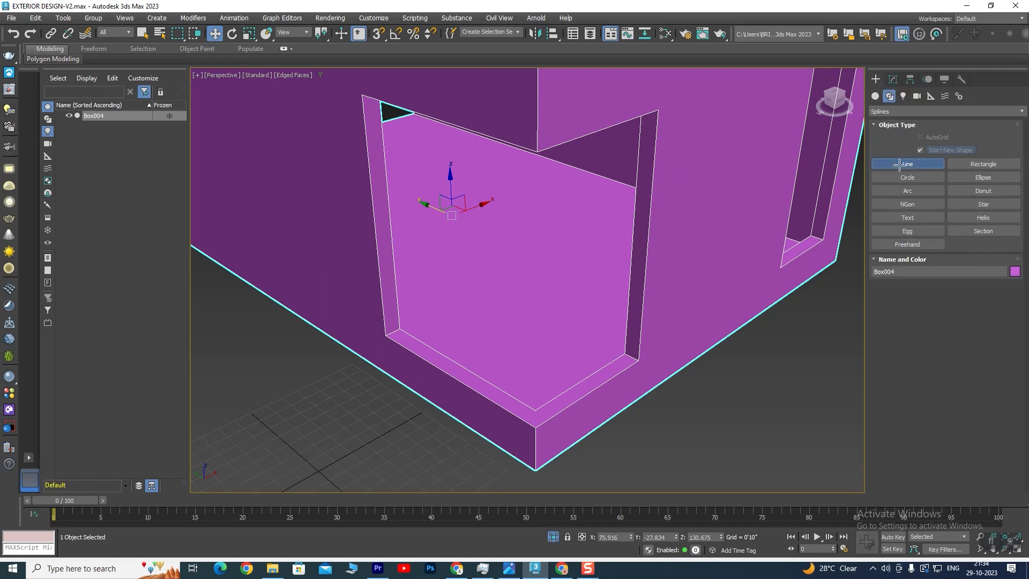
key(s)
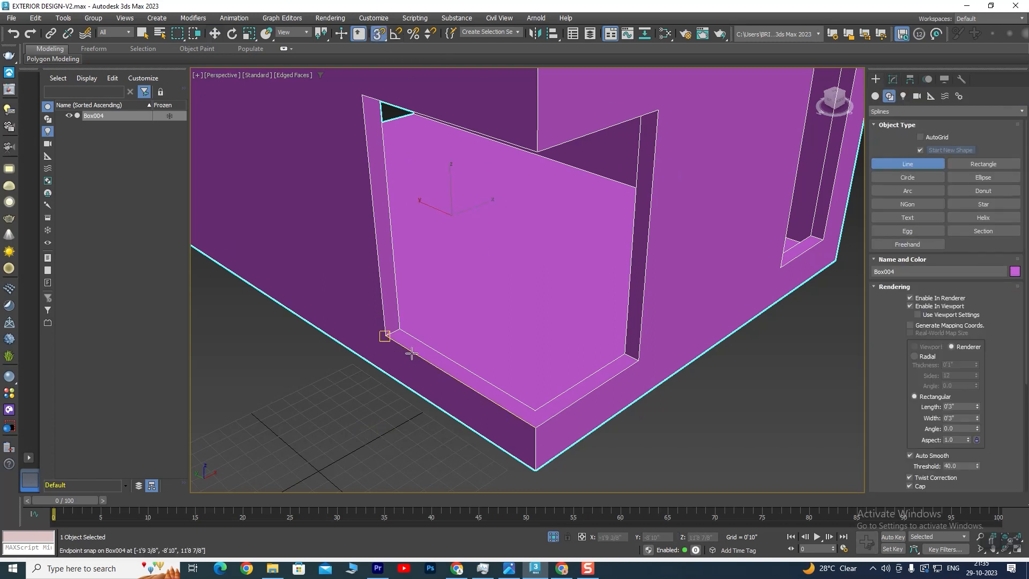
click(400, 329)
click(533, 407)
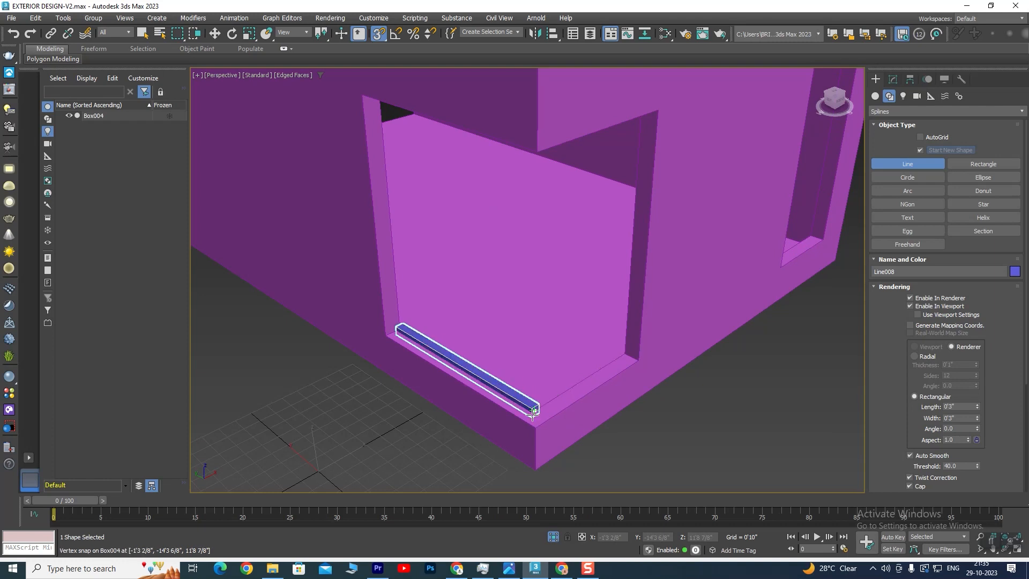
click(627, 352)
alt+middle_drag(630, 352, 621, 323)
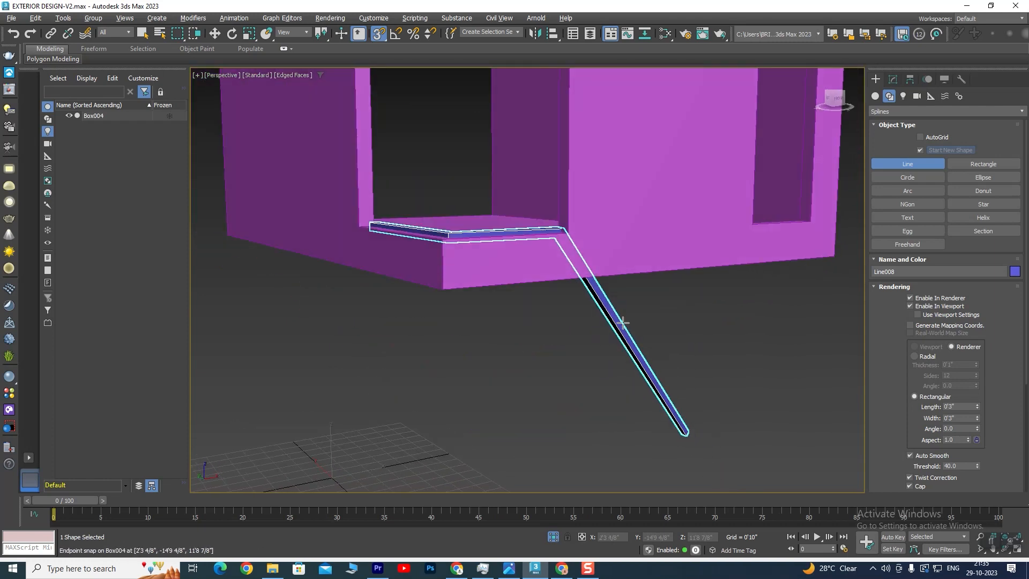
scroll(576, 196, down, 3)
alt+middle_drag(576, 196, 634, 128)
click(635, 126)
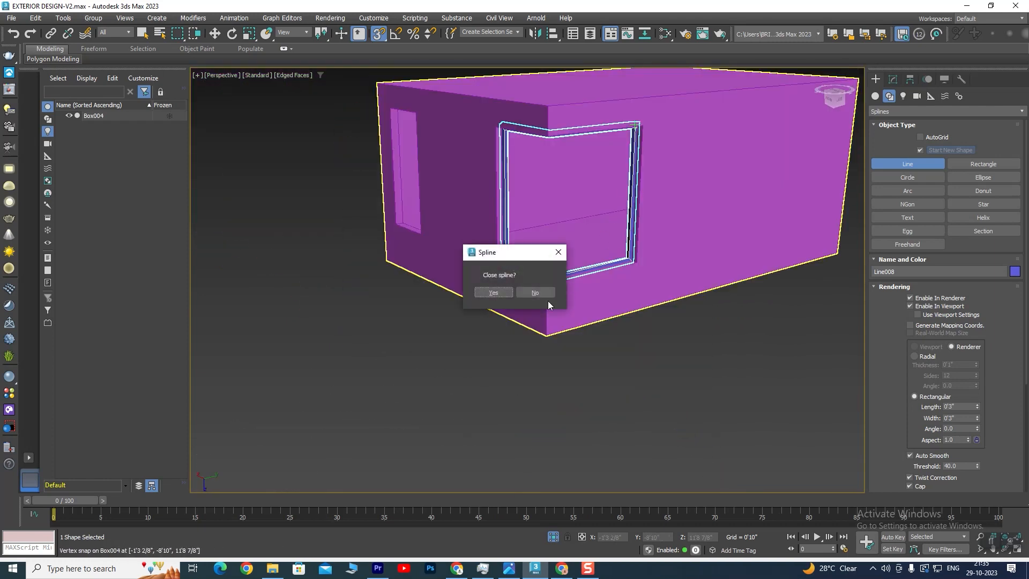
click(494, 293)
- Leave the Line tool for Select and Move and deselect the new frame
mouse_move(535, 294)
alt+middle_down()
mouse_move(499, 299)
mouse_move(498, 275)
mouse_move(459, 275)
mouse_move(475, 299)
mouse_move(475, 278)
mouse_move(386, 275)
mouse_move(542, 283)
alt+middle_up()
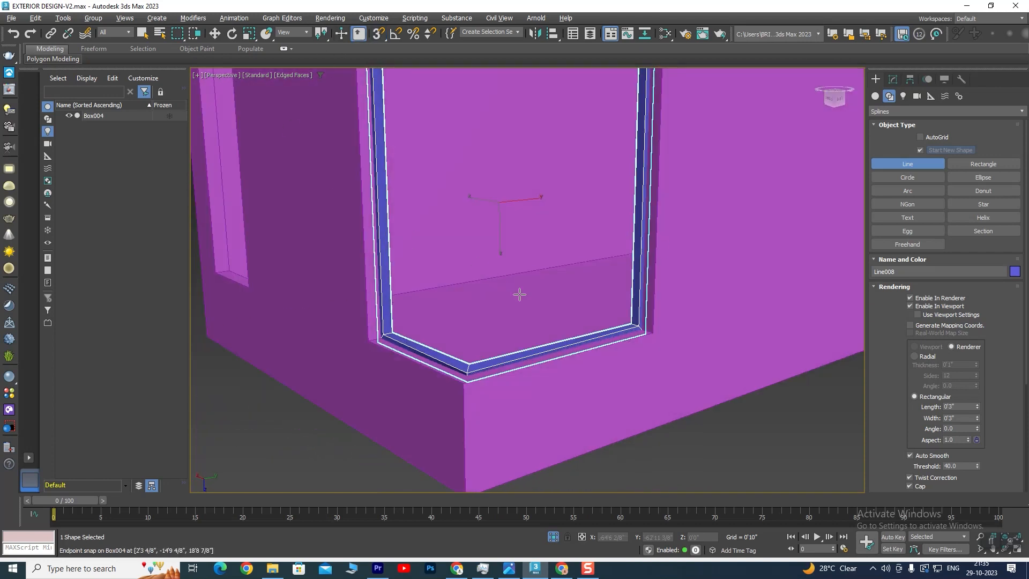
alt+drag(574, 365, 533, 358)
alt+middle_drag(532, 359, 579, 339)
scroll(616, 292, down, 4)
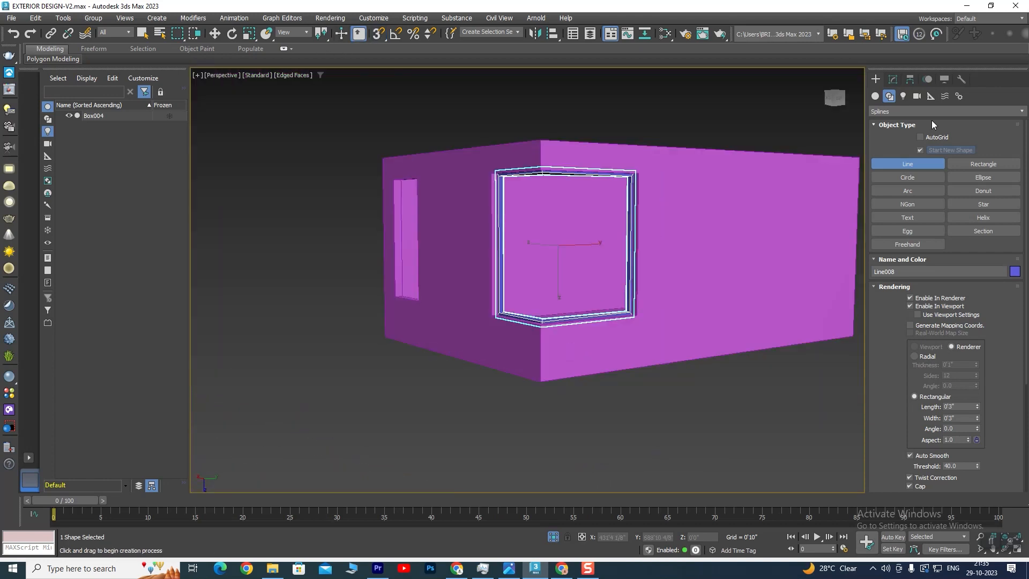
click(214, 36)
click(332, 140)
- Examine how the new frame sits at the lower and upper corners of the purple box's window opening
scroll(580, 340, up, 5)
alt+middle_drag(580, 339, 504, 201)
scroll(499, 354, up, 6)
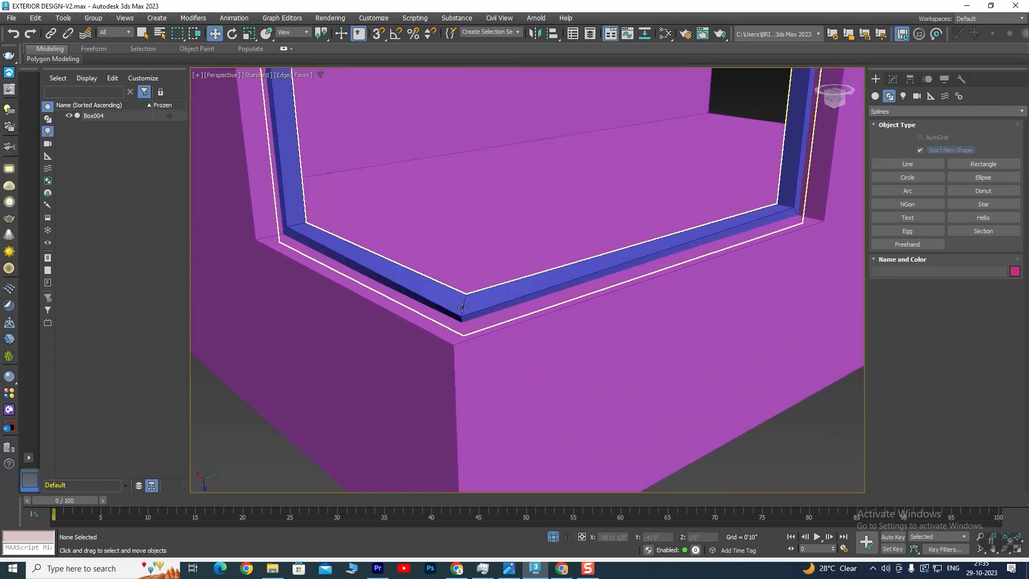
scroll(487, 295, down, 8)
scroll(544, 272, down, 5)
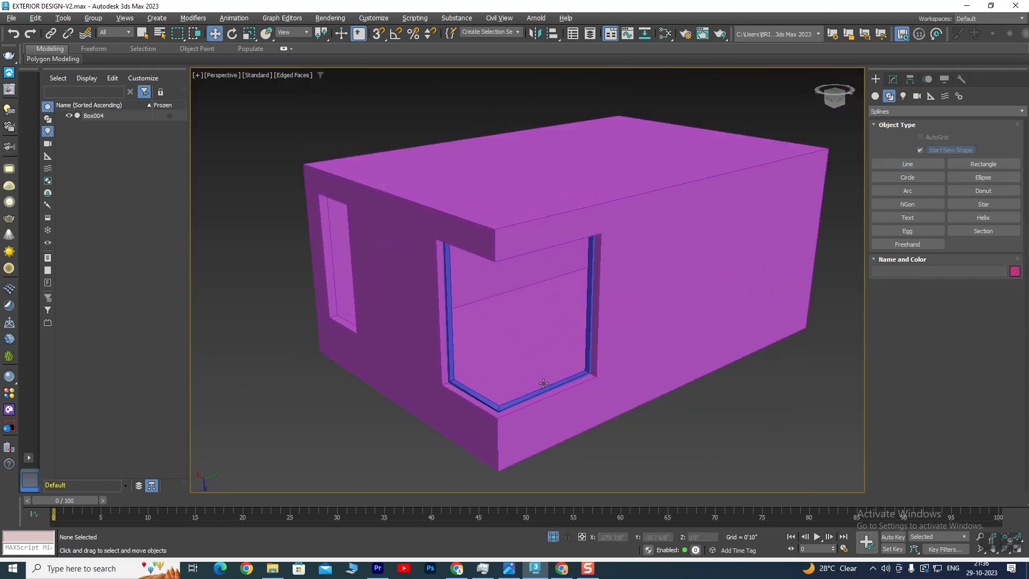
alt+middle_drag(544, 273, 544, 356)
scroll(507, 154, up, 10)
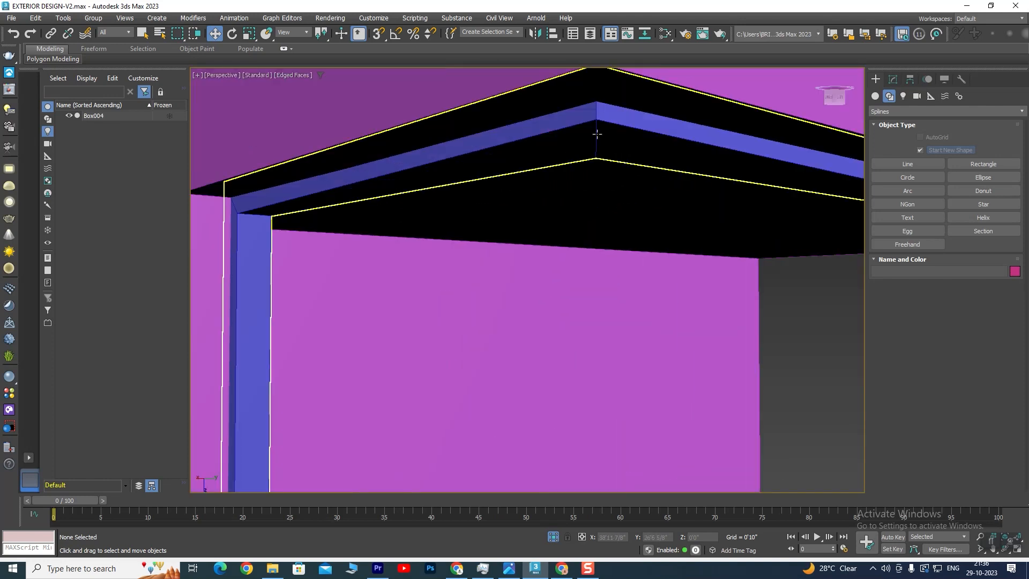
scroll(595, 163, down, 4)
middle_drag(763, 212, 388, 223)
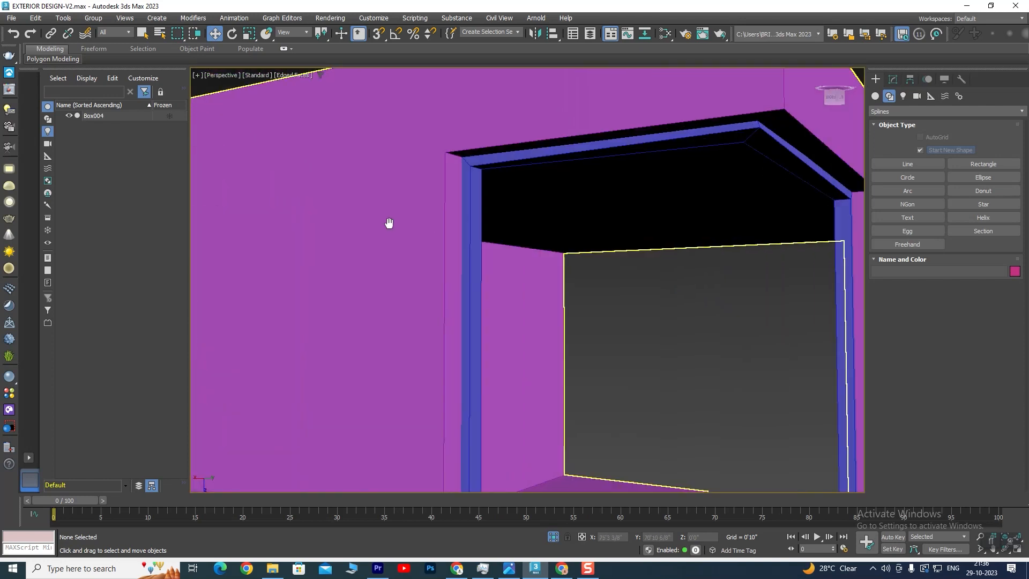
- Examine how the frame fits the purple box's corner window opening, in perspective and in the Left wireframe view
scroll(462, 182, up, 3)
scroll(590, 146, down, 5)
alt+middle_drag(622, 214, 712, 241)
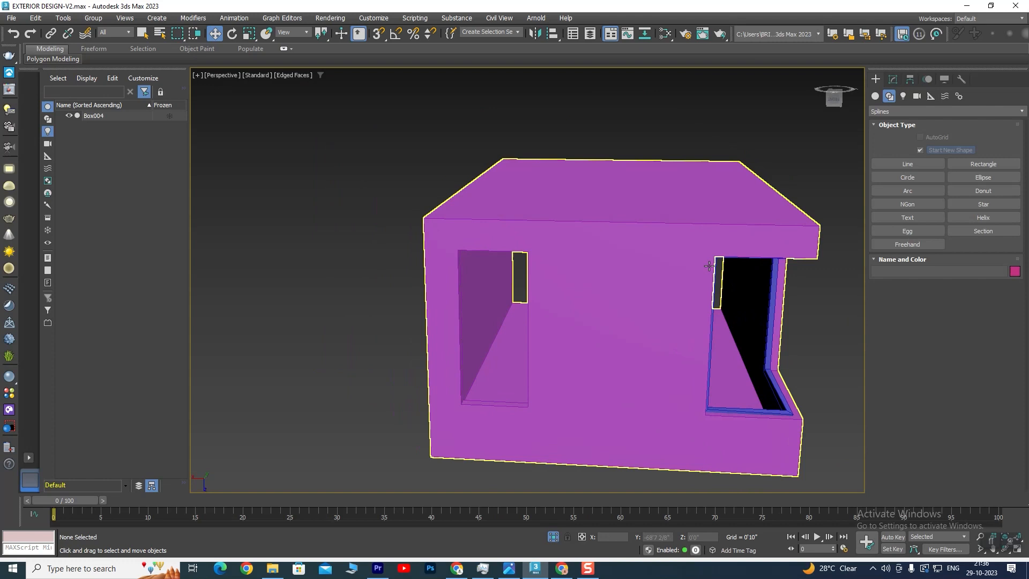
key(alt+w)
scroll(678, 214, down, 4)
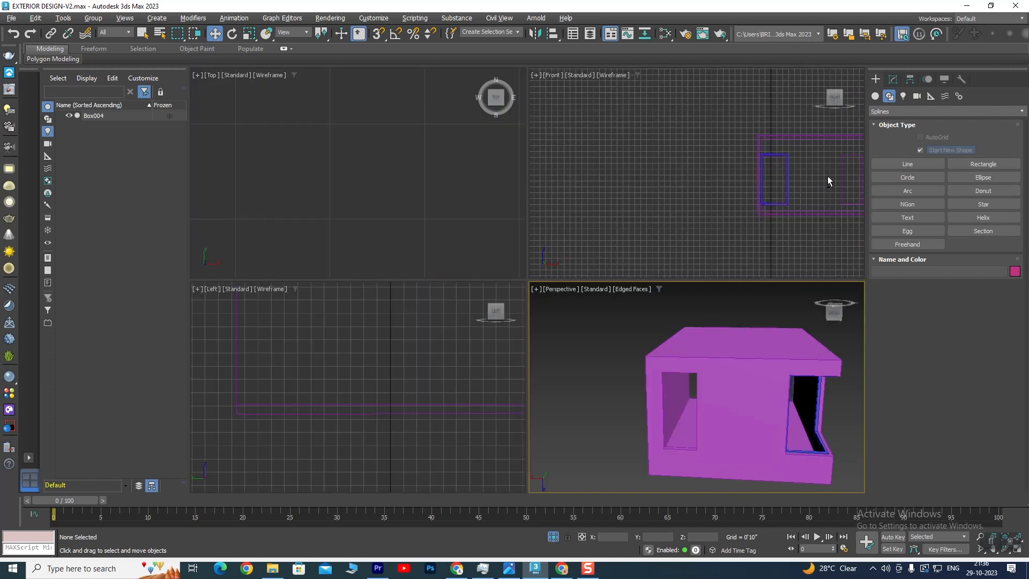
scroll(371, 395, down, 3)
scroll(372, 349, up, 3)
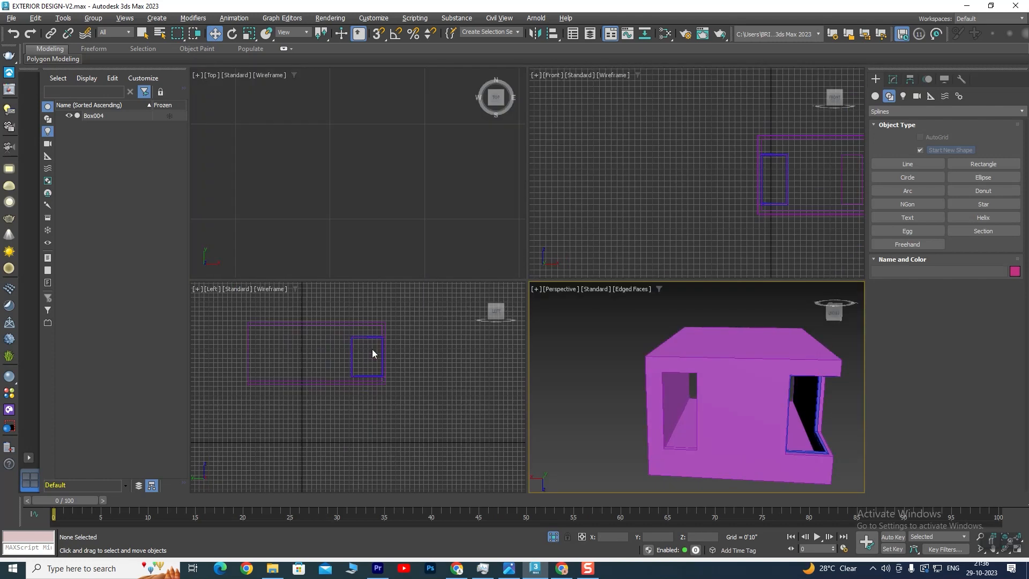
key(alt+w)
scroll(464, 290, up, 3)
scroll(478, 239, up, 4)
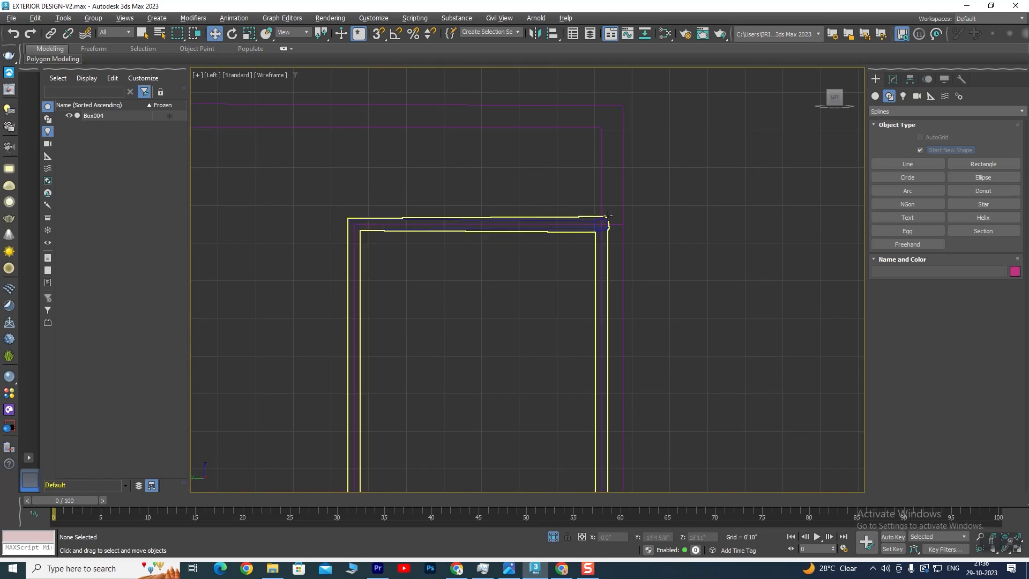
scroll(589, 246, down, 5)
middle_drag(515, 316, 514, 309)
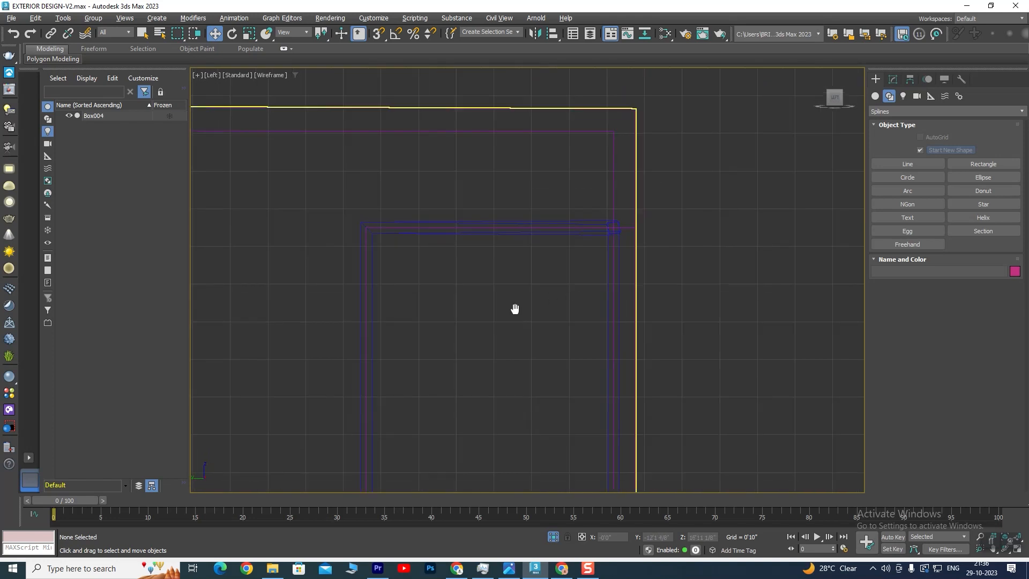
middle_drag(548, 403, 532, 398)
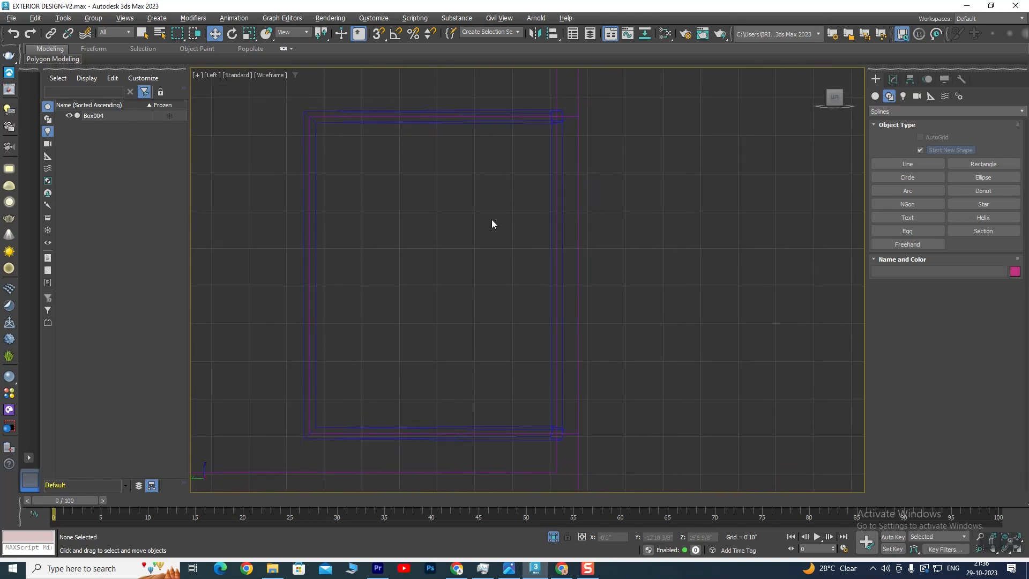
- Delete the frame drawn in the purple box's corner window opening and return to the full perspective view
click(493, 121)
key(Delete)
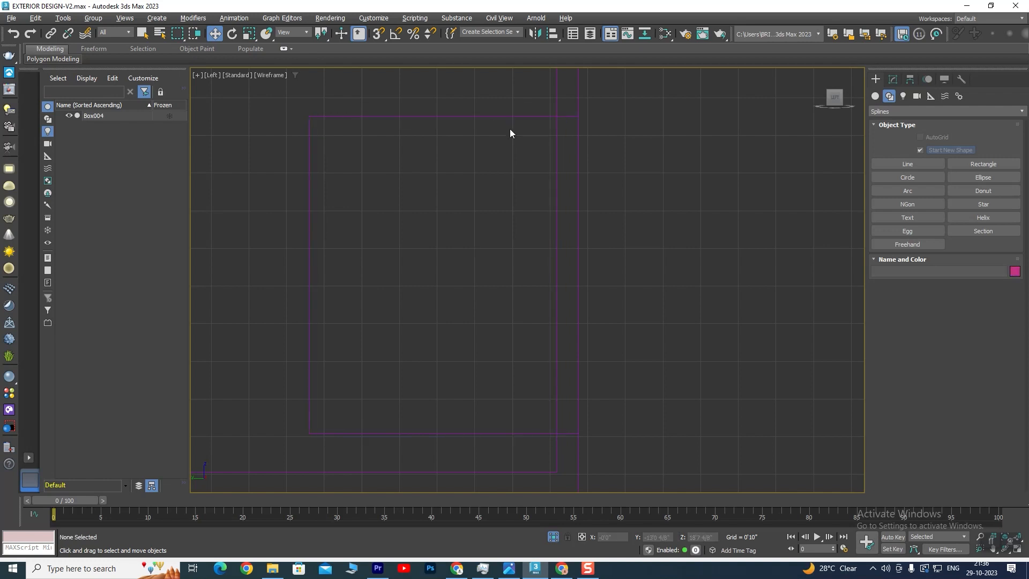
key(alt+w)
middle_click(718, 398)
key(alt+w)
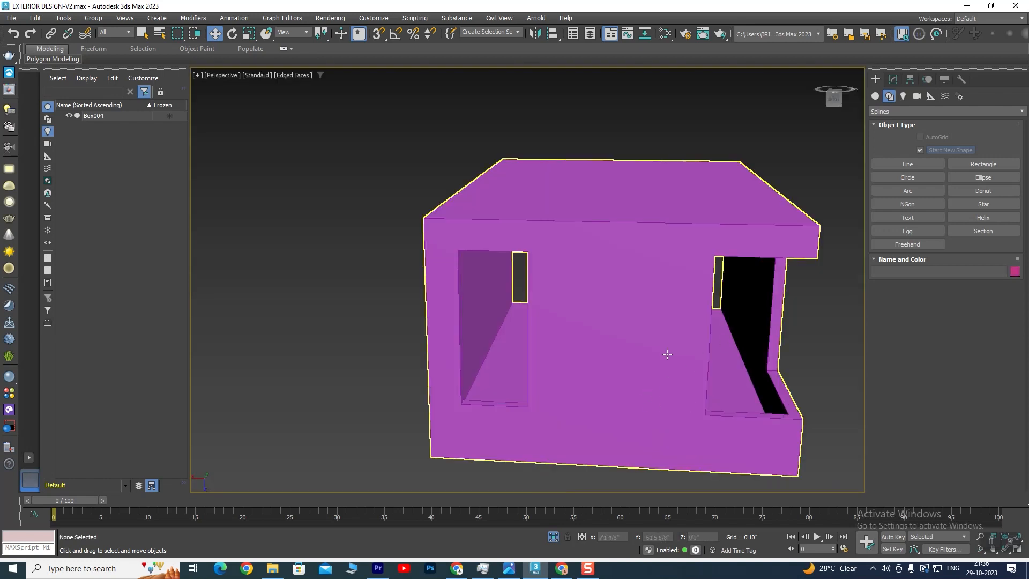
- Exit isolation to show the whole house and bring the purple box's corner window opening into view
scroll(667, 354, down, 5)
alt+middle_drag(732, 365, 798, 370)
middle_drag(562, 349, 611, 345)
scroll(569, 288, up, 2)
scroll(572, 296, down, 5)
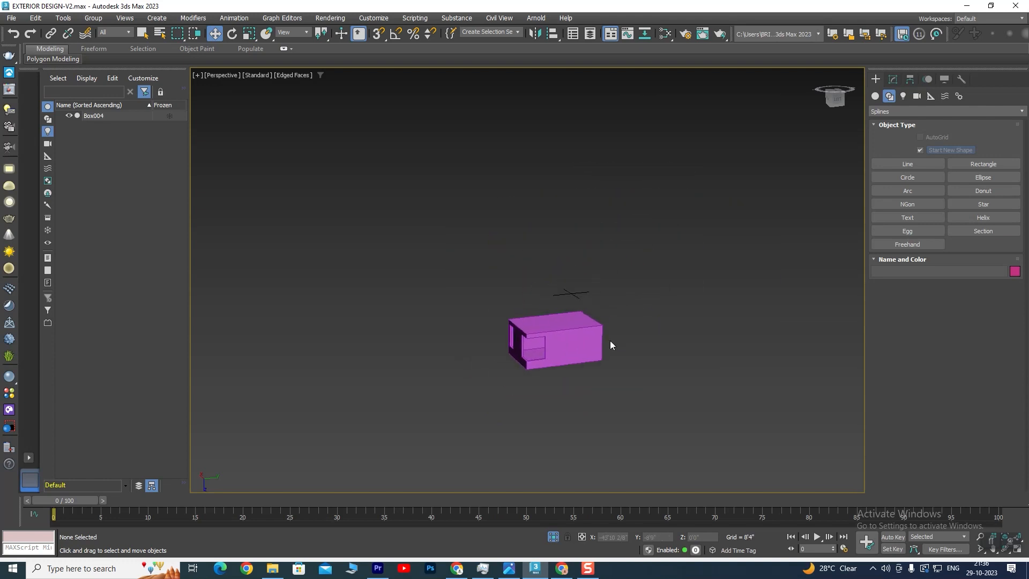
click(555, 538)
scroll(637, 307, down, 6)
alt+middle_drag(662, 353, 619, 352)
scroll(619, 352, up, 8)
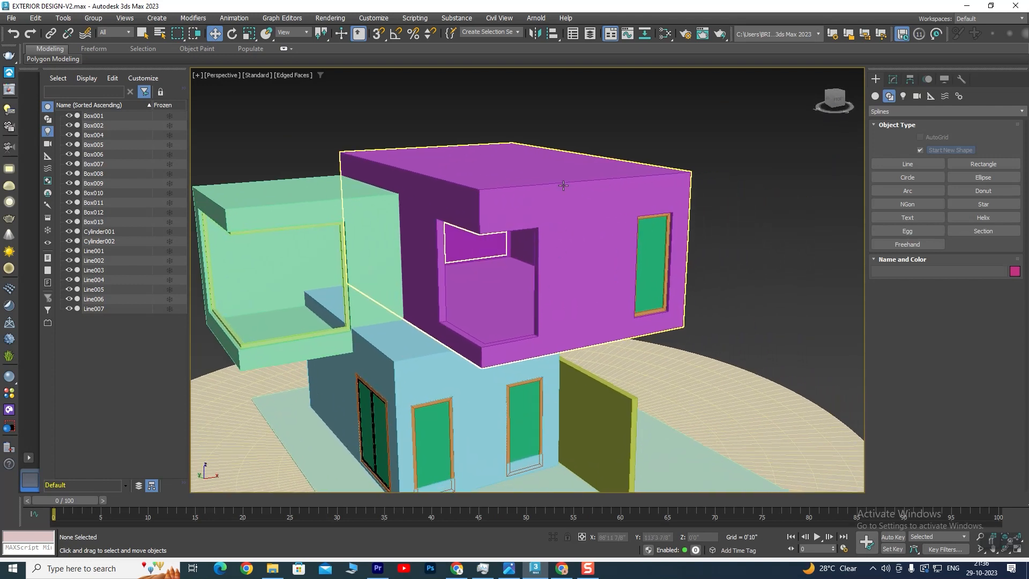
- Start a snapped Line along the lower inner edges of the purple box's corner opening, around the front corner
click(563, 185)
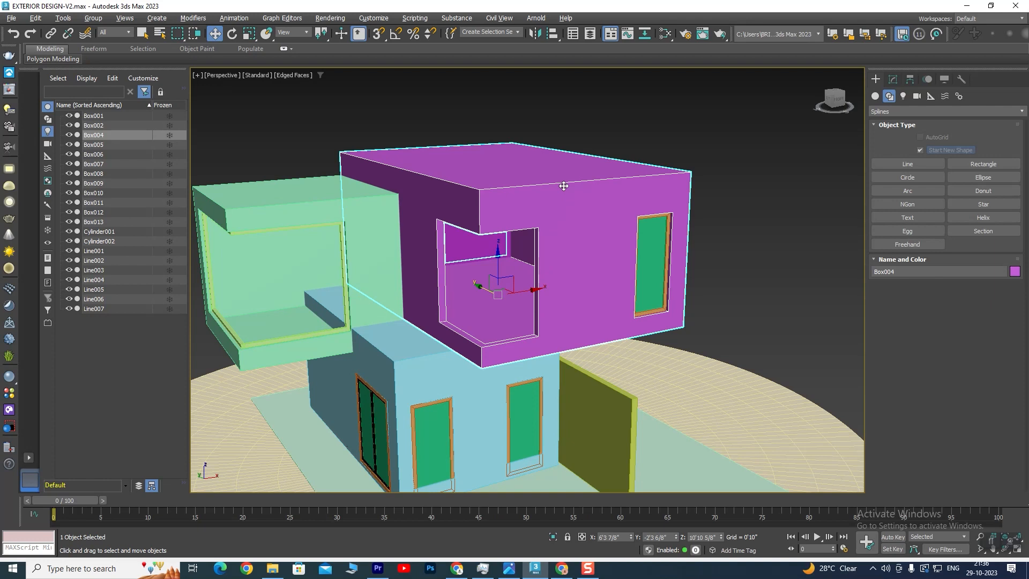
scroll(508, 280, up, 5)
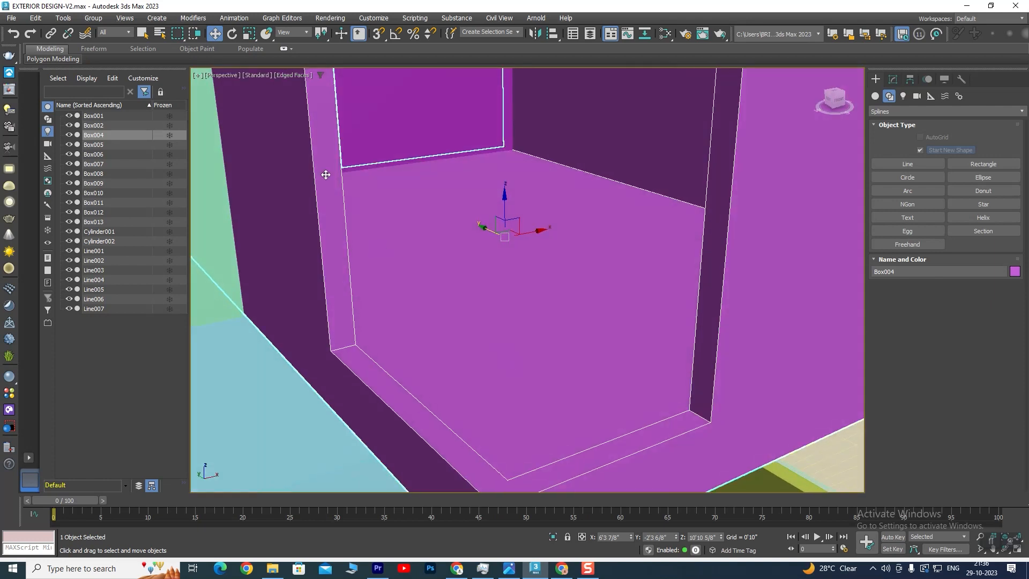
click(915, 164)
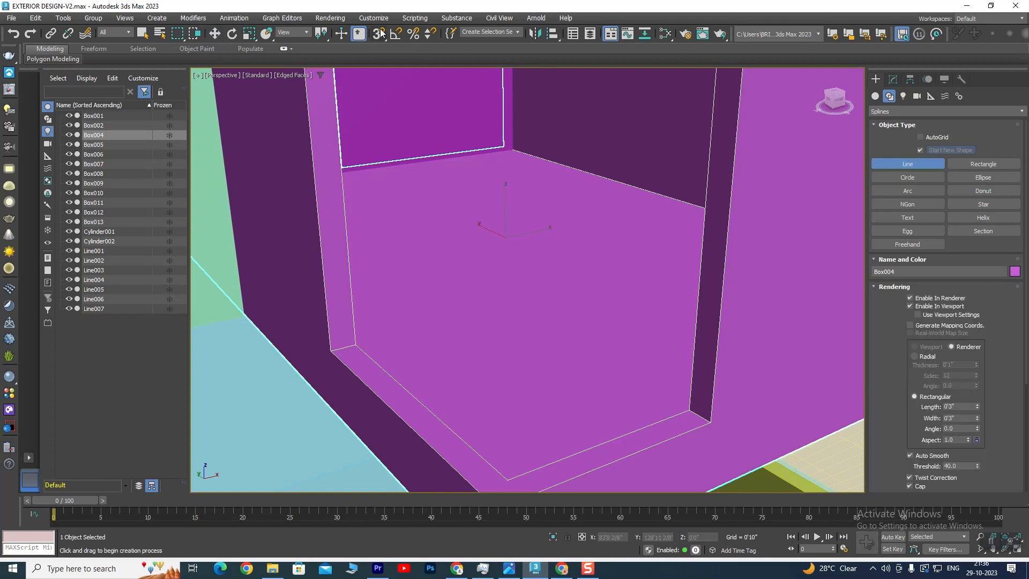
click(355, 344)
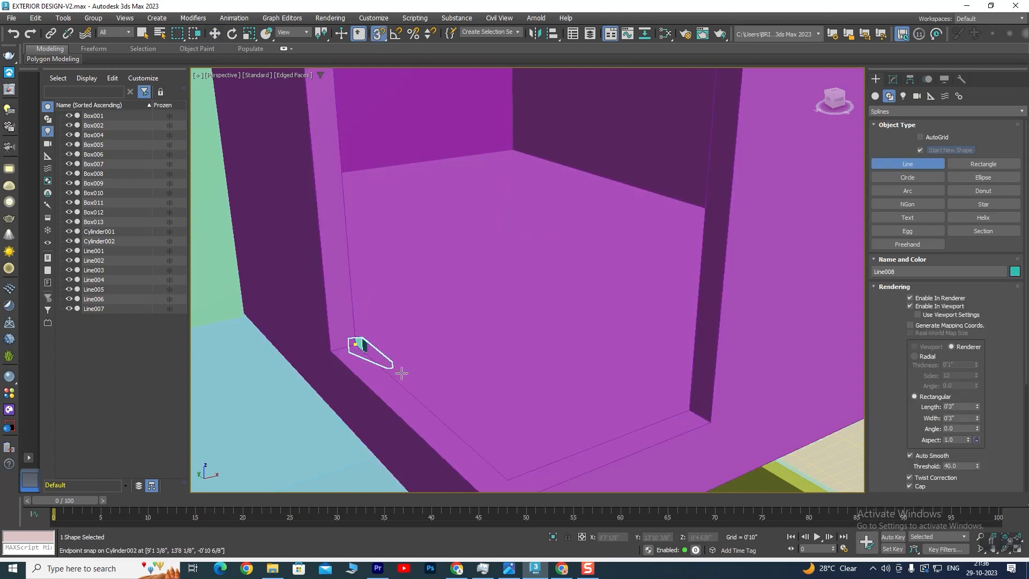
scroll(354, 341, up, 2)
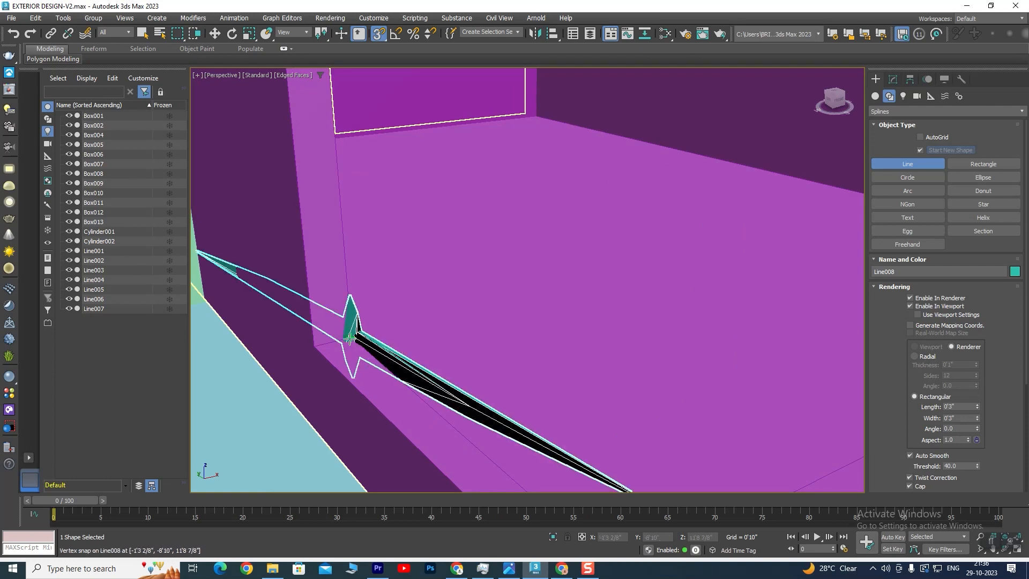
scroll(353, 340, down, 5)
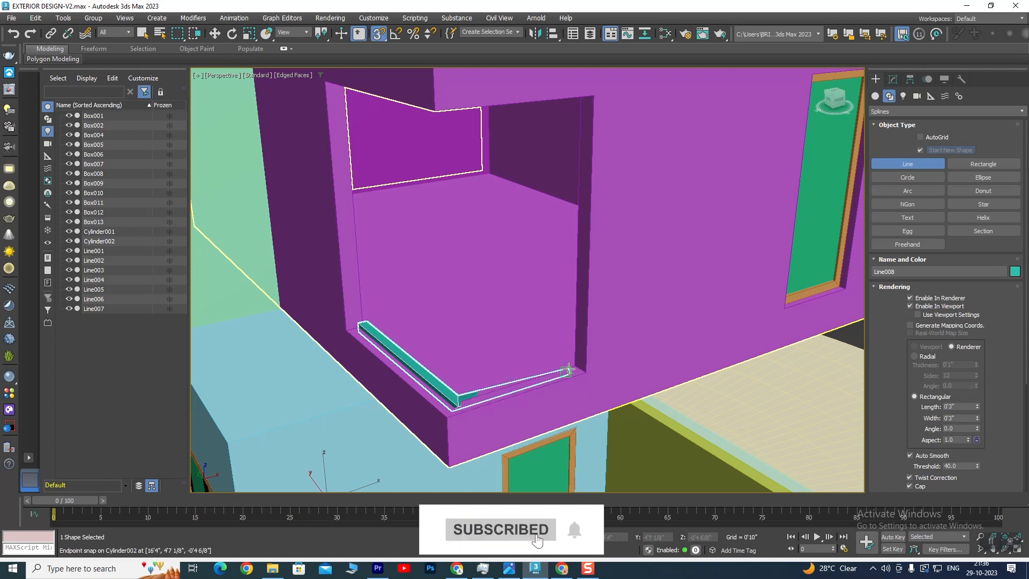
- Continue the line up the front wall's jamb, around the upper corners and back to the start, closing the spline
alt+middle_drag(568, 344, 571, 474)
alt+middle_drag(581, 399, 593, 347)
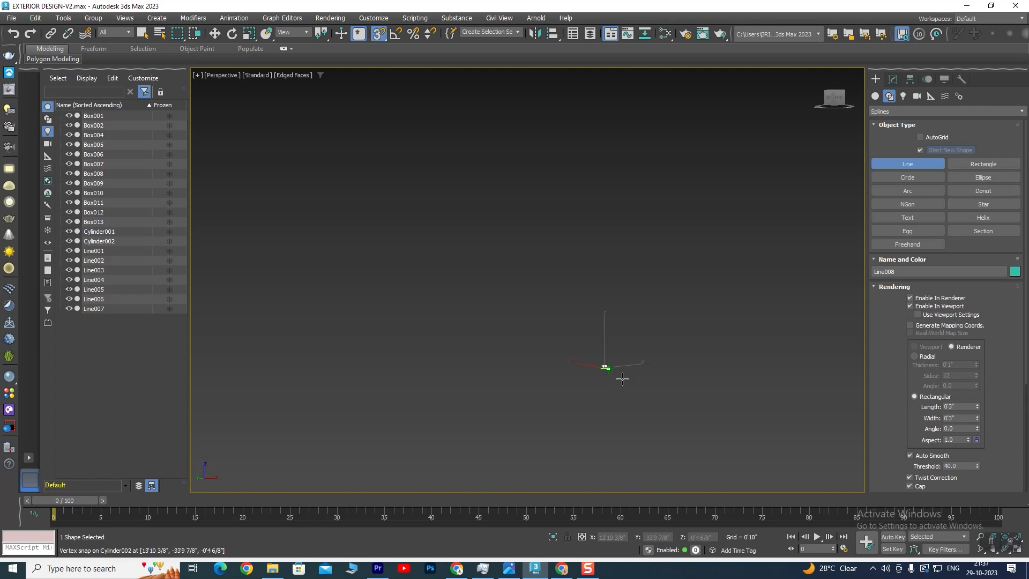
scroll(622, 379, up, 8)
middle_drag(432, 163, 457, 257)
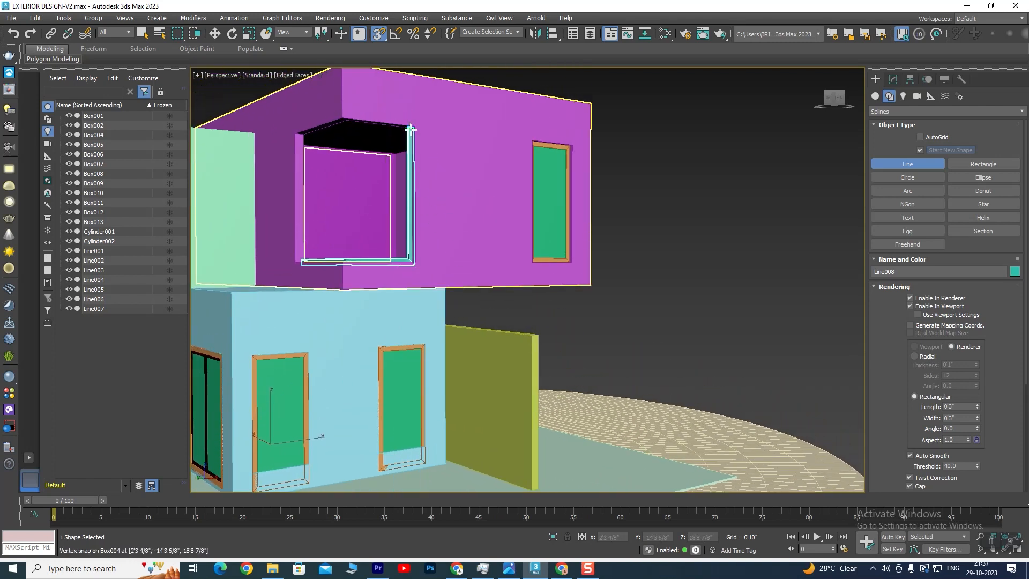
scroll(410, 130, up, 10)
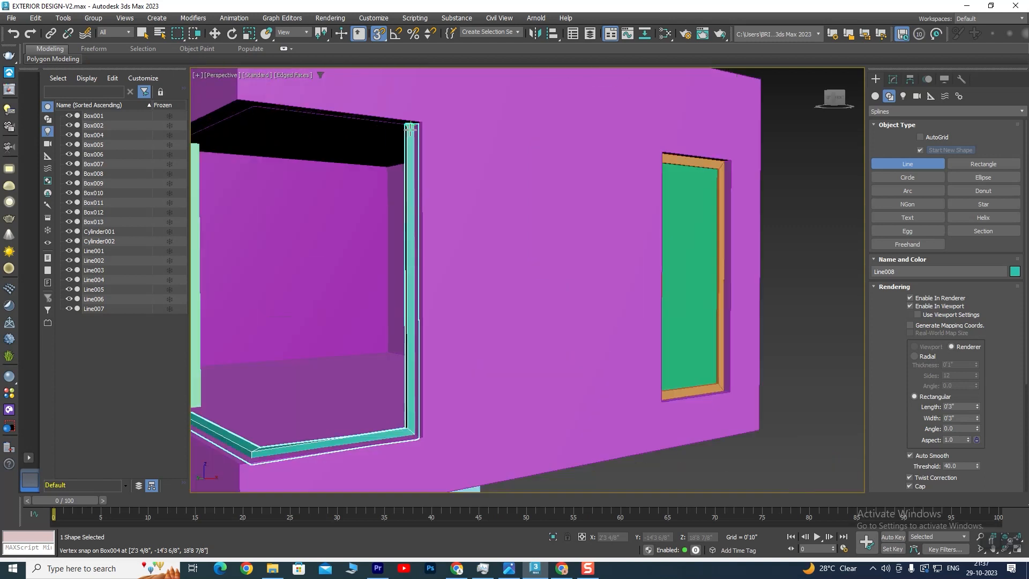
scroll(410, 130, down, 2)
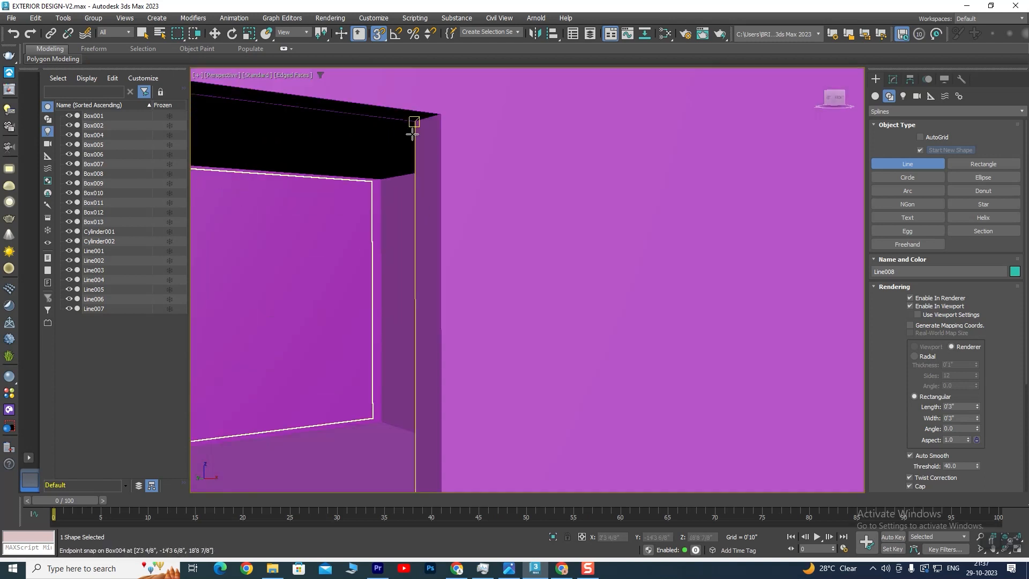
scroll(386, 145, down, 6)
scroll(344, 145, up, 8)
click(349, 99)
scroll(281, 139, down, 4)
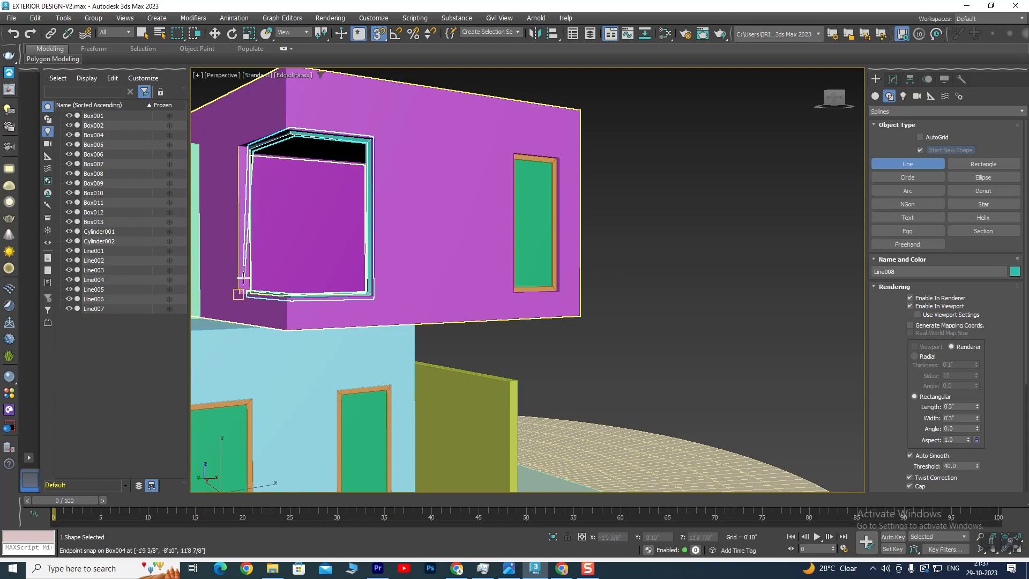
click(252, 296)
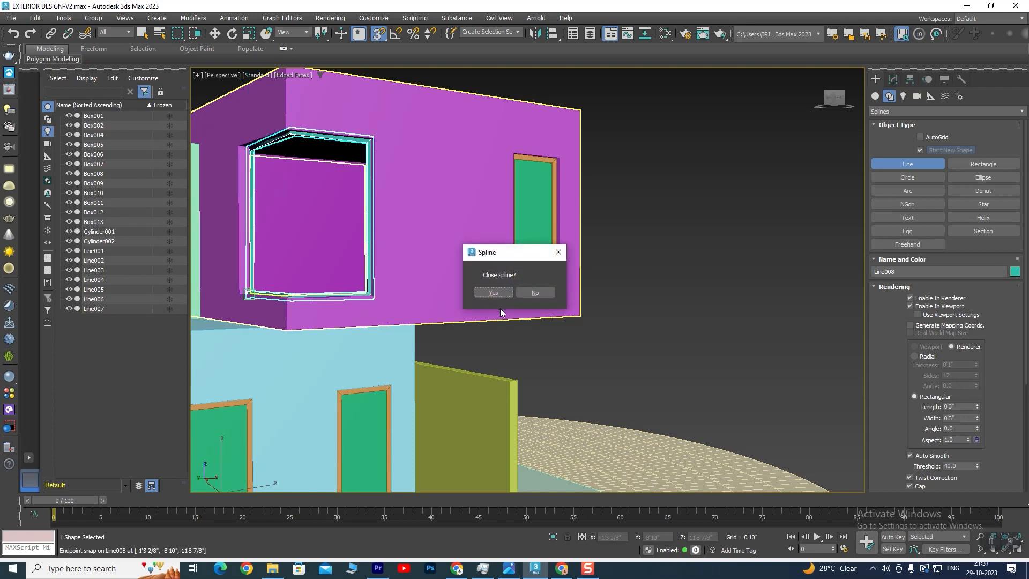
click(494, 292)
- Check the closed frame in the purple box's corner opening and delete it
mouse_move(321, 264)
alt+middle_down()
mouse_move(277, 296)
mouse_move(365, 278)
mouse_move(307, 279)
mouse_move(305, 259)
mouse_move(349, 271)
mouse_move(292, 267)
mouse_move(333, 271)
alt+middle_up()
scroll(387, 145, down, 3)
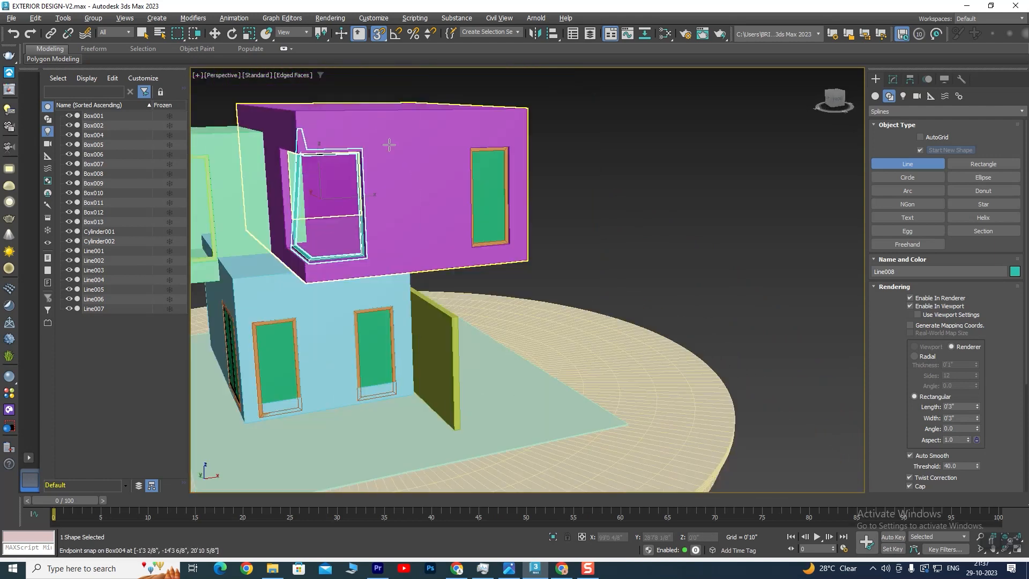
middle_drag(415, 186, 543, 217)
scroll(488, 231, up, 3)
key(Delete)
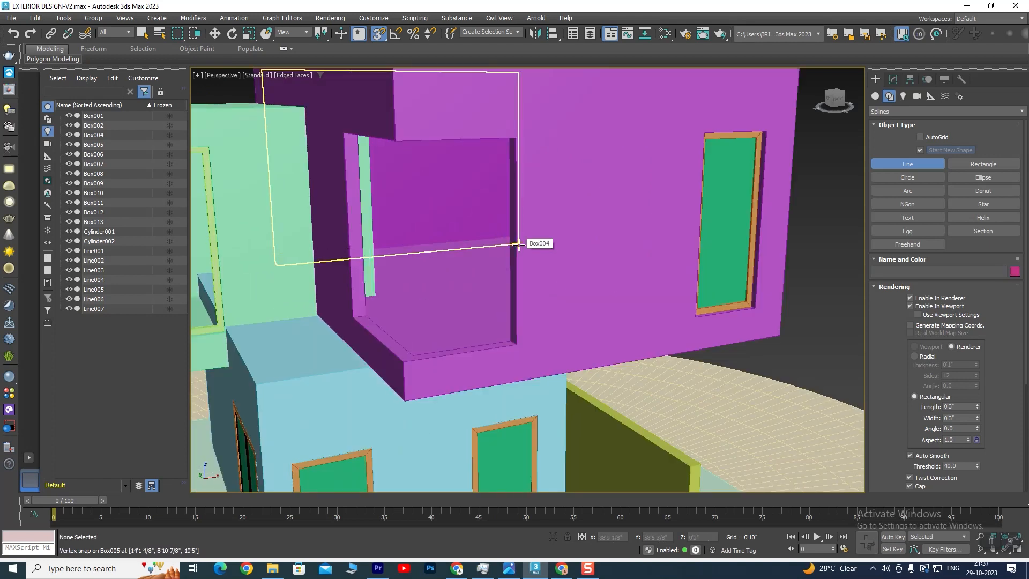
scroll(368, 319, up, 3)
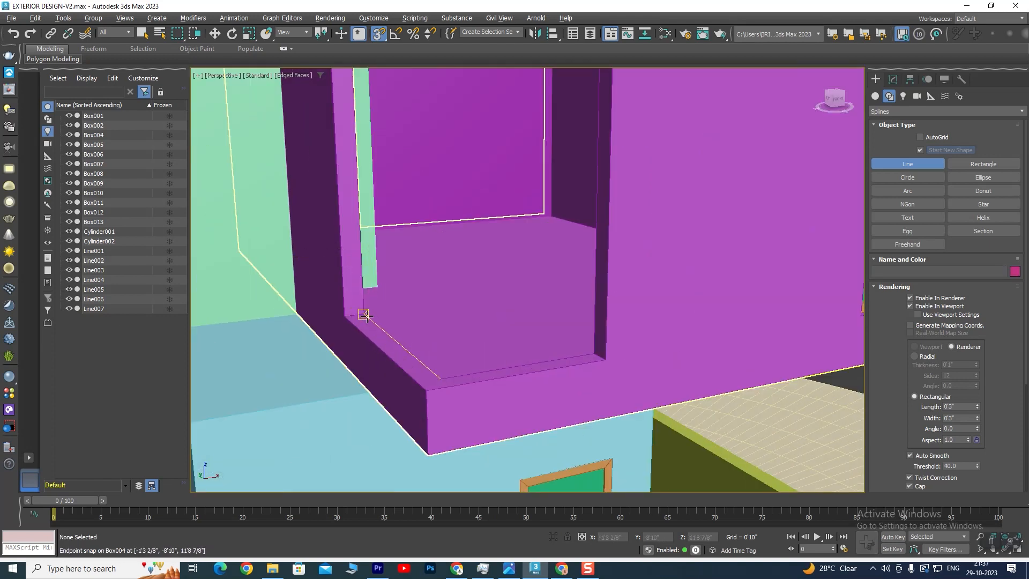
click(364, 314)
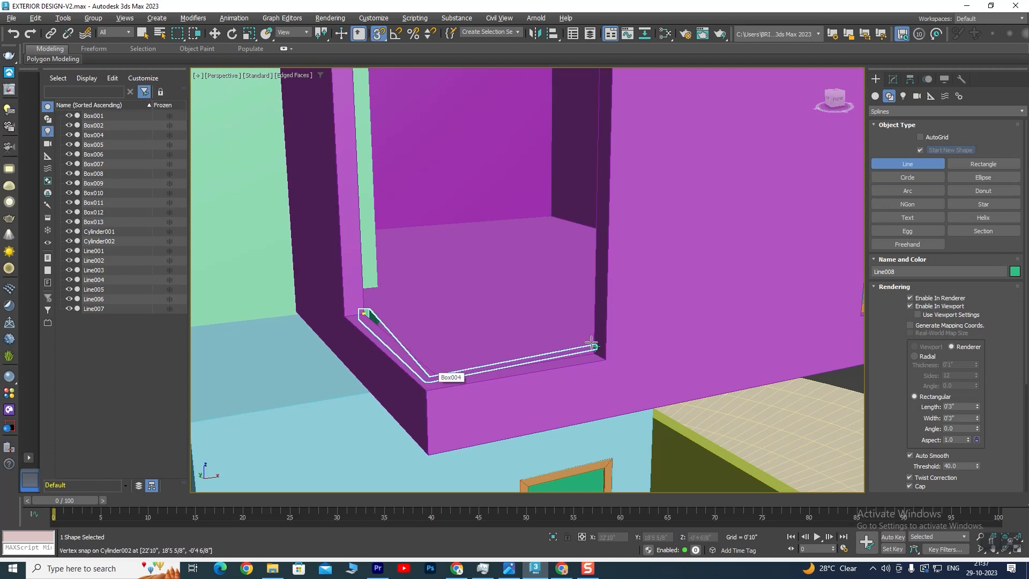
scroll(476, 351, down, 3)
alt+middle_drag(476, 351, 421, 348)
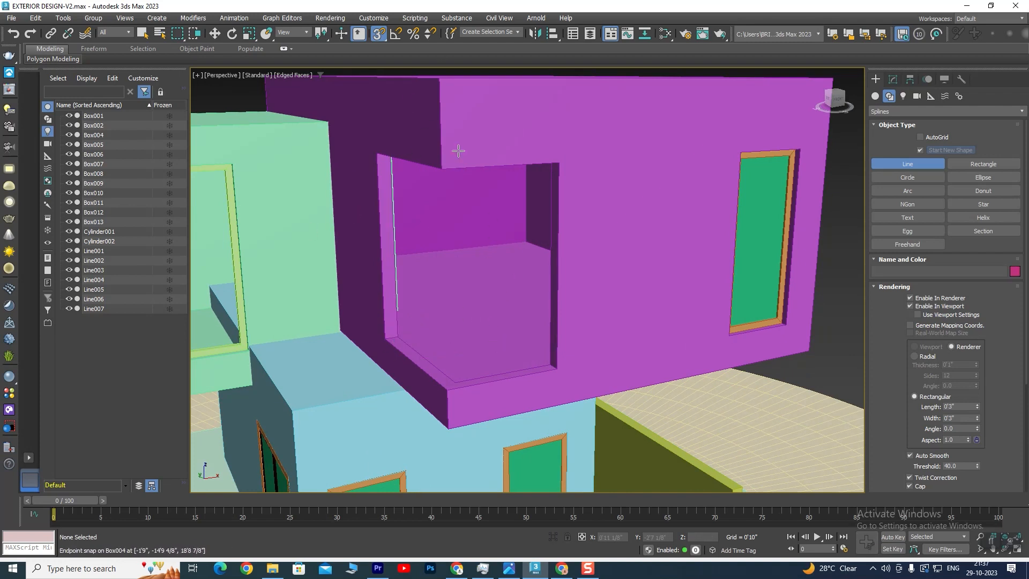
- Leave the Line tool, then isolate the purple box and face the lower edge of its corner window opening
click(215, 36)
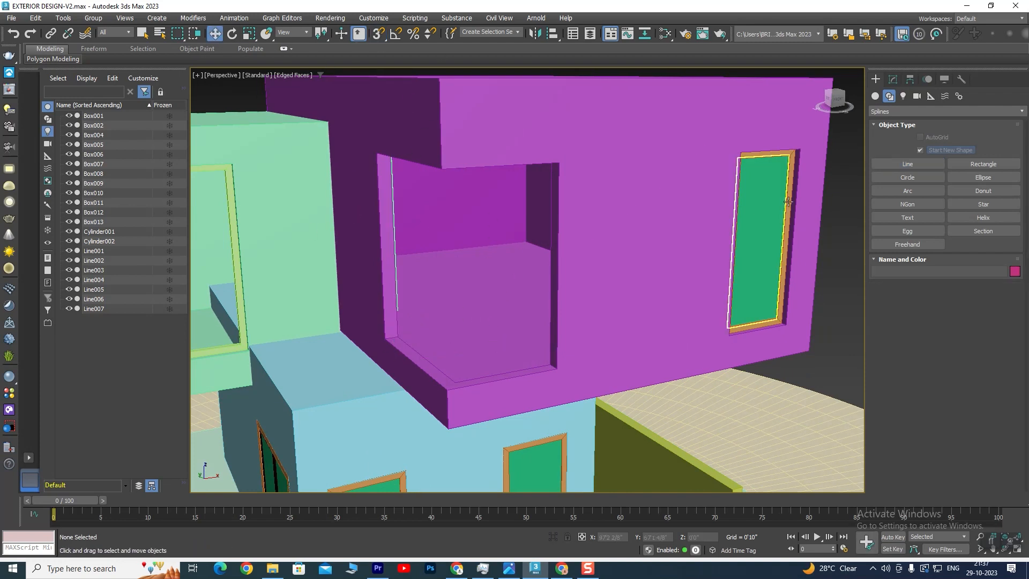
click(577, 146)
key(alt+q)
alt+middle_drag(552, 225, 500, 355)
scroll(421, 365, up, 5)
scroll(421, 365, down, 5)
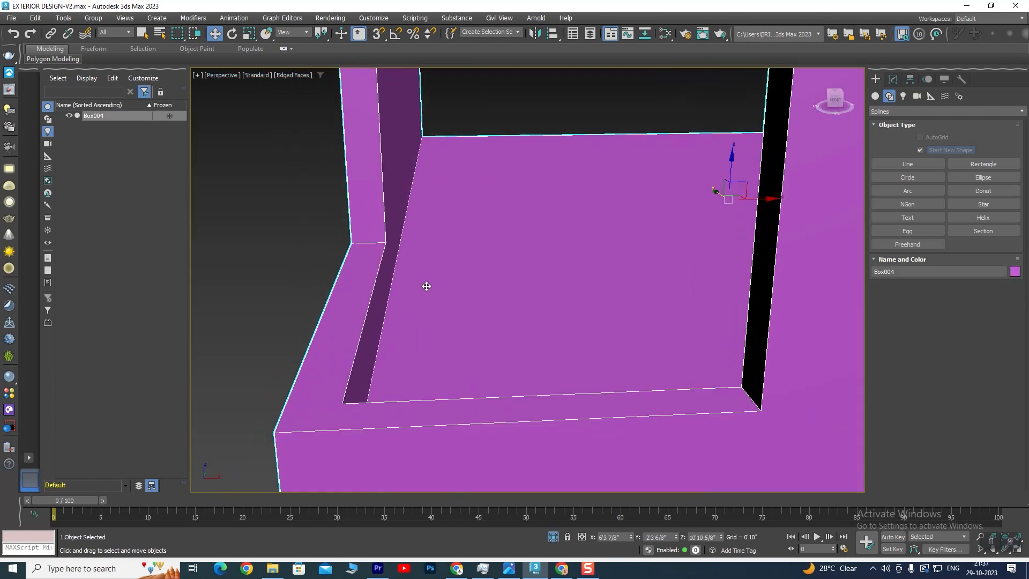
alt+middle_drag(378, 322, 458, 281)
- Draw an open two-segment line snapped to the opening's lower inner edges, from the side-wall corner around the front corner to the opposite jamb
click(906, 165)
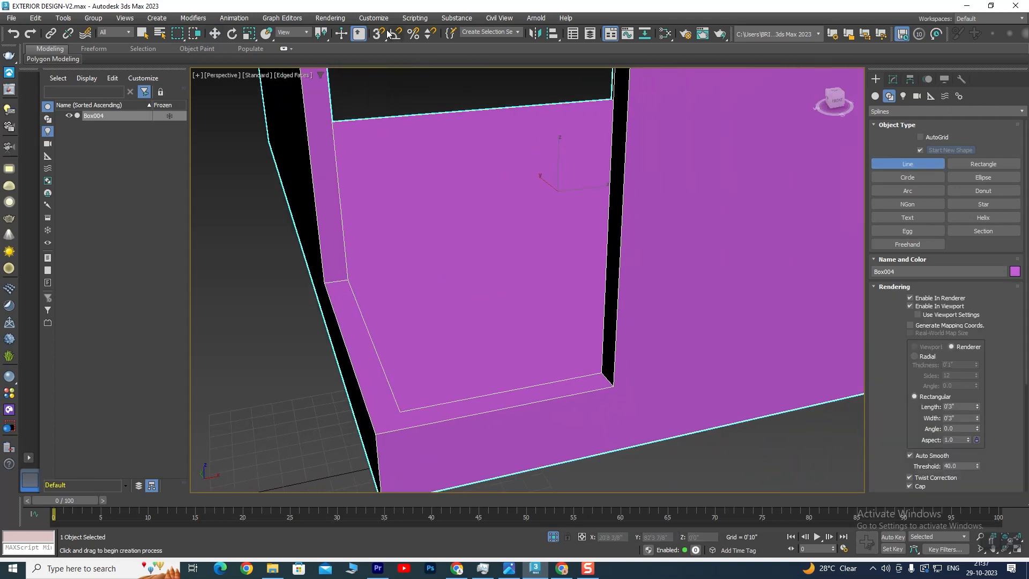
click(348, 280)
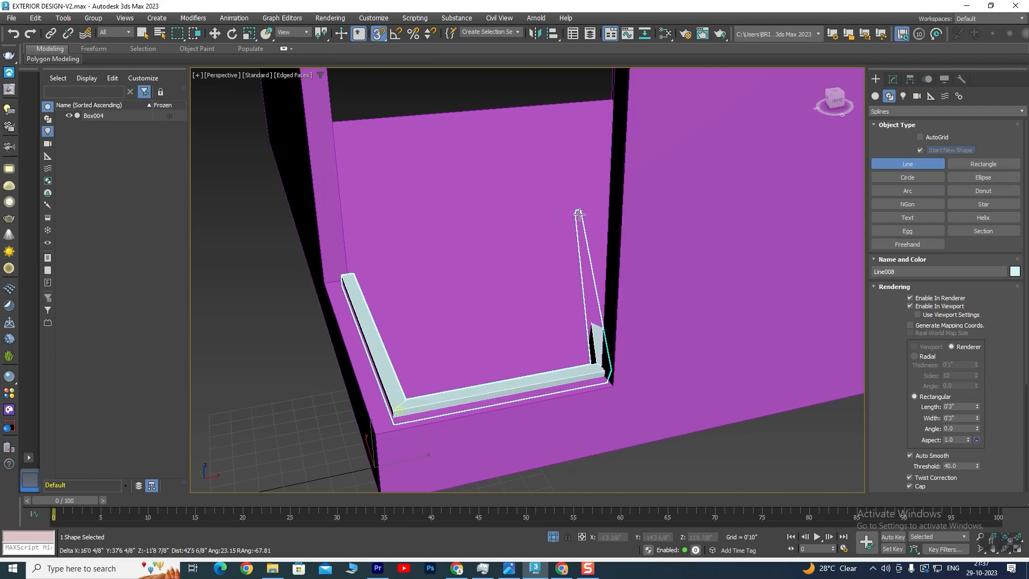
scroll(567, 243, down, 3)
alt+middle_drag(526, 281, 533, 262)
middle_drag(592, 177, 555, 283)
alt+middle_drag(580, 360, 419, 94)
scroll(489, 336, up, 4)
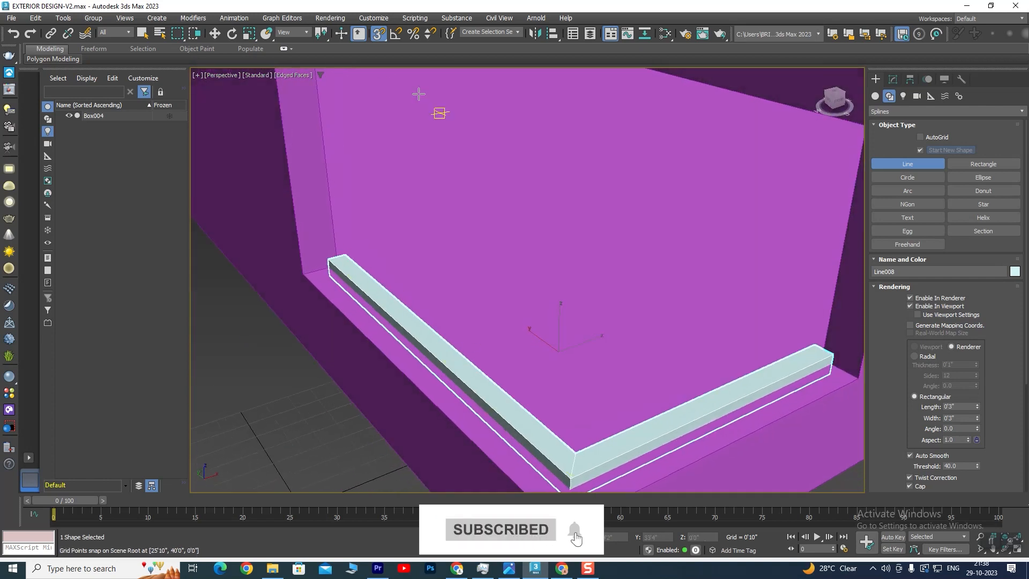
- Finish the line and convert the L-shaped lower frame bar to an Editable Poly
right_click(416, 326)
right_click(416, 326)
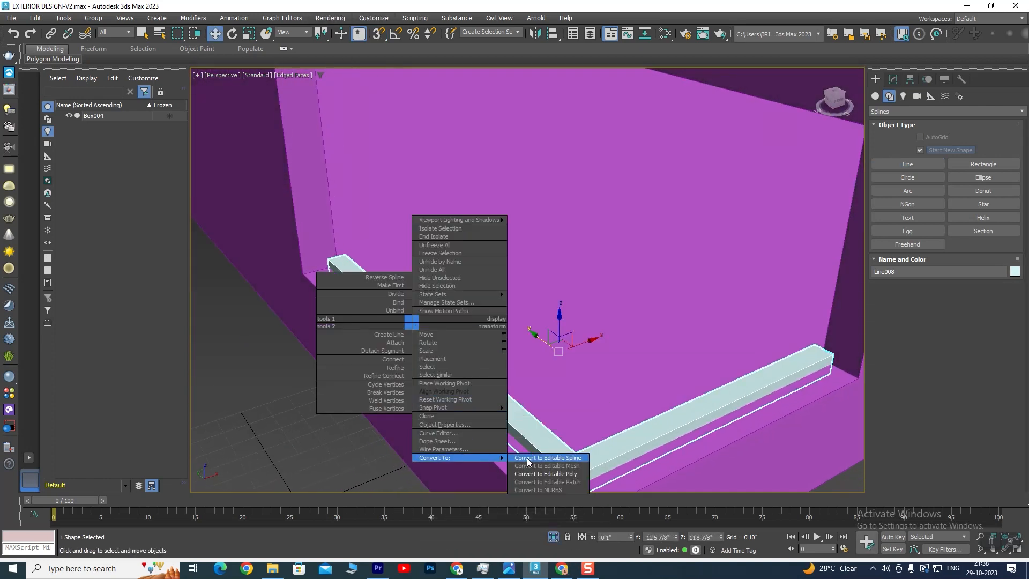
click(566, 474)
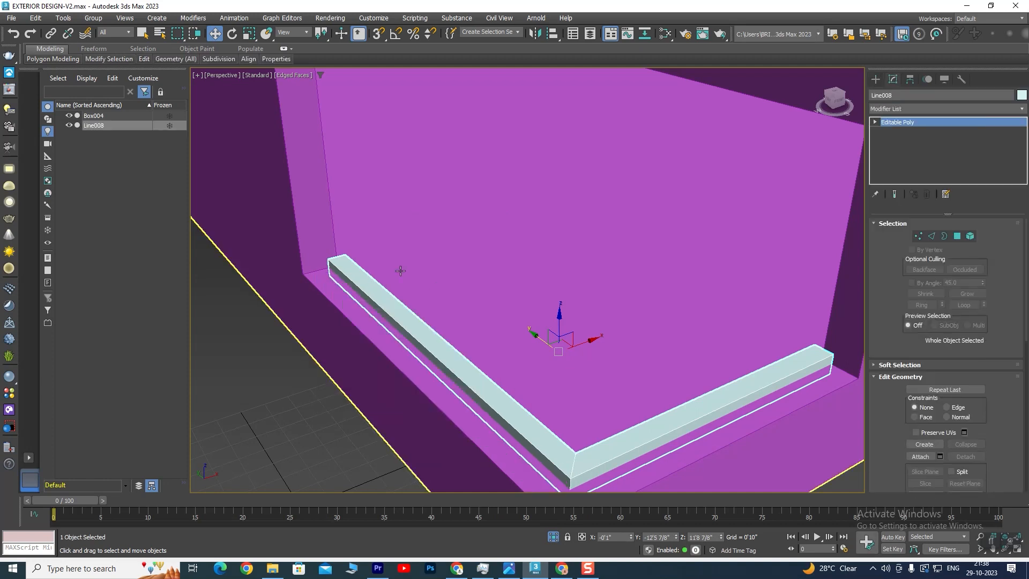
scroll(400, 271, down, 5)
alt+middle_drag(466, 321, 584, 305)
scroll(496, 308, up, 5)
scroll(491, 332, down, 3)
scroll(591, 315, down, 2)
scroll(592, 315, up, 4)
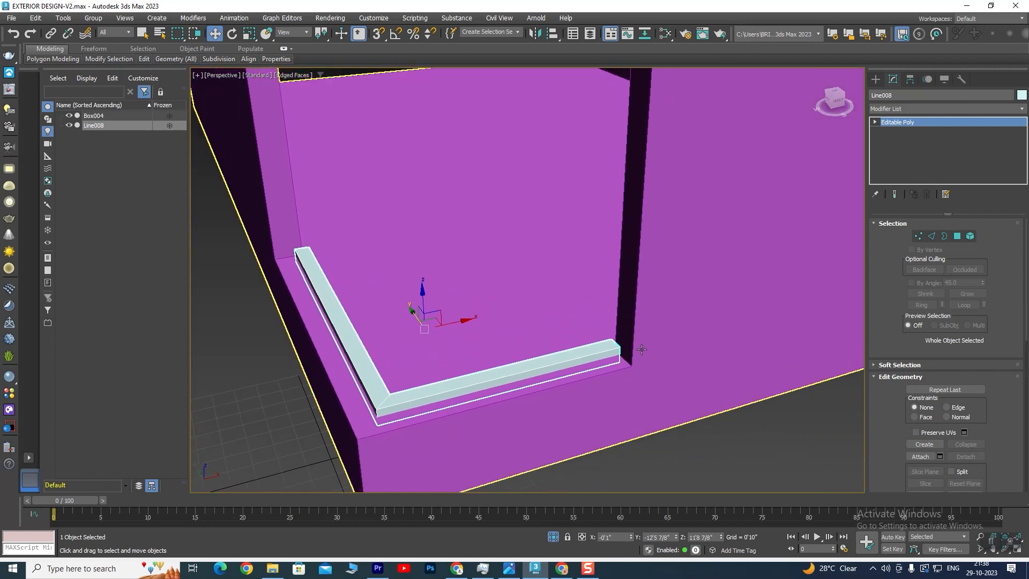
- Clone the L-shaped lower frame bar straight up to the top of the purple box's corner opening
scroll(587, 370, down, 4)
alt+middle_drag(539, 374, 544, 349)
middle_drag(537, 250, 537, 397)
shift+drag(464, 427, 466, 134)
click(500, 332)
- Select the lower frame bar and raise it above the sill, to about Z 12'0 2/8"
mouse_move(519, 358)
alt+middle_down()
mouse_move(492, 423)
mouse_move(466, 305)
alt+middle_up()
scroll(476, 326, up, 4)
click(476, 326)
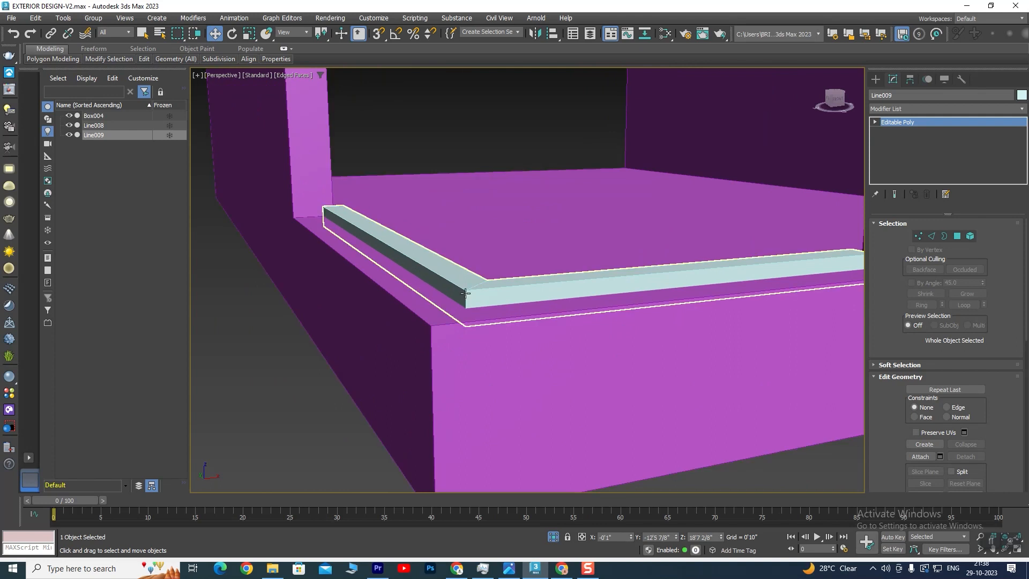
drag(529, 208, 532, 179)
alt+middle_drag(496, 295, 469, 338)
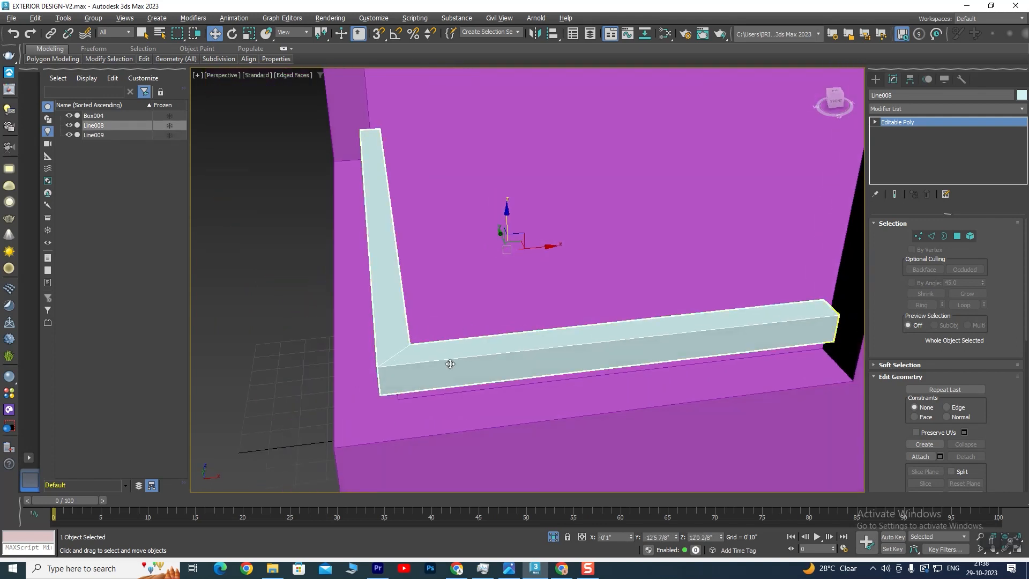
scroll(398, 399, up, 3)
mouse_move(399, 379)
middle_down()
mouse_move(384, 387)
mouse_move(410, 365)
middle_up()
scroll(384, 387, down, 3)
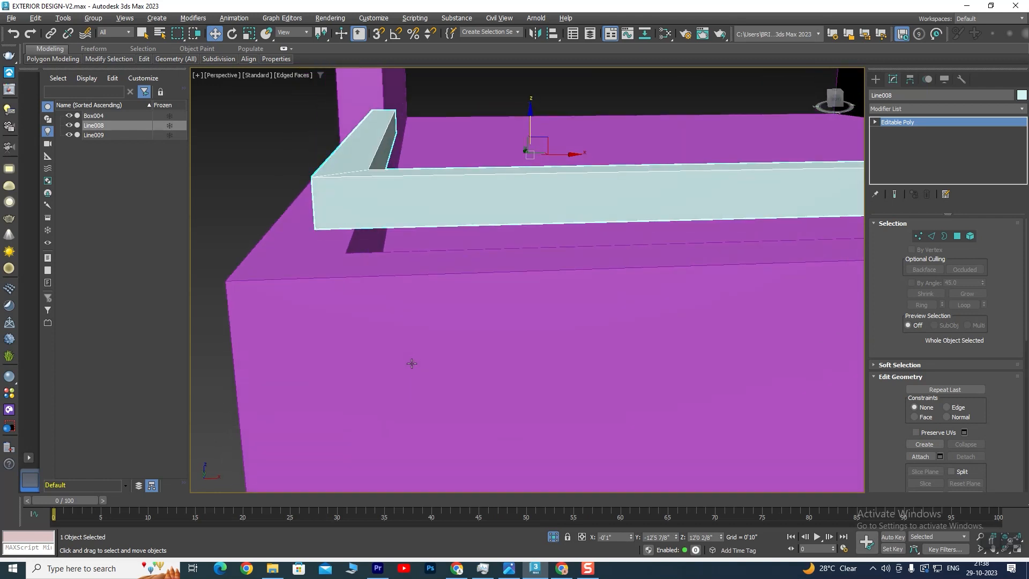
- In the Front view, lower the bottom bar onto the opening's lower edge, at about Z 11'10 4/8"
key(alt+w)
scroll(756, 217, down, 3)
key(alt+w)
scroll(682, 315, up, 6)
middle_drag(567, 382, 542, 274)
scroll(546, 289, up, 6)
middle_drag(559, 330, 548, 227)
drag(537, 206, 540, 228)
scroll(543, 200, down, 4)
middle_drag(599, 196, 558, 353)
scroll(509, 231, up, 3)
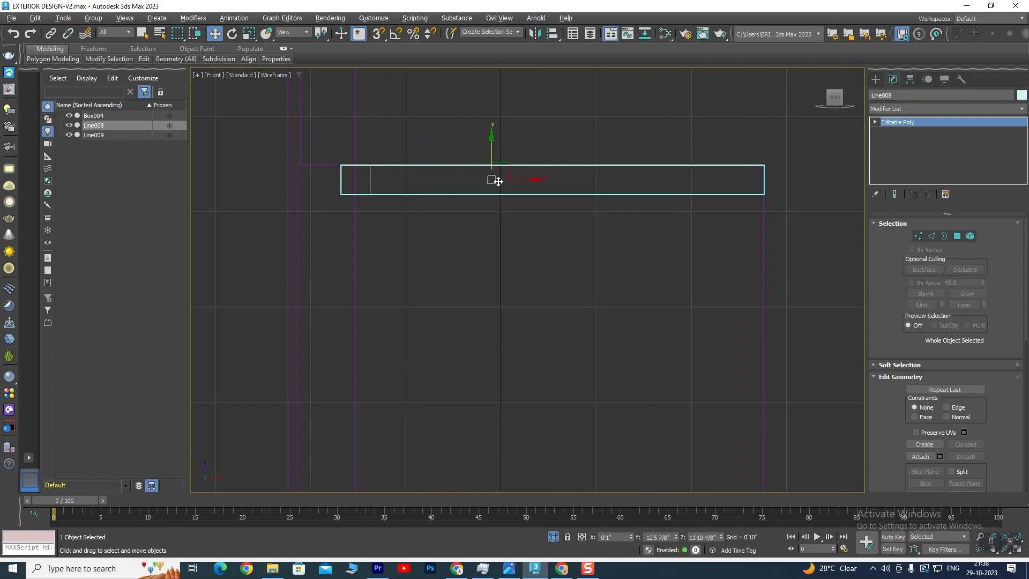
- Select the upper bar in the Front view and nudge it vertically to line up with the opening's top edge
click(498, 182)
scroll(500, 155, up, 4)
drag(485, 171, 489, 168)
scroll(518, 271, down, 4)
- Examine in the perspective view how the lower bar sits on the sill and meets the jamb
key(alt+w)
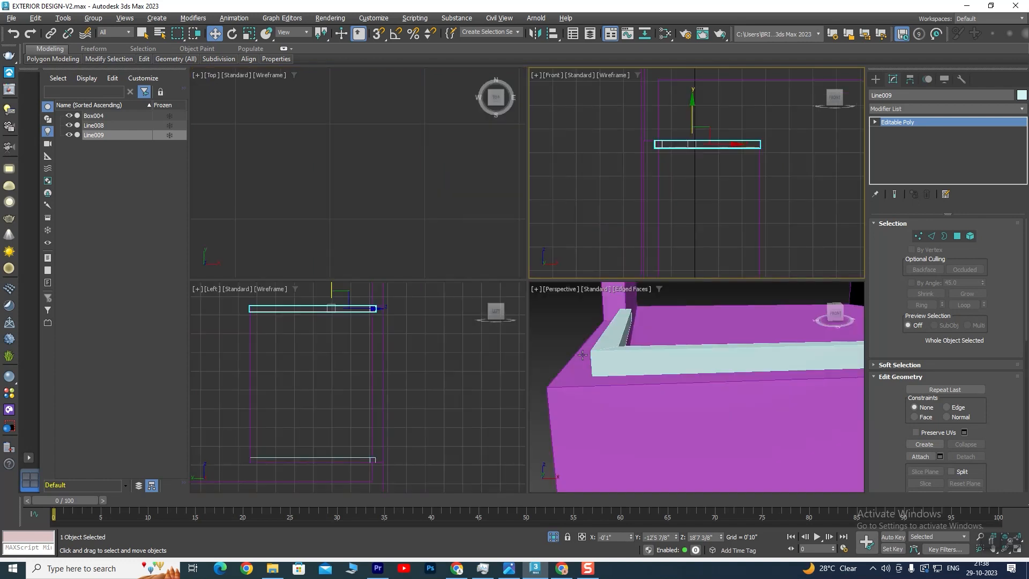
middle_click(676, 384)
key(alt+w)
alt+middle_drag(474, 337, 477, 353)
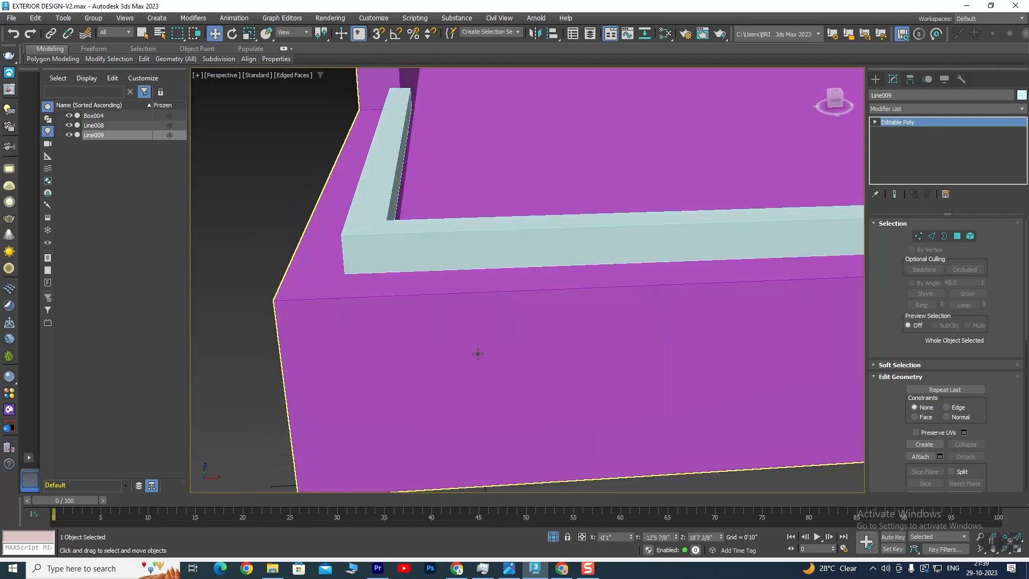
scroll(380, 259, up, 3)
alt+middle_drag(388, 219, 402, 256)
scroll(519, 201, up, 2)
middle_drag(451, 187, 448, 265)
scroll(397, 333, down, 4)
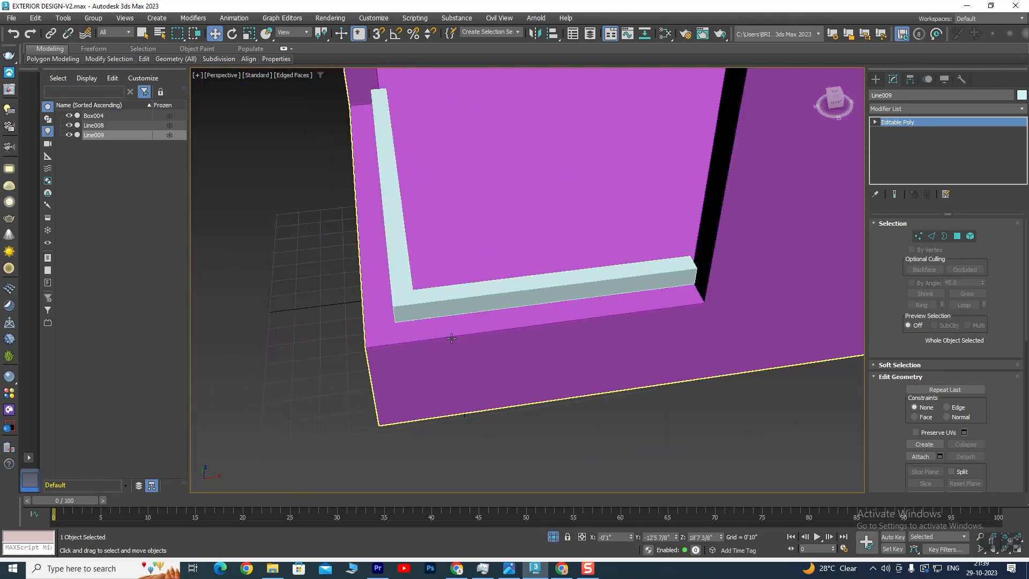
alt+middle_drag(451, 338, 459, 315)
middle_drag(758, 291, 585, 347)
scroll(616, 328, up, 4)
- Select the lower and upper L-shaped bars together and isolate them
click(513, 348)
scroll(467, 326, down, 5)
middle_drag(446, 347, 581, 345)
middle_drag(540, 296, 566, 324)
scroll(549, 352, down, 4)
scroll(561, 378, up, 4)
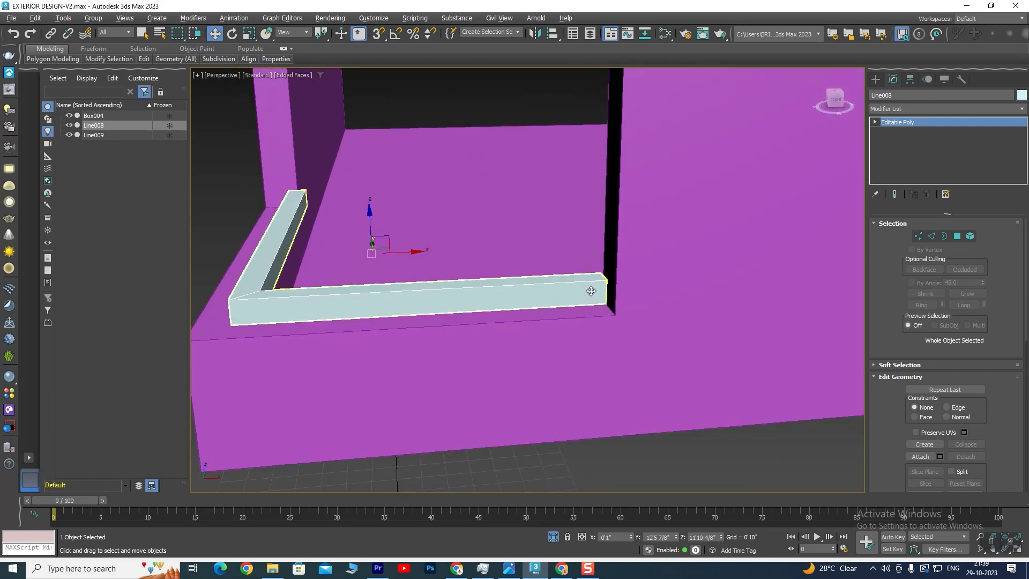
scroll(535, 257, down, 4)
middle_drag(532, 257, 534, 426)
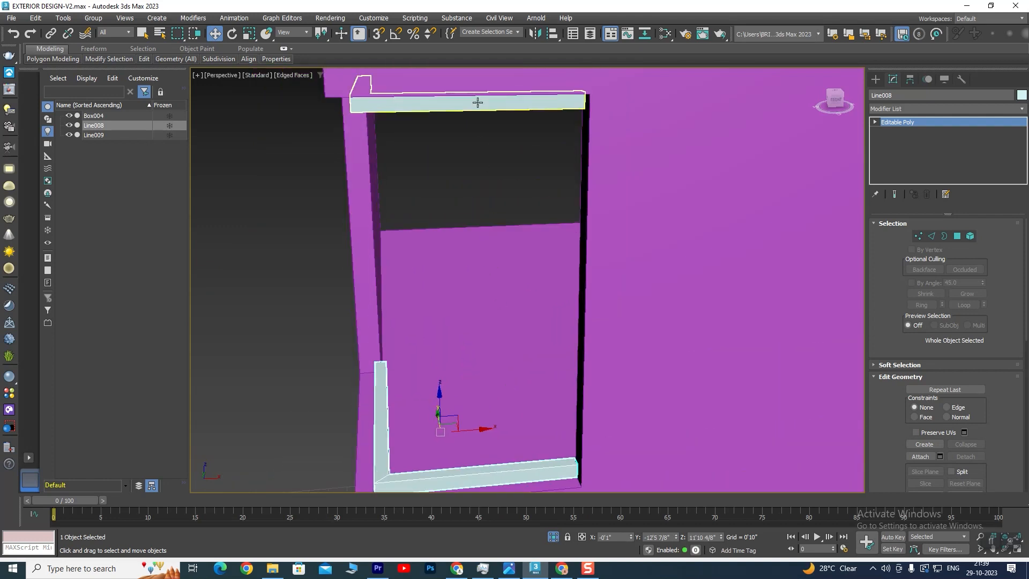
ctrl+click(478, 102)
key(alt+q)
- Change the object colour of both isolated bars to the dark red custom colour and deselect them
middle_drag(576, 319, 508, 218)
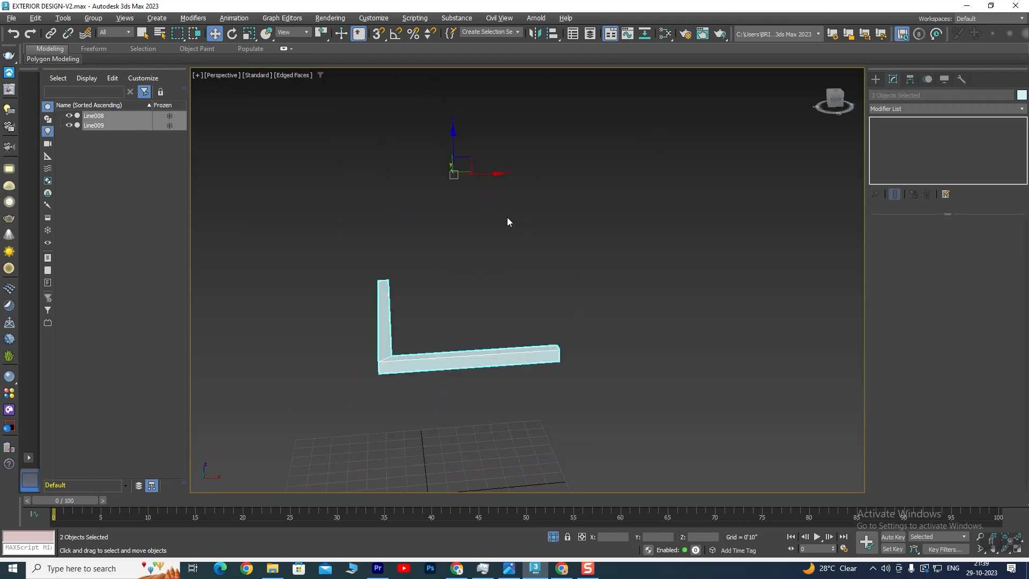
scroll(542, 361, up, 3)
alt+middle_drag(542, 361, 541, 376)
scroll(561, 375, up, 5)
scroll(570, 337, down, 7)
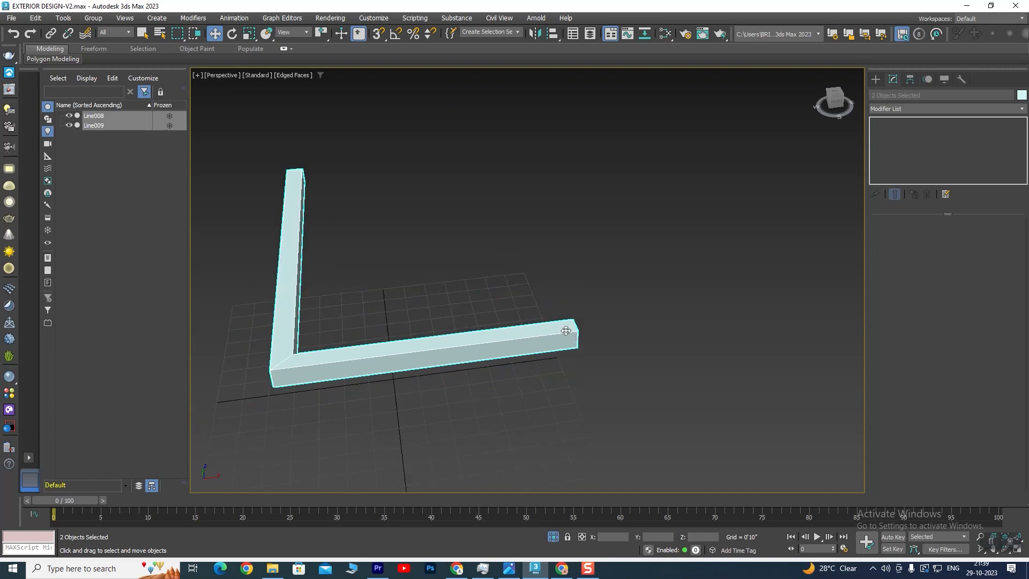
middle_drag(538, 327, 539, 360)
click(1021, 95)
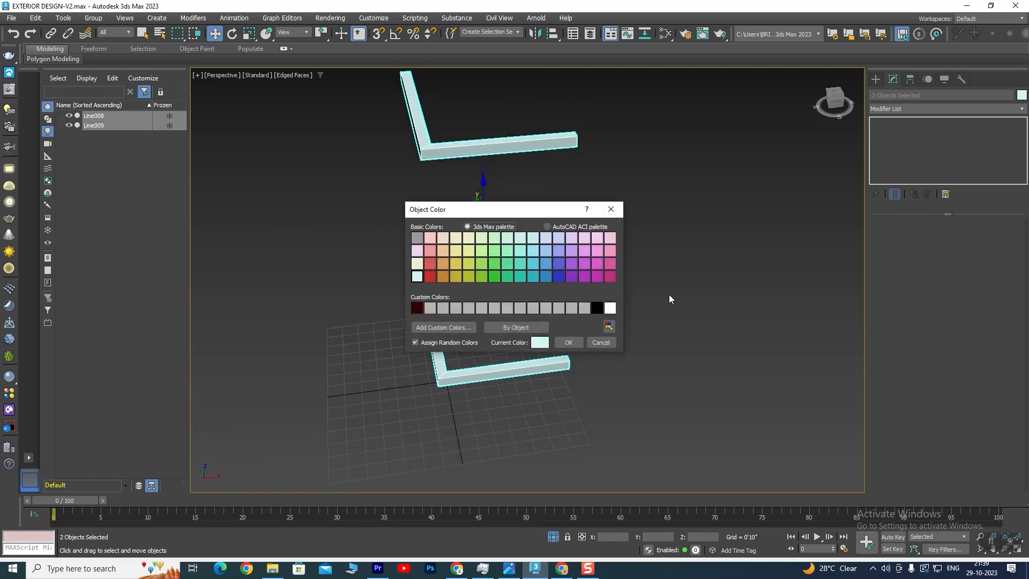
click(567, 343)
scroll(563, 354, up, 4)
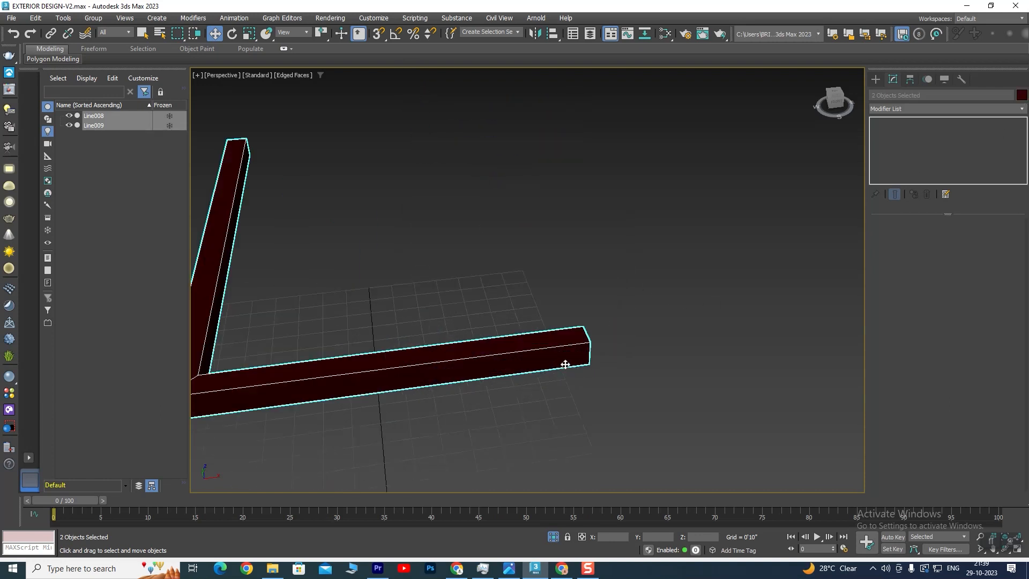
scroll(569, 343, down, 4)
click(604, 358)
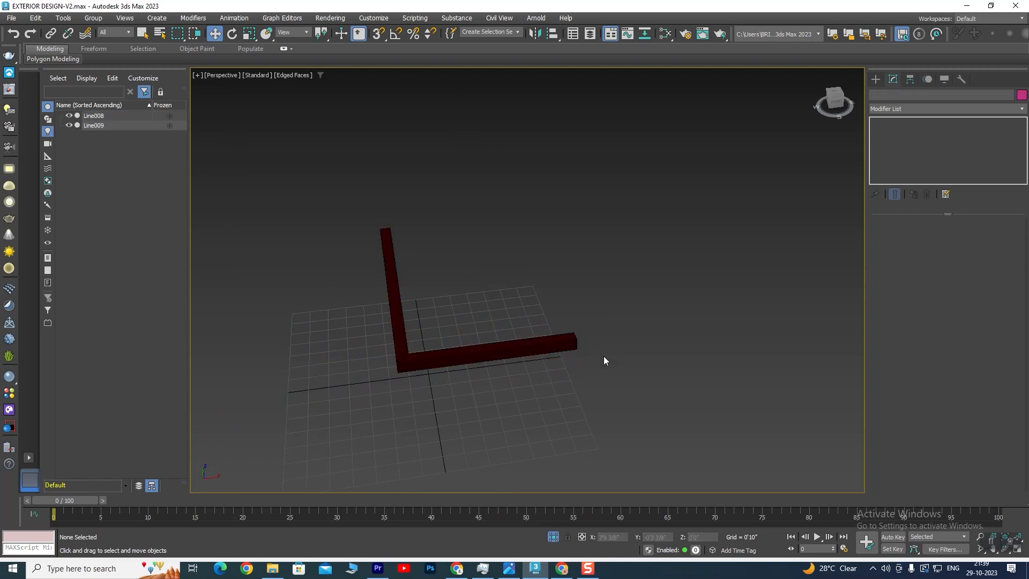
- Insert an edge loop near each free end of the lower bar with Swift Loop, then switch to polygon editing
scroll(600, 354, up, 3)
click(544, 345)
click(932, 235)
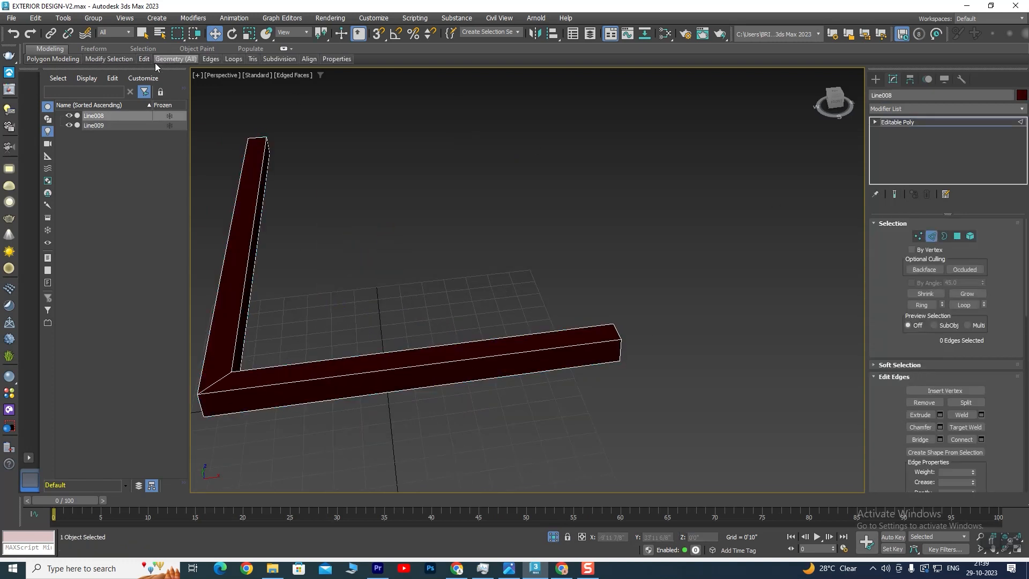
mouse_move(144, 60)
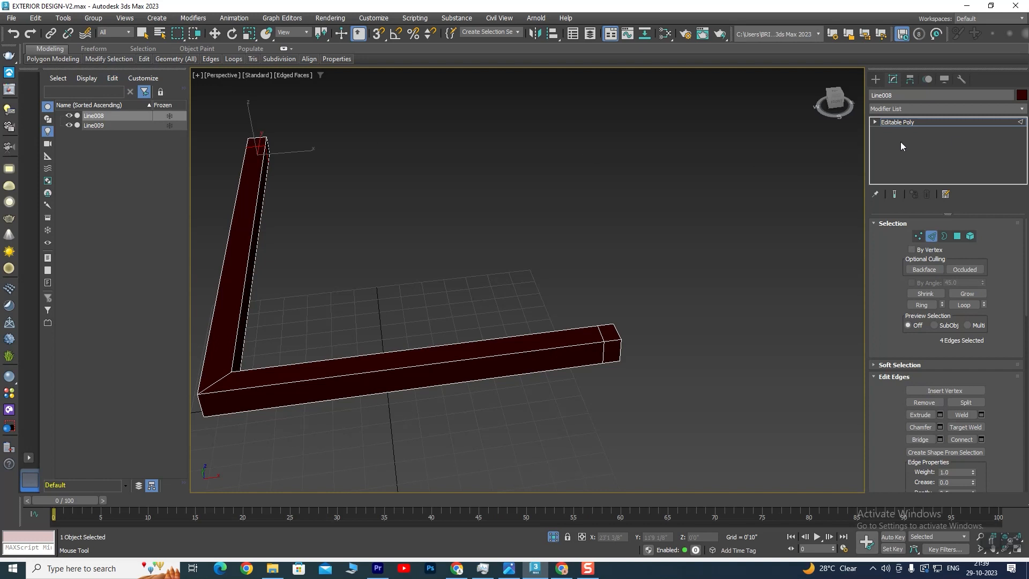
click(907, 122)
click(957, 237)
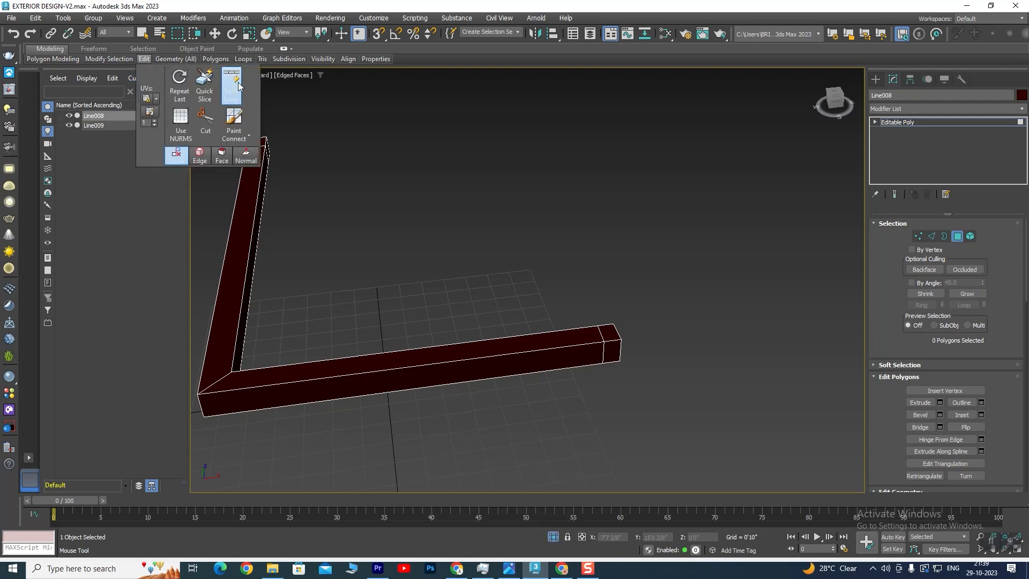
click(957, 236)
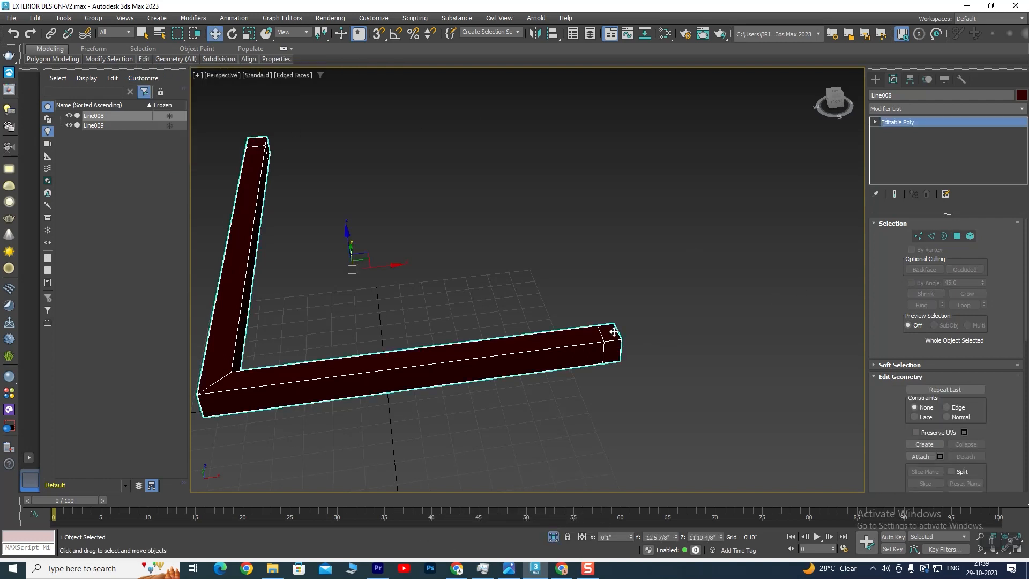
click(957, 236)
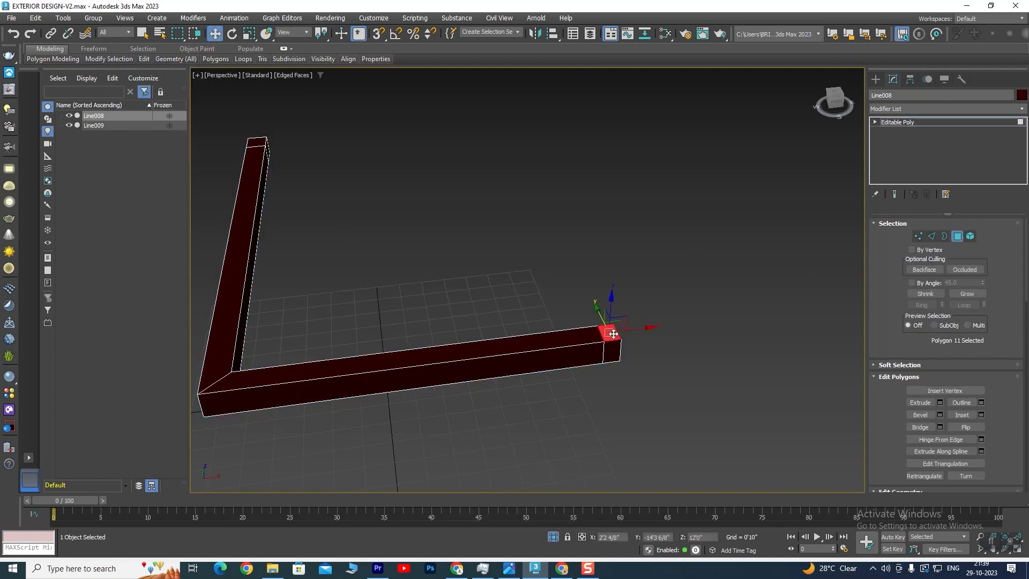
- Try to extrude the top faces at both ends of the lower bar upward by 4'11 6/8"
scroll(440, 227, down, 4)
alt+middle_drag(488, 290, 461, 267)
middle_drag(457, 218, 482, 422)
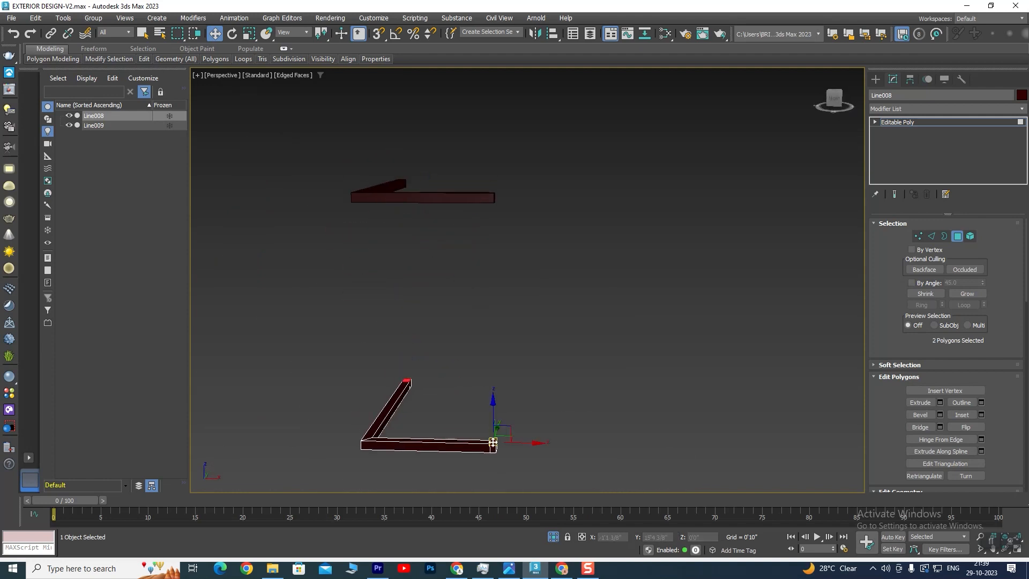
right_click(489, 447)
click(397, 447)
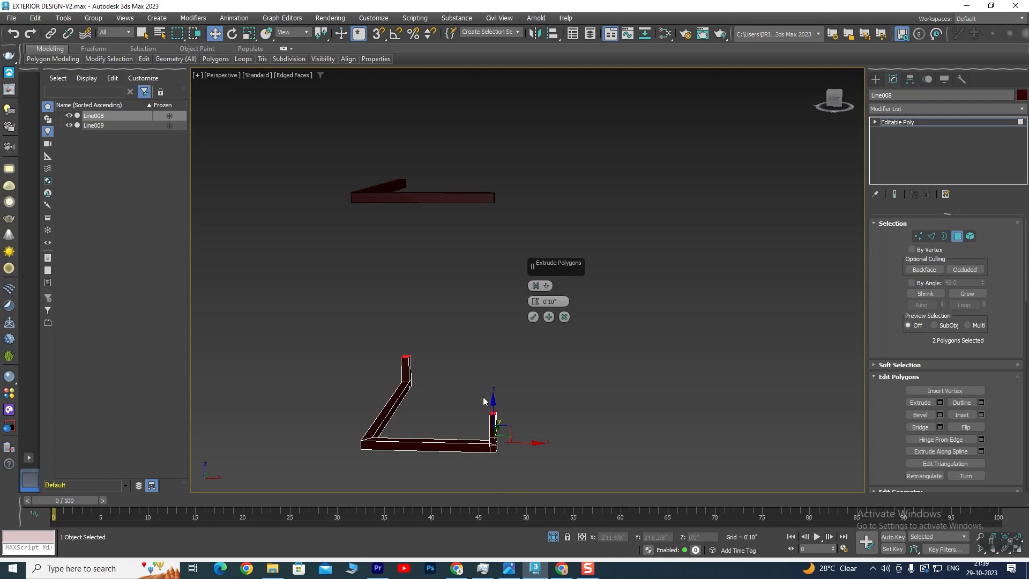
drag(537, 300, 570, 129)
click(624, 114)
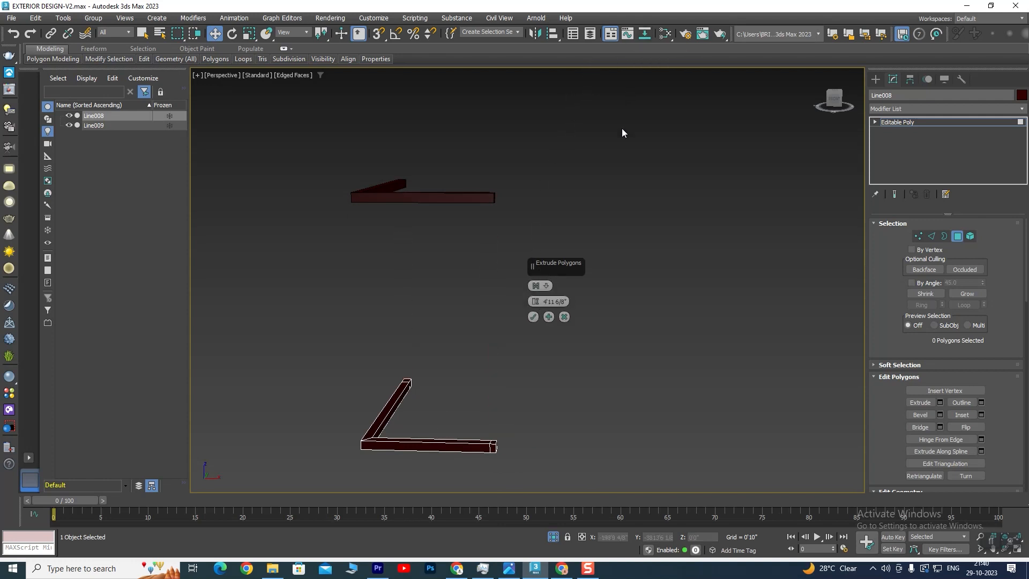
click(564, 316)
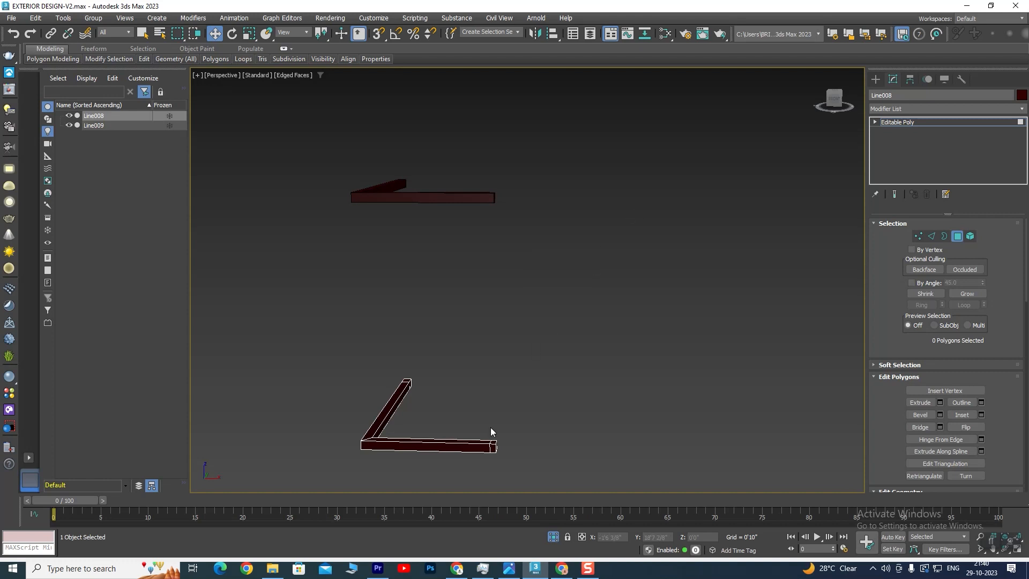
- Select the small top faces at both free ends of the lower bar and extrude them upward 4'11 6/8"
scroll(494, 453, up, 4)
middle_drag(506, 393, 536, 326)
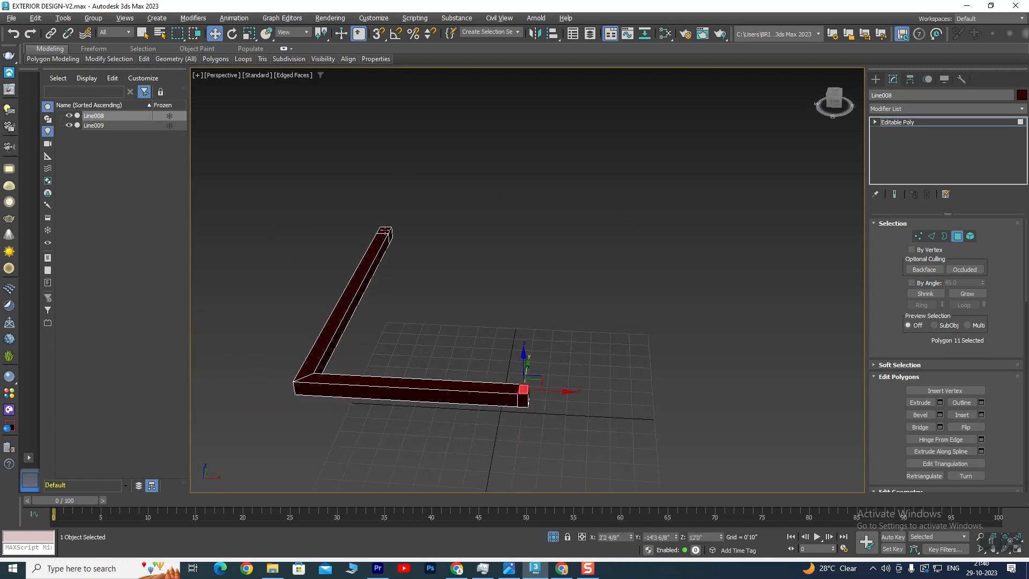
ctrl+click(385, 231)
right_click(385, 230)
click(314, 257)
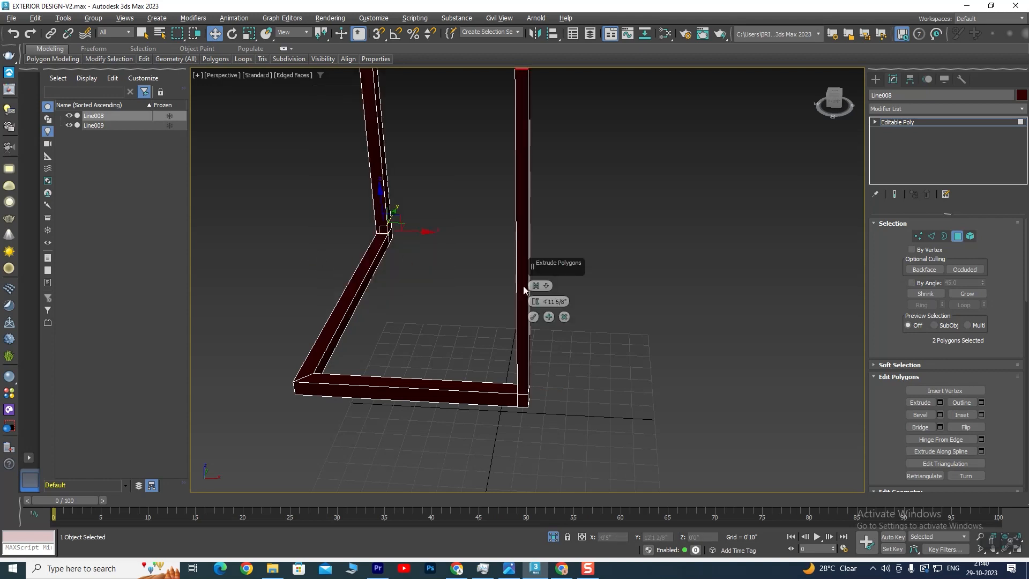
- Move the top faces of the two uprights up along Z until they meet the upper bar
scroll(558, 253, down, 5)
middle_drag(556, 252, 524, 375)
alt+middle_drag(524, 375, 552, 312)
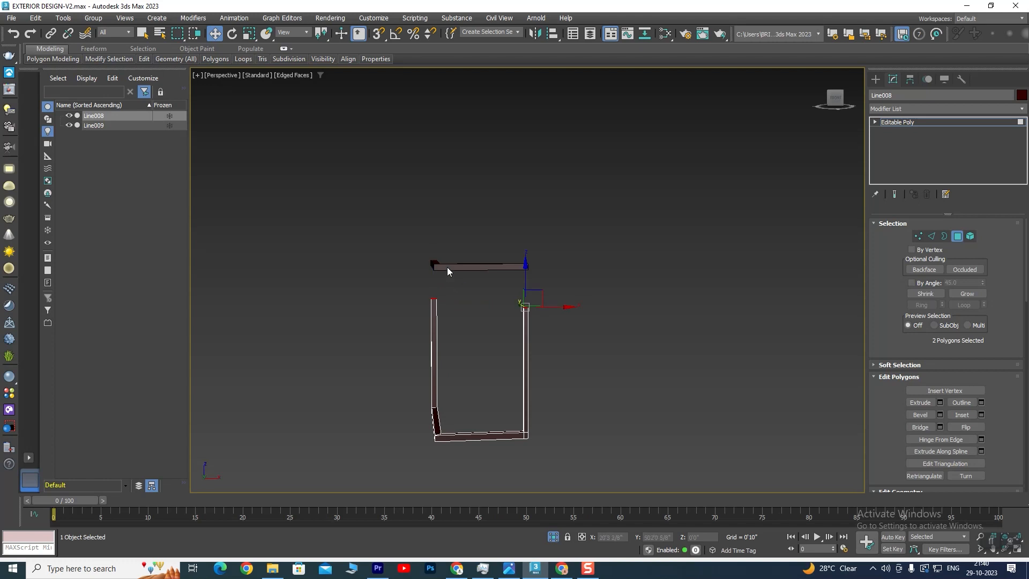
scroll(447, 268, up, 3)
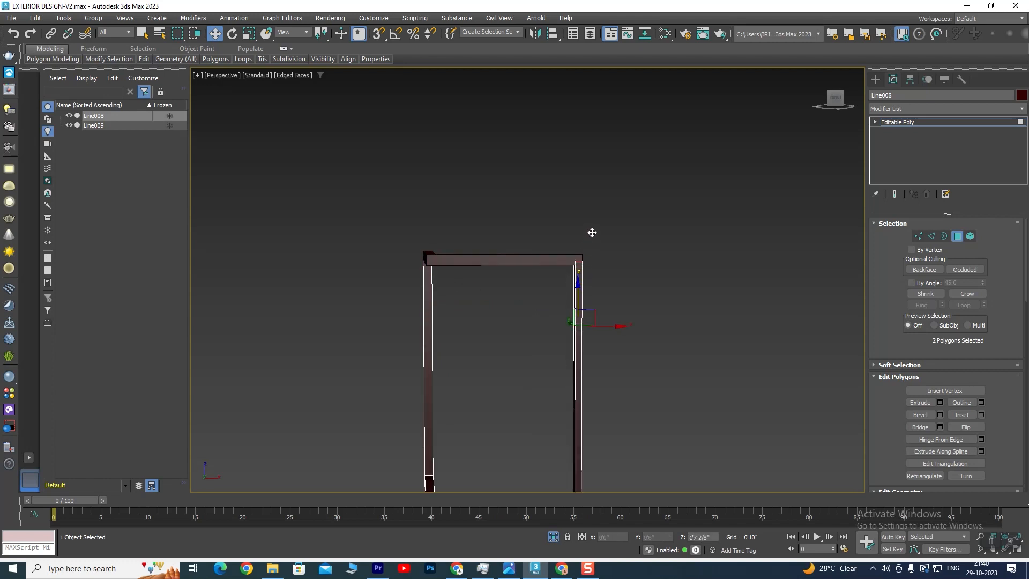
alt+middle_drag(603, 245, 536, 348)
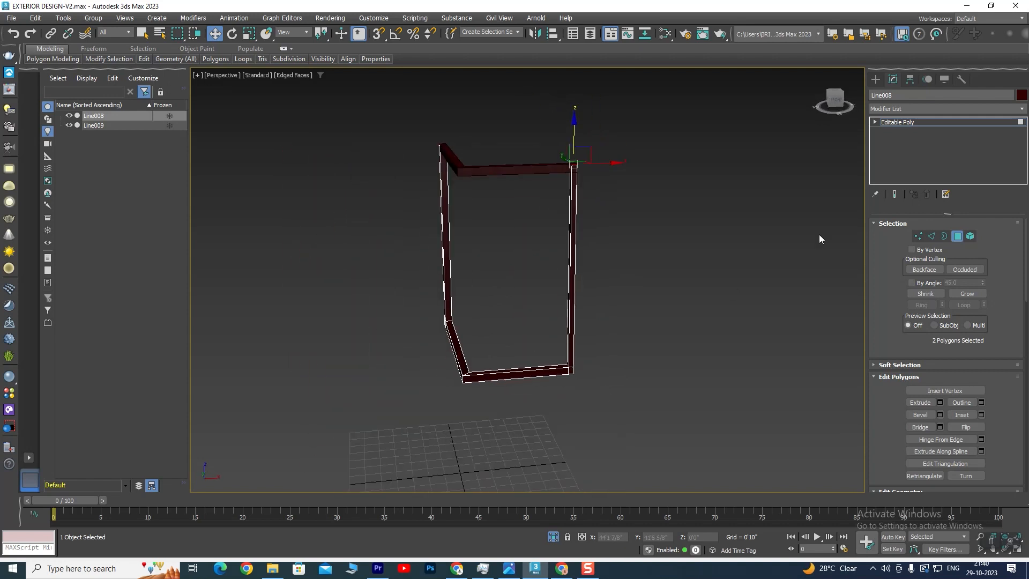
- Leave polygon editing and attach the upper L-shaped bar to the lower bar and its uprights
click(898, 122)
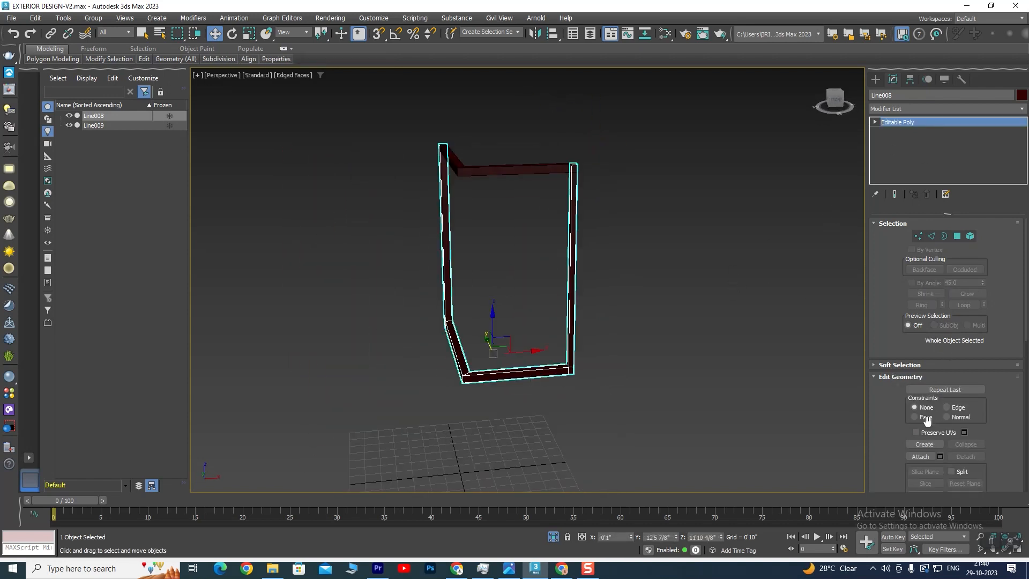
click(921, 456)
click(499, 171)
alt+middle_drag(503, 247, 531, 274)
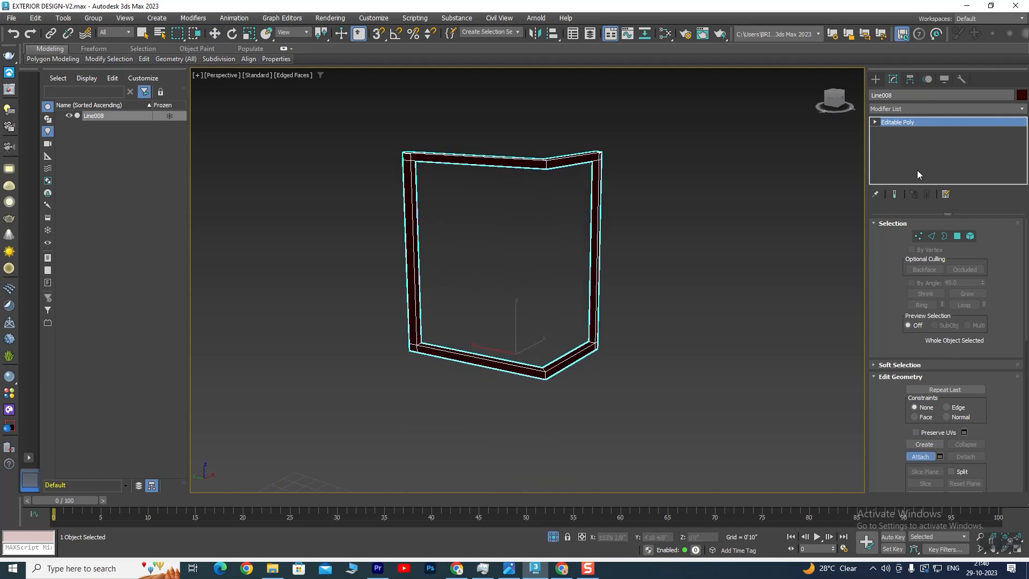
- End the isolation to bring back the whole house and check the frame in the corner opening
click(557, 540)
alt+middle_drag(577, 327, 583, 373)
scroll(461, 346, up, 4)
scroll(583, 373, down, 3)
mouse_move(493, 327)
alt+middle_down()
mouse_move(547, 322)
mouse_move(477, 329)
mouse_move(478, 337)
alt+middle_up()
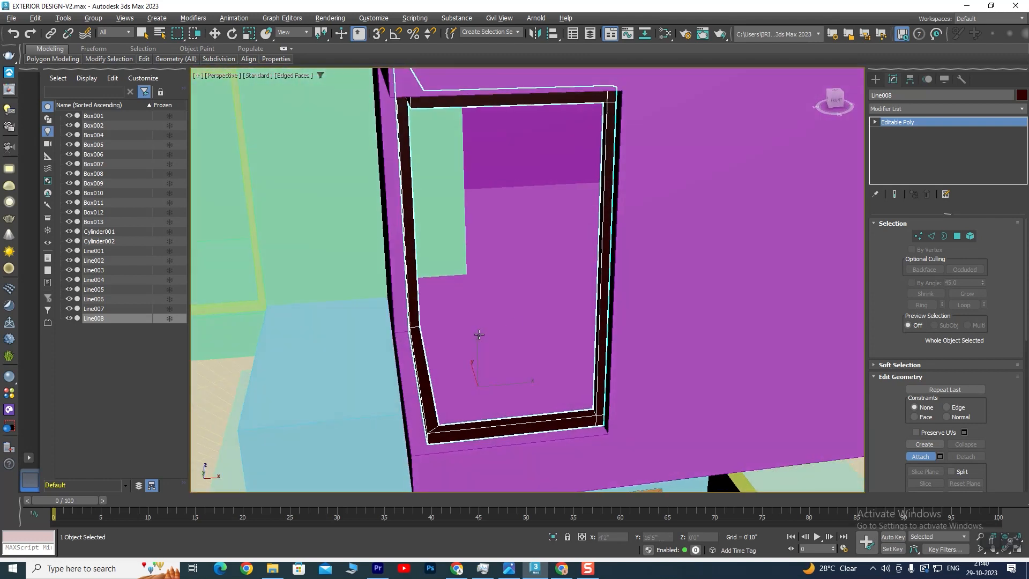
- Select all frame vertices along the front-wall jamb and shift them slightly along X to fit the opening
click(920, 237)
scroll(670, 270, down, 3)
alt+middle_drag(667, 269, 687, 198)
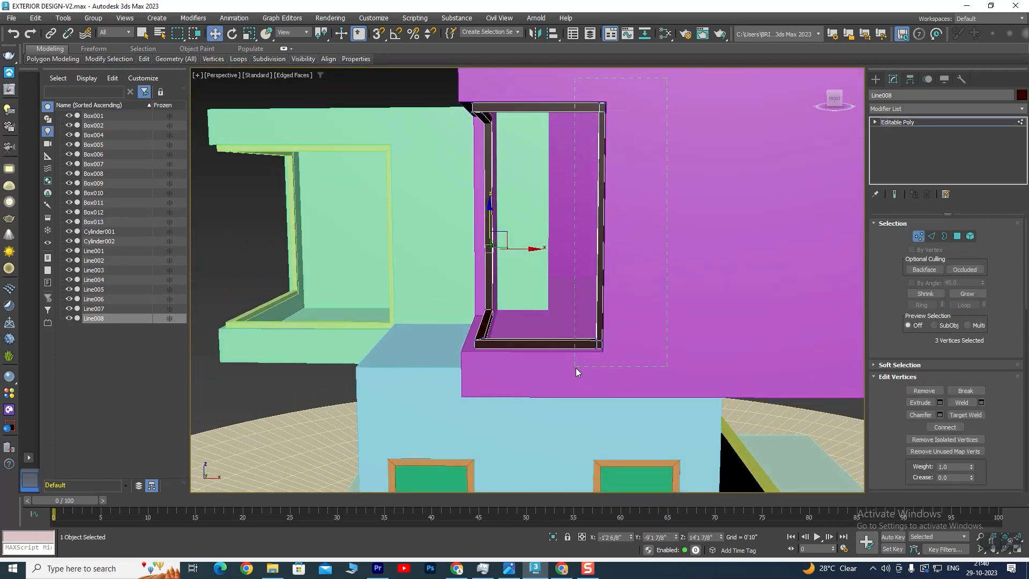
scroll(576, 316, up, 5)
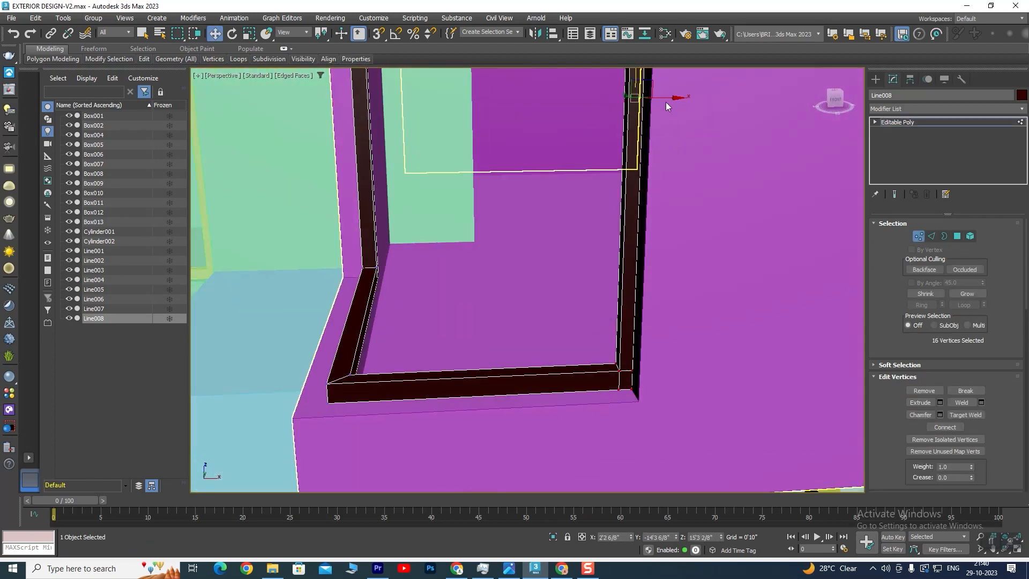
drag(674, 99, 666, 99)
key(alt+w)
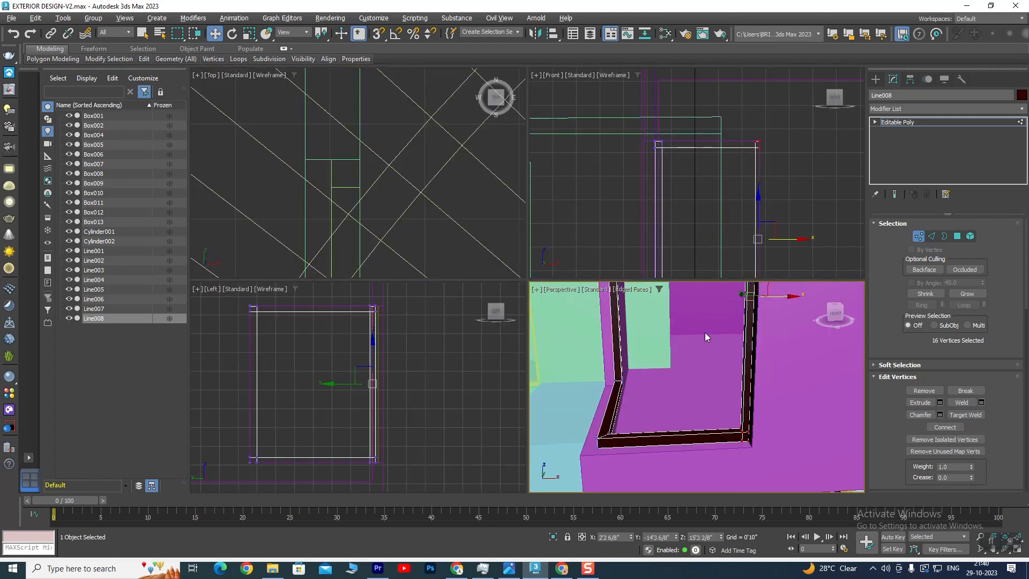
key(alt+w)
scroll(580, 314, down, 4)
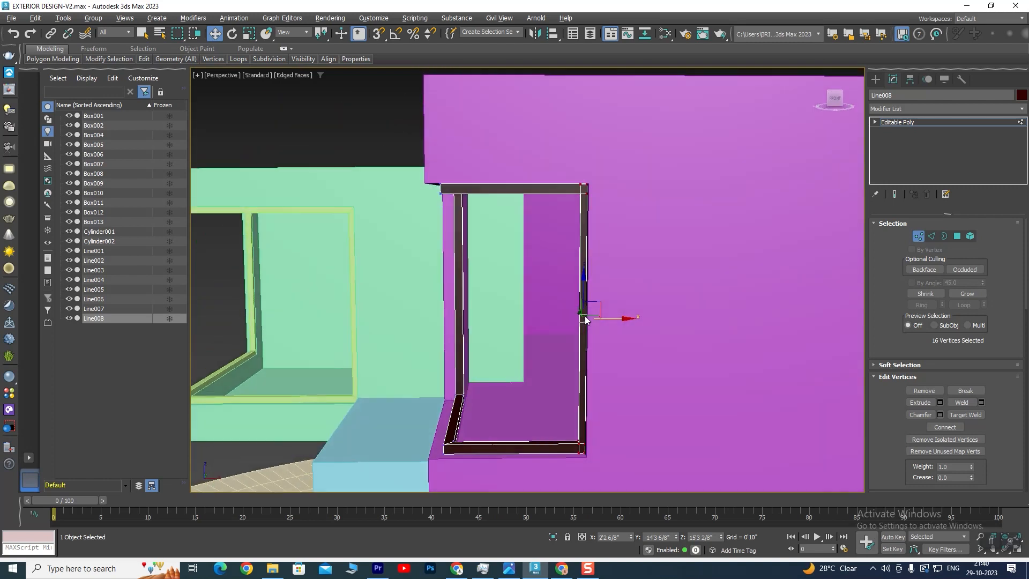
- Shift the inner-edge vertices of the dark red frame's front-wall jamb slightly along X, leave vertex editing and deselect the frame
drag(582, 477, 583, 470)
scroll(593, 359, up, 5)
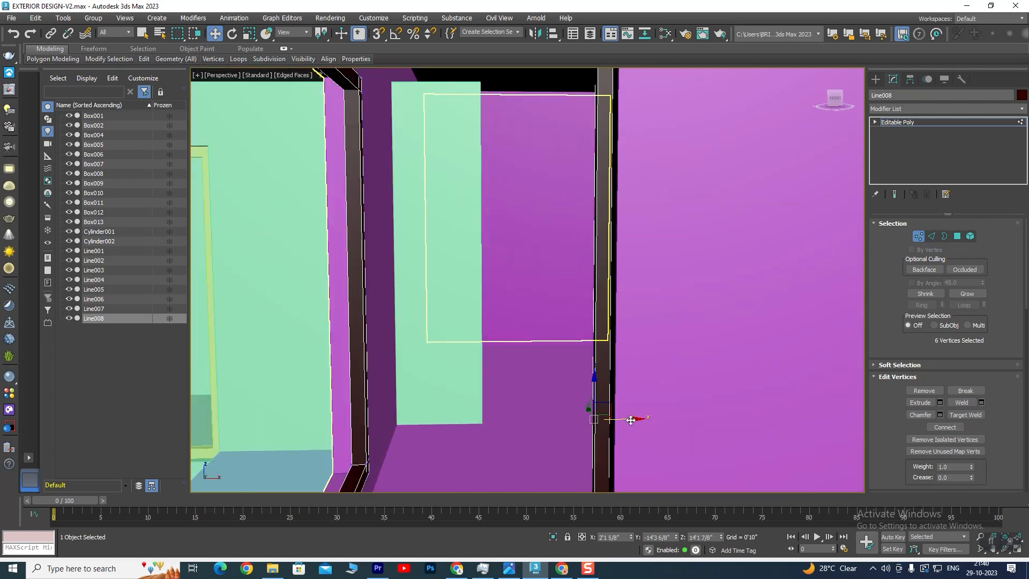
drag(634, 420, 626, 422)
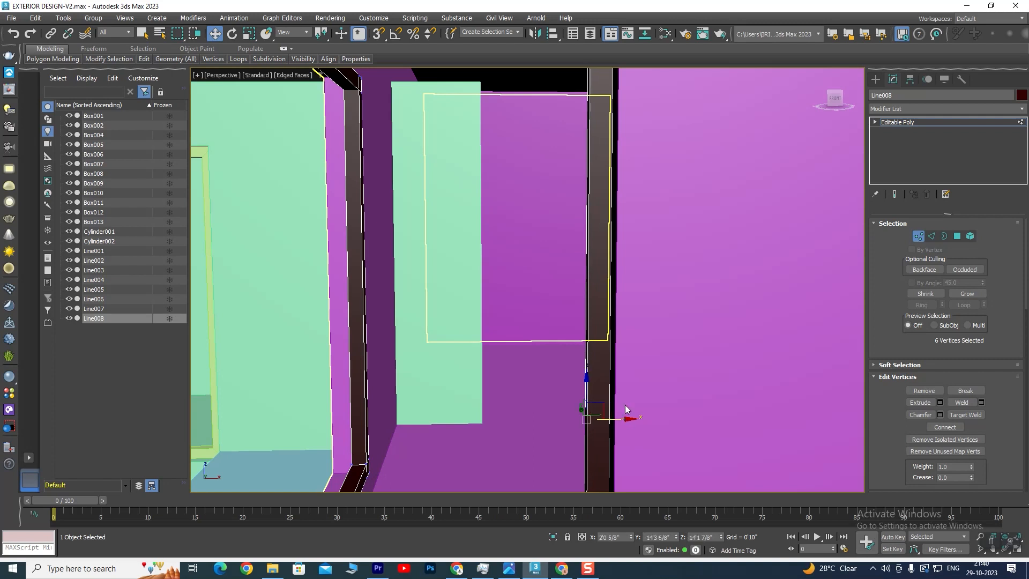
scroll(622, 382, down, 4)
mouse_move(663, 398)
alt+middle_down()
mouse_move(653, 397)
mouse_move(682, 383)
mouse_move(789, 380)
mouse_move(780, 391)
mouse_move(617, 392)
mouse_move(682, 396)
alt+middle_up()
scroll(604, 388, up, 3)
middle_drag(604, 388, 609, 292)
alt+middle_drag(532, 384, 578, 335)
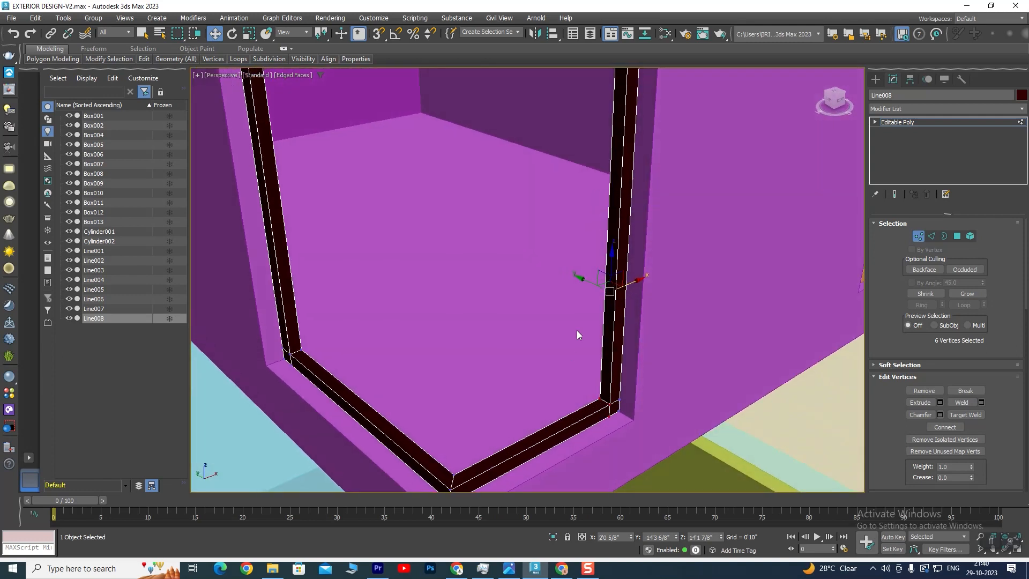
click(895, 126)
scroll(596, 268, down, 7)
alt+middle_drag(733, 185, 724, 123)
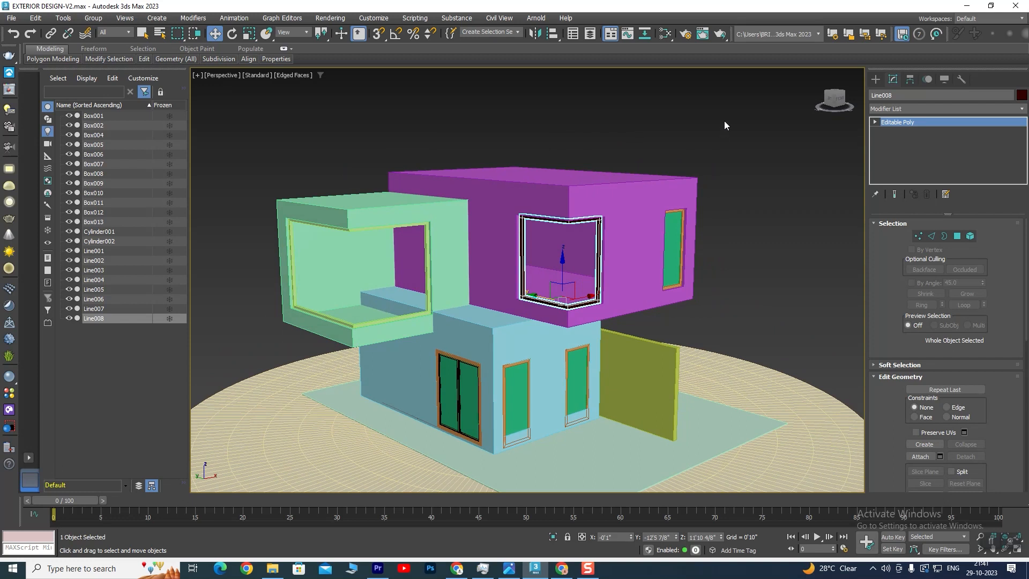
click(724, 126)
- Check the finished corner frame on the purple box and compare the house with the reference photo
scroll(589, 278, up, 6)
middle_drag(586, 287, 549, 257)
scroll(569, 230, down, 6)
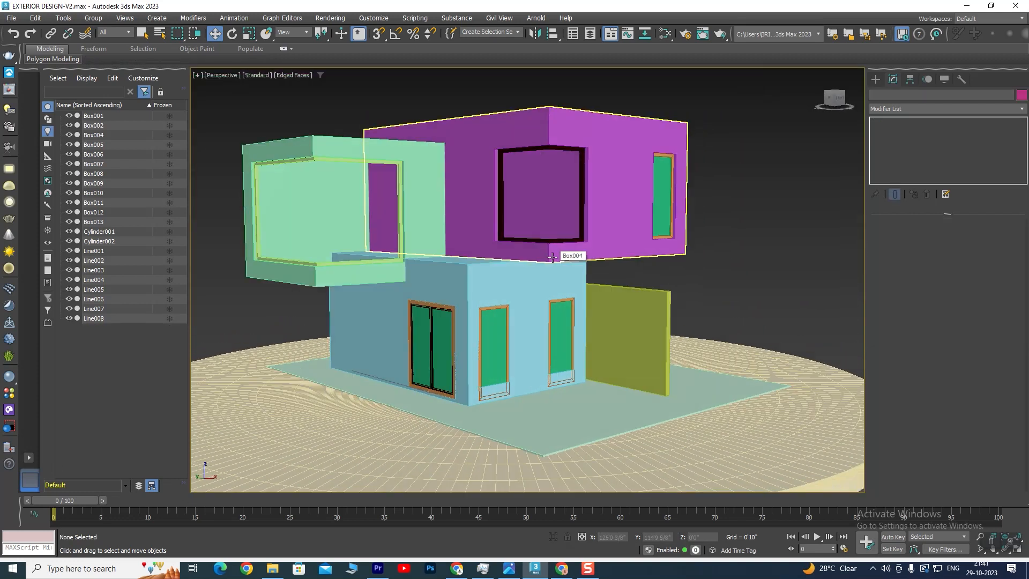
scroll(537, 179, up, 4)
scroll(534, 195, down, 4)
mouse_move(535, 195)
alt+middle_down()
mouse_move(483, 241)
mouse_move(550, 206)
alt+middle_up()
click(509, 570)
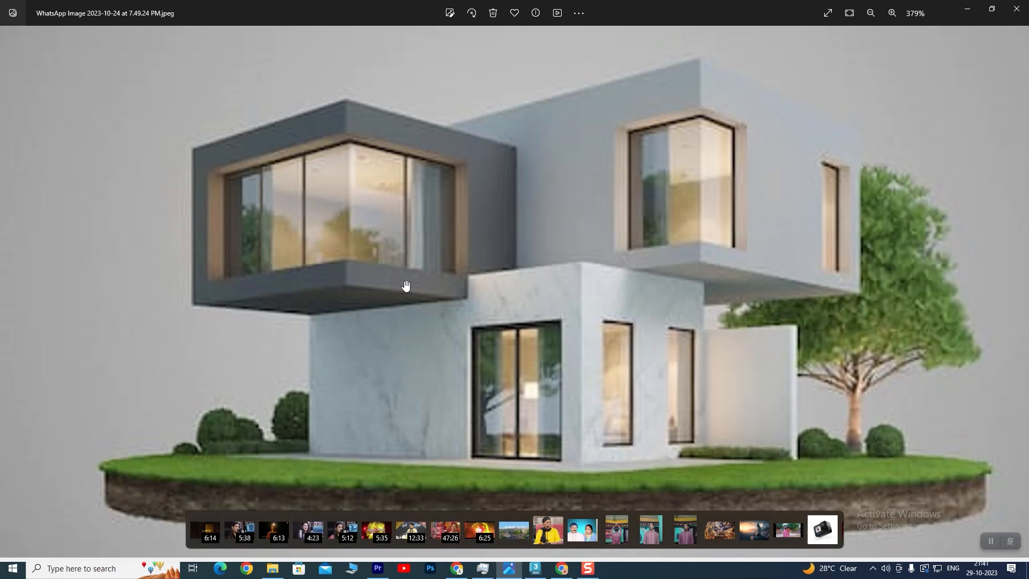
click(966, 10)
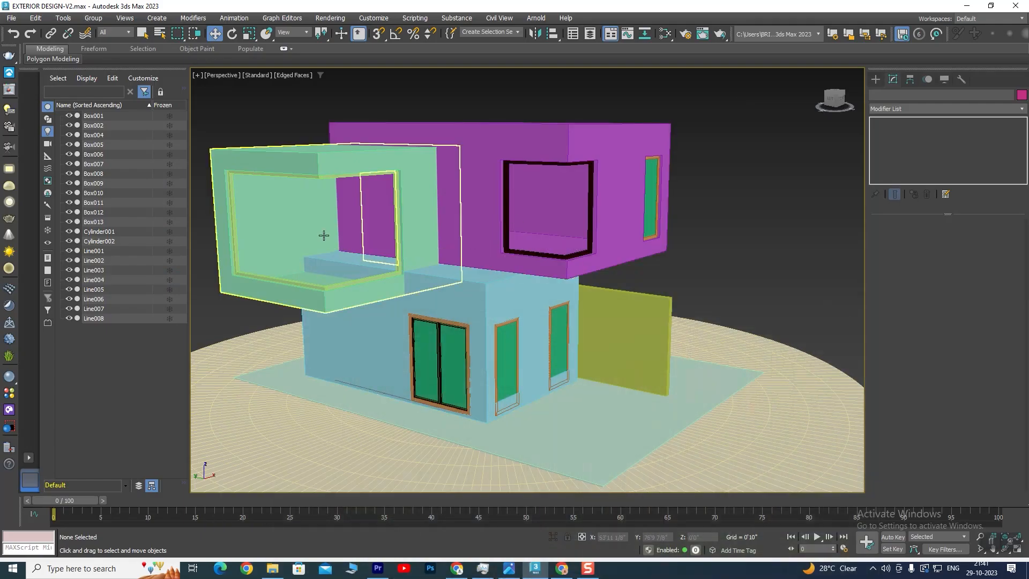
- In the Left view, draw a vertical line as a mullion spanning the full height of the green box's window frame
scroll(296, 239, up, 5)
middle_drag(296, 238, 494, 308)
key(alt+w)
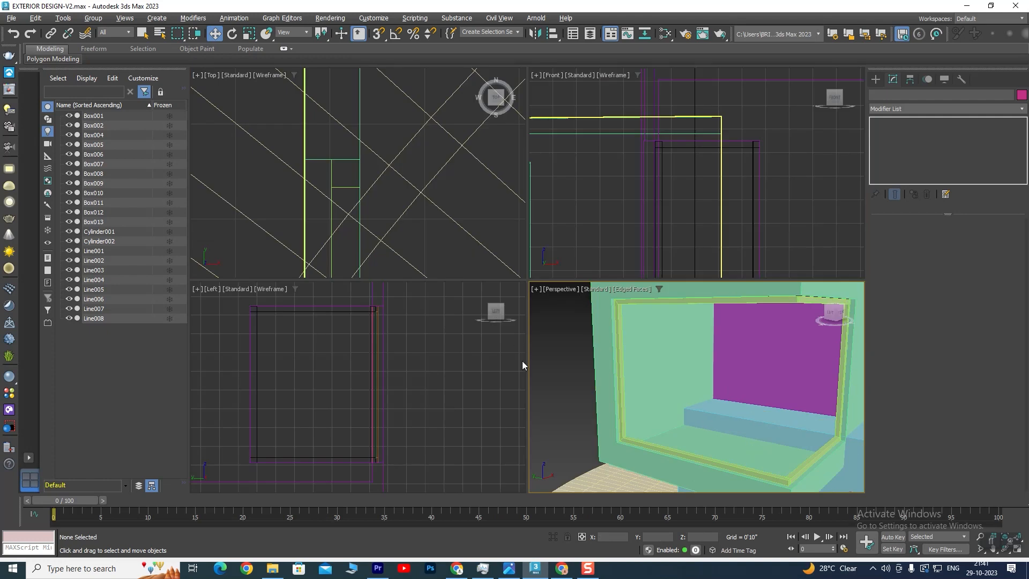
click(468, 361)
key(alt+w)
scroll(544, 334, down, 4)
scroll(544, 333, down, 2)
middle_drag(430, 340, 566, 265)
click(877, 80)
click(889, 96)
click(907, 164)
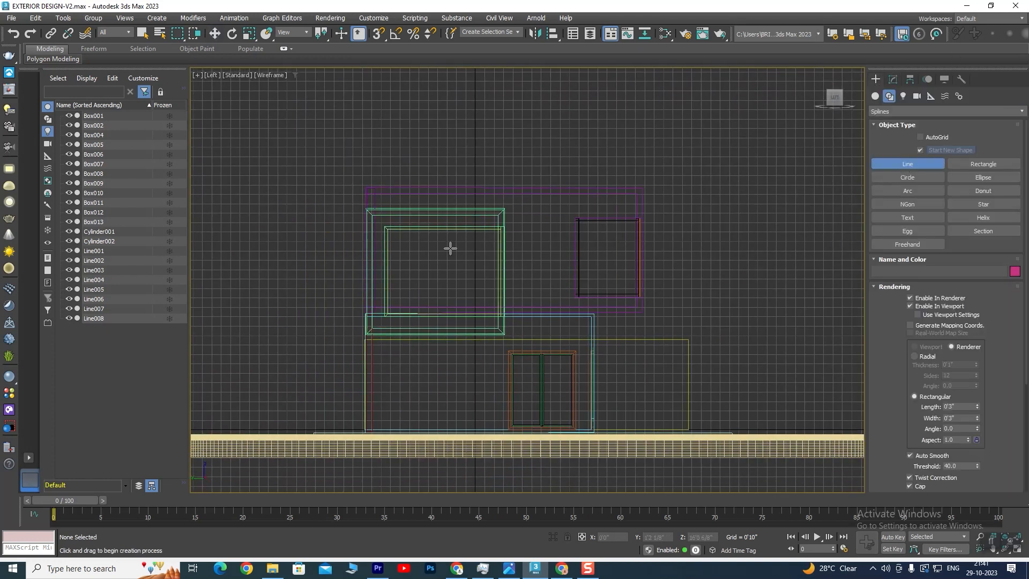
click(423, 229)
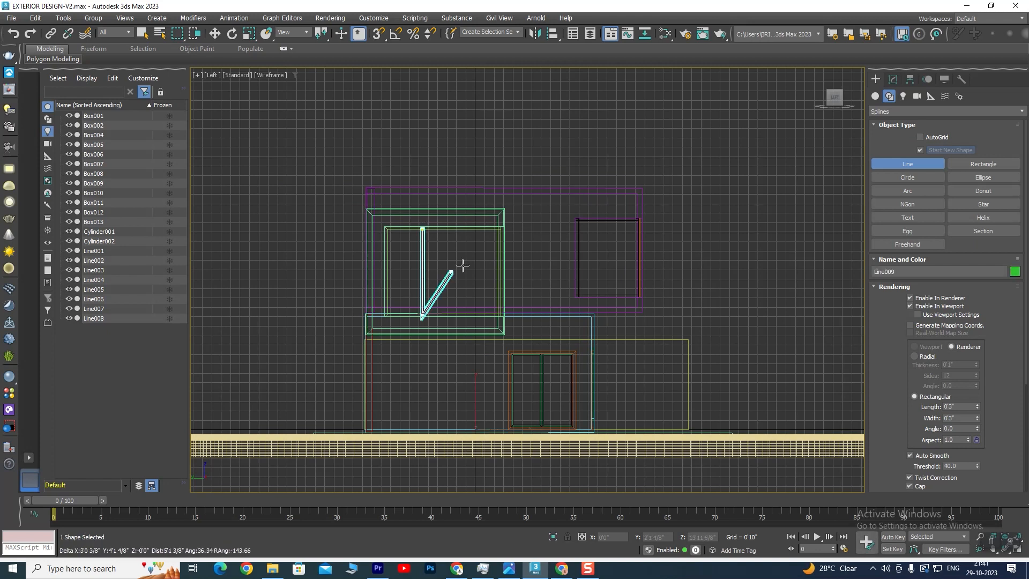
right_click(447, 283)
right_click(452, 283)
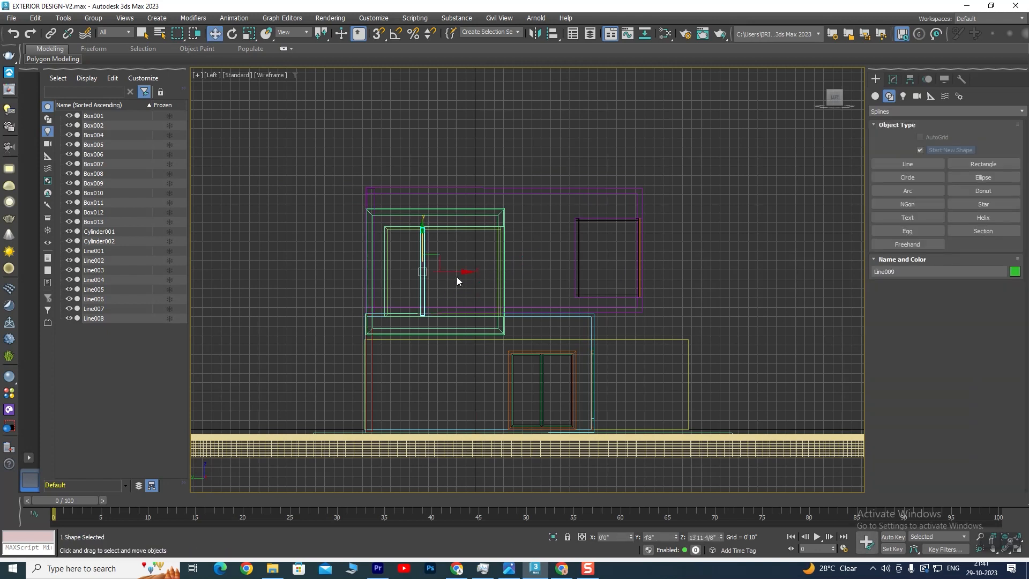
- Copy the mullion about 4' along the green box's side window and check the spacing against the reference photo
mouse_move(464, 273)
mouse_down()
mouse_move(506, 272)
mouse_move(527, 310)
mouse_up()
click(523, 330)
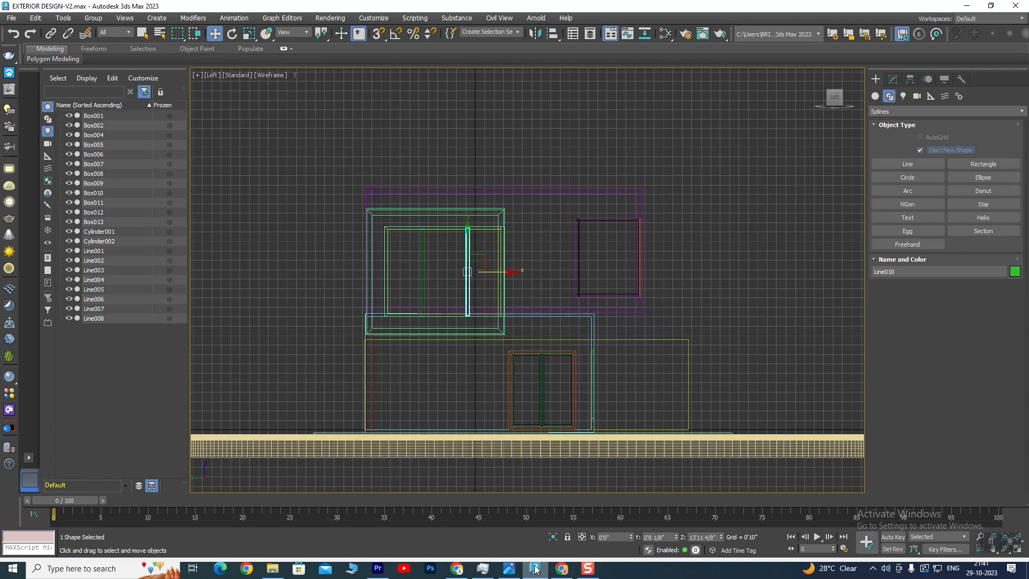
click(510, 570)
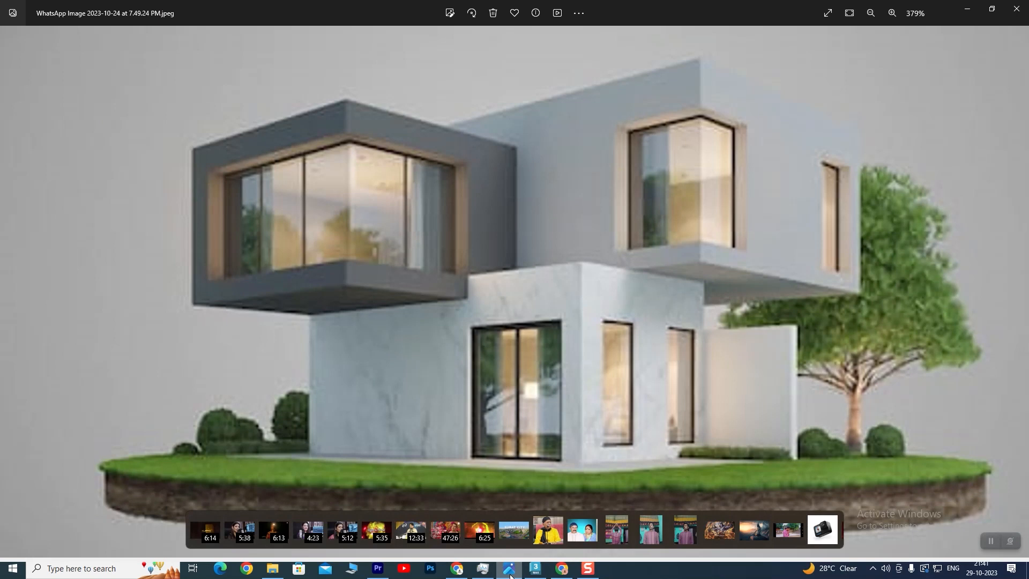
click(510, 572)
- Select both mullions and move them about 13'2" along X in the Front view to the green box's outer side frame
key(alt+w)
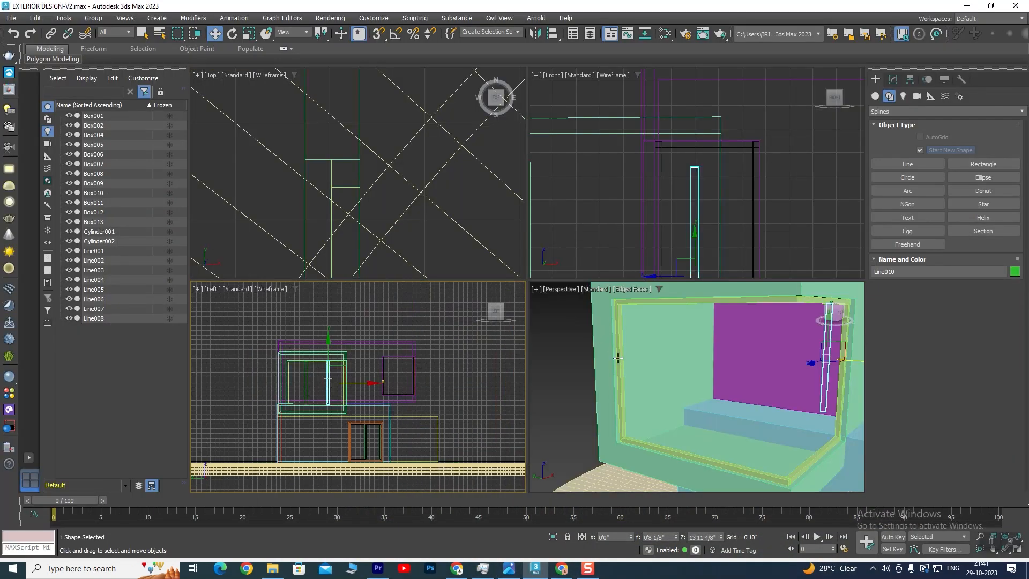
key(alt+w)
alt+middle_drag(673, 356, 647, 335)
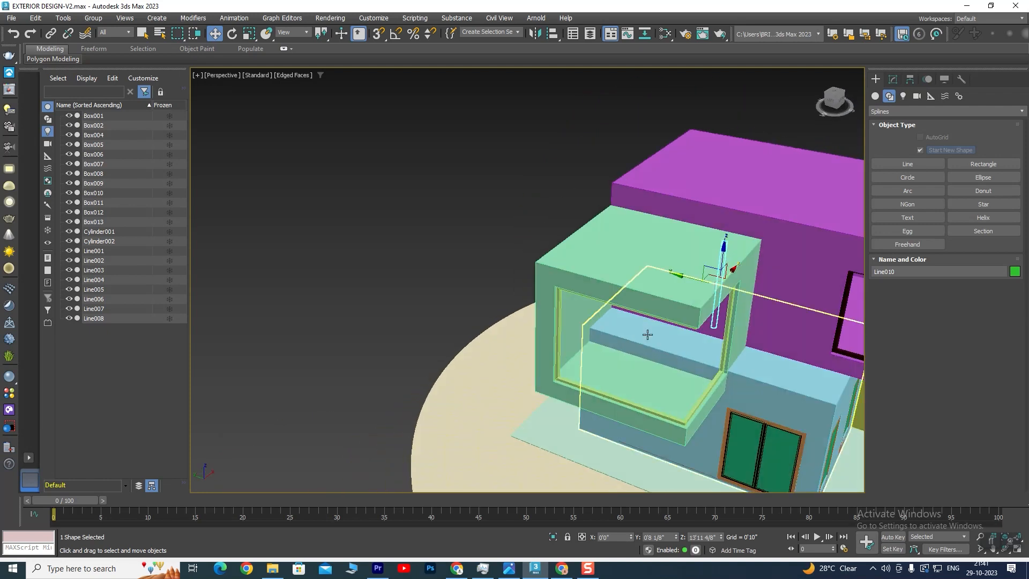
scroll(647, 335, down, 5)
key(alt+w)
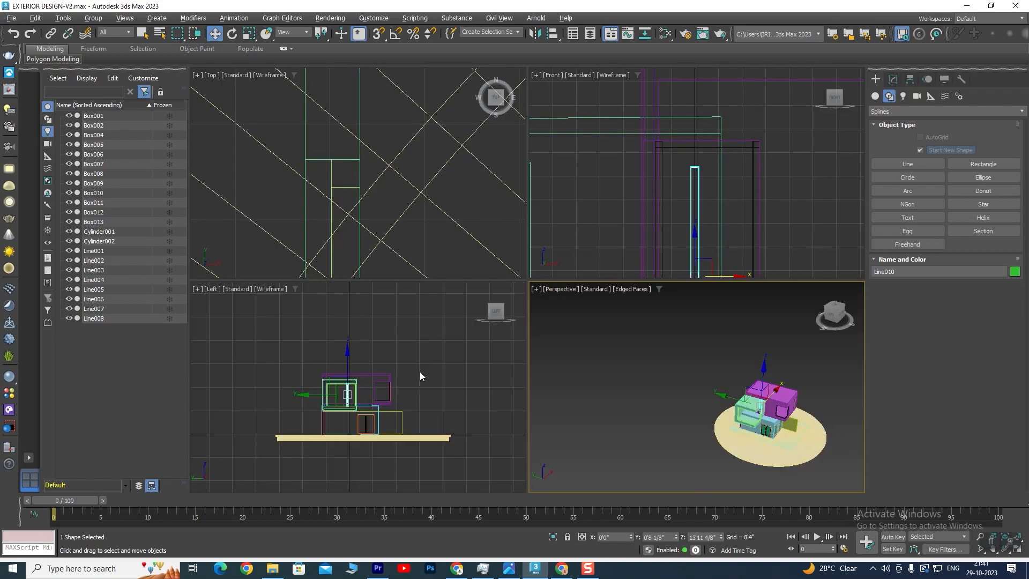
scroll(667, 186, down, 2)
middle_drag(698, 197, 734, 157)
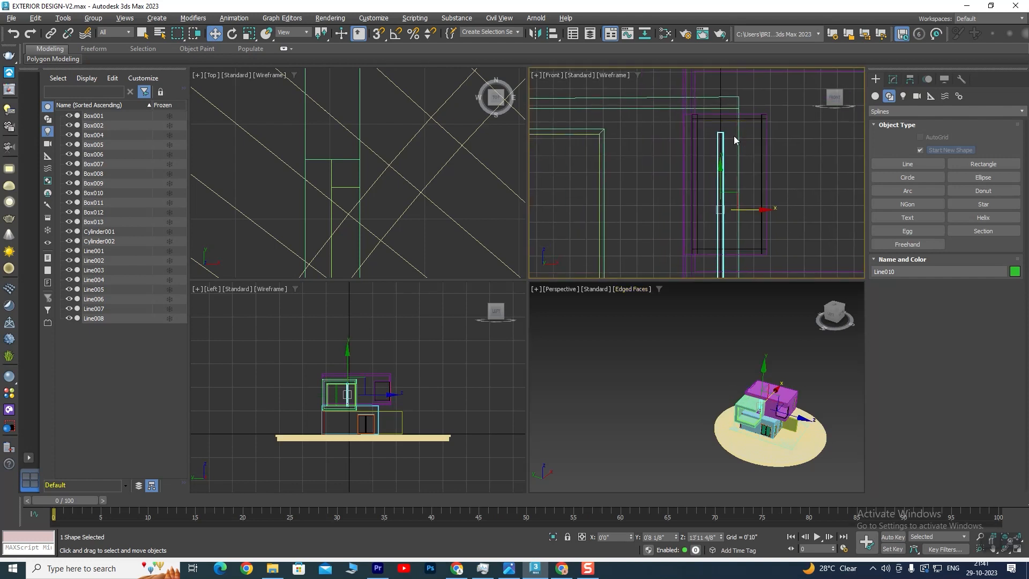
ctrl+click(714, 150)
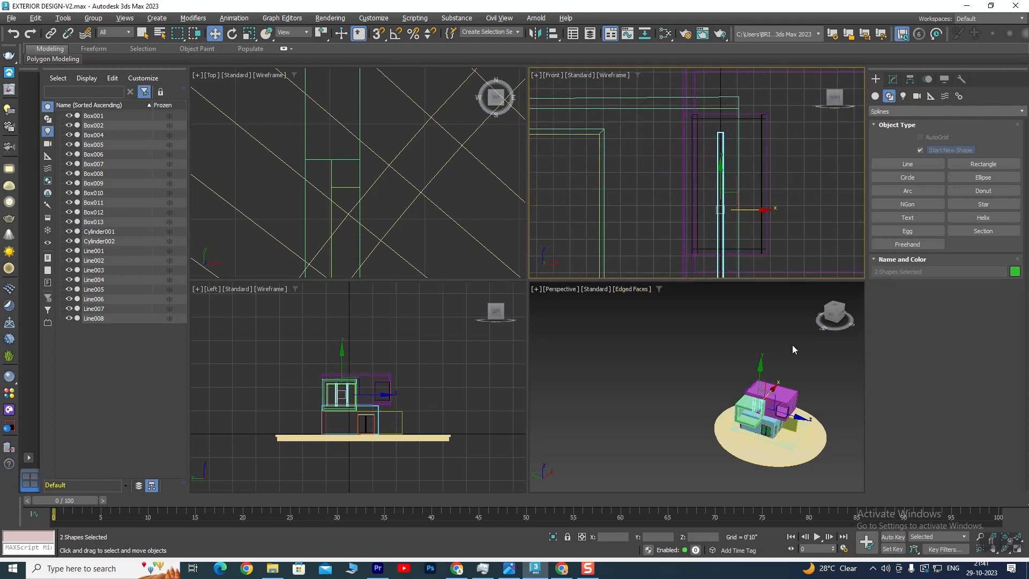
scroll(751, 417, up, 5)
scroll(754, 194, down, 2)
middle_drag(727, 194, 749, 165)
drag(794, 173, 609, 202)
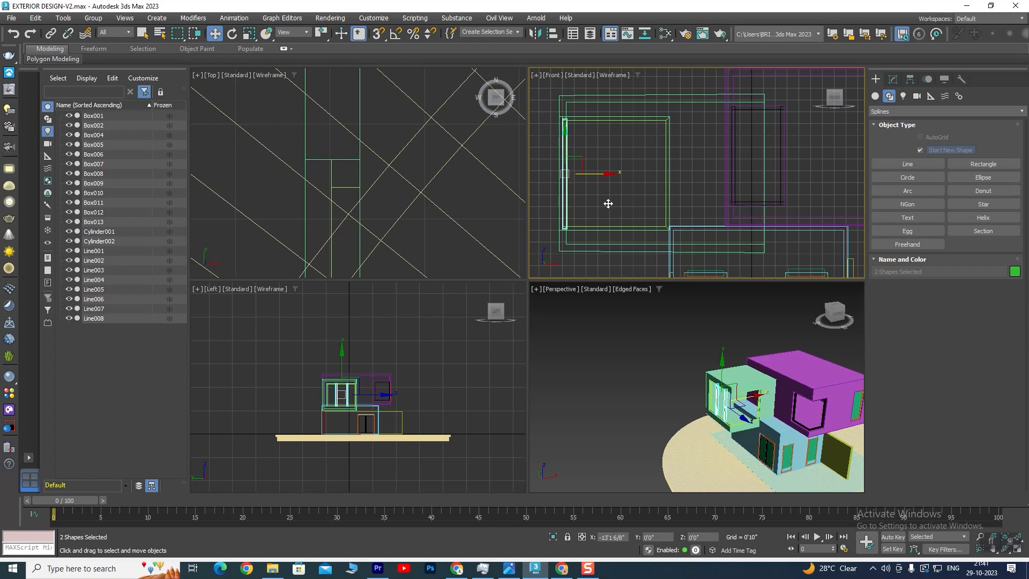
scroll(609, 204, up, 4)
scroll(740, 418, up, 3)
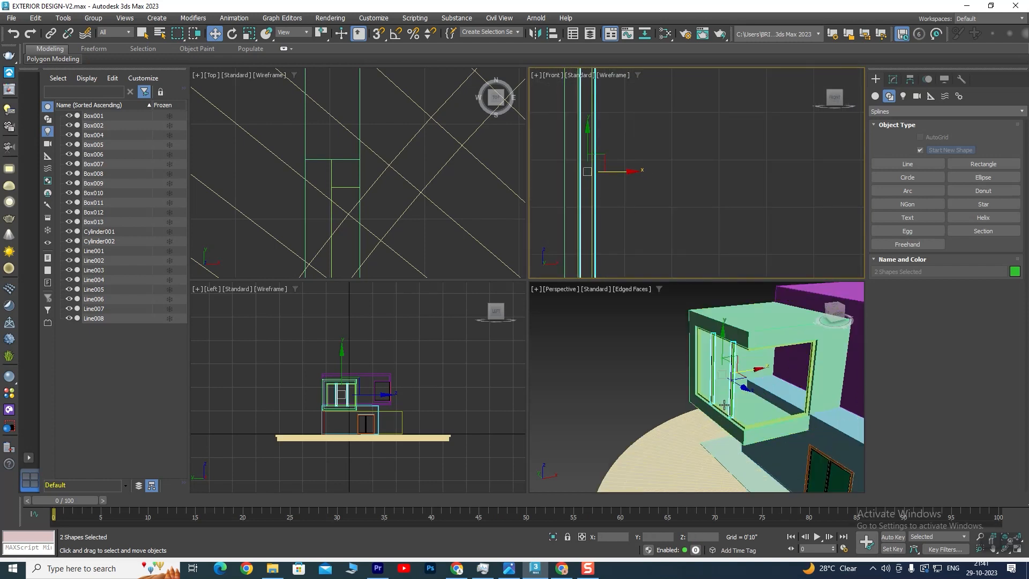
- Nudge both mullions slightly along X so they line up with the bottom bar of the side window frame
key(alt+w)
scroll(571, 296, up, 5)
mouse_move(571, 297)
middle_down()
mouse_move(611, 333)
mouse_move(586, 314)
mouse_move(588, 283)
mouse_move(574, 308)
middle_up()
scroll(609, 335, up, 4)
scroll(589, 281, down, 4)
scroll(589, 253, up, 4)
middle_drag(584, 272, 593, 219)
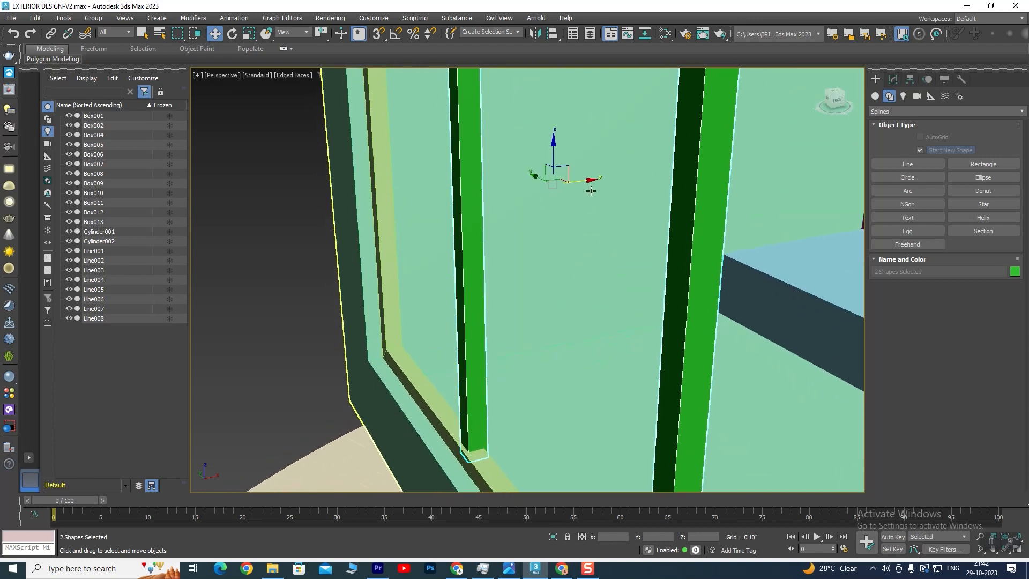
drag(588, 180, 582, 183)
- Select only the mullion nearer the window corner and shift it slightly along Y to adjust the pane spacing
scroll(568, 217, down, 6)
alt+middle_drag(538, 311, 594, 321)
scroll(501, 245, up, 4)
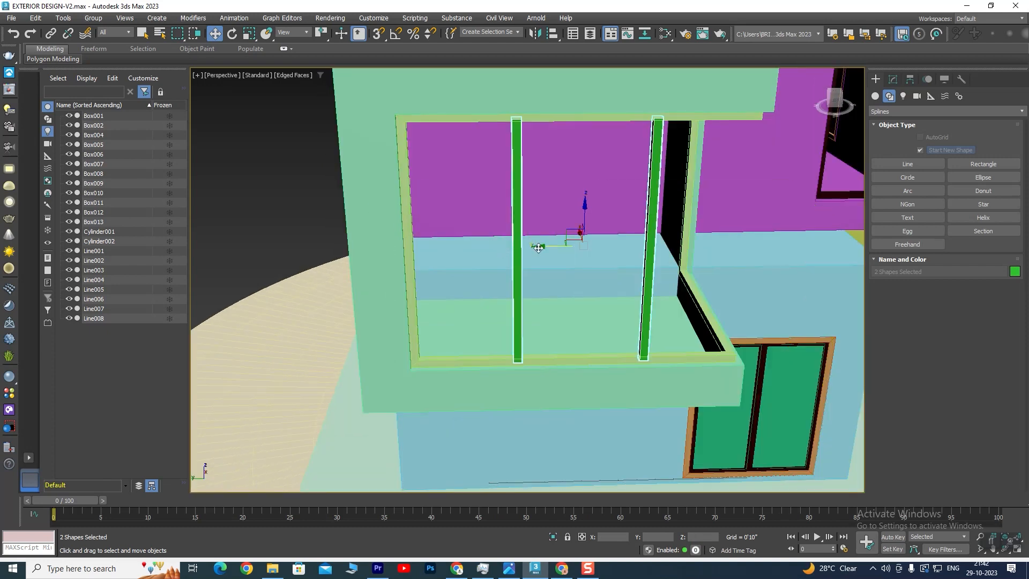
click(643, 285)
drag(600, 245, 591, 247)
scroll(616, 277, down, 3)
alt+middle_drag(661, 303, 600, 328)
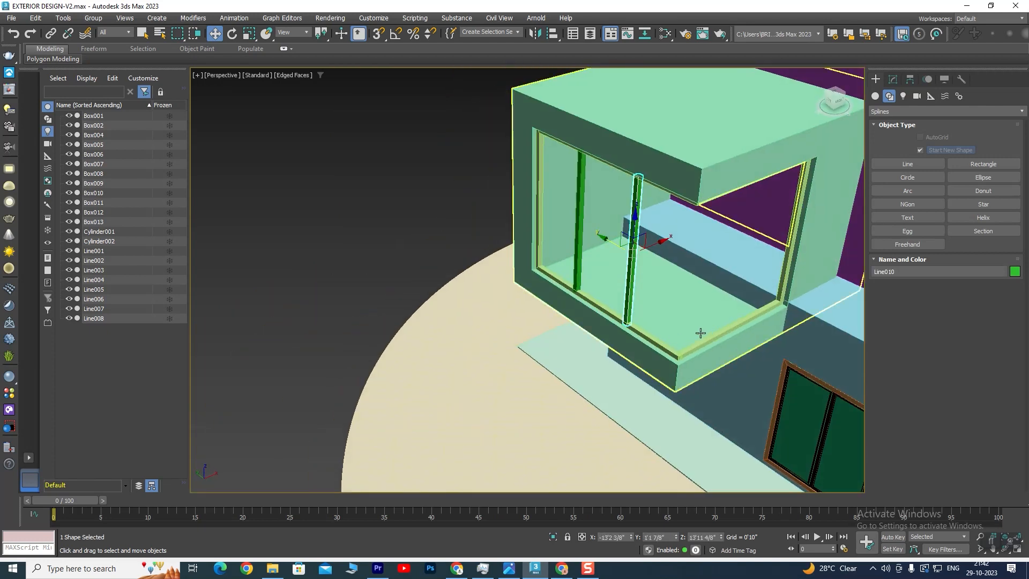
- Copy that mullion along Y to the green box's front window and move the copy along X between the corner and the jamb
middle_drag(696, 336, 586, 332)
shift+drag(499, 231, 547, 265)
click(525, 325)
alt+middle_drag(638, 346, 509, 306)
scroll(593, 335, up, 1)
scroll(592, 335, up, 2)
drag(457, 230, 647, 250)
alt+middle_drag(647, 249, 586, 326)
scroll(659, 335, up, 3)
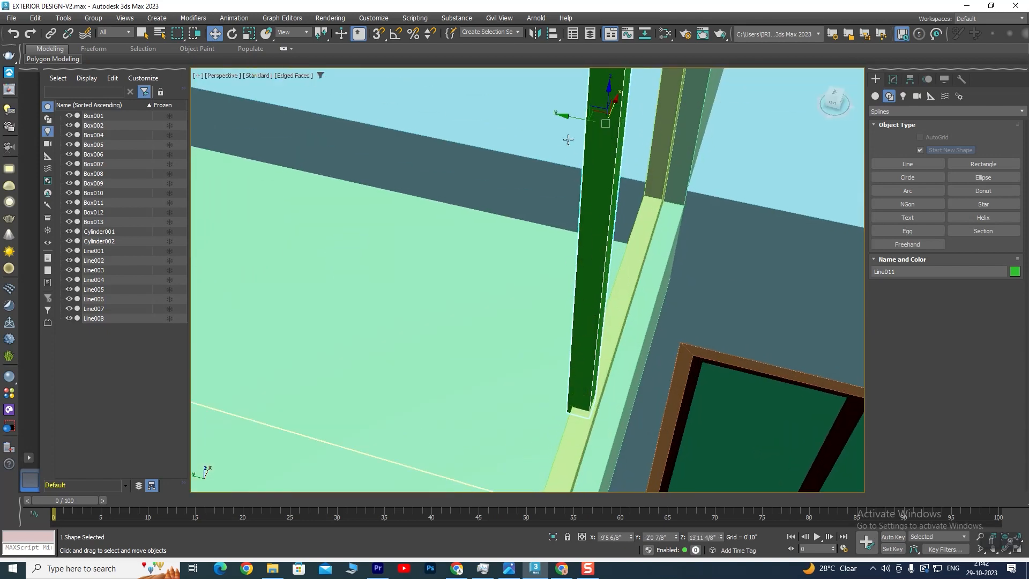
- Nudge the copied mullion slightly along Y so it sits on the front window frame's bottom bar
drag(567, 117, 571, 119)
drag(574, 119, 574, 118)
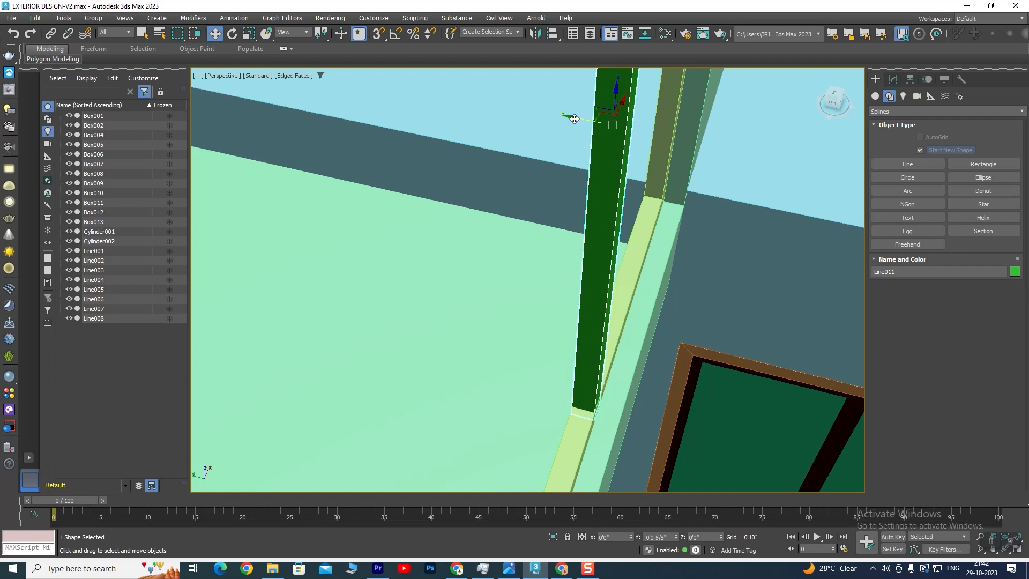
scroll(582, 131, down, 5)
alt+middle_drag(631, 359, 534, 270)
scroll(534, 269, down, 4)
scroll(535, 270, up, 5)
scroll(529, 237, up, 3)
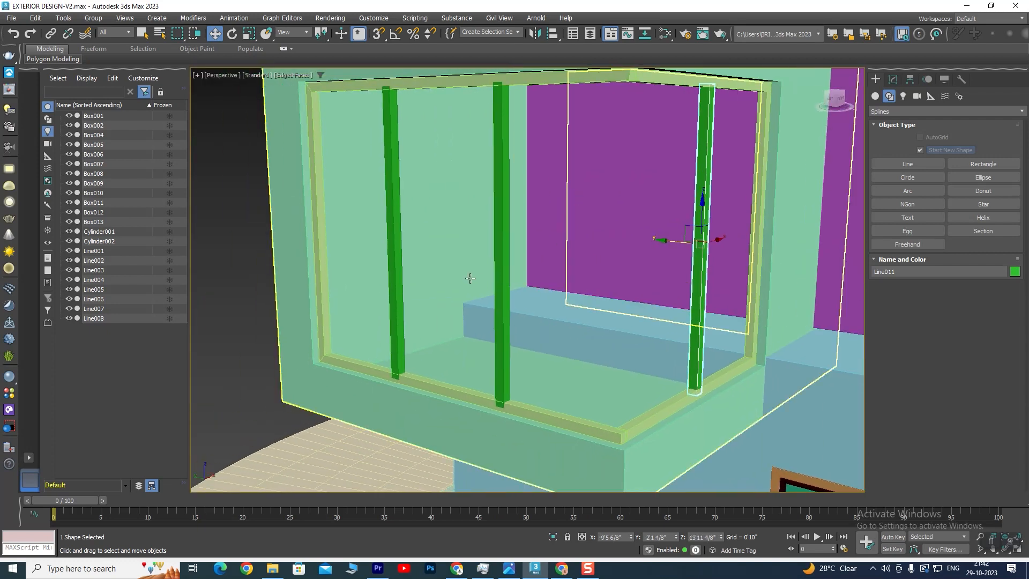
- Select all three green mullions and convert them to Editable Poly
click(892, 79)
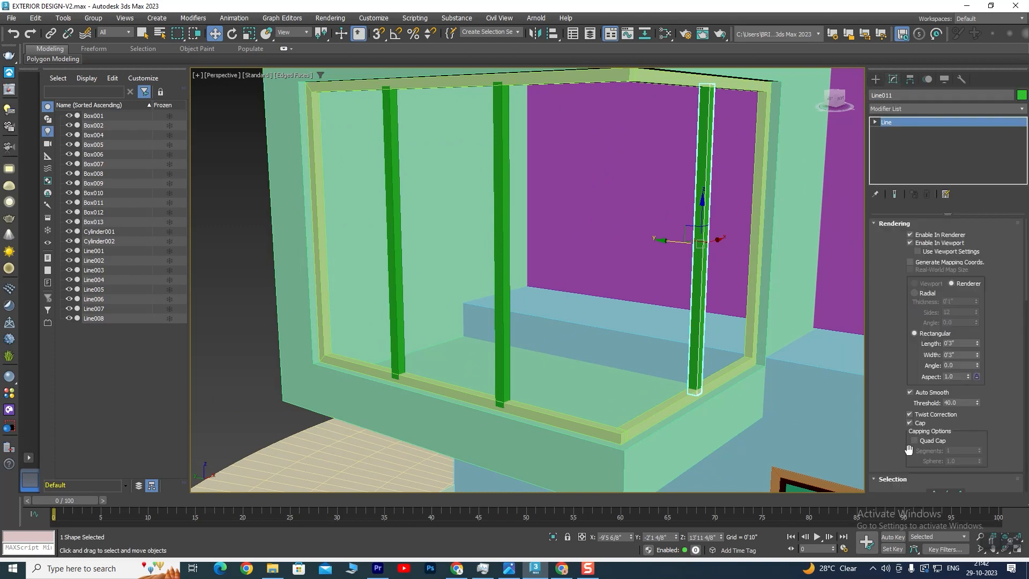
ctrl+click(502, 227)
ctrl+click(397, 214)
right_click(396, 213)
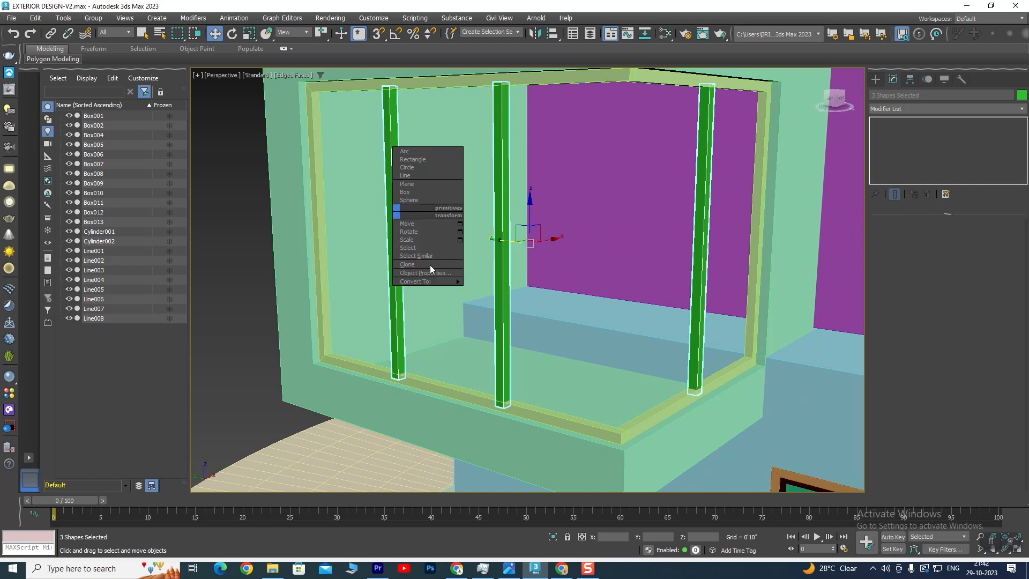
mouse_move(431, 280)
click(499, 297)
- Attach the two side mullions and the yellow corner window frame to the front mullion as one object
click(707, 322)
click(702, 320)
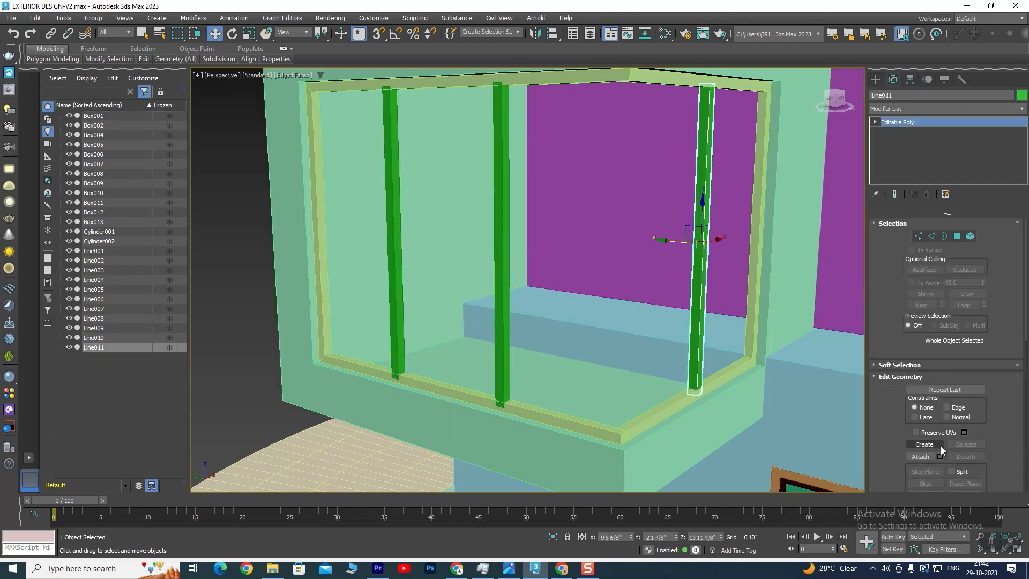
click(504, 337)
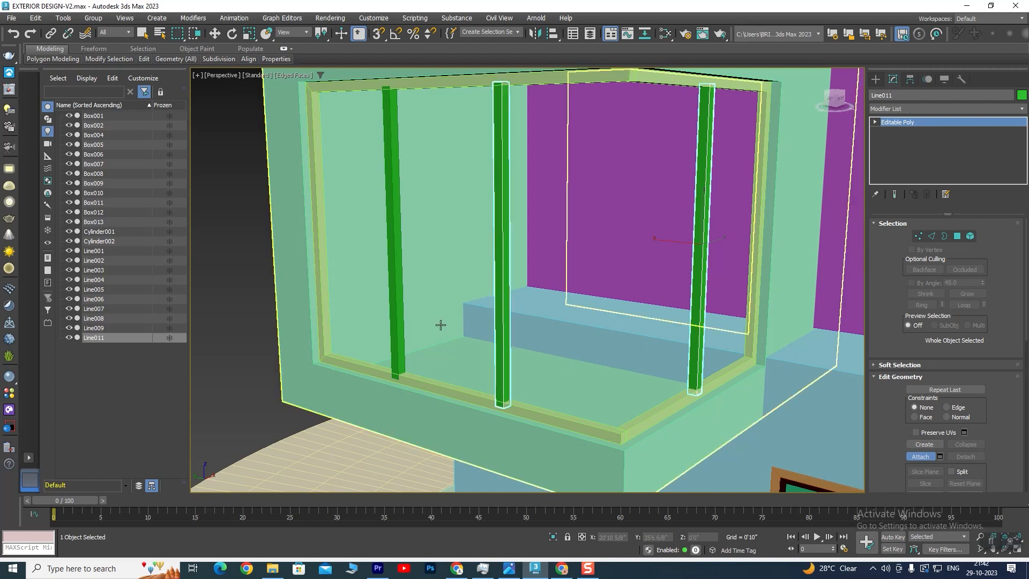
click(401, 302)
scroll(515, 291, down, 5)
scroll(555, 148, up, 6)
click(517, 285)
- Examine how the mullion ends meet the bars of the attached corner frame in the Perspective and Left views
alt+middle_drag(493, 291, 631, 300)
scroll(631, 300, down, 6)
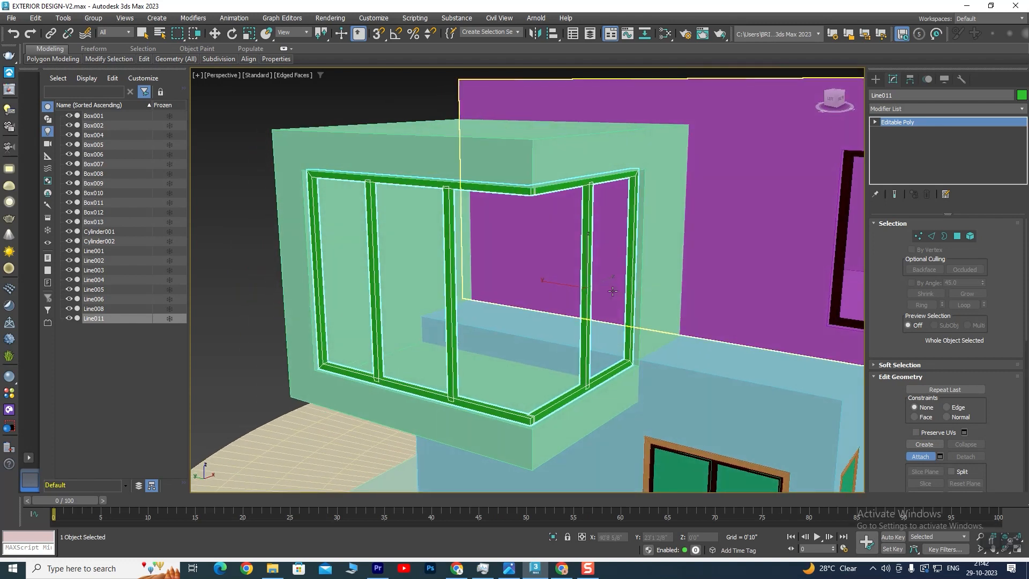
scroll(659, 289, up, 4)
middle_drag(541, 317, 599, 275)
alt+middle_drag(375, 222, 485, 284)
scroll(361, 226, up, 6)
scroll(452, 275, down, 4)
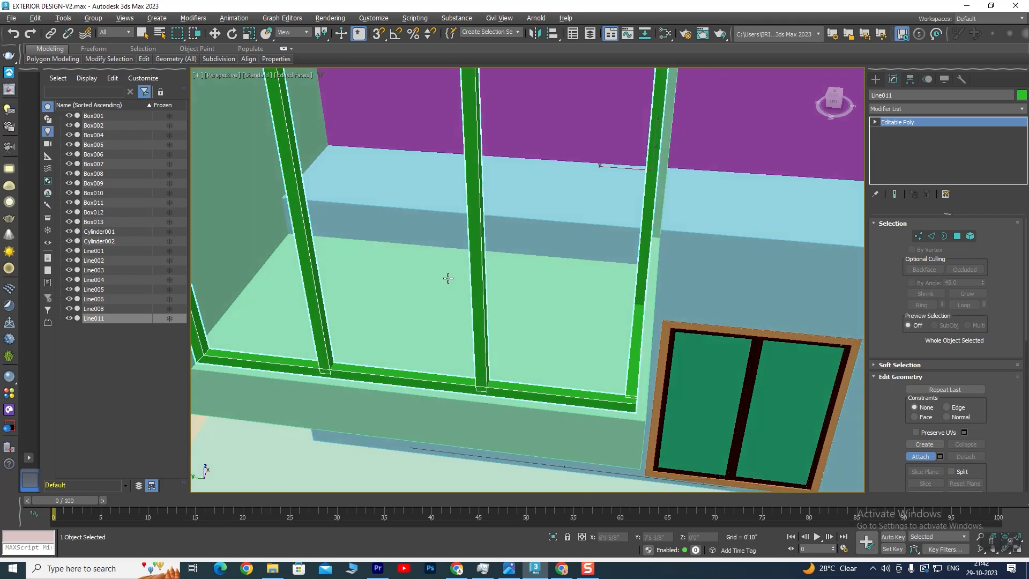
key(alt+w)
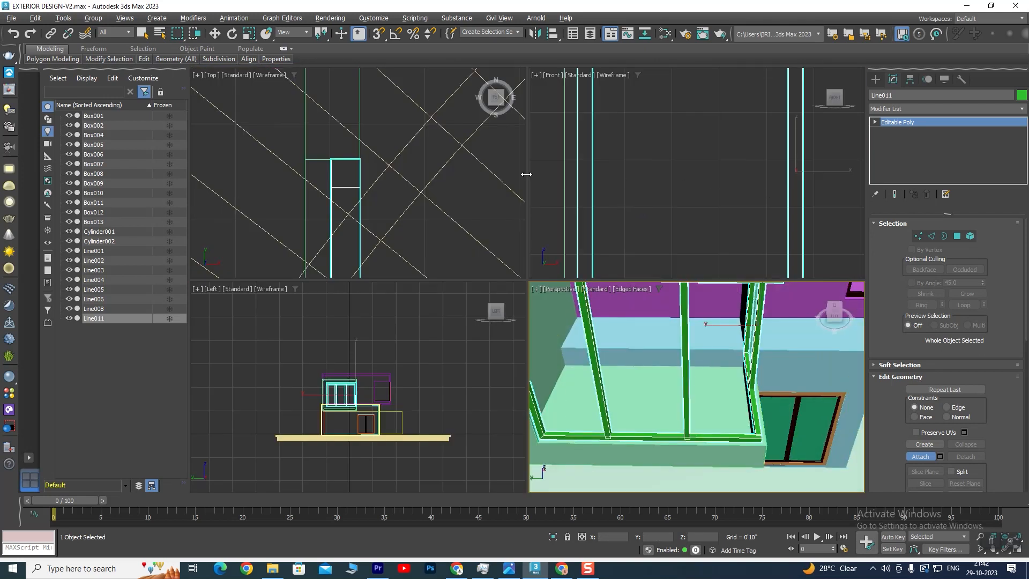
scroll(608, 208, down, 4)
scroll(434, 333, down, 3)
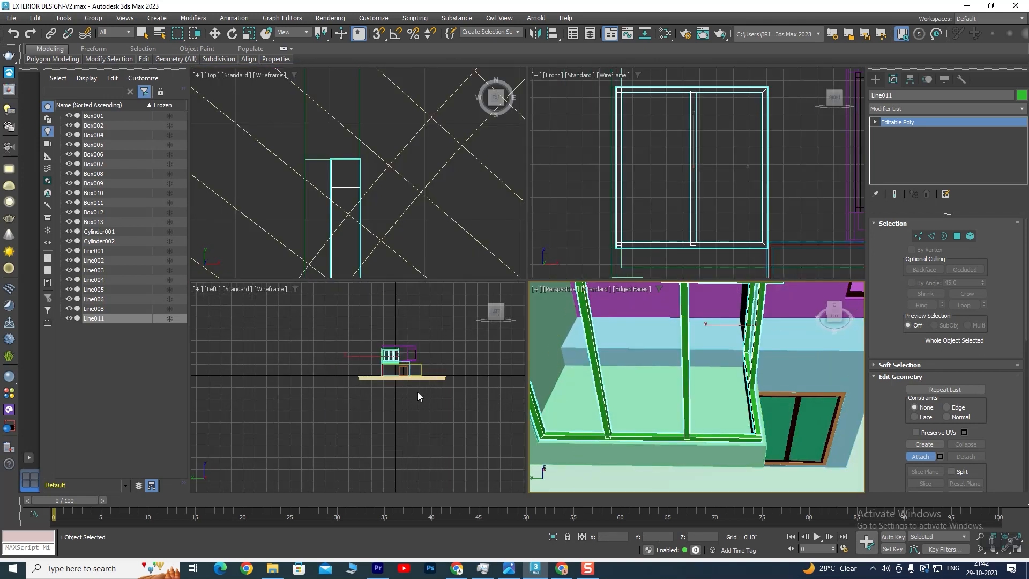
scroll(418, 396, up, 5)
key(alt+w)
scroll(491, 324, up, 6)
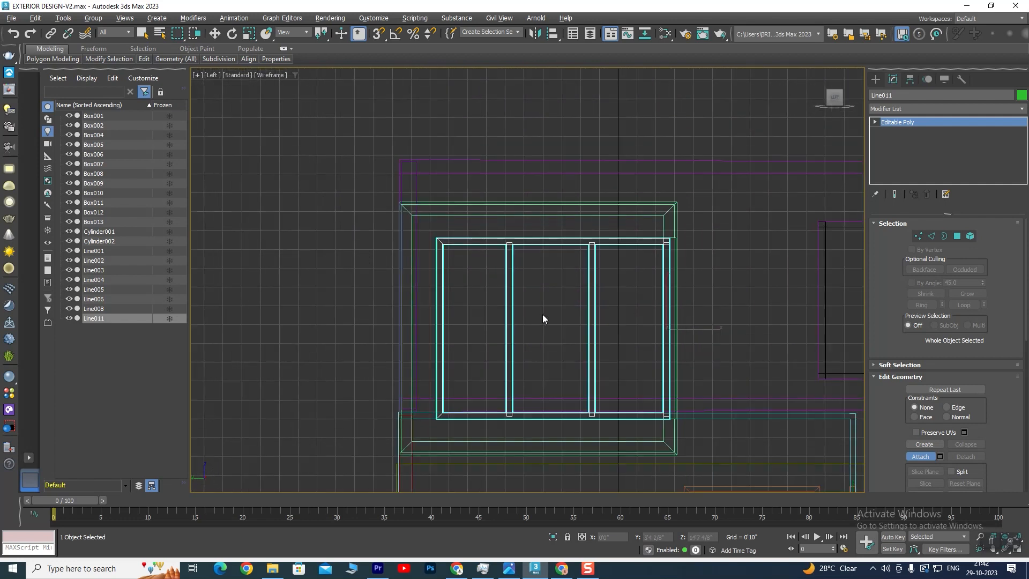
- Create a box over the front window frame in the Left view, about 7'8" long, 9'11" wide and 3" high
middle_drag(542, 318, 462, 261)
click(875, 79)
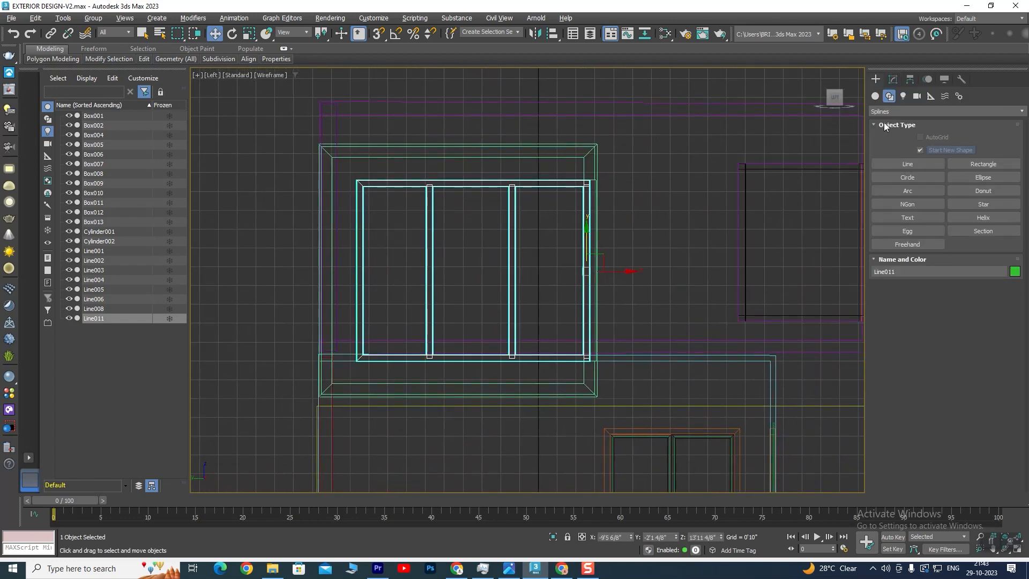
click(875, 95)
click(905, 150)
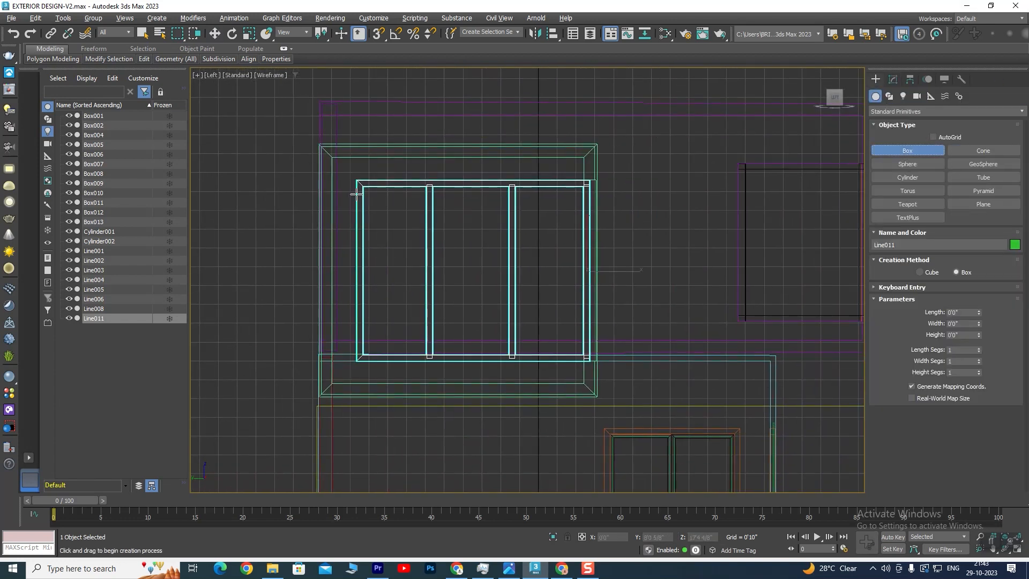
scroll(356, 194, up, 3)
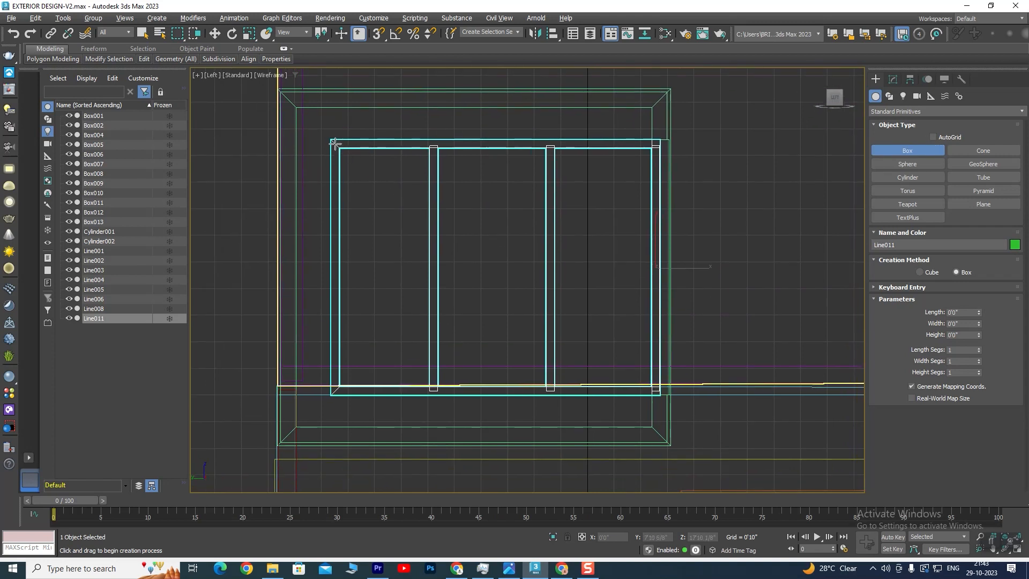
drag(334, 144, 653, 391)
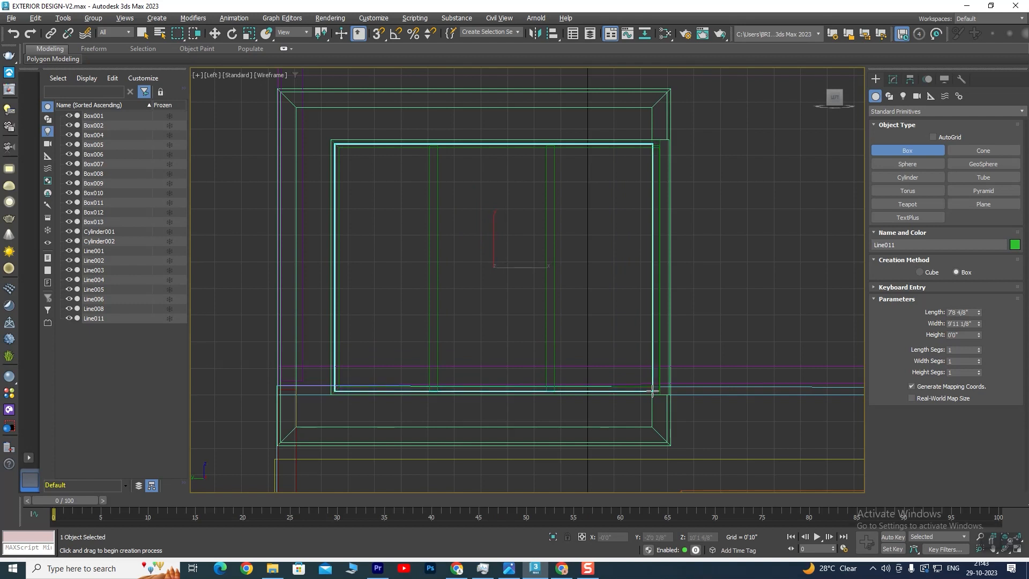
click(653, 391)
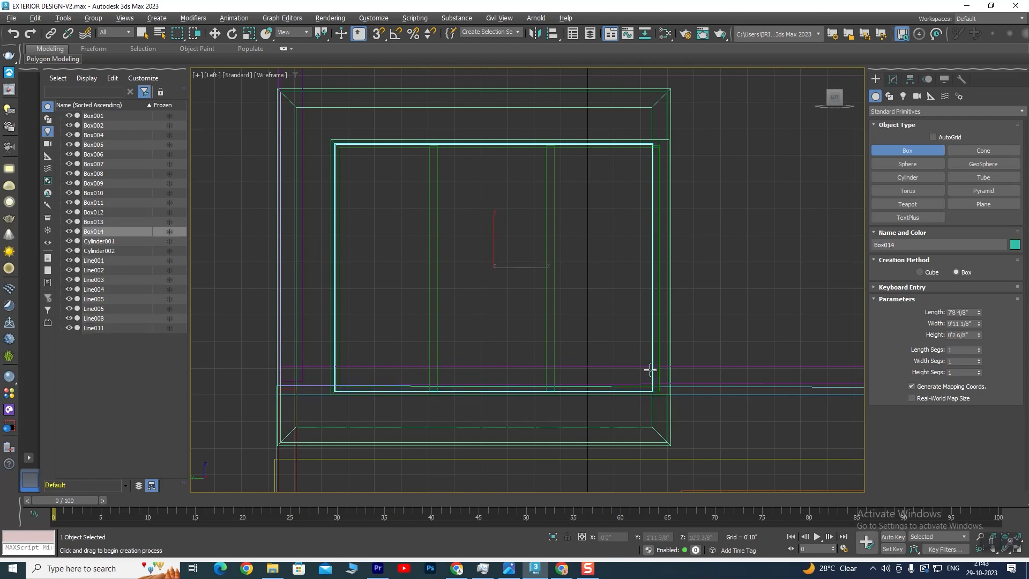
- Move the new box along X in the Perspective view to just behind the green box's front window frame
key(alt+w)
middle_click(642, 440)
key(alt+w)
scroll(641, 368, down, 4)
alt+middle_drag(611, 336, 562, 311)
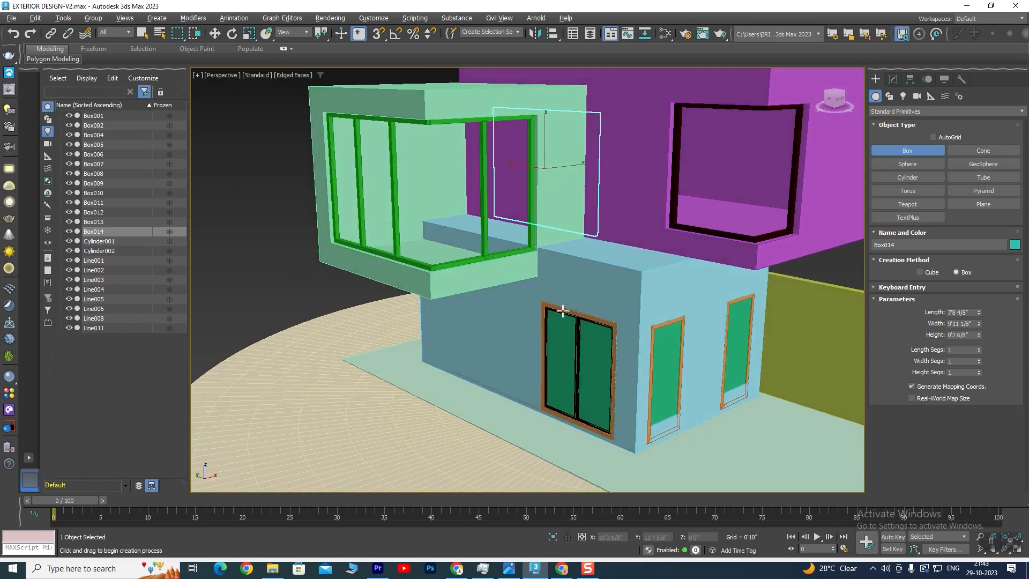
key(w)
drag(578, 190, 464, 200)
scroll(457, 366, up, 6)
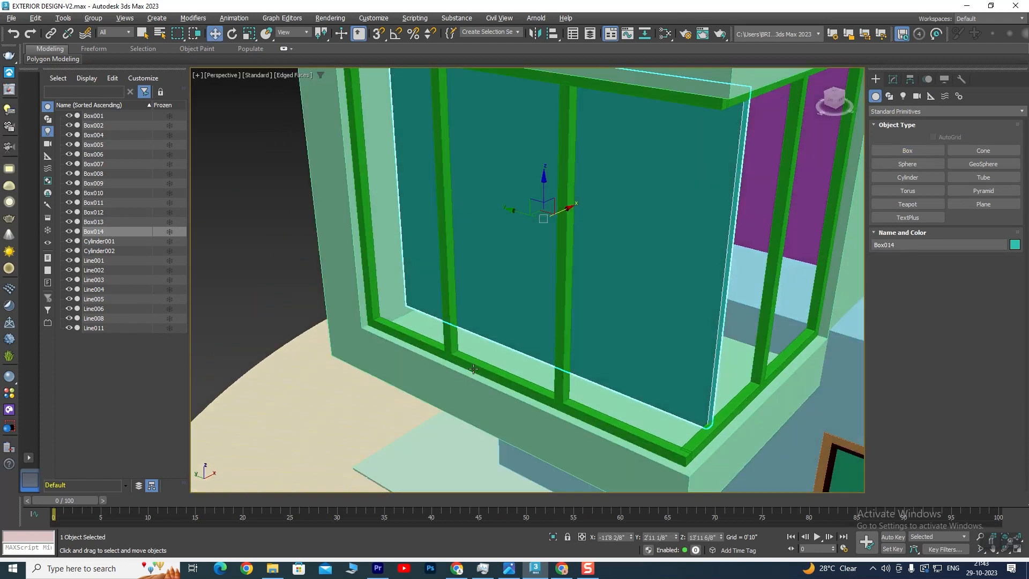
- Set the glass box's height to 0.4"
click(894, 79)
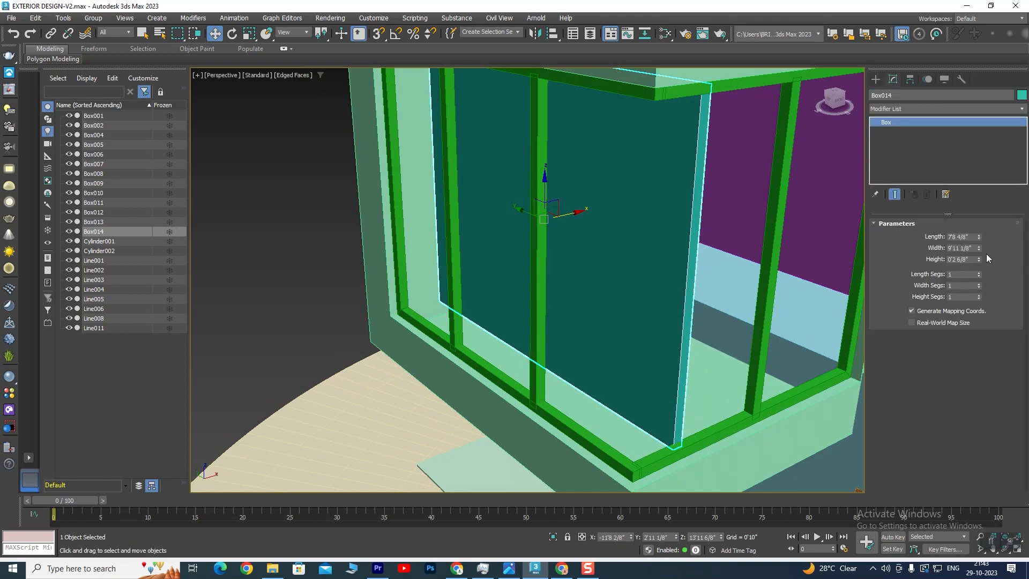
drag(979, 236, 984, 250)
text(.4)
key(Return)
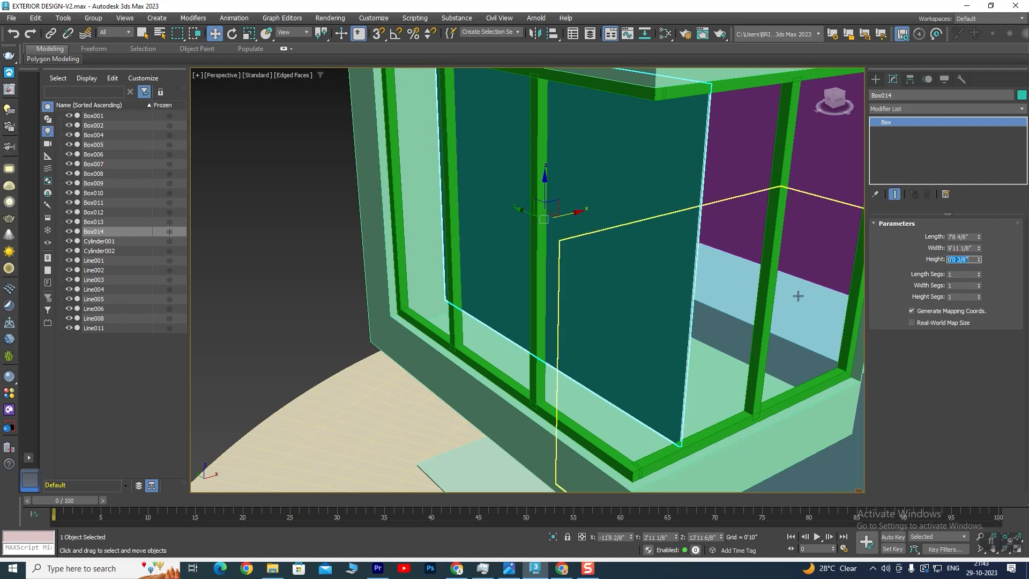
- Move the thin glass box along X into the depth of the green front window frame
mouse_move(642, 325)
alt+middle_down()
mouse_move(611, 328)
mouse_move(625, 330)
alt+middle_up()
scroll(568, 234, up, 4)
alt+middle_drag(593, 220, 511, 259)
drag(511, 258, 513, 258)
alt+middle_drag(499, 288, 609, 248)
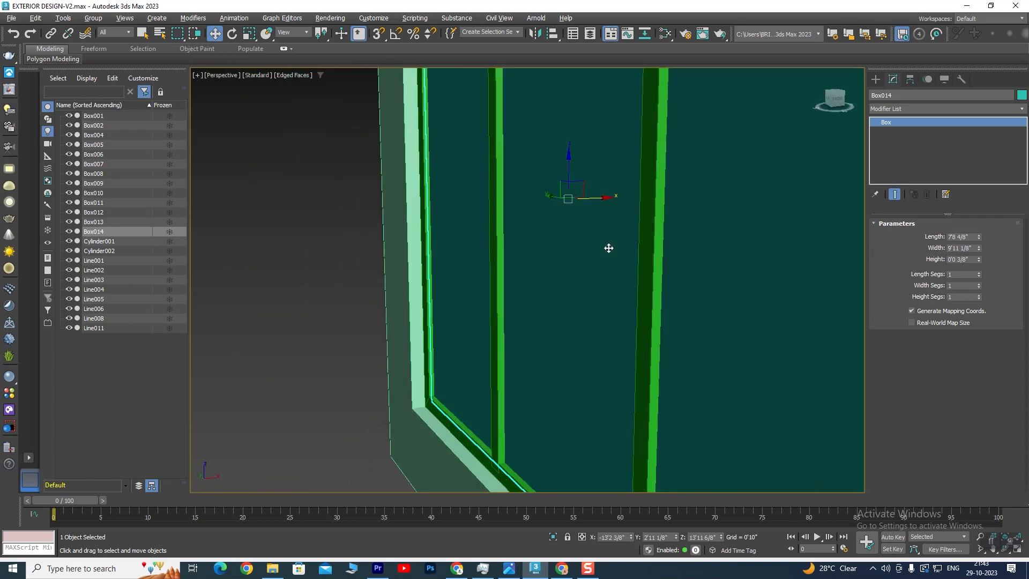
- Set the glass box's height to 0.5" and nudge it about 1/8" along negative X within the frame
text(0.5)
key(Return)
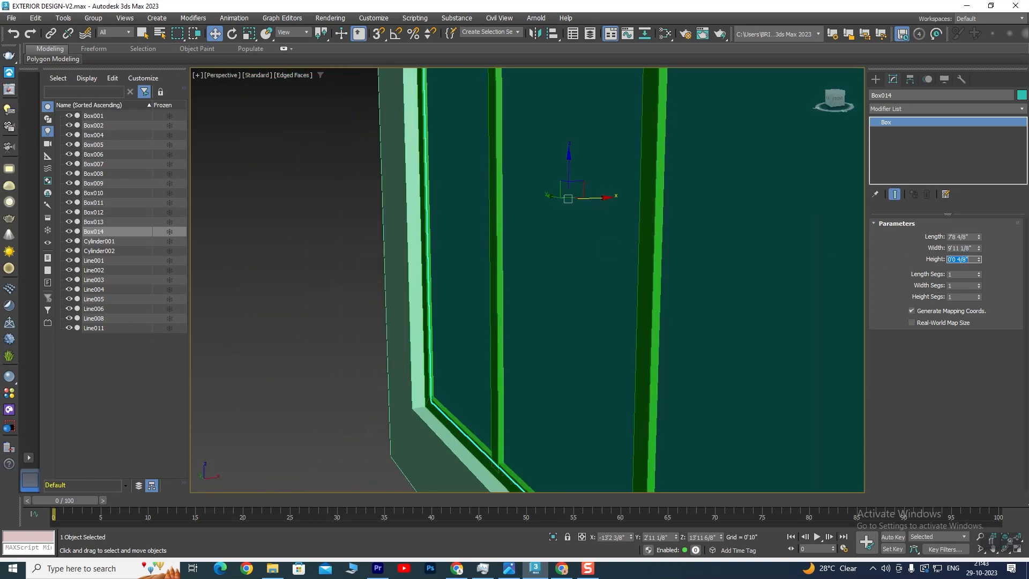
alt+middle_drag(604, 249, 600, 246)
drag(605, 220, 601, 220)
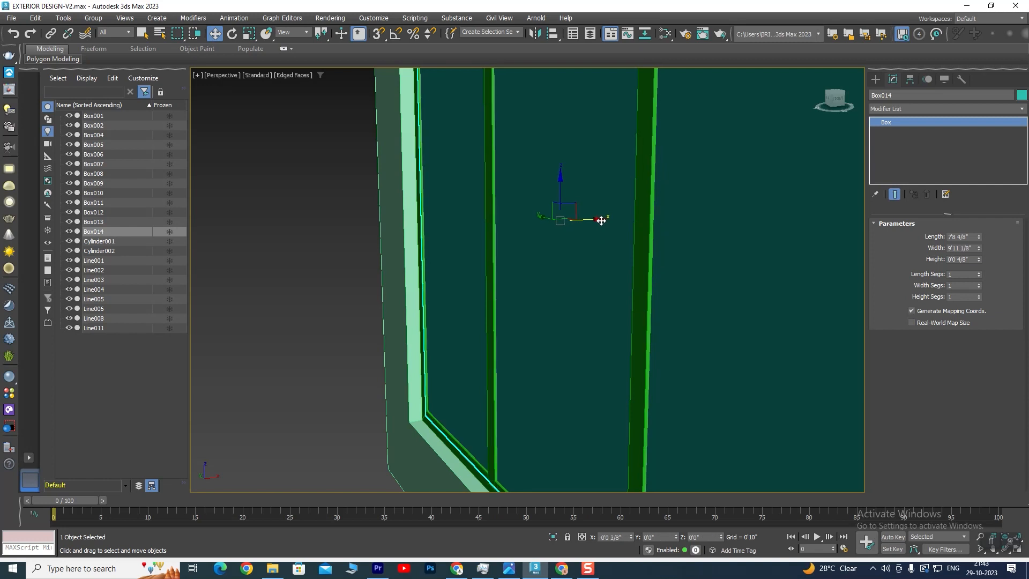
alt+middle_drag(595, 220, 456, 316)
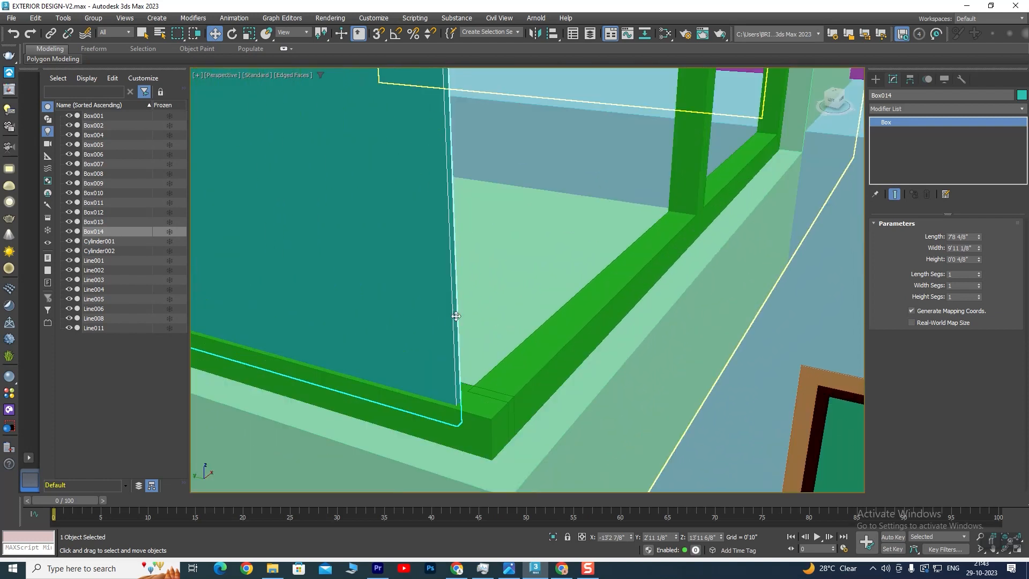
- Convert the glass box to Editable Poly
right_click(395, 231)
mouse_move(440, 362)
mouse_move(480, 363)
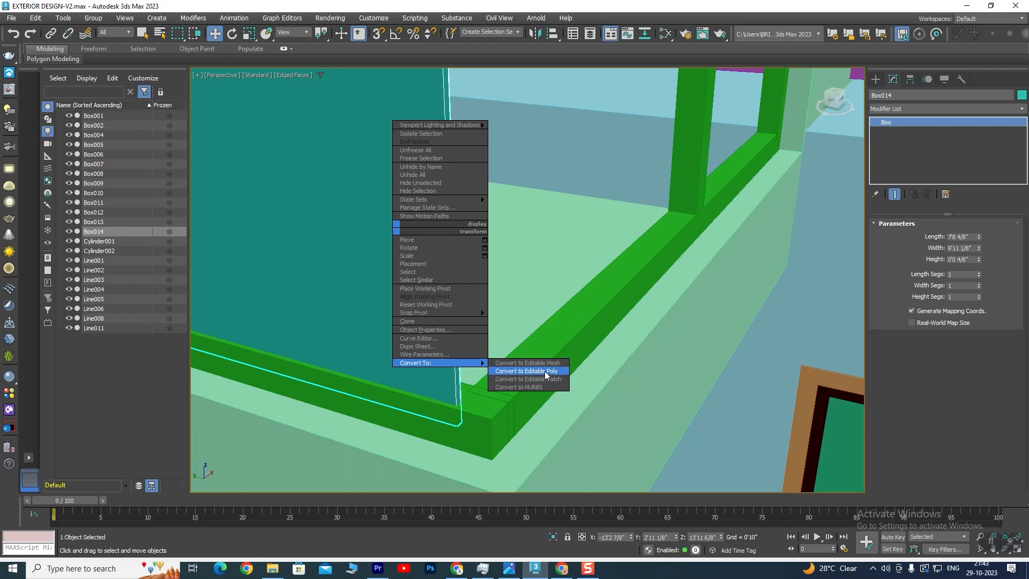
click(546, 371)
- Extrude the glass's narrow end polygon at the frame corner by 0.5"
click(958, 236)
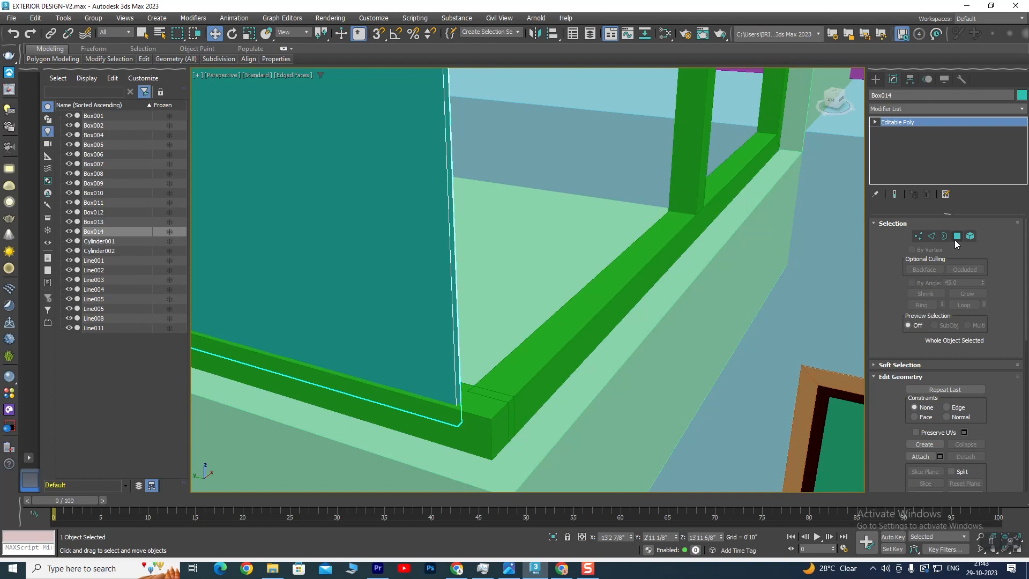
click(455, 357)
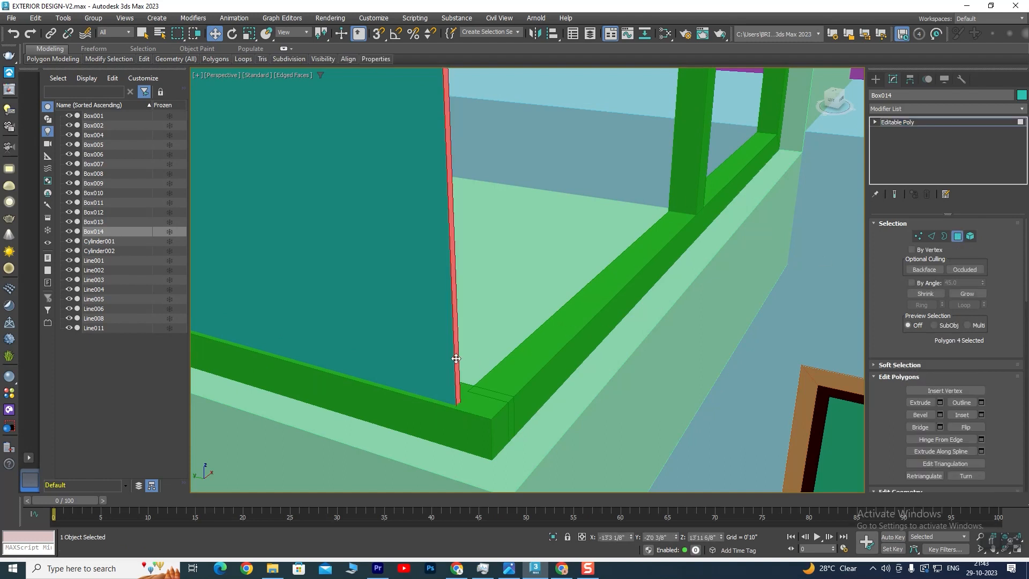
right_click(454, 356)
click(360, 385)
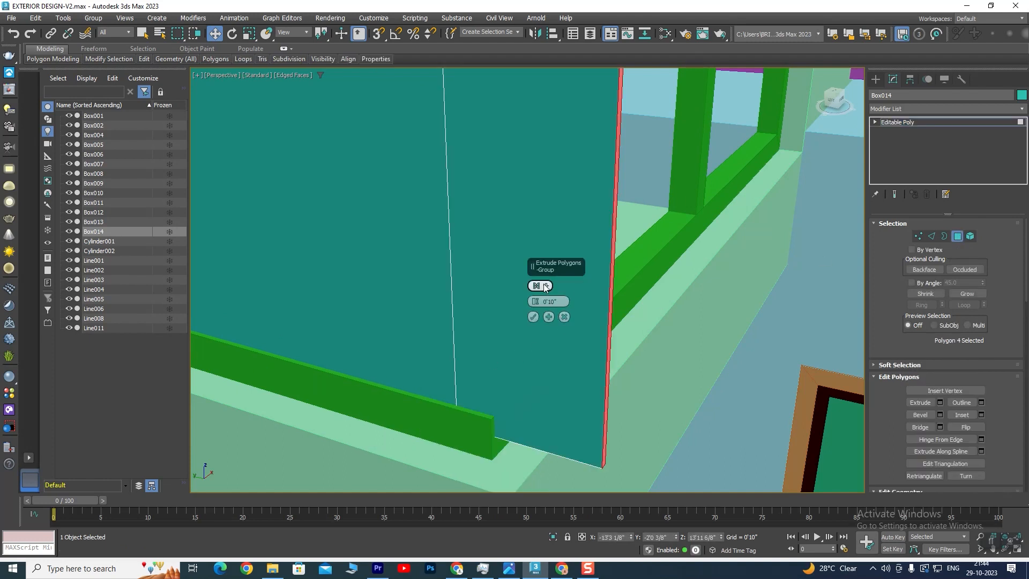
text(.)
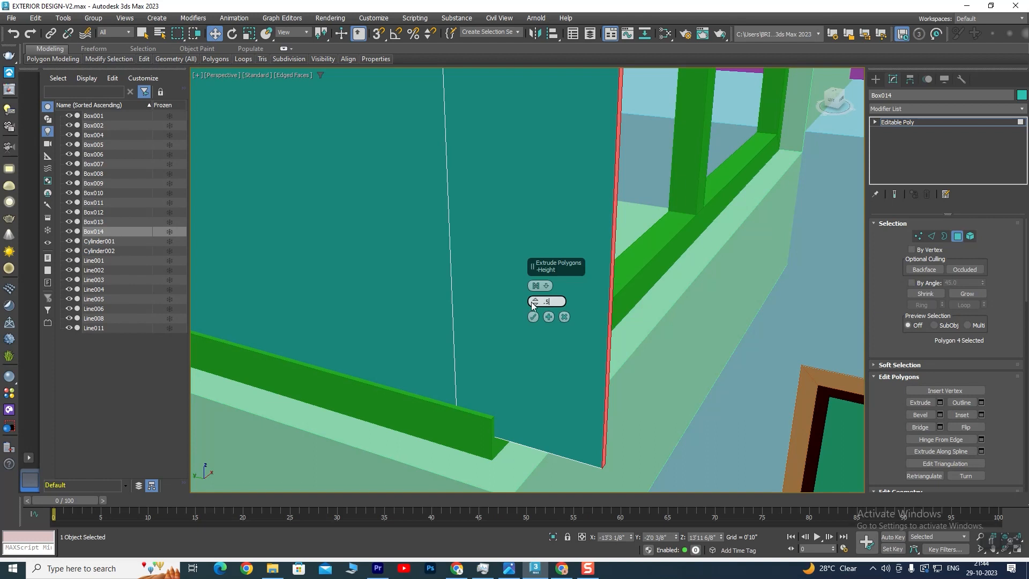
text(5)
key(Return)
- Extrude the inward-facing narrow polygon at the glass corner by 5'0" along the side window
alt+middle_drag(533, 320, 486, 320)
ctrl+click(445, 323)
right_click(443, 321)
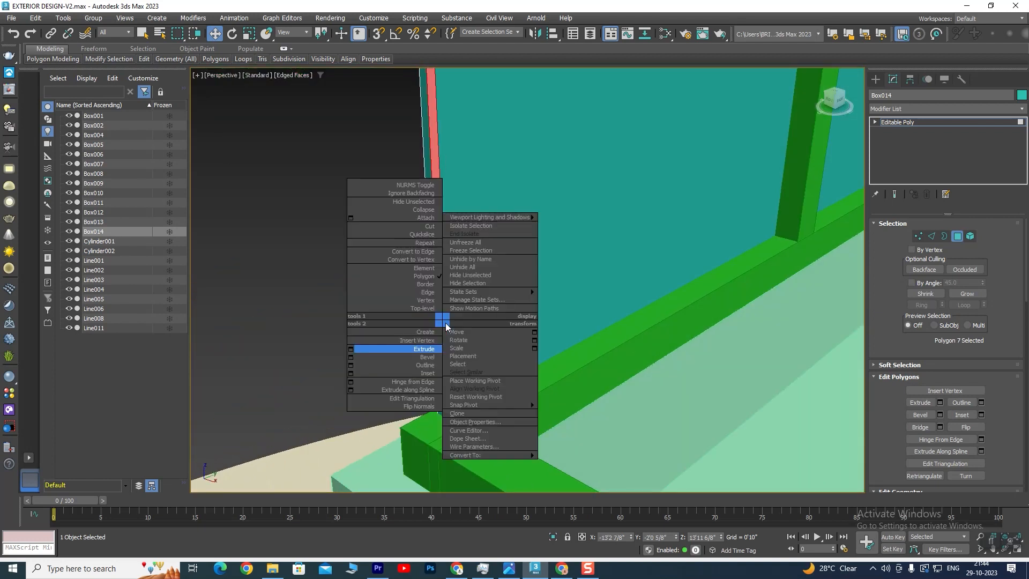
click(352, 354)
alt+middle_drag(567, 193, 579, 316)
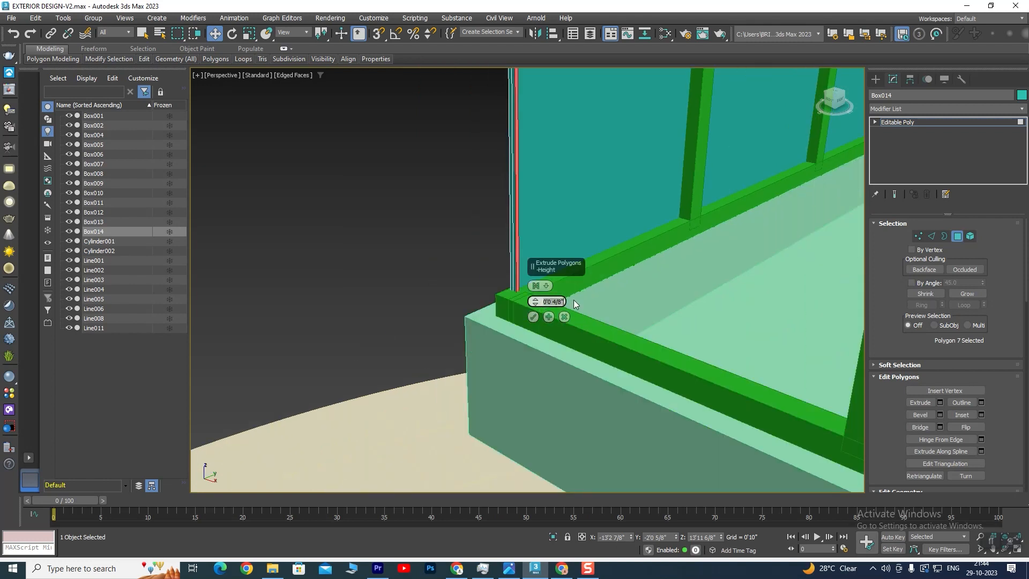
text(5)
key(Return)
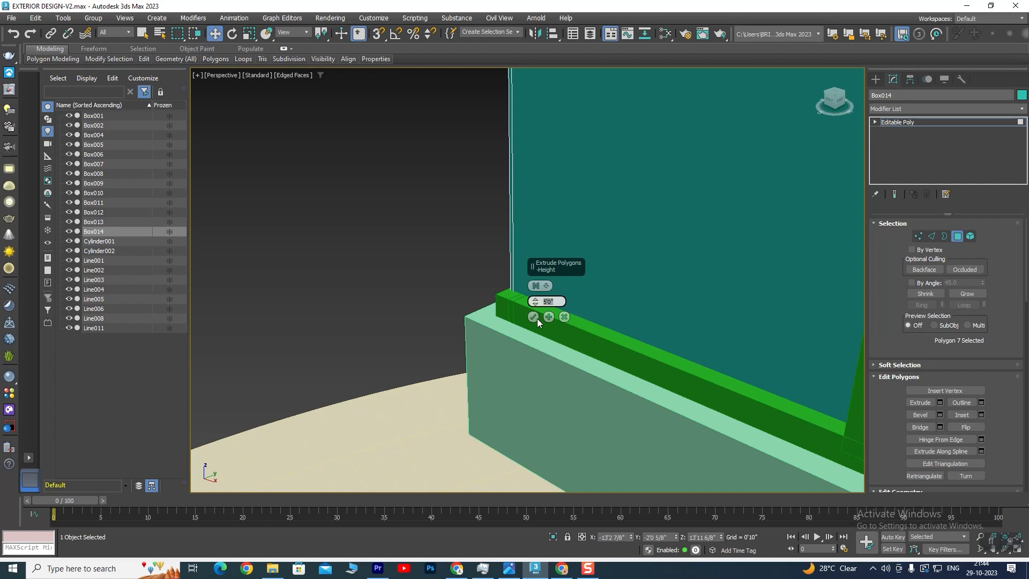
click(534, 317)
- Move the extruded side glass's end polygon along X to the far post of the side window frame
middle_drag(536, 312, 631, 278)
scroll(632, 277, up, 5)
alt+middle_drag(524, 304, 459, 364)
scroll(536, 316, down, 6)
drag(437, 258, 521, 261)
- Examine how the L-shaped glass fits the corner frame's bars from inside and outside
scroll(482, 268, down, 5)
alt+middle_drag(402, 284, 471, 339)
scroll(401, 278, up, 3)
scroll(402, 279, up, 2)
scroll(459, 244, down, 5)
scroll(512, 230, up, 5)
scroll(511, 229, down, 5)
scroll(382, 351, up, 5)
scroll(584, 282, down, 2)
alt+middle_drag(583, 282, 499, 352)
scroll(524, 312, down, 2)
scroll(528, 357, up, 3)
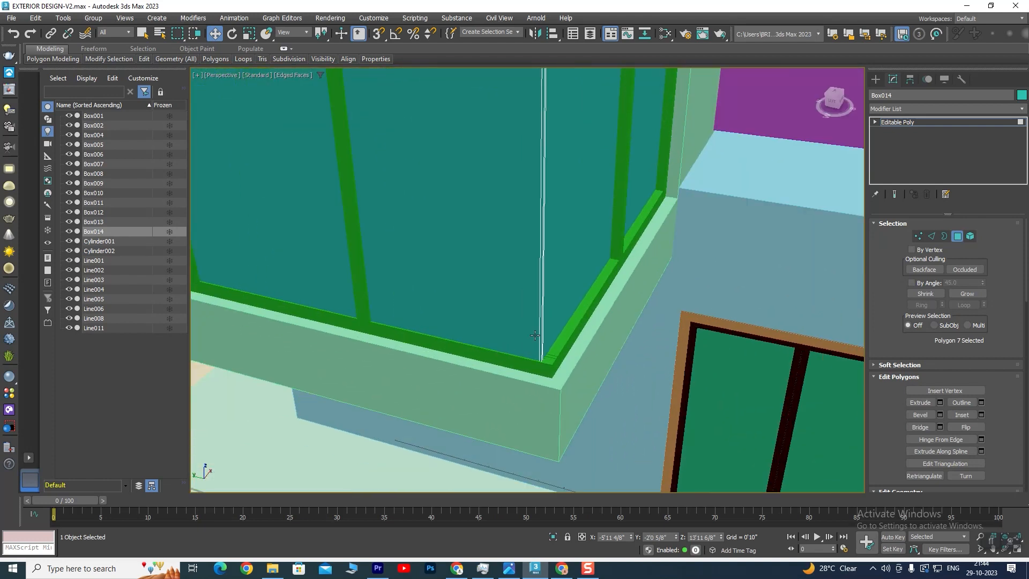
middle_drag(584, 301, 524, 368)
scroll(529, 327, down, 4)
mouse_move(529, 326)
alt+middle_down()
mouse_move(540, 349)
mouse_move(542, 333)
alt+middle_up()
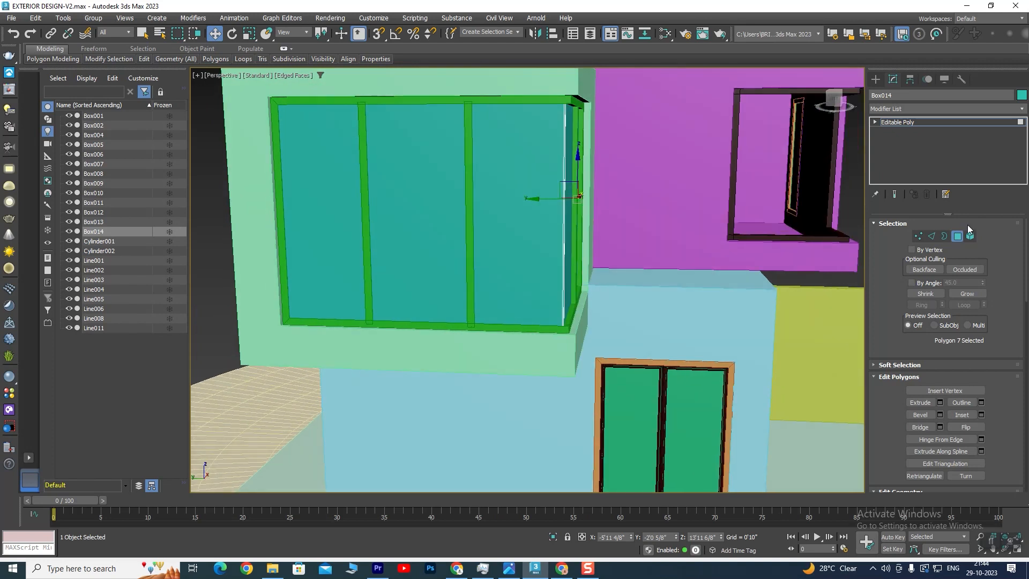
- Shift the side glass's corner and end vertices slightly along Y to seat that pane in the side frame
click(918, 237)
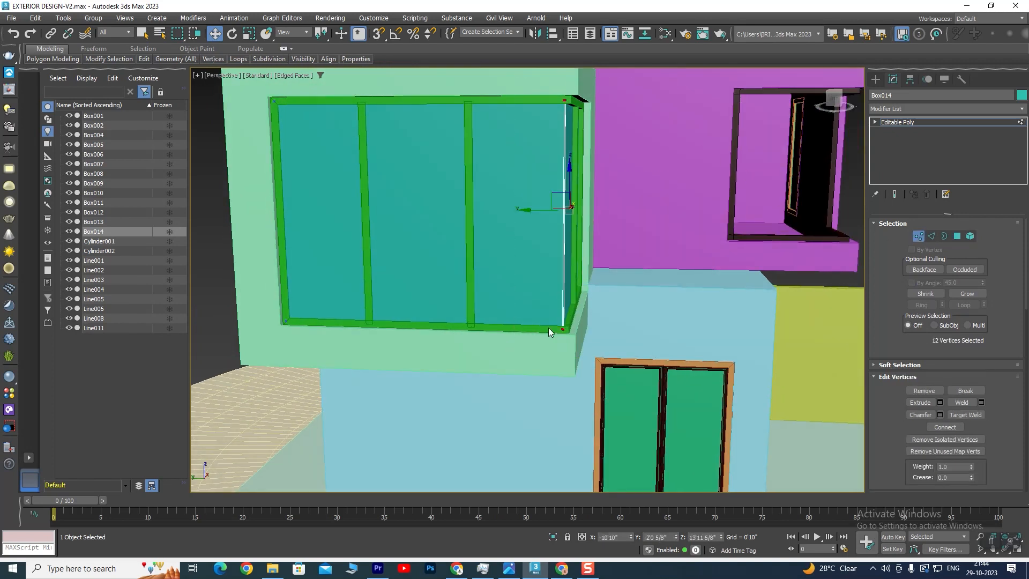
scroll(548, 331, up, 5)
alt+middle_drag(580, 314, 566, 331)
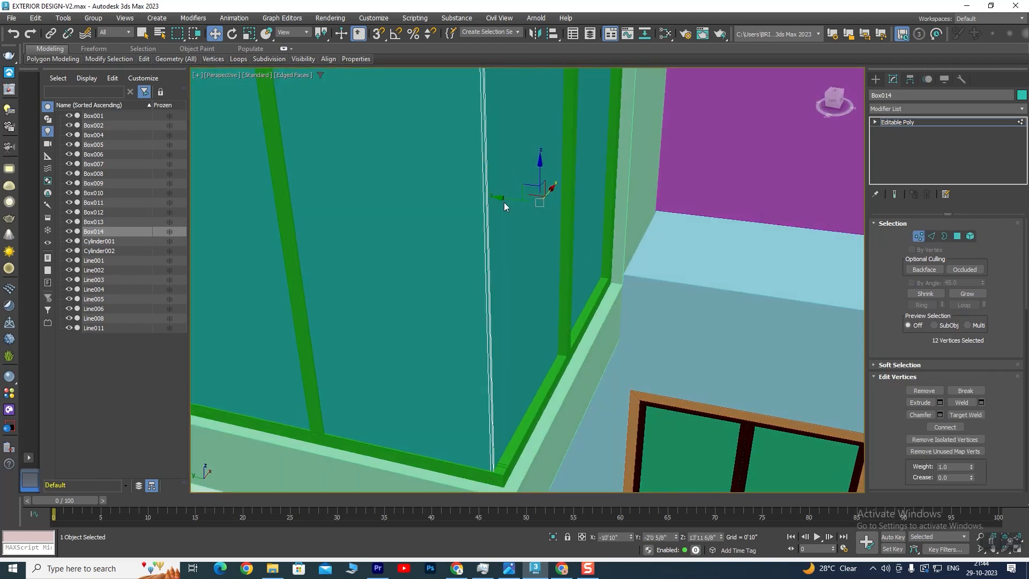
drag(502, 199, 511, 200)
- Select the front pane's vertices and nudge them slightly along X within the front frame
scroll(539, 260, down, 5)
alt+middle_drag(548, 310, 491, 281)
drag(547, 395, 547, 396)
scroll(511, 326, up, 5)
alt+middle_drag(510, 310, 516, 335)
alt+middle_drag(545, 270, 539, 240)
drag(525, 185, 527, 185)
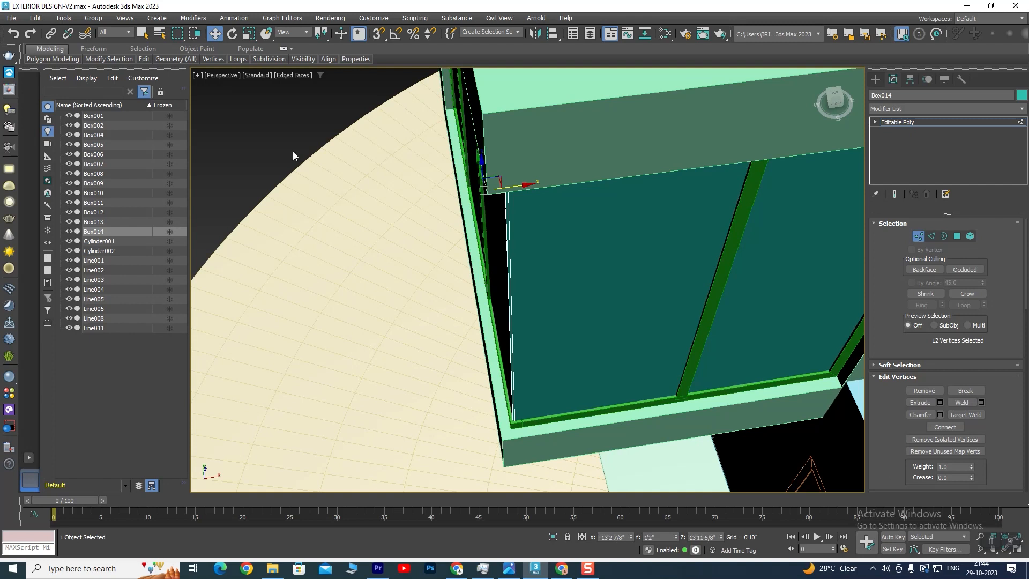
click(895, 124)
- Clone the whole L-shaped glass as one independent copy, placed along Y in front of the purple box
scroll(505, 218, down, 5)
alt+middle_drag(536, 303, 548, 241)
scroll(701, 250, up, 3)
alt+middle_drag(702, 251, 643, 292)
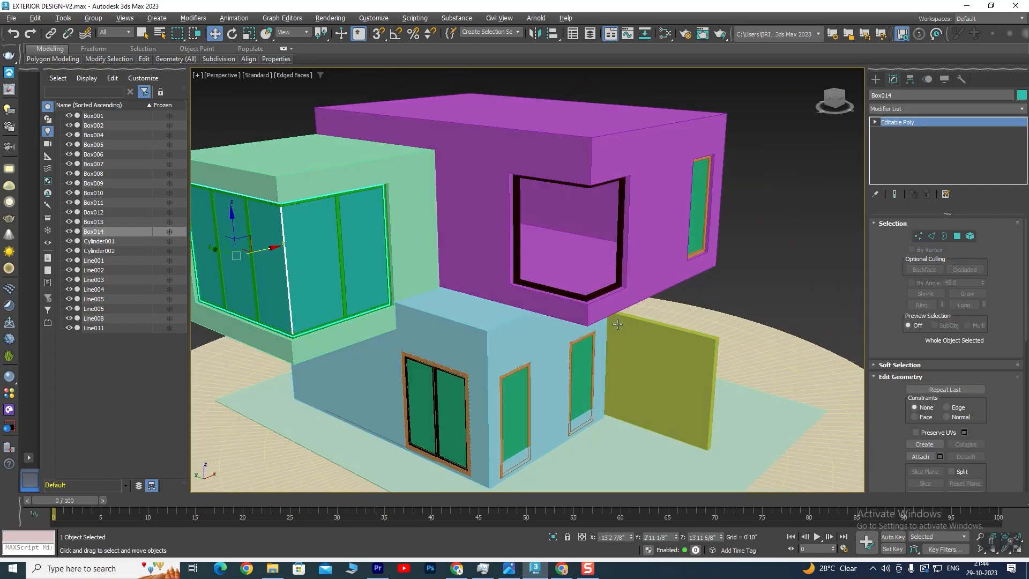
scroll(647, 188, up, 2)
alt+middle_drag(516, 261, 636, 152)
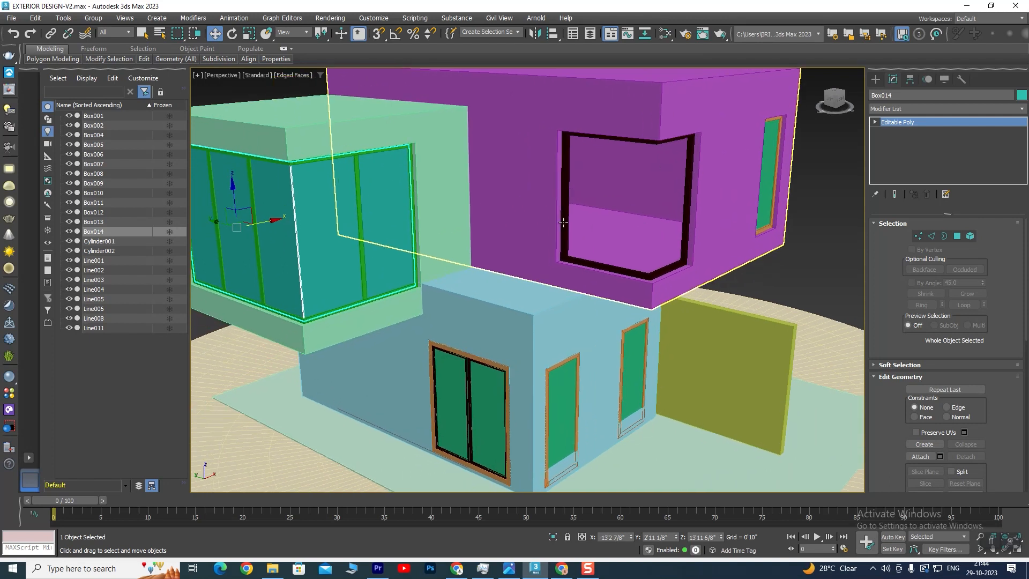
click(889, 125)
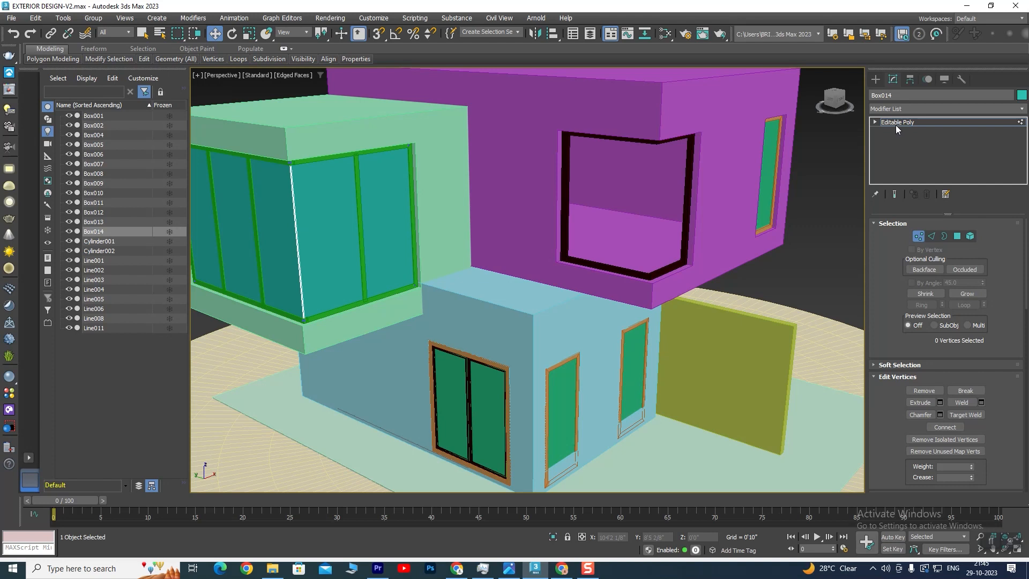
click(895, 125)
mouse_move(220, 224)
shift+mouse_down()
mouse_move(369, 297)
mouse_move(493, 296)
mouse_move(581, 323)
shift+mouse_up()
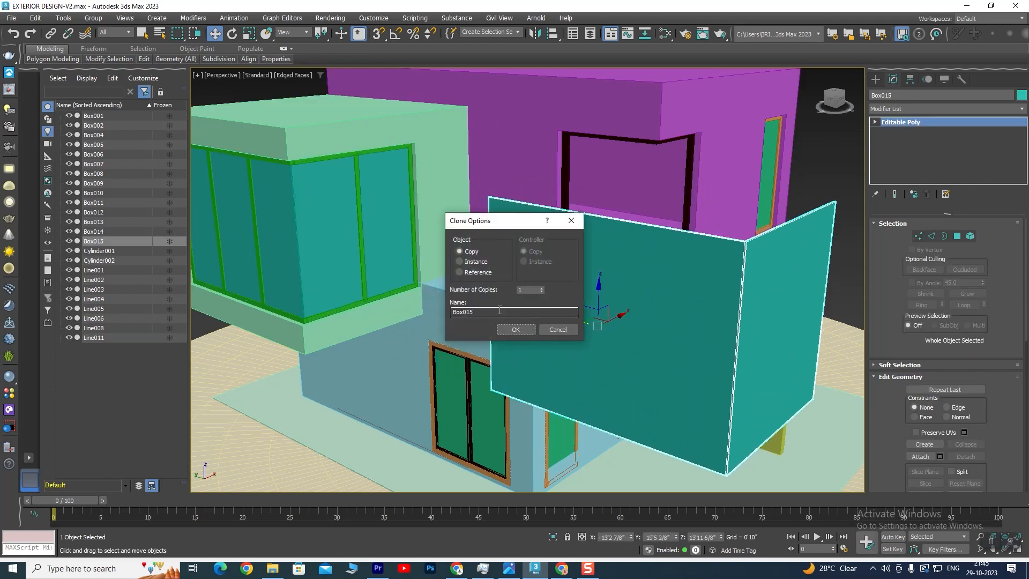
click(517, 332)
- Move the copied glass along X in the Front view to the purple box's corner window
alt+middle_drag(707, 351, 558, 358)
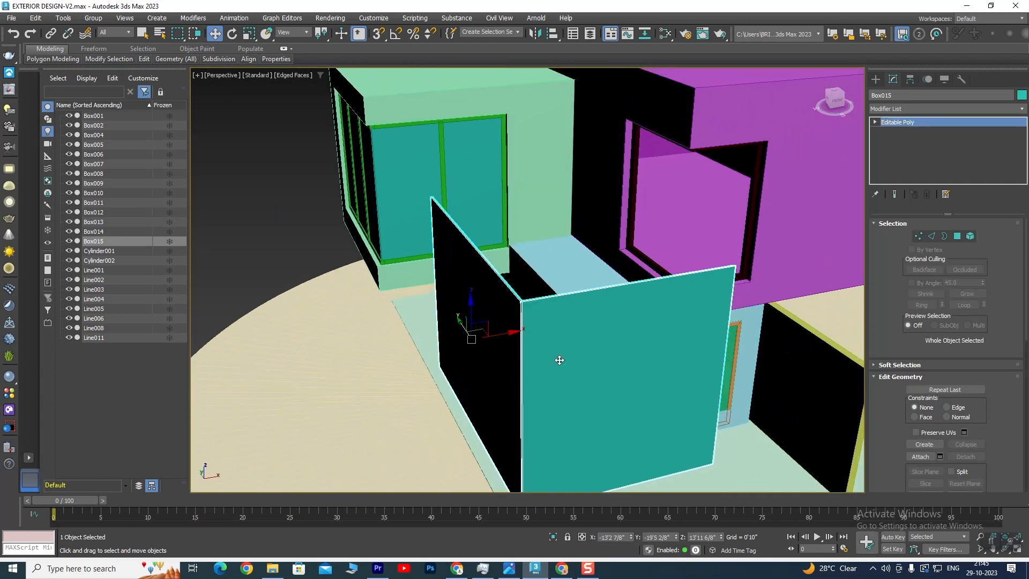
key(alt+w)
scroll(650, 170, down, 3)
middle_drag(776, 172, 708, 196)
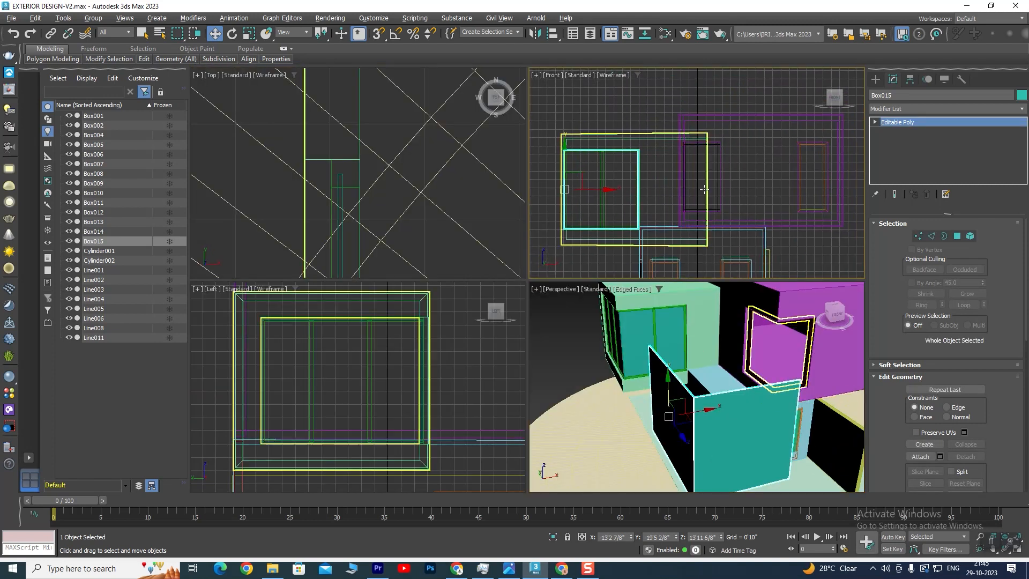
drag(607, 189, 723, 196)
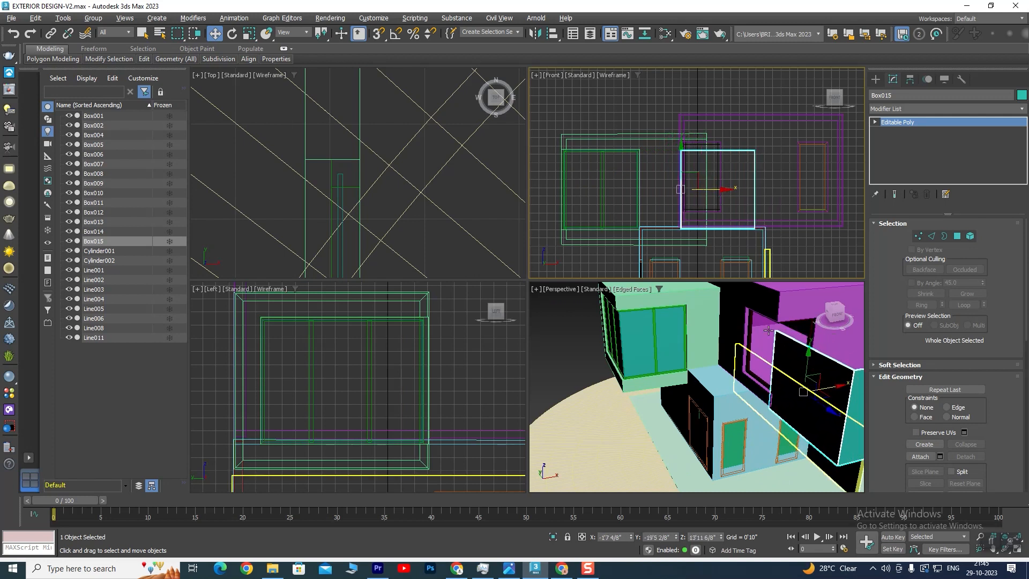
key(alt+w)
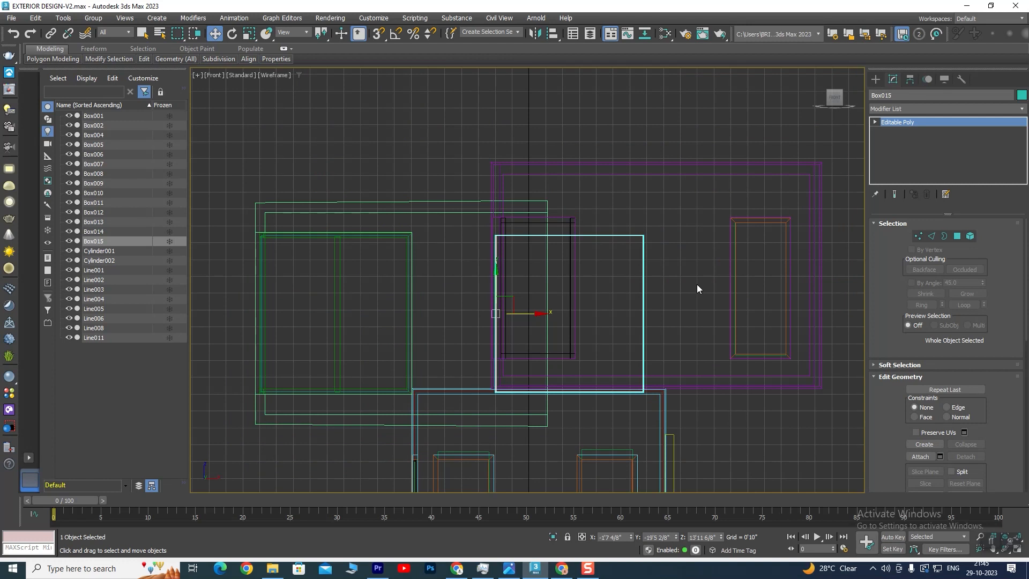
- Move the copied glass along Y in the Perspective view toward the purple box's corner window frame
key(alt+w)
middle_click(700, 390)
key(alt+w)
alt+middle_drag(700, 390, 565, 360)
drag(590, 313, 456, 326)
alt+middle_drag(456, 326, 466, 295)
scroll(487, 256, up, 4)
alt+middle_drag(497, 262, 485, 290)
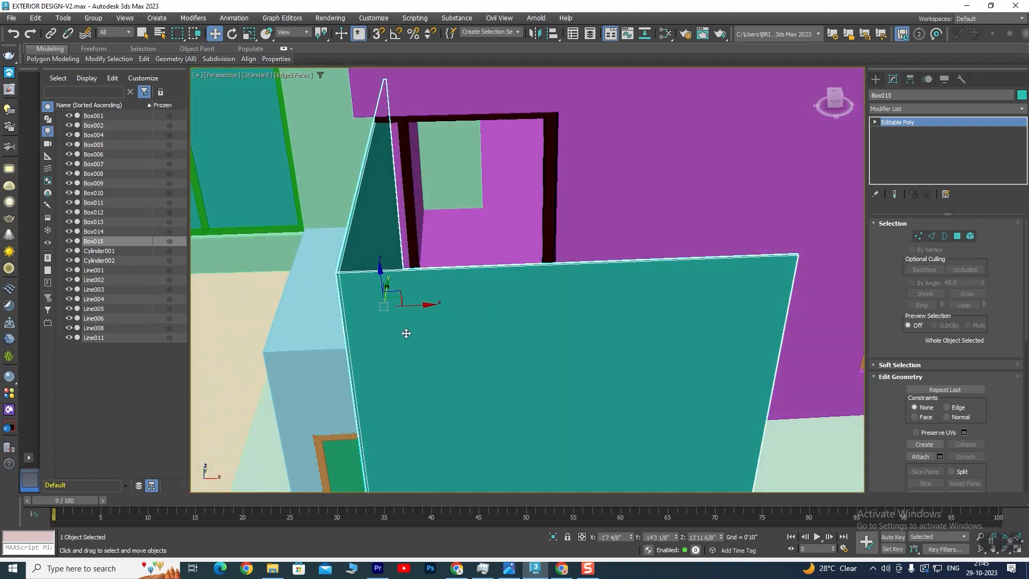
- Adjust the copied glass along X and raise it along Z to align with the purple box's corner window frame
drag(431, 306, 441, 306)
alt+middle_drag(442, 306, 452, 325)
scroll(402, 395, up, 3)
scroll(477, 332, down, 6)
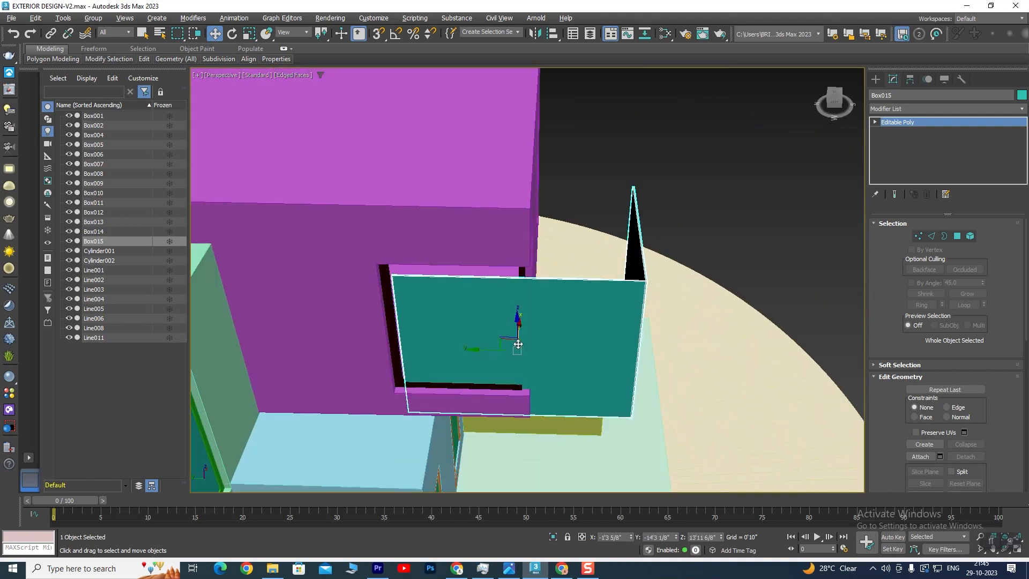
alt+middle_drag(517, 341, 510, 316)
drag(509, 278, 510, 263)
alt+middle_drag(522, 339, 535, 325)
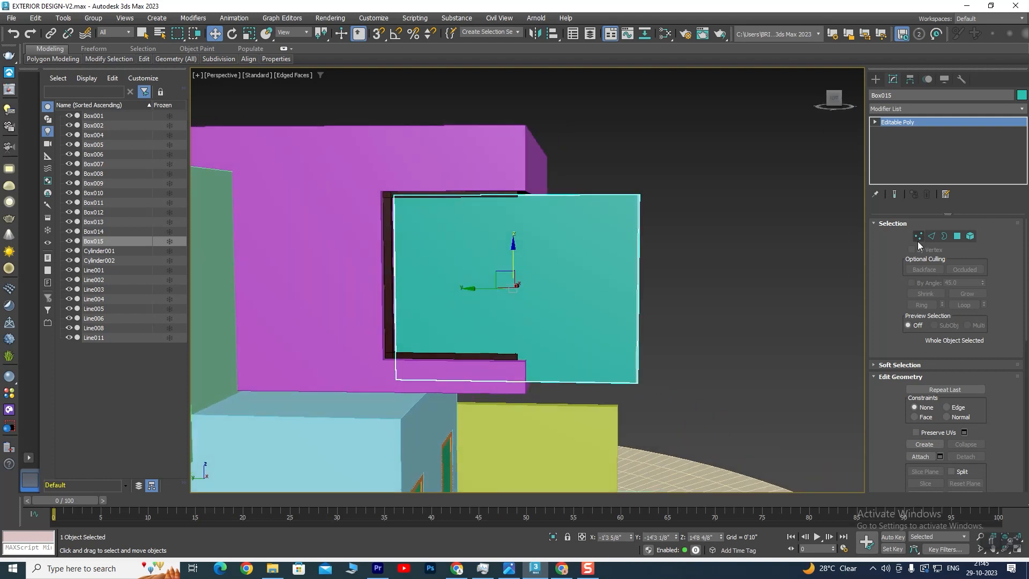
- Select the glass's bottom vertices and raise them about 1'0 7/8" to the window's lower frame
click(918, 236)
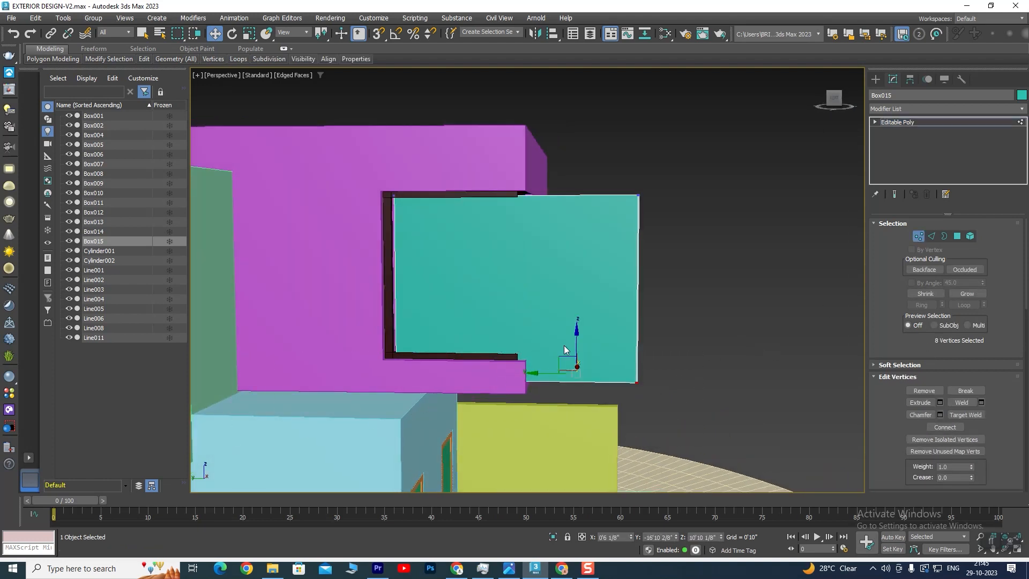
mouse_move(580, 324)
mouse_down()
mouse_move(586, 291)
mouse_move(588, 309)
mouse_up()
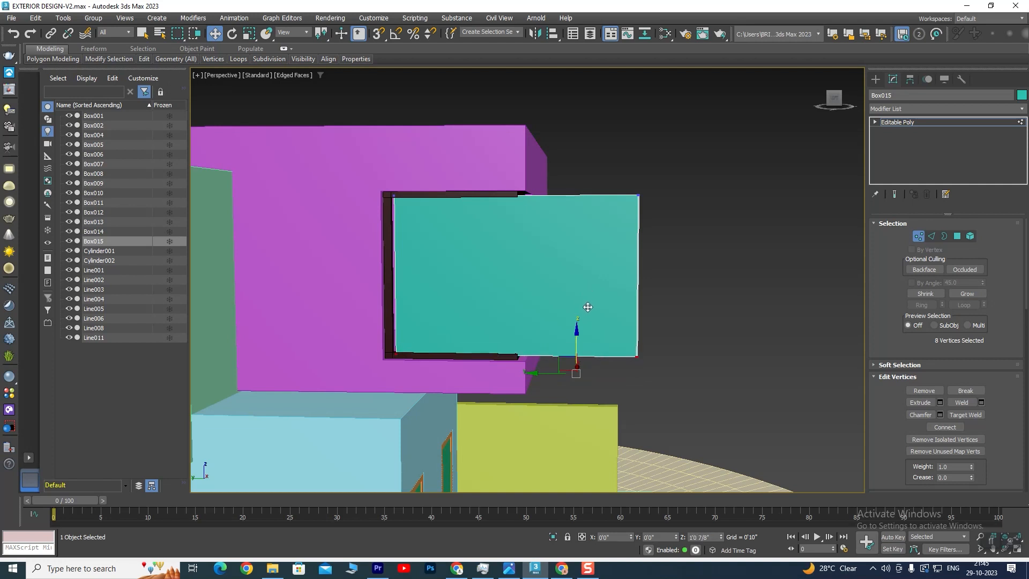
drag(588, 307, 587, 307)
- Move the four vertices at the glass's inner side edge along Y into the window's side frame
scroll(405, 268, up, 3)
alt+middle_drag(405, 268, 465, 315)
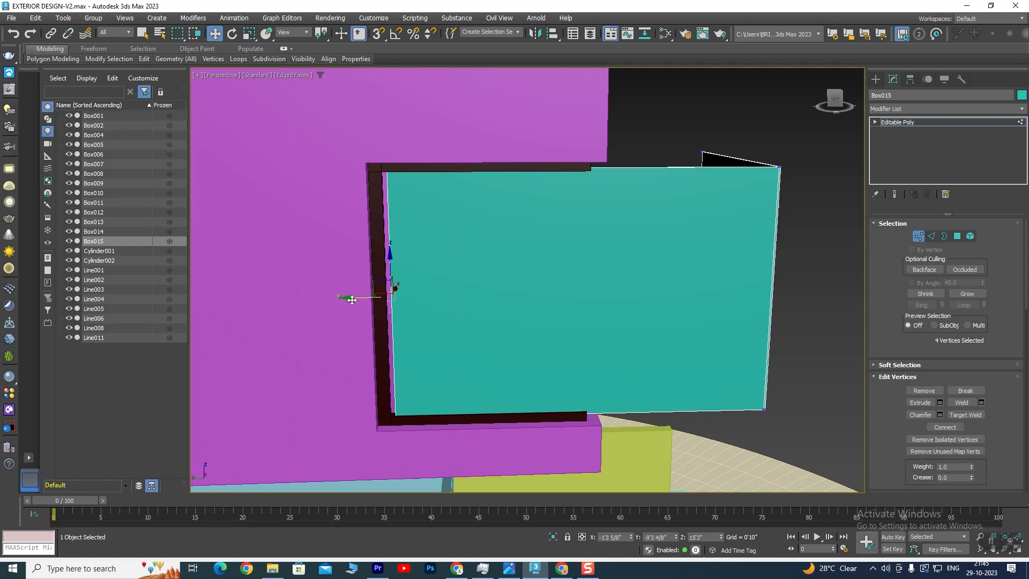
scroll(605, 230, down, 3)
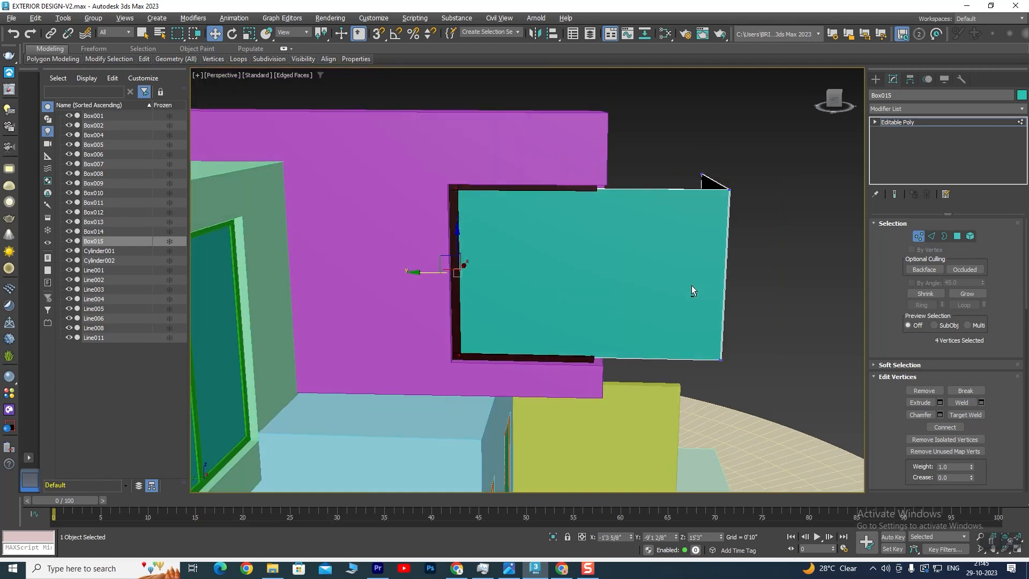
- Move the glass's remaining 12 vertices along Y so its corner fits the purple window's frame corner, and leave vertex editing
drag(675, 263, 549, 280)
alt+middle_drag(551, 300, 510, 400)
scroll(560, 375, up, 4)
scroll(546, 370, up, 2)
scroll(510, 400, up, 3)
scroll(535, 359, down, 3)
middle_drag(569, 312, 514, 377)
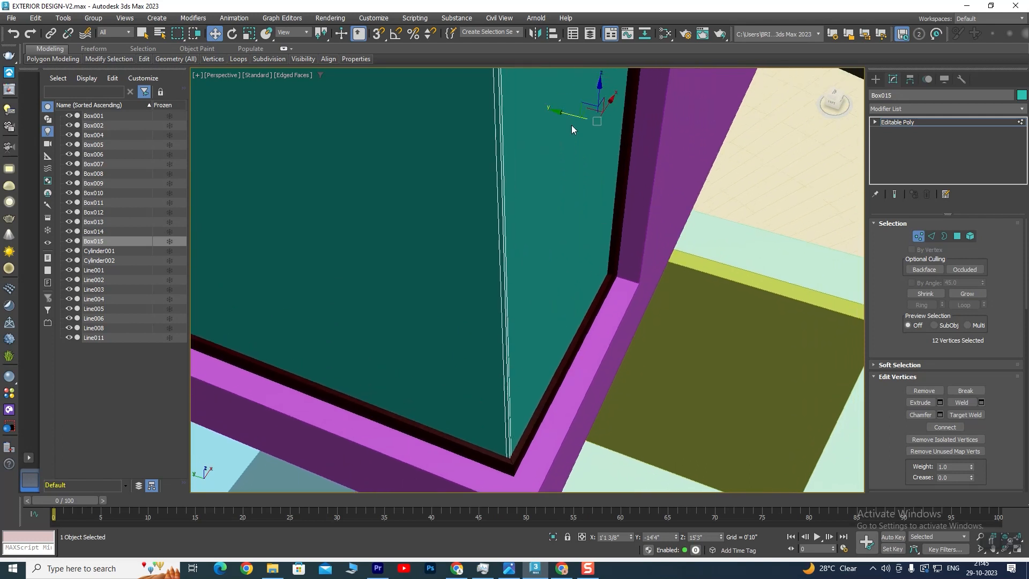
drag(557, 111, 557, 111)
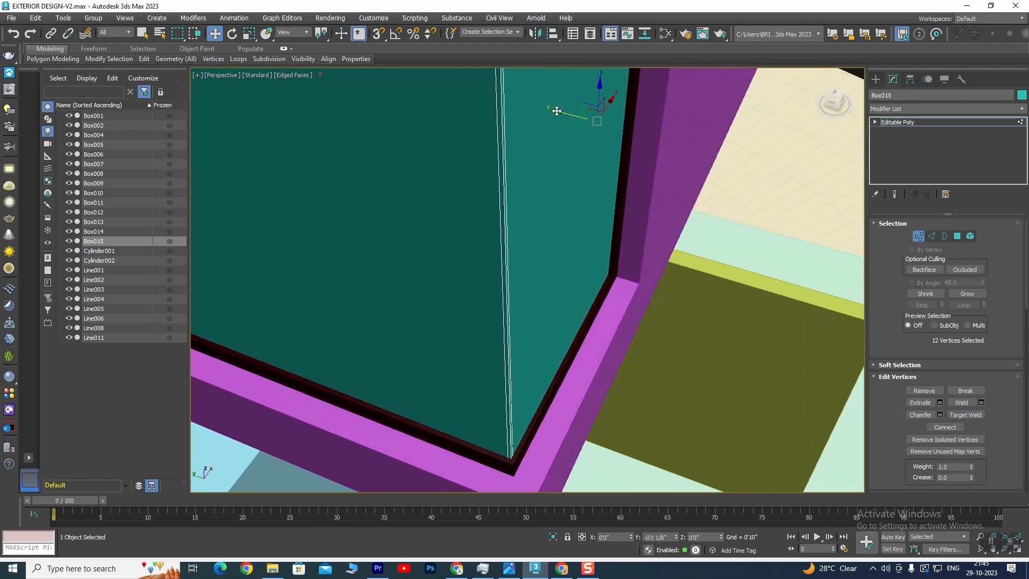
scroll(596, 220, down, 5)
alt+middle_drag(596, 292, 657, 223)
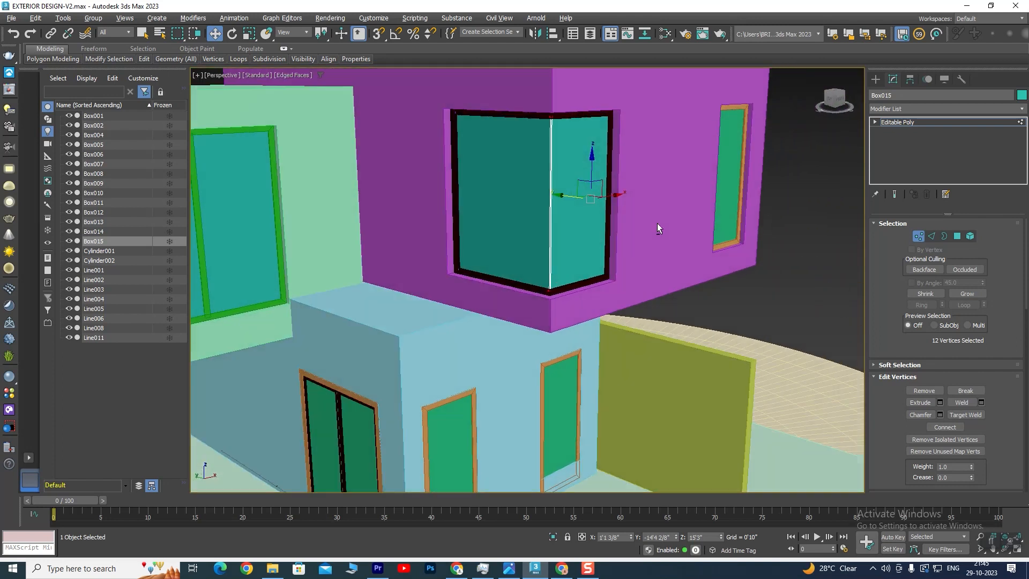
click(894, 126)
scroll(590, 257, down, 6)
scroll(590, 271, up, 4)
alt+middle_drag(591, 287, 537, 386)
scroll(539, 293, down, 4)
scroll(542, 359, up, 5)
scroll(518, 356, up, 4)
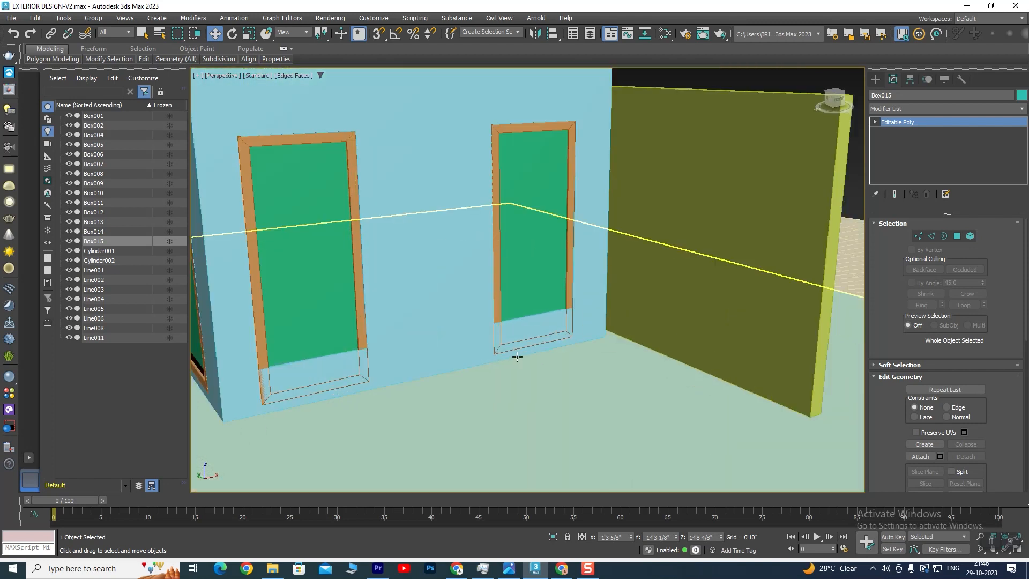
click(527, 339)
scroll(529, 343, down, 4)
alt+middle_drag(531, 356, 495, 361)
click(435, 347)
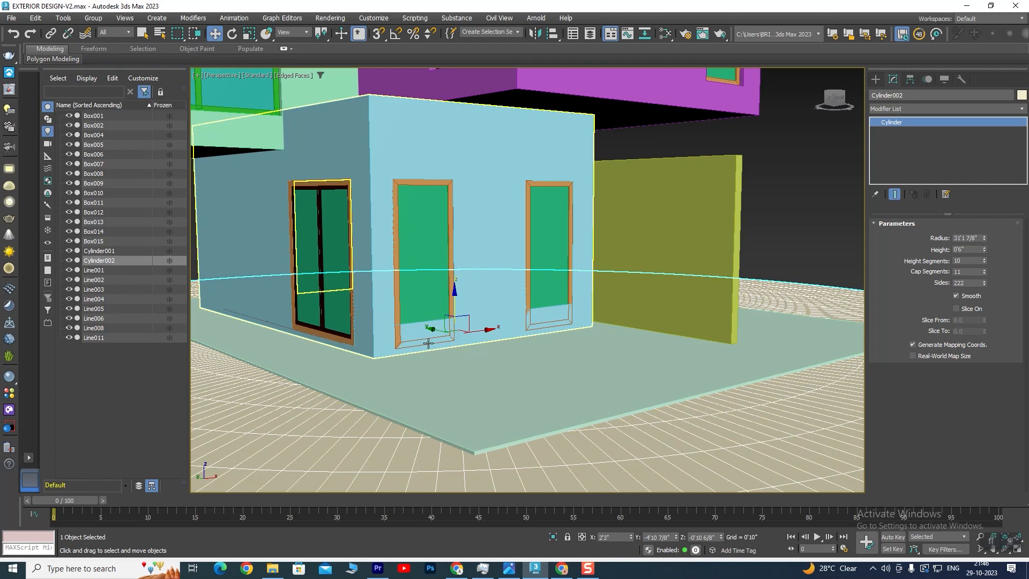
click(461, 313)
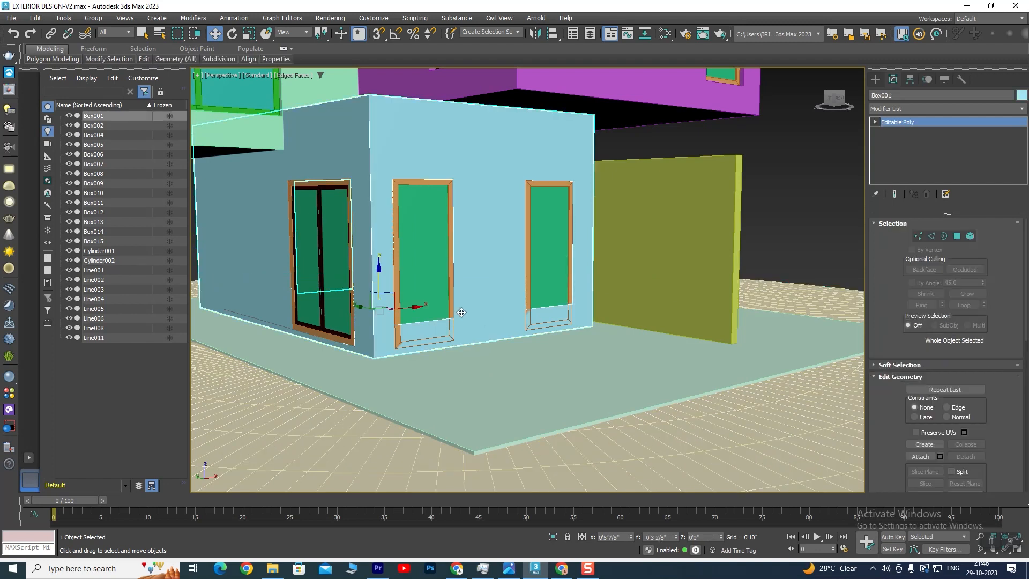
click(397, 247)
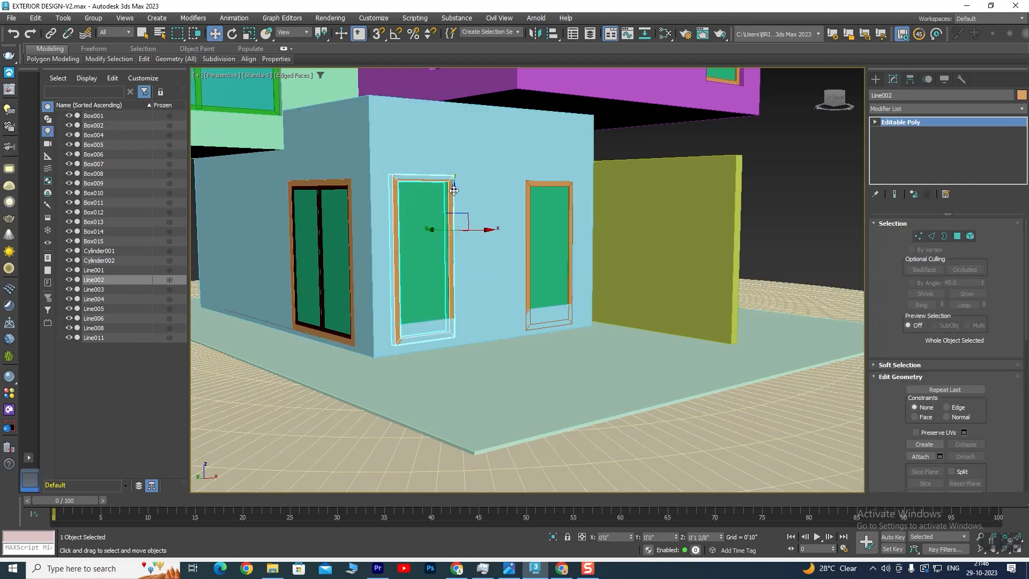
click(537, 314)
alt+middle_drag(538, 314, 530, 368)
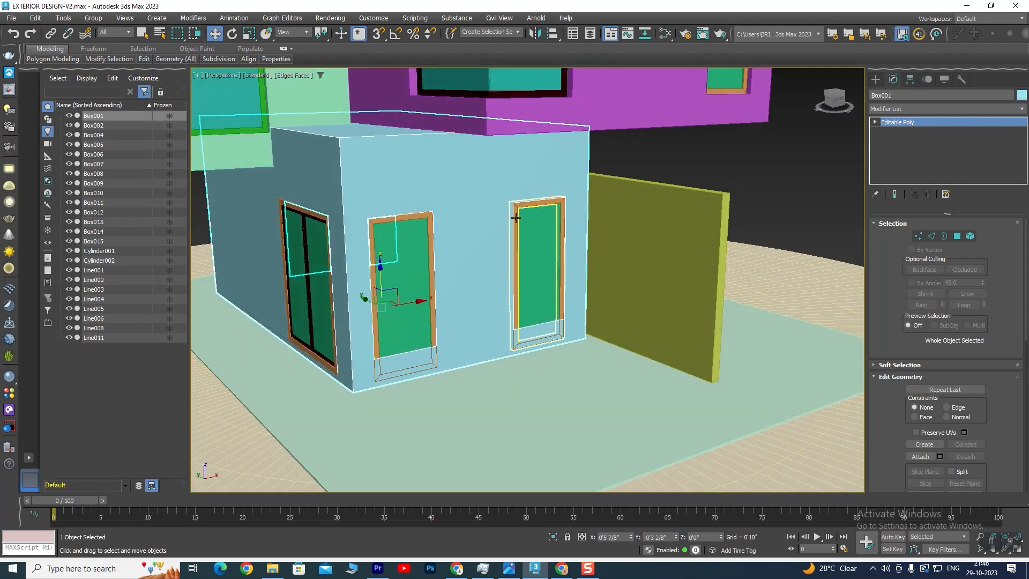
ctrl+click(516, 217)
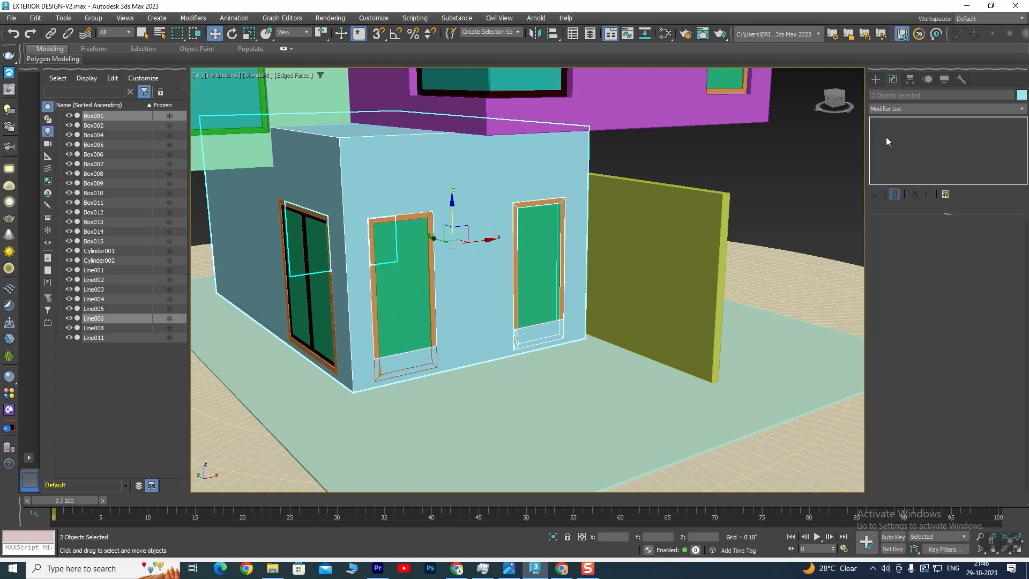
- Raise the bottom vertices of the orange window frame nearest the yellow wall about 1'0 2/8" along Z
click(526, 224)
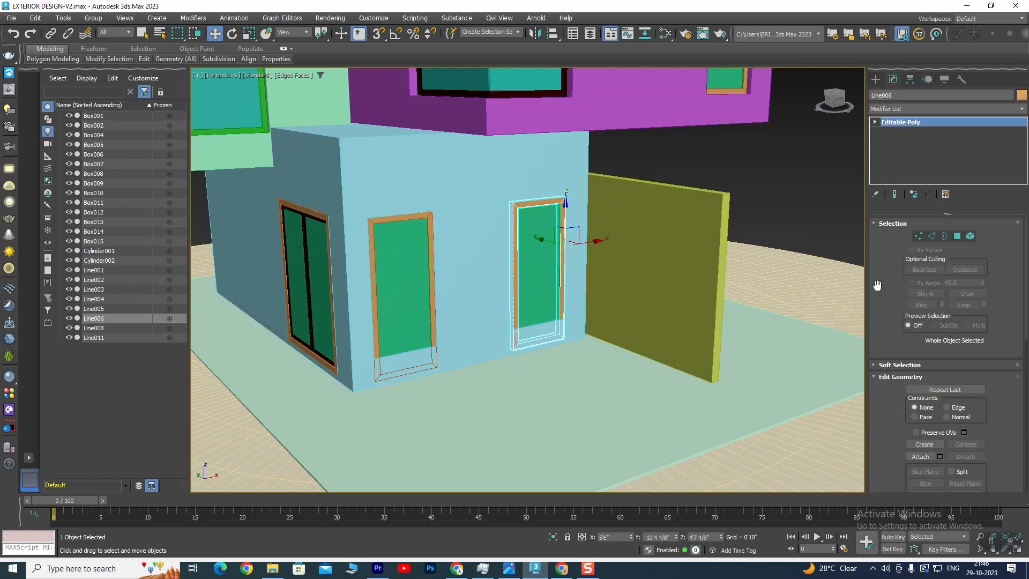
click(918, 237)
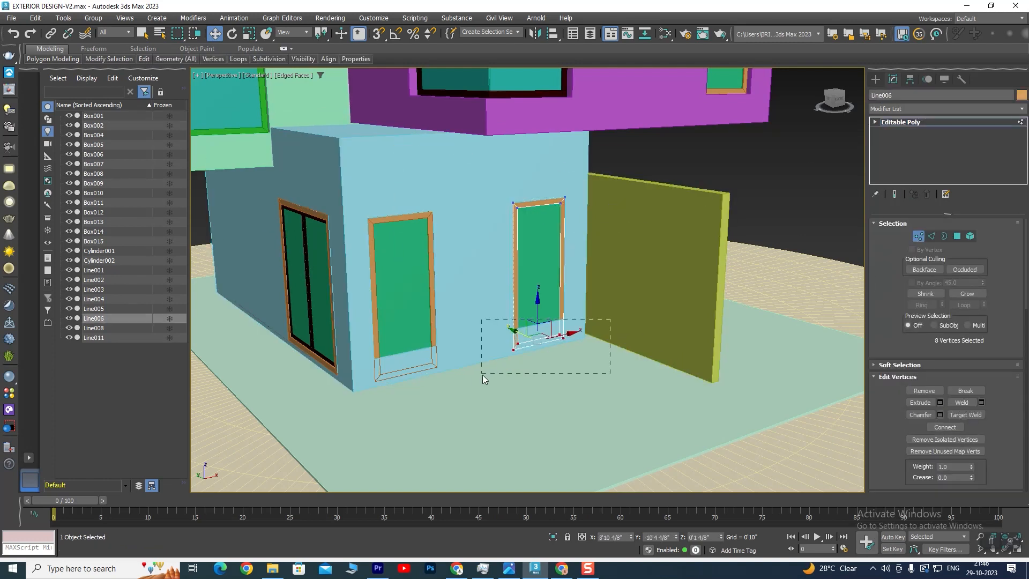
scroll(501, 365, up, 5)
drag(505, 310, 519, 263)
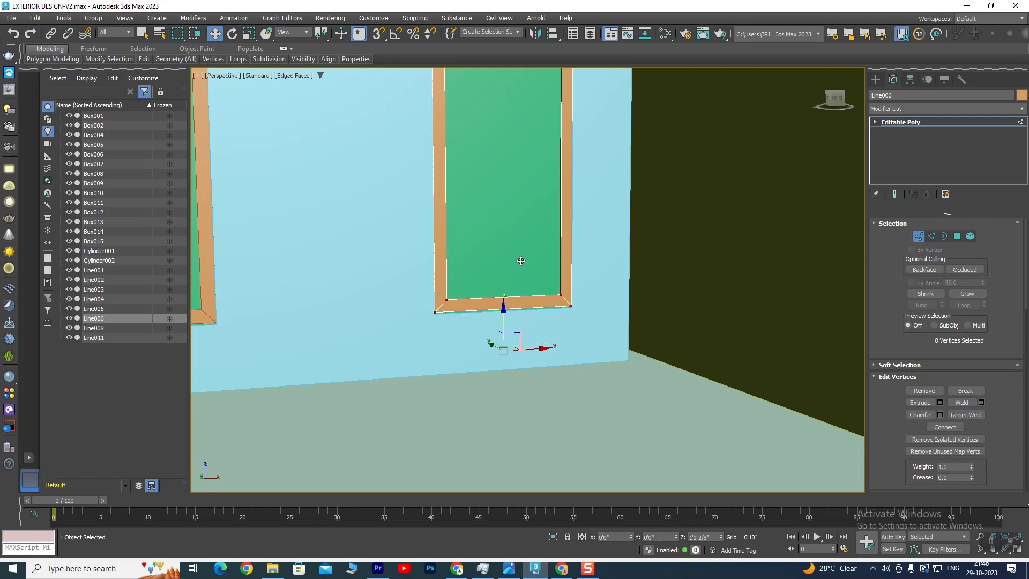
scroll(471, 328, down, 4)
middle_drag(432, 371, 463, 390)
- Fine-tune the orange frame's bottom vertices slightly downward along Z, leave vertex editing and deselect the frame
scroll(606, 335, up, 8)
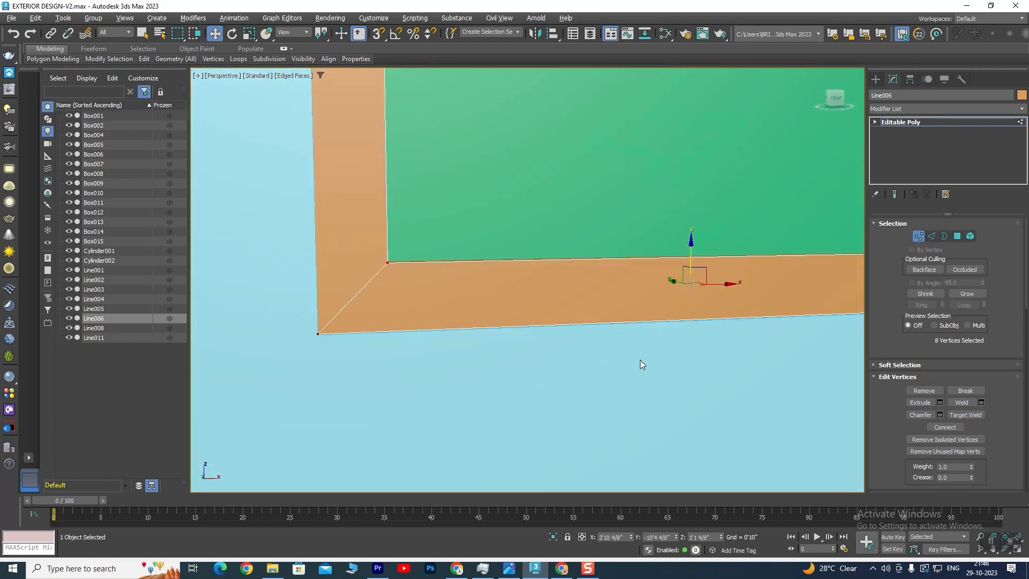
alt+middle_drag(640, 359, 640, 353)
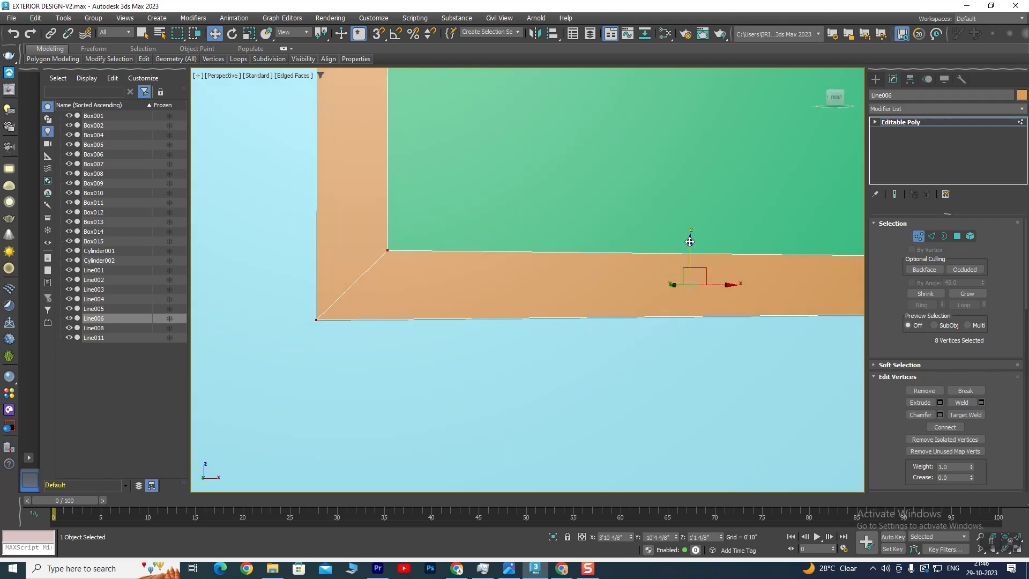
drag(691, 242, 691, 245)
scroll(569, 332, down, 8)
alt+middle_drag(420, 398, 450, 425)
scroll(537, 344, down, 4)
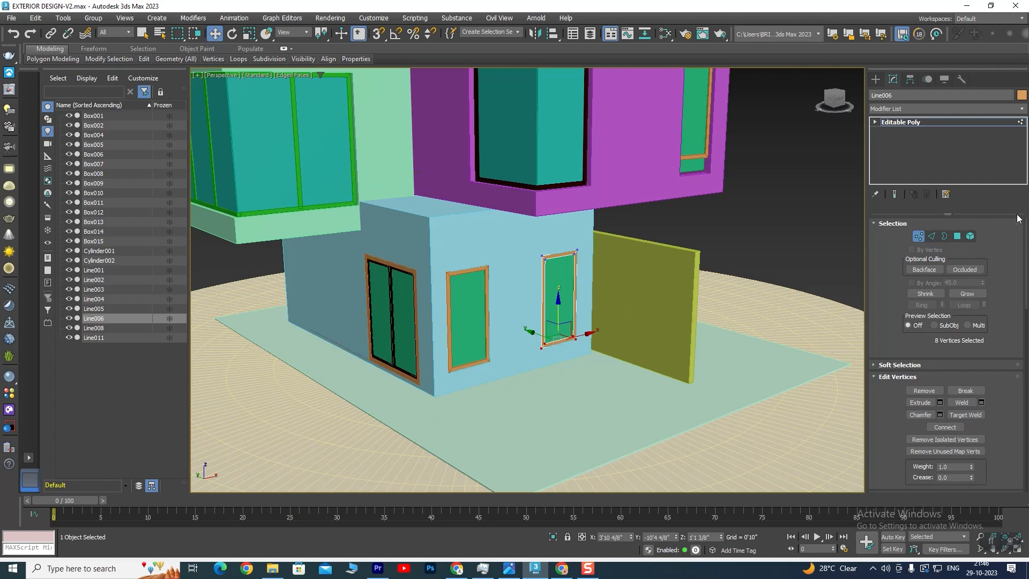
click(904, 124)
click(764, 171)
- Select the purple box's narrow orange window frame and make it unique from its instances
scroll(689, 276, down, 6)
alt+middle_drag(648, 342, 627, 340)
scroll(640, 257, up, 9)
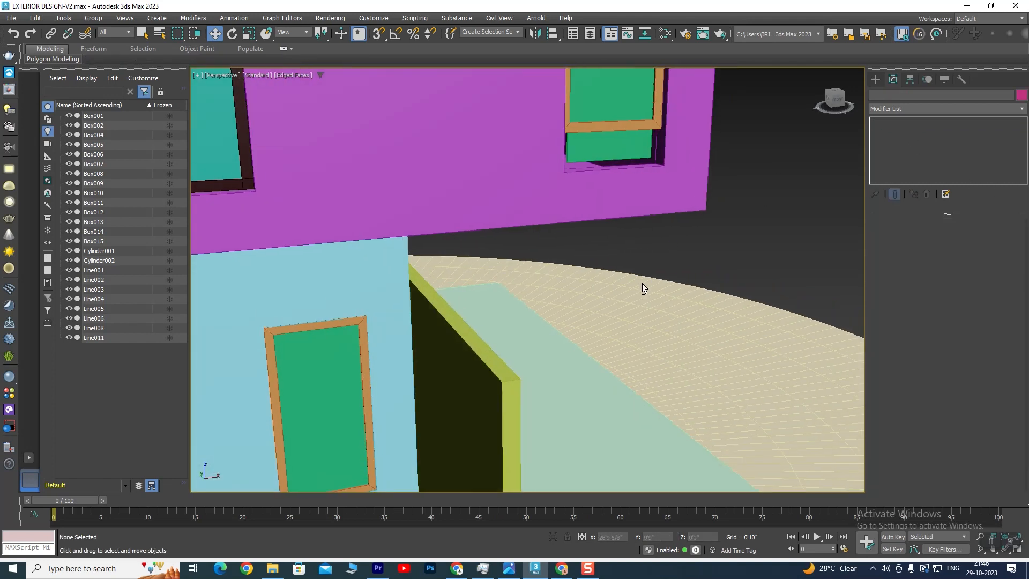
scroll(628, 215, down, 5)
middle_drag(628, 279, 589, 375)
scroll(557, 321, up, 3)
scroll(531, 321, up, 3)
middle_drag(532, 331, 575, 277)
click(595, 246)
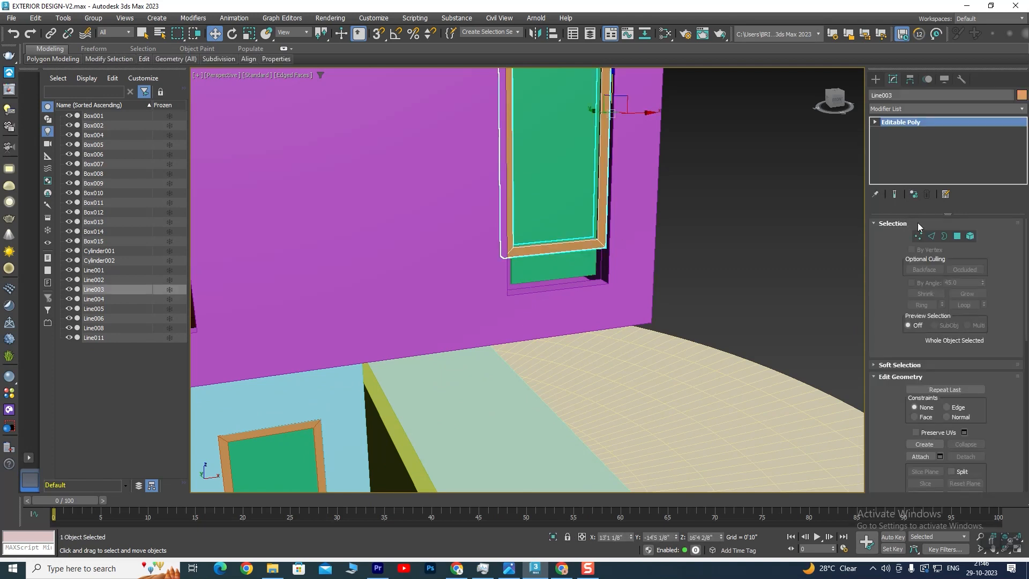
click(915, 197)
- Select the bottom vertices of the purple box's narrow window frame and lower them about 1'0" along Z
drag(668, 212, 471, 268)
click(509, 121)
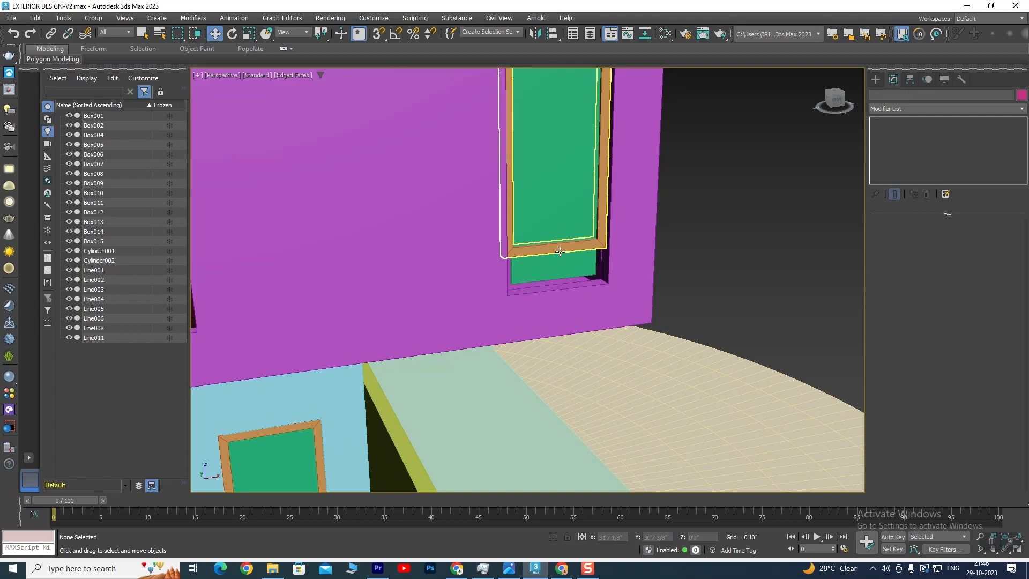
click(918, 237)
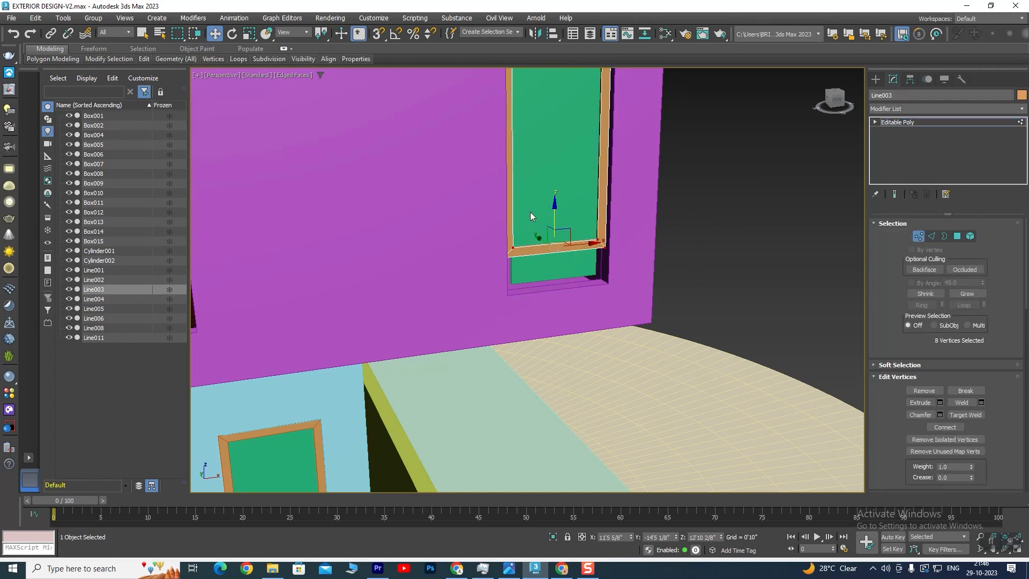
drag(554, 227, 554, 241)
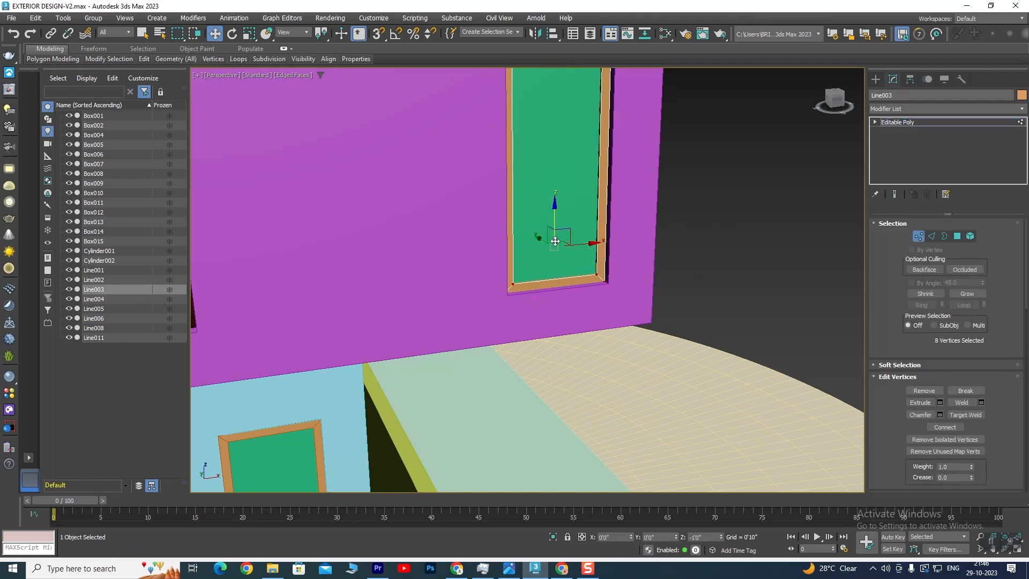
alt+middle_drag(557, 238, 519, 301)
scroll(559, 265, up, 4)
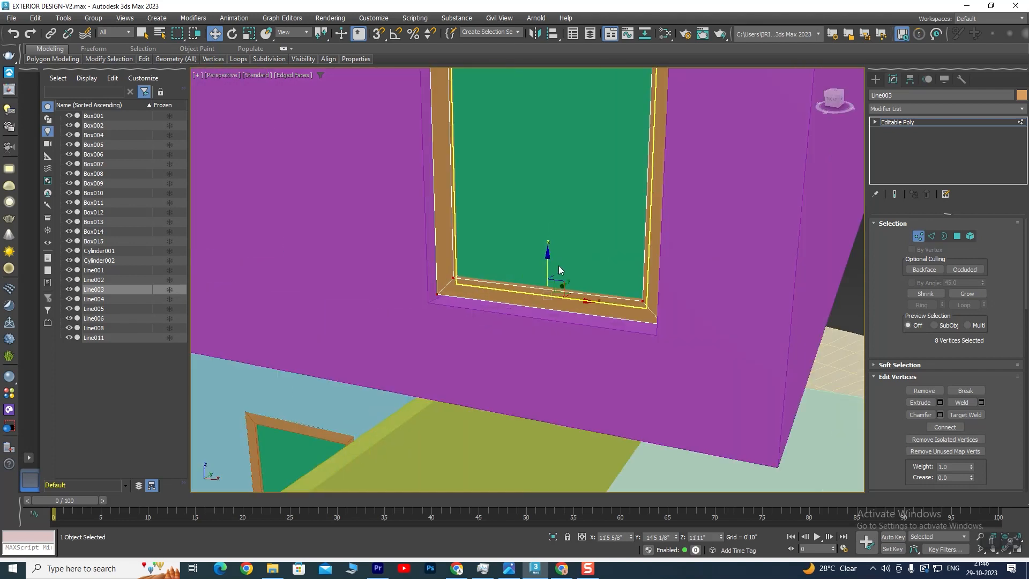
- Nudge the narrow frame's bottom vertices slightly further down onto the opening's sill and leave vertex editing
drag(547, 256, 552, 260)
scroll(534, 278, down, 5)
alt+middle_drag(535, 322, 568, 311)
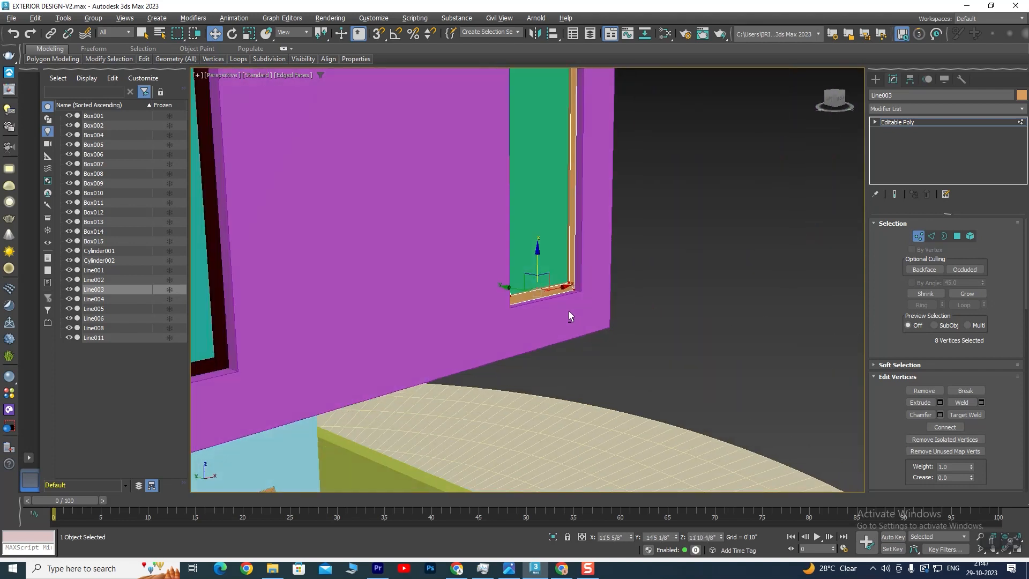
scroll(552, 315, down, 2)
middle_drag(493, 396, 579, 300)
scroll(483, 303, up, 2)
scroll(484, 303, down, 5)
middle_drag(423, 292, 467, 306)
click(898, 124)
- Deselect the frame and examine the fit of the windows across the whole house
scroll(757, 198, down, 4)
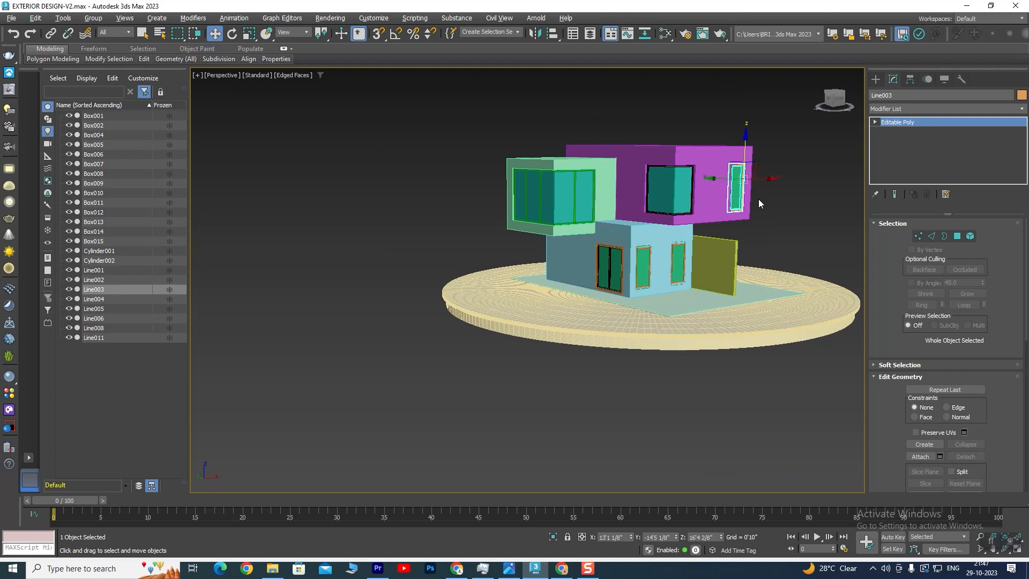
scroll(742, 204, up, 3)
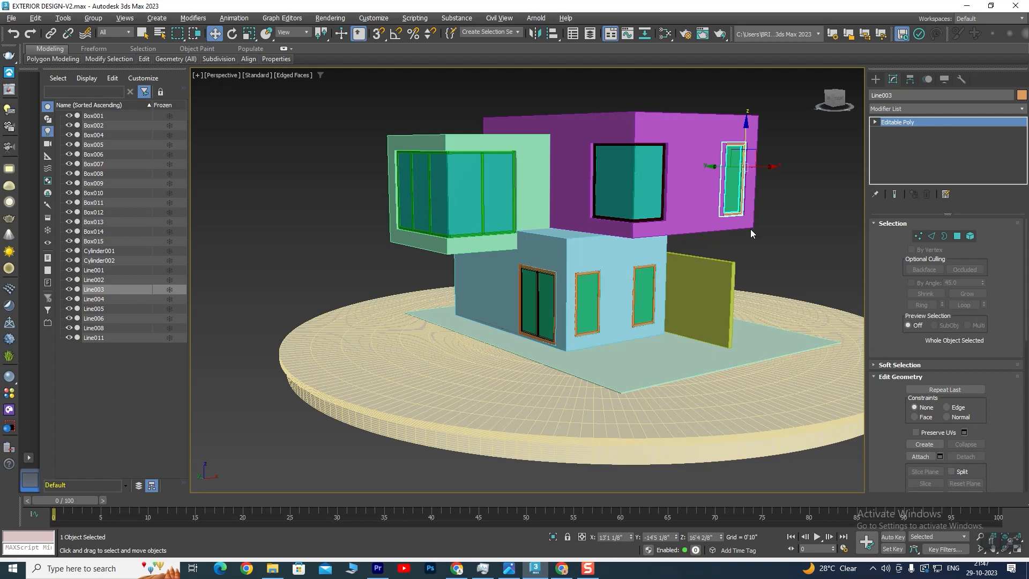
click(783, 204)
scroll(633, 236, up, 3)
scroll(636, 245, down, 1)
middle_drag(636, 246, 601, 287)
scroll(579, 265, down, 4)
scroll(587, 276, up, 4)
scroll(600, 288, up, 3)
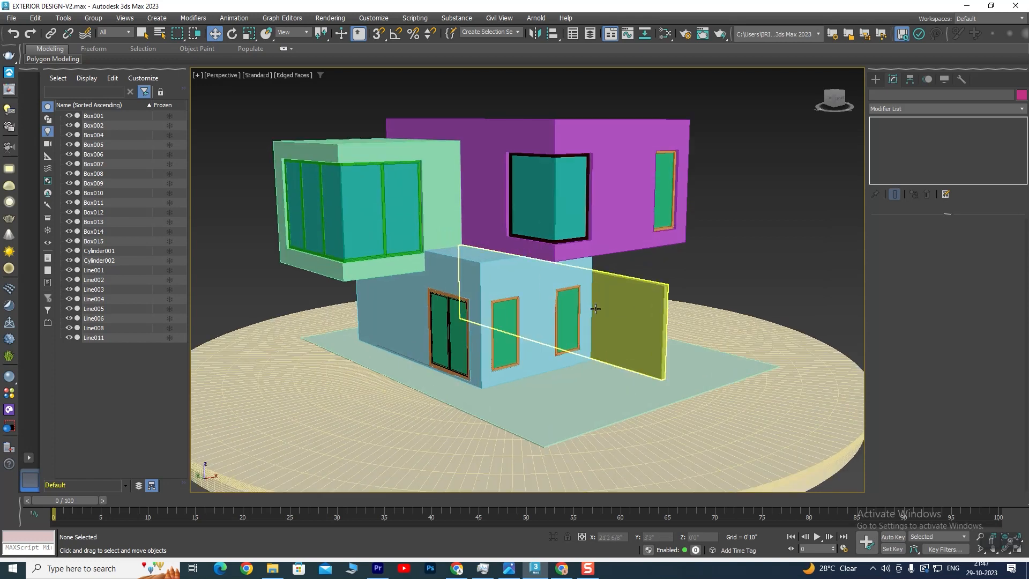